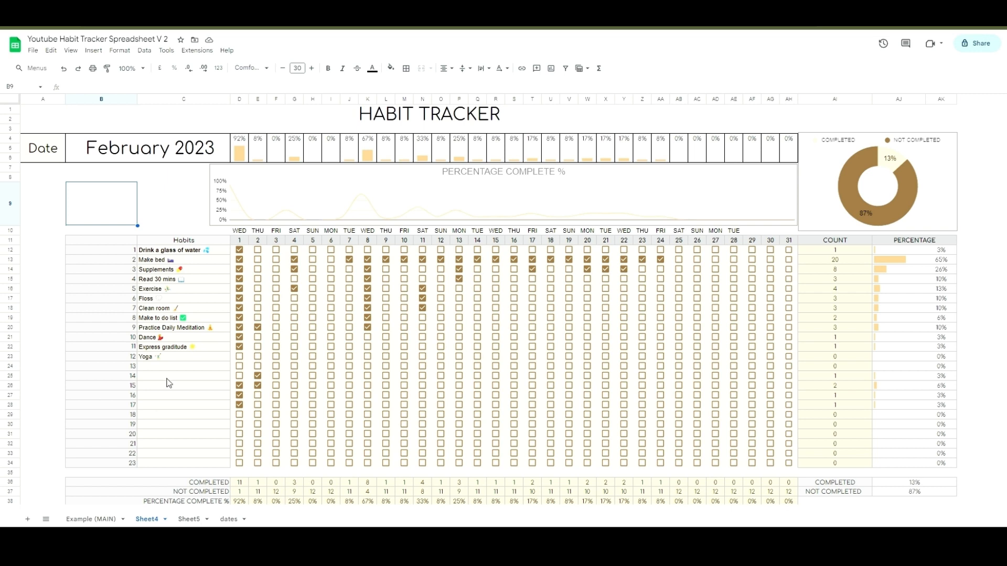
pyautogui.moveTo(86, 120); pyautogui.dragTo(177, 162)
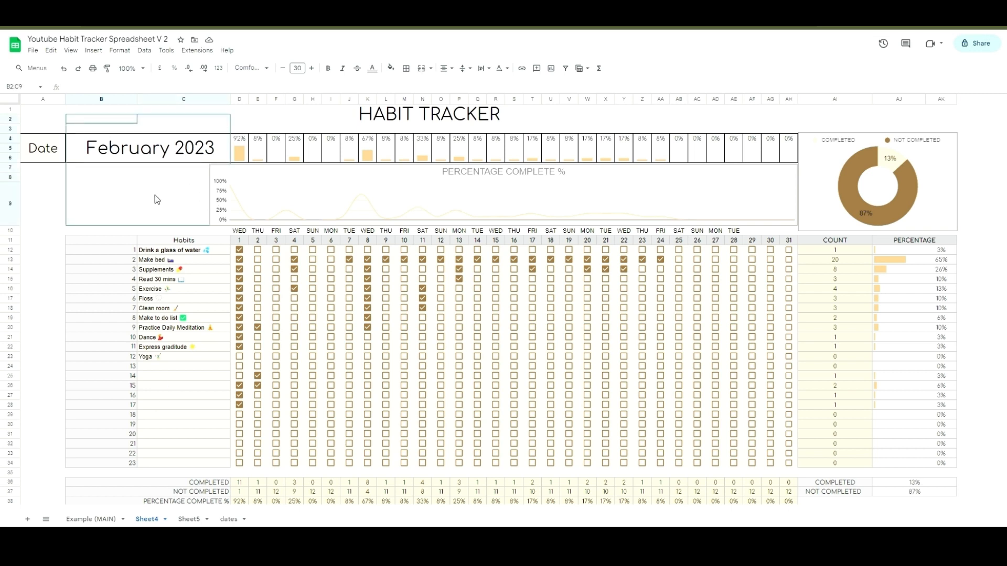
pyautogui.click(41, 130)
pyautogui.moveTo(57, 121); pyautogui.dragTo(134, 199)
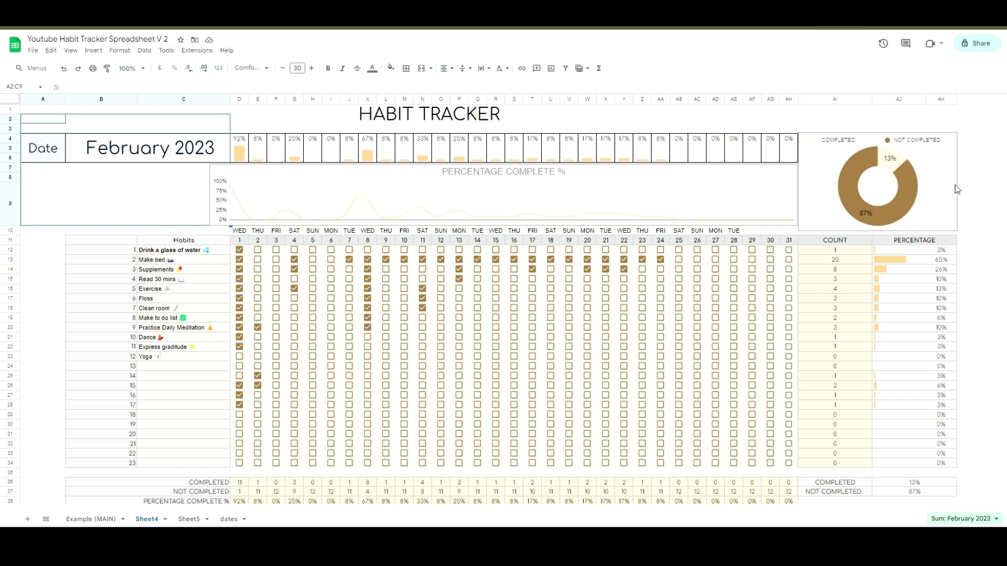
pyautogui.click(977, 187)
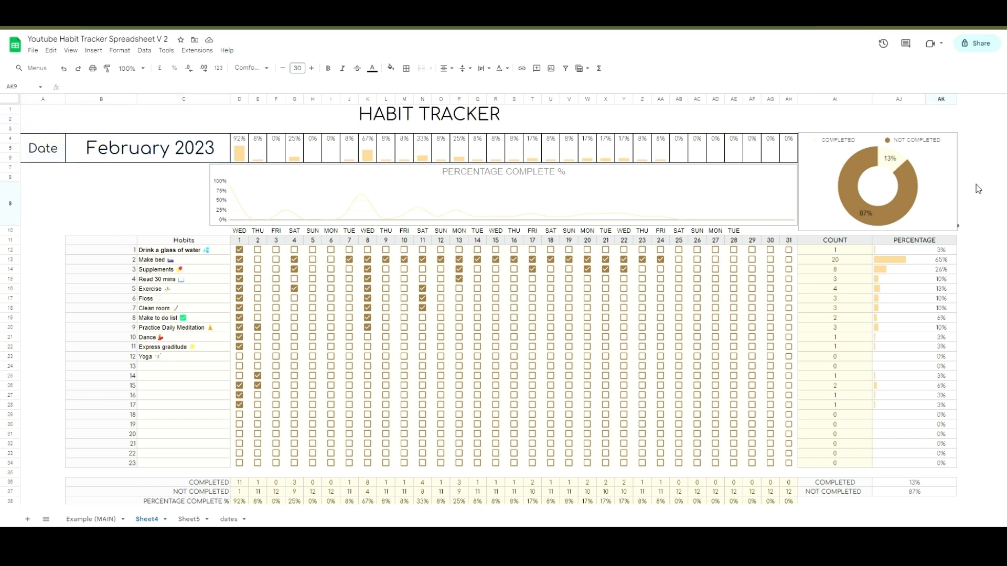
# Step: Change the habit tracker's date cell on Sheet4 to 12/01/2023 with the calendar picker
pyautogui.doubleClick(181, 152)
pyautogui.click(169, 172)
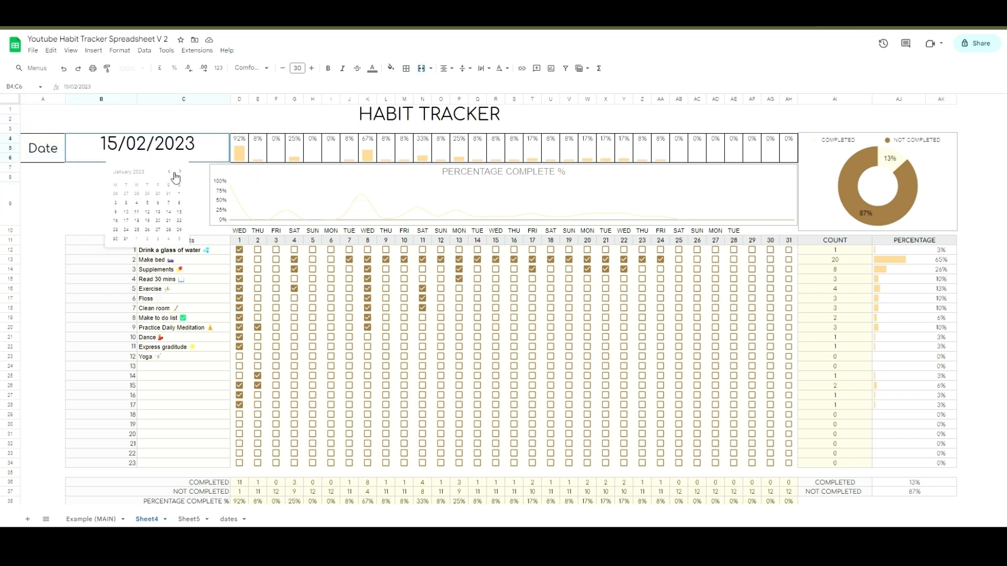
pyautogui.click(148, 212)
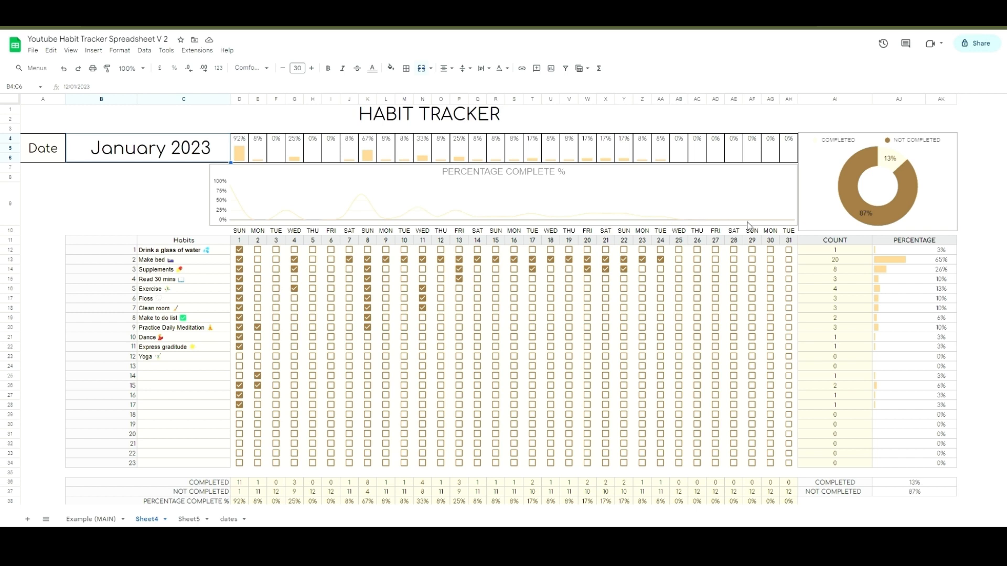
# Step: Set the habit tracker's date cell to 15/02/2023 with the calendar picker
pyautogui.doubleClick(183, 157)
pyautogui.click(180, 172)
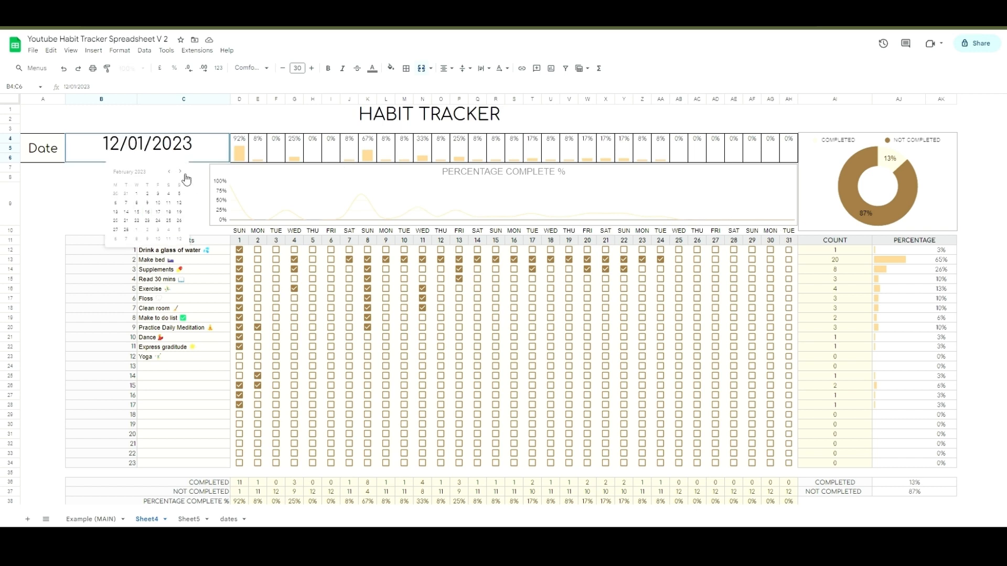
pyautogui.click(142, 215)
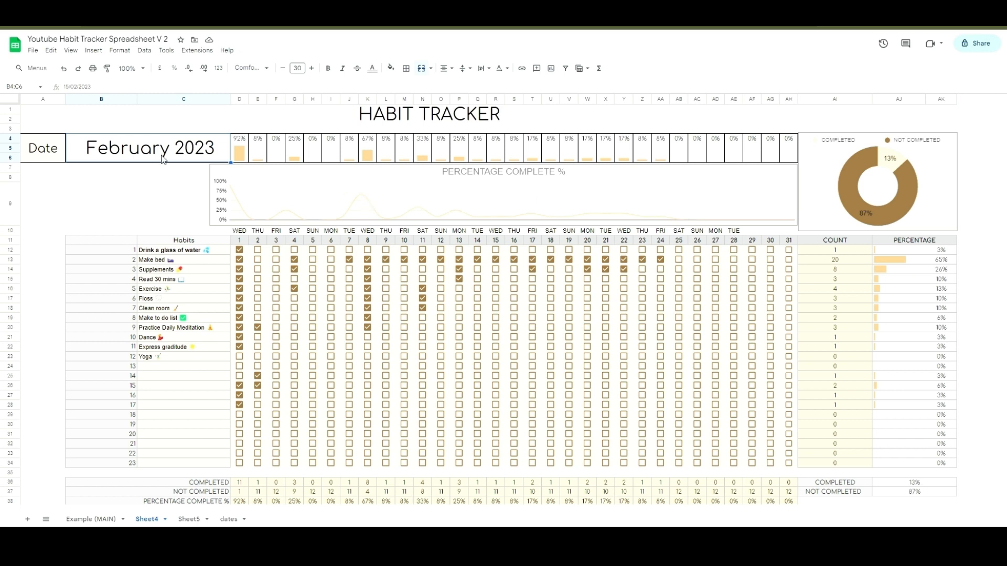
pyautogui.rightClick(155, 523)
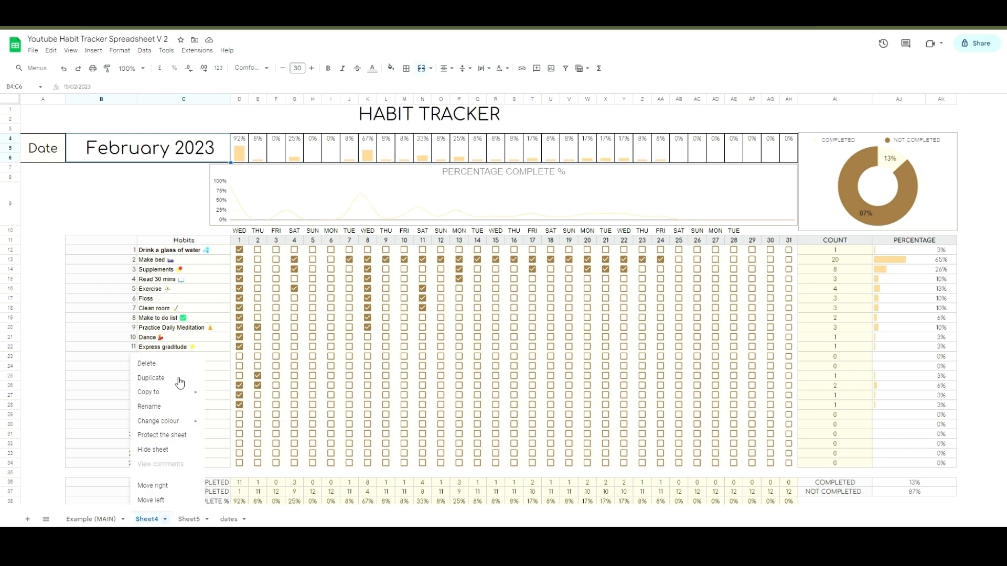
pyautogui.click(162, 190)
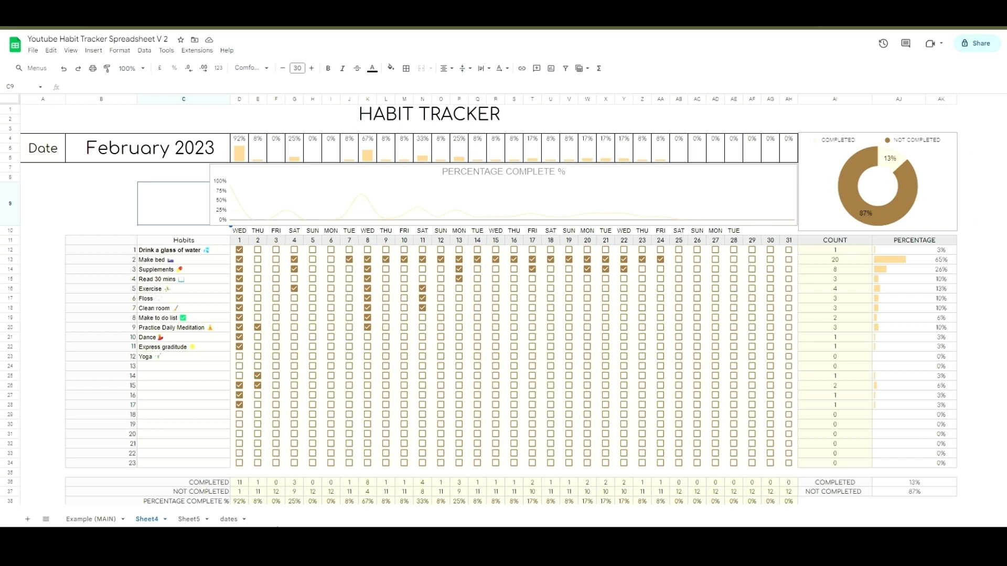
# Step: Insert five columns to the right of columns V to Z on the blank Sheet5
pyautogui.click(200, 520)
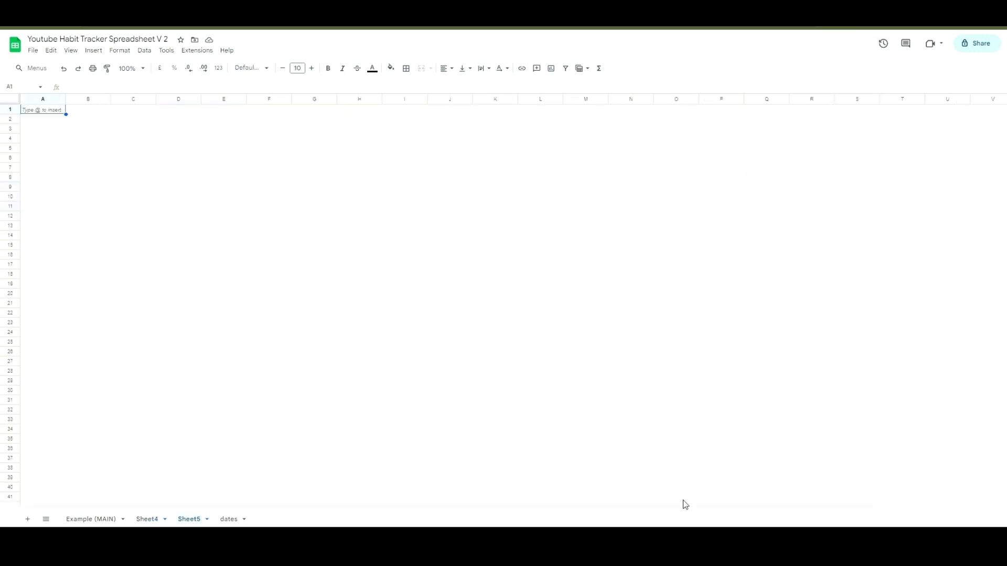
pyautogui.moveTo(684, 506); pyautogui.dragTo(876, 483)
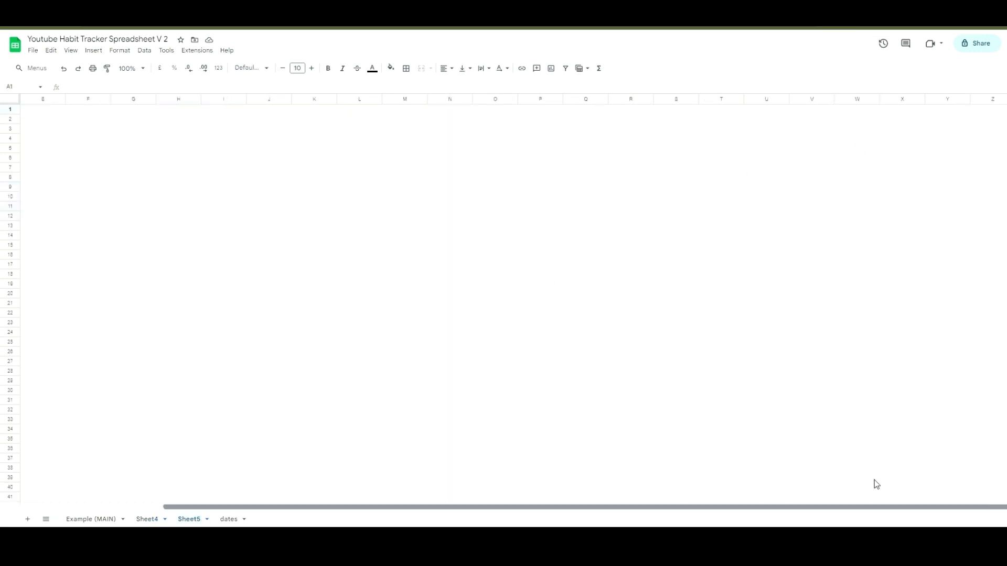
pyautogui.click(821, 100)
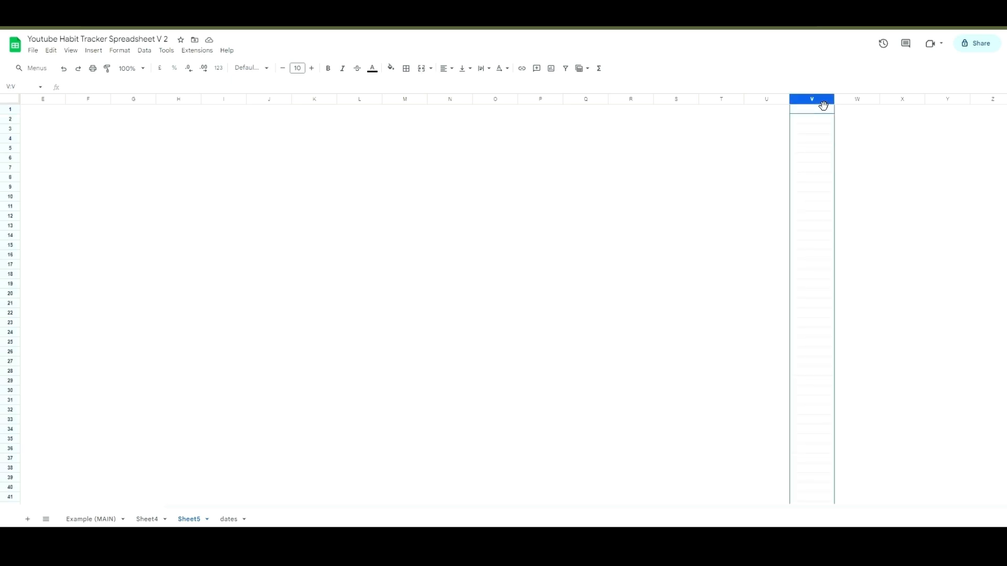
pyautogui.keyDown('shift'); pyautogui.click(992, 103); pyautogui.keyUp('shift')
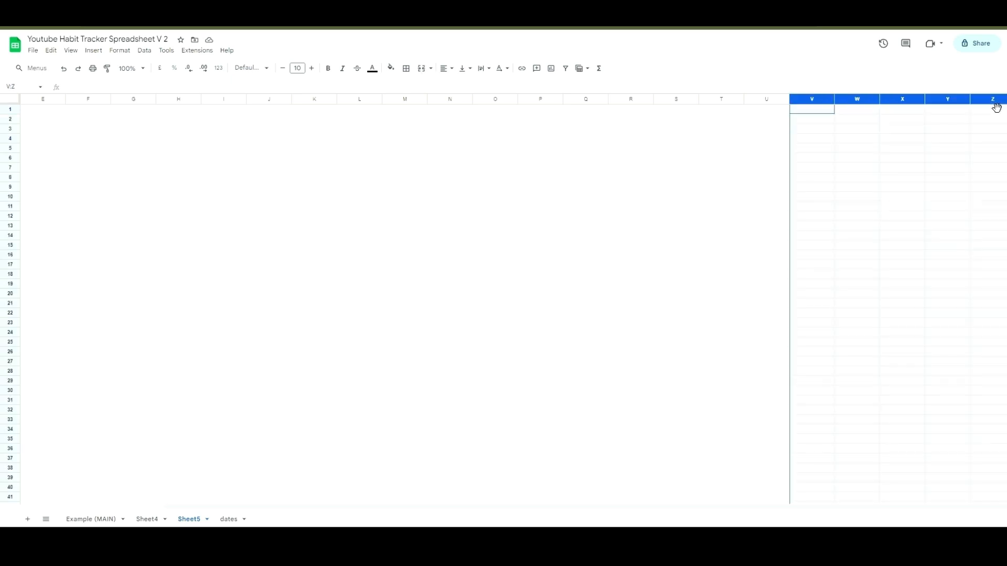
pyautogui.rightClick(952, 146)
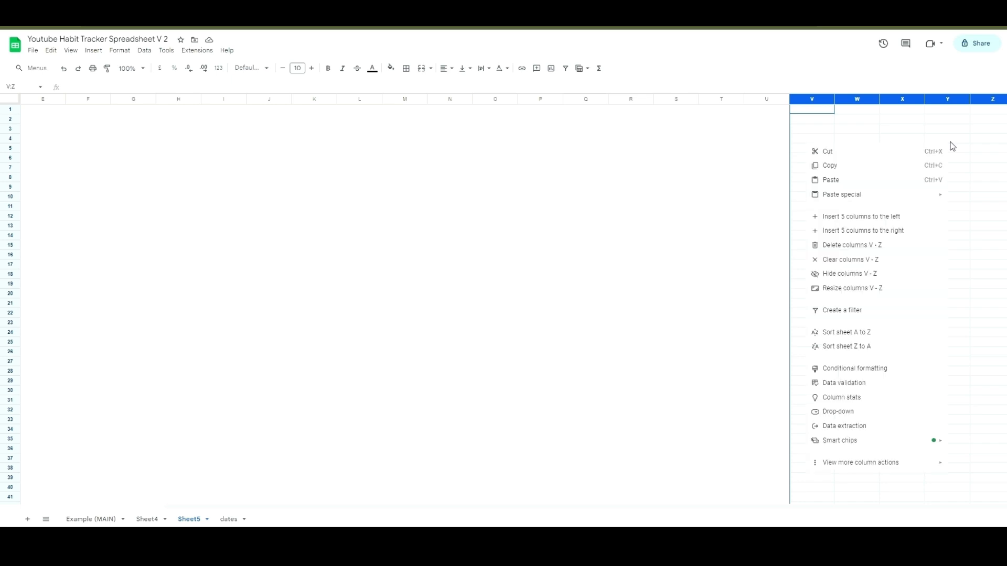
pyautogui.click(904, 231)
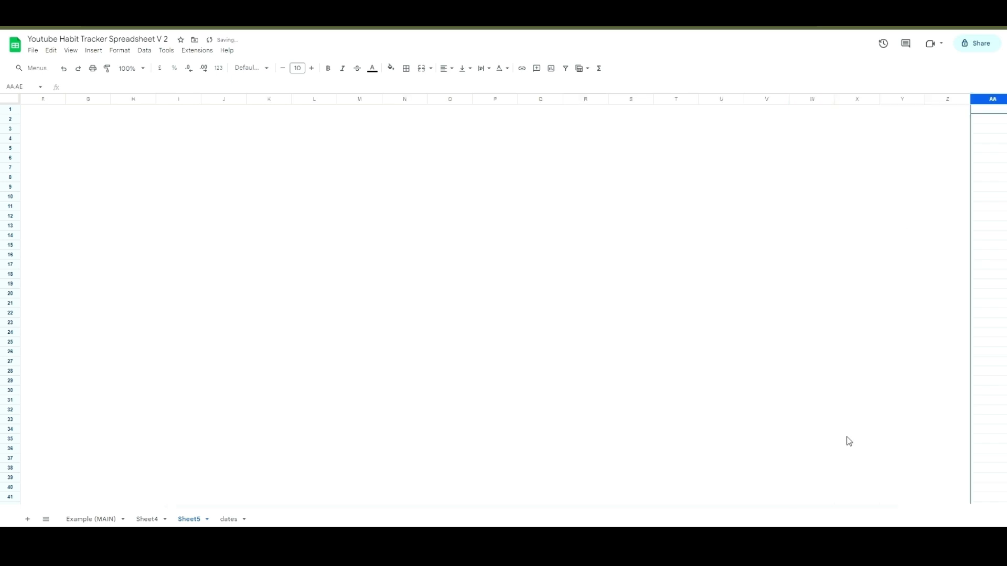
pyautogui.moveTo(841, 508); pyautogui.dragTo(967, 511)
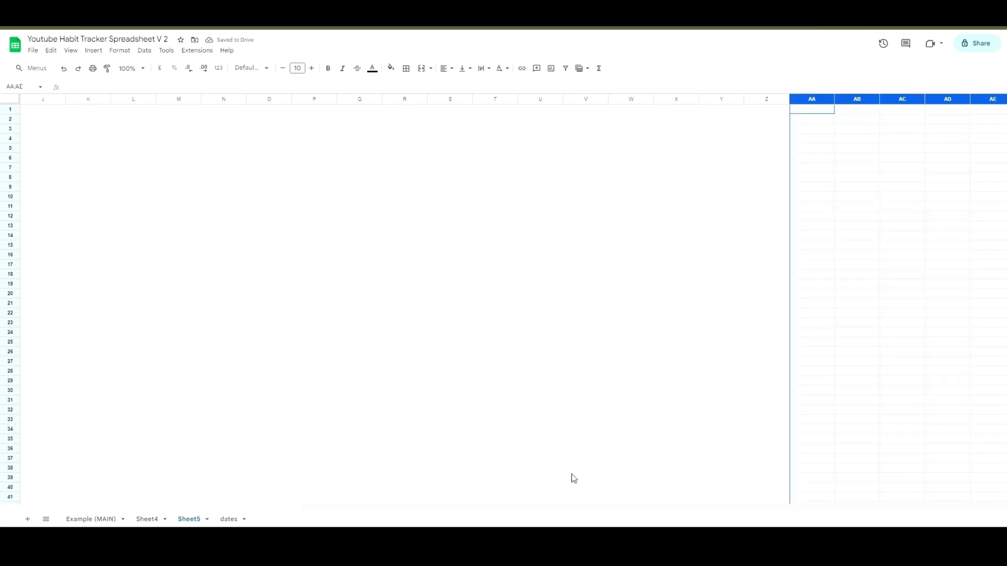
# Step: Compare Sheet5 with the column range used on Sheet4, and insert six more columns to the right of columns Z to AE on Sheet5
pyautogui.click(148, 519)
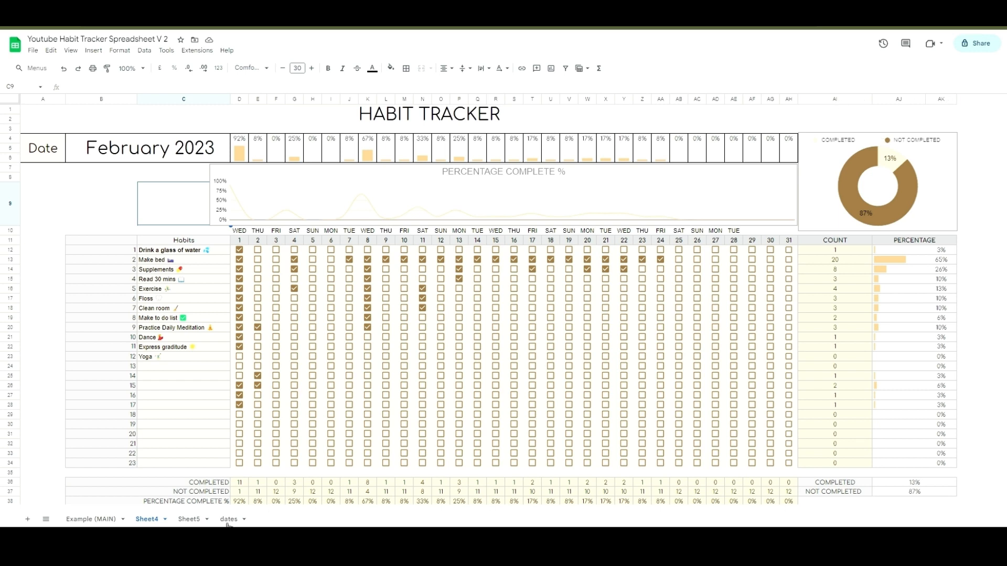
pyautogui.click(190, 519)
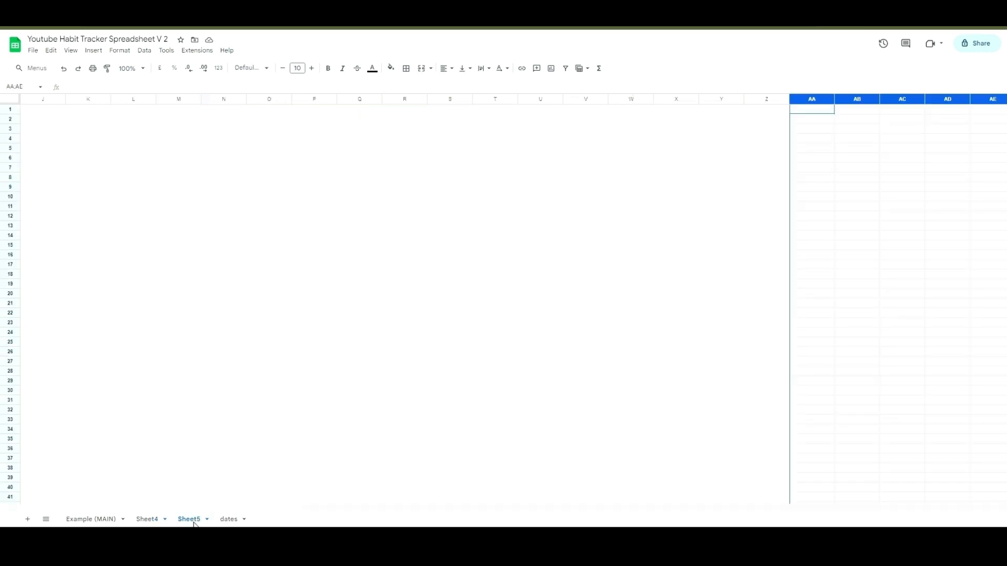
pyautogui.rightClick(854, 141)
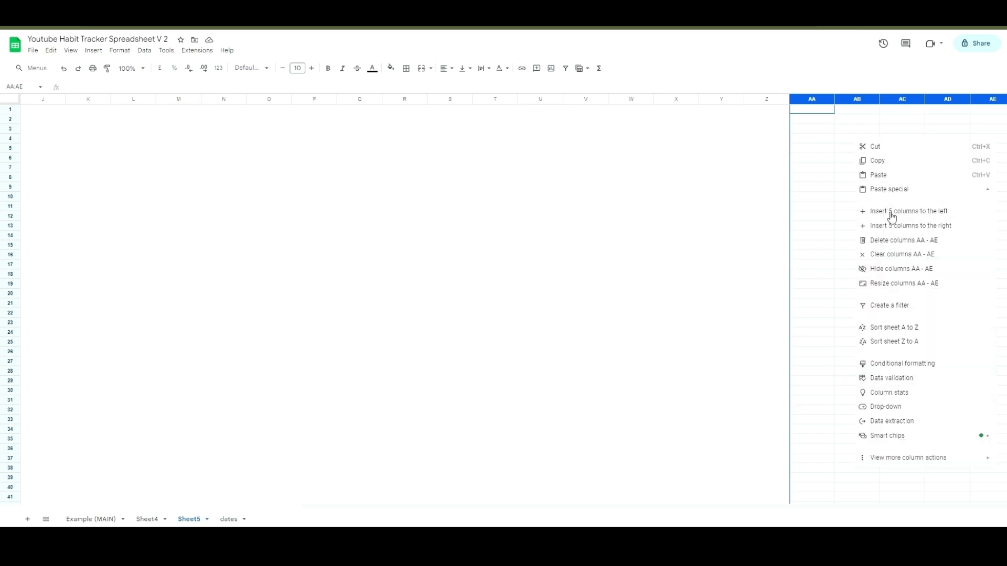
pyautogui.click(766, 102)
pyautogui.click(736, 169)
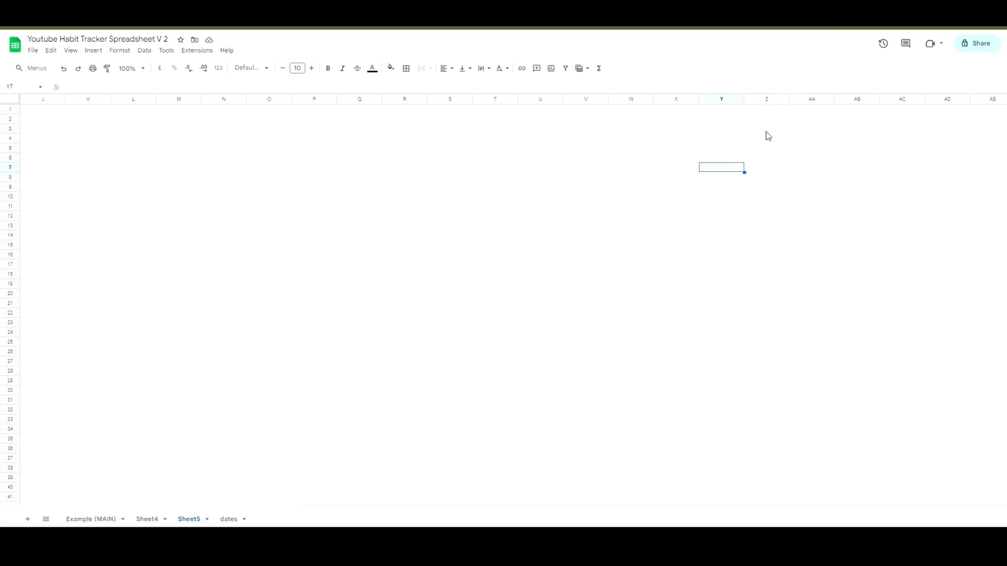
pyautogui.keyDown('shift'); pyautogui.click(778, 101); pyautogui.keyUp('shift')
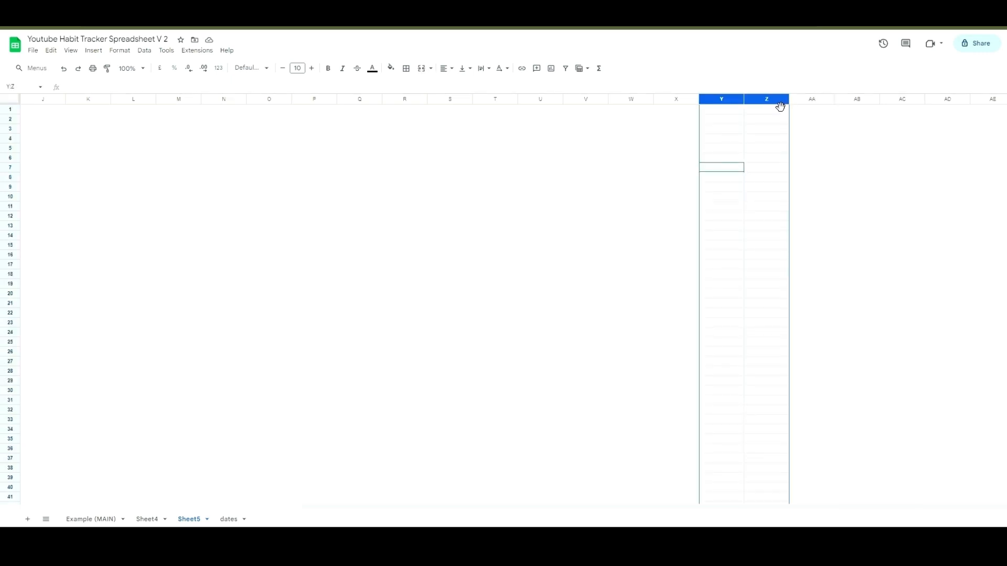
pyautogui.click(811, 99)
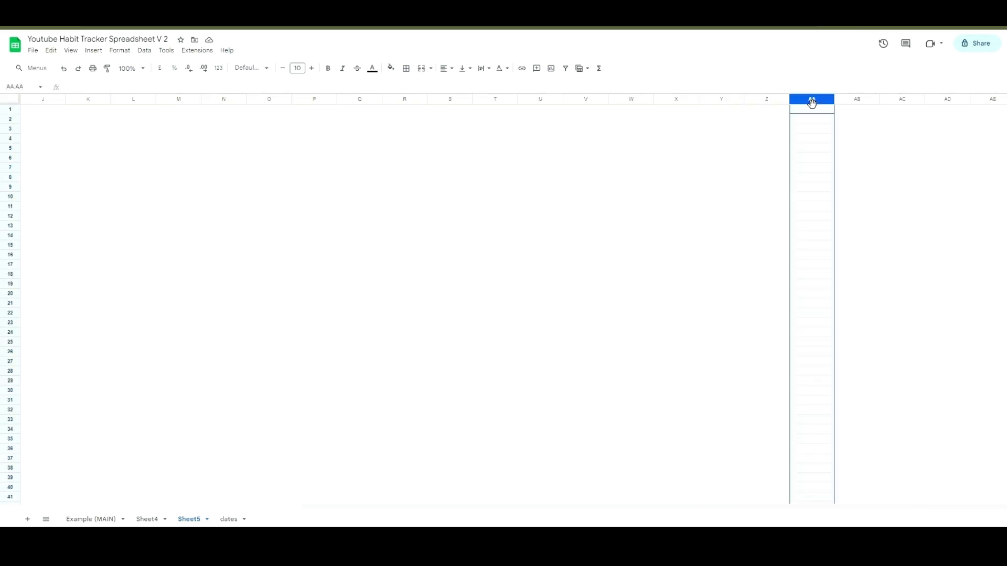
pyautogui.click(763, 102)
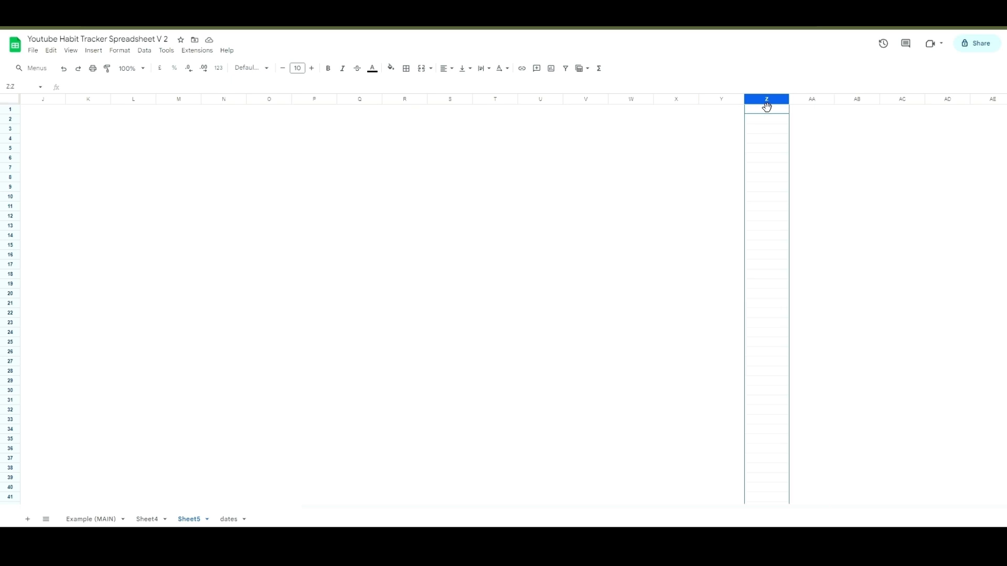
pyautogui.keyDown('shift'); pyautogui.click(1002, 101); pyautogui.keyUp('shift')
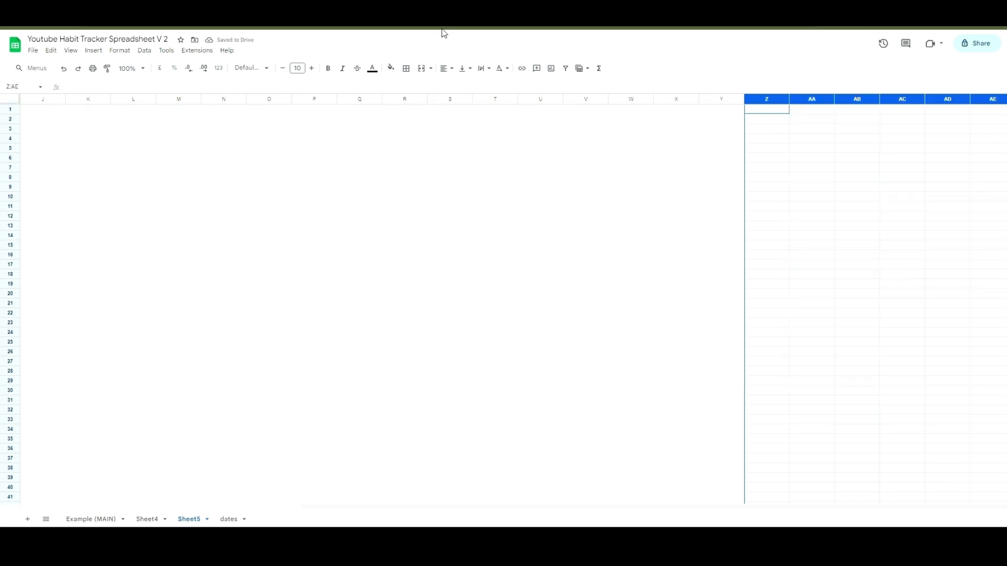
pyautogui.rightClick(799, 154)
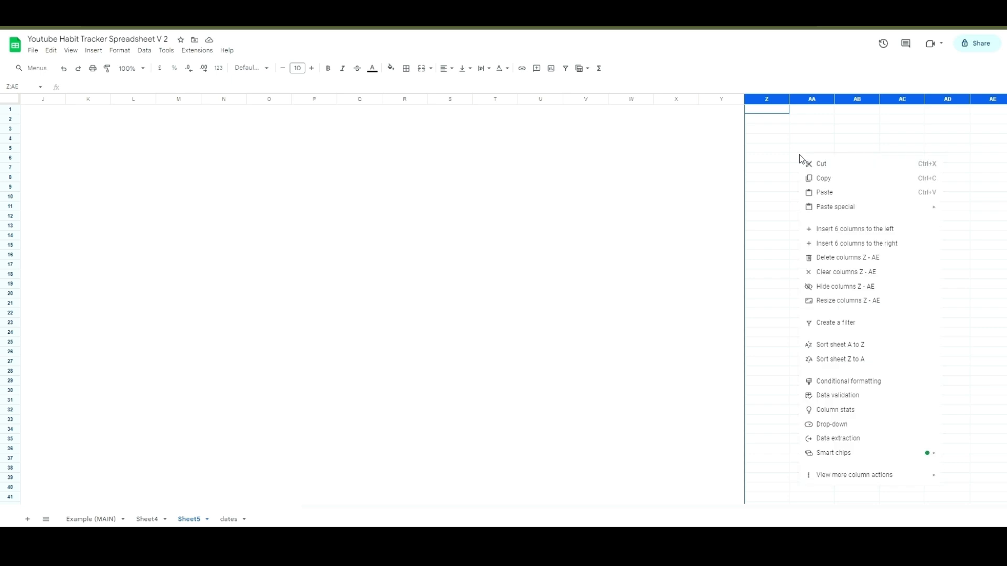
pyautogui.click(860, 250)
pyautogui.moveTo(807, 509); pyautogui.dragTo(262, 529)
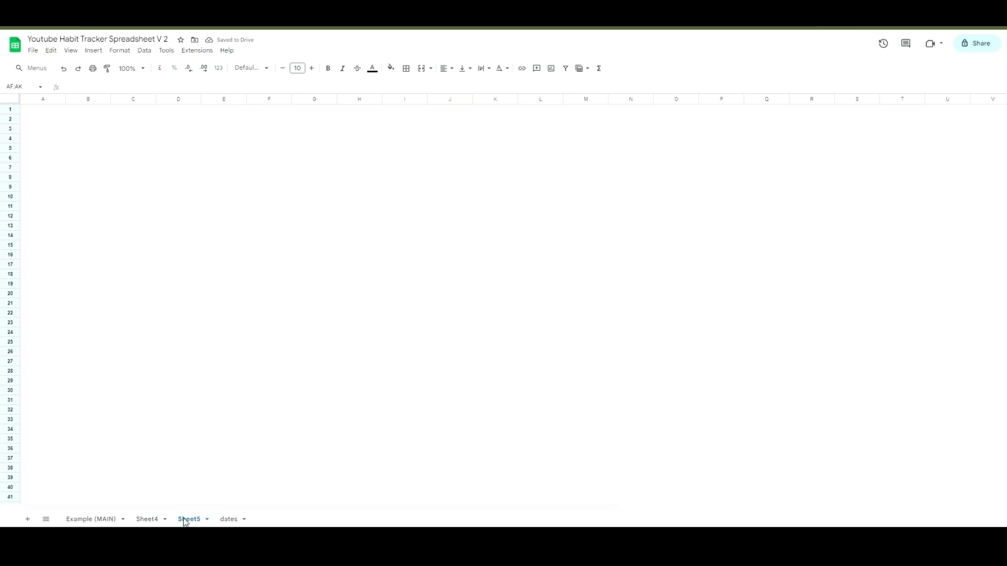
# Step: Check the pixel width of day column D on Sheet4 in its resize settings, leaving the column unmodified
pyautogui.click(147, 520)
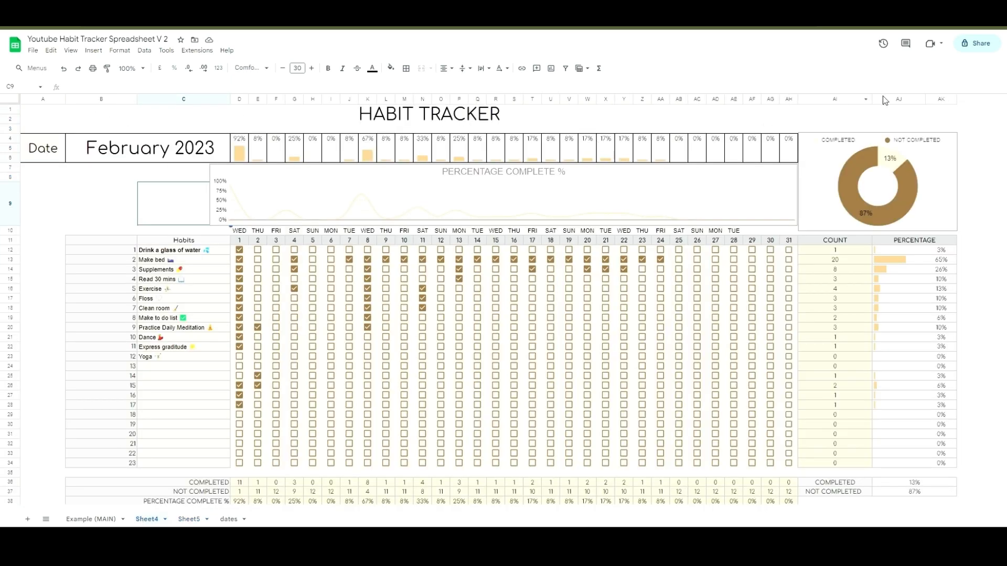
pyautogui.click(239, 99)
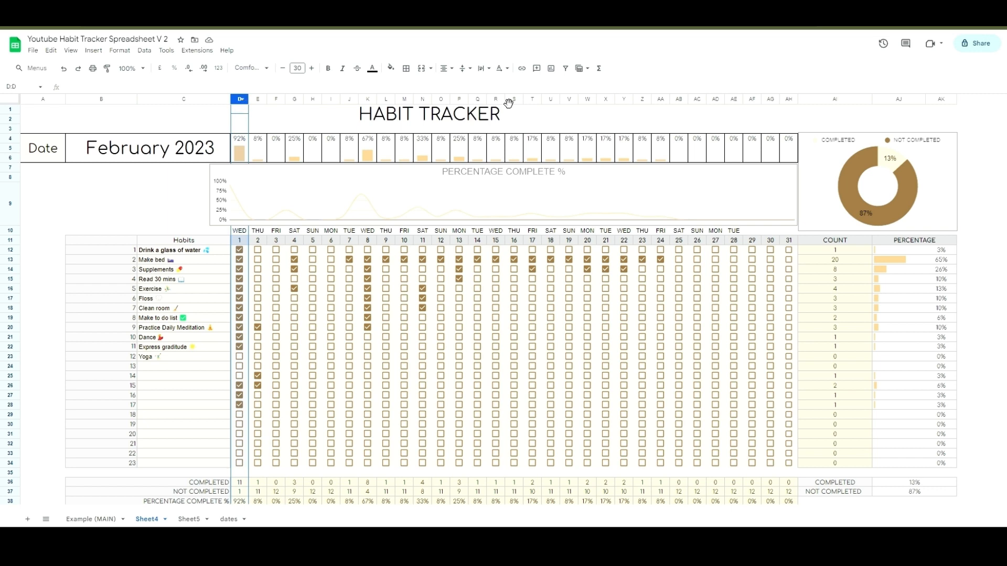
pyautogui.click(789, 100)
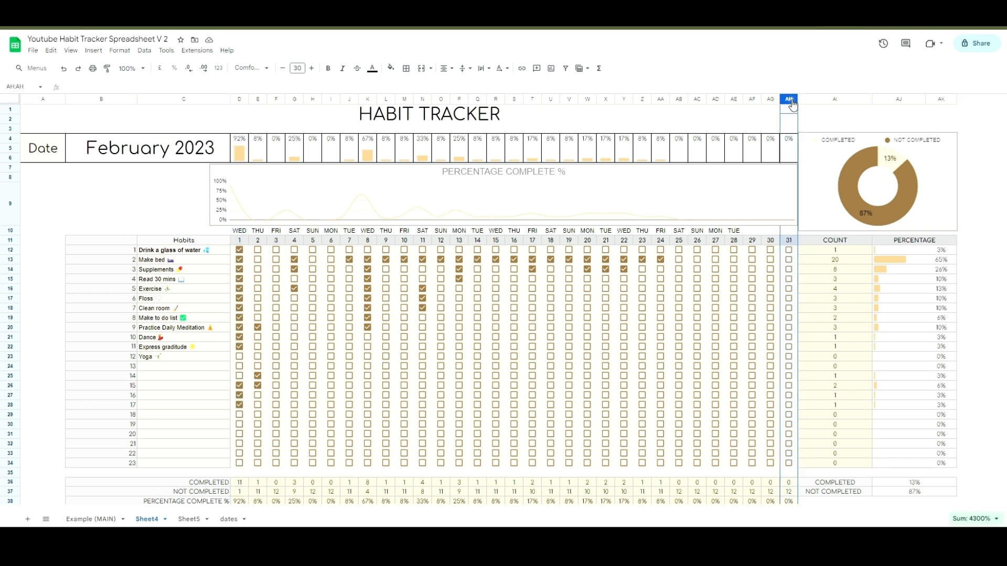
pyautogui.click(240, 101)
pyautogui.rightClick(243, 106)
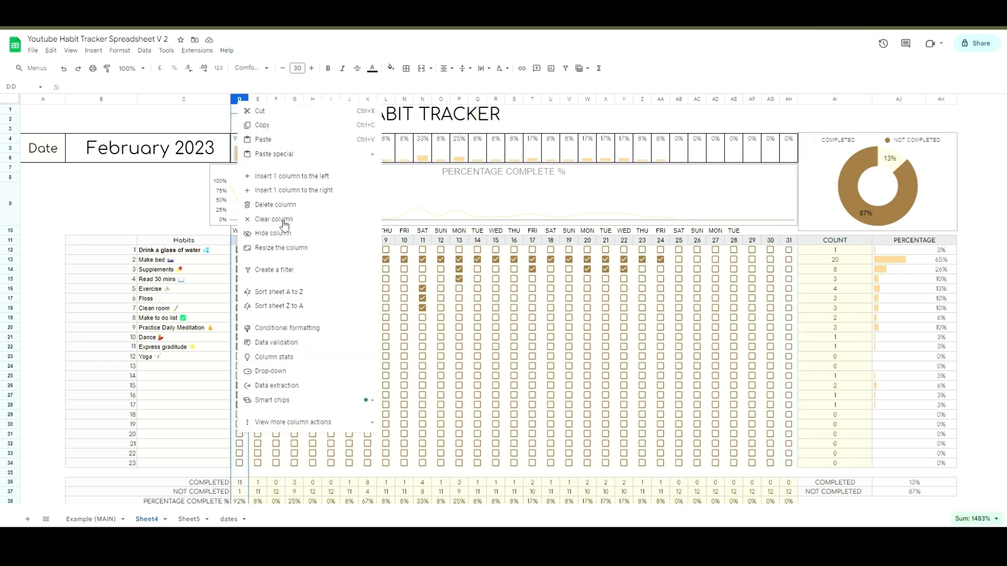
pyautogui.click(311, 252)
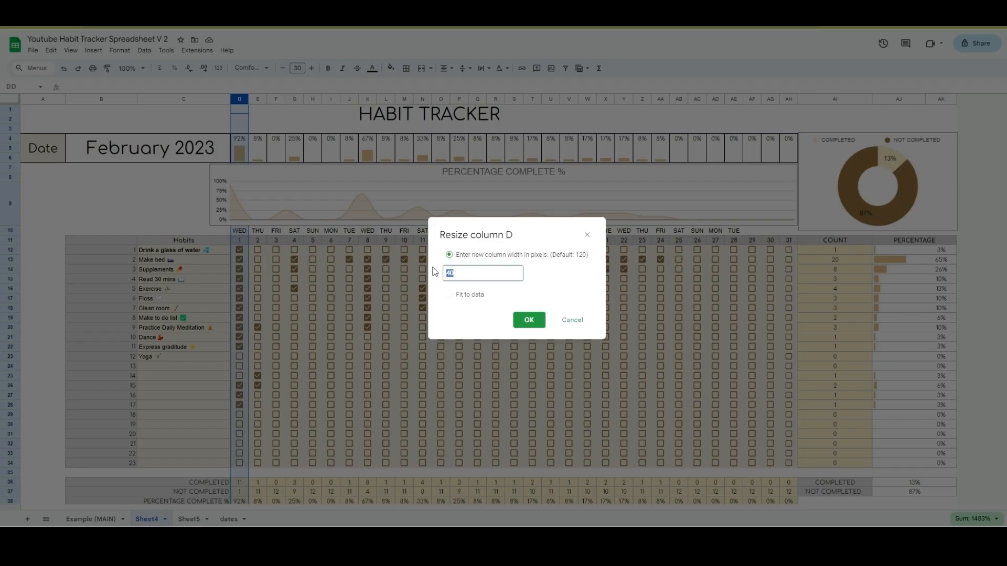
pyautogui.write('40')
pyautogui.click(571, 321)
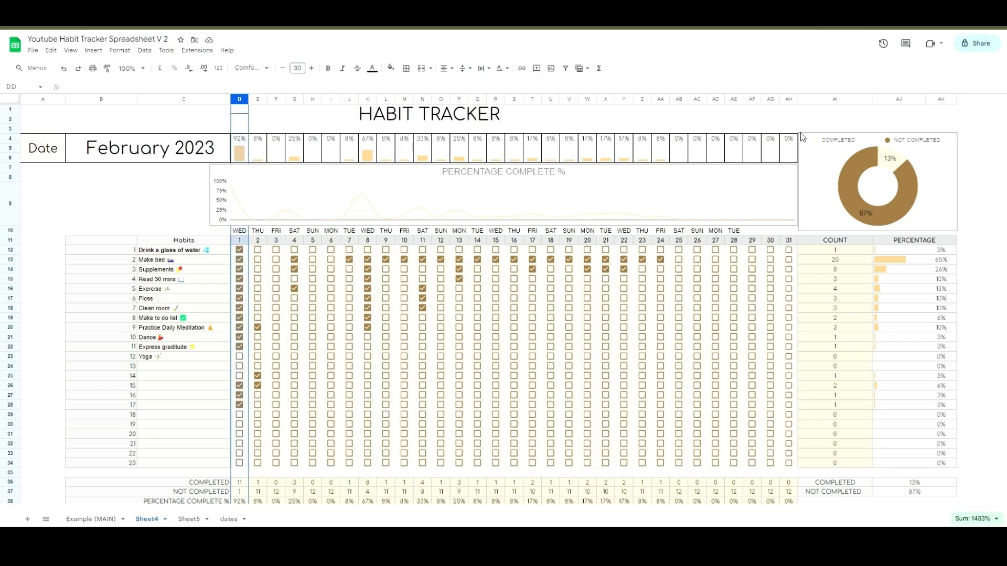
# Step: Resize columns D to AH on Sheet5 to 40 pixels wide, matching the day columns on Sheet4
pyautogui.click(189, 521)
pyautogui.click(181, 99)
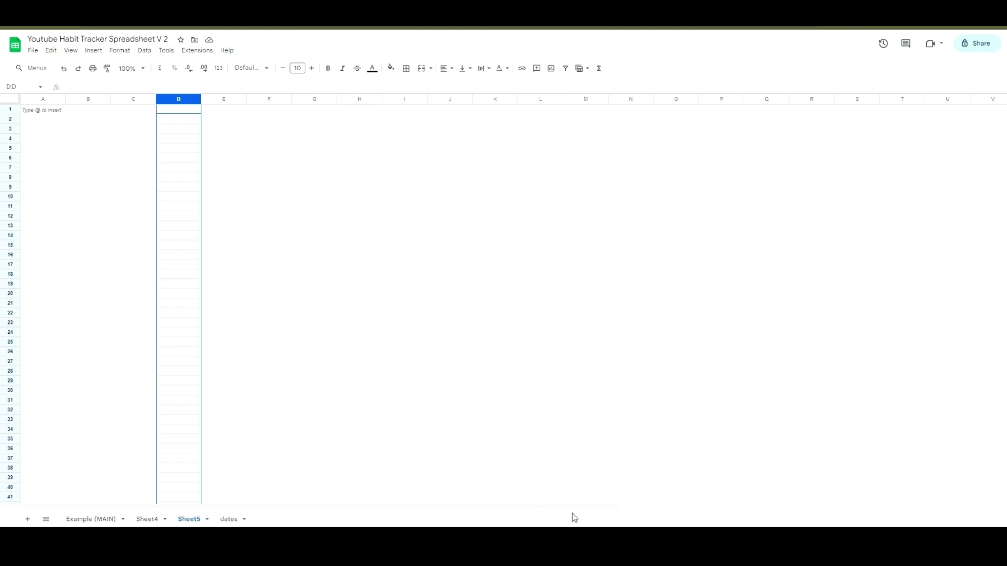
pyautogui.click(149, 521)
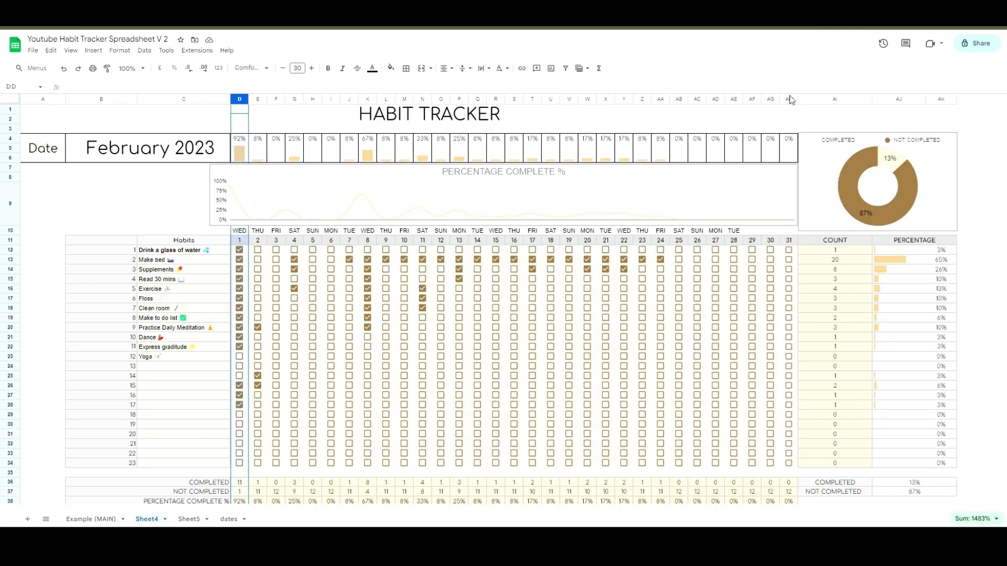
pyautogui.click(190, 520)
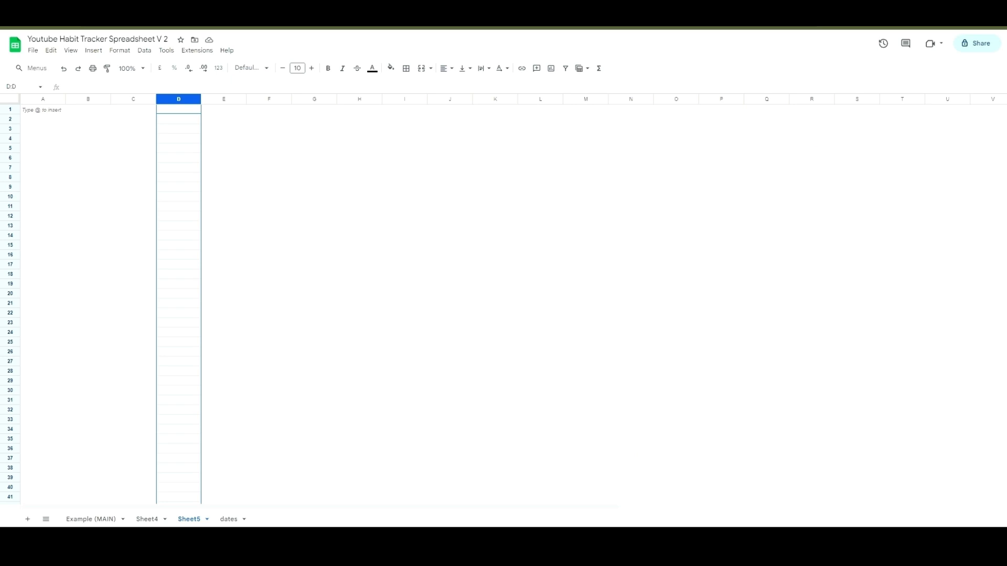
pyautogui.hscroll(5, 514, 299)
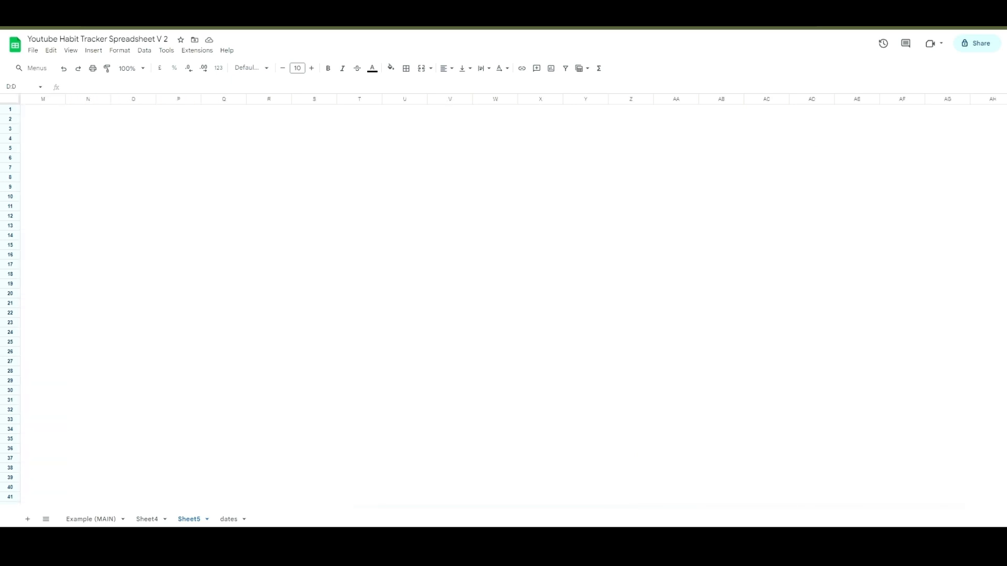
pyautogui.hscroll(2, 906, 262)
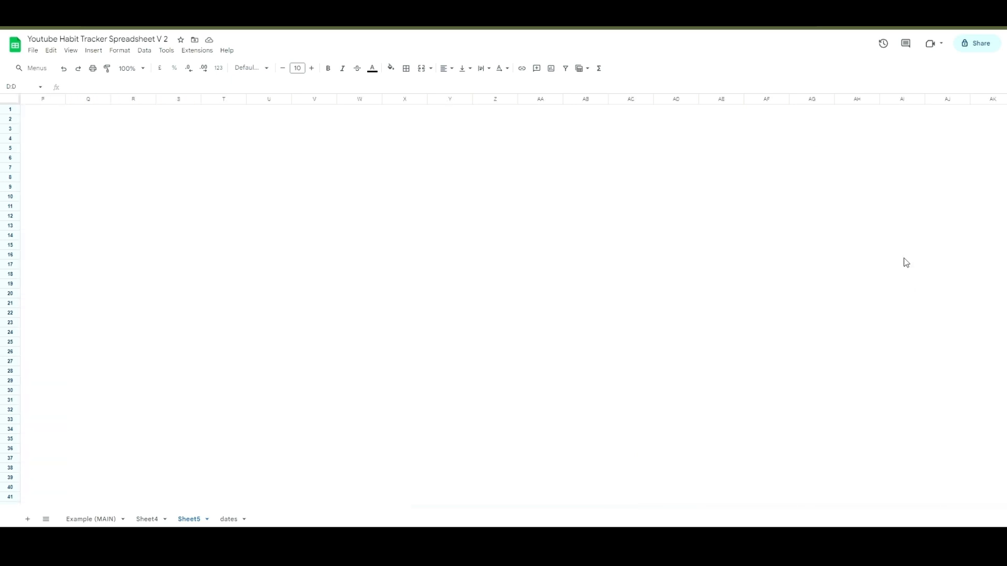
pyautogui.keyDown('shift'); pyautogui.click(856, 103); pyautogui.keyUp('shift')
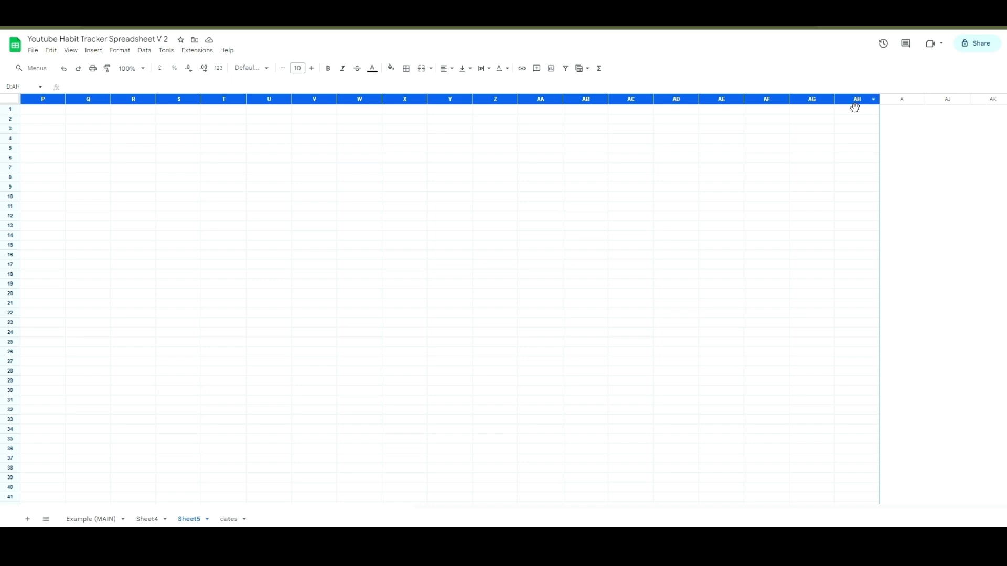
pyautogui.rightClick(851, 104)
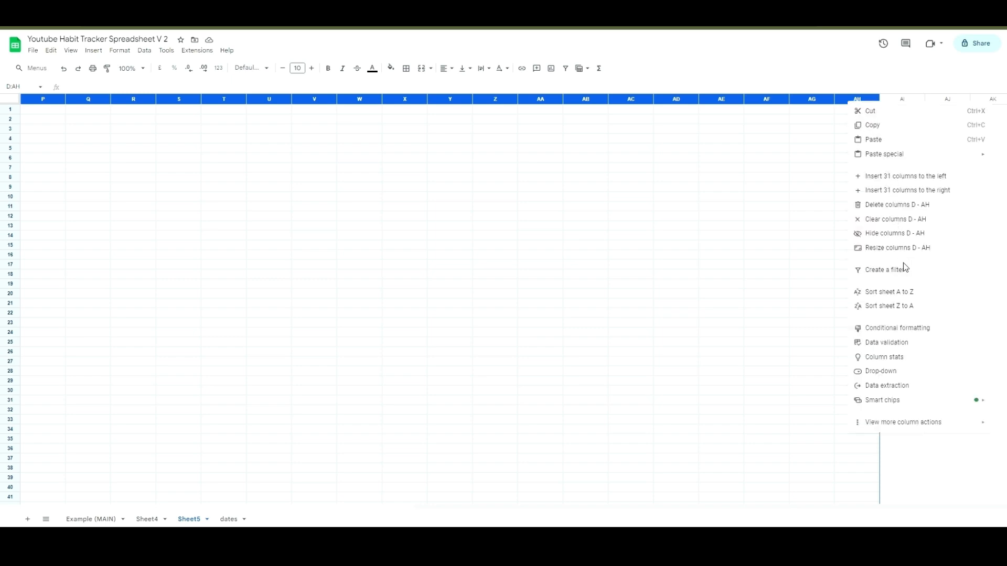
pyautogui.click(928, 247)
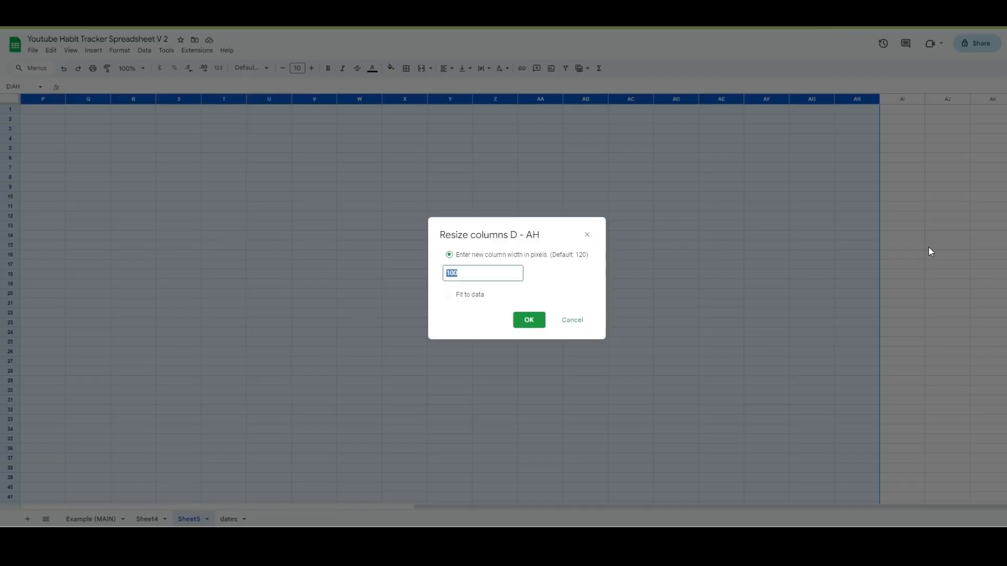
pyautogui.click(477, 281)
pyautogui.moveTo(476, 273); pyautogui.dragTo(422, 276)
pyautogui.write('40')
pyautogui.click(528, 320)
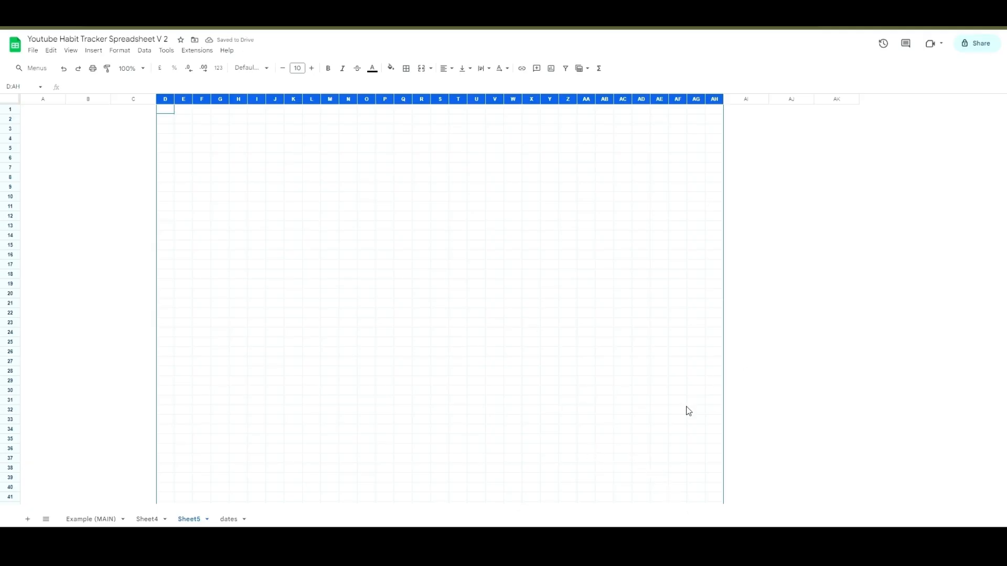
# Step: Check the pixel width of column A on Sheet4 in its resize settings, leaving the column unmodified
pyautogui.click(145, 518)
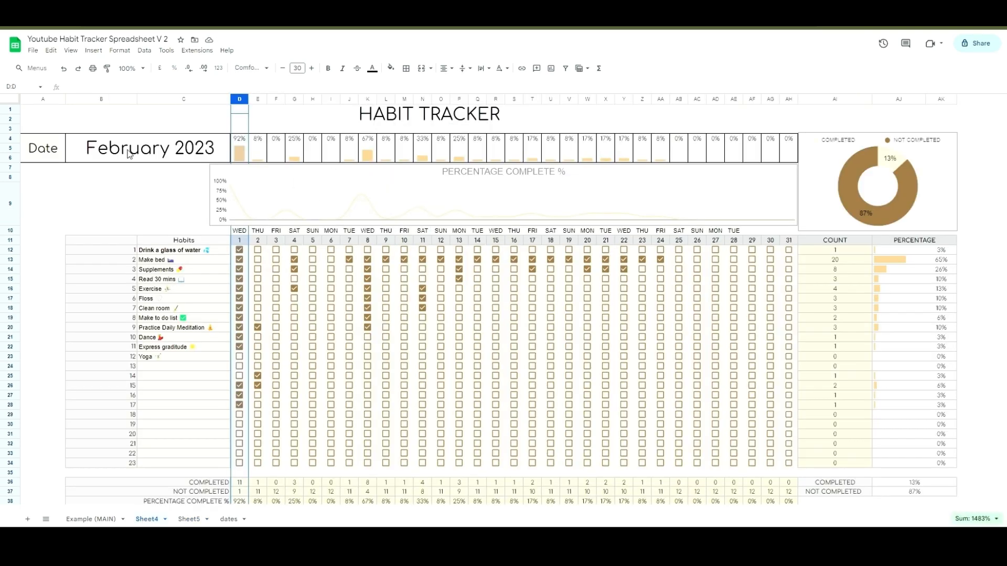
pyautogui.click(131, 177)
pyautogui.click(99, 109)
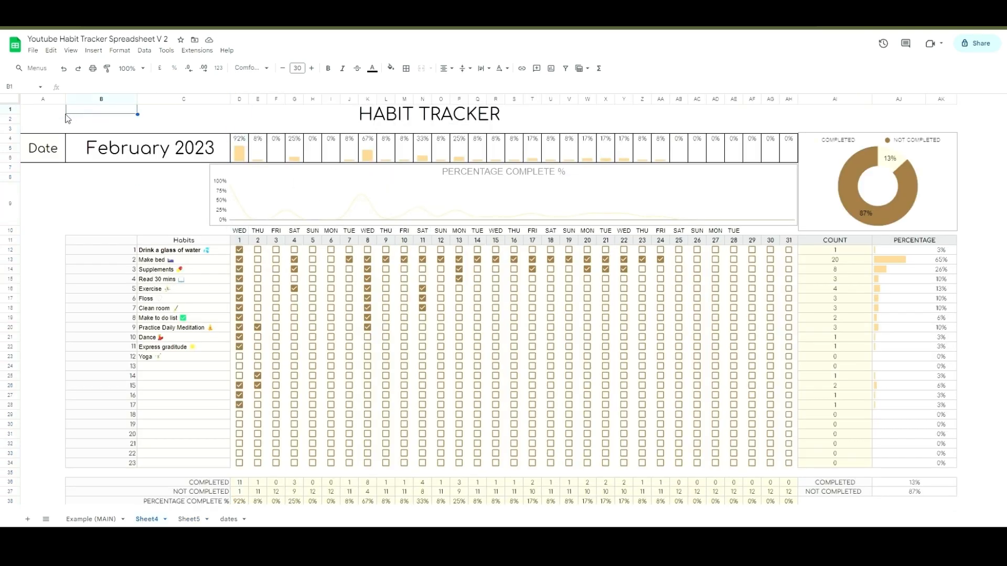
pyautogui.click(46, 112)
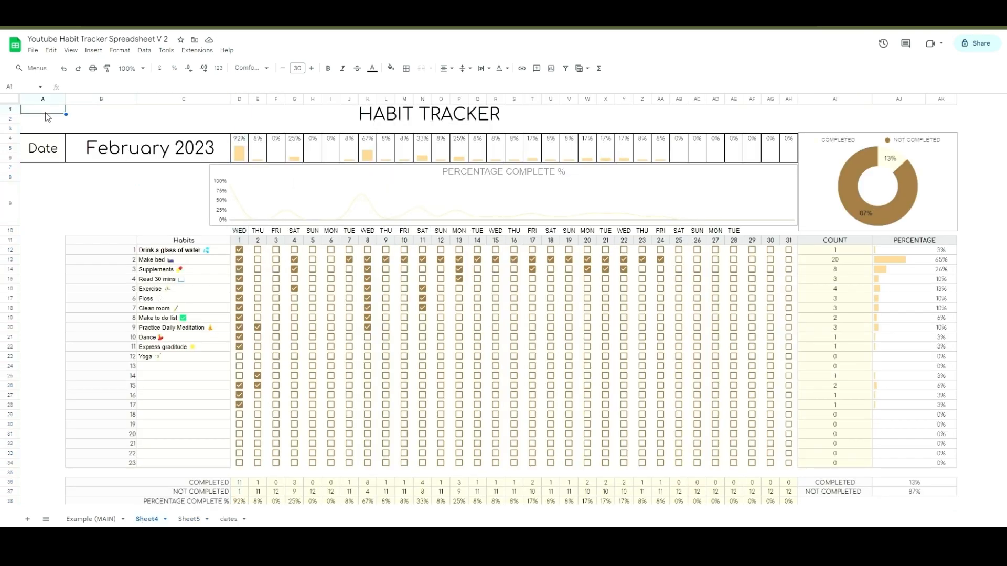
pyautogui.click(190, 112)
pyautogui.click(196, 120)
pyautogui.click(194, 130)
pyautogui.click(43, 101)
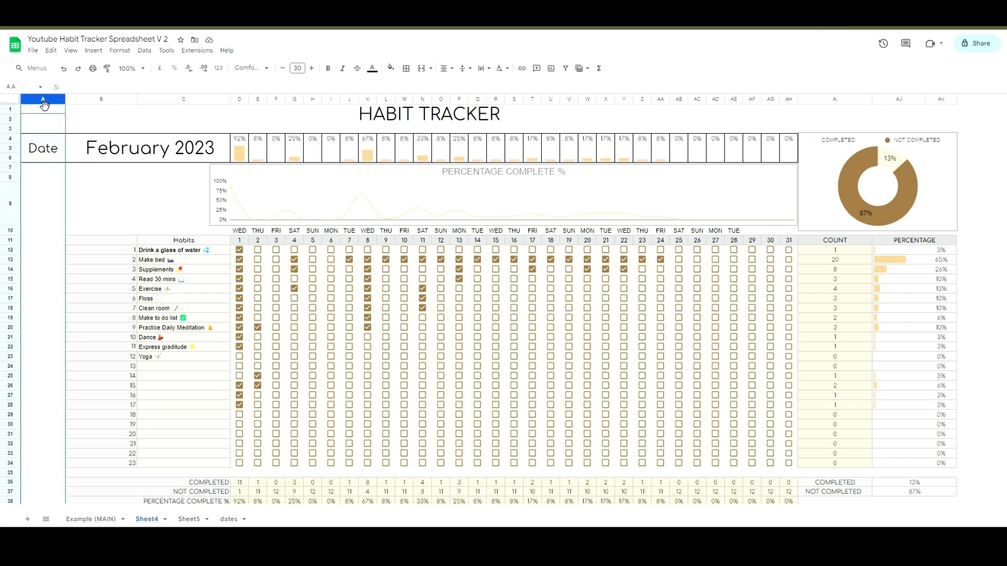
pyautogui.rightClick(44, 105)
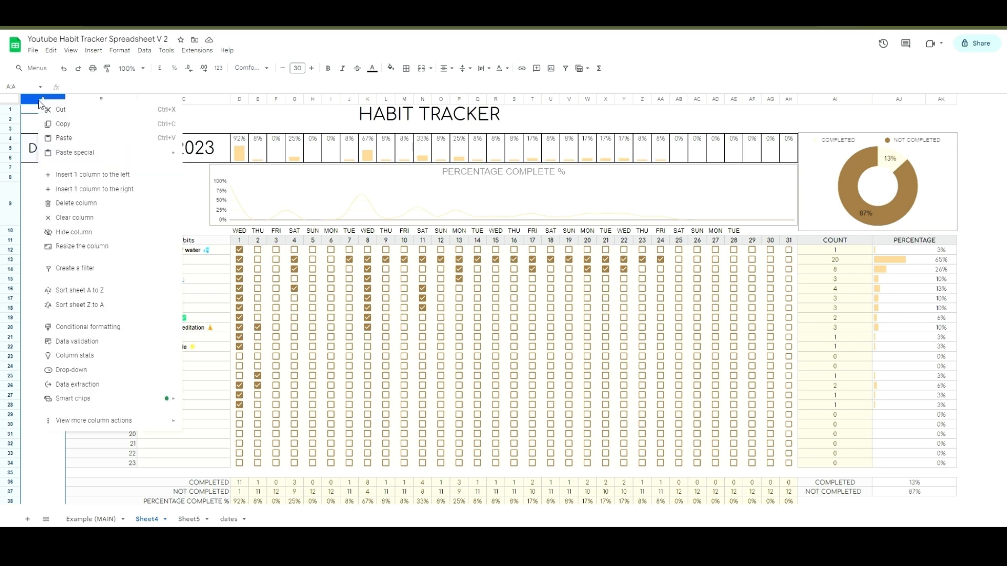
pyautogui.click(100, 246)
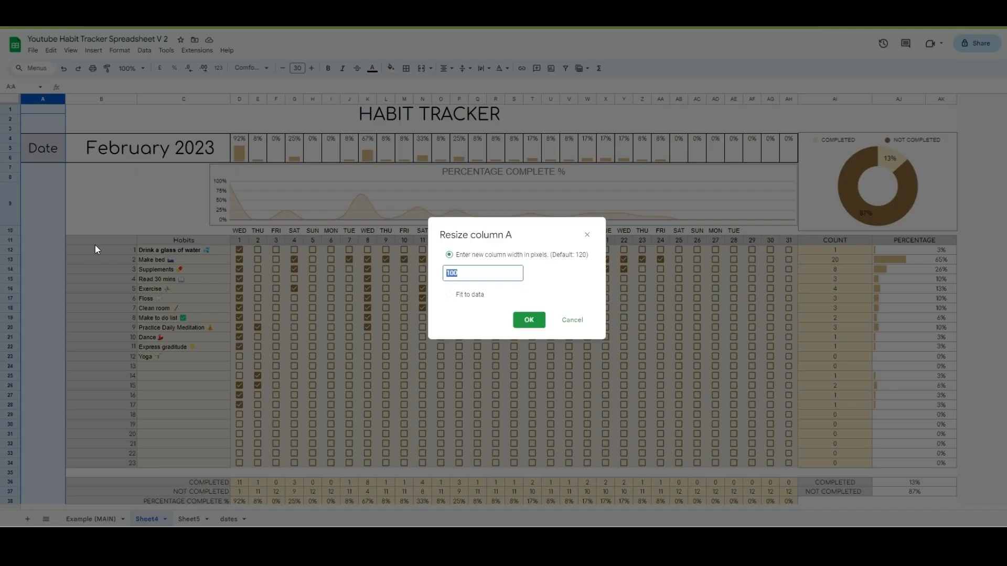
pyautogui.click(567, 320)
# Step: Check the pixel widths of columns B and C on Sheet4 in their resize settings without modifying them
pyautogui.click(107, 101)
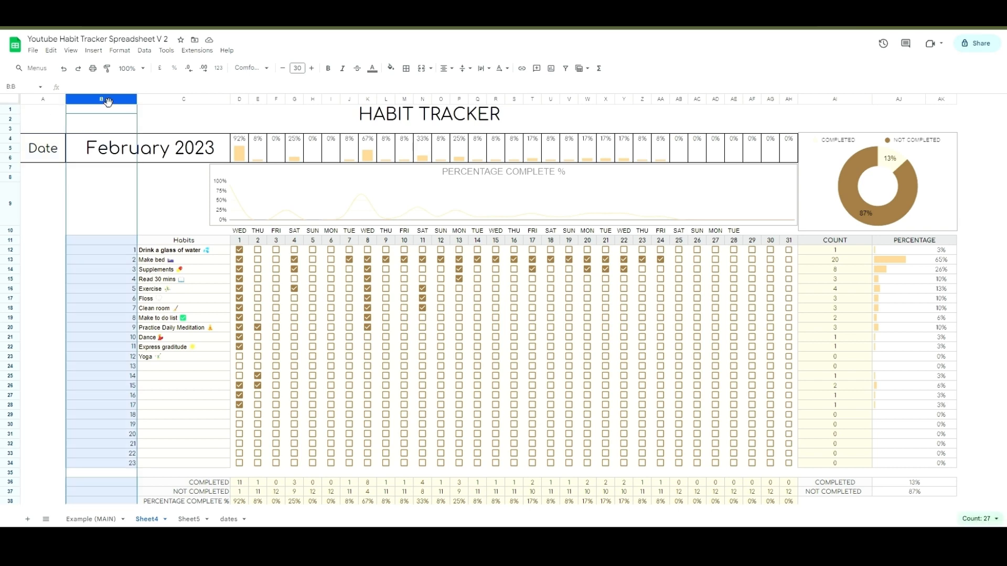
pyautogui.rightClick(108, 101)
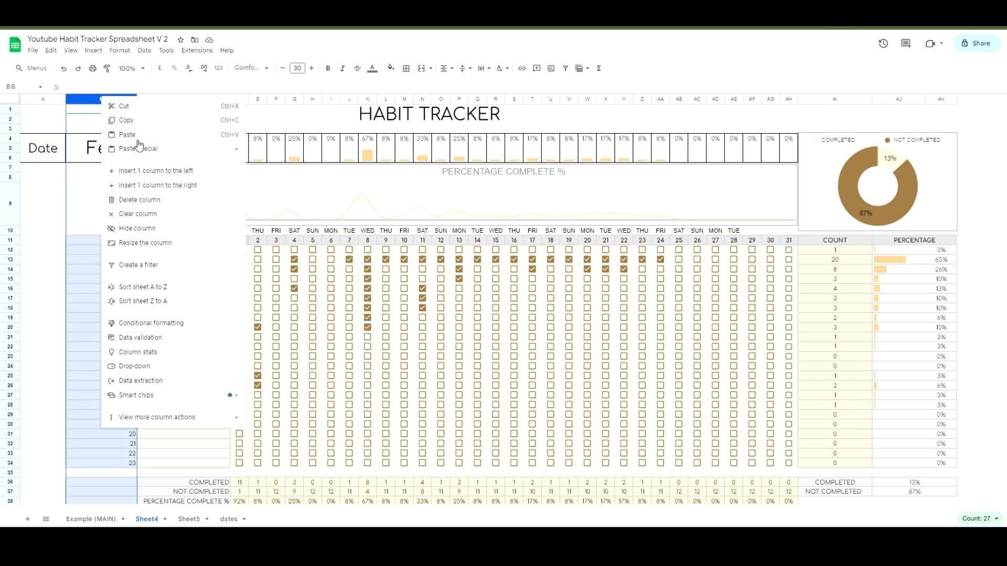
pyautogui.click(172, 239)
pyautogui.click(572, 319)
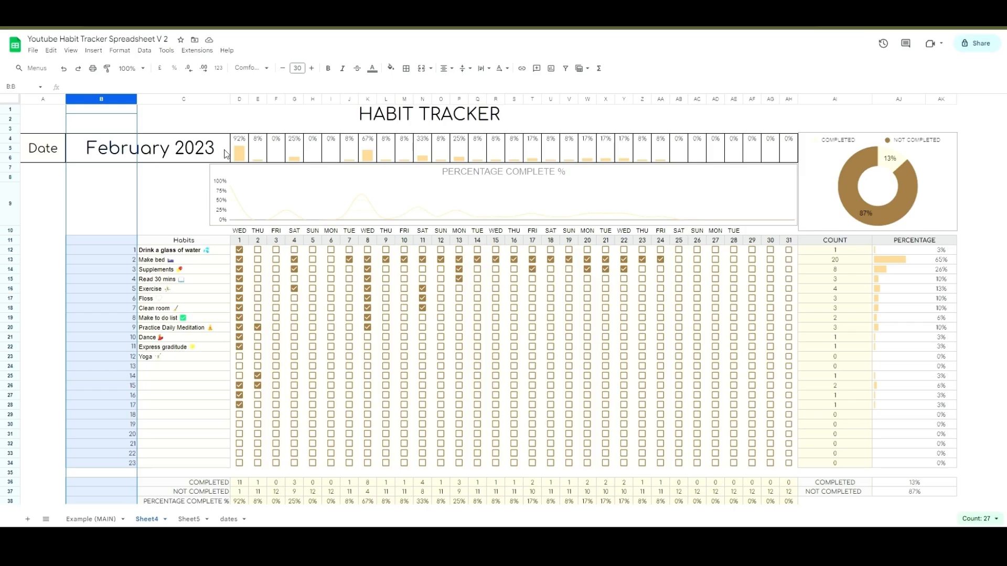
pyautogui.click(190, 102)
pyautogui.rightClick(190, 101)
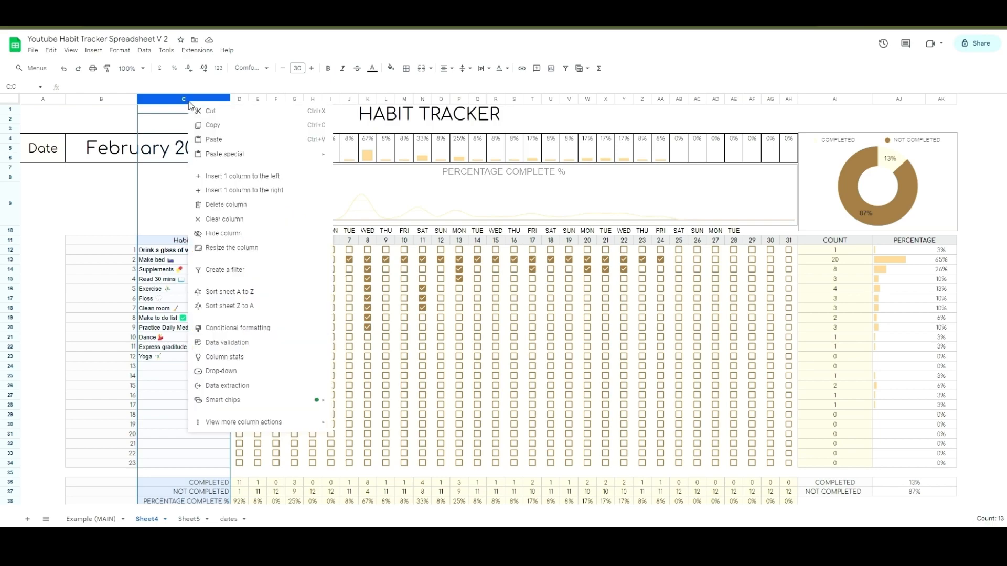
pyautogui.click(231, 243)
pyautogui.click(571, 320)
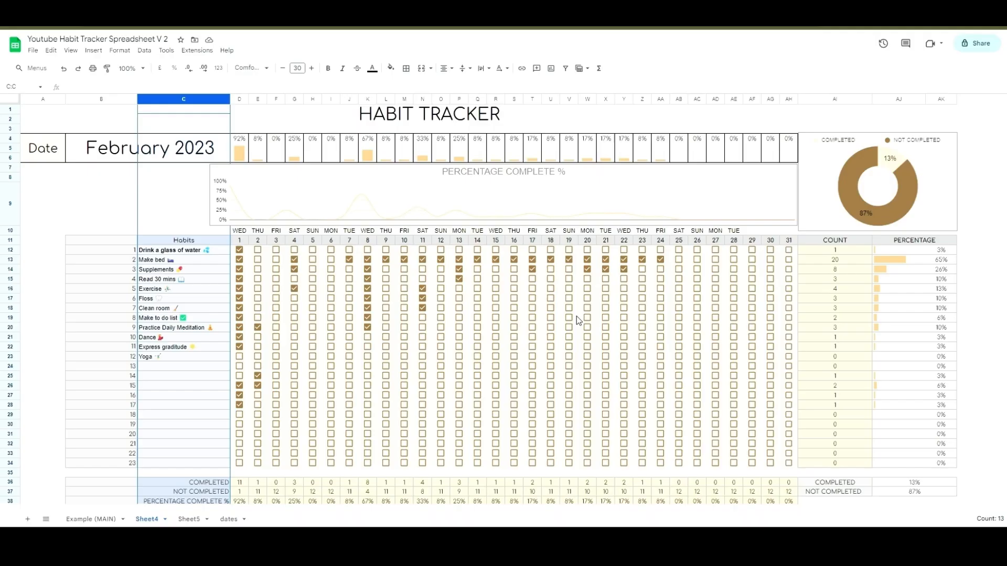
# Step: Resize column B on Sheet5 to the same pixel width as column B on Sheet4
pyautogui.click(190, 519)
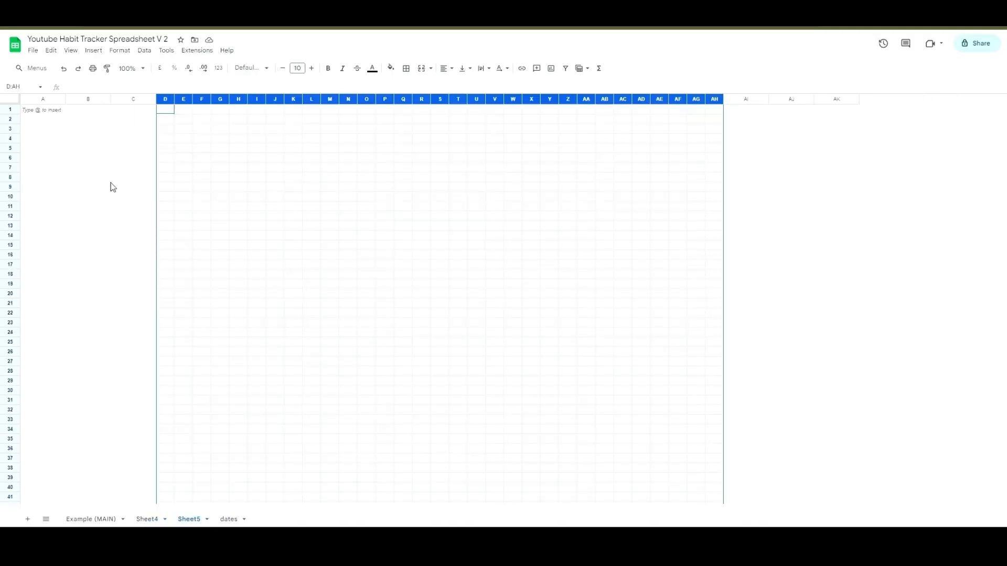
pyautogui.click(90, 102)
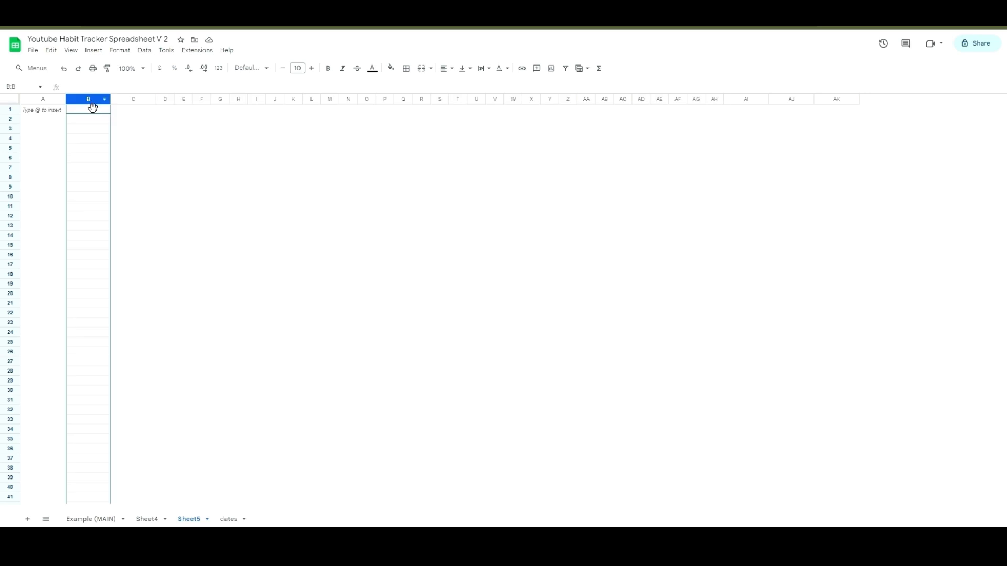
pyautogui.rightClick(89, 102)
pyautogui.click(153, 248)
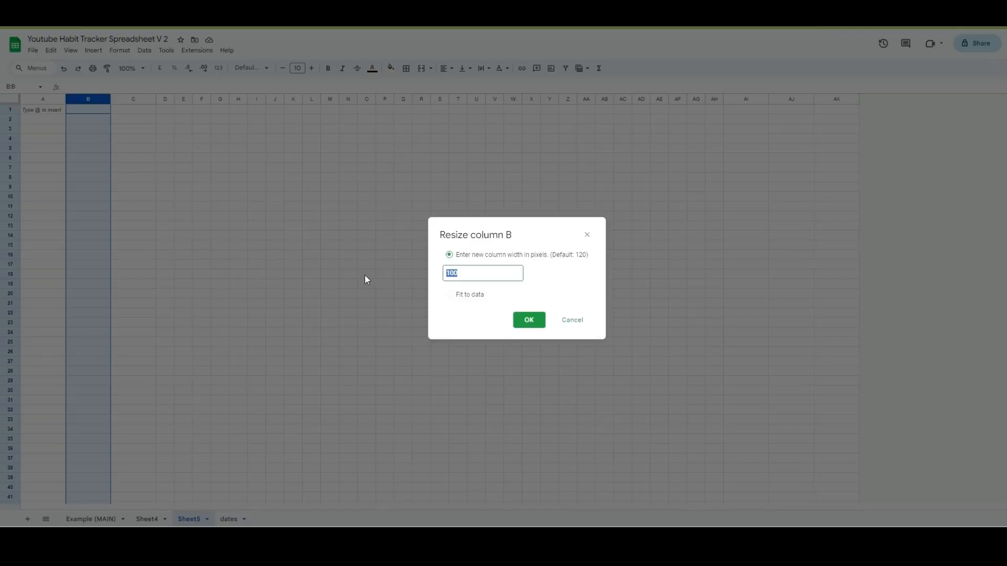
pyautogui.click(475, 282)
pyautogui.write('150')
pyautogui.click(528, 319)
# Step: Resize column C on Sheet5 to 207 pixels wide
pyautogui.click(168, 104)
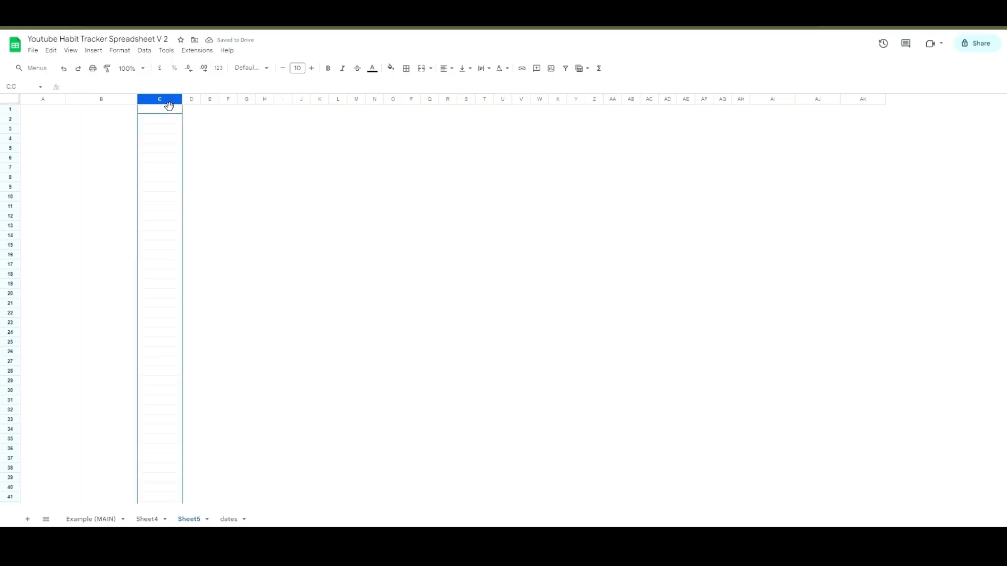
pyautogui.rightClick(168, 104)
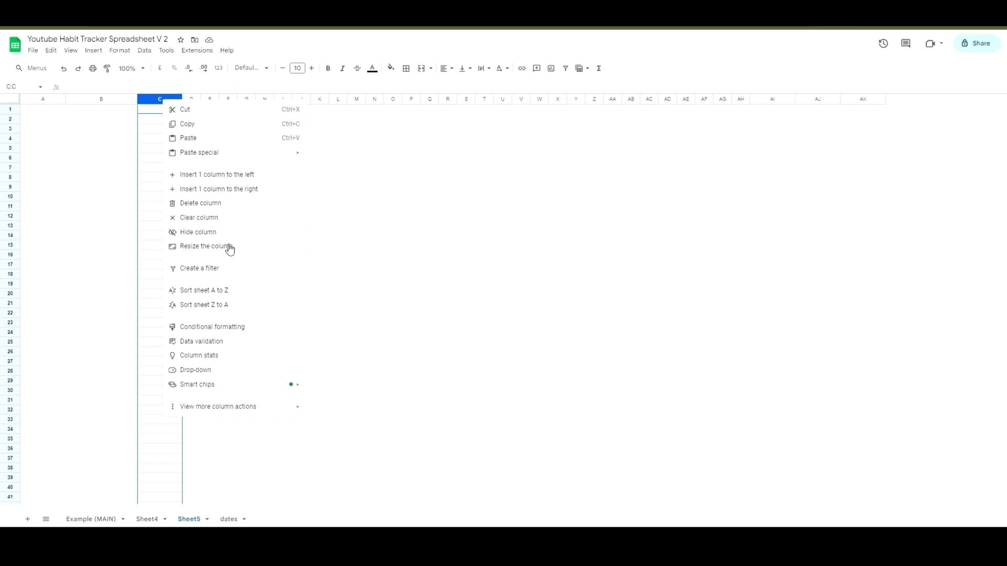
pyautogui.click(227, 246)
pyautogui.press('BackSpace')
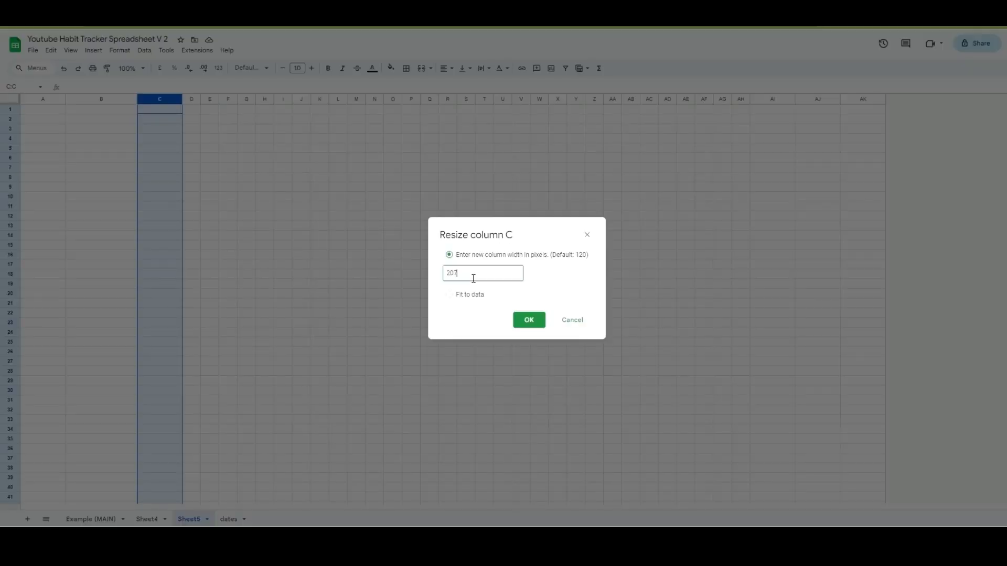
pyautogui.click(529, 320)
pyautogui.click(312, 187)
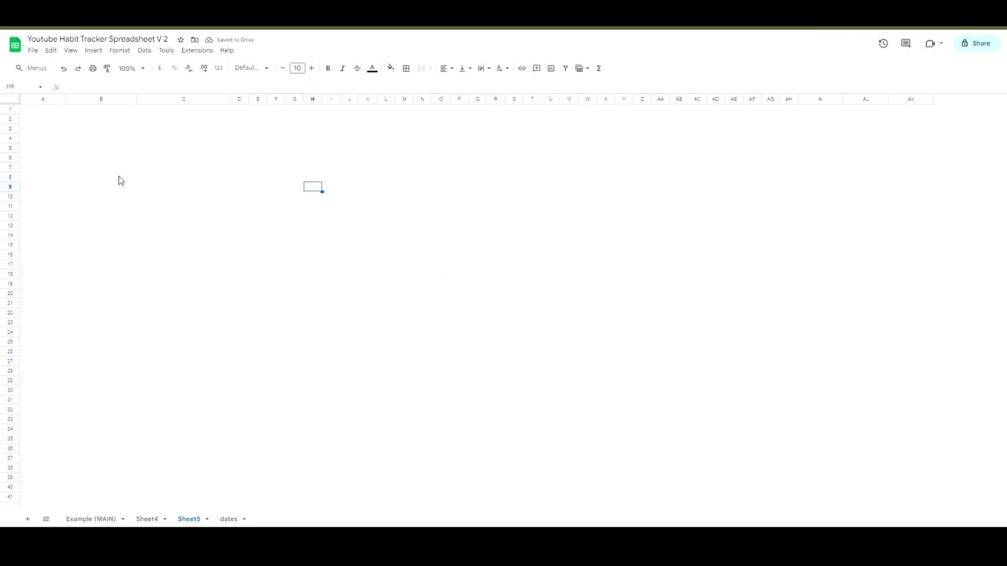
# Step: Check the range of the merged title cell on Sheet4 and merge the same range, E1:X2, on Sheet5
pyautogui.click(148, 519)
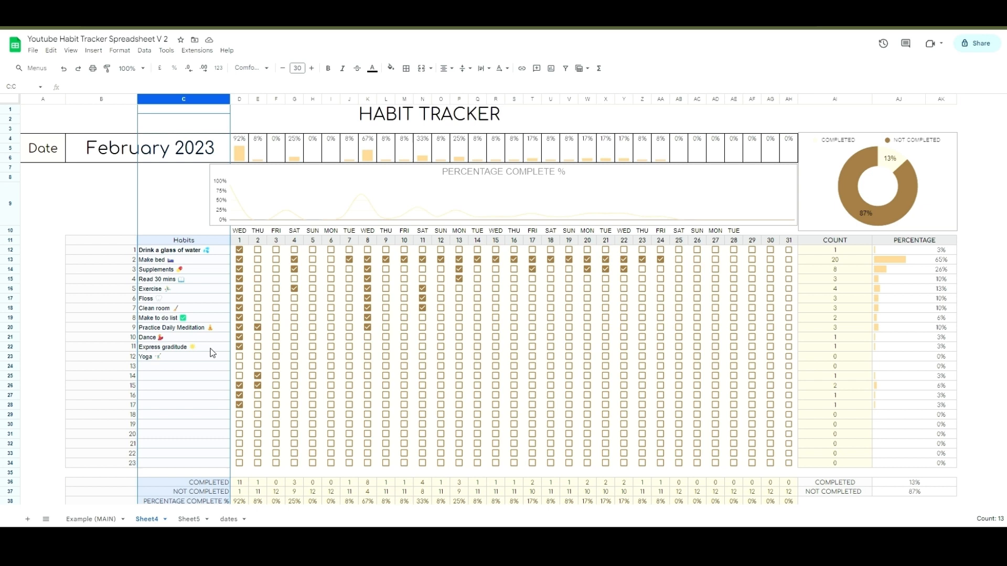
pyautogui.click(256, 116)
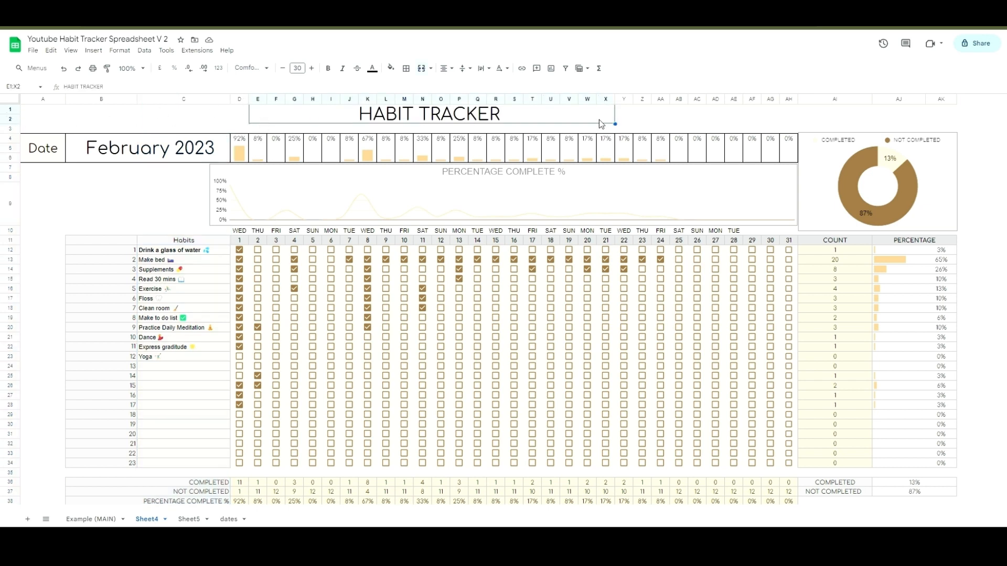
pyautogui.click(188, 519)
pyautogui.moveTo(262, 112); pyautogui.dragTo(294, 111)
pyautogui.moveTo(579, 115); pyautogui.dragTo(611, 122)
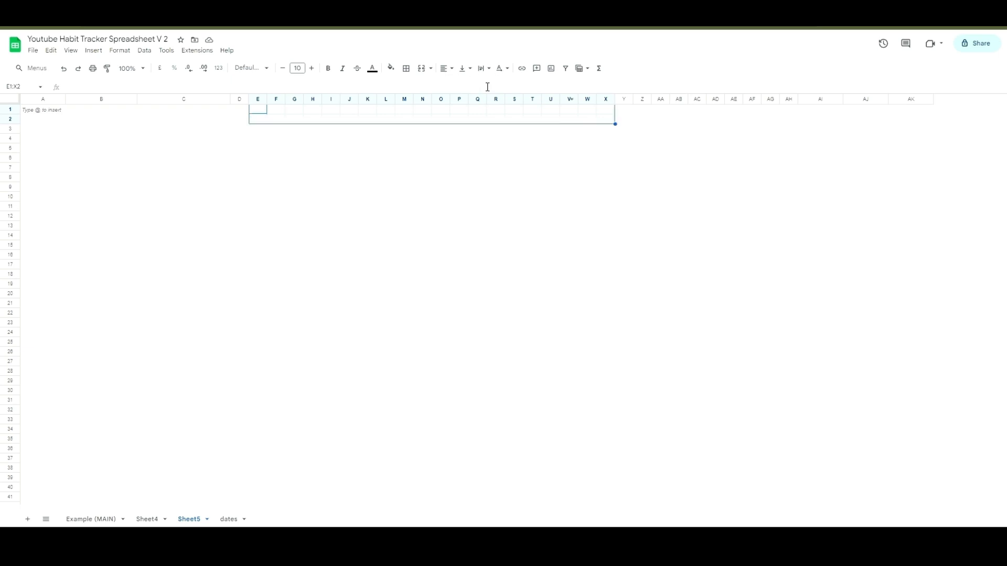
pyautogui.click(425, 73)
pyautogui.doubleClick(418, 116)
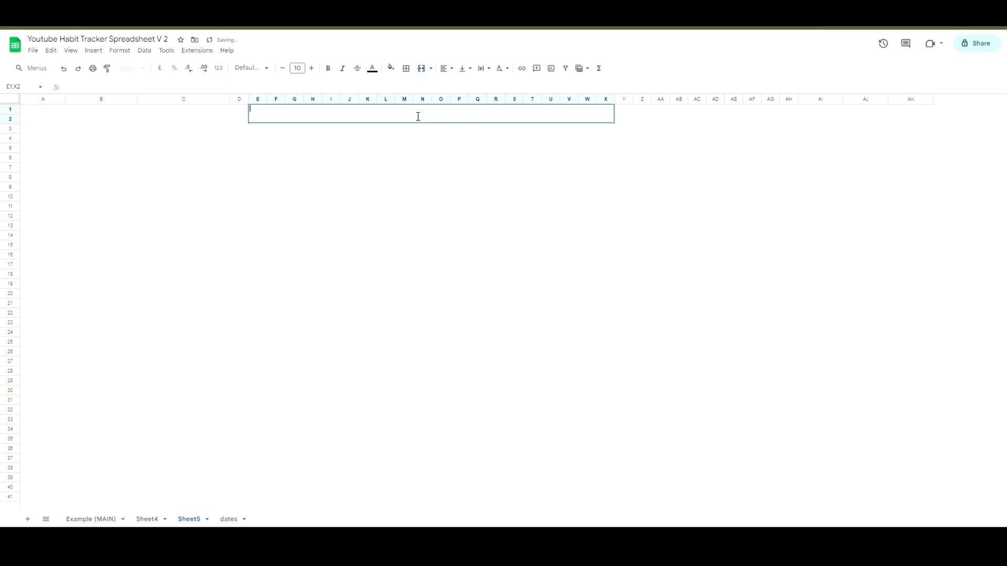
# Step: Center the merged title cell E1:X2 horizontally and align it to the middle vertically
pyautogui.click(447, 68)
pyautogui.click(468, 92)
pyautogui.click(466, 72)
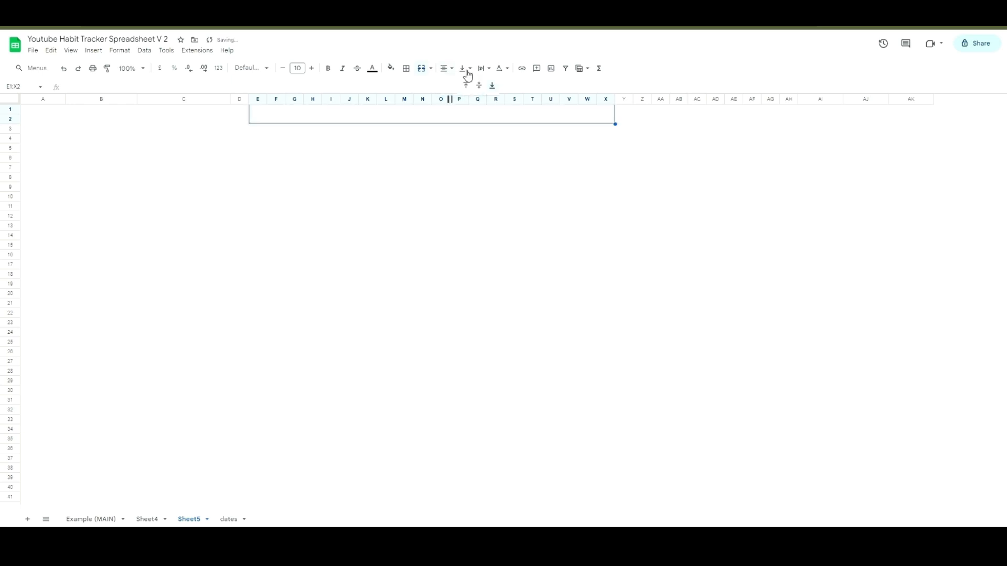
pyautogui.click(484, 88)
# Step: Set the merged title cell's font size to 30 and its font to Comfortaa
pyautogui.click(313, 70)
pyautogui.click(313, 70)
pyautogui.click(264, 68)
pyautogui.click(279, 173)
# Step: Enter the title HABIT TRACKER in the merged cell E1:X2
pyautogui.doubleClick(372, 120)
pyautogui.write('H')
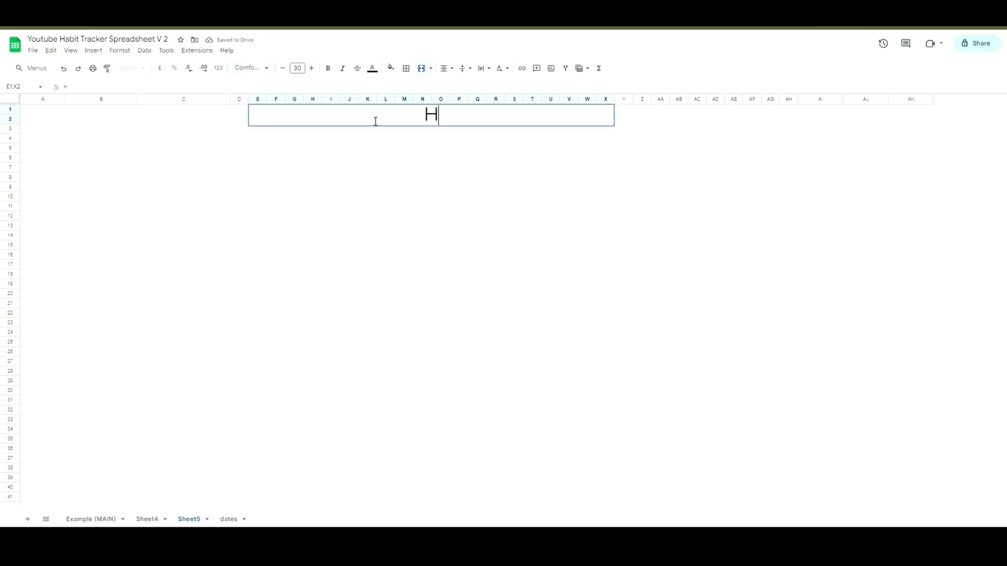
pyautogui.write('ABIT TRACKER')
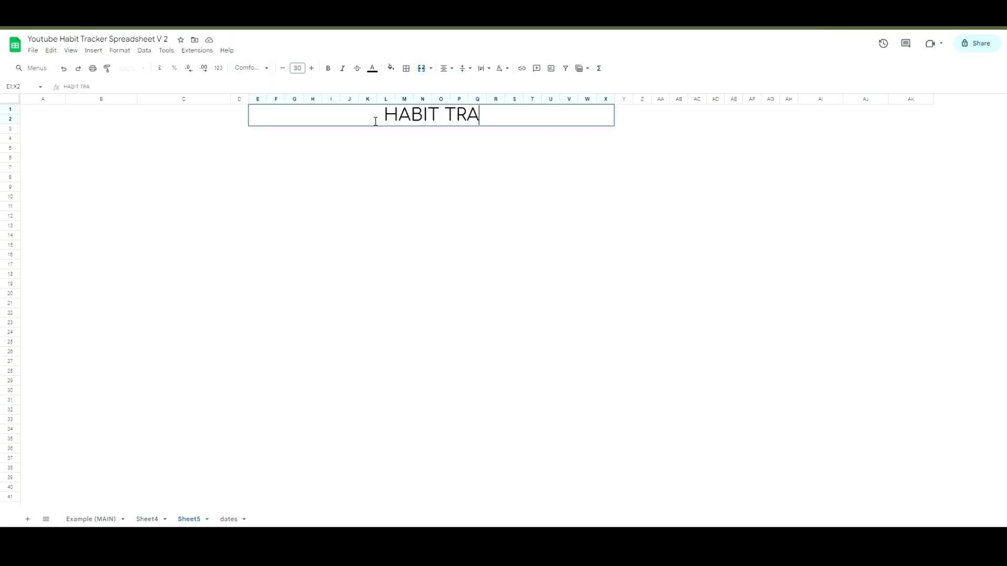
pyautogui.click(332, 150)
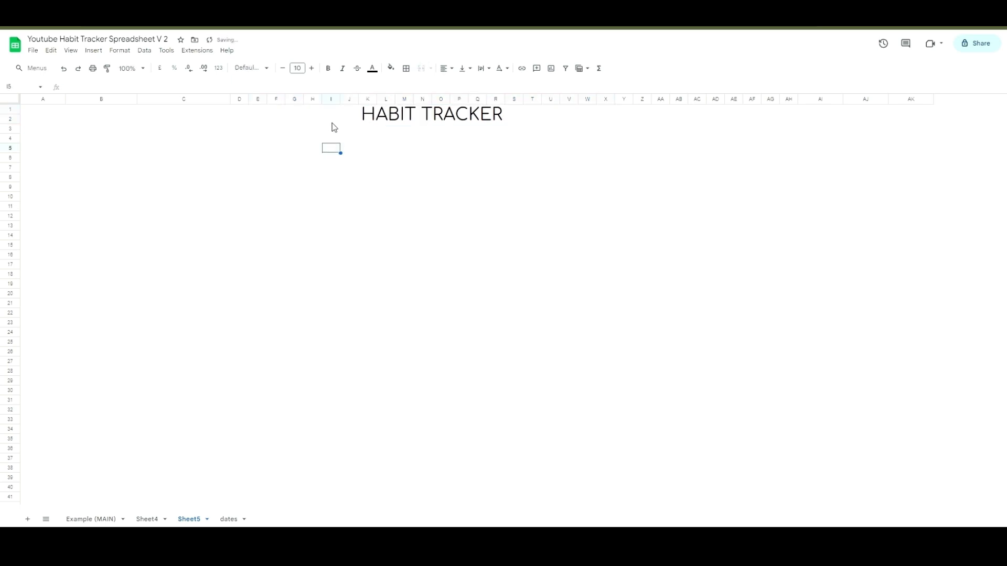
pyautogui.click(330, 124)
pyautogui.moveTo(238, 205); pyautogui.dragTo(420, 269)
pyautogui.click(331, 178)
# Step: Check the date cell's range on Sheet4, and merge the ranges B4:C6 and A4:A6 on Sheet5
pyautogui.click(147, 520)
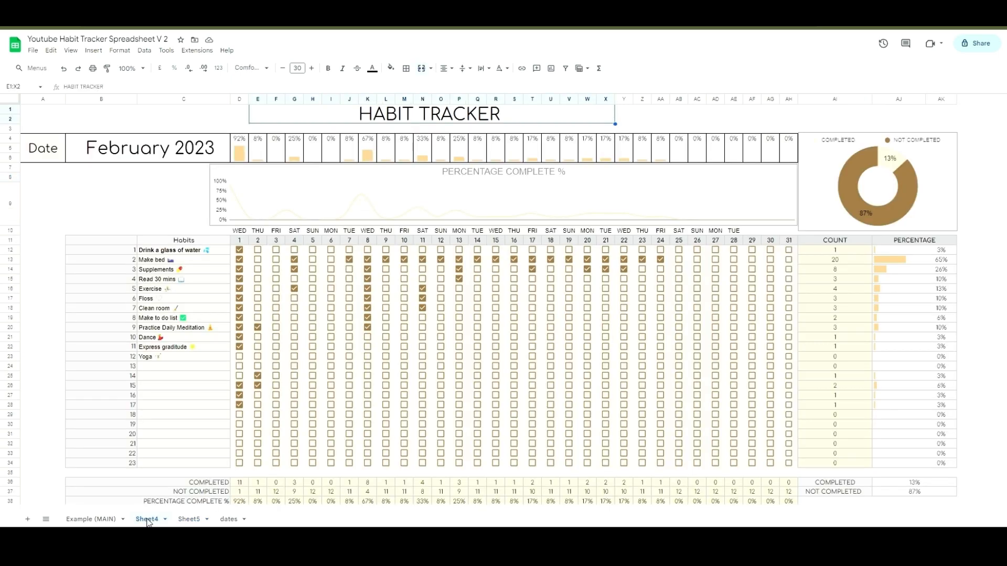
pyautogui.click(139, 148)
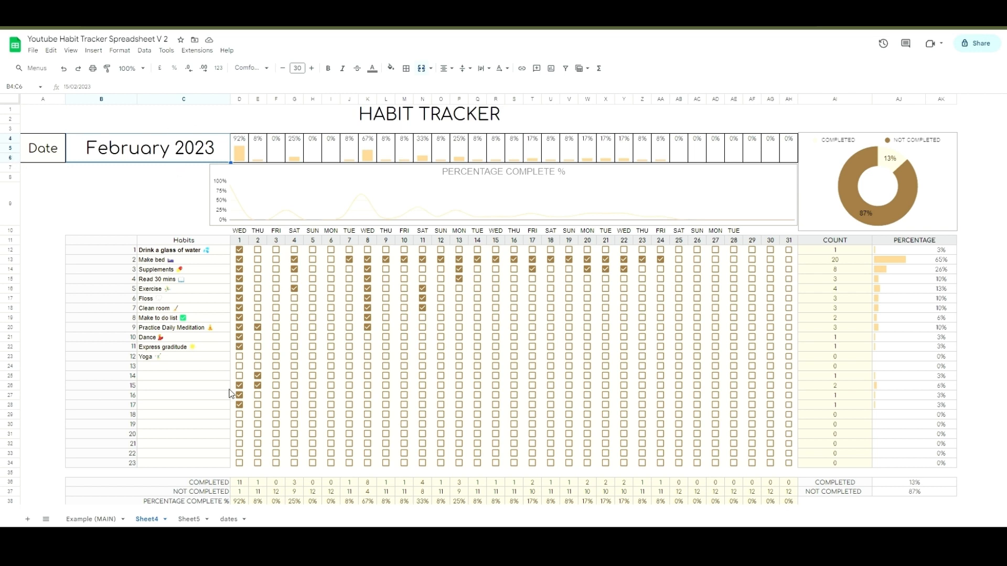
pyautogui.click(193, 519)
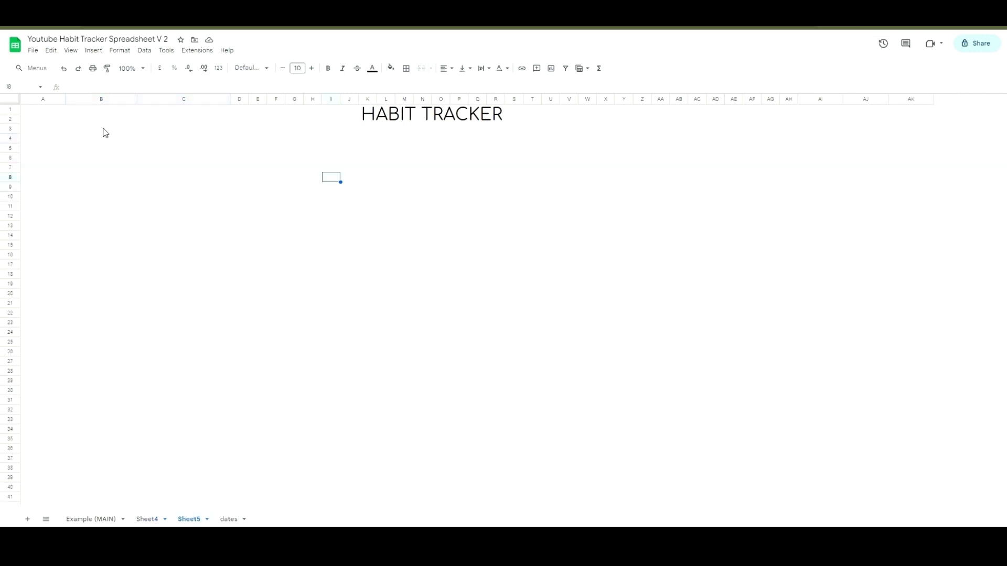
pyautogui.moveTo(99, 141)
pyautogui.mouseDown()
pyautogui.moveTo(101, 160)
pyautogui.moveTo(179, 154)
pyautogui.mouseUp()
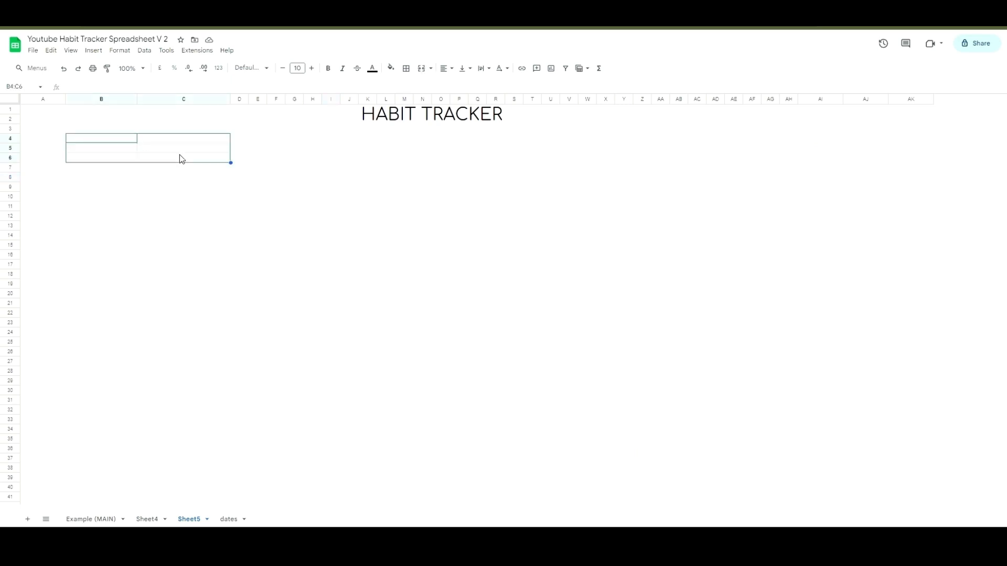
pyautogui.click(421, 68)
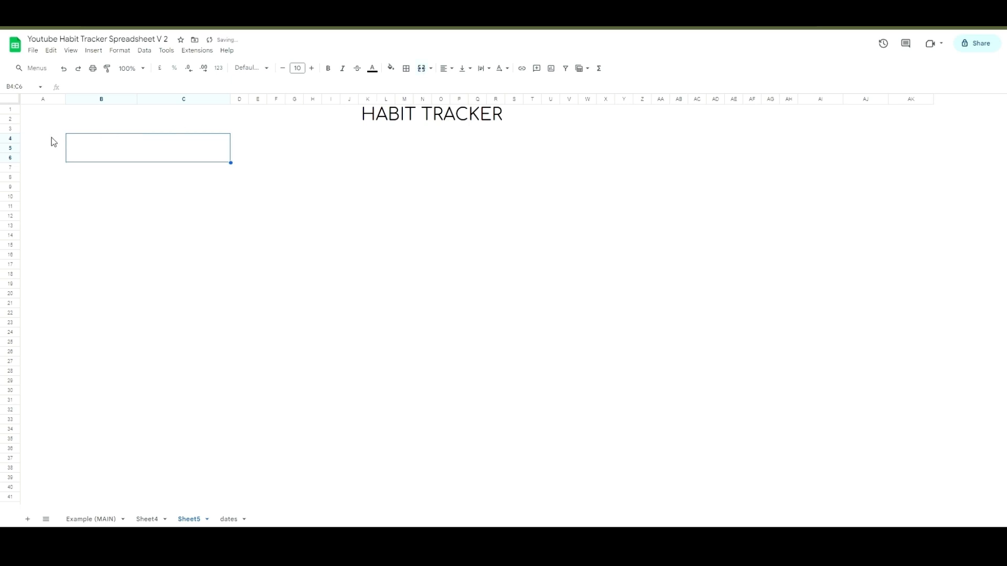
pyautogui.moveTo(52, 138); pyautogui.dragTo(52, 151)
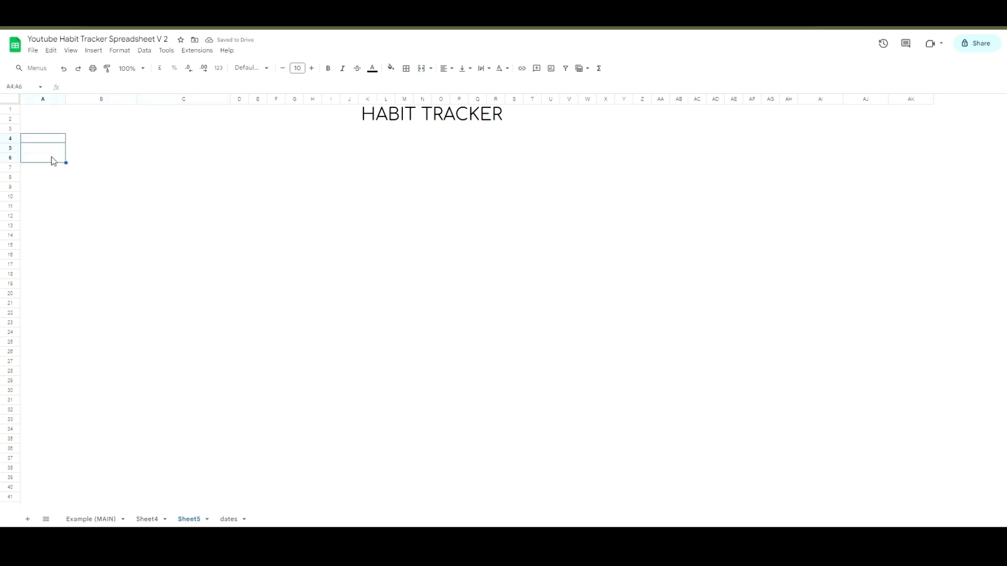
pyautogui.click(421, 69)
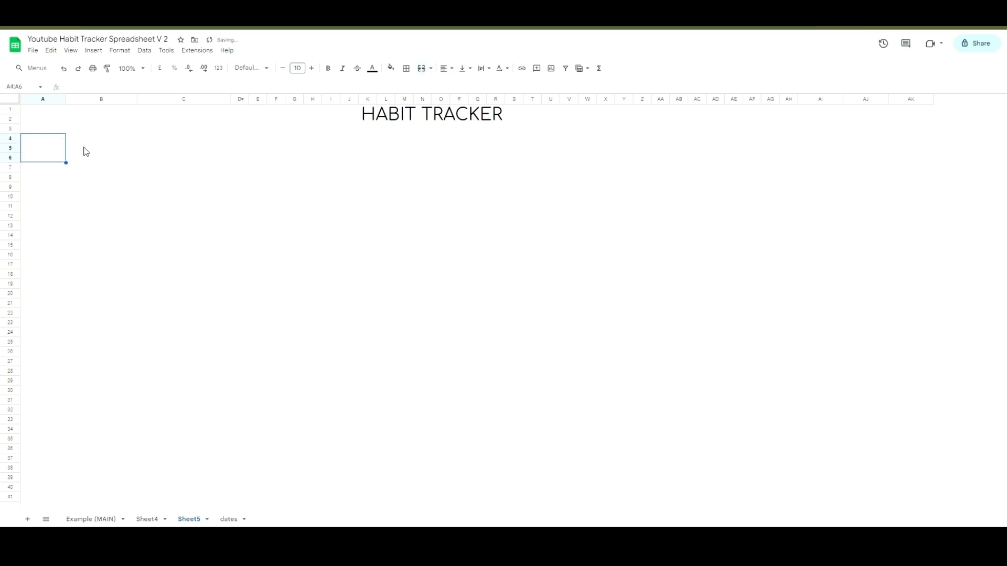
pyautogui.click(122, 154)
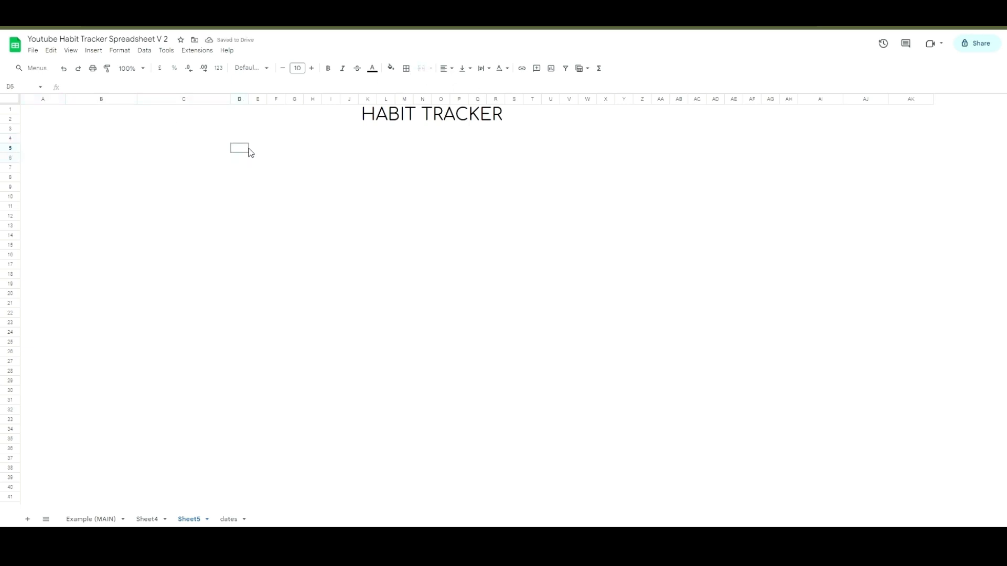
# Step: Check the sparkline cell D5:D6 on Sheet4, and merge rows 5 and 6 separately in each column from D to AH on Sheet5
pyautogui.click(147, 519)
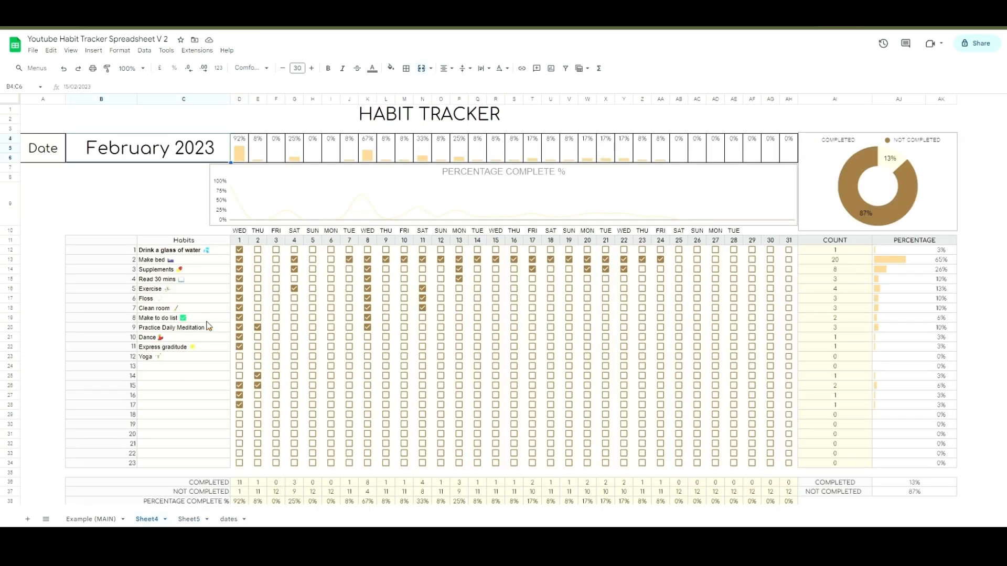
pyautogui.click(242, 149)
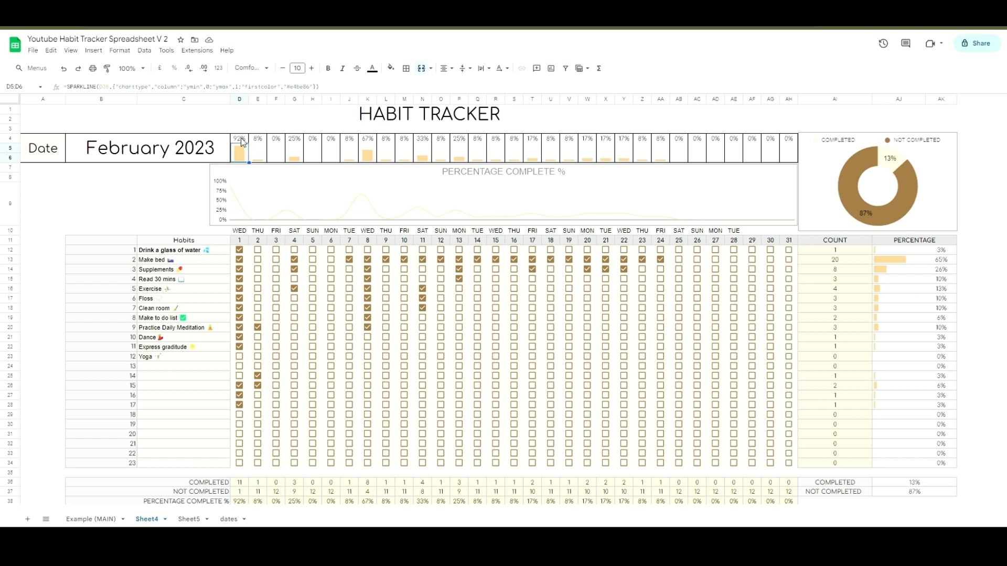
pyautogui.click(241, 141)
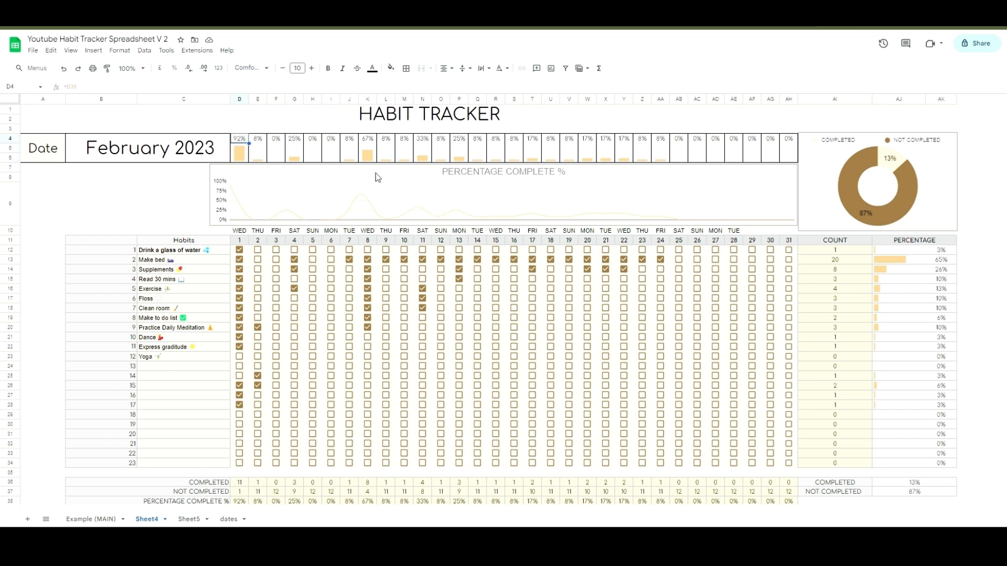
pyautogui.click(189, 519)
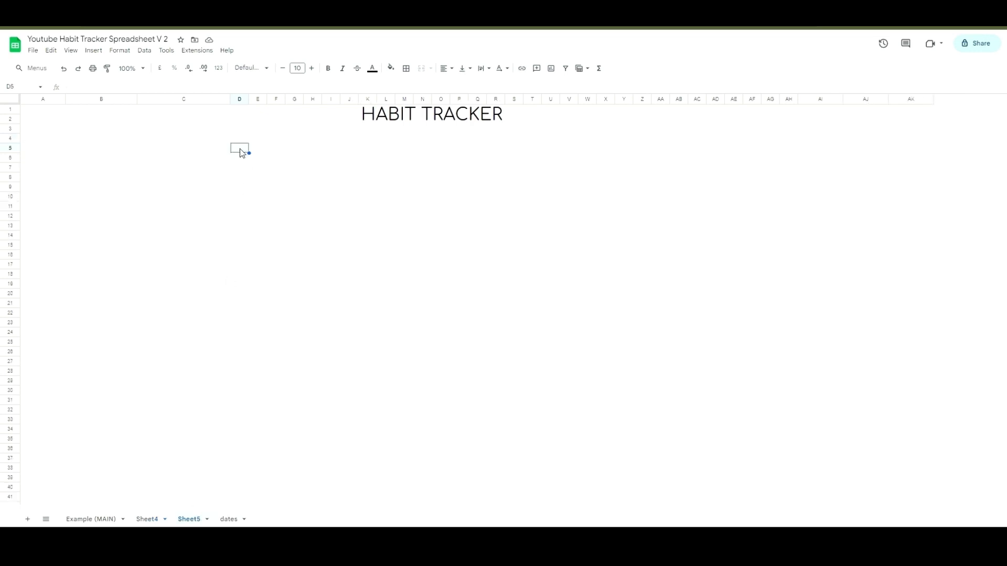
pyautogui.moveTo(241, 150); pyautogui.dragTo(238, 157)
pyautogui.click(422, 68)
pyautogui.moveTo(269, 151); pyautogui.dragTo(266, 157)
pyautogui.click(423, 68)
pyautogui.moveTo(279, 152); pyautogui.dragTo(295, 158)
pyautogui.click(423, 73)
pyautogui.click(423, 72)
pyautogui.click(424, 72)
pyautogui.moveTo(313, 149); pyautogui.dragTo(332, 158)
pyautogui.click(424, 72)
pyautogui.moveTo(350, 149); pyautogui.dragTo(350, 158)
pyautogui.click(423, 72)
pyautogui.moveTo(460, 149); pyautogui.dragTo(460, 158)
pyautogui.click(422, 70)
pyautogui.click(422, 70)
pyautogui.moveTo(477, 149); pyautogui.dragTo(497, 158)
pyautogui.click(422, 70)
pyautogui.moveTo(514, 149); pyautogui.dragTo(514, 158)
pyautogui.click(422, 69)
pyautogui.moveTo(602, 151); pyautogui.dragTo(605, 158)
pyautogui.click(422, 69)
pyautogui.moveTo(624, 149); pyautogui.dragTo(623, 158)
pyautogui.click(422, 70)
pyautogui.moveTo(642, 149); pyautogui.dragTo(660, 157)
pyautogui.click(422, 69)
pyautogui.click(422, 69)
pyautogui.moveTo(734, 149); pyautogui.dragTo(734, 158)
pyautogui.click(422, 70)
pyautogui.click(422, 70)
pyautogui.moveTo(752, 149); pyautogui.dragTo(771, 158)
pyautogui.click(422, 70)
pyautogui.moveTo(789, 148); pyautogui.dragTo(791, 159)
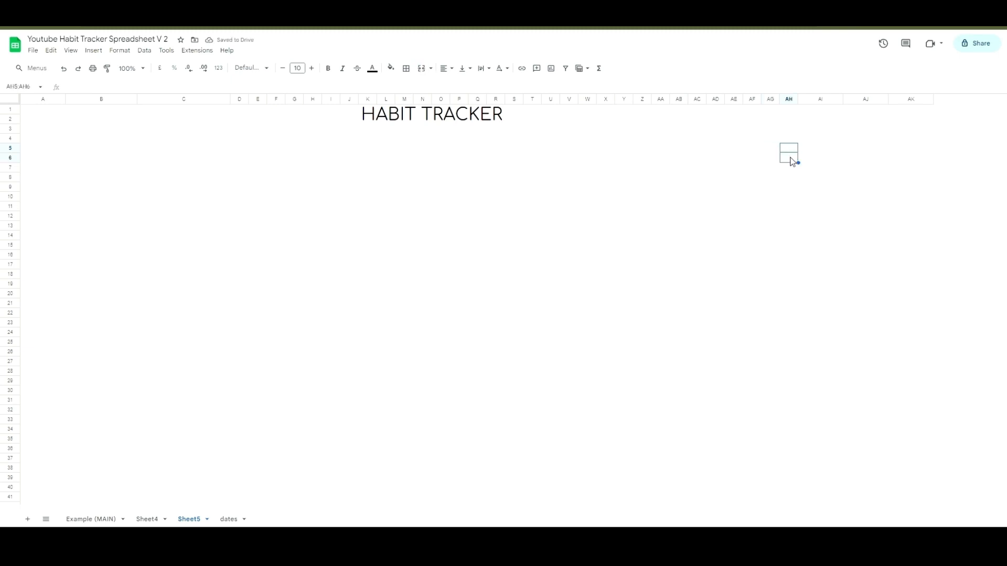
pyautogui.click(422, 70)
# Step: Check the date cells' font formatting on Sheet4, and set the merged cell A4:A6 on Sheet5 to Comfortaa, size 21
pyautogui.click(149, 519)
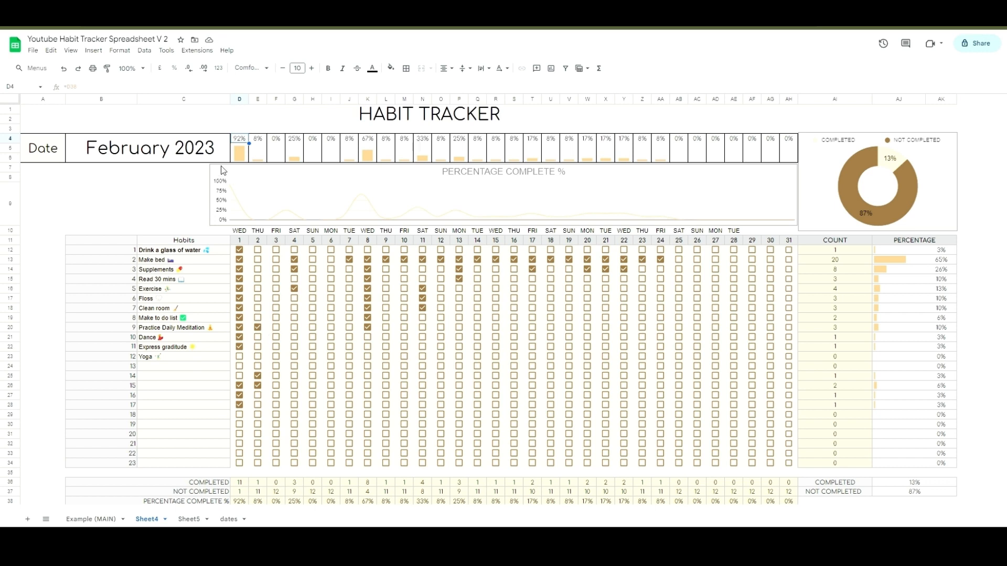
pyautogui.click(146, 150)
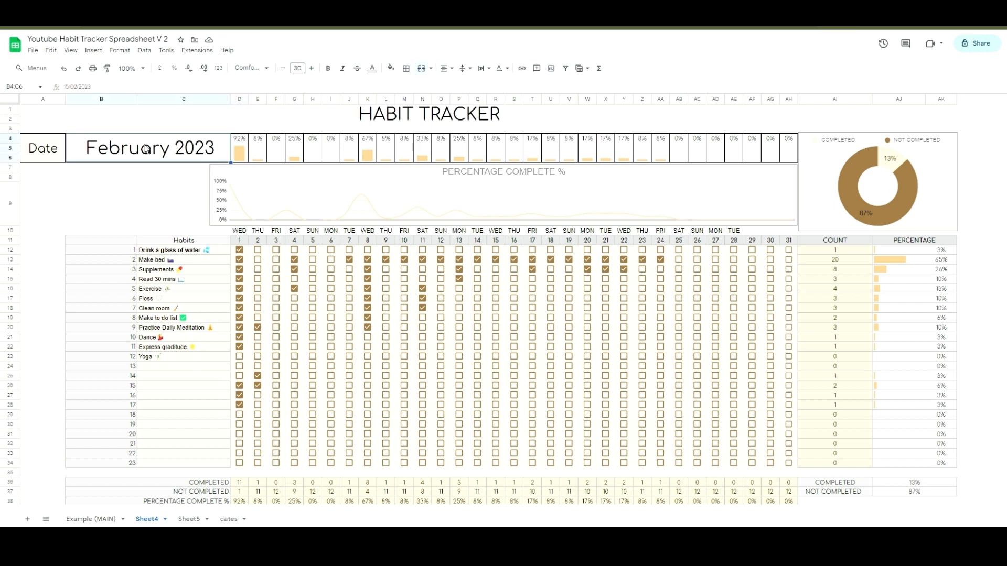
pyautogui.click(54, 144)
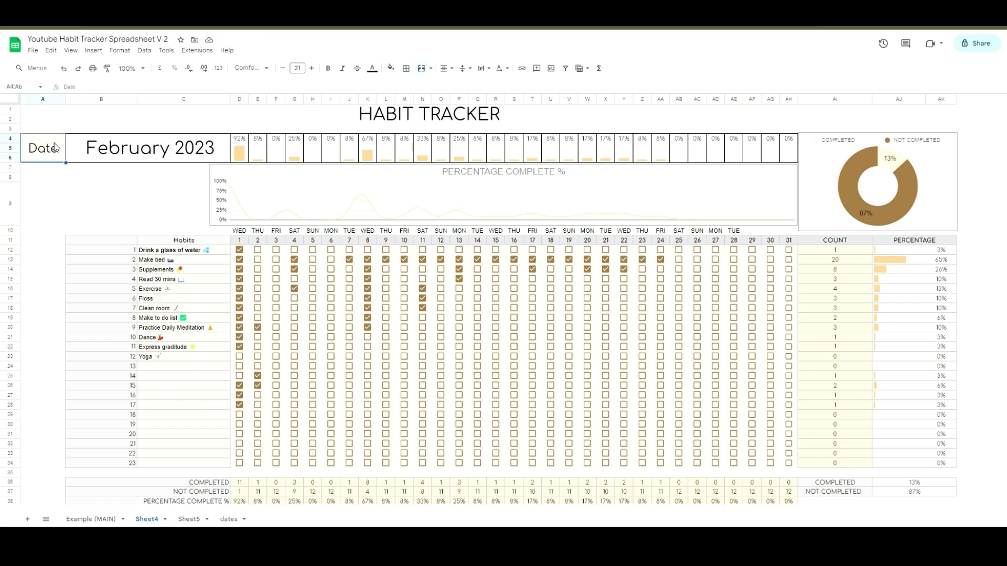
pyautogui.click(120, 150)
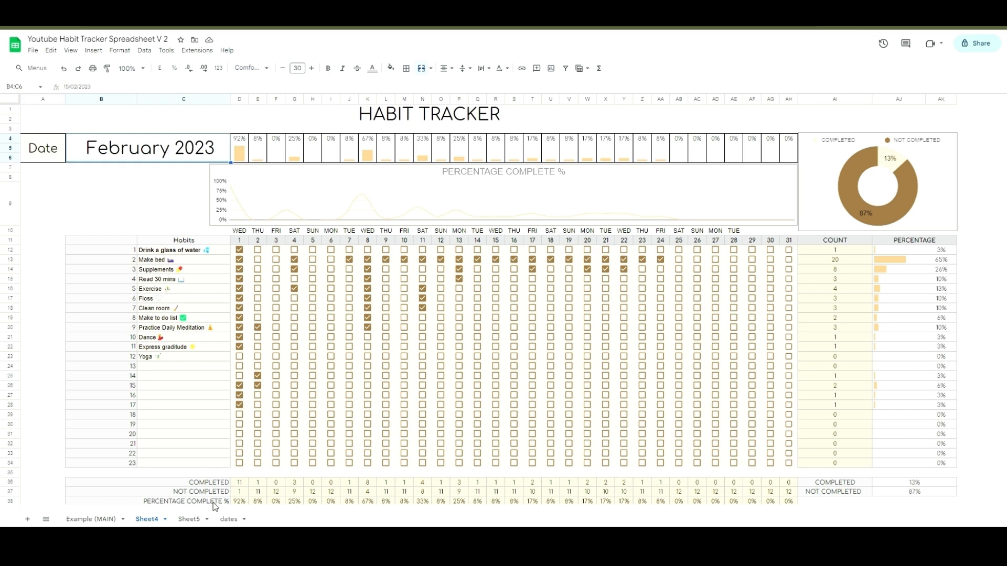
pyautogui.click(189, 519)
pyautogui.click(51, 147)
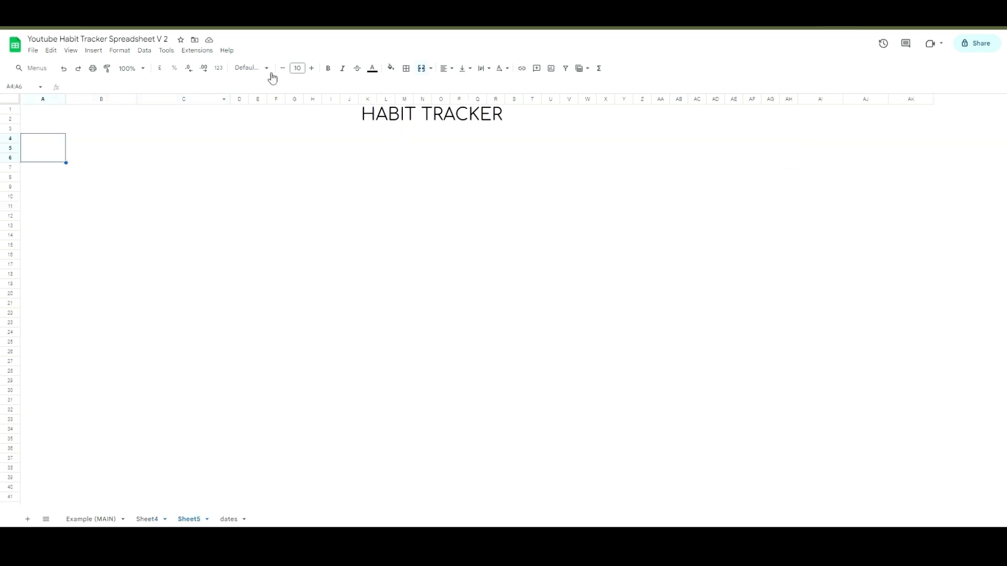
pyautogui.click(264, 68)
pyautogui.click(265, 158)
pyautogui.click(312, 69)
pyautogui.click(312, 68)
pyautogui.click(312, 68)
# Step: Set the merged cell B4:C6 to Comfortaa, size 30, and center the date cells horizontally and vertically
pyautogui.click(178, 151)
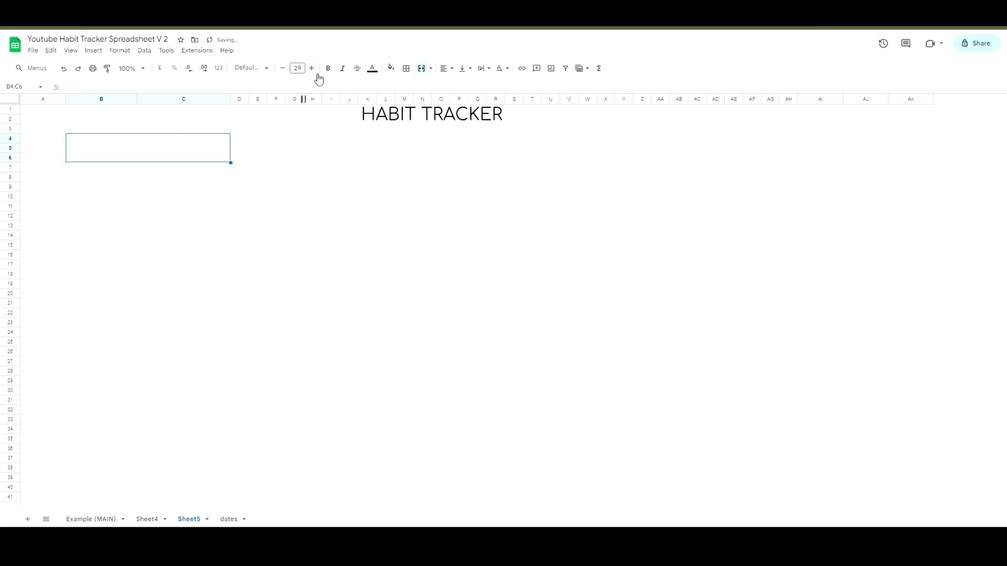
pyautogui.click(265, 71)
pyautogui.click(273, 155)
pyautogui.click(447, 70)
pyautogui.click(470, 68)
pyautogui.click(480, 83)
# Step: Add top, right and bottom borders to the date cells A4:C6
pyautogui.click(56, 143)
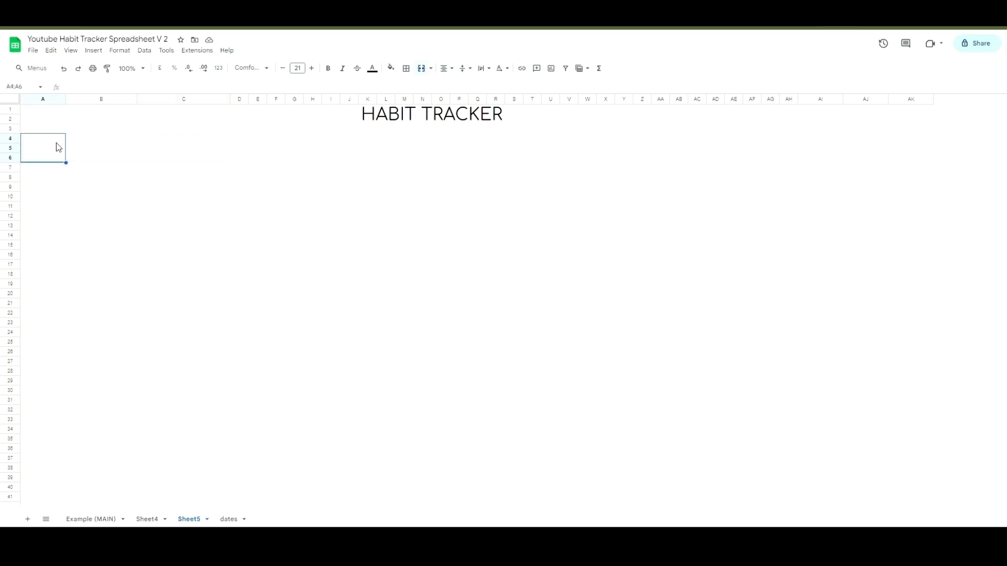
pyautogui.moveTo(56, 146); pyautogui.dragTo(123, 155)
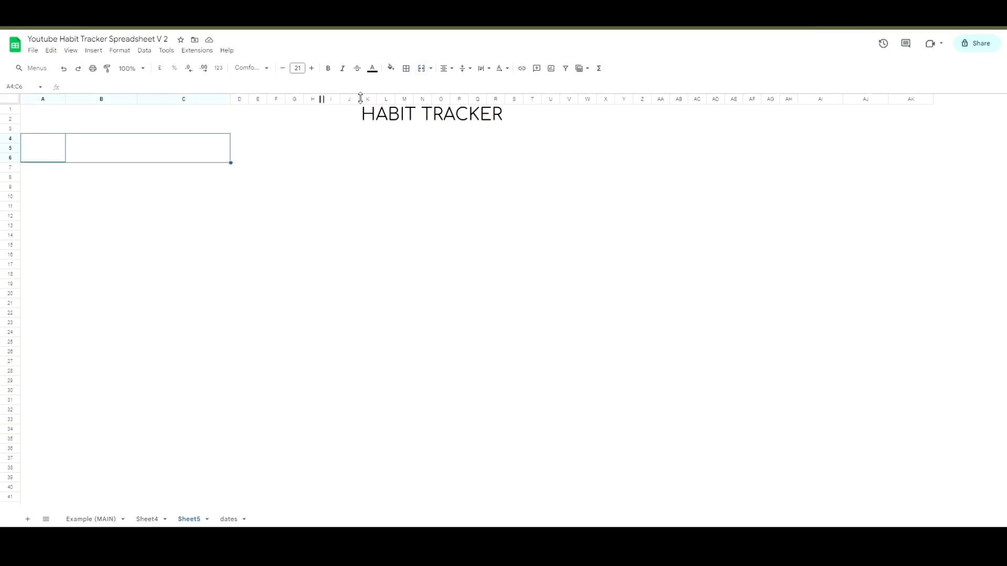
pyautogui.click(407, 69)
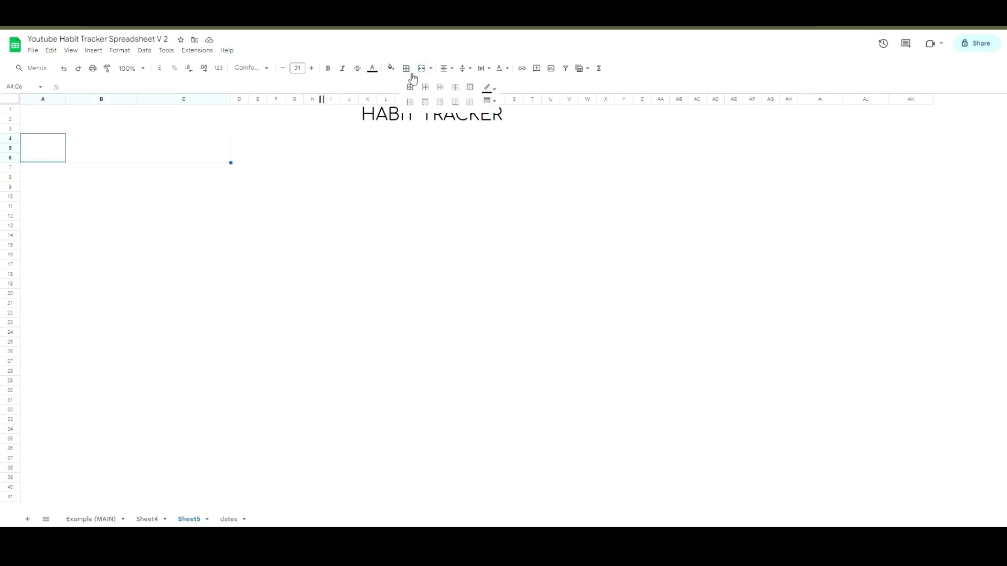
pyautogui.click(425, 102)
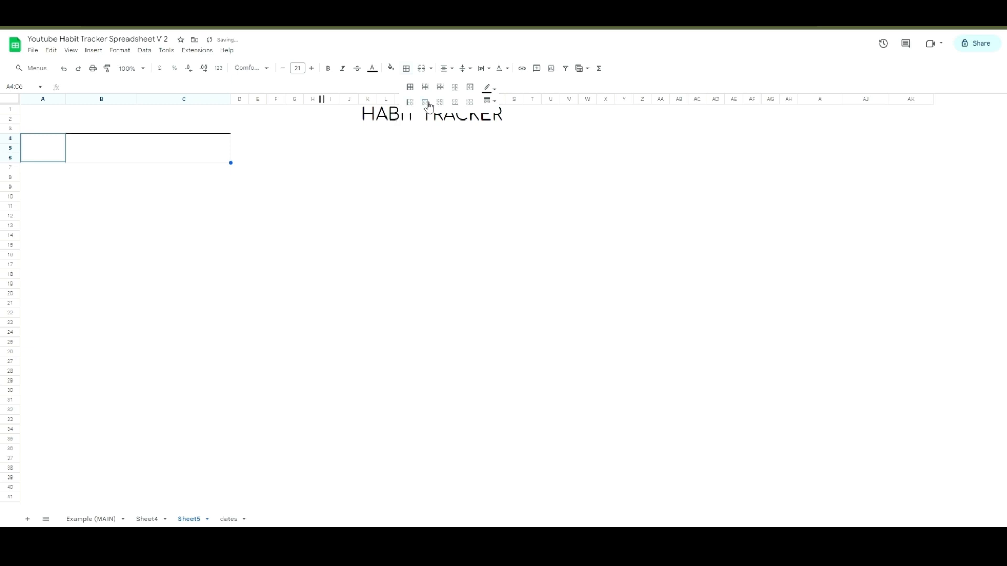
pyautogui.click(441, 103)
pyautogui.click(455, 102)
pyautogui.click(218, 205)
# Step: Add a vertical inner border between the merged cells A4:A6 and B4:C6
pyautogui.click(107, 157)
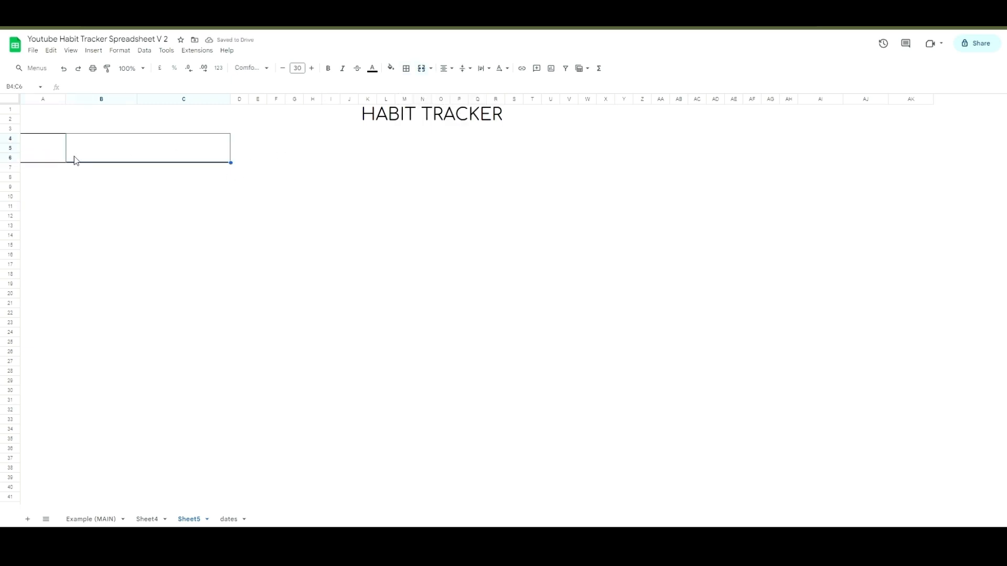
pyautogui.click(29, 157)
pyautogui.keyDown('shift'); pyautogui.click(84, 157); pyautogui.keyUp('shift')
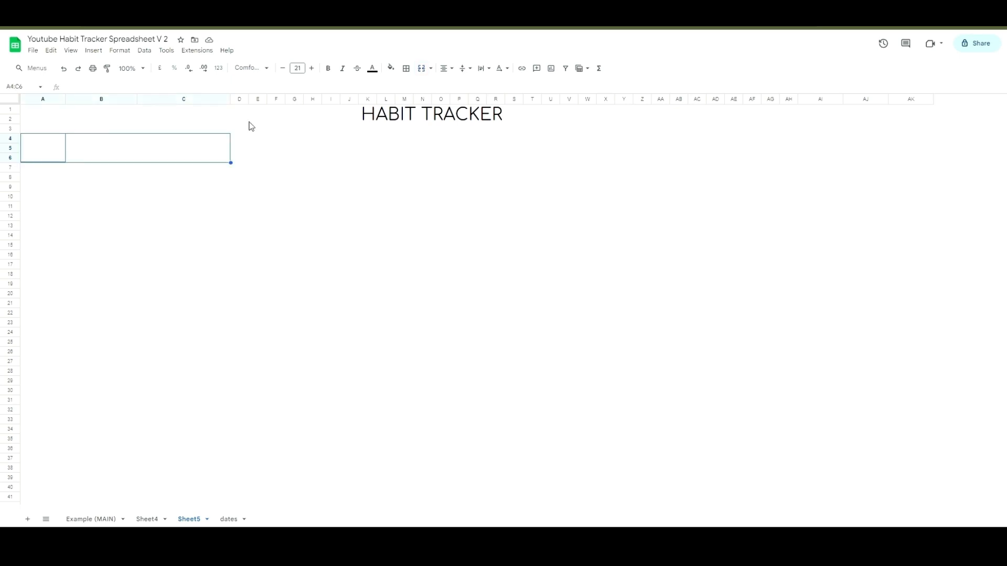
pyautogui.click(406, 69)
pyautogui.click(456, 88)
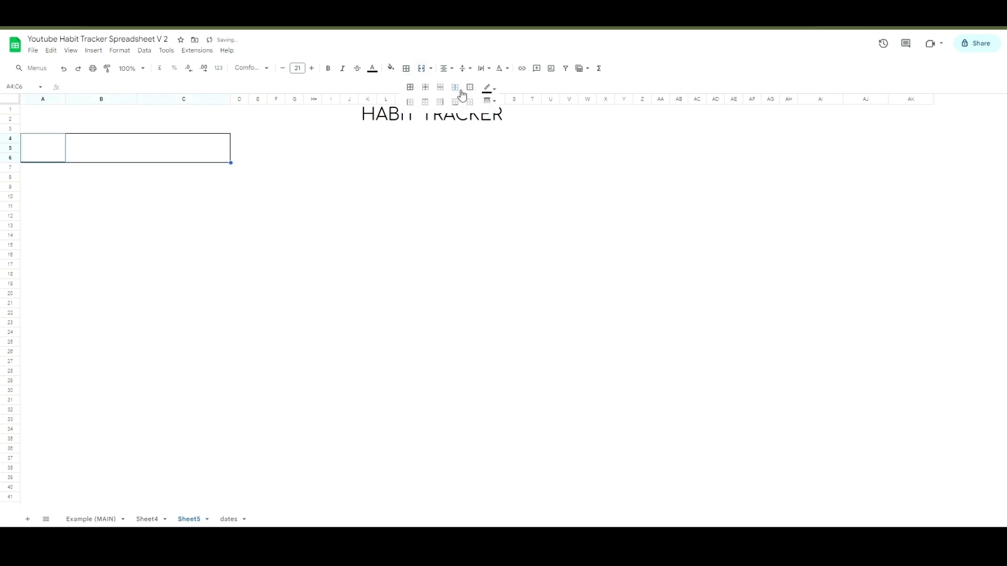
pyautogui.moveTo(328, 149); pyautogui.dragTo(325, 160)
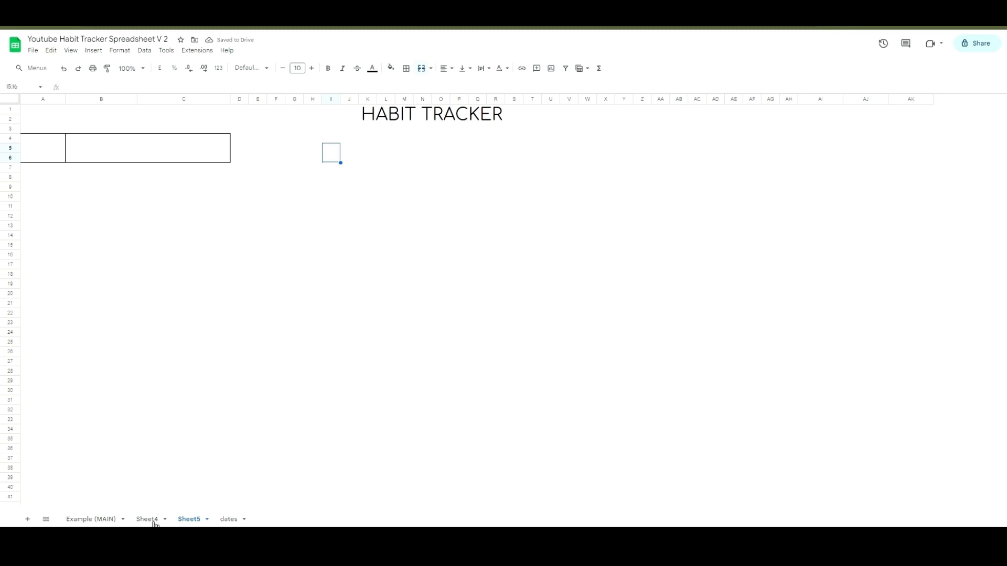
# Step: Check the date label on Sheet4, and enter DATE in the merged cell A4:A6 on Sheet5
pyautogui.click(147, 520)
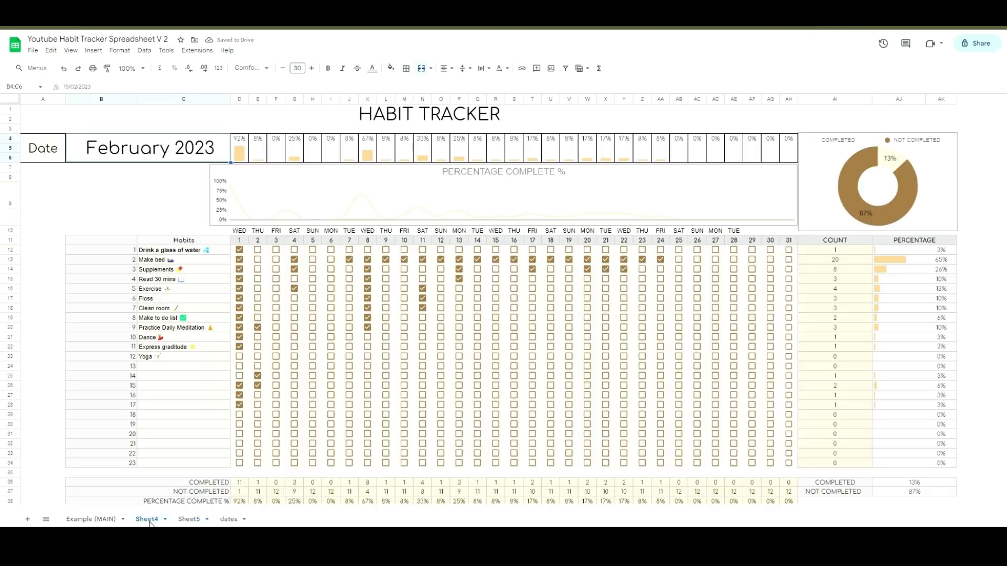
pyautogui.click(187, 523)
pyautogui.click(44, 150)
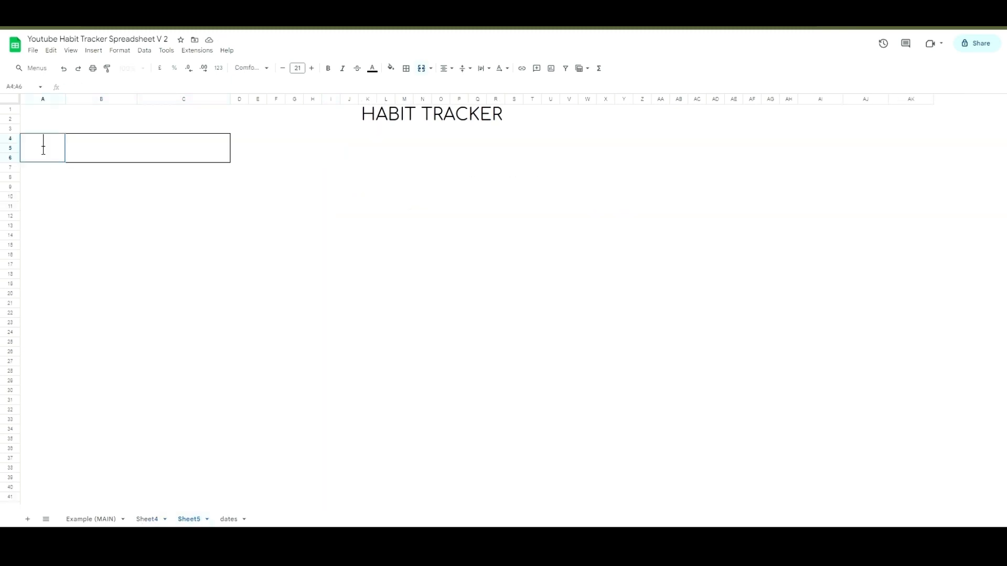
pyautogui.write('DATE')
pyautogui.click(63, 192)
# Step: Look up the hex code in the custom fill colour settings of the Date cell on Sheet4, leaving the fill unchanged
pyautogui.click(150, 521)
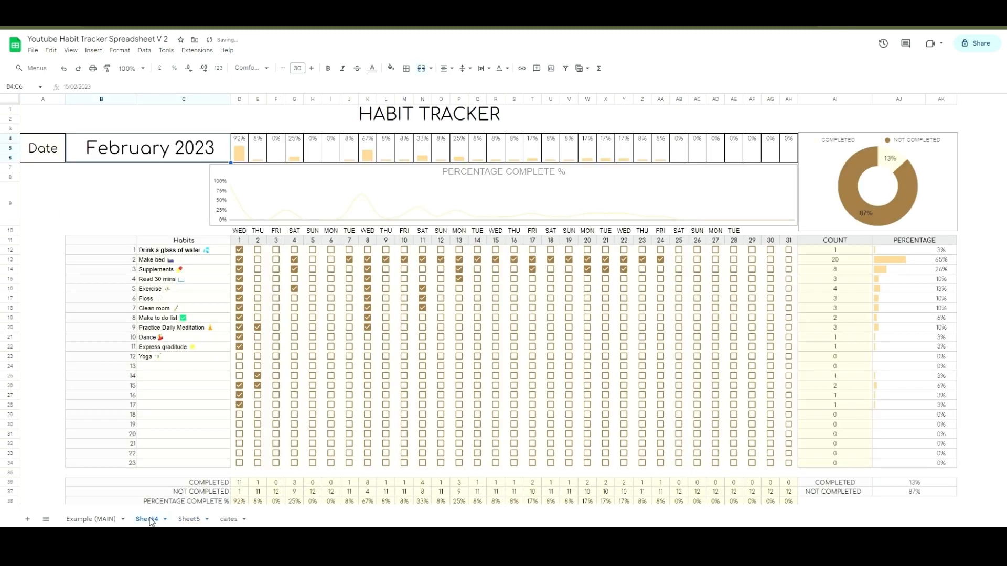
pyautogui.click(189, 520)
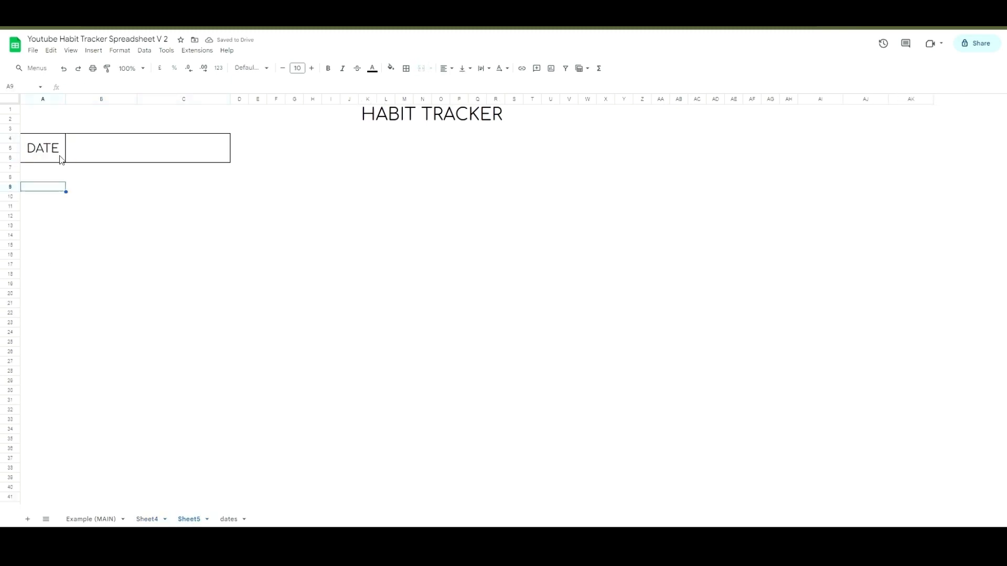
pyautogui.click(158, 519)
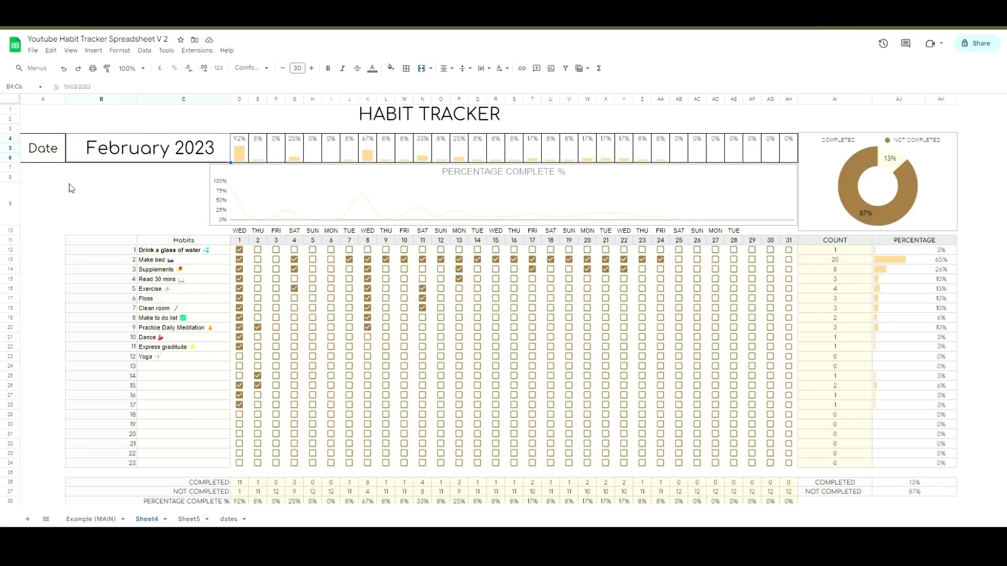
pyautogui.click(55, 156)
pyautogui.click(391, 68)
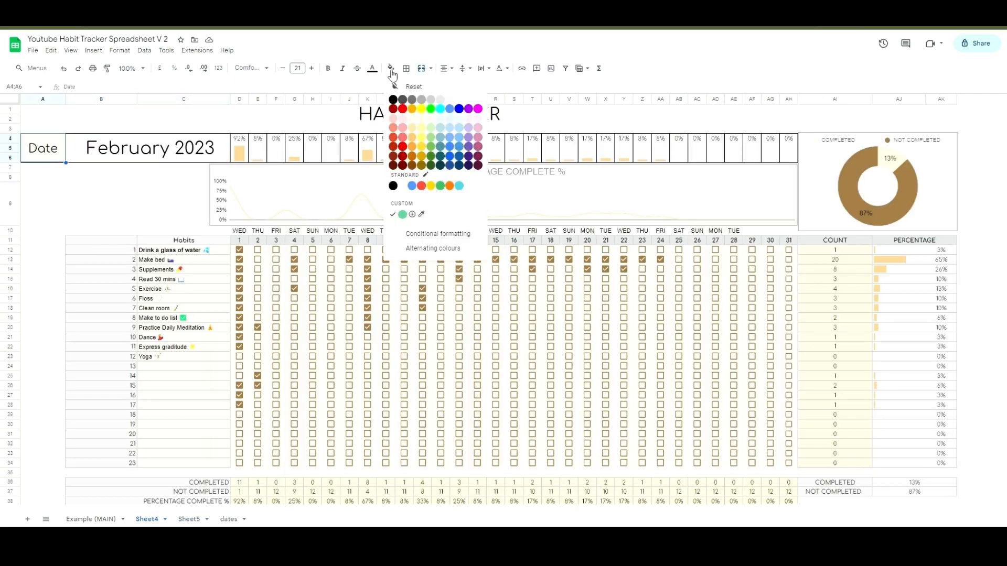
pyautogui.click(412, 214)
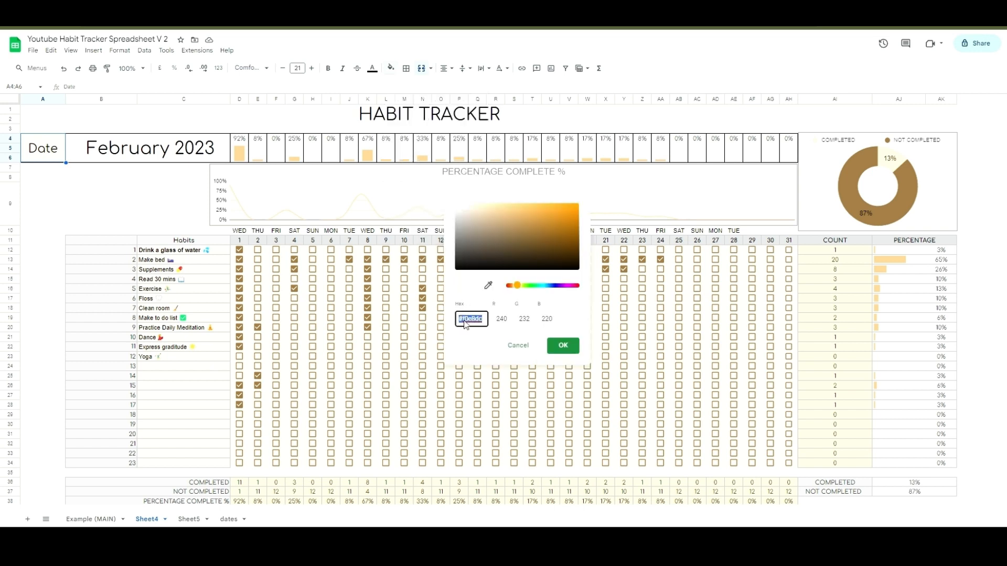
pyautogui.click(532, 347)
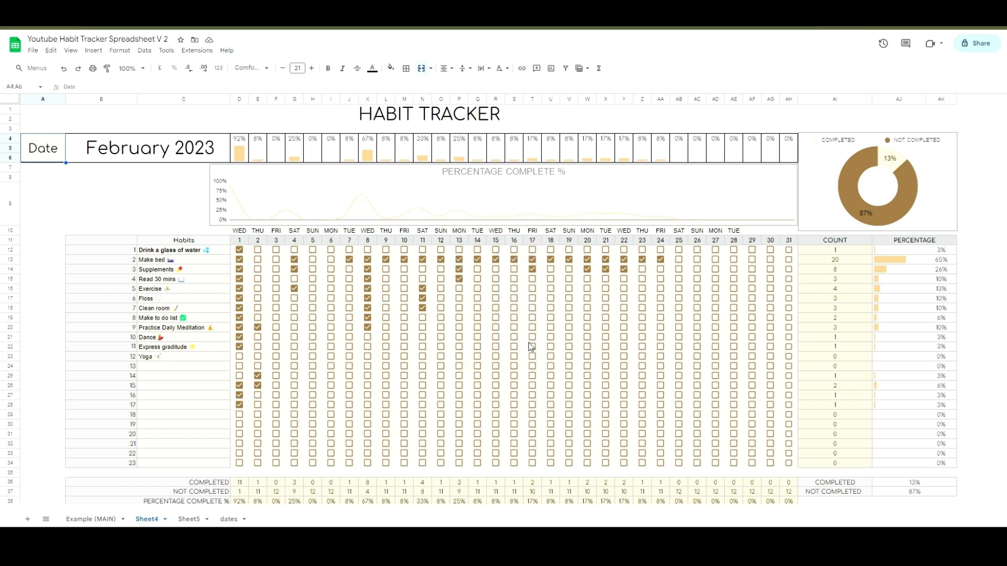
# Step: Apply the custom fill colour to the merged DATE cell A4:A6 on Sheet5
pyautogui.click(202, 523)
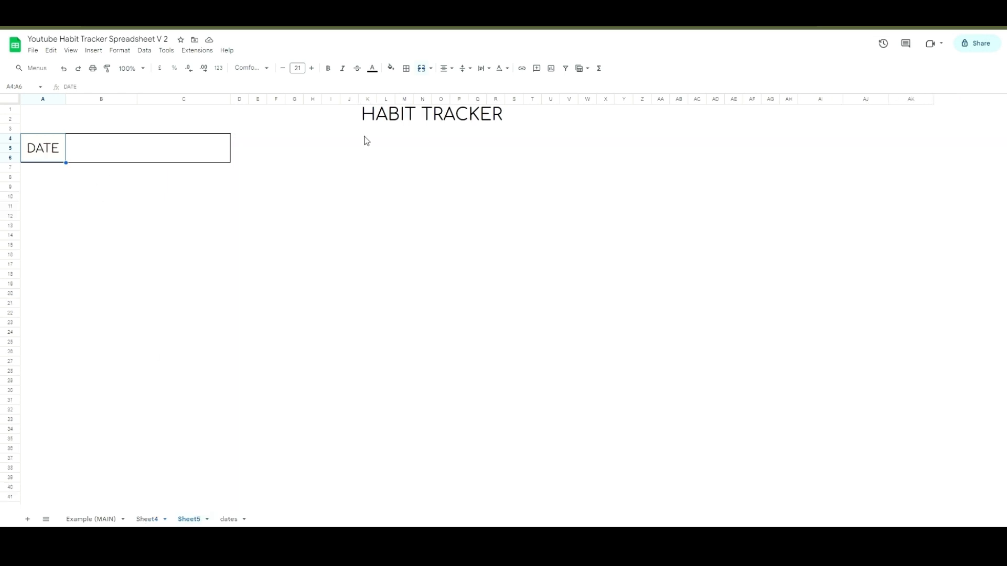
pyautogui.click(394, 72)
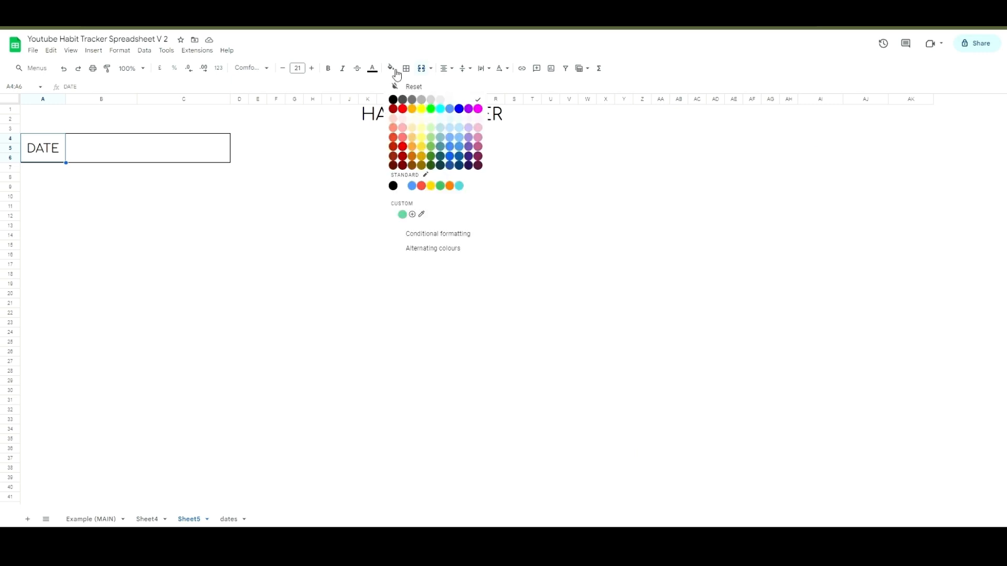
pyautogui.click(395, 214)
pyautogui.click(260, 210)
pyautogui.click(148, 157)
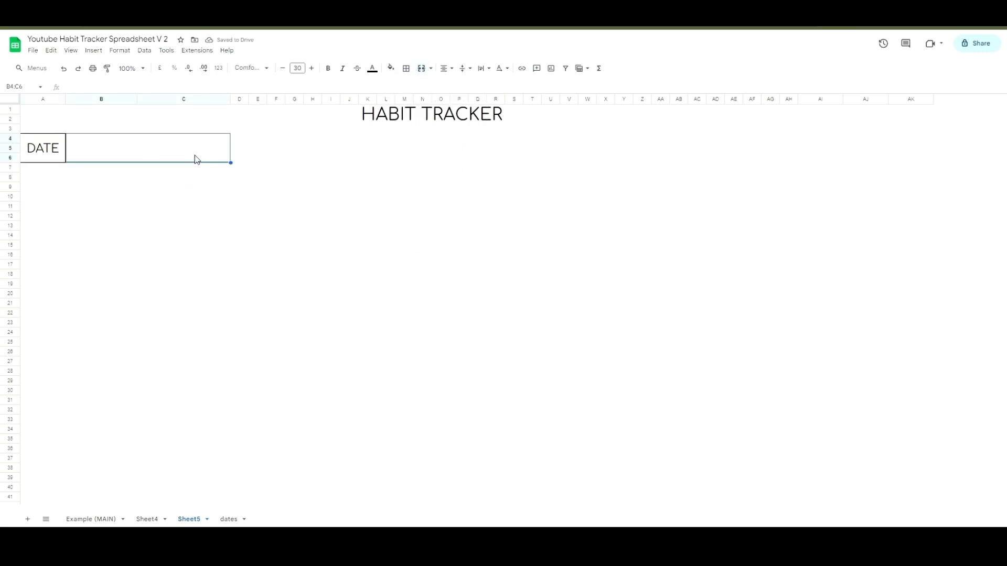
# Step: Add black outer borders around the range D4:AH6 beside the date header
pyautogui.moveTo(242, 141); pyautogui.dragTo(751, 154)
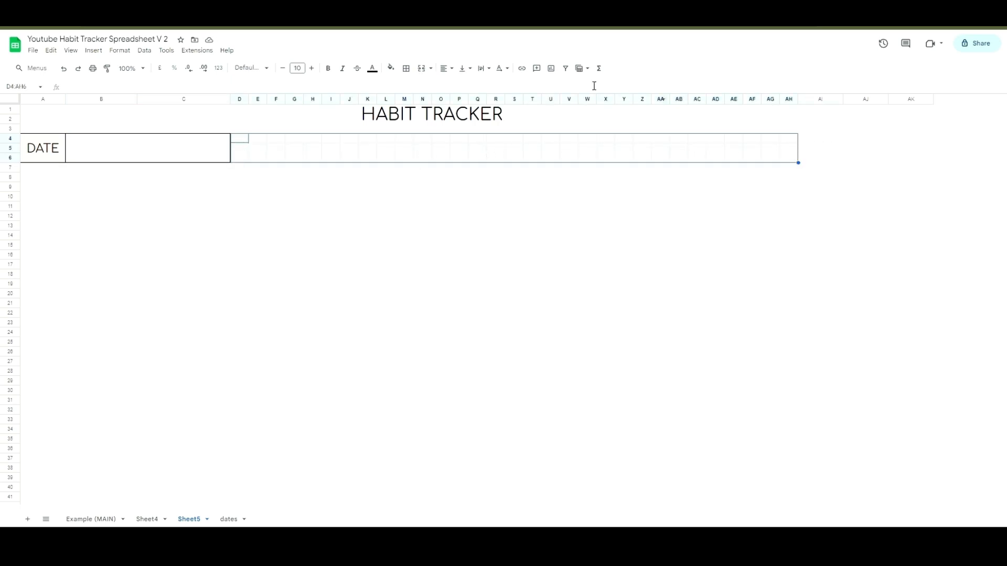
pyautogui.click(409, 69)
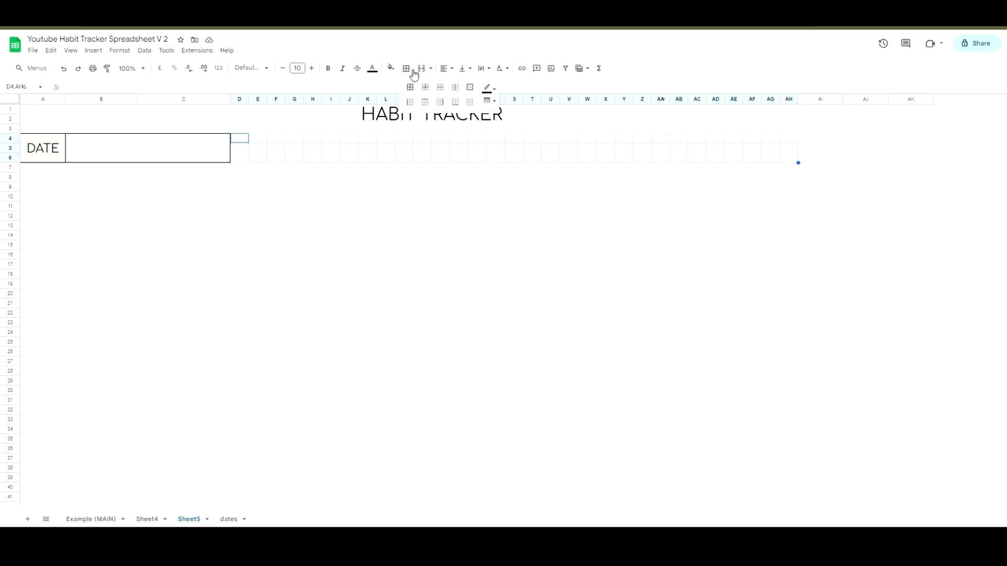
pyautogui.click(411, 104)
pyautogui.click(453, 103)
pyautogui.click(430, 104)
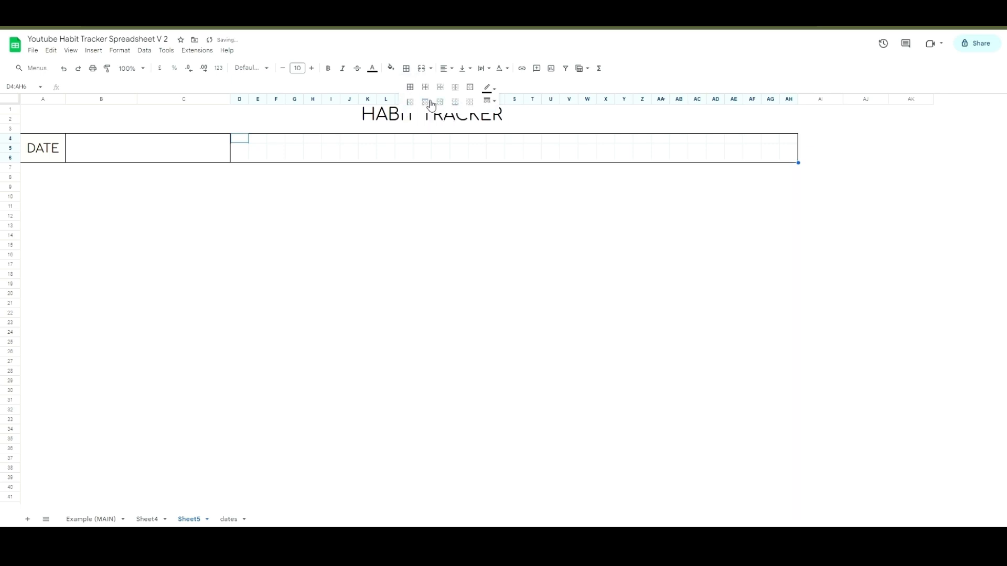
pyautogui.click(266, 200)
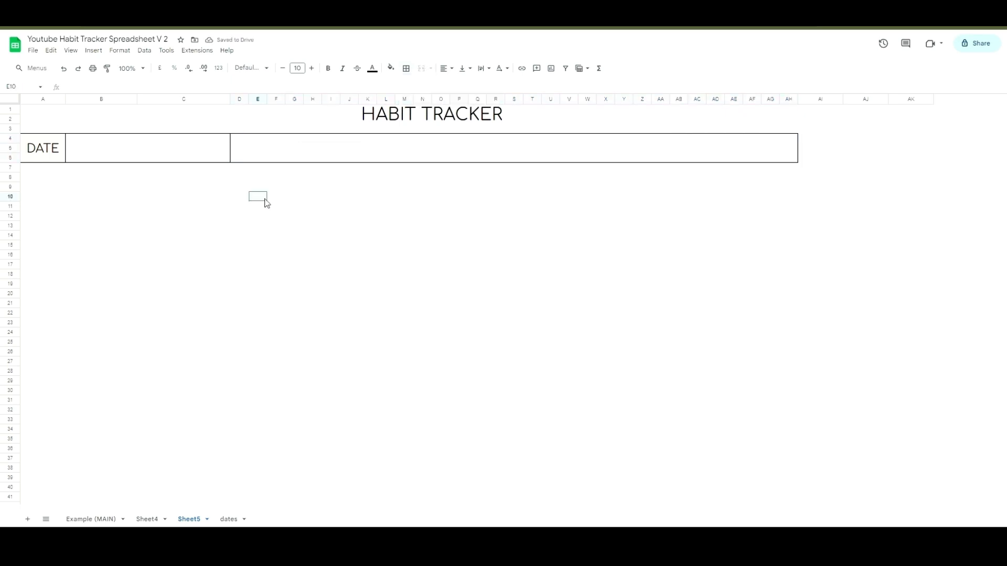
# Step: Add vertical inner borders to D4:AH6 so that each day column is separated
pyautogui.moveTo(241, 139); pyautogui.dragTo(692, 153)
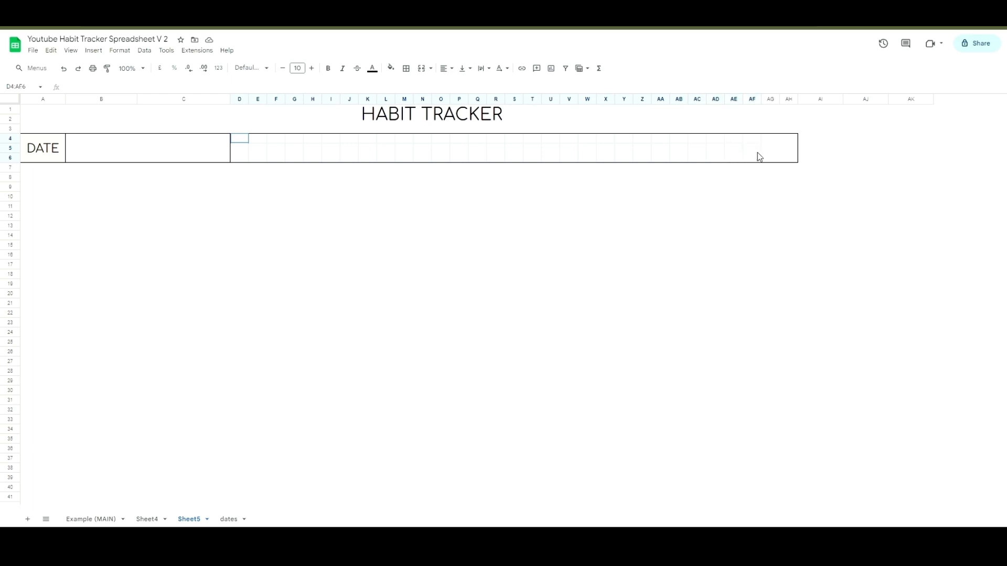
pyautogui.moveTo(759, 156); pyautogui.dragTo(789, 163)
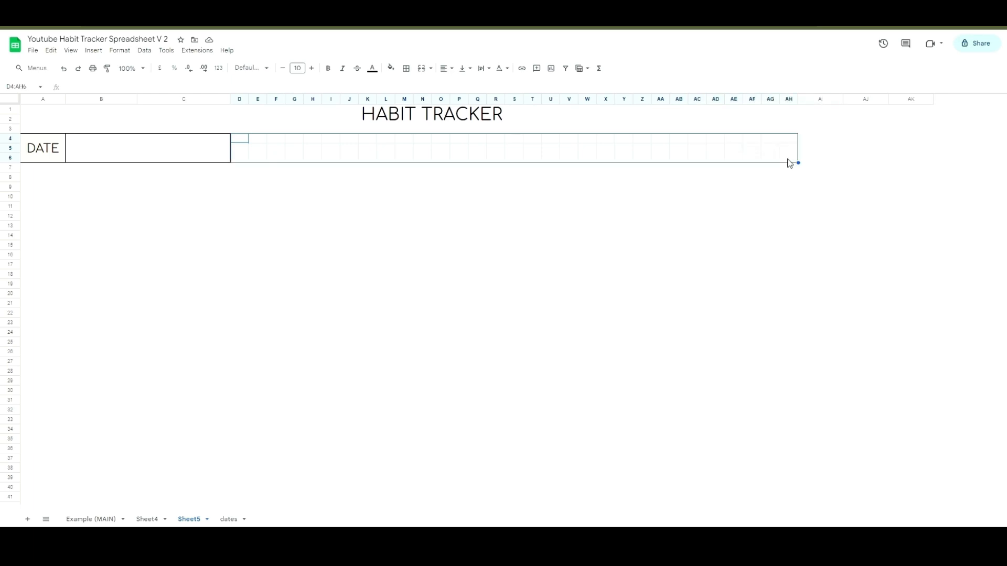
pyautogui.click(407, 69)
pyautogui.click(464, 89)
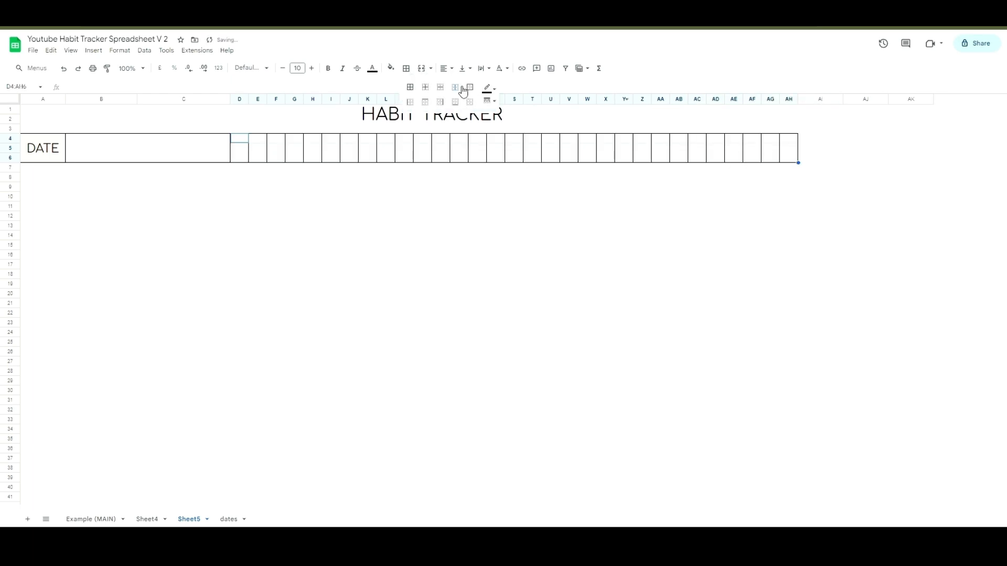
pyautogui.click(349, 207)
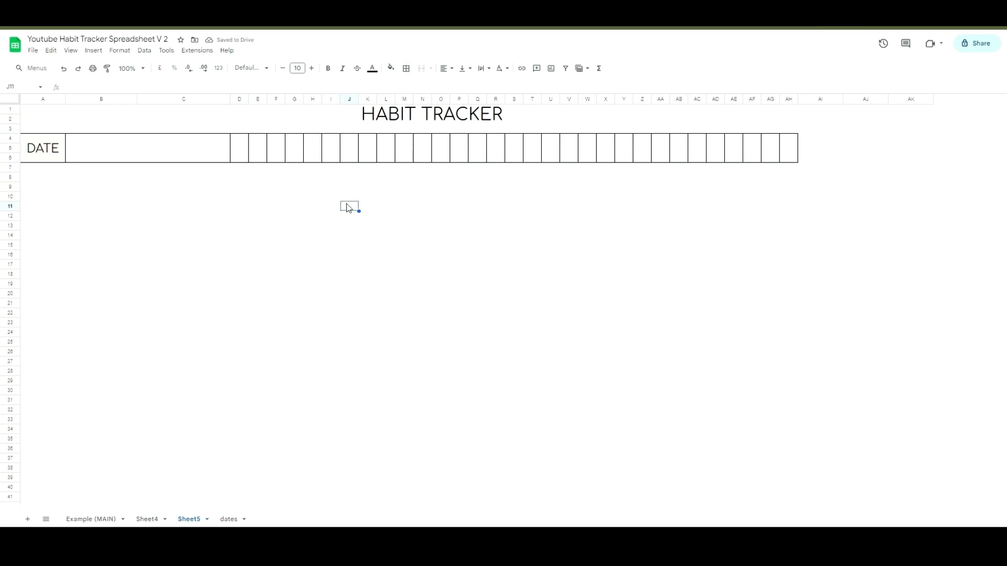
# Step: Check the first and last habit rows on Sheet4, and insert tick boxes in D12:AH34 on Sheet5
pyautogui.click(147, 519)
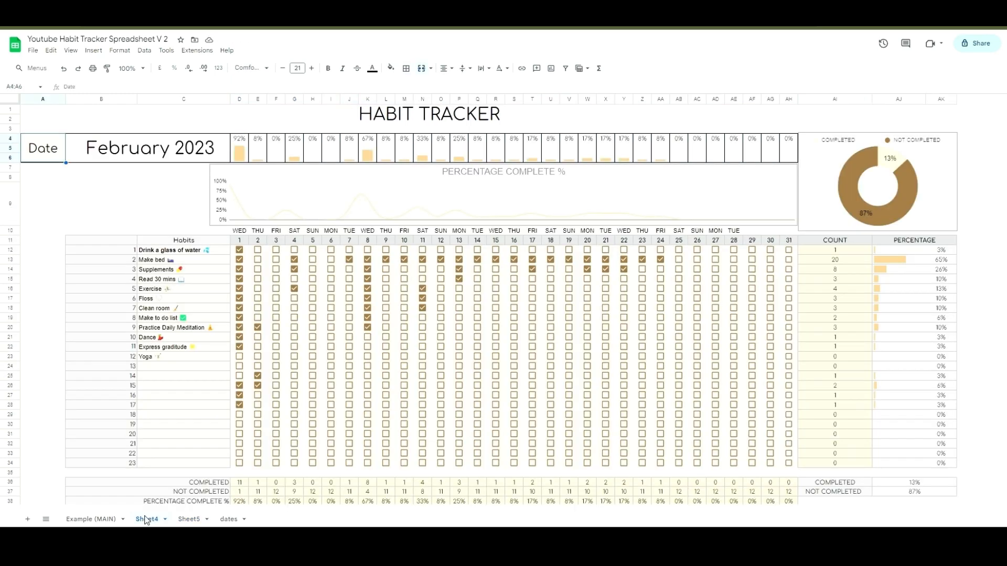
pyautogui.click(13, 250)
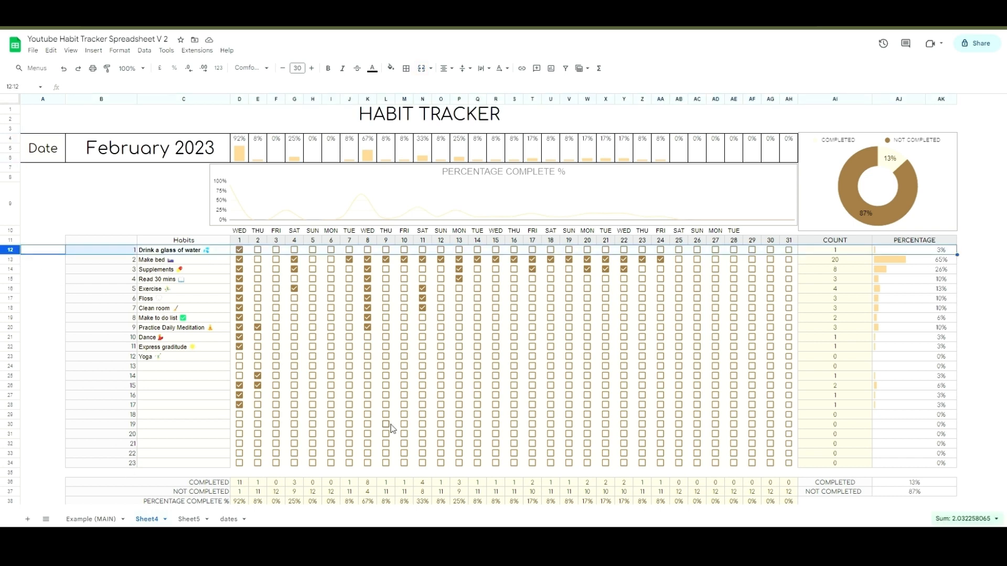
pyautogui.click(21, 466)
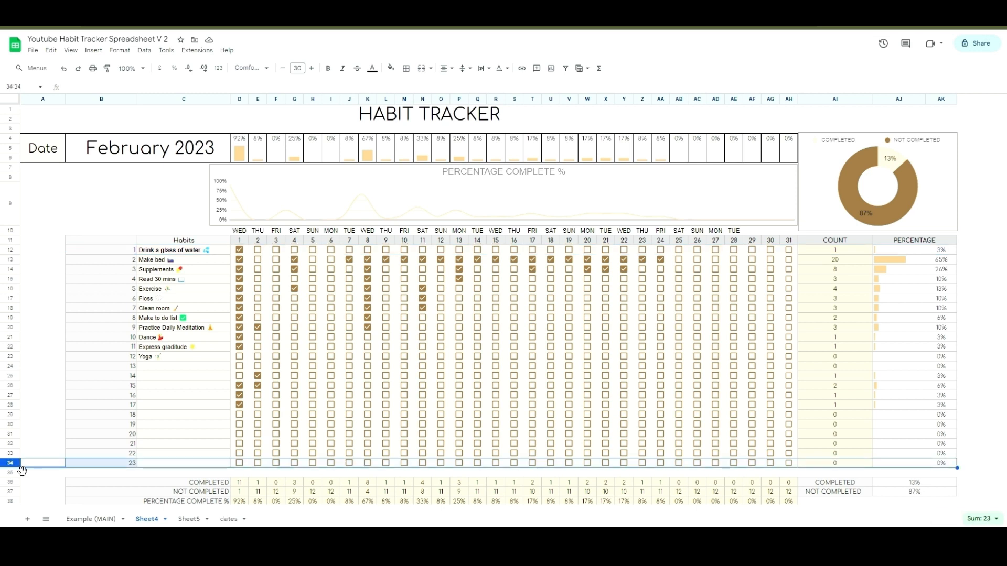
pyautogui.click(190, 520)
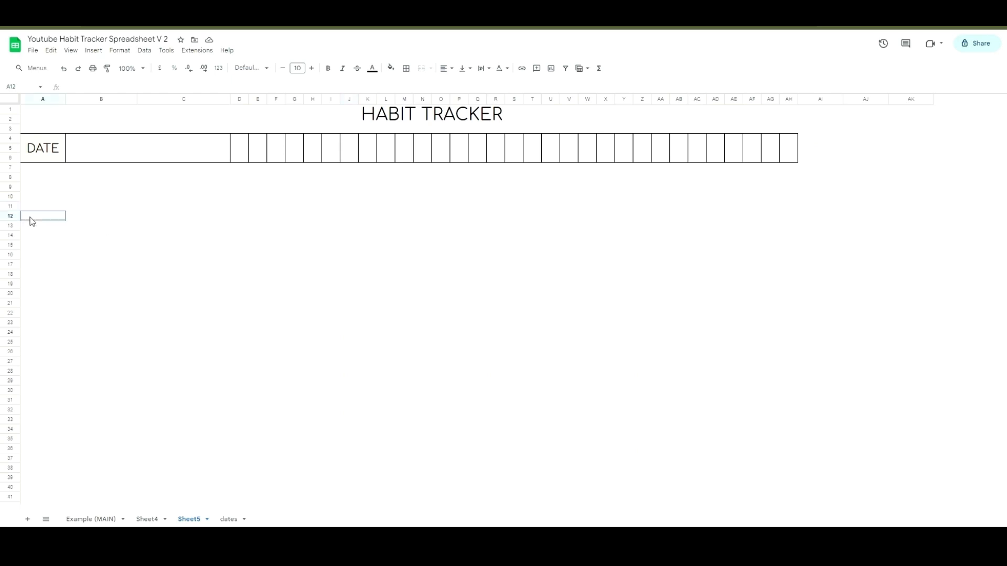
pyautogui.click(162, 221)
pyautogui.moveTo(245, 222); pyautogui.dragTo(350, 286)
pyautogui.moveTo(396, 311); pyautogui.dragTo(787, 355)
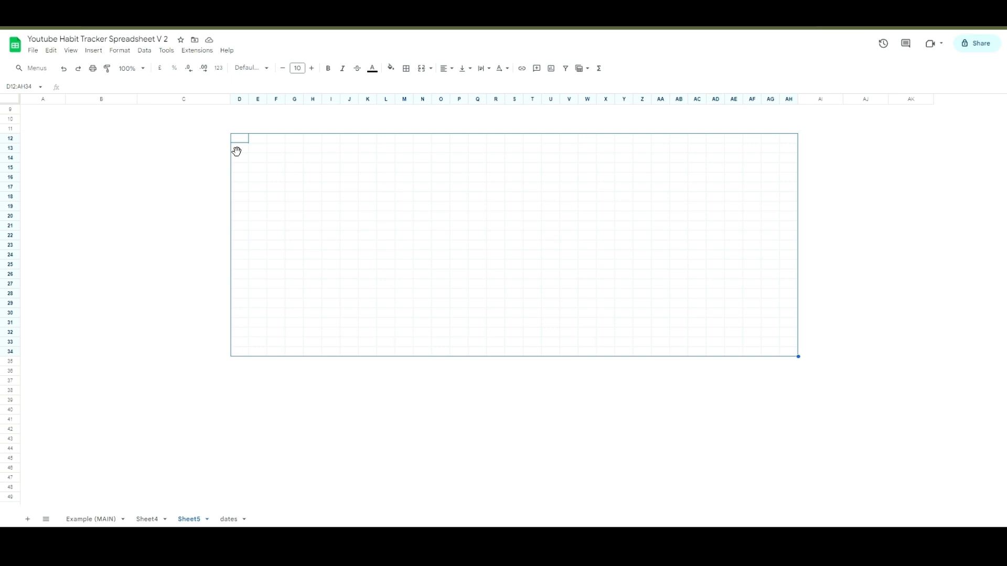
pyautogui.click(99, 53)
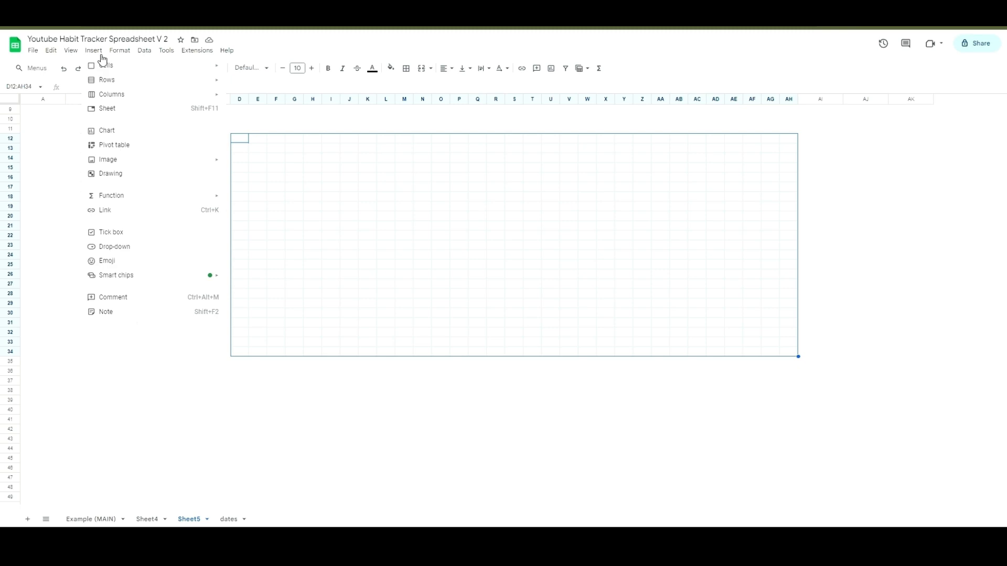
pyautogui.click(136, 234)
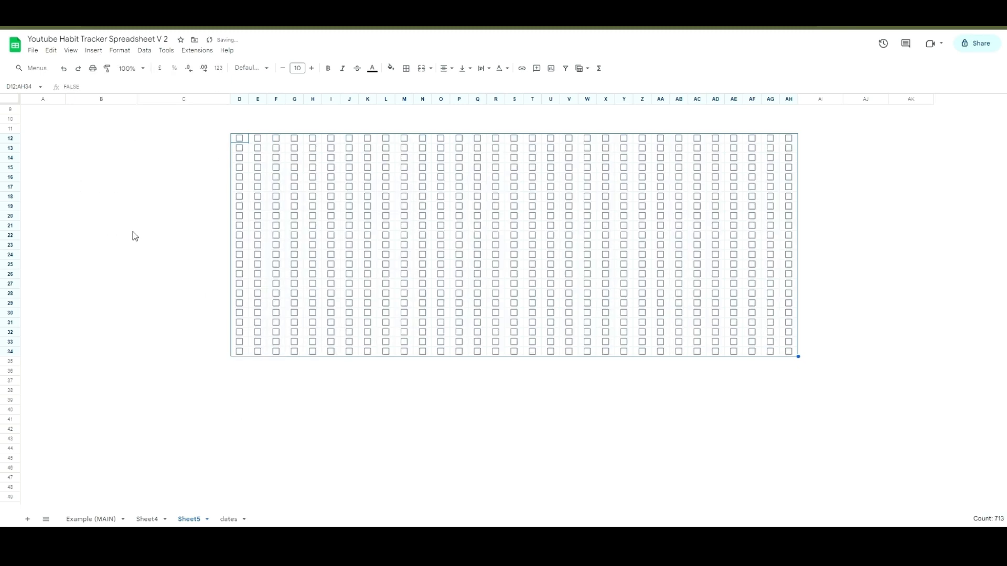
pyautogui.click(828, 237)
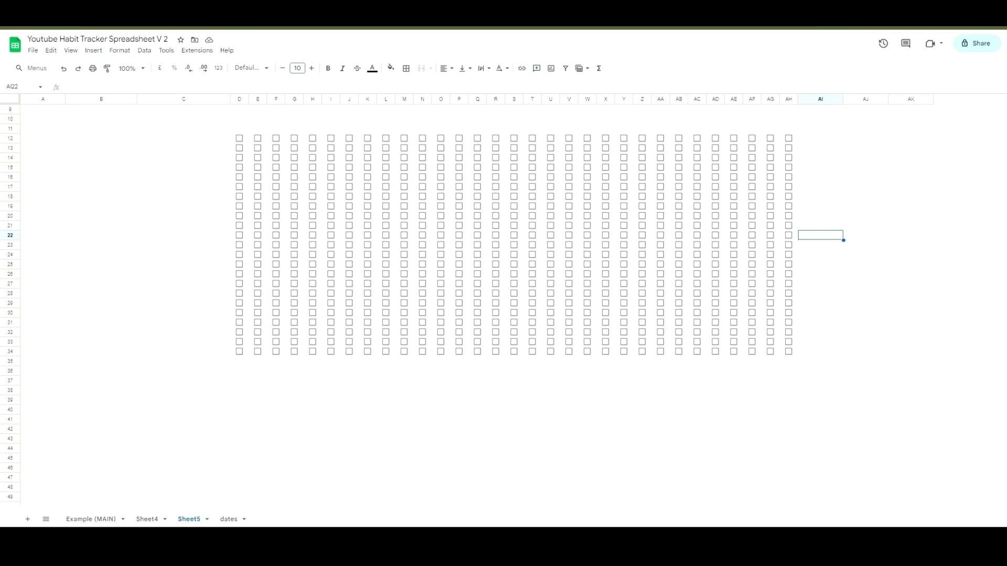
pyautogui.scroll(3, 717, 221)
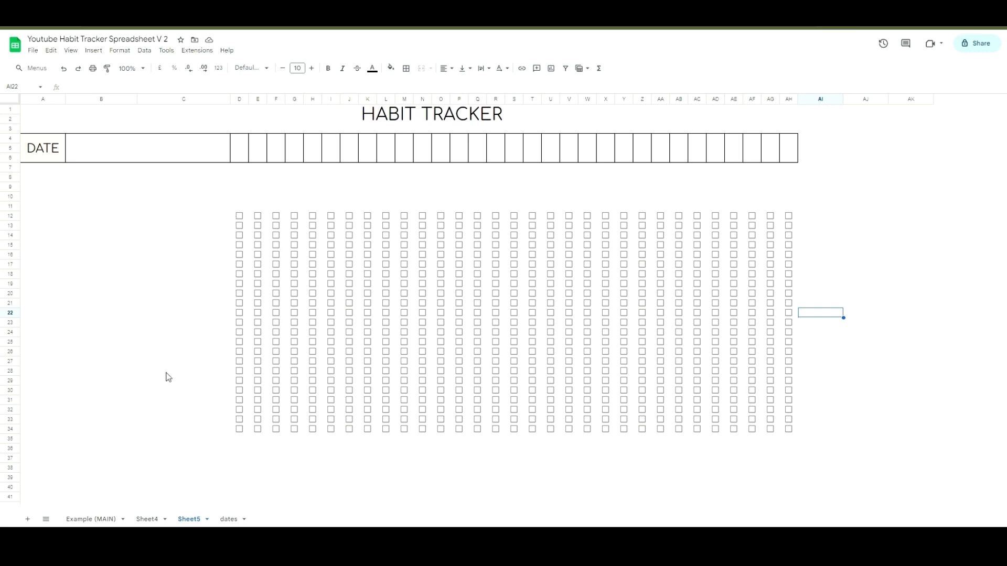
# Step: Examine the habit table's header row 11 and its borders on Sheet4, comparing its extent with row 11 on Sheet5
pyautogui.click(144, 523)
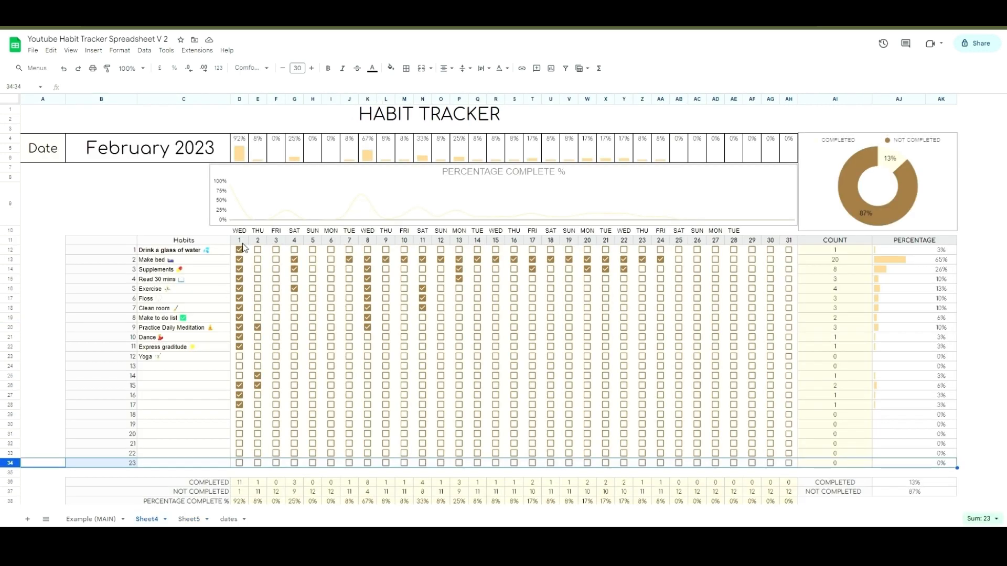
pyautogui.click(199, 243)
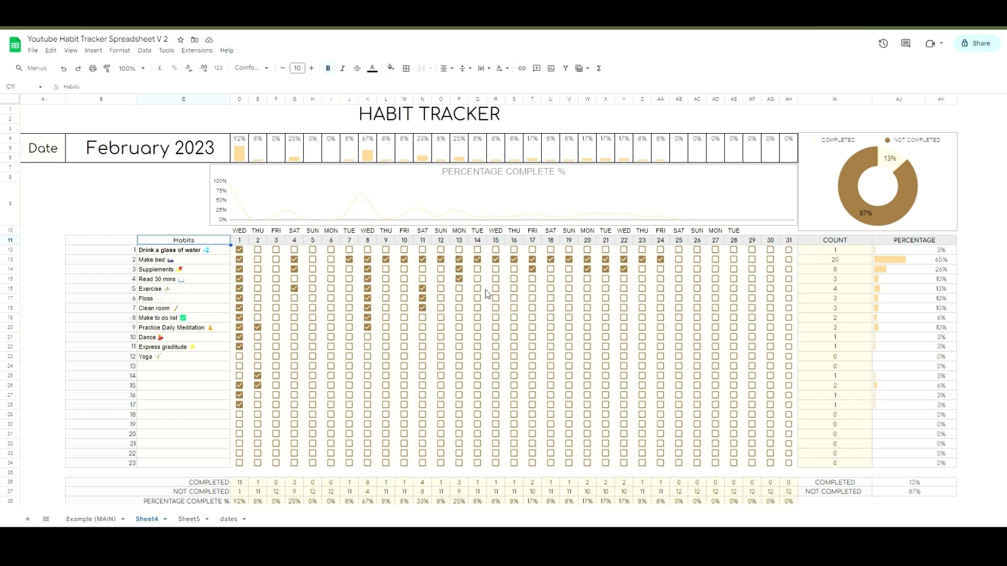
pyautogui.click(190, 519)
pyautogui.moveTo(220, 209); pyautogui.dragTo(788, 209)
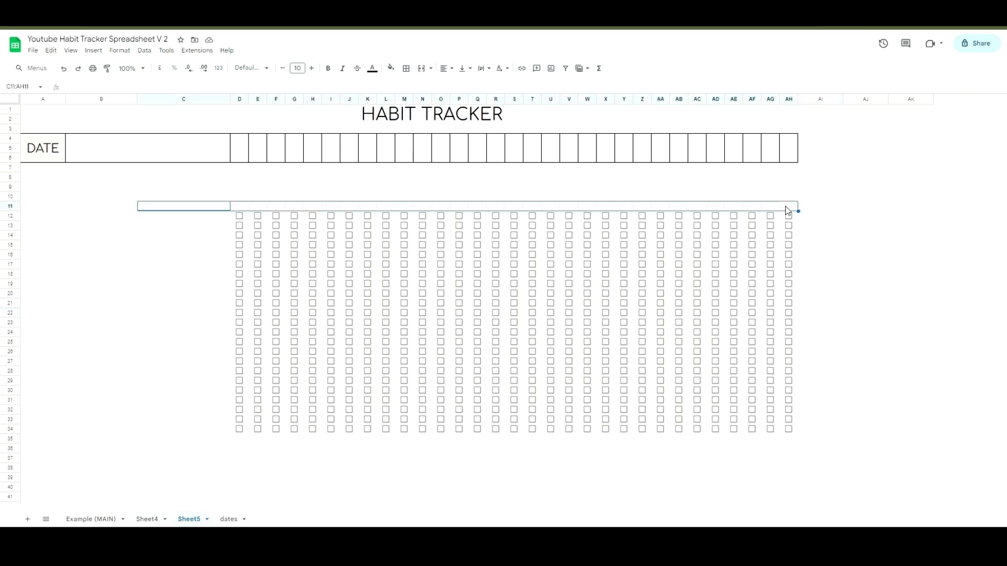
pyautogui.click(202, 208)
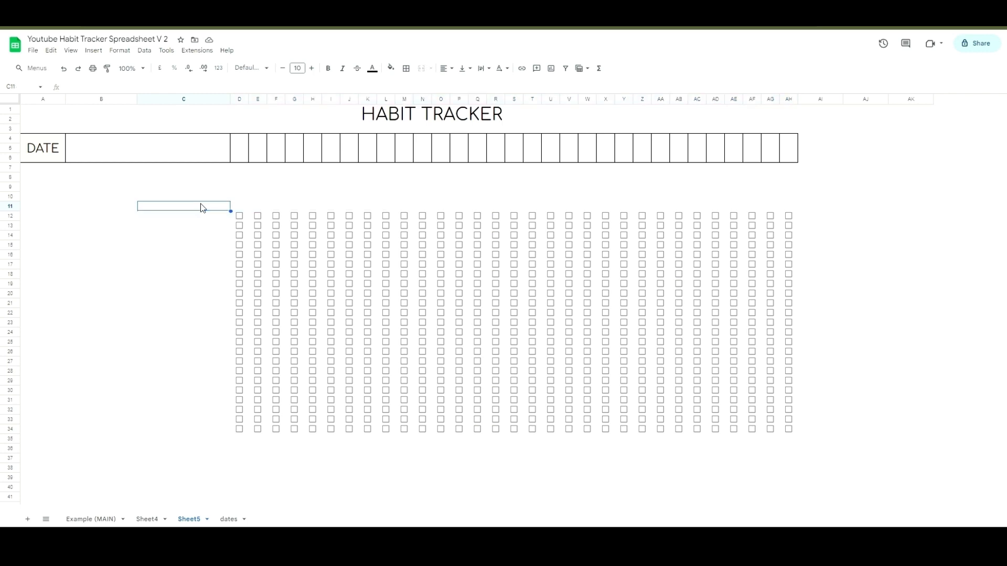
pyautogui.keyDown('shift'); pyautogui.click(649, 210); pyautogui.keyUp('shift')
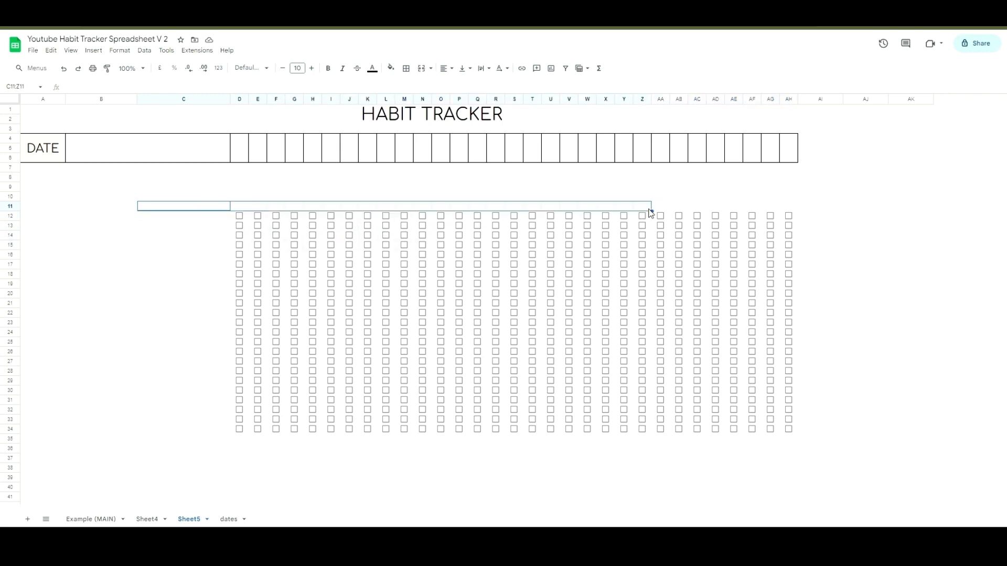
pyautogui.click(148, 522)
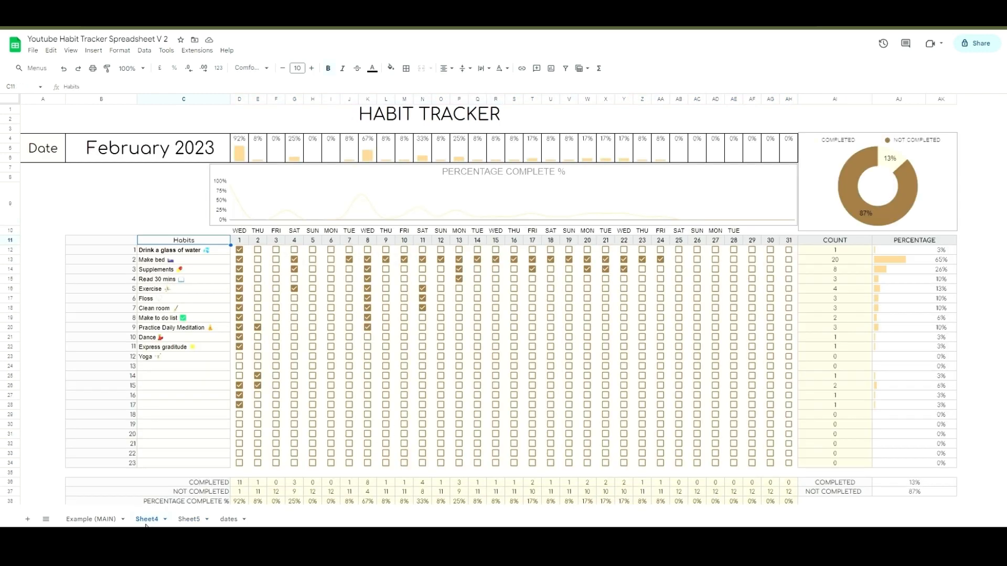
pyautogui.click(116, 242)
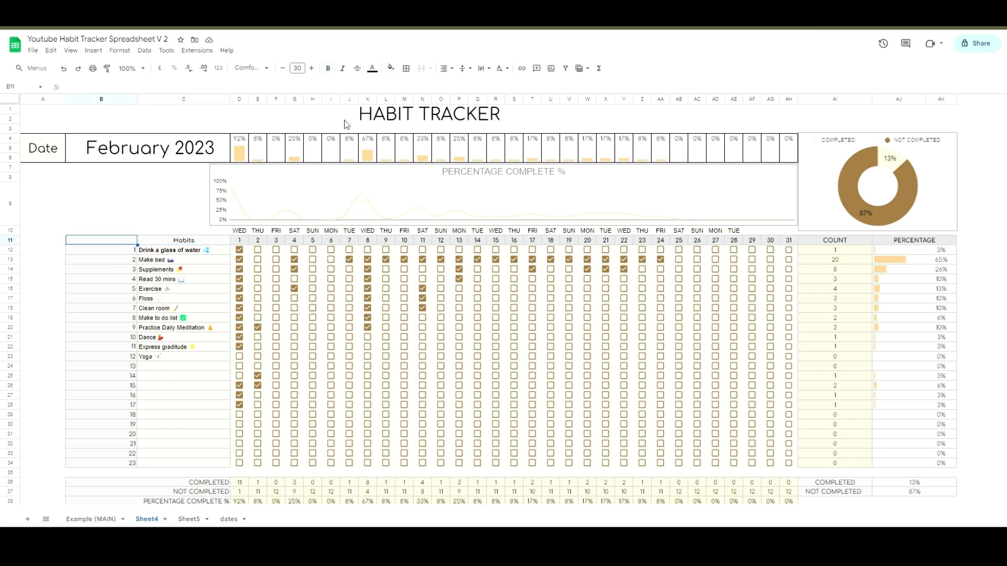
pyautogui.click(406, 69)
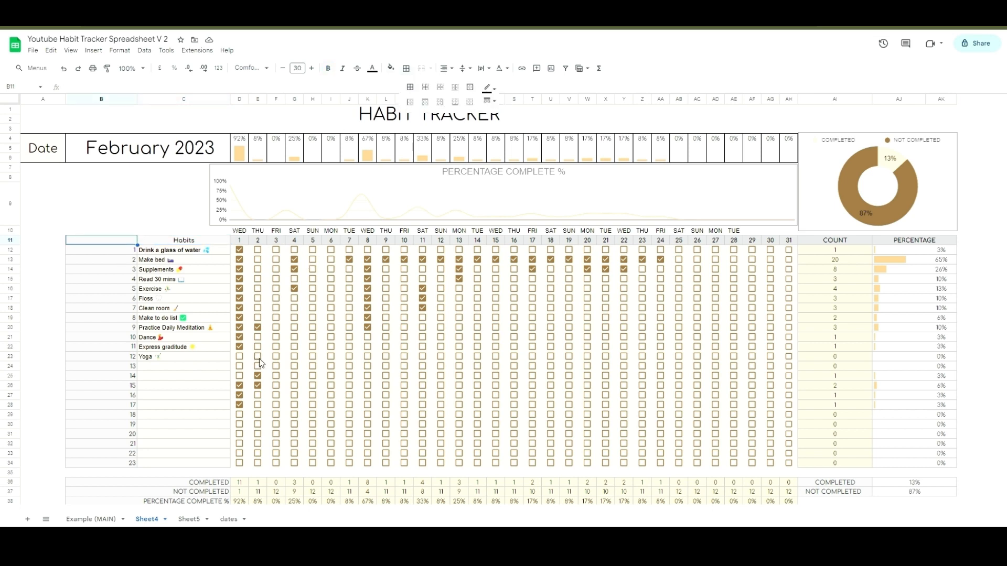
# Step: Apply light grey borders to all sides of the header row cells C11:AH11 on Sheet5
pyautogui.click(189, 520)
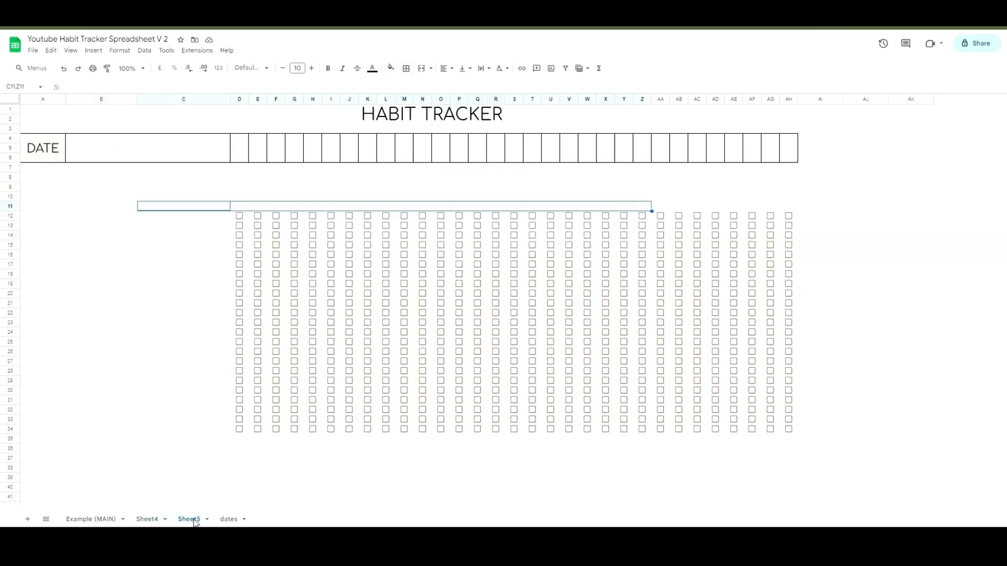
pyautogui.click(213, 209)
pyautogui.moveTo(222, 210); pyautogui.dragTo(729, 190)
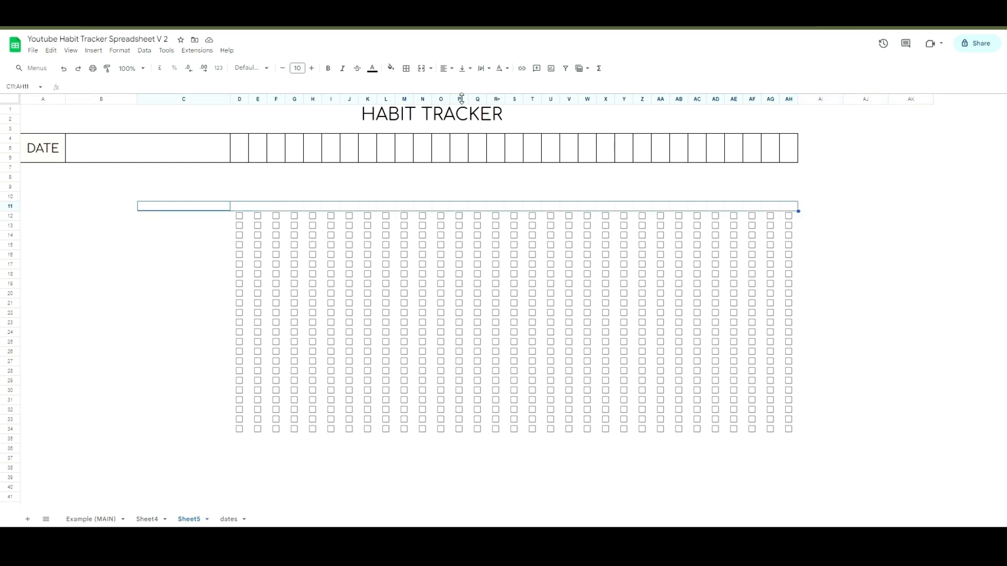
pyautogui.click(406, 69)
pyautogui.click(488, 88)
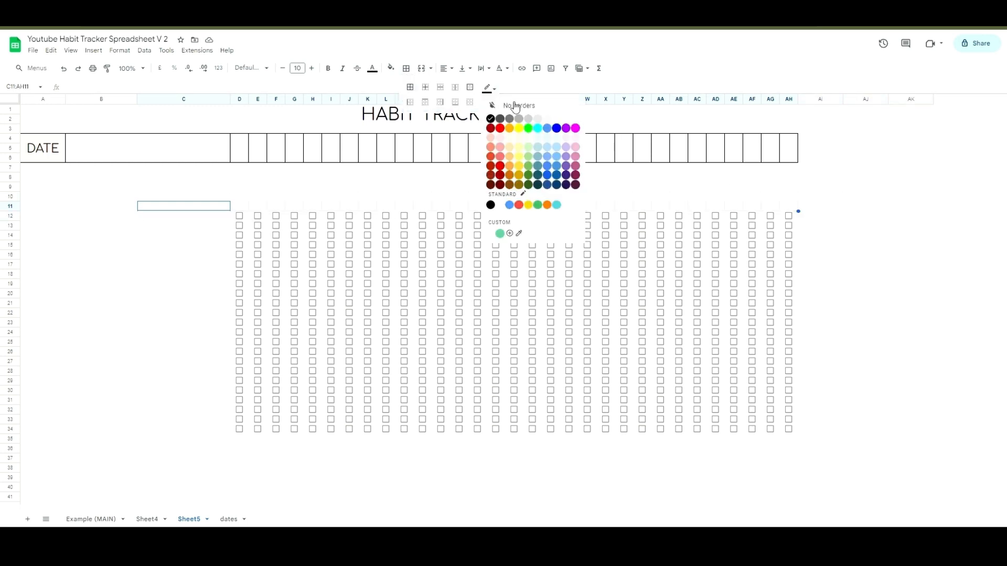
pyautogui.click(539, 122)
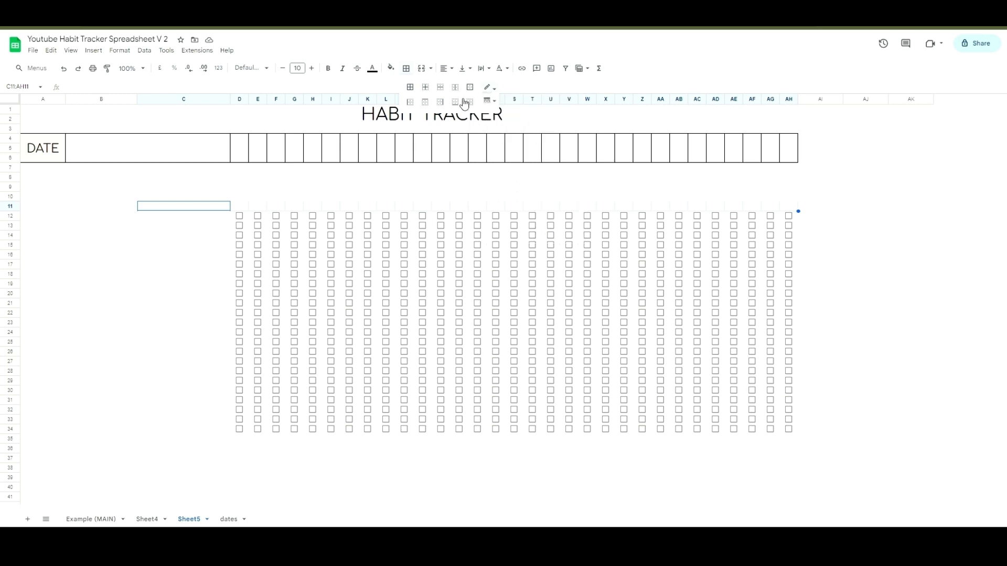
pyautogui.click(413, 89)
pyautogui.click(199, 228)
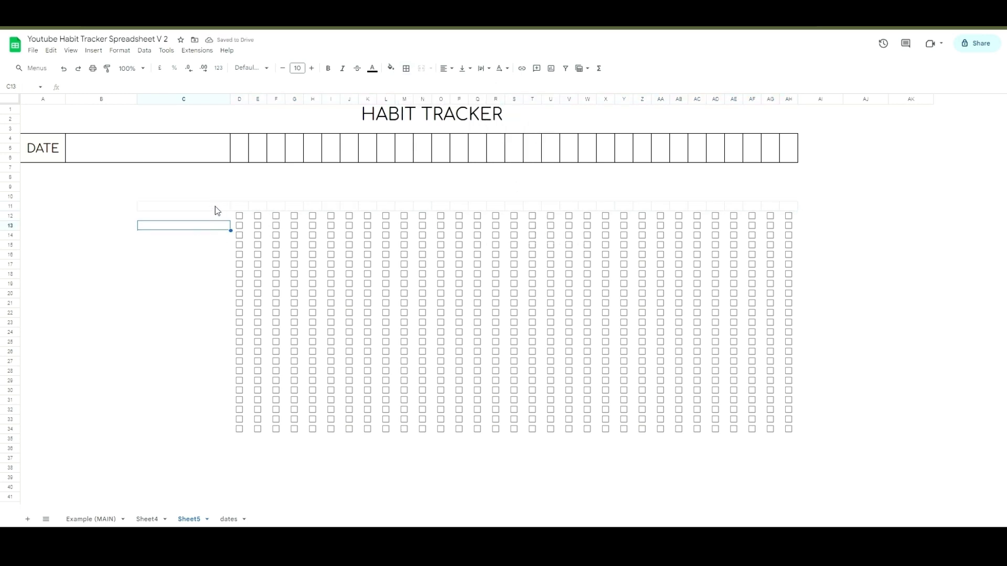
# Step: Apply light grey borders to all sides of the habit name cells C11:C34 on Sheet5
pyautogui.moveTo(215, 206); pyautogui.dragTo(218, 246)
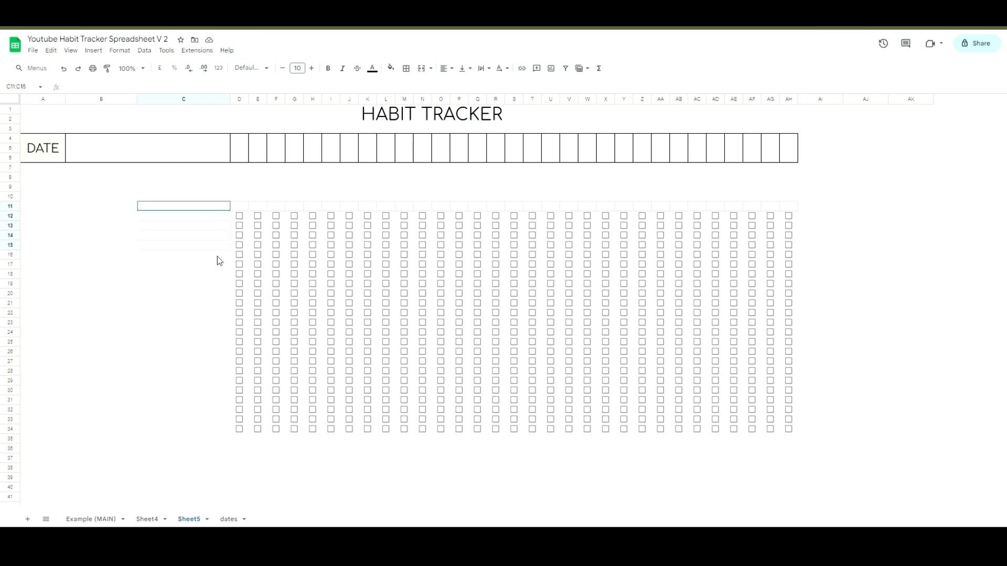
pyautogui.moveTo(221, 390); pyautogui.dragTo(221, 434)
pyautogui.click(406, 68)
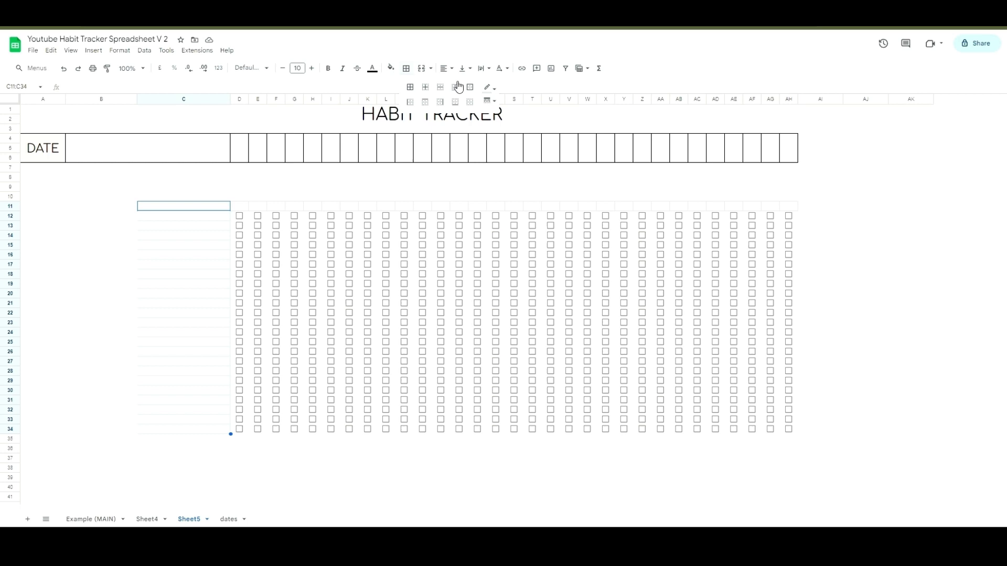
pyautogui.click(412, 88)
pyautogui.click(114, 210)
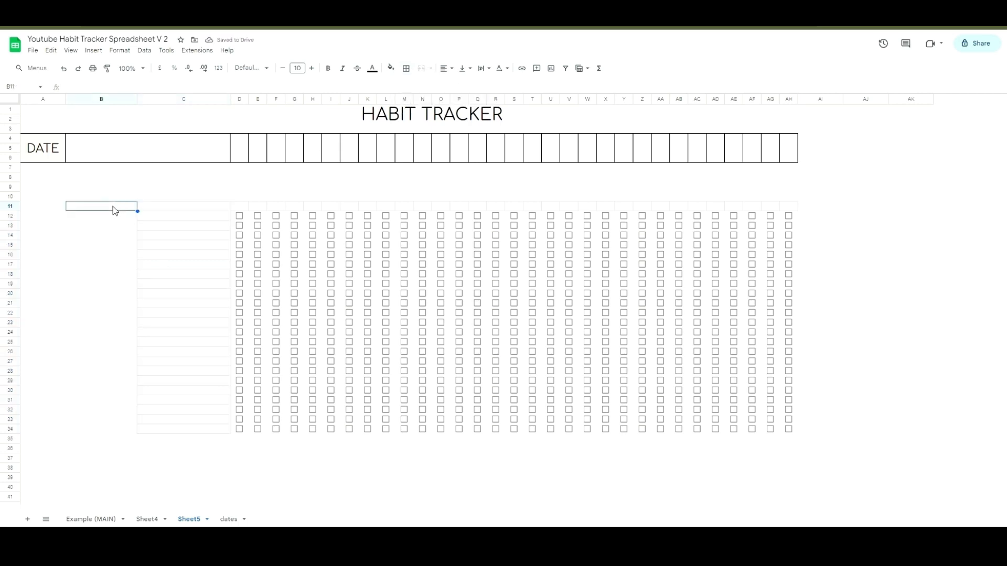
# Step: Apply the same light grey borders to all sides of the numbering column cells B11:B34
pyautogui.moveTo(112, 206); pyautogui.dragTo(114, 349)
pyautogui.moveTo(117, 427); pyautogui.dragTo(118, 430)
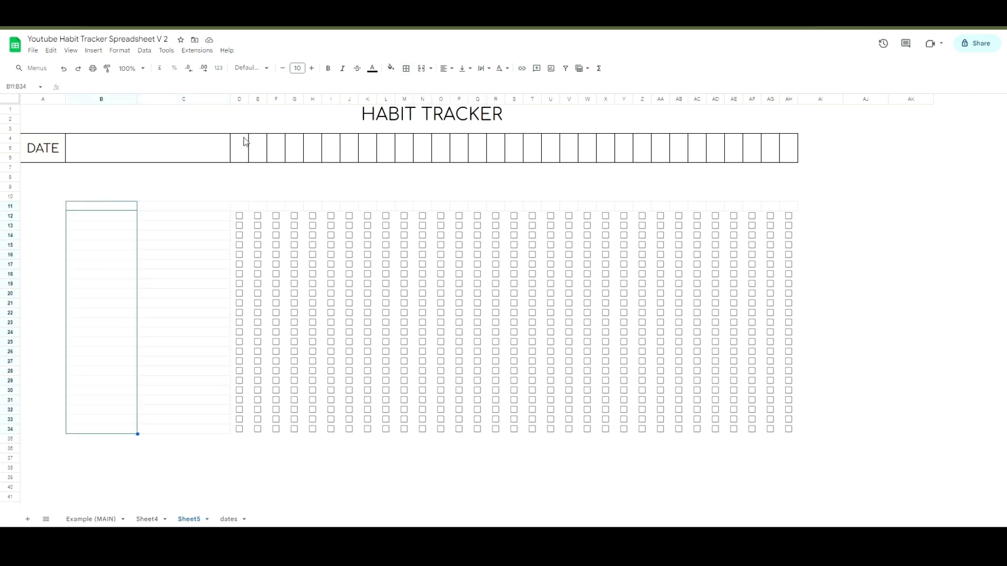
pyautogui.click(412, 72)
pyautogui.click(410, 87)
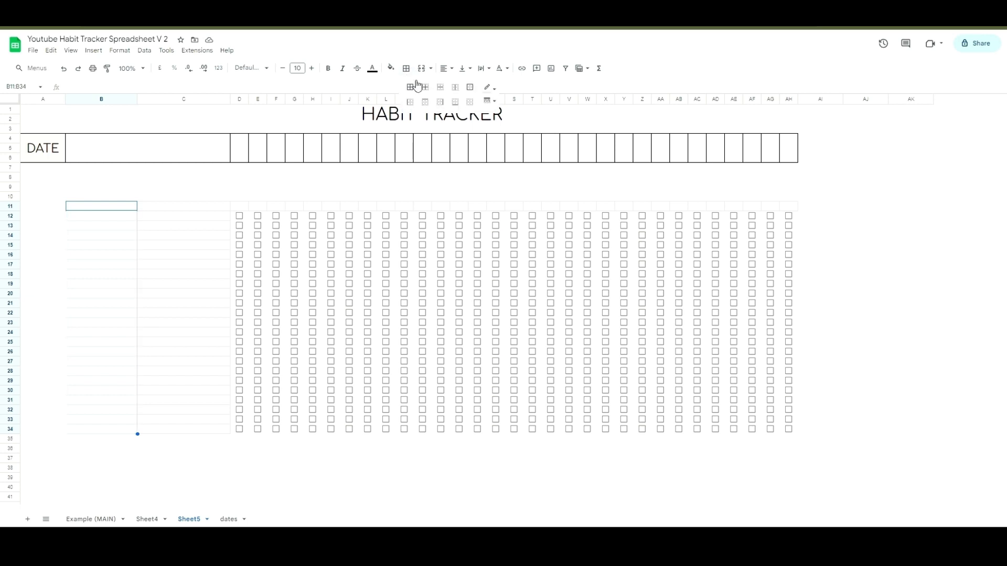
pyautogui.click(131, 287)
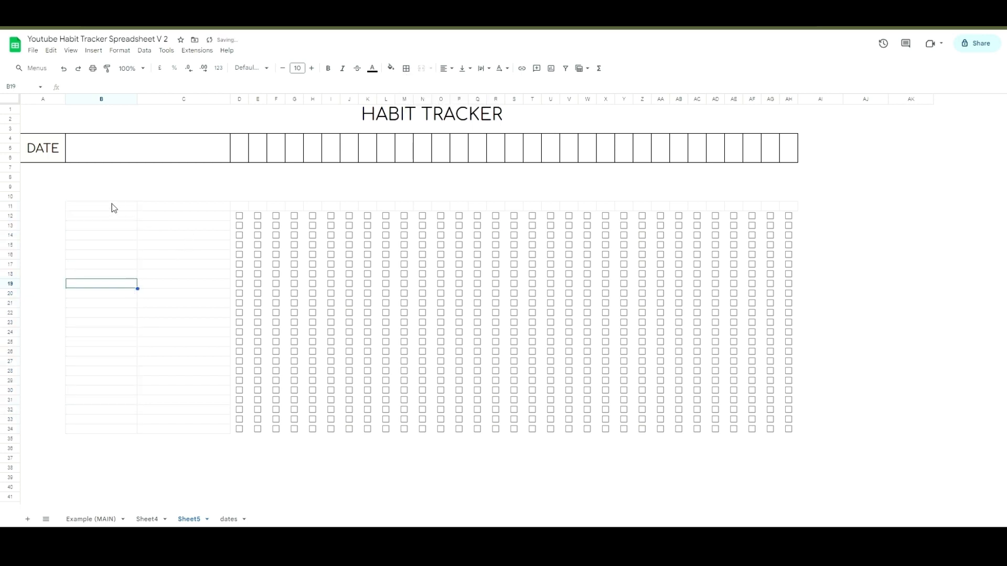
pyautogui.moveTo(112, 206); pyautogui.dragTo(174, 410)
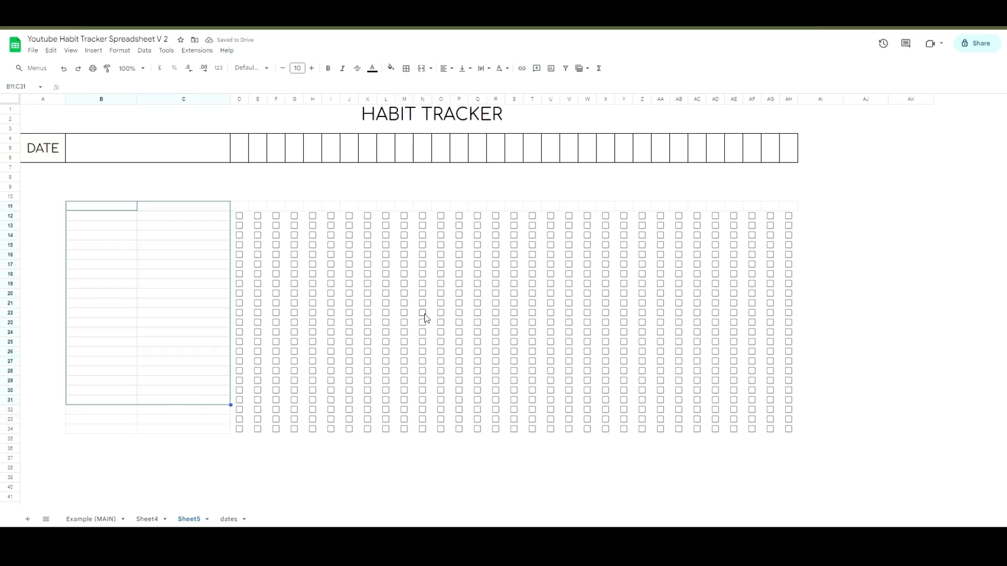
pyautogui.click(272, 450)
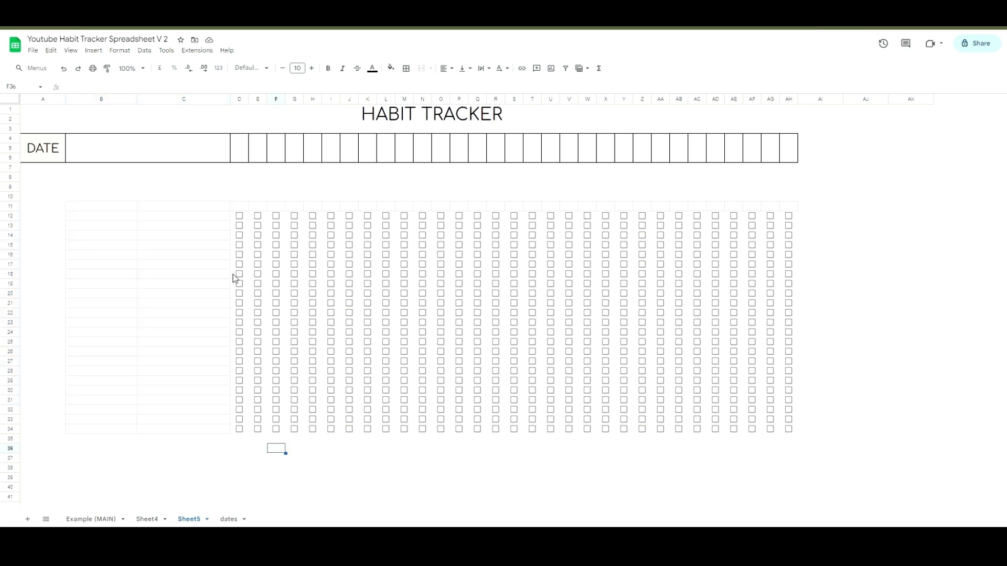
# Step: Check the fill colour and ticked appearance of the tick box cells on Sheet4
pyautogui.click(150, 520)
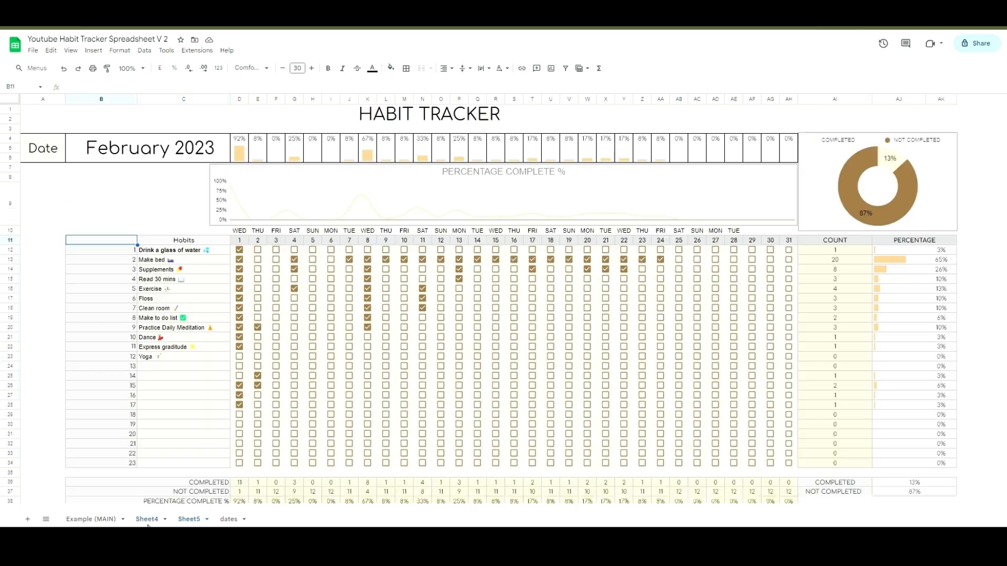
pyautogui.click(284, 319)
pyautogui.click(391, 68)
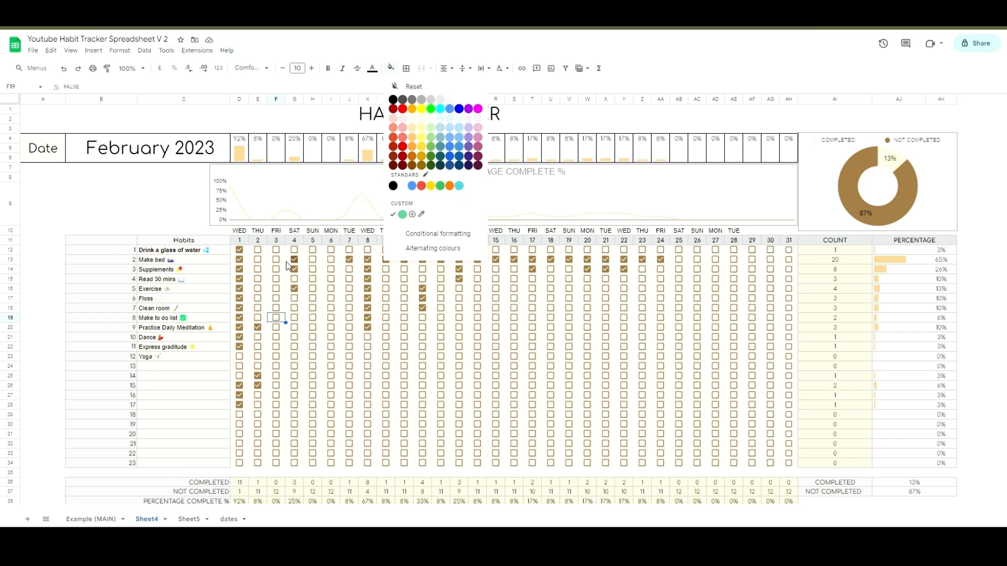
pyautogui.click(238, 265)
pyautogui.click(238, 265)
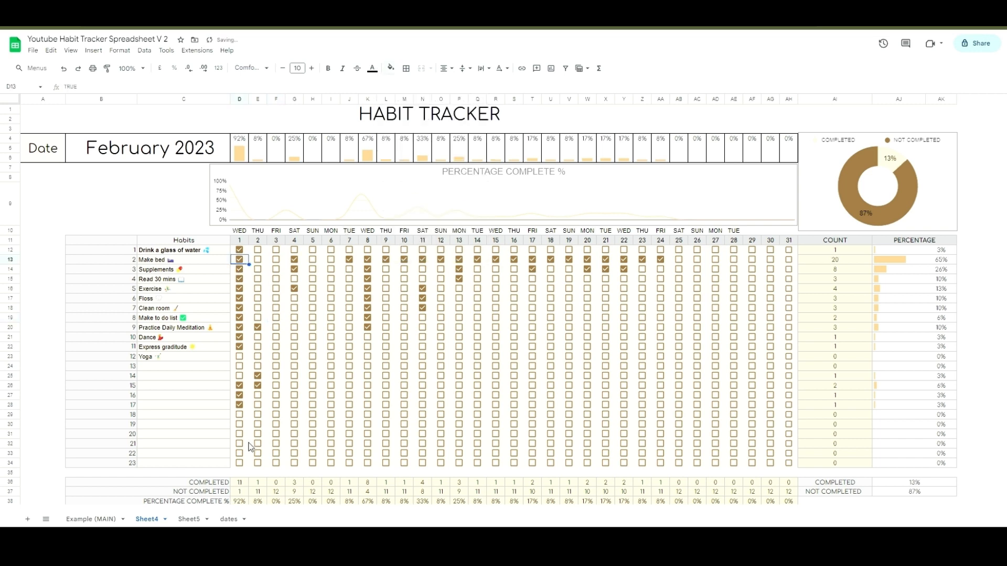
# Step: Fill the tick box range D12:AH34 on Sheet5 with Sheet4's custom colour, and test the first two boxes in column D
pyautogui.click(190, 519)
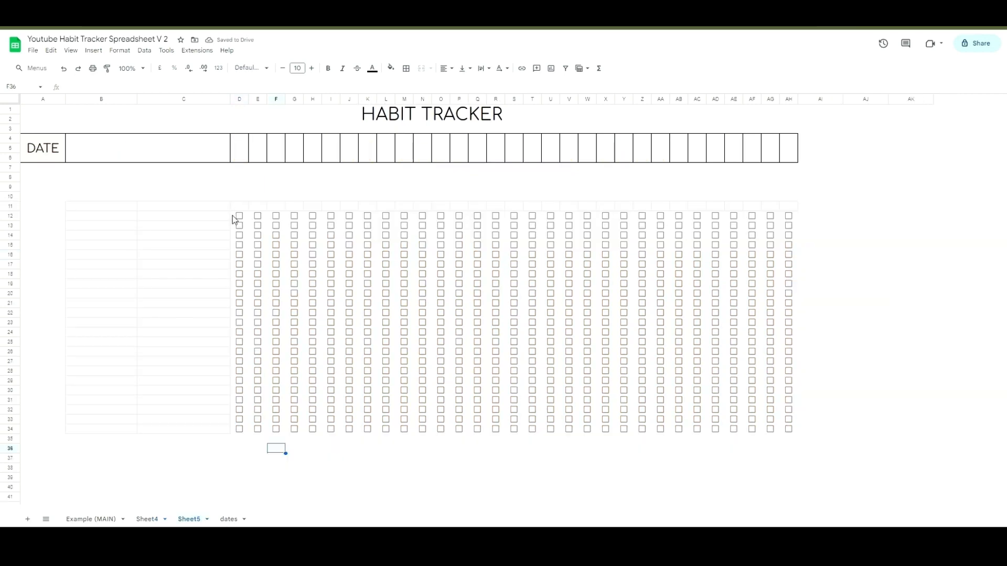
pyautogui.moveTo(234, 220); pyautogui.dragTo(550, 427)
pyautogui.moveTo(620, 429); pyautogui.dragTo(799, 431)
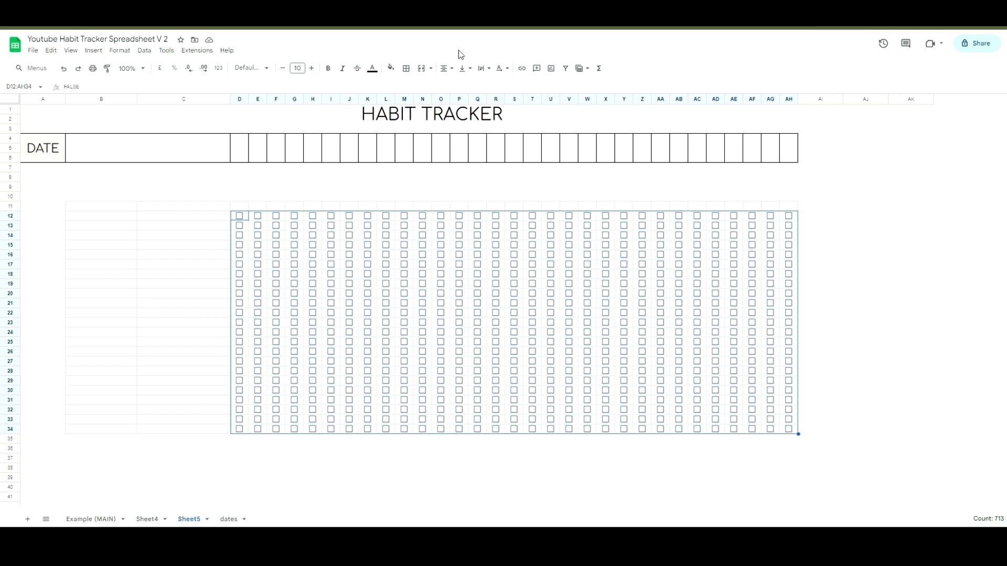
pyautogui.click(391, 68)
pyautogui.click(400, 215)
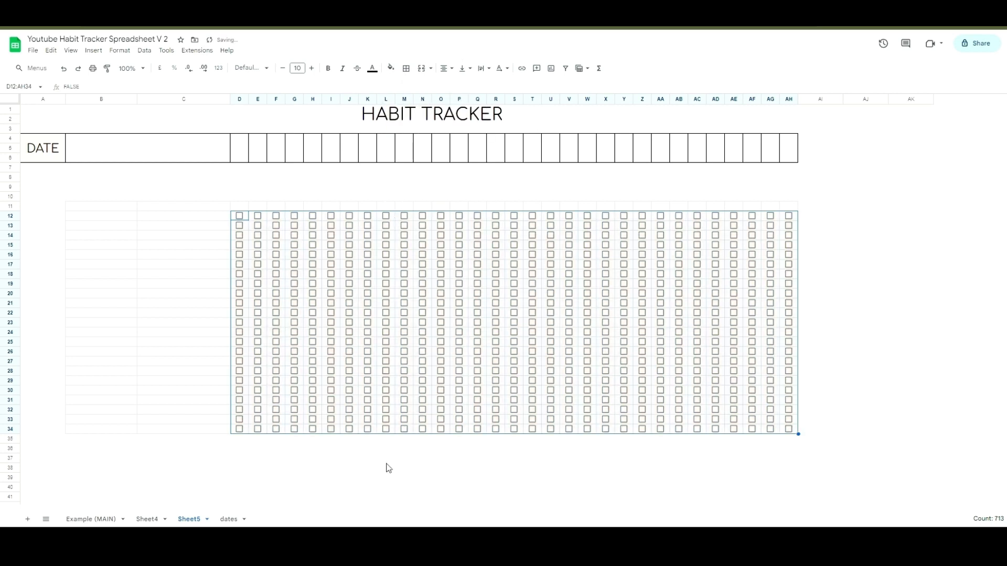
pyautogui.click(386, 467)
pyautogui.click(239, 216)
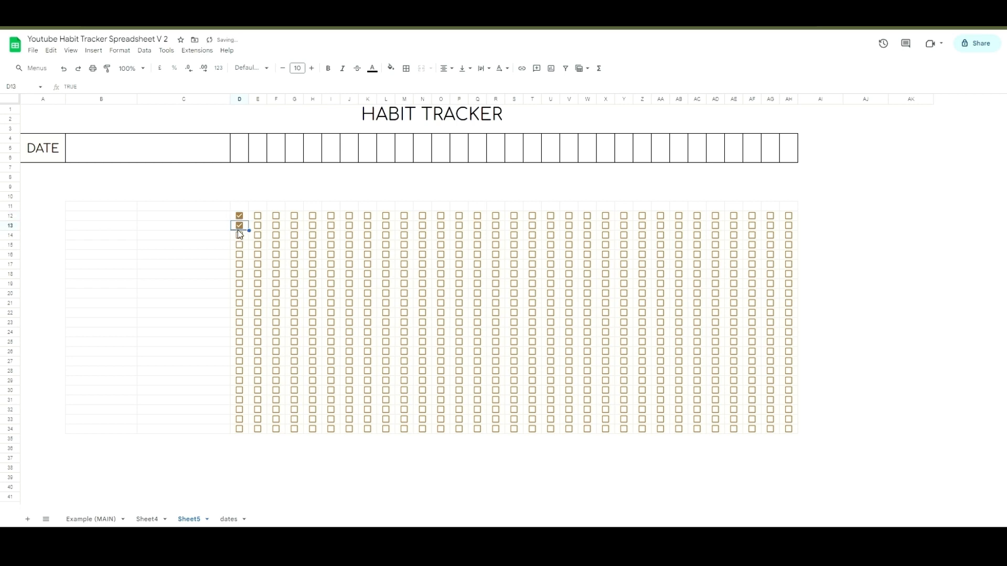
pyautogui.click(240, 226)
# Step: Check the first day number on Sheet4, and enter 1 in D11 and the formula =D11+1 in E11 on Sheet5
pyautogui.click(148, 519)
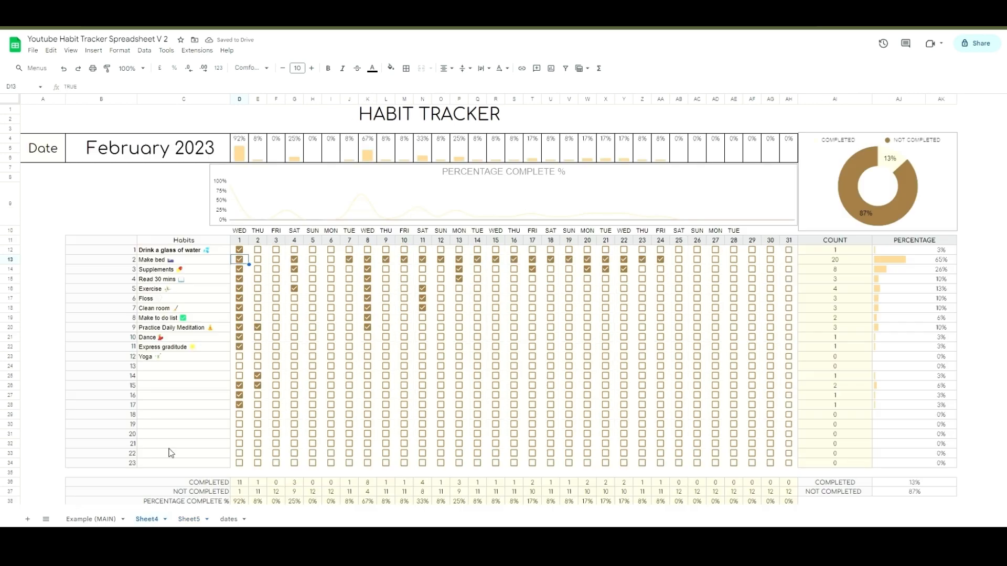
pyautogui.click(243, 241)
pyautogui.click(192, 519)
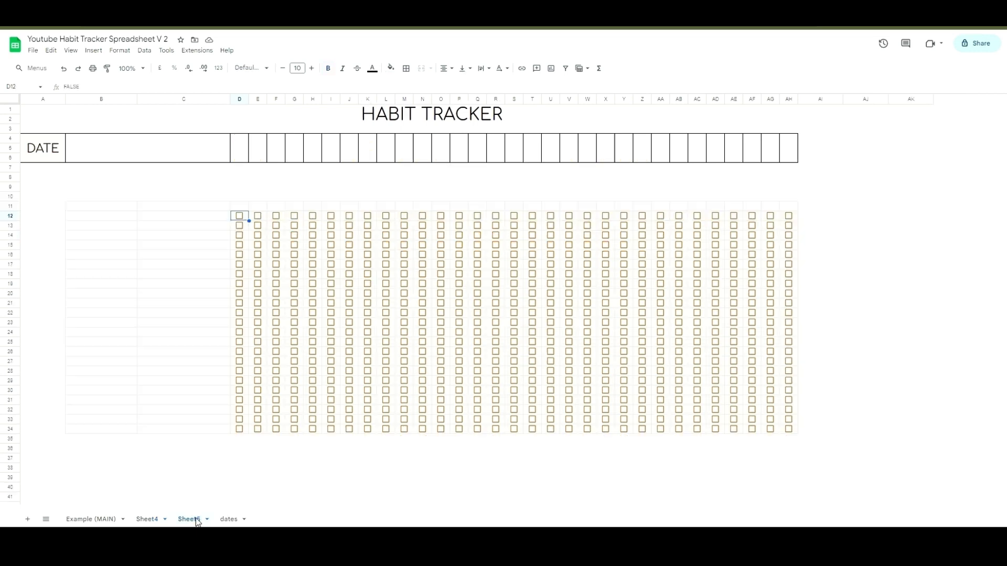
pyautogui.click(247, 208)
pyautogui.write('1')
pyautogui.click(257, 208)
pyautogui.write('=')
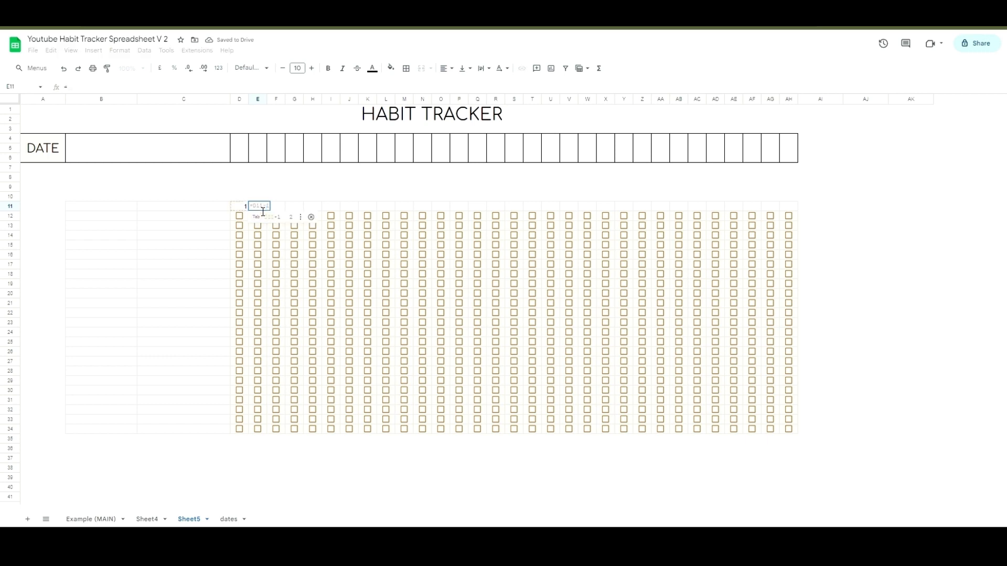
pyautogui.click(237, 208)
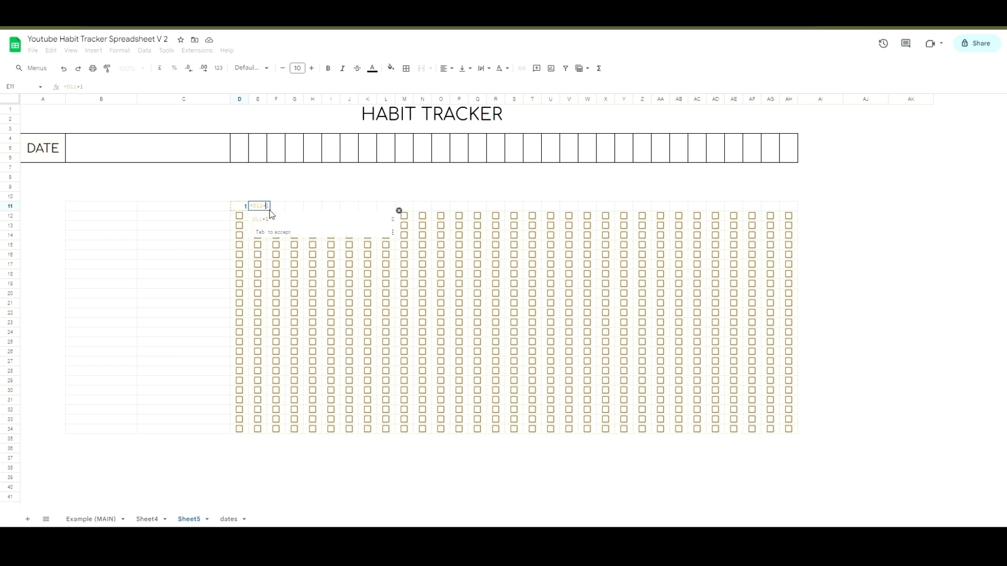
pyautogui.press('Tab')
pyautogui.press('Return')
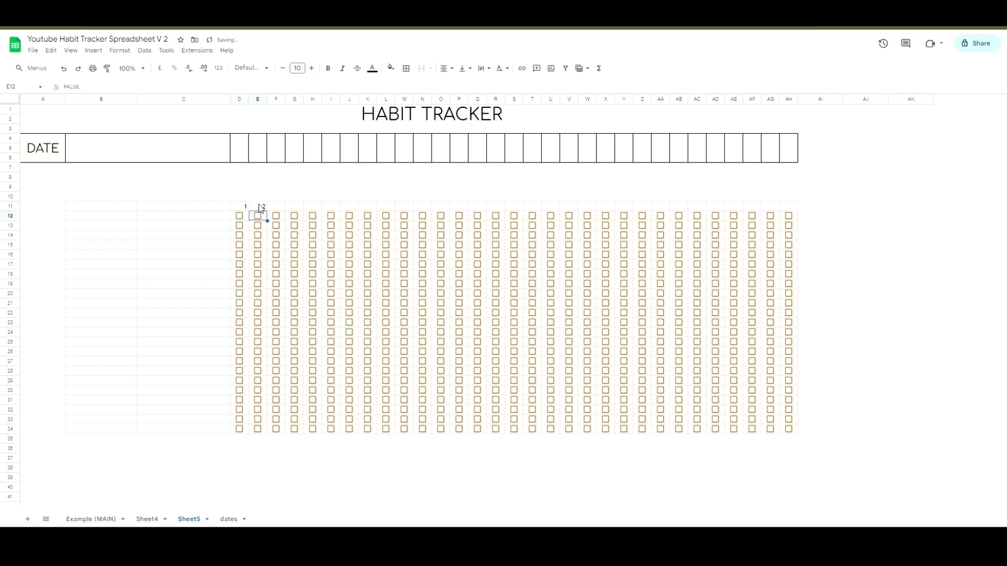
# Step: Copy the day number formula from E11 across row 11 to AH11
pyautogui.click(261, 207)
pyautogui.moveTo(268, 211); pyautogui.dragTo(798, 217)
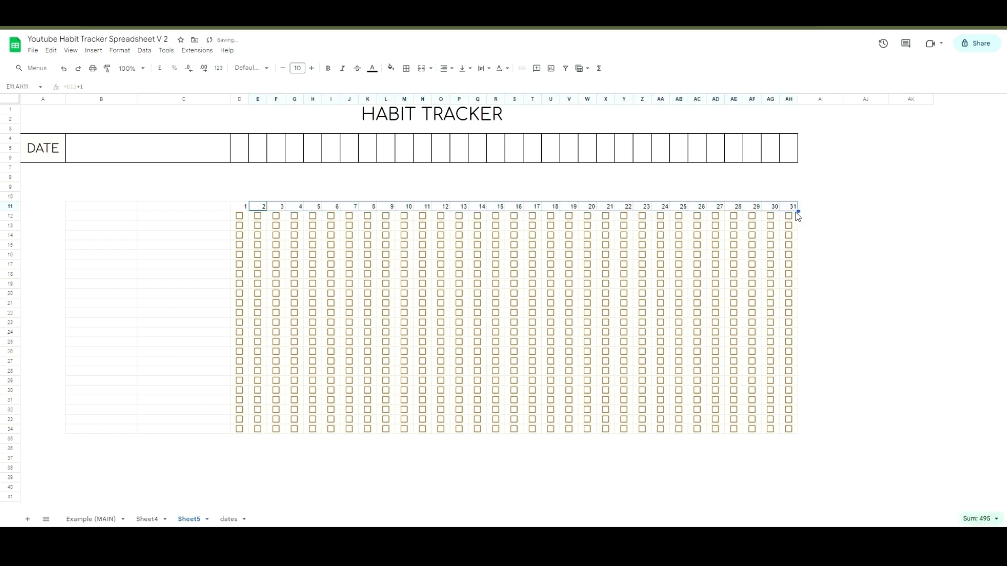
pyautogui.click(833, 237)
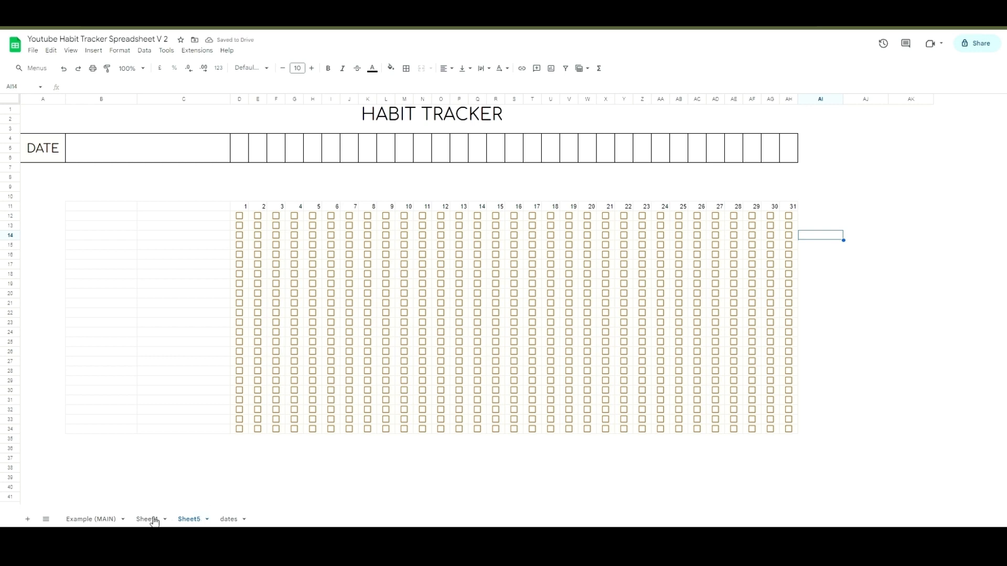
# Step: Format the day numbers in D11:AH11 on Sheet5 as Comfortaa, centred and bold, following the Sheet4 header
pyautogui.click(152, 519)
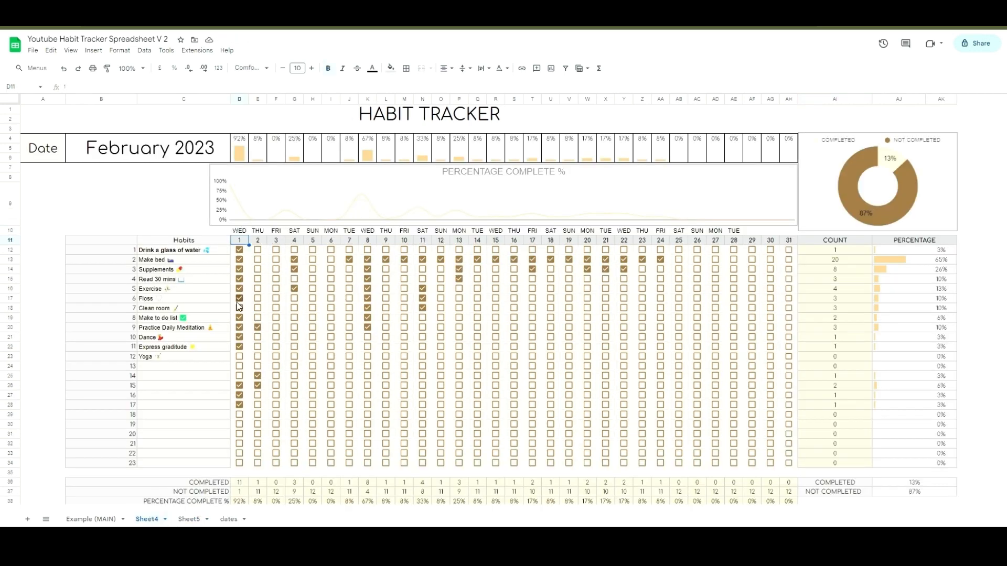
pyautogui.click(190, 520)
pyautogui.moveTo(247, 207); pyautogui.dragTo(793, 207)
pyautogui.click(252, 68)
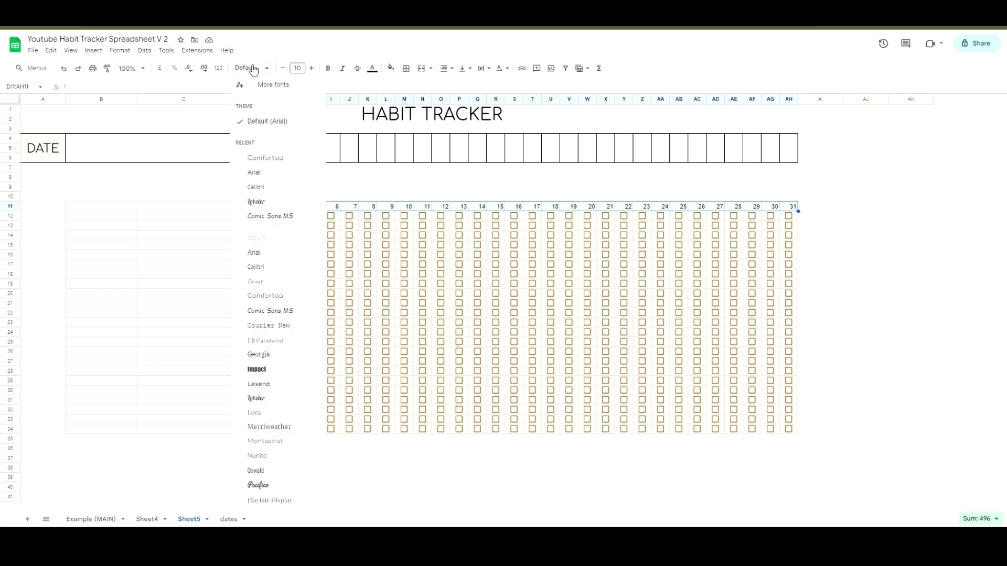
pyautogui.click(267, 158)
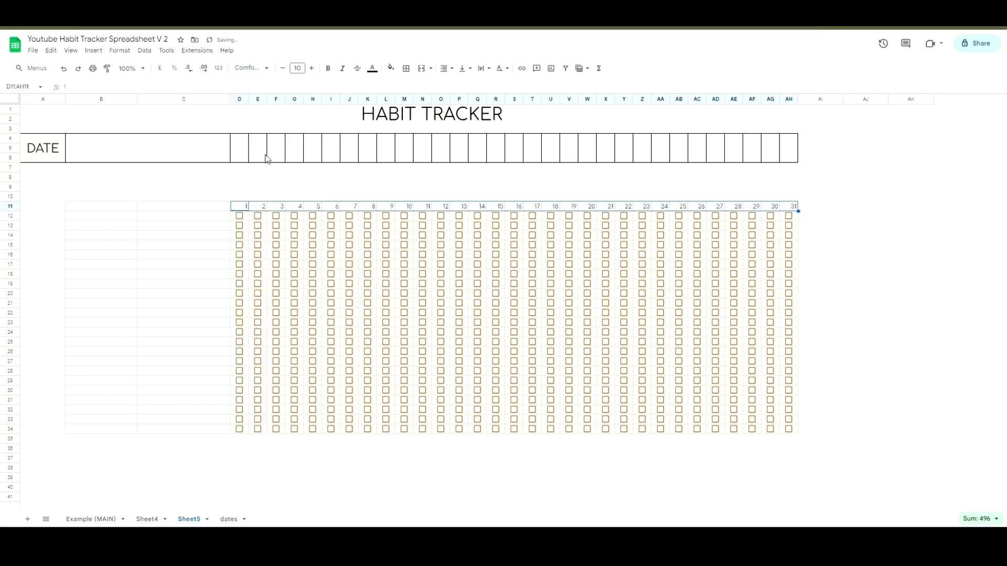
pyautogui.click(444, 68)
pyautogui.click(465, 87)
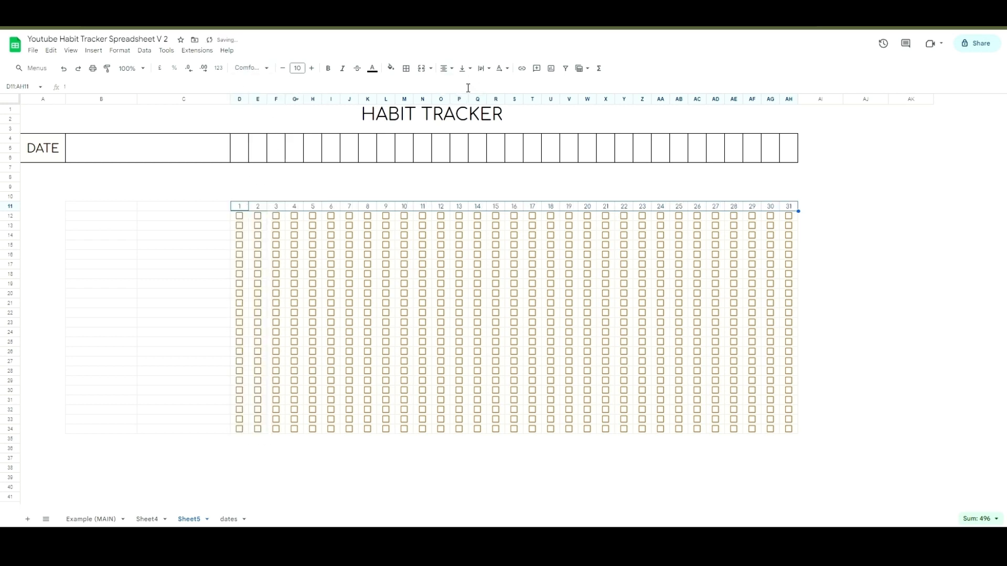
pyautogui.click(329, 68)
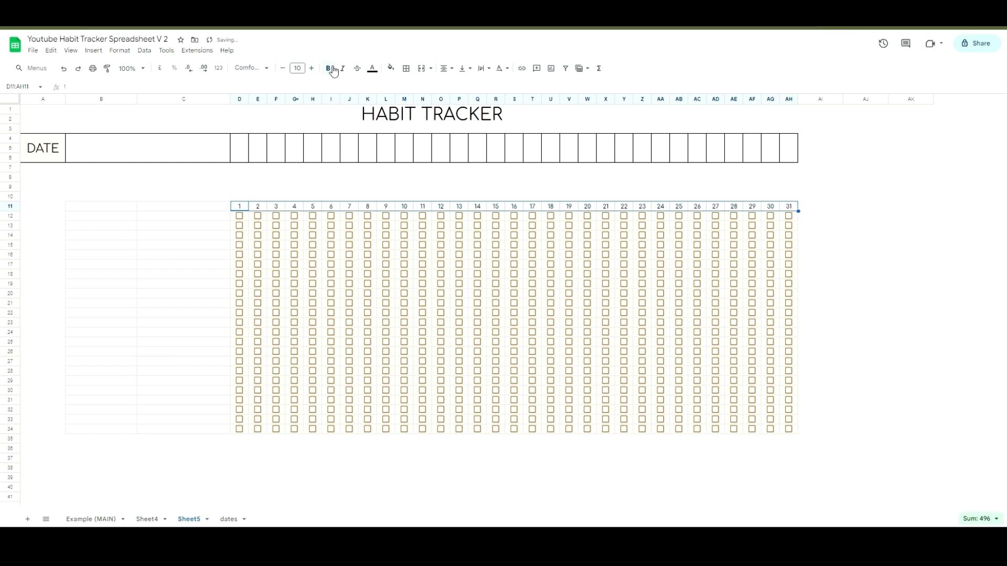
pyautogui.click(817, 237)
# Step: Enter the heading "Habits" in header cell C11
pyautogui.write('H')
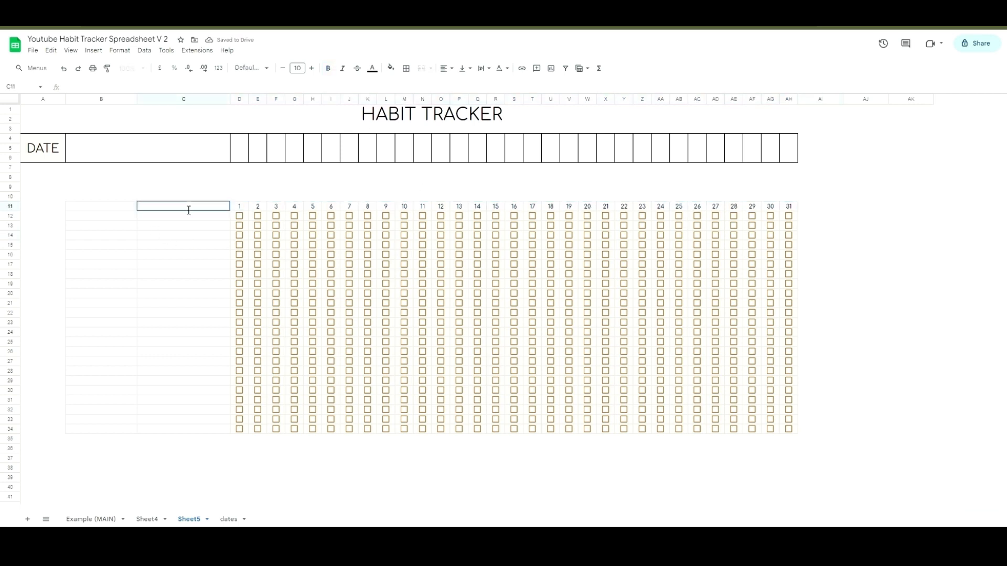
pyautogui.write('abits')
pyautogui.press('Return')
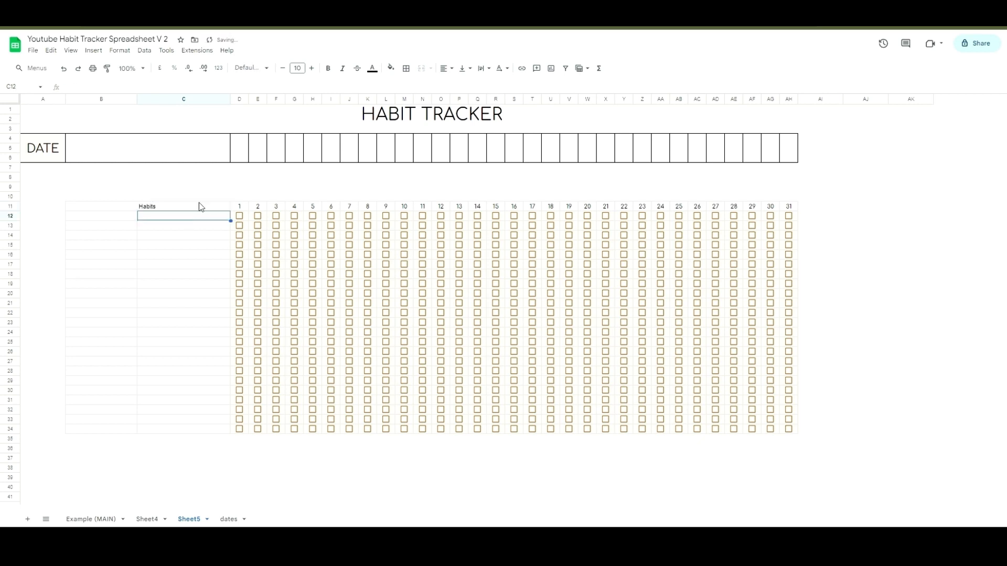
# Step: Format C11:C34 as bold Comfortaa, centred horizontally and aligned to the middle vertically
pyautogui.moveTo(202, 207); pyautogui.dragTo(195, 397)
pyautogui.moveTo(193, 443); pyautogui.dragTo(201, 431)
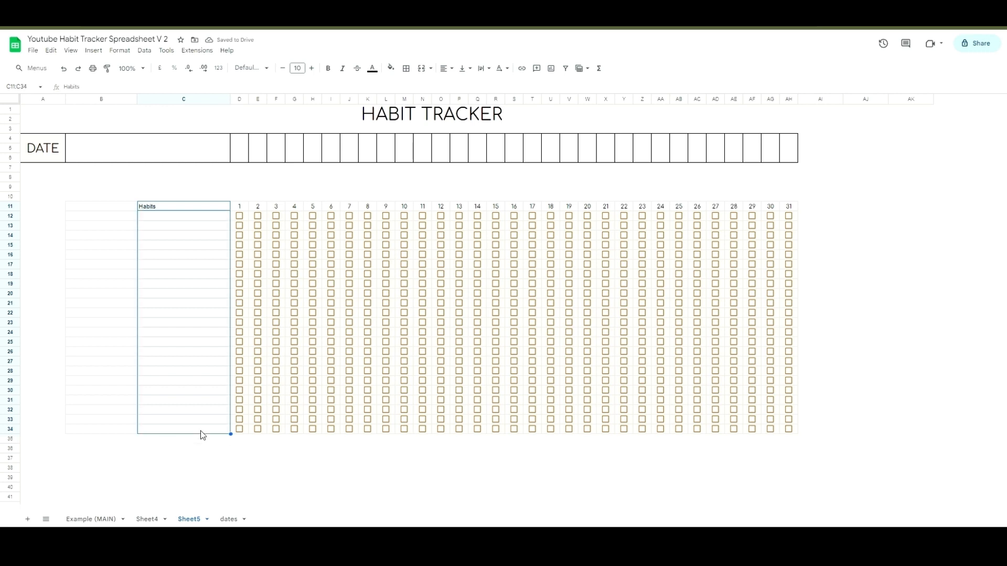
pyautogui.click(253, 69)
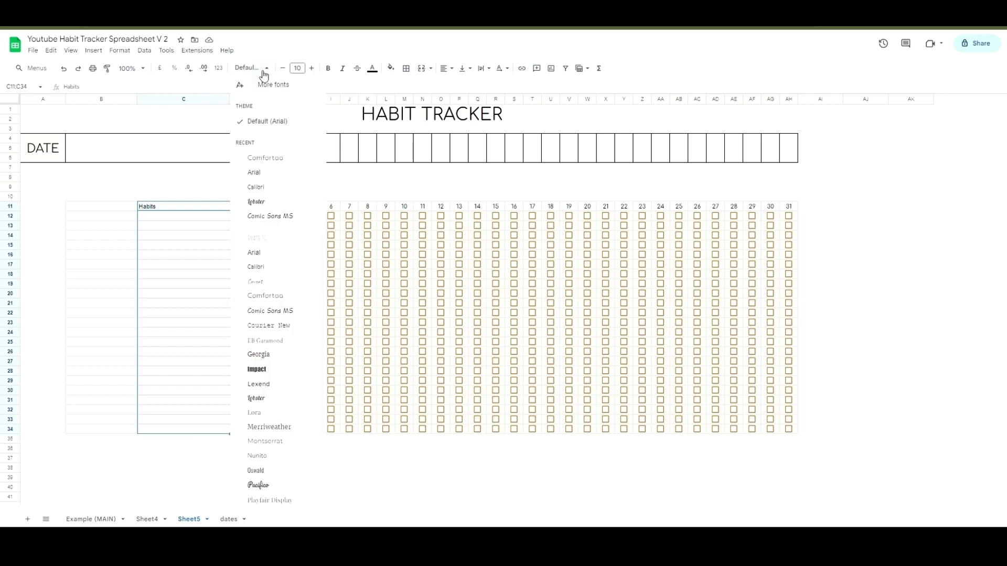
pyautogui.click(272, 157)
pyautogui.click(447, 68)
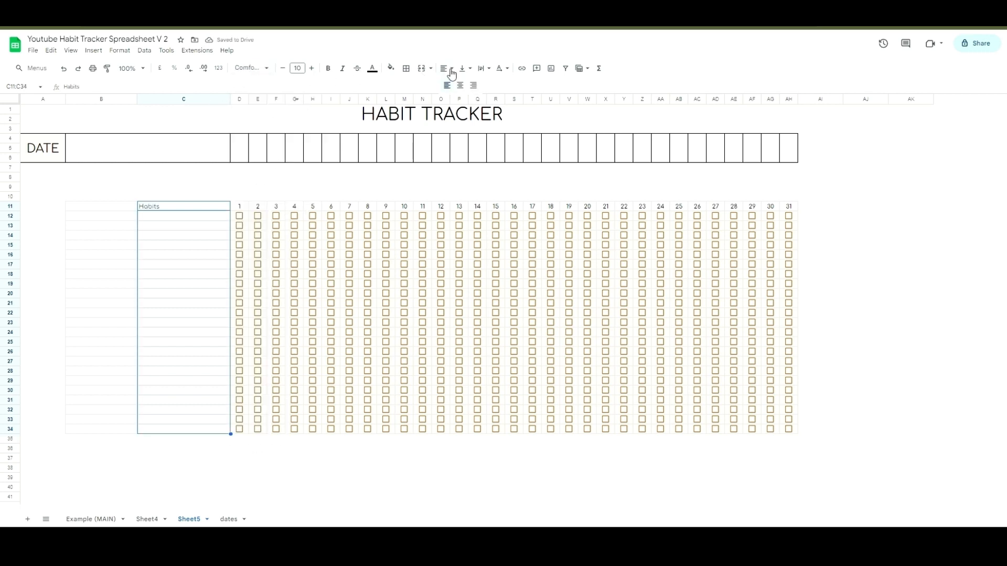
pyautogui.click(461, 89)
pyautogui.click(463, 68)
pyautogui.click(481, 86)
pyautogui.click(328, 69)
pyautogui.click(209, 237)
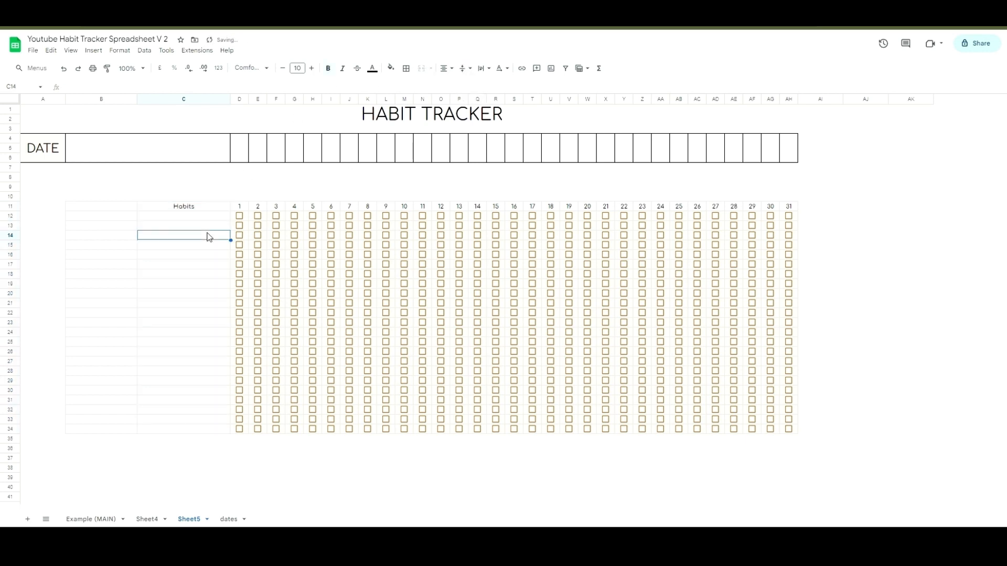
# Step: Copy the hex code of the fill colour used in header cell C11 on Sheet4
pyautogui.click(152, 519)
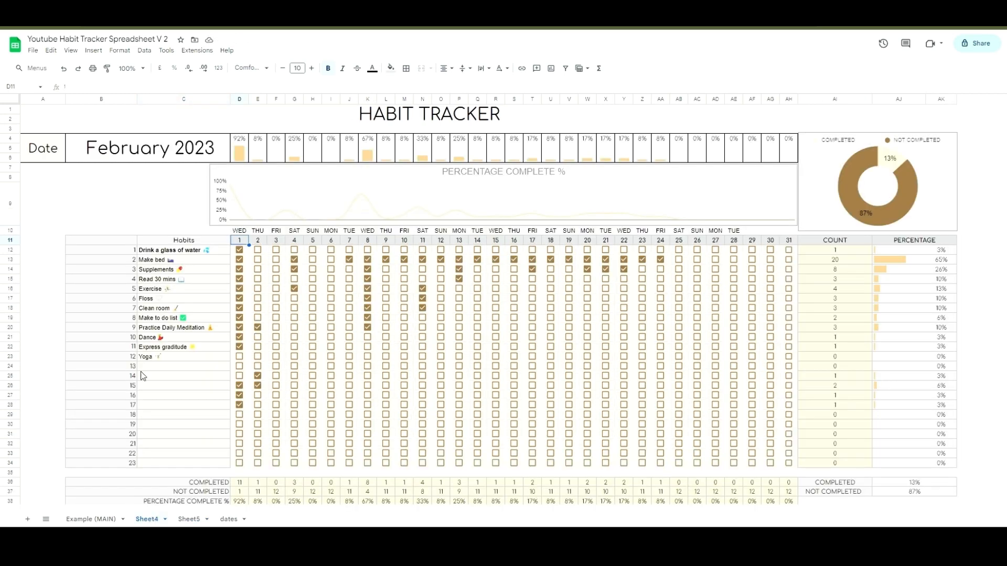
pyautogui.click(158, 241)
pyautogui.click(390, 68)
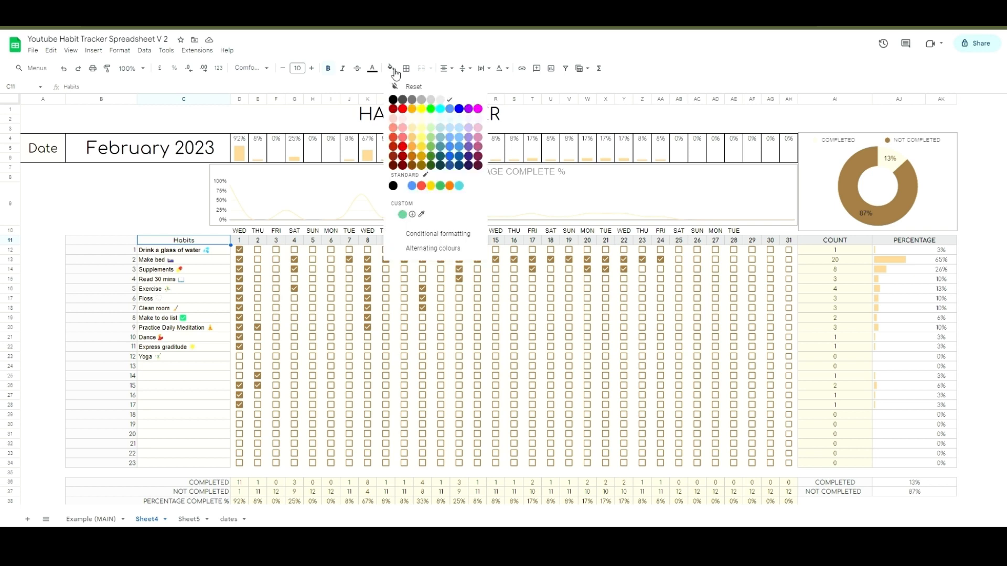
pyautogui.click(414, 216)
pyautogui.hotkey('ctrl', 'c')
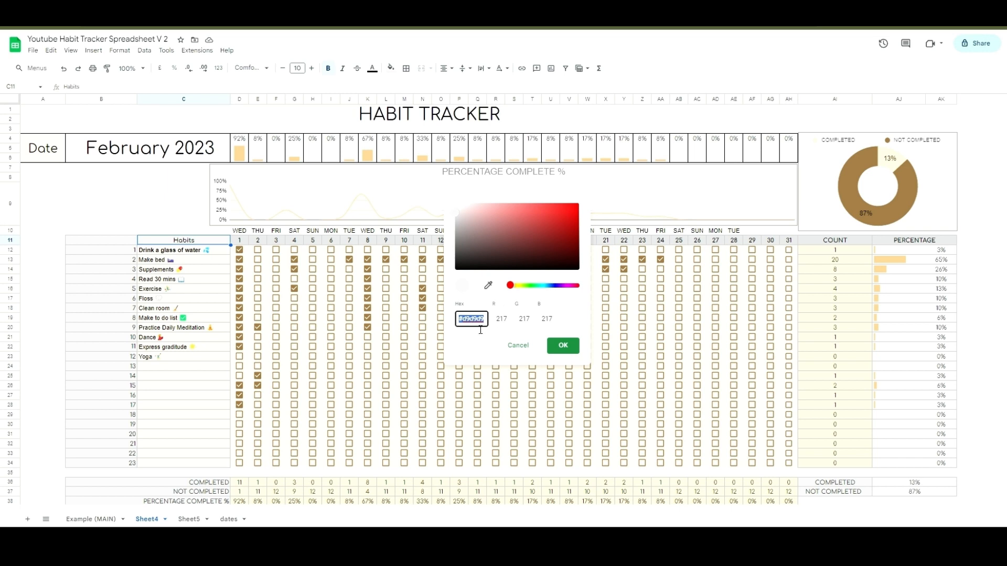
pyautogui.click(515, 347)
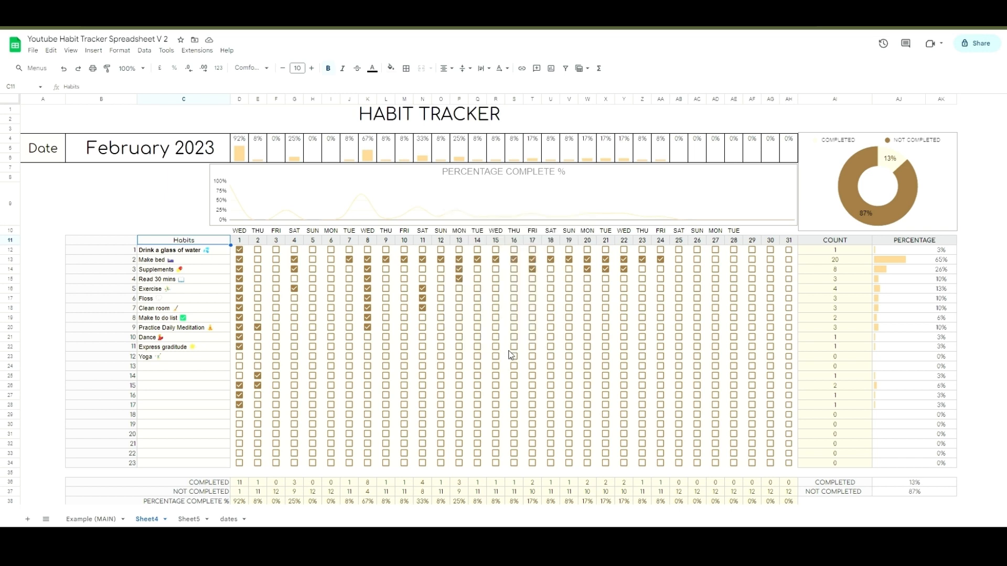
# Step: Fill the header cells C11:AH11 on Sheet5 with the custom colour from the copied Sheet4 hex code
pyautogui.click(193, 520)
pyautogui.moveTo(193, 210); pyautogui.dragTo(421, 214)
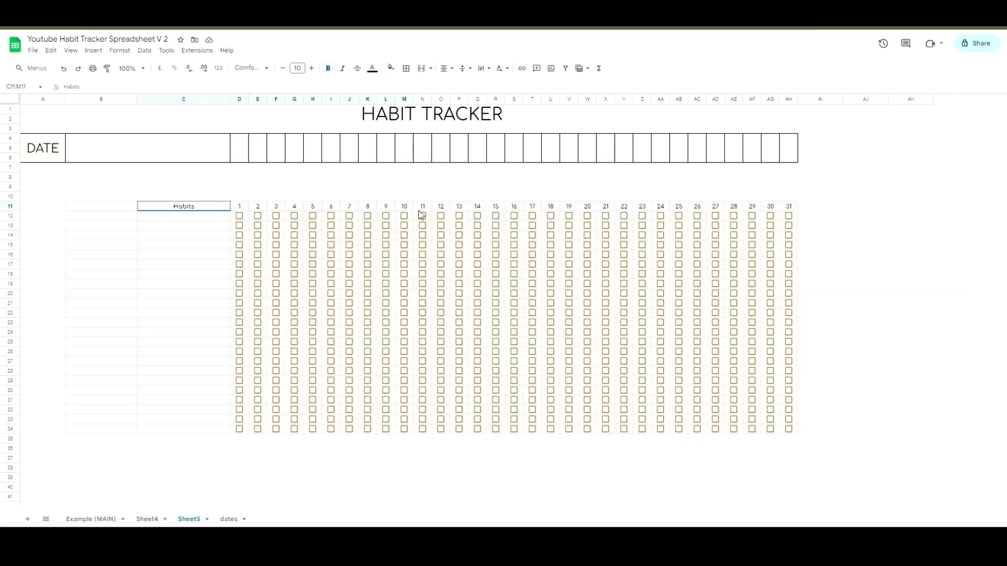
pyautogui.moveTo(517, 213); pyautogui.dragTo(798, 209)
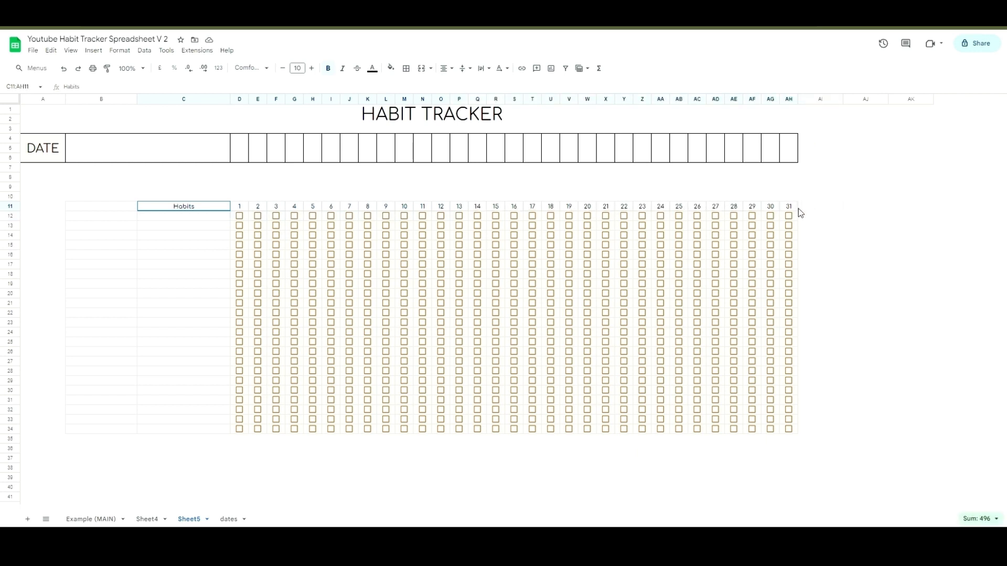
pyautogui.click(391, 68)
pyautogui.click(412, 214)
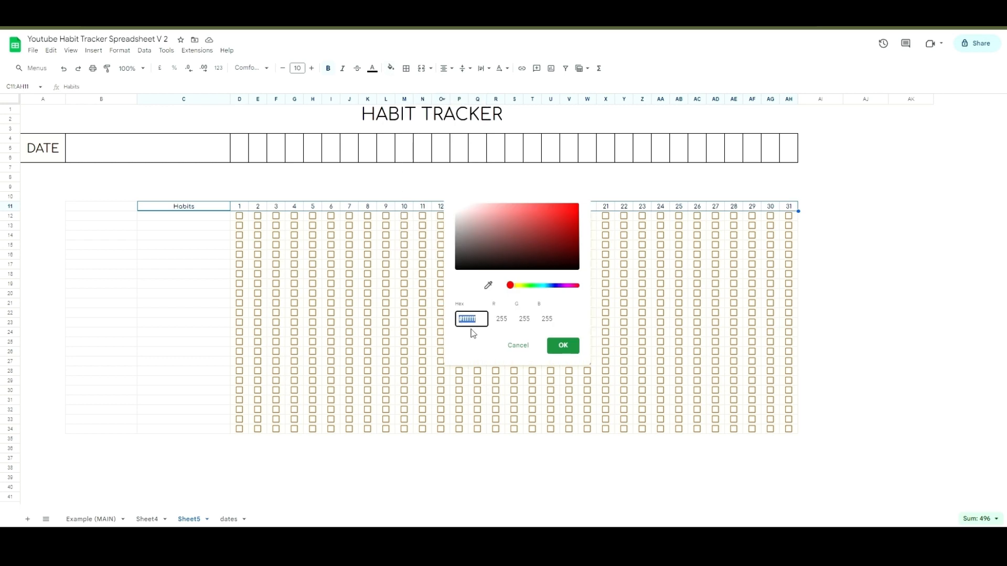
pyautogui.press('BackSpace')
pyautogui.hotkey('ctrl', 'v')
pyautogui.click(478, 347)
pyautogui.click(467, 324)
pyautogui.press('BackSpace')
pyautogui.click(569, 349)
pyautogui.click(184, 297)
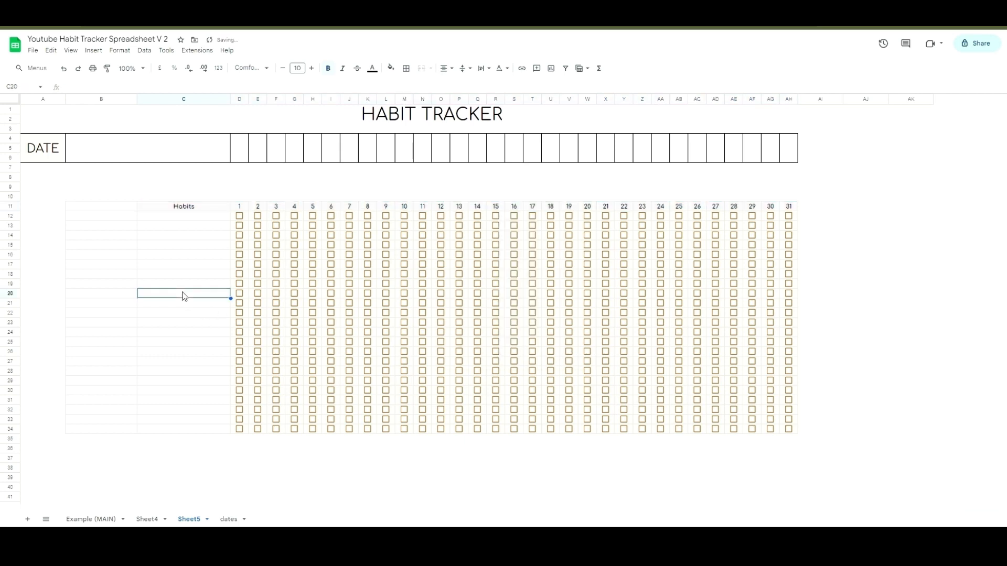
# Step: Fill the number column B11:B34 on Sheet5 with the same copied custom colour
pyautogui.moveTo(130, 205); pyautogui.dragTo(124, 438)
pyautogui.click(390, 68)
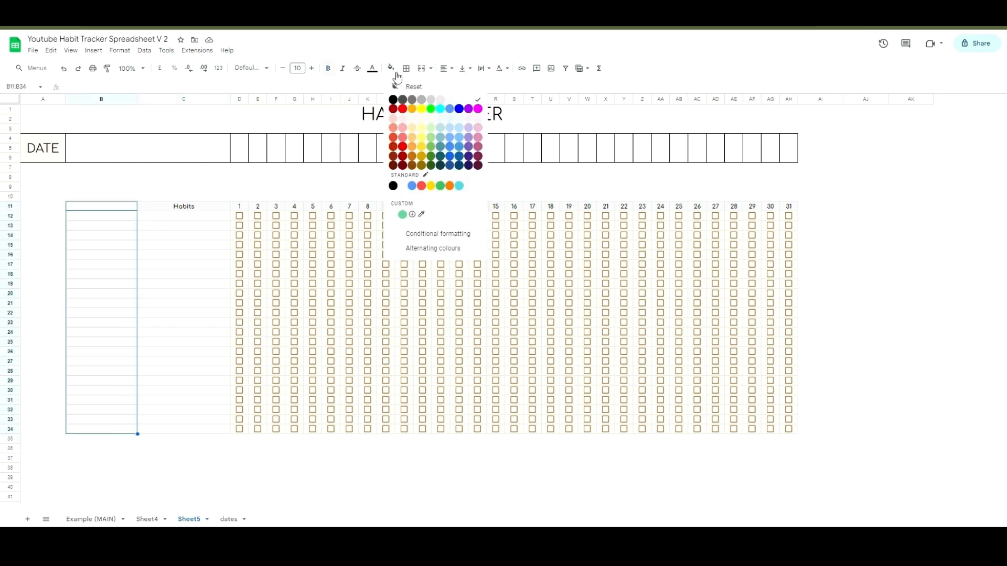
pyautogui.click(413, 214)
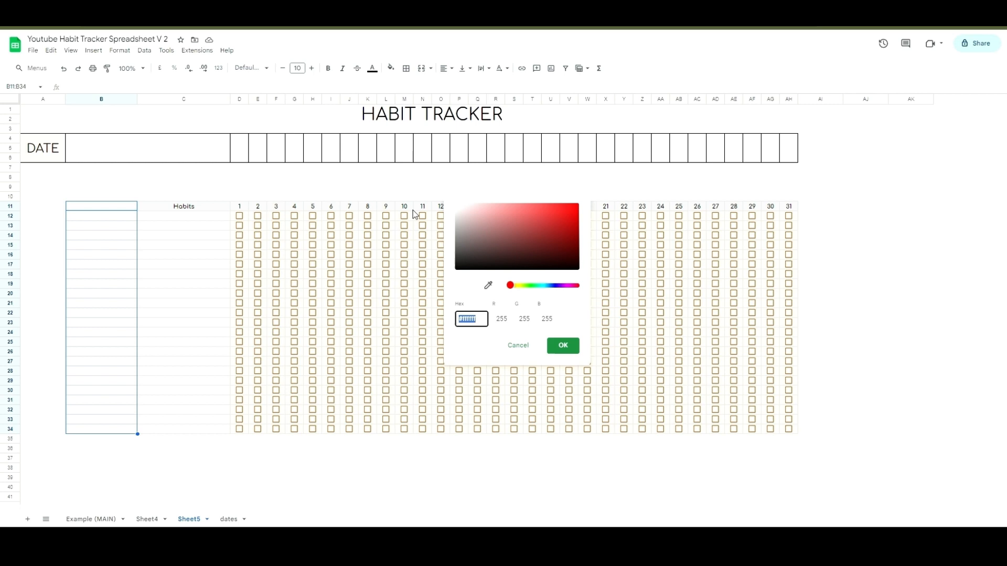
pyautogui.click(486, 323)
pyautogui.hotkey('ctrl', 'v')
pyautogui.press('BackSpace')
pyautogui.click(574, 350)
pyautogui.click(196, 323)
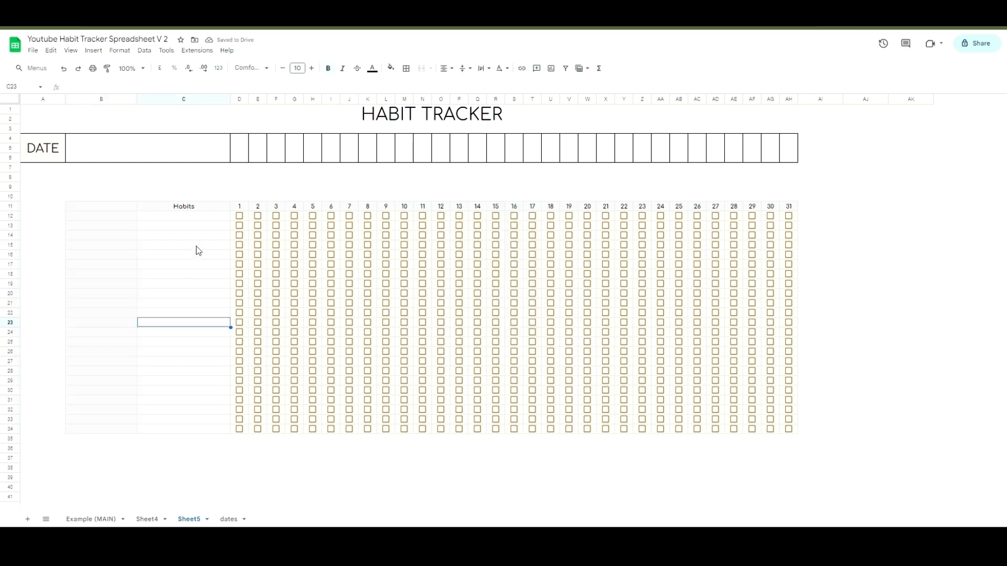
# Step: Add grey borders on all sides of the cells in B11:B34 and C11:AH11 on Sheet5
pyautogui.click(153, 519)
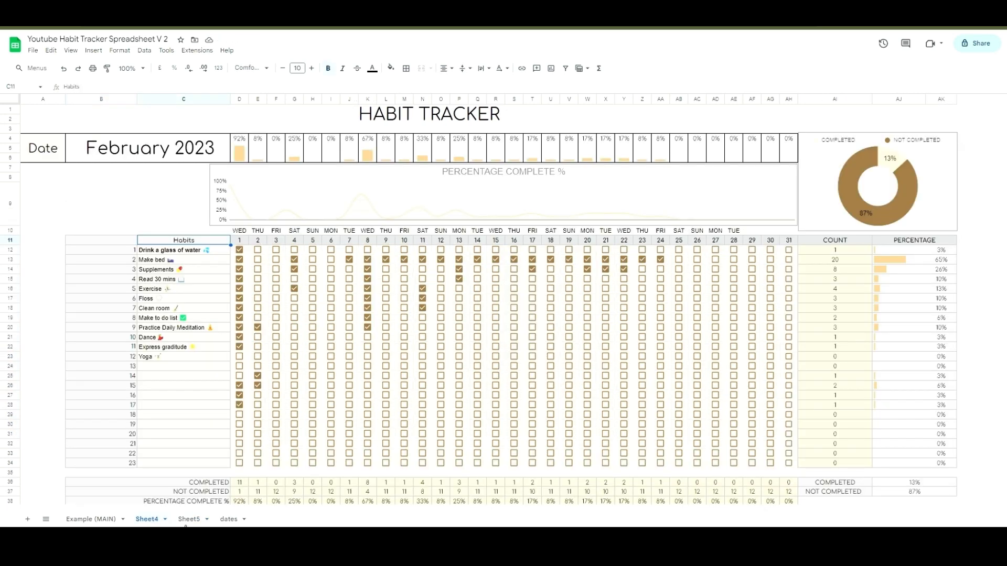
pyautogui.click(188, 522)
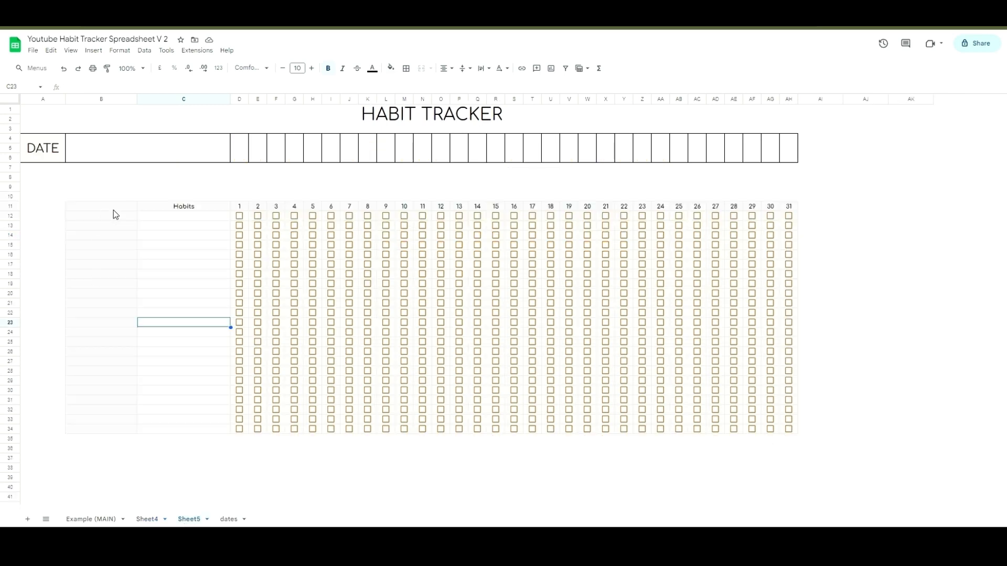
pyautogui.keyDown('shift'); pyautogui.click(106, 430); pyautogui.keyUp('shift')
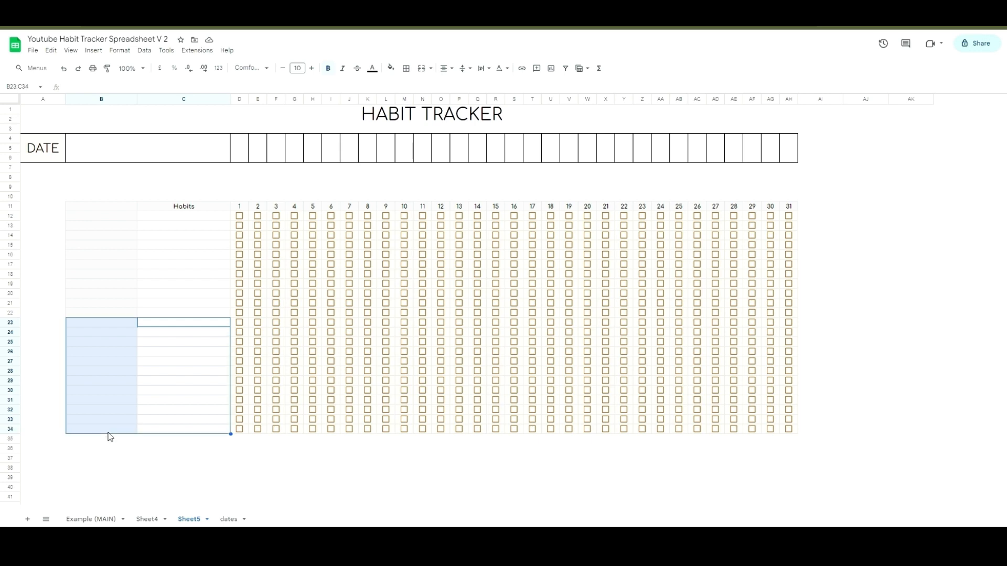
pyautogui.click(108, 433)
pyautogui.moveTo(108, 433); pyautogui.dragTo(132, 212)
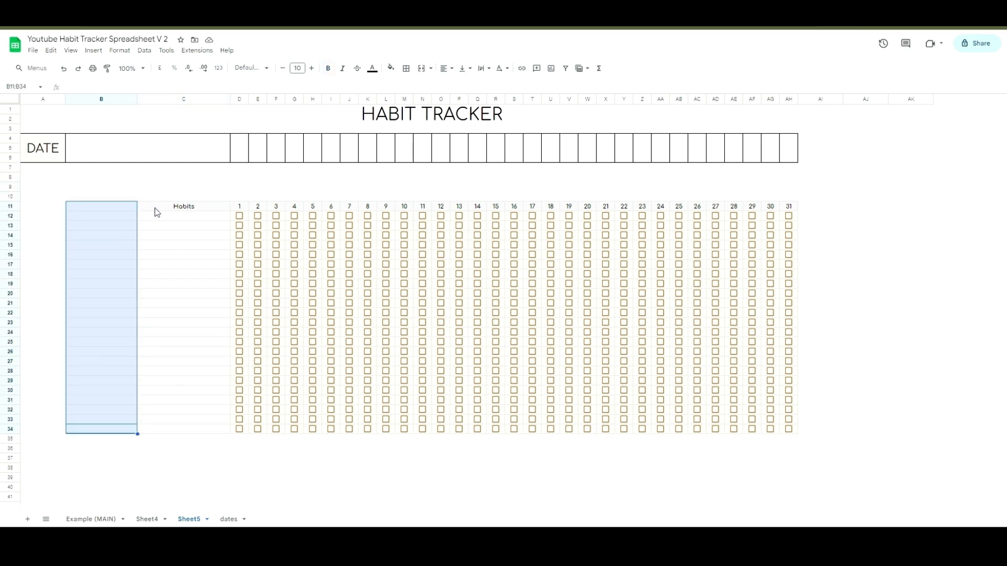
pyautogui.keyDown('ctrl'); pyautogui.click(156, 207); pyautogui.keyUp('ctrl')
pyautogui.keyDown('ctrl'); pyautogui.click(247, 207); pyautogui.keyUp('ctrl')
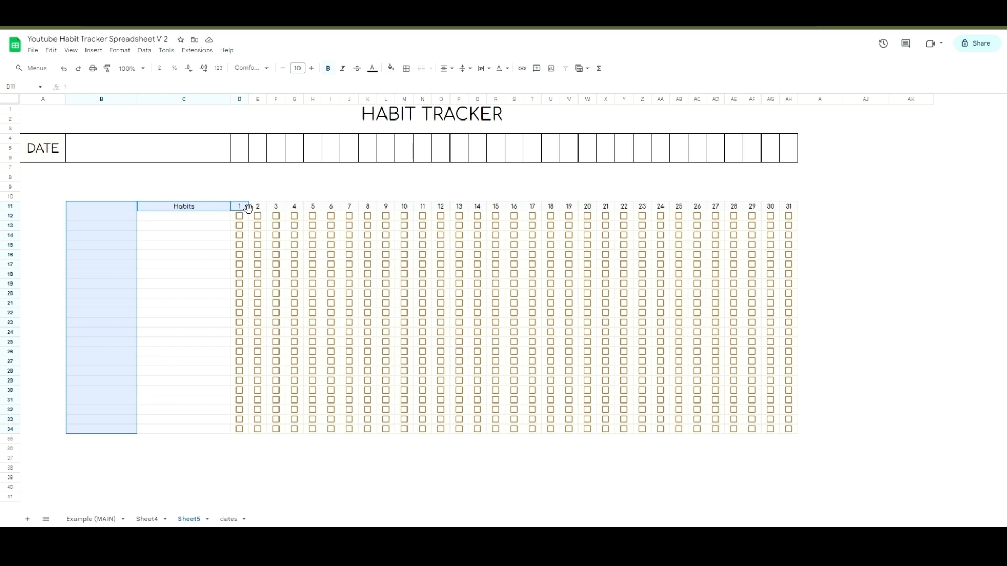
pyautogui.moveTo(793, 209); pyautogui.dragTo(426, 212)
pyautogui.keyDown('ctrl'); pyautogui.click(536, 210); pyautogui.keyUp('ctrl')
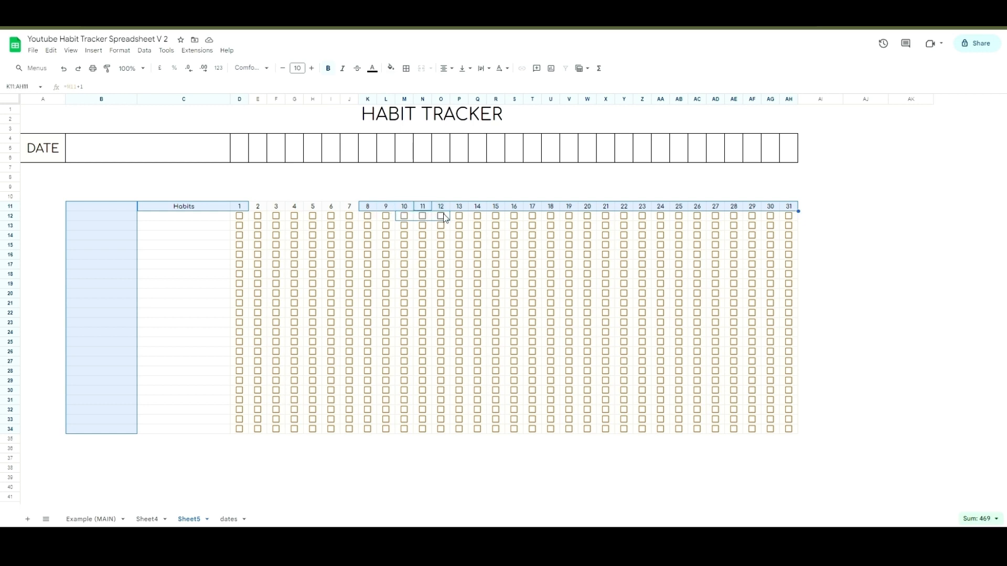
pyautogui.click(442, 215)
pyautogui.click(423, 215)
pyautogui.click(412, 218)
pyautogui.keyDown('ctrl'); pyautogui.click(410, 215); pyautogui.keyUp('ctrl')
pyautogui.moveTo(351, 209); pyautogui.dragTo(258, 209)
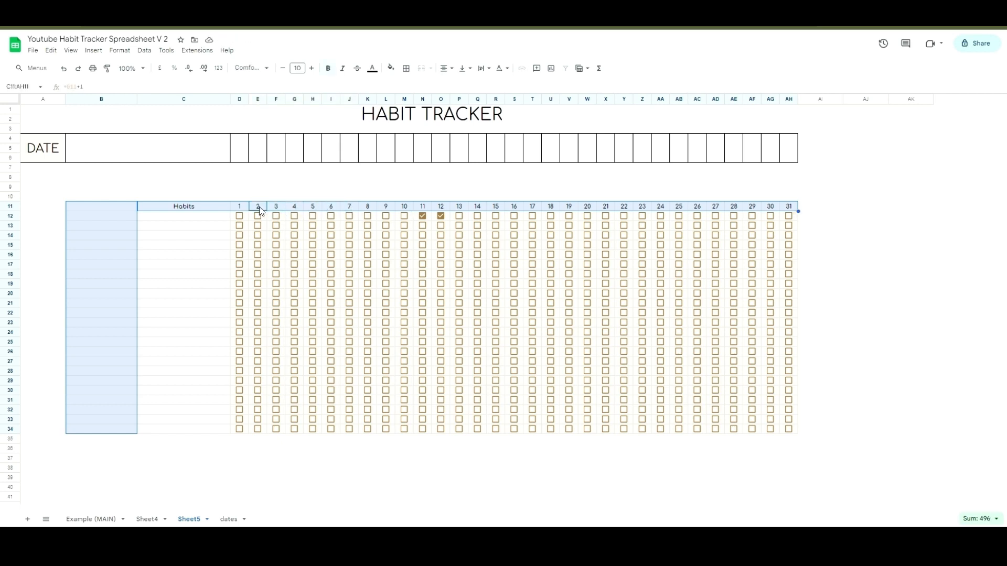
pyautogui.click(407, 70)
pyautogui.click(489, 87)
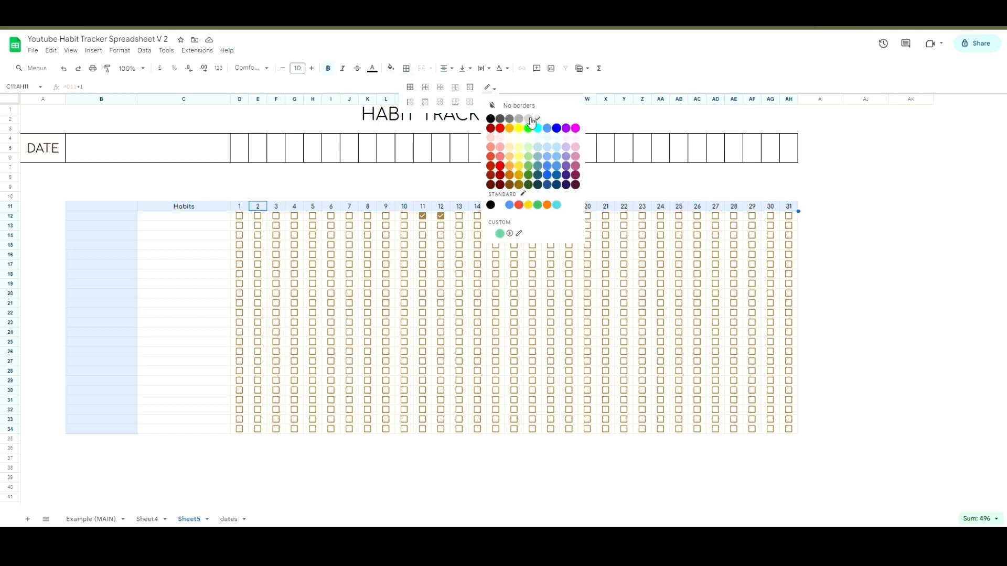
pyautogui.click(529, 119)
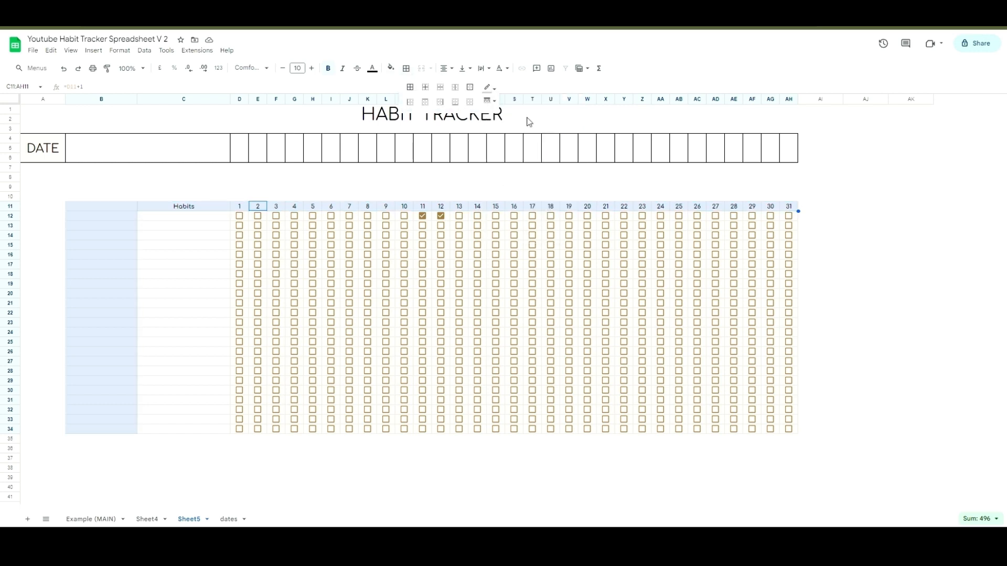
pyautogui.click(411, 87)
pyautogui.click(831, 257)
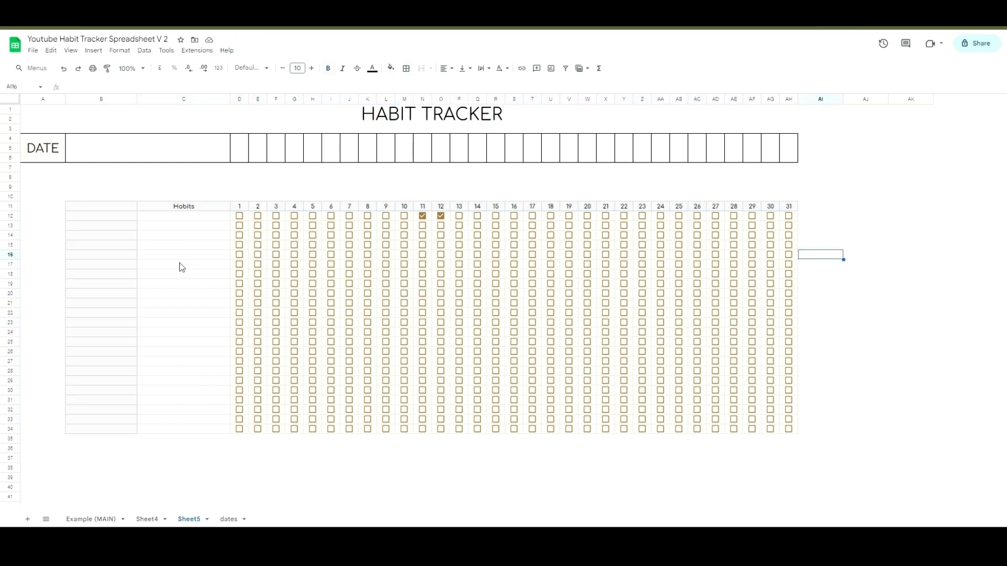
# Step: Add all borders to the habit name cells C12:C34
pyautogui.click(216, 217)
pyautogui.keyDown('shift'); pyautogui.click(209, 437); pyautogui.keyUp('shift')
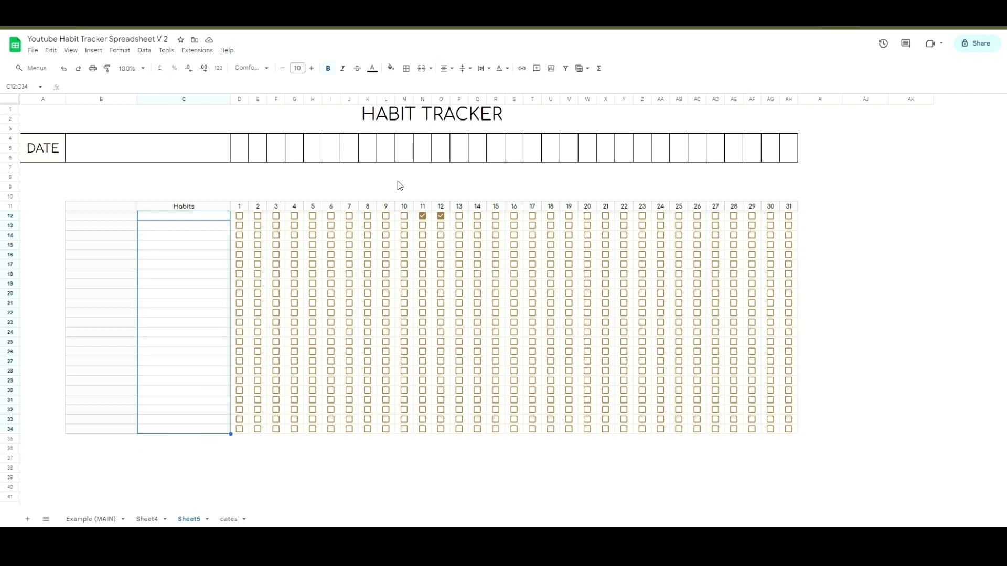
pyautogui.click(406, 69)
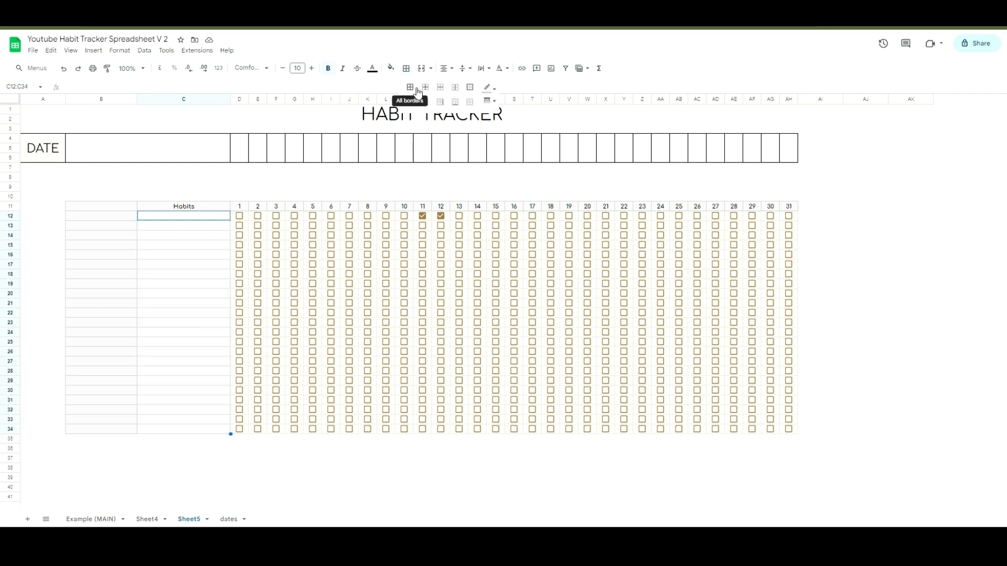
pyautogui.click(418, 92)
pyautogui.click(258, 449)
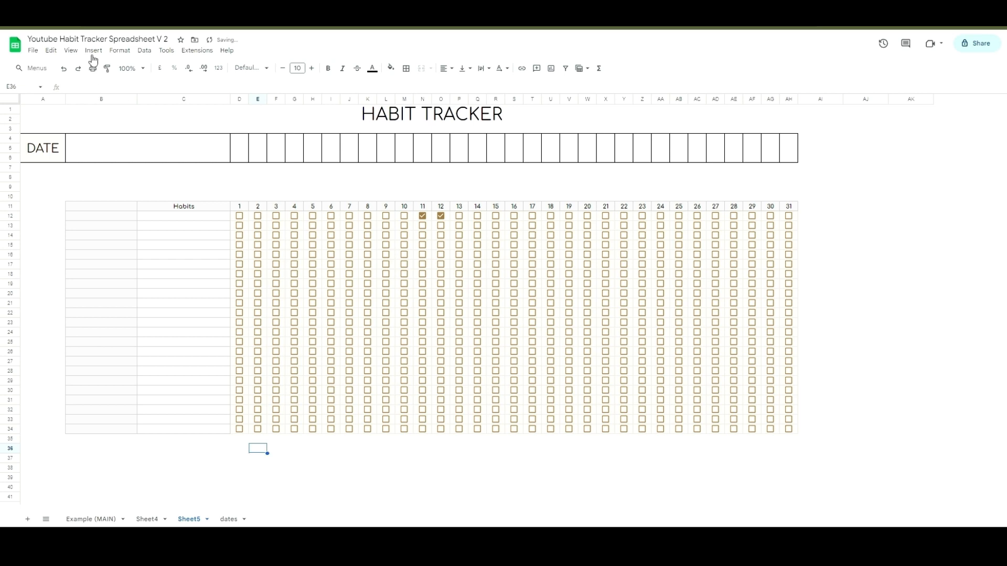
# Step: Hide the gridlines on Sheet5
pyautogui.click(75, 50)
pyautogui.moveTo(104, 65)
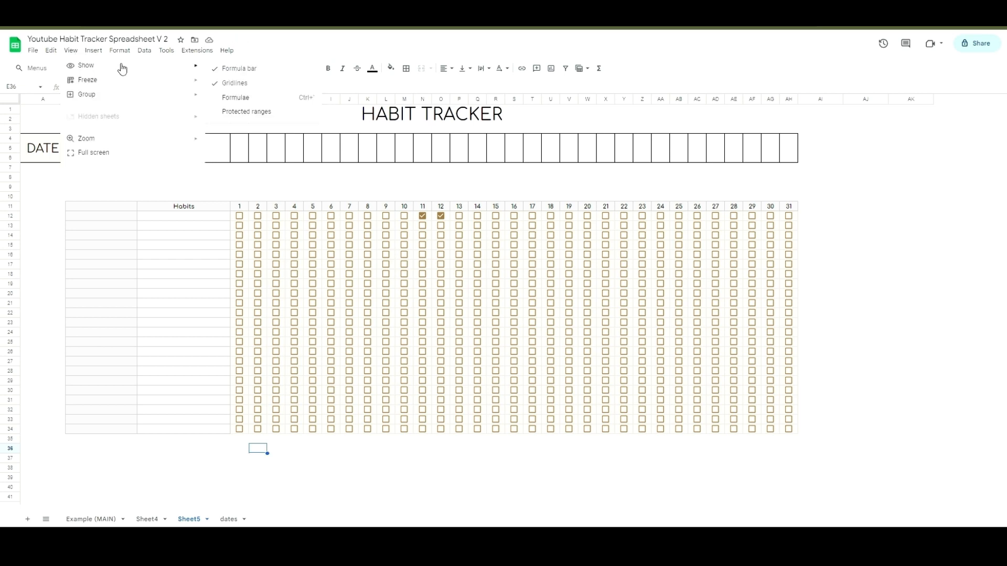
pyautogui.click(226, 83)
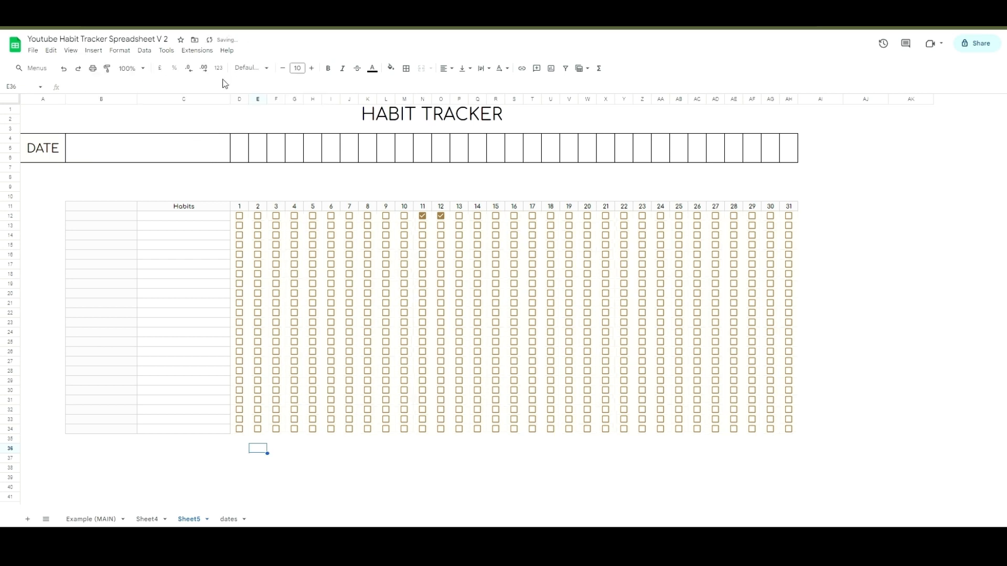
pyautogui.click(283, 461)
# Step: Fill the habit name cells C12:C34 on Sheet5 with the saved pale custom colour, following the Sheet4 tracker
pyautogui.click(150, 519)
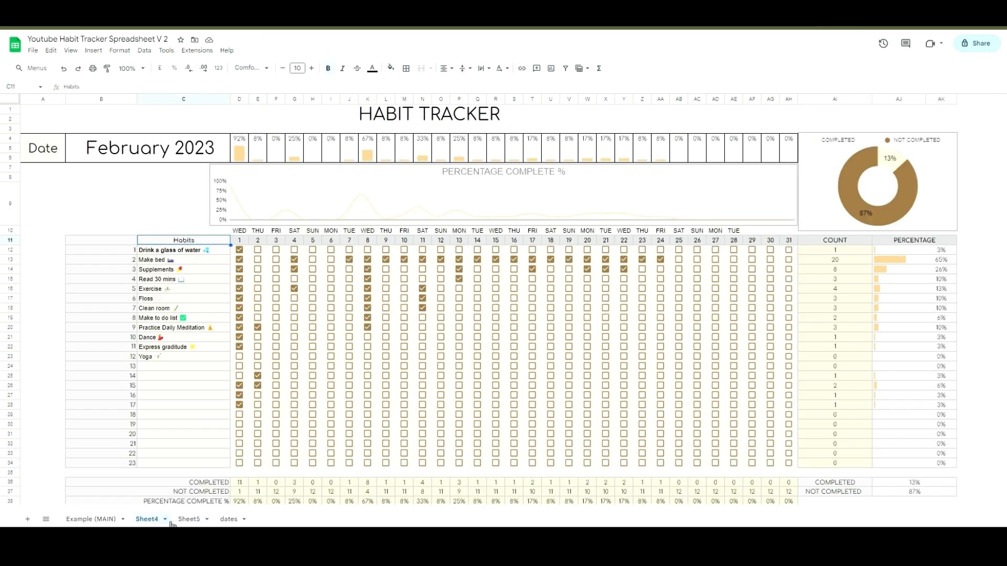
pyautogui.click(189, 520)
pyautogui.moveTo(218, 216); pyautogui.dragTo(210, 441)
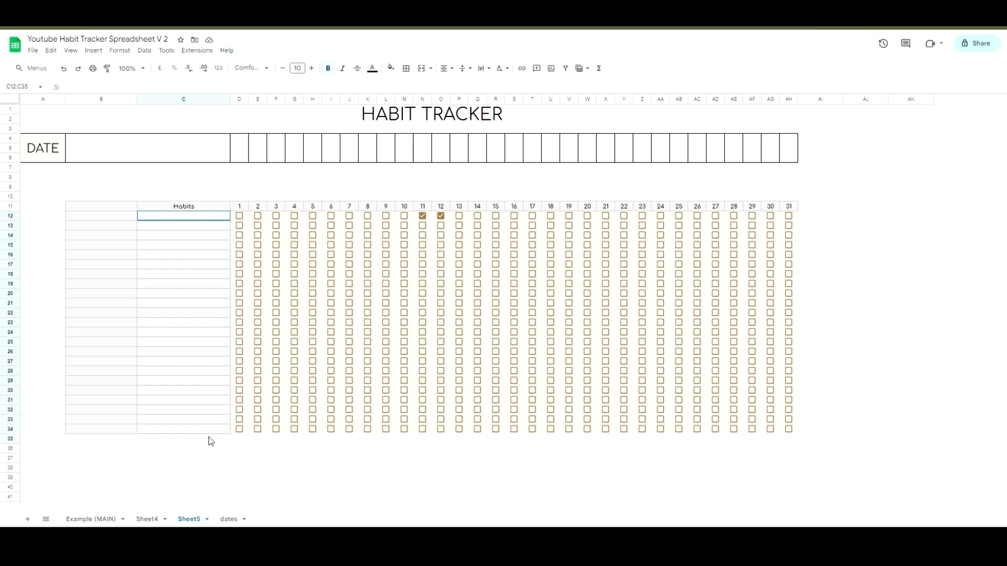
pyautogui.click(390, 68)
pyautogui.click(412, 214)
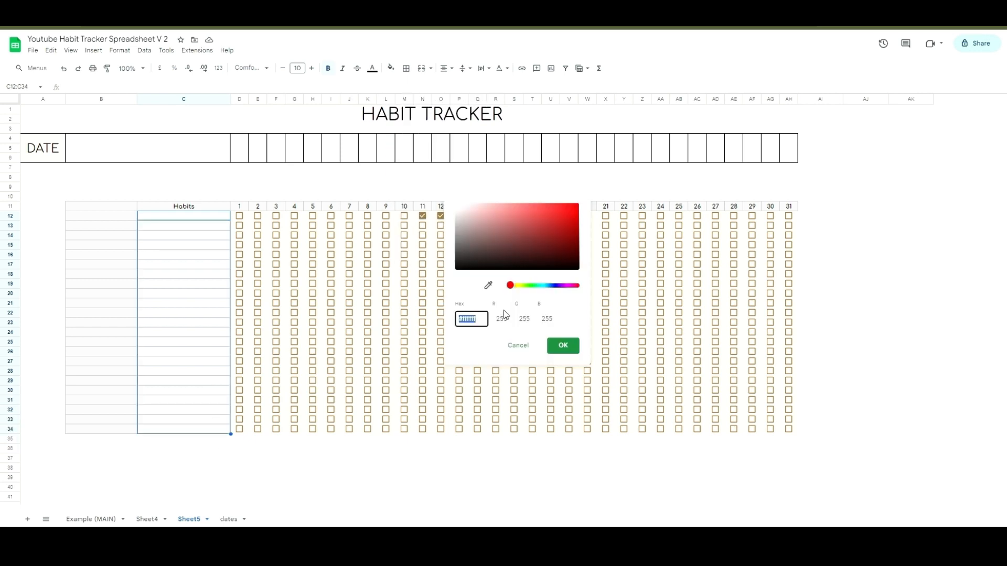
pyautogui.click(518, 345)
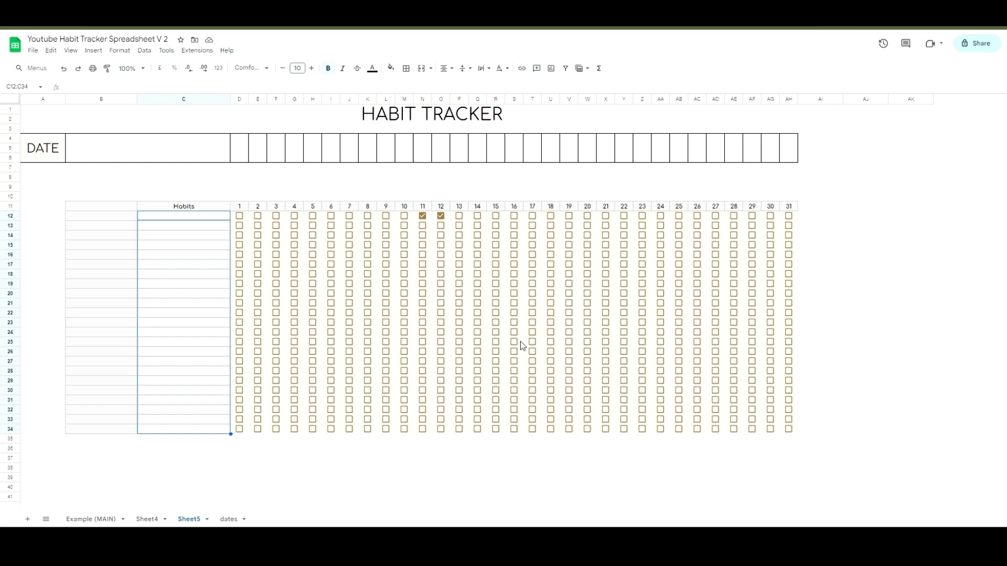
pyautogui.click(390, 69)
pyautogui.click(402, 215)
pyautogui.click(881, 344)
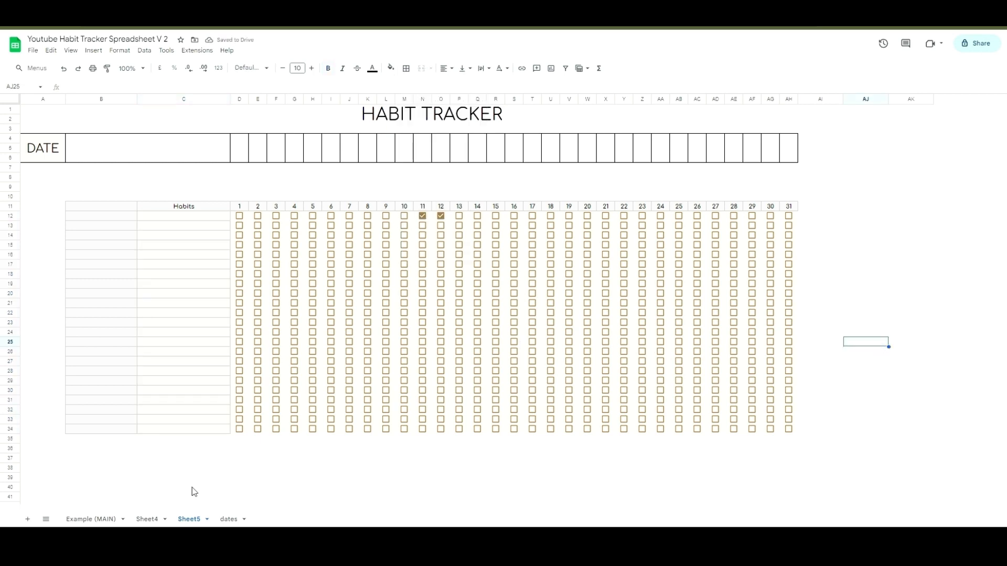
# Step: Examine the data validation rules applied to the date cell B4 on Sheet4, then return to Sheet5
pyautogui.click(149, 519)
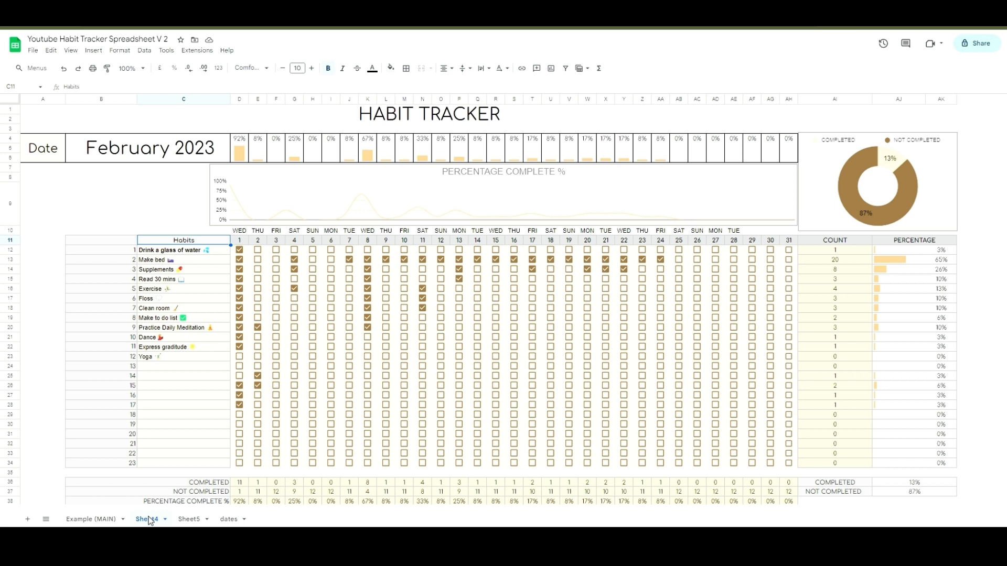
pyautogui.click(196, 520)
pyautogui.click(204, 144)
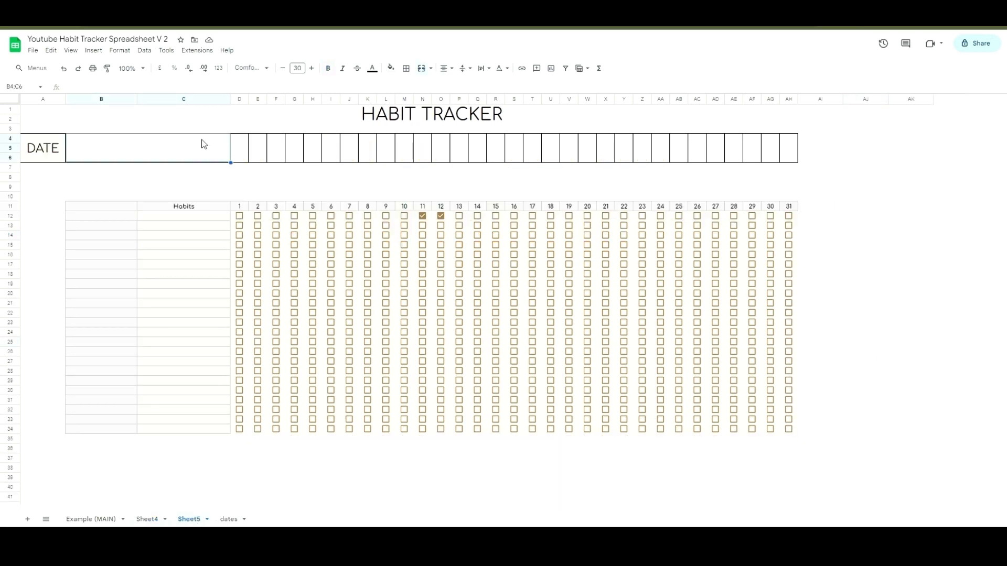
pyautogui.click(152, 519)
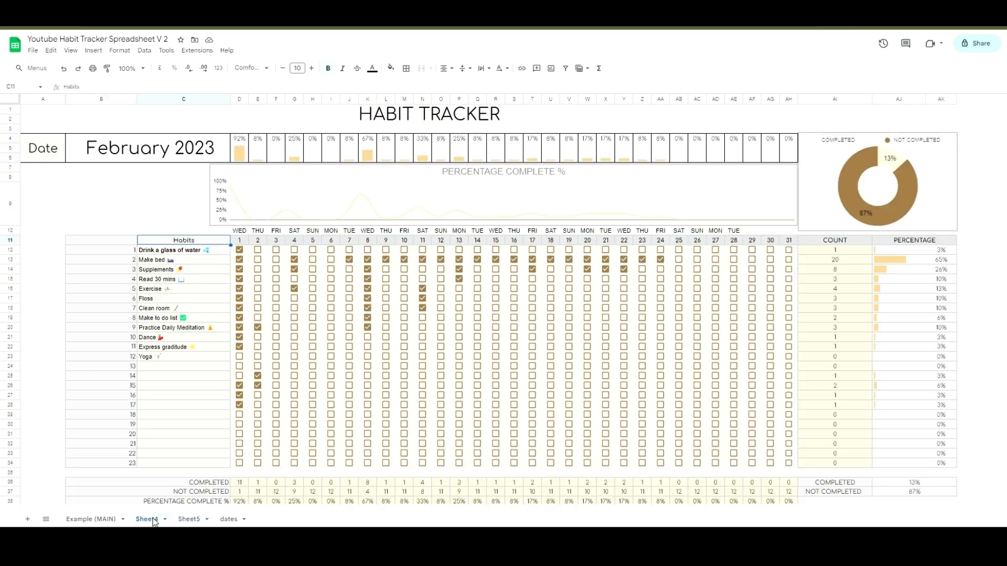
pyautogui.rightClick(181, 144)
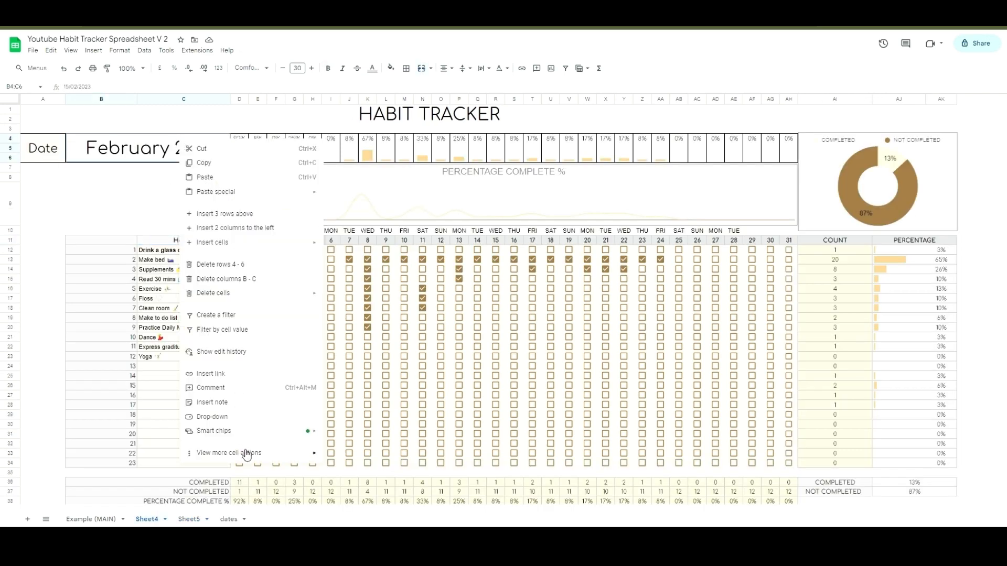
pyautogui.moveTo(248, 455)
pyautogui.click(367, 370)
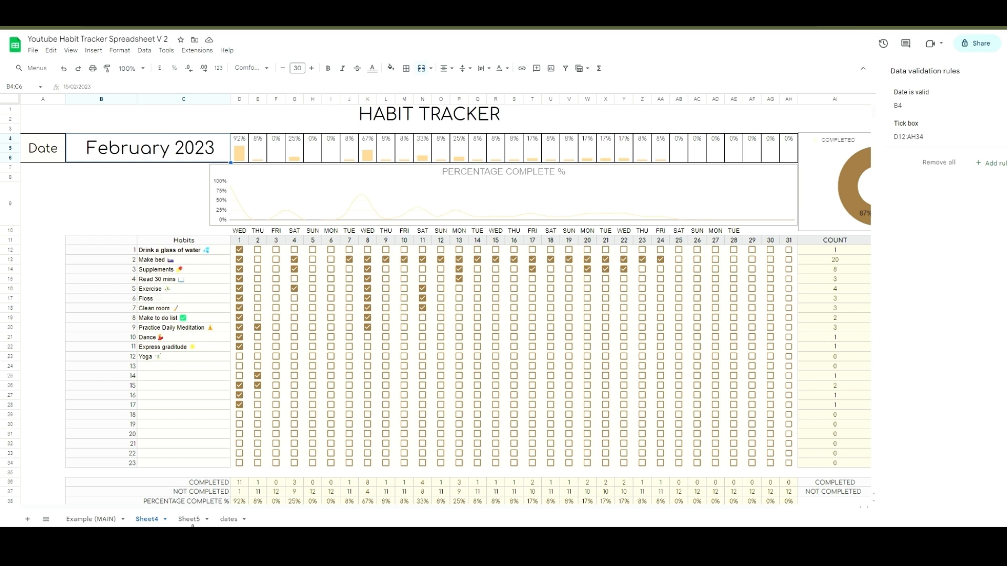
pyautogui.click(188, 519)
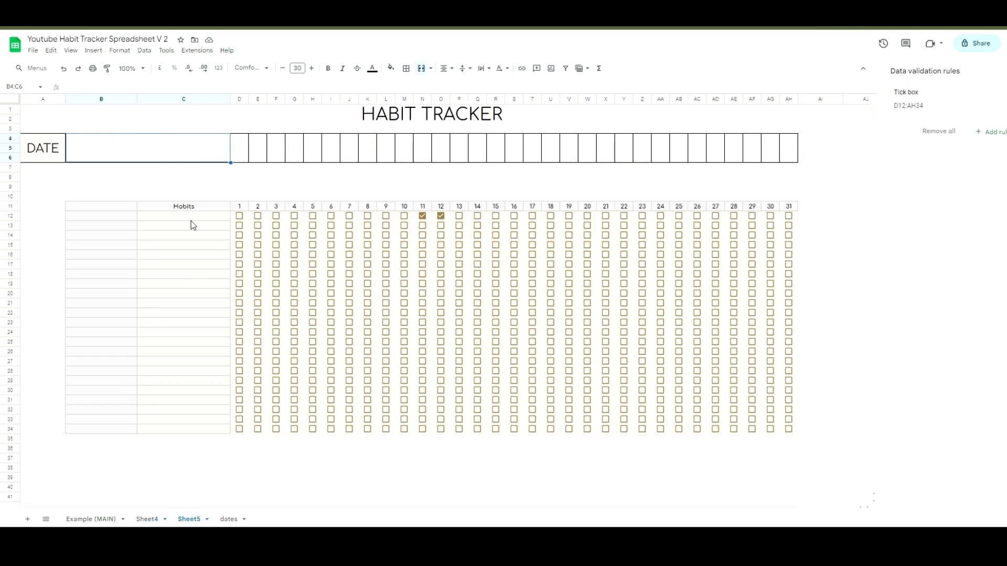
# Step: Add a data validation rule to Sheet5's date cell B4:C6 with the criteria "Is valid date"
pyautogui.click(821, 188)
pyautogui.click(206, 153)
pyautogui.rightClick(206, 153)
pyautogui.moveTo(280, 468)
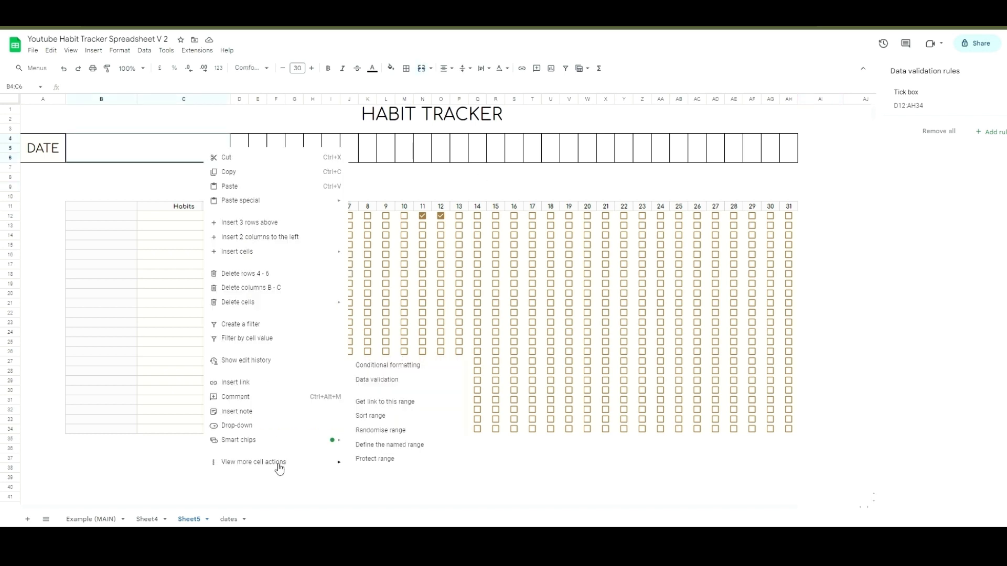
pyautogui.click(423, 382)
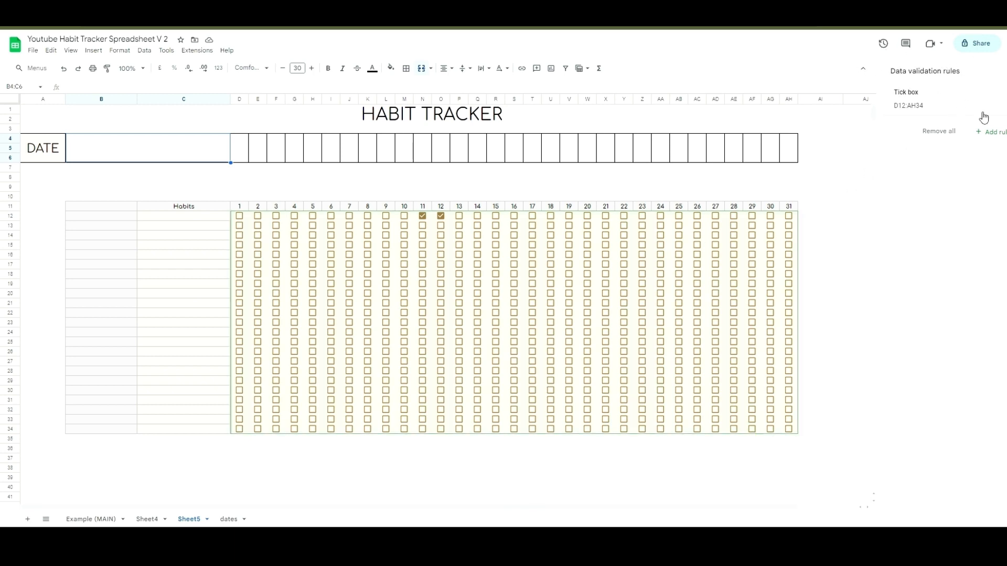
pyautogui.click(1001, 132)
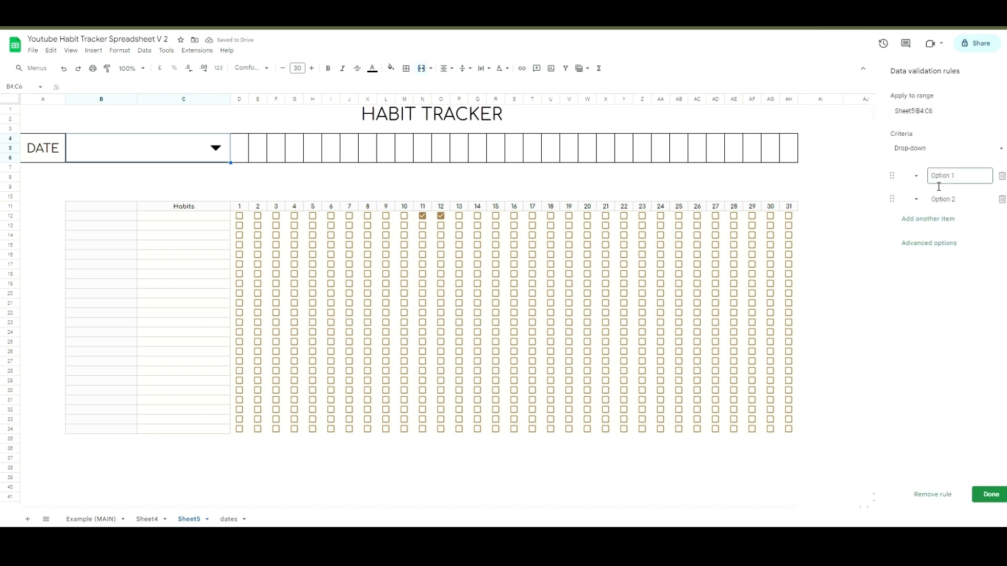
pyautogui.click(1000, 148)
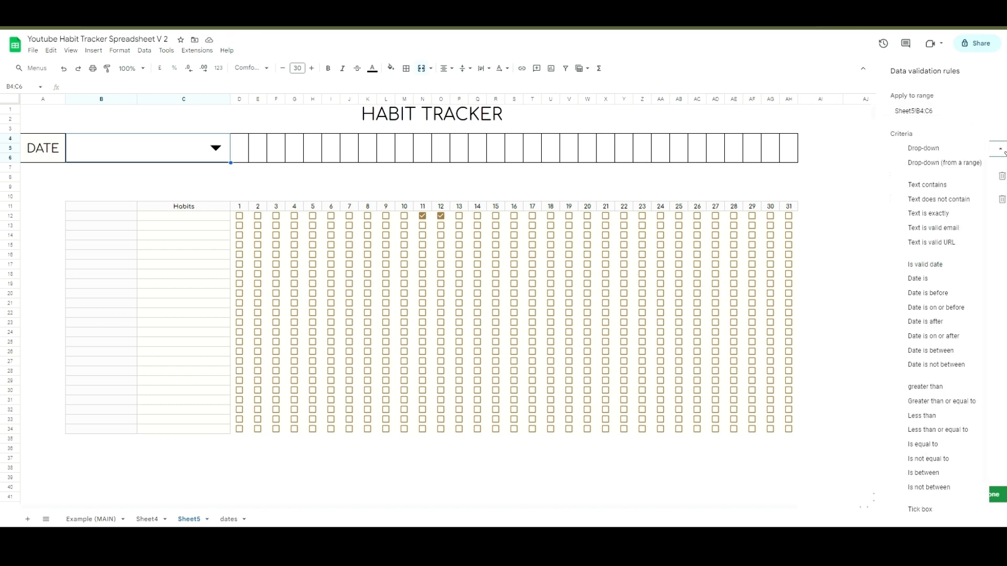
pyautogui.click(955, 268)
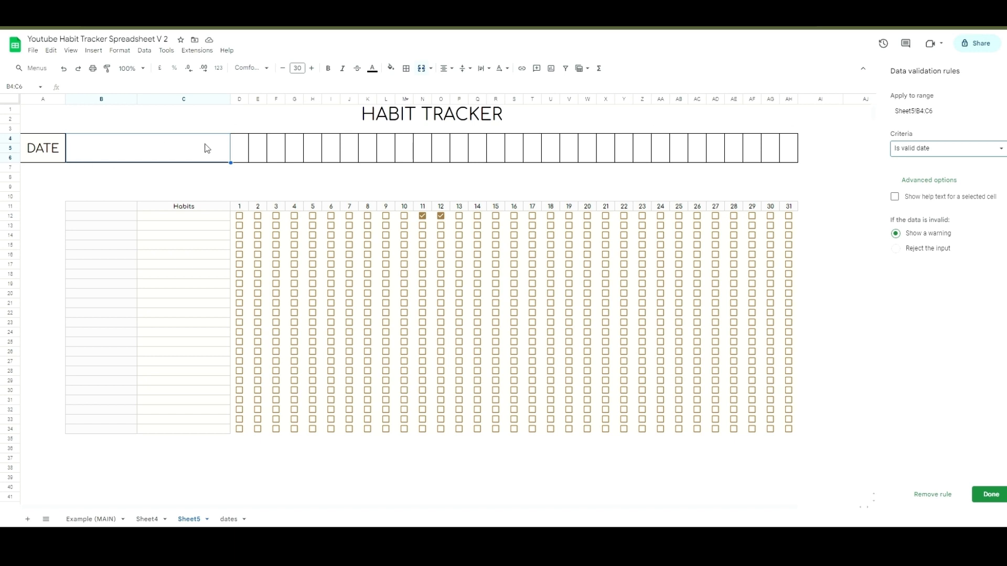
pyautogui.click(986, 496)
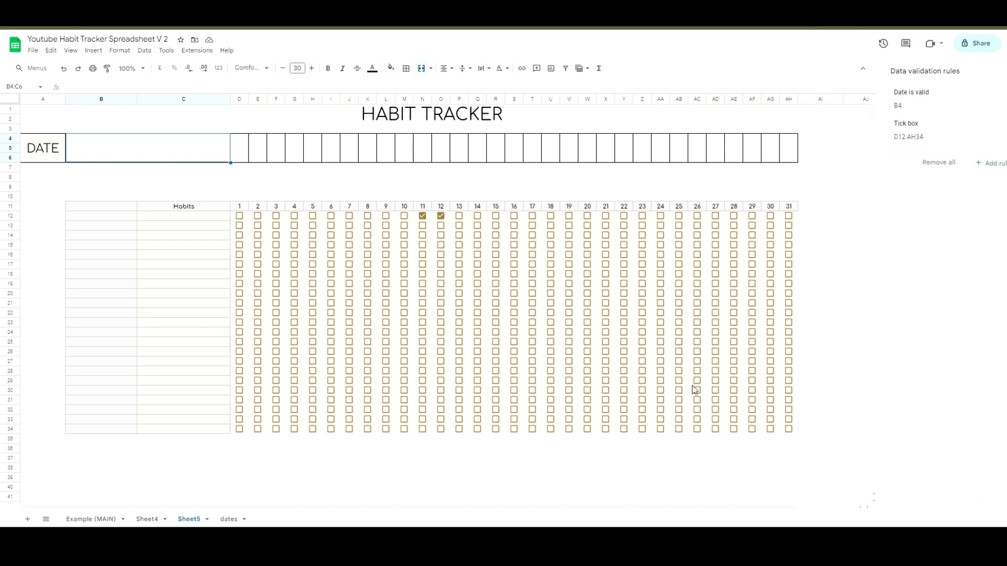
# Step: Enter 17/11/2023 in Sheet5's date cell and apply the custom month-and-year date format shown as "August 1930"
pyautogui.doubleClick(210, 156)
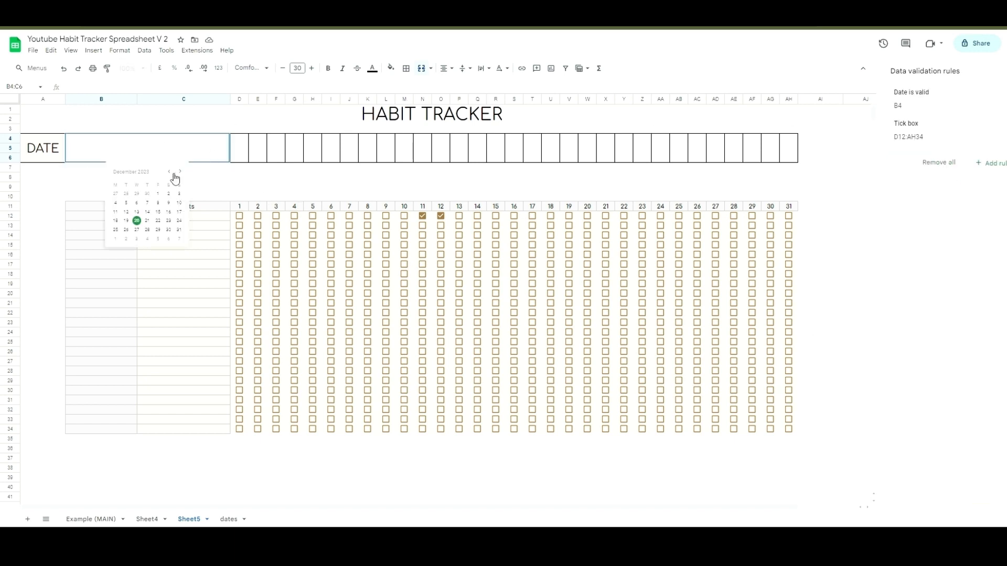
pyautogui.click(158, 212)
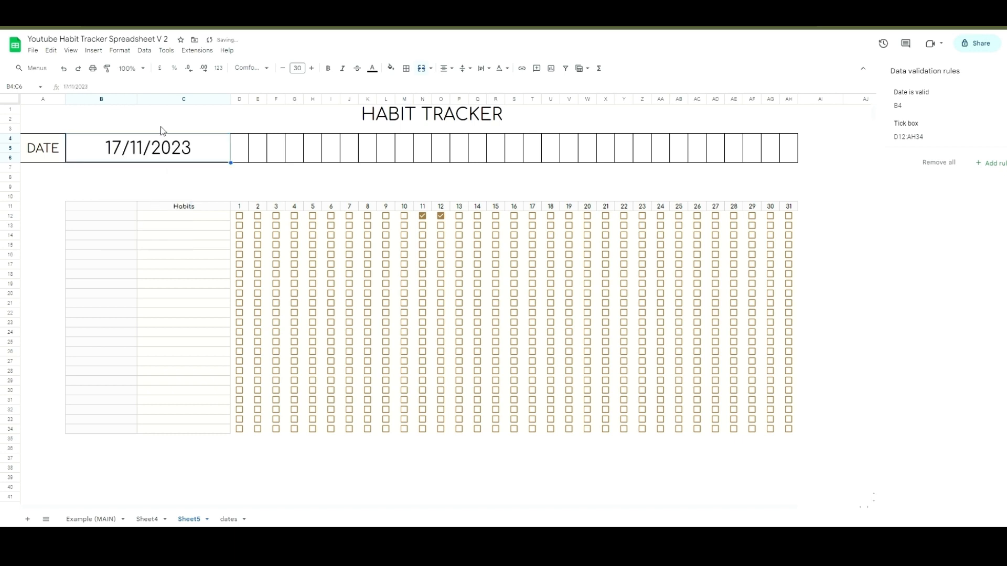
pyautogui.click(149, 519)
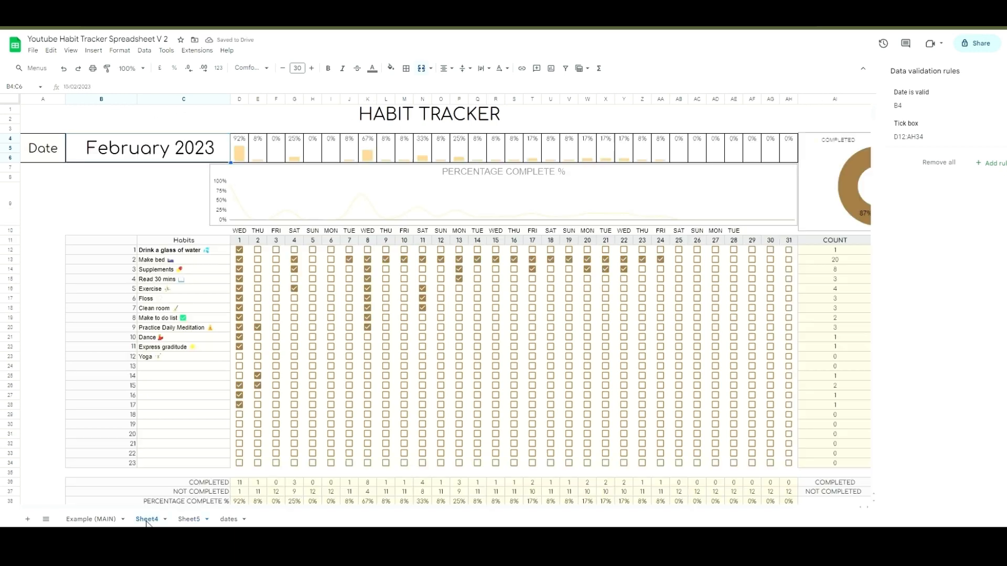
pyautogui.click(195, 519)
pyautogui.click(124, 51)
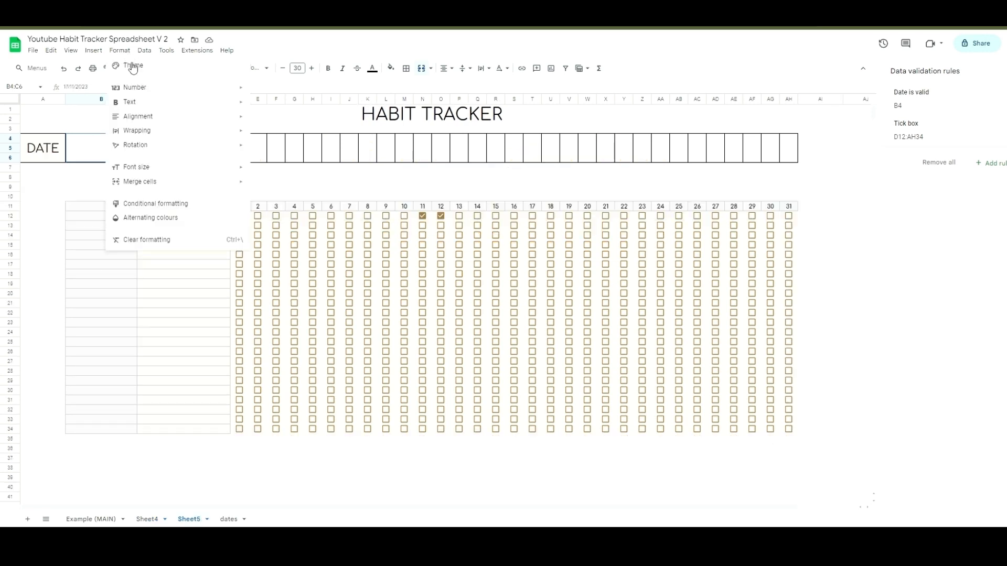
pyautogui.moveTo(140, 87)
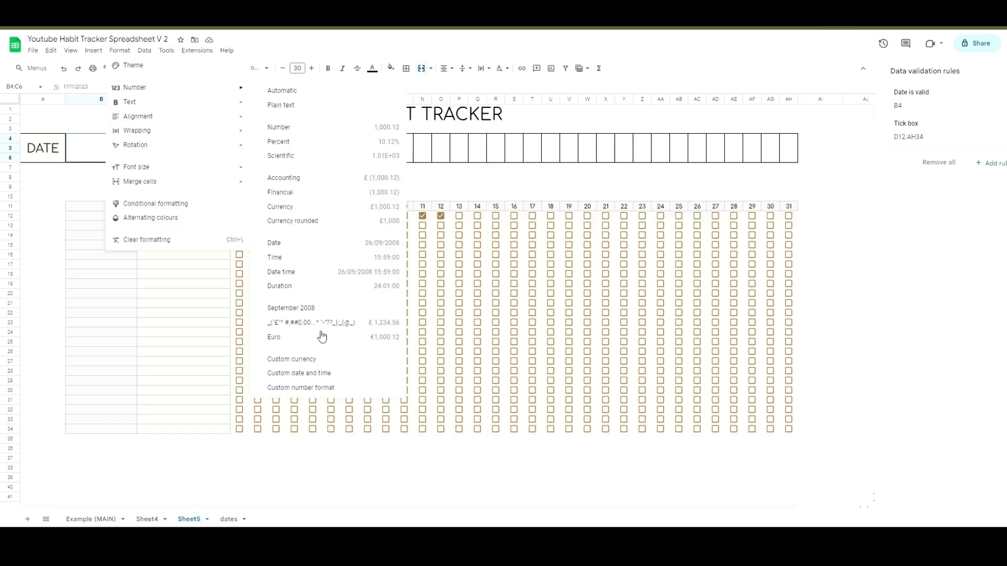
pyautogui.click(331, 374)
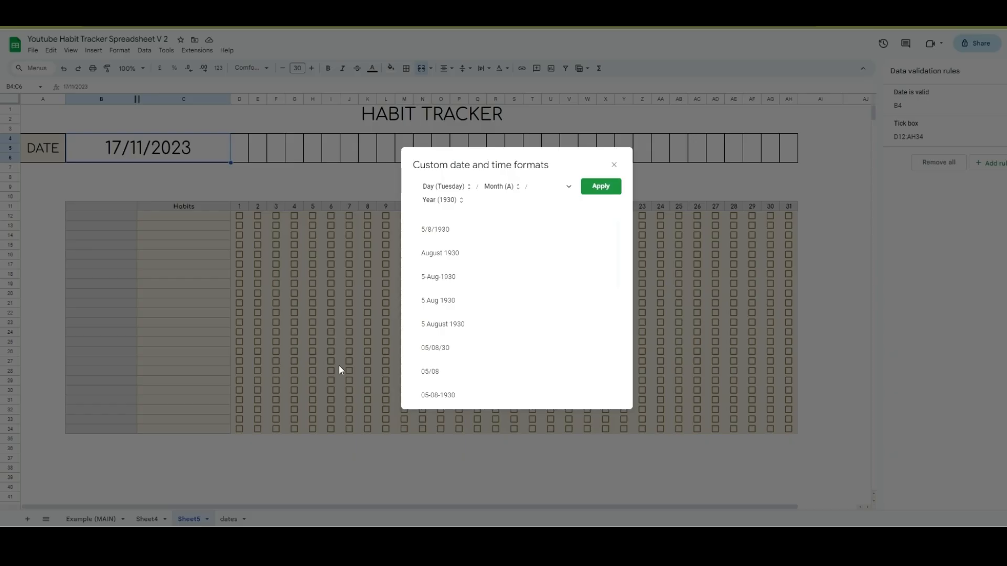
pyautogui.click(460, 256)
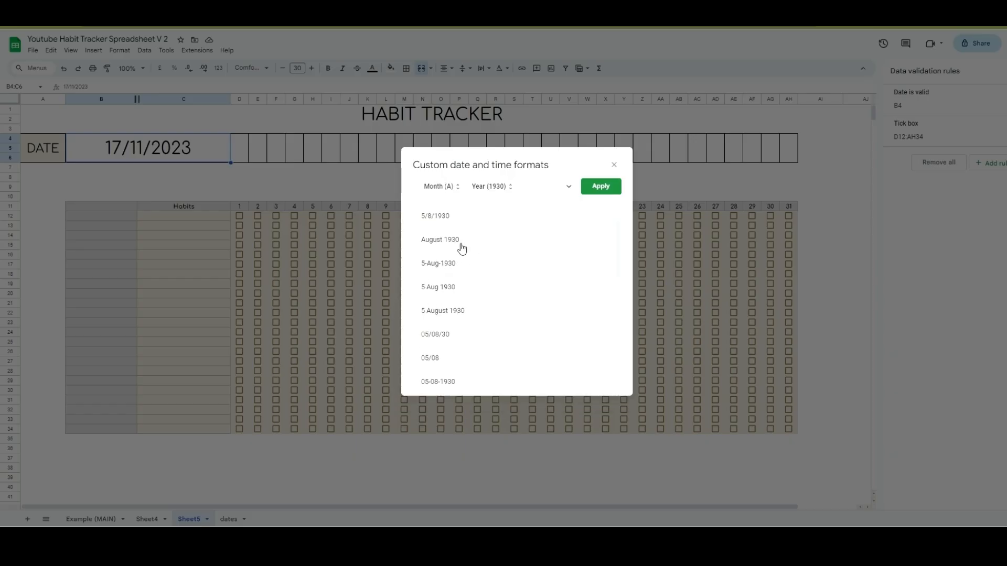
pyautogui.click(598, 187)
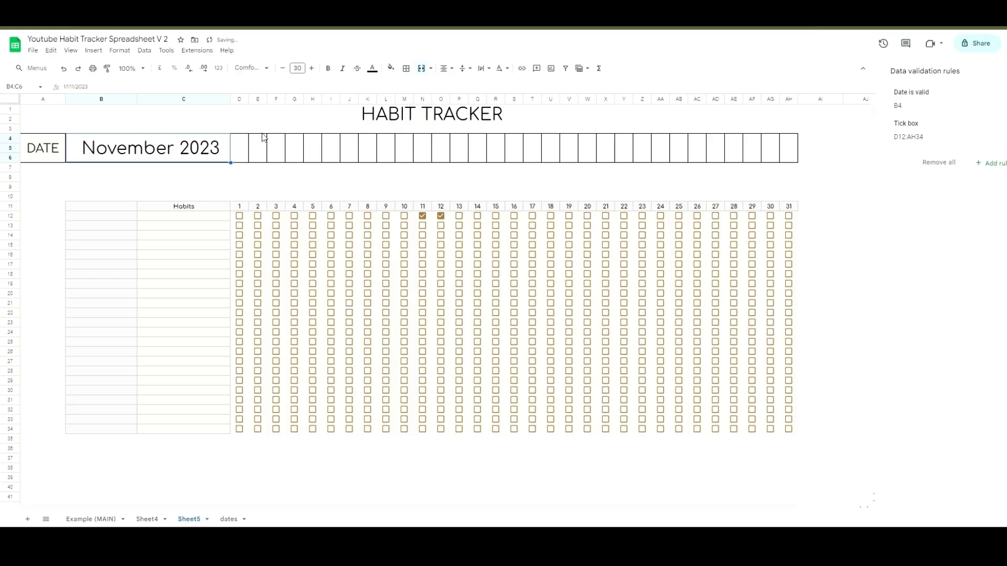
# Step: Change the date in Sheet5's date cell to 18/08/2023 using the calendar picker
pyautogui.doubleClick(193, 148)
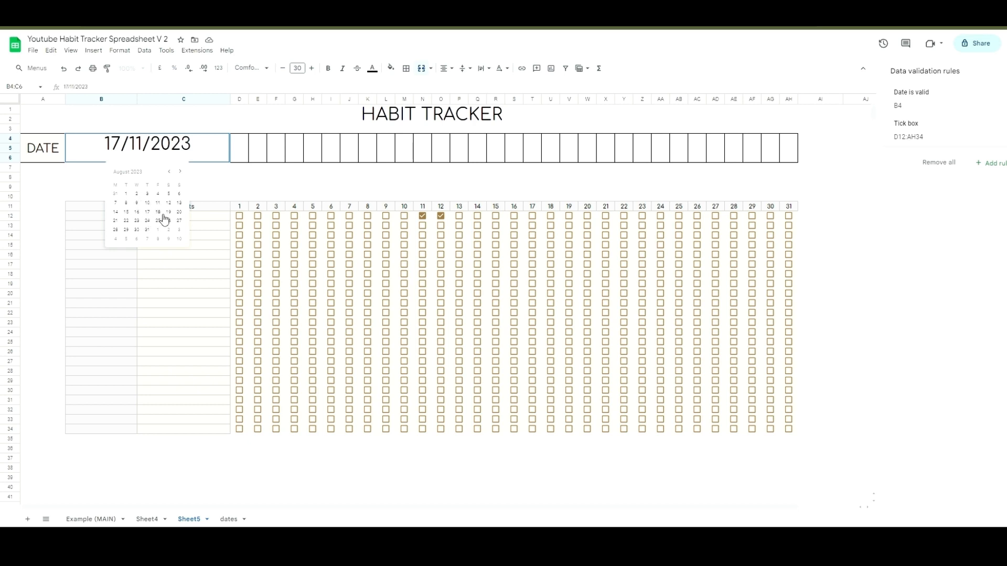
pyautogui.click(161, 215)
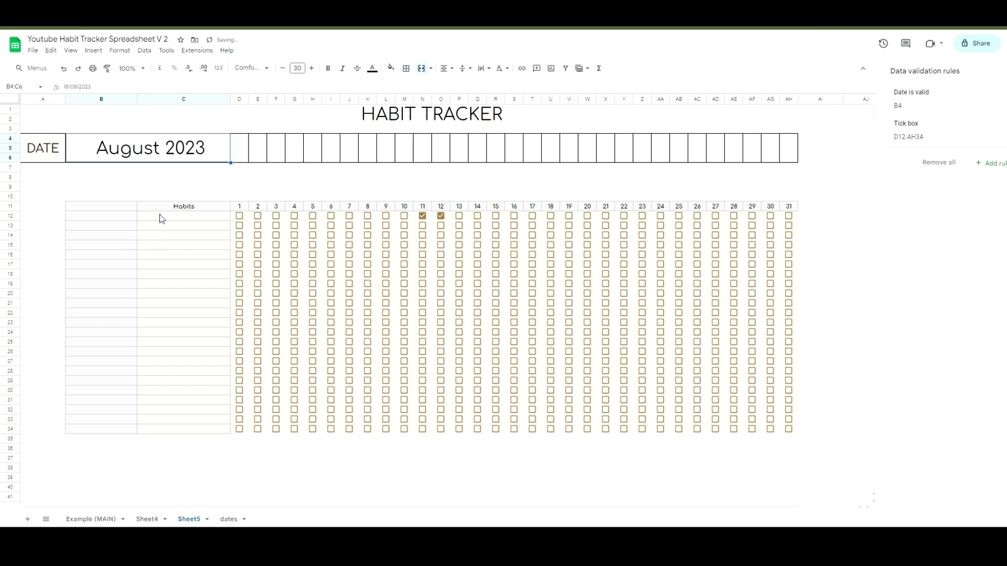
pyautogui.click(195, 178)
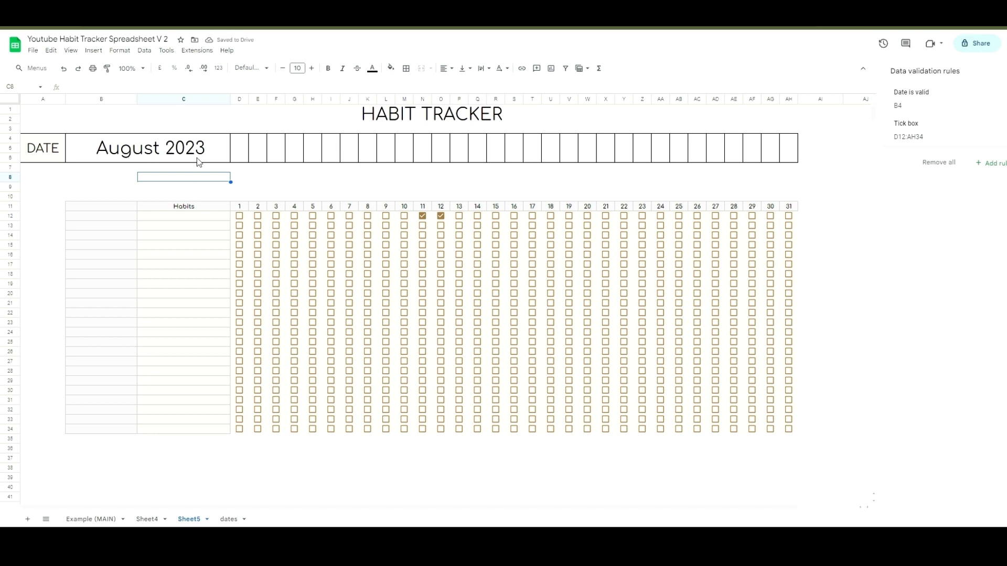
pyautogui.click(126, 187)
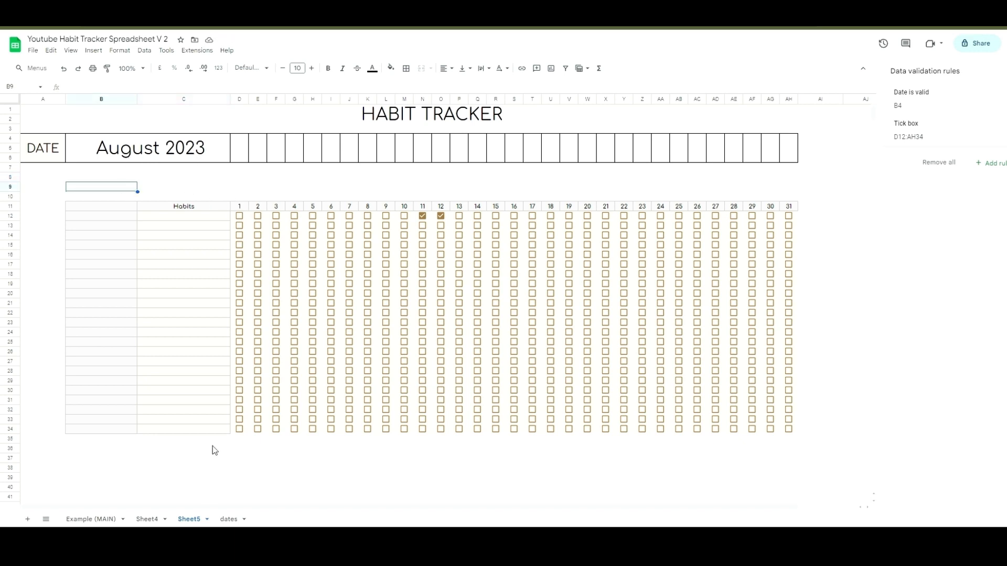
# Step: Copy the full weekday formula from cell D10 on Sheet4, above day 1
pyautogui.click(149, 519)
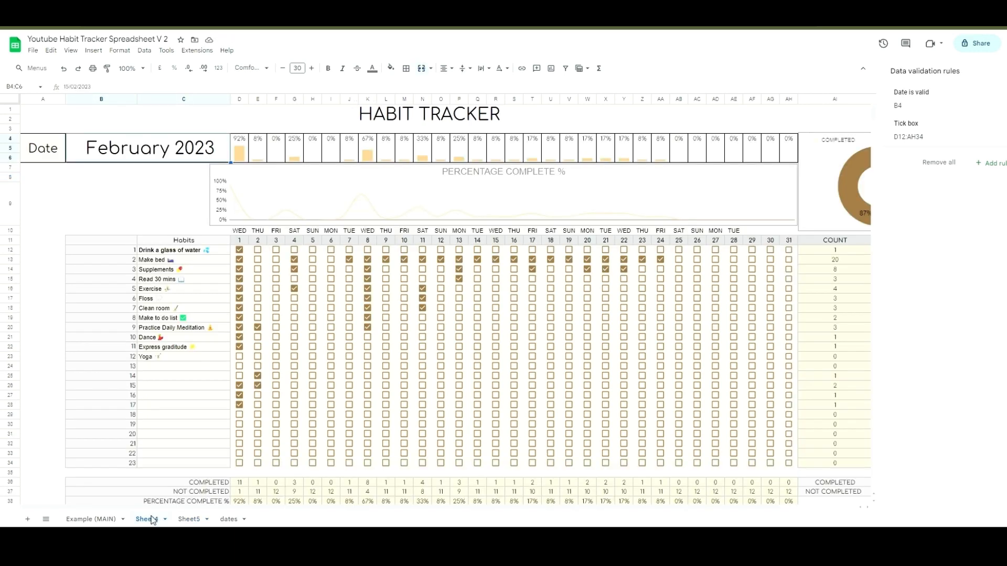
pyautogui.click(246, 231)
pyautogui.moveTo(258, 231); pyautogui.dragTo(284, 233)
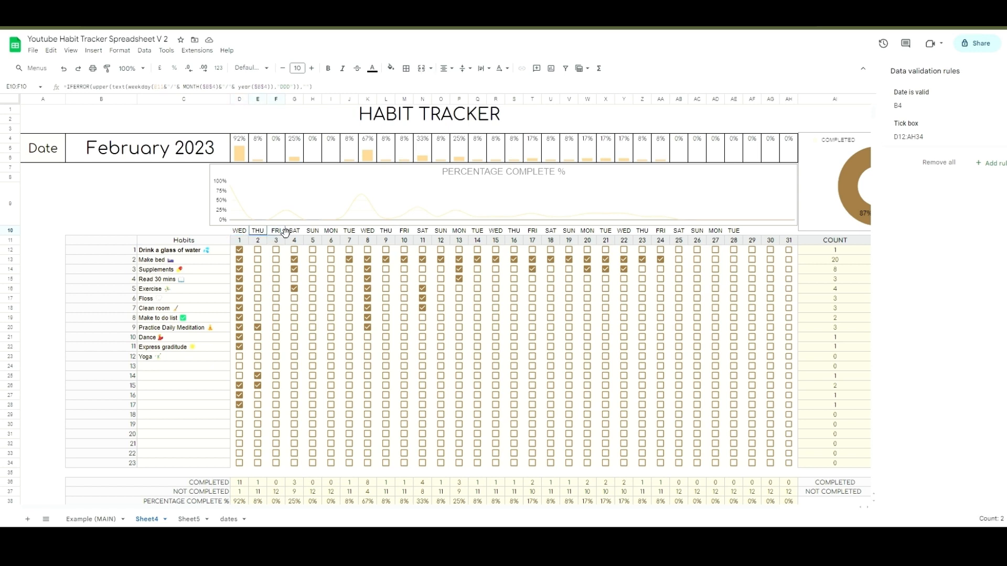
pyautogui.click(239, 231)
pyautogui.moveTo(320, 88); pyautogui.dragTo(68, 109)
pyautogui.moveTo(322, 86); pyautogui.dragTo(83, 94)
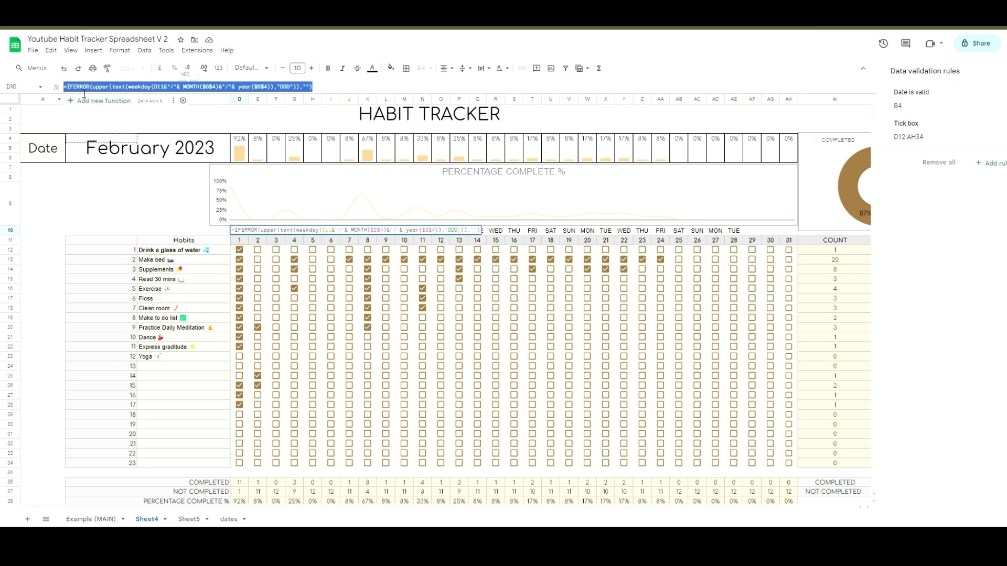
pyautogui.click(85, 90)
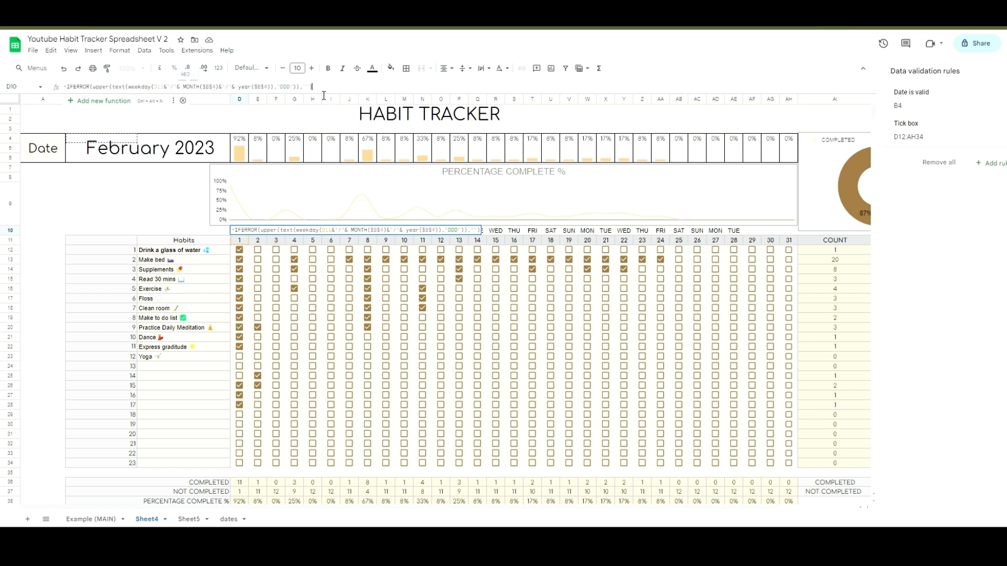
pyautogui.moveTo(323, 94); pyautogui.dragTo(75, 95)
pyautogui.hotkey('ctrl', 'c')
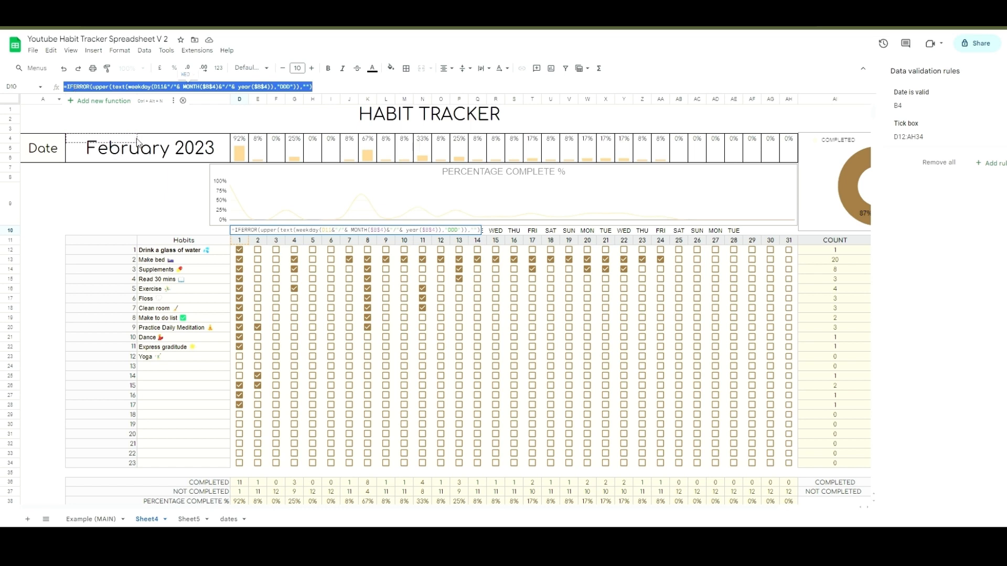
pyautogui.click(156, 210)
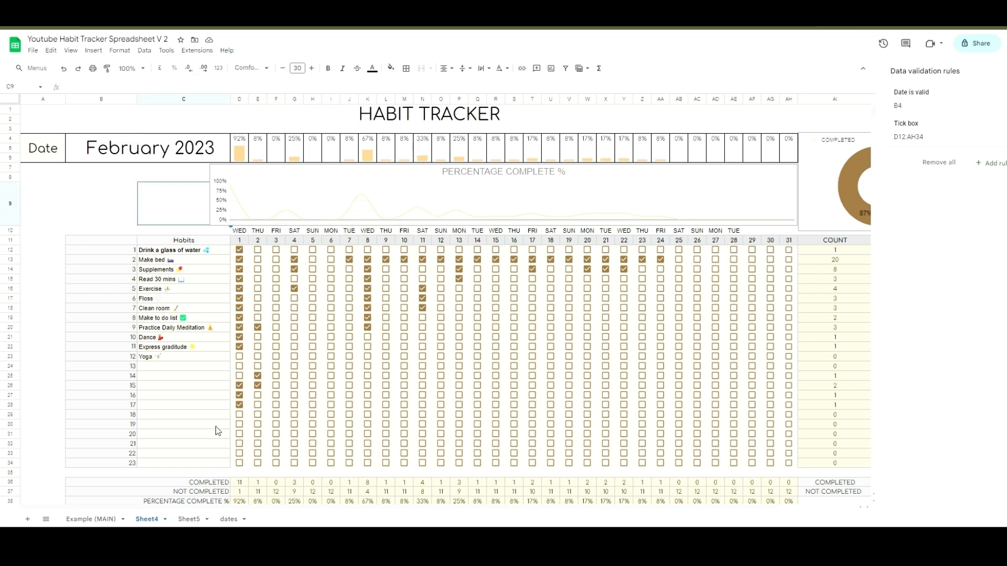
# Step: Enter the copied formula =IFERROR(upper(text(weekday(D11&"/"& MONTH($B$4)&"/"& year($B$4)),"DDD")),"") in cell D10 on Sheet5
pyautogui.click(189, 519)
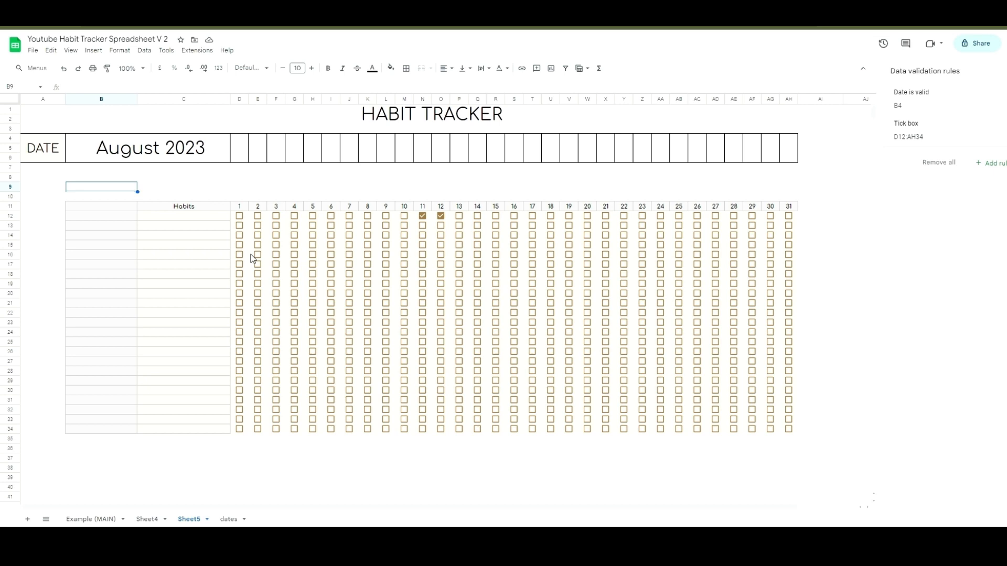
pyautogui.click(241, 197)
pyautogui.hotkey('ctrl', 'v')
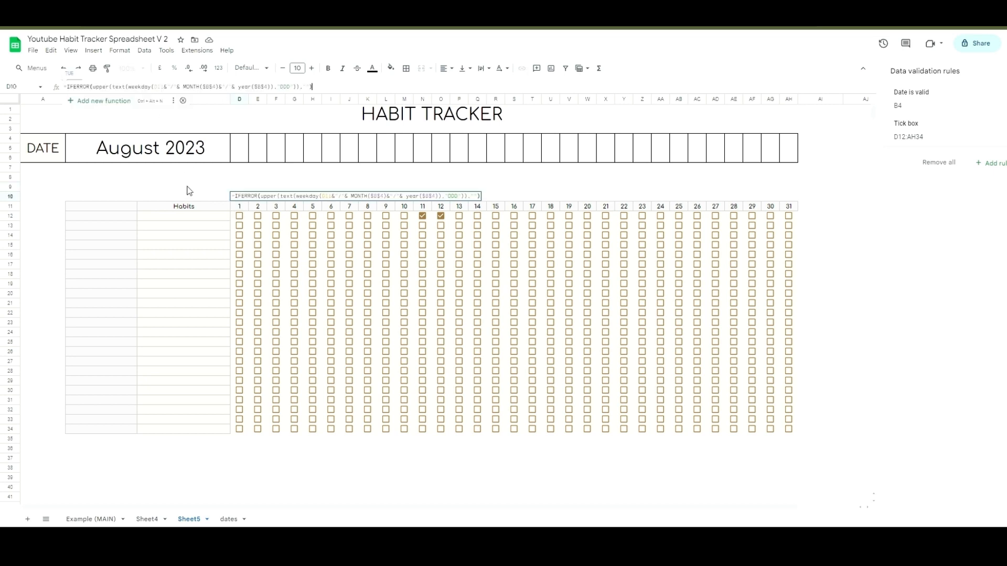
pyautogui.press('Return')
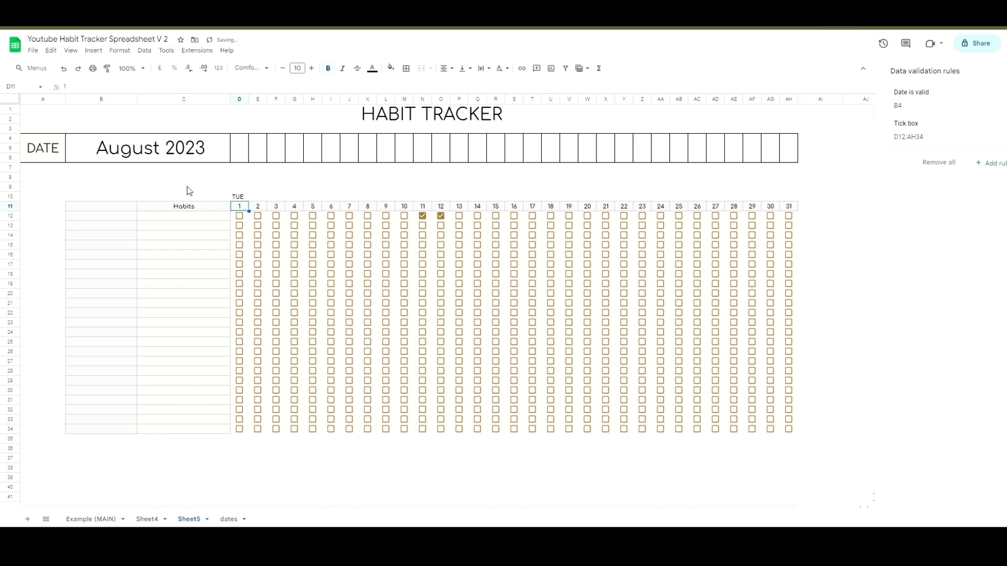
# Step: Check the weekday of the first of August 2023 in the date cell's calendar against the label in D10
pyautogui.click(186, 160)
pyautogui.doubleClick(185, 160)
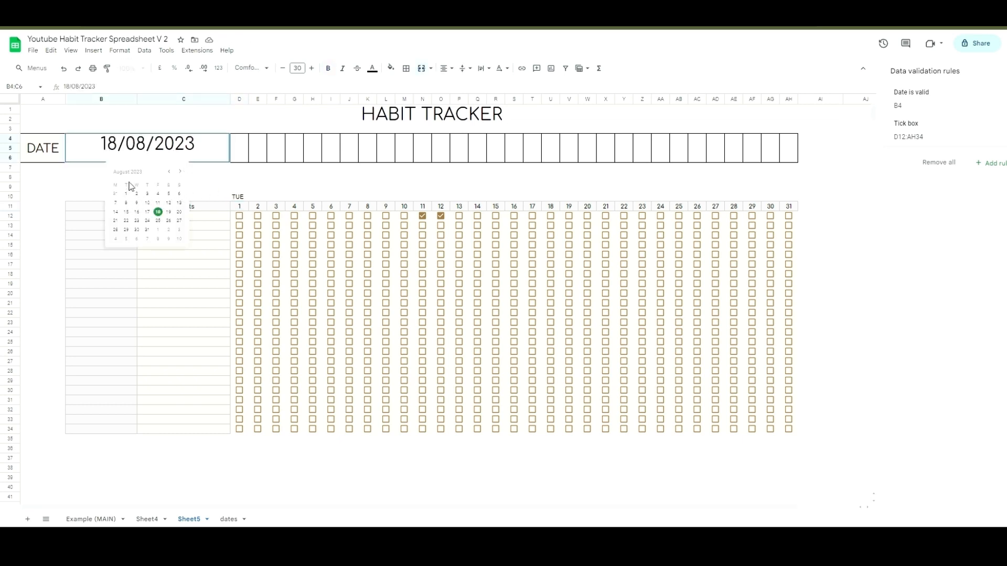
pyautogui.click(252, 179)
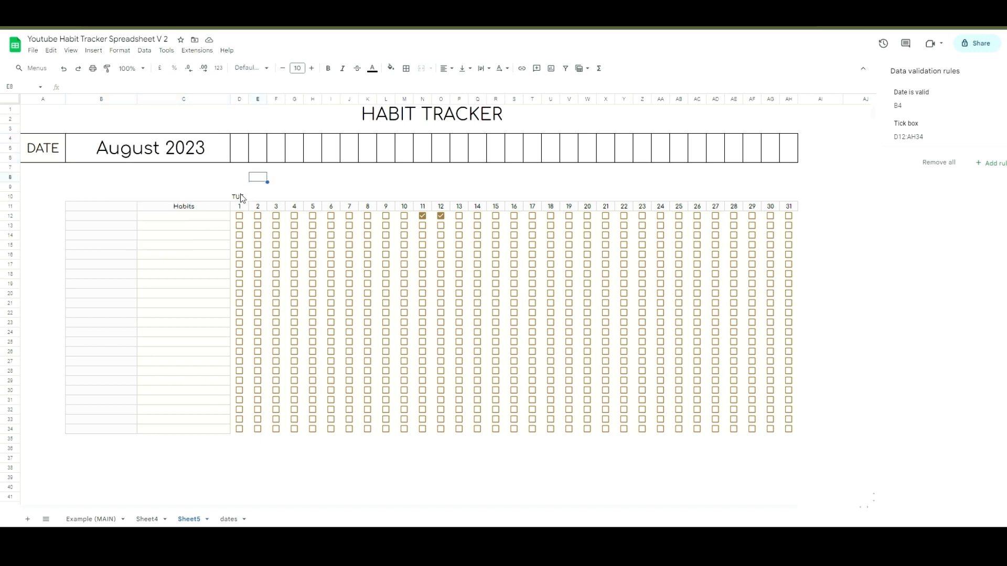
# Step: Examine the IFERROR and upper functions in cell D10's weekday formula, along with the empty-text value used for errors
pyautogui.doubleClick(238, 198)
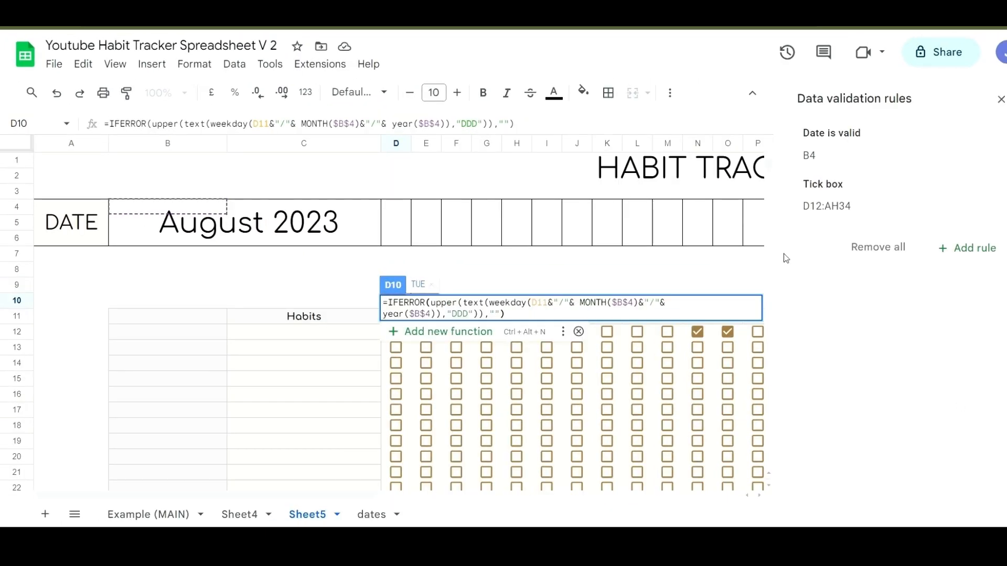
pyautogui.doubleClick(116, 126)
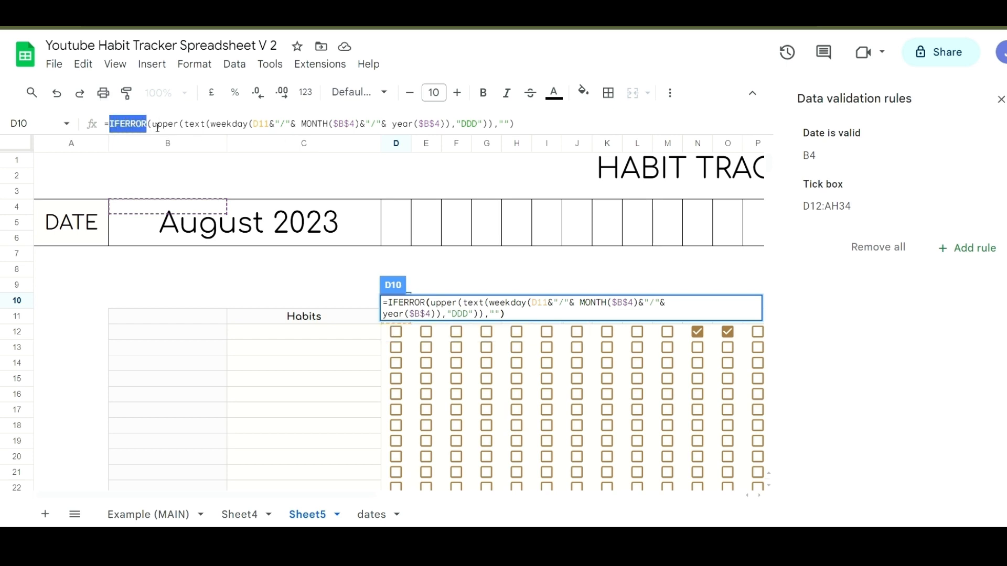
pyautogui.moveTo(152, 125); pyautogui.dragTo(514, 127)
pyautogui.click(512, 130)
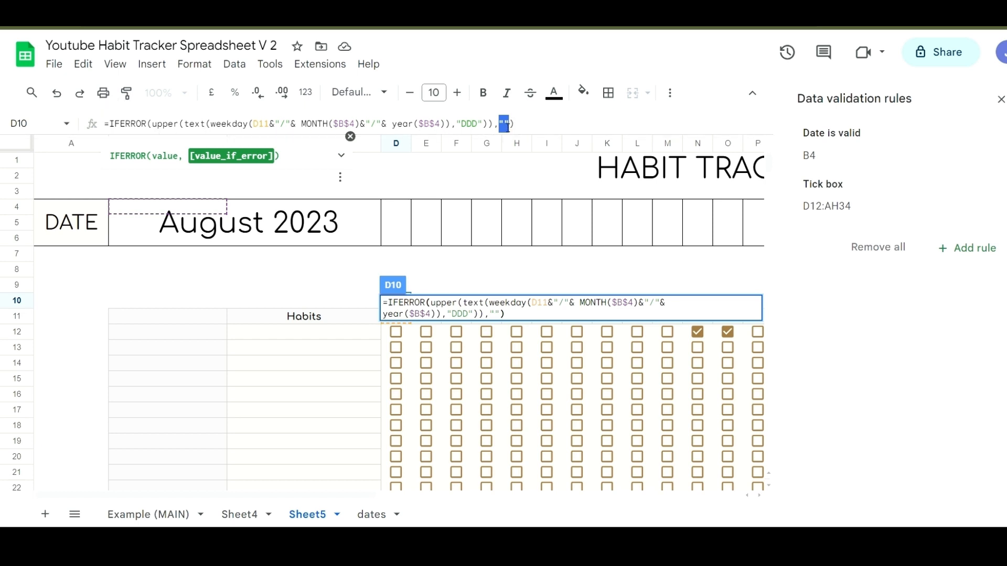
pyautogui.click(494, 131)
pyautogui.moveTo(493, 130); pyautogui.dragTo(157, 134)
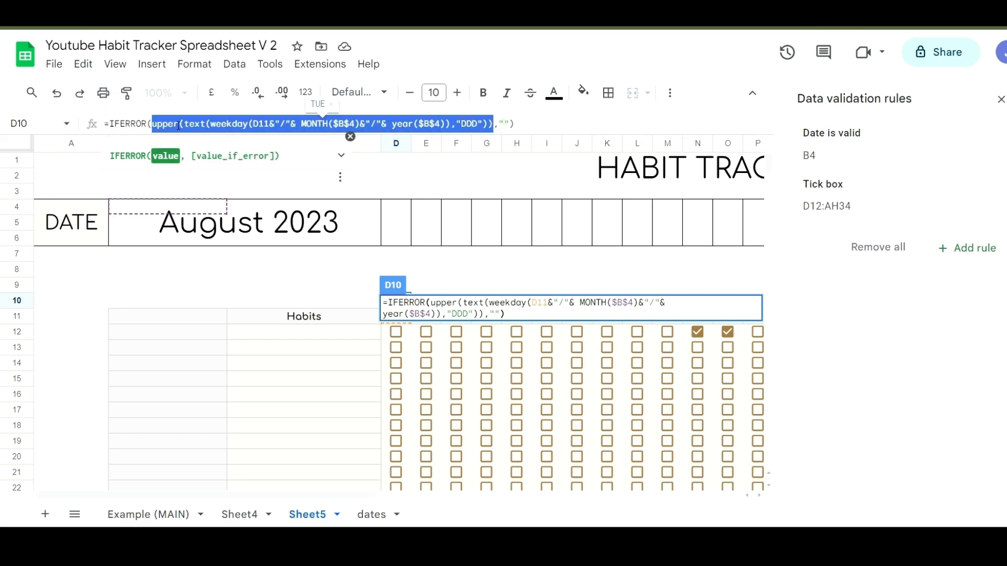
pyautogui.click(182, 125)
pyautogui.doubleClick(158, 126)
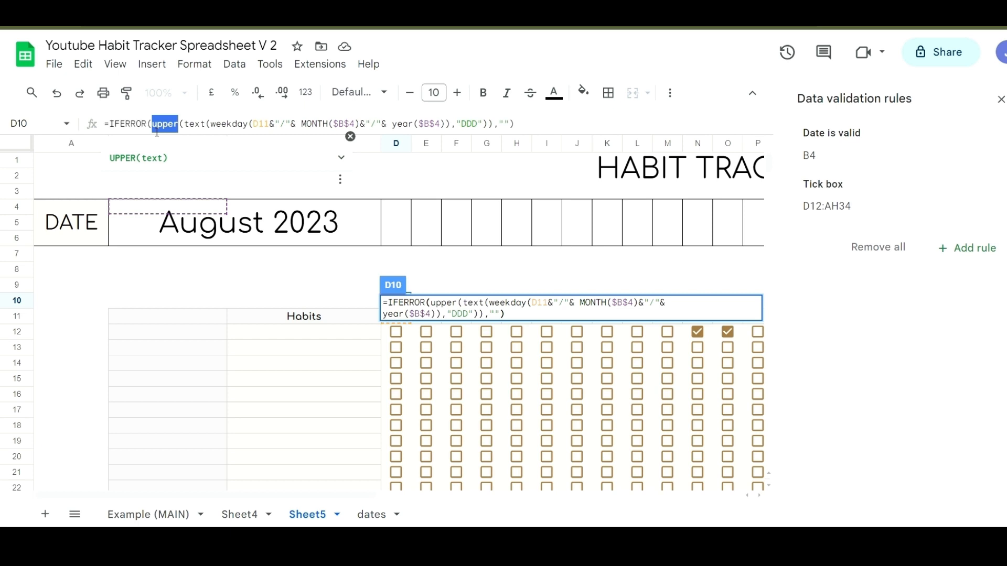
pyautogui.click(151, 125)
pyautogui.click(365, 300)
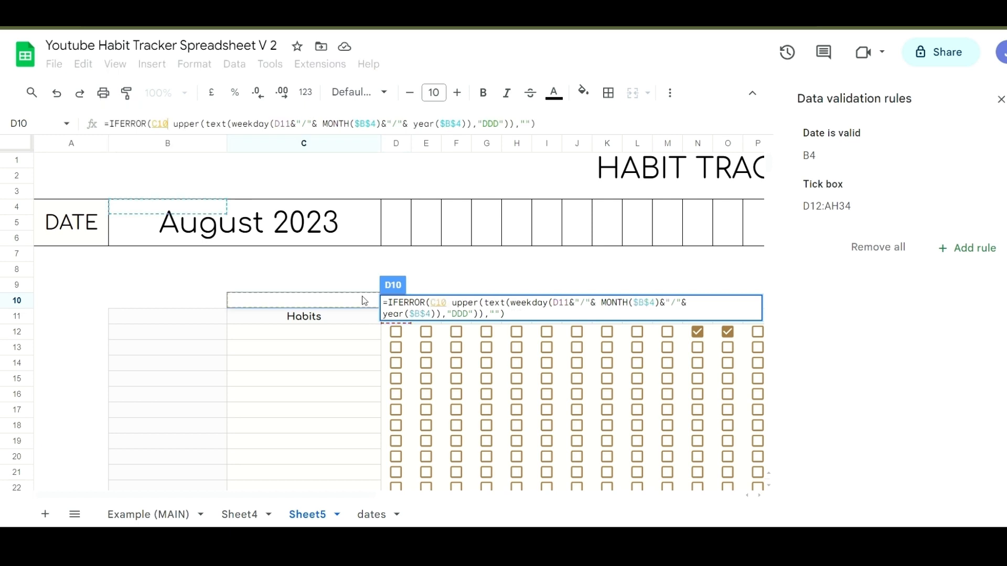
pyautogui.click(57, 93)
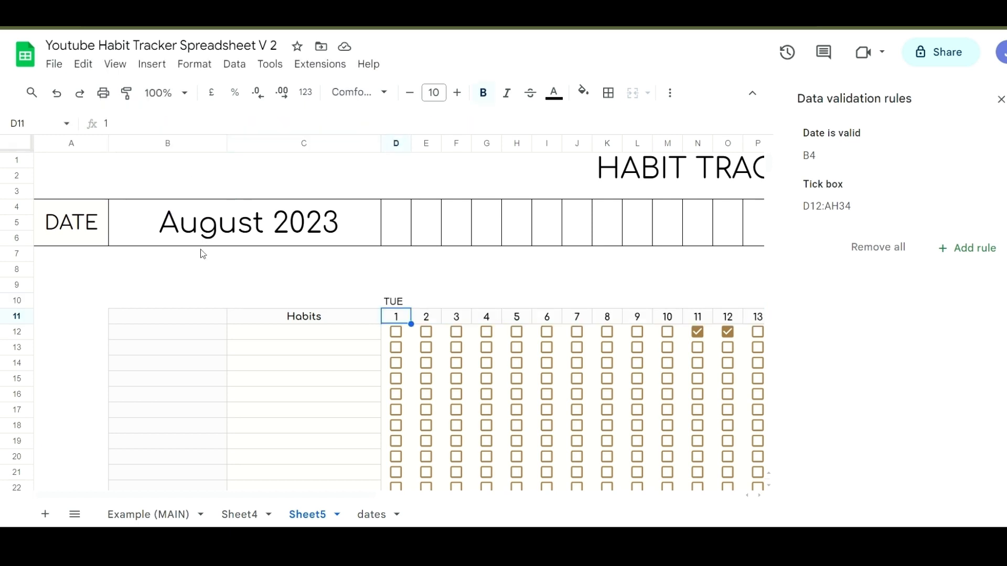
# Step: Examine the text and weekday functions and the D11 day reference in cell D10's formula
pyautogui.doubleClick(393, 306)
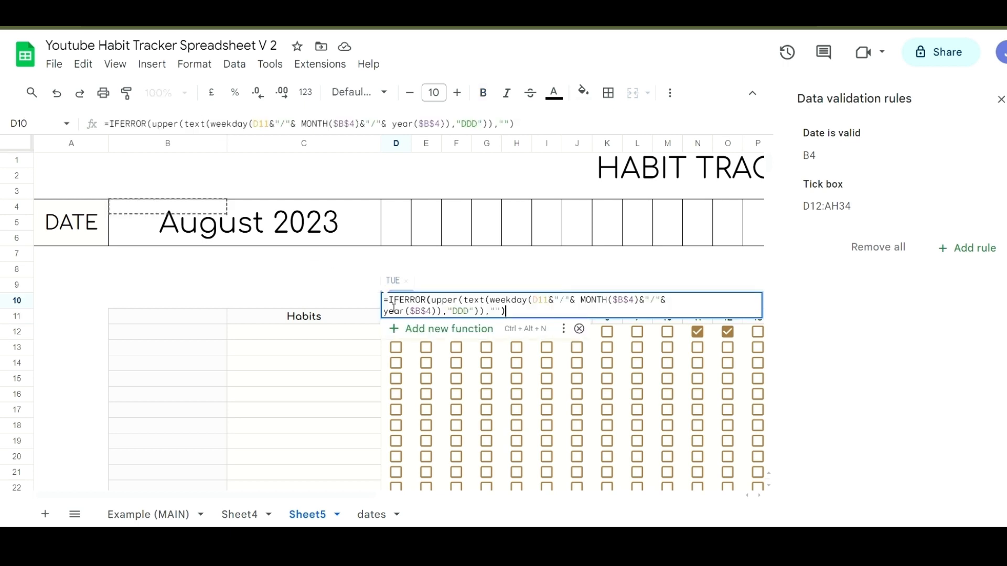
pyautogui.doubleClick(195, 125)
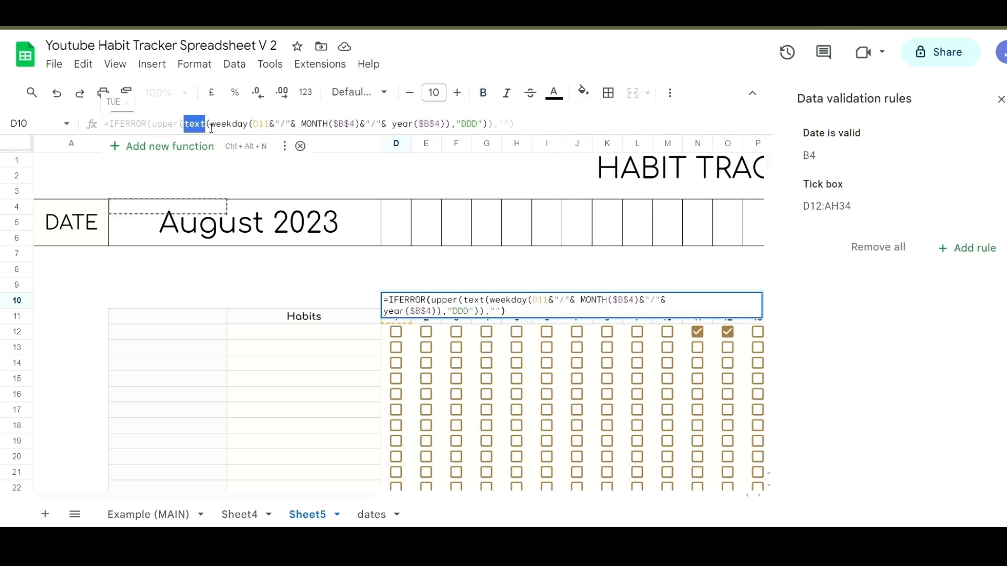
pyautogui.moveTo(210, 128); pyautogui.dragTo(252, 129)
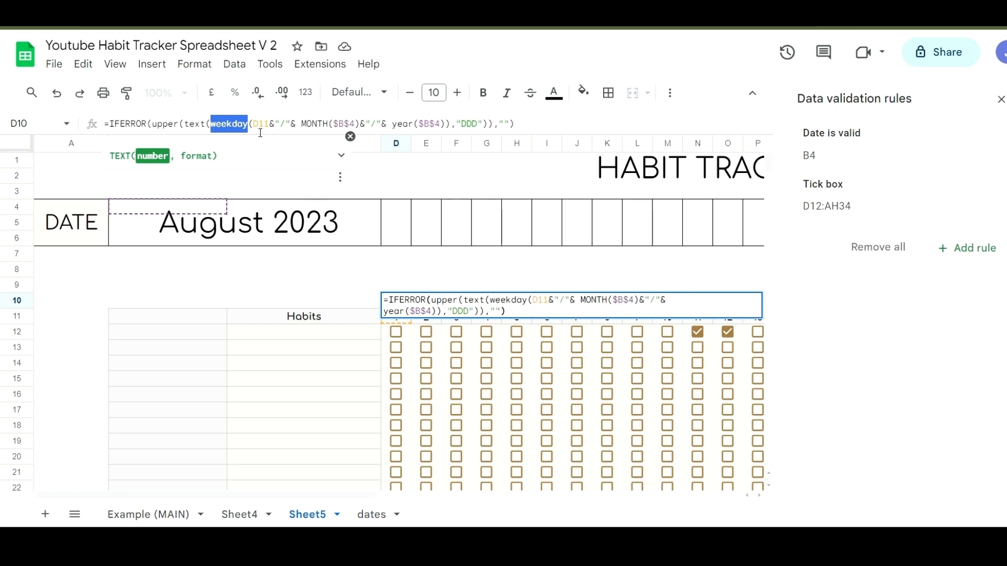
pyautogui.moveTo(254, 129); pyautogui.dragTo(269, 129)
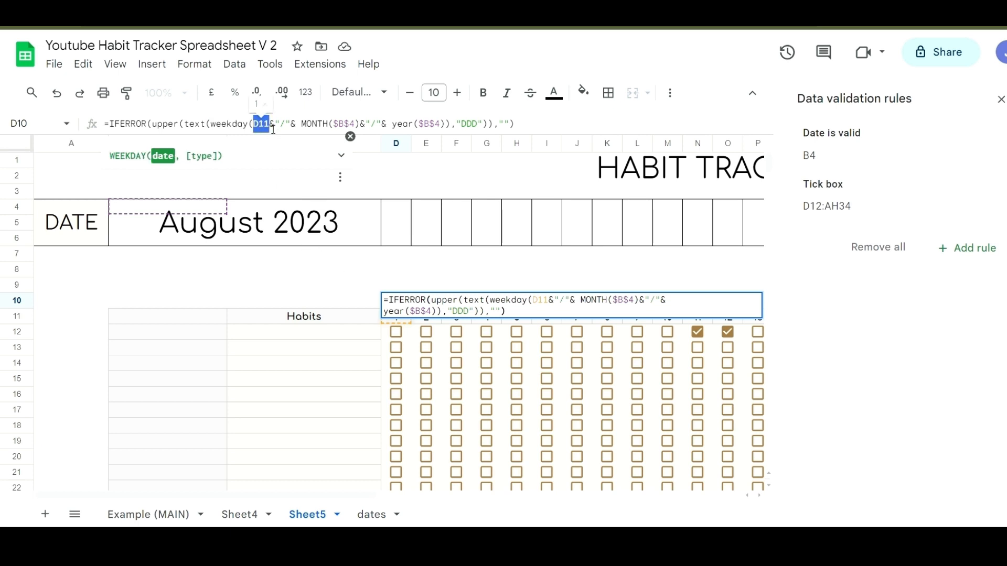
pyautogui.press('Return')
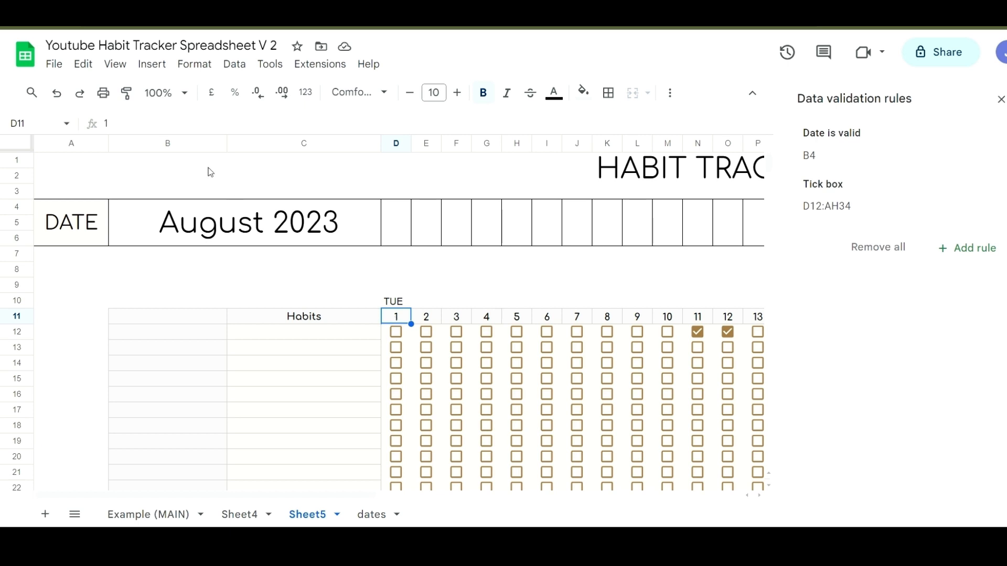
# Step: Examine the & operator, the "/" separator and the MONTH($B$4) part of cell D10's formula
pyautogui.click(392, 303)
pyautogui.doubleClick(392, 304)
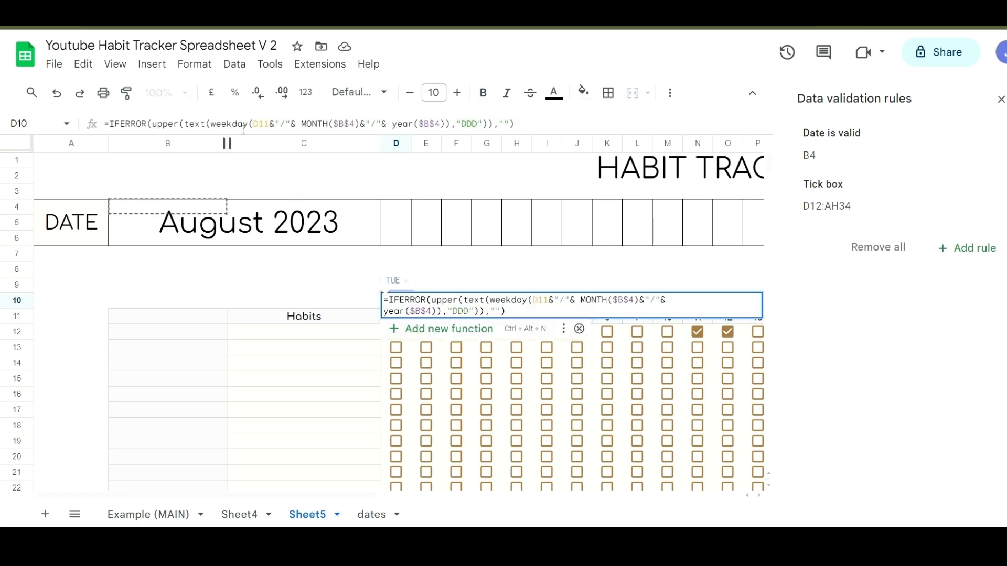
pyautogui.doubleClick(273, 124)
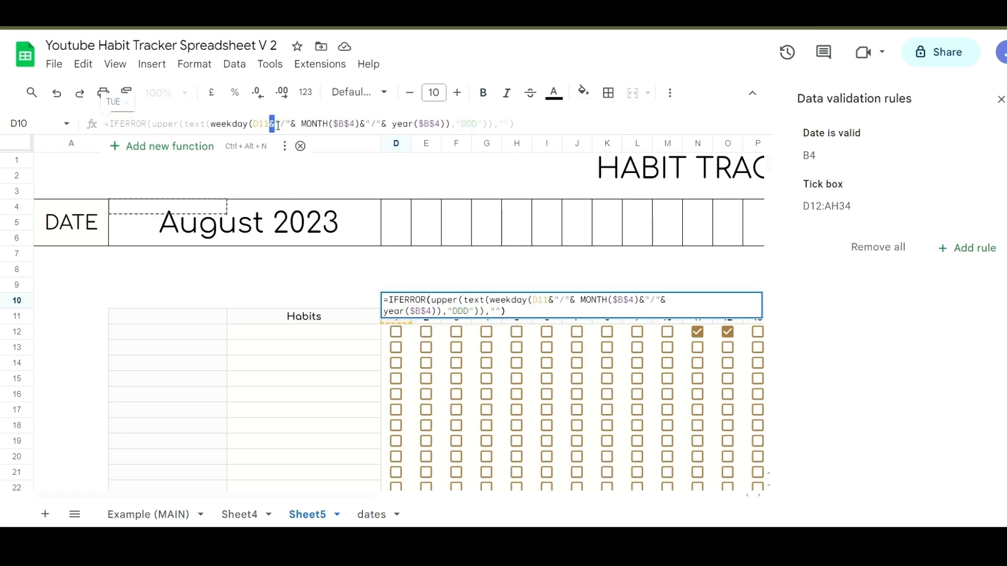
pyautogui.moveTo(275, 124); pyautogui.dragTo(293, 126)
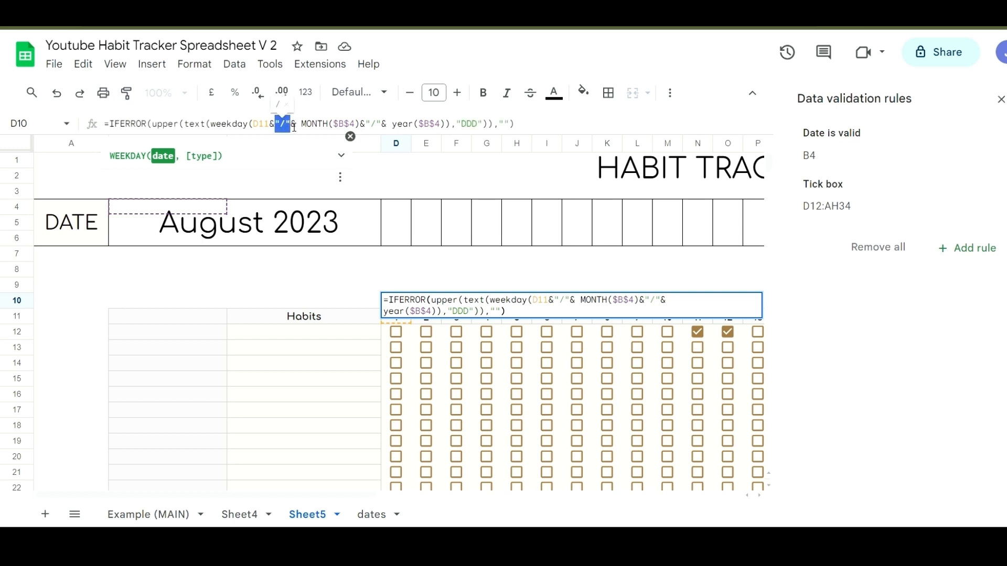
pyautogui.moveTo(301, 124); pyautogui.dragTo(360, 124)
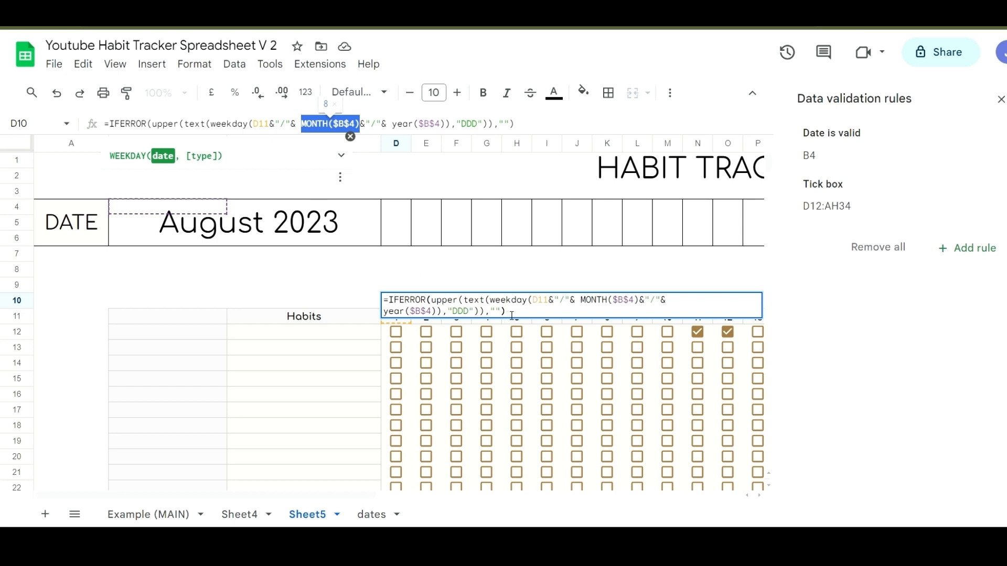
# Step: Compare the absolute $B$4 references inside MONTH and year with the relative D11 reference in cell D10's formula
pyautogui.moveTo(512, 315); pyautogui.dragTo(384, 302)
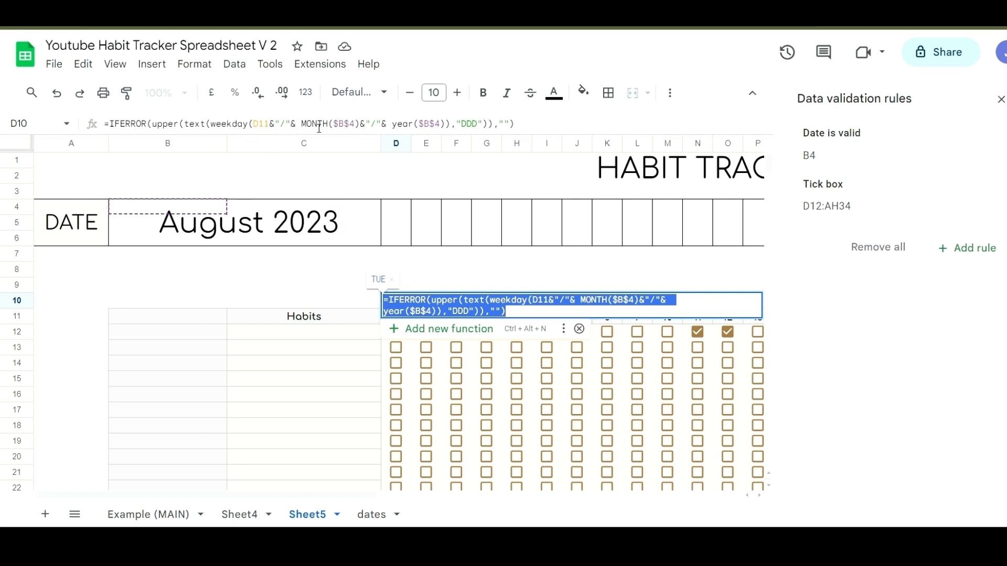
pyautogui.moveTo(335, 127); pyautogui.dragTo(350, 127)
pyautogui.click(360, 129)
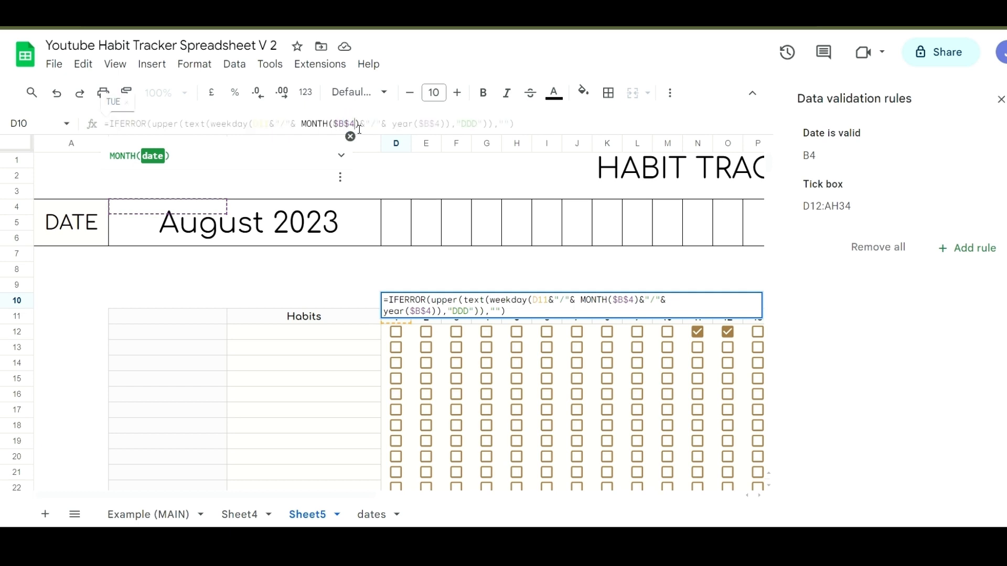
pyautogui.click(440, 128)
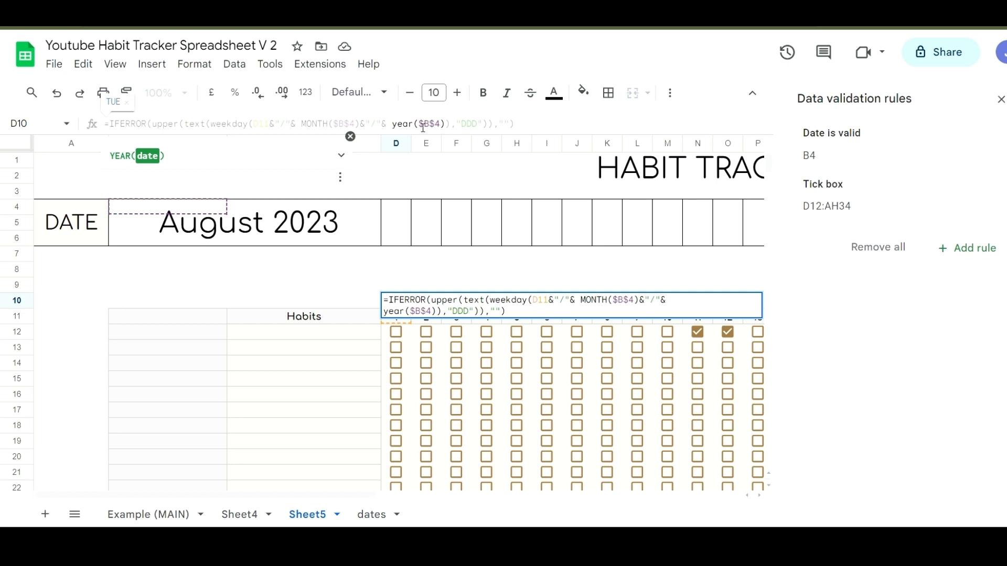
pyautogui.moveTo(253, 123); pyautogui.dragTo(272, 126)
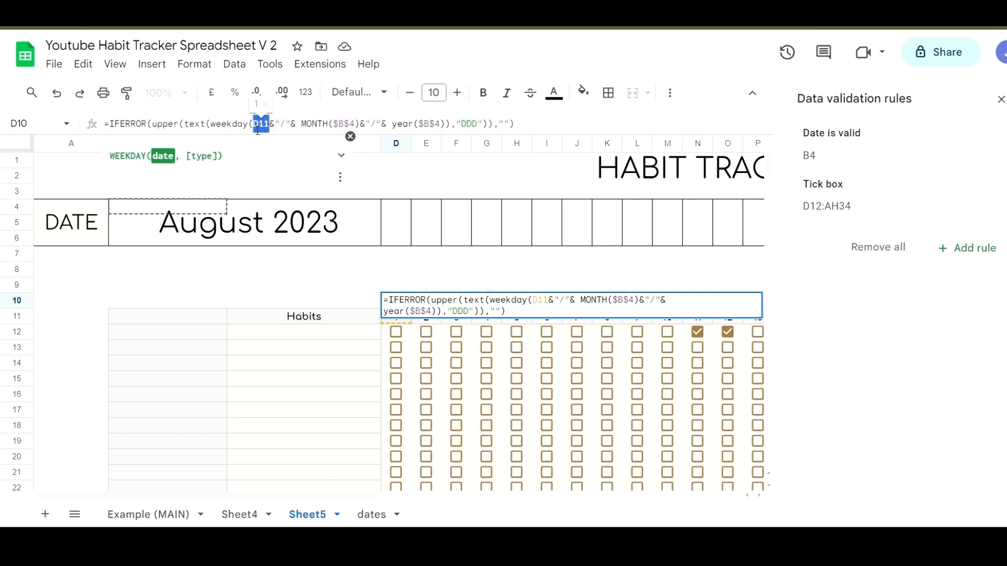
pyautogui.doubleClick(340, 126)
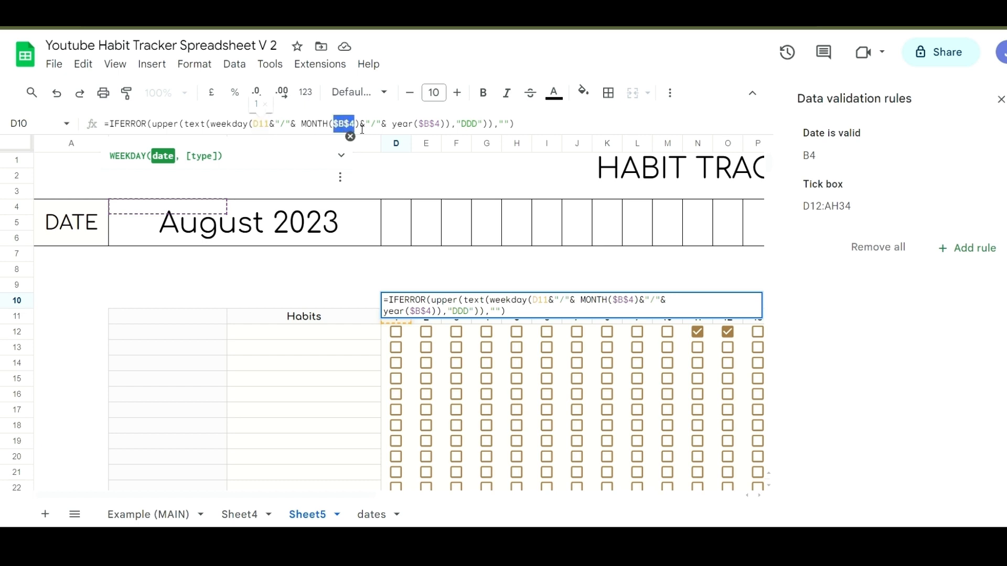
pyautogui.doubleClick(430, 126)
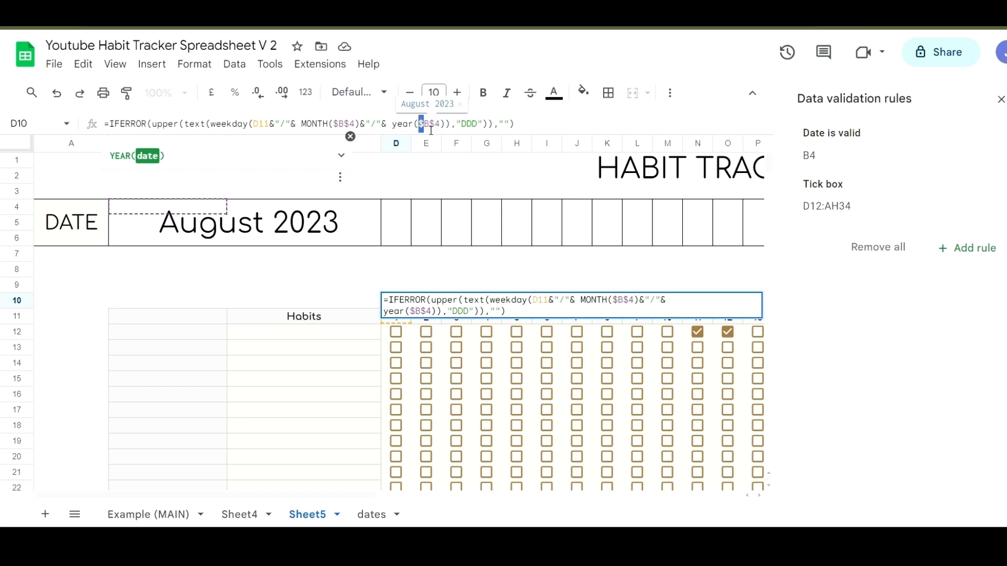
pyautogui.moveTo(431, 130); pyautogui.dragTo(447, 131)
pyautogui.moveTo(254, 128); pyautogui.dragTo(269, 128)
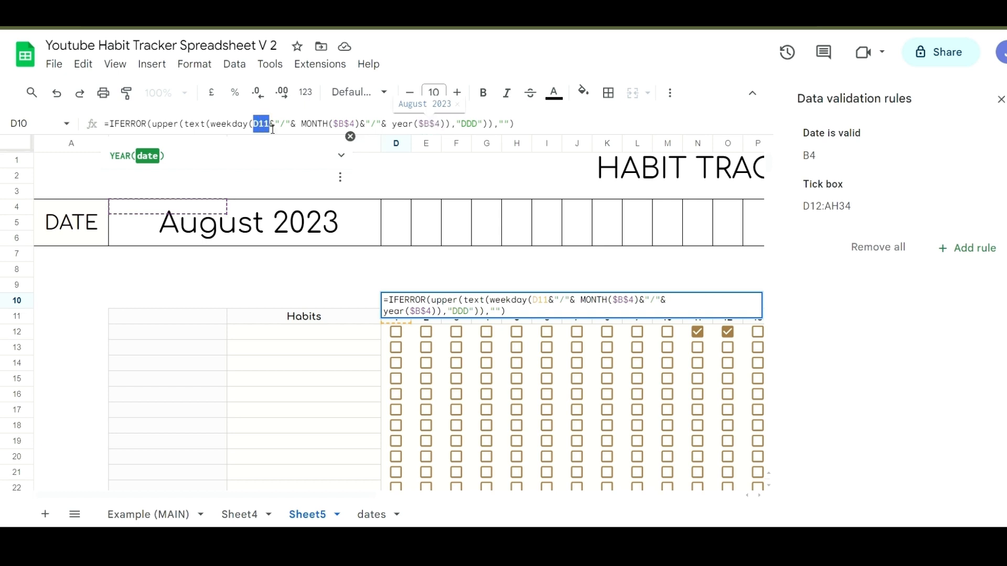
pyautogui.click(511, 311)
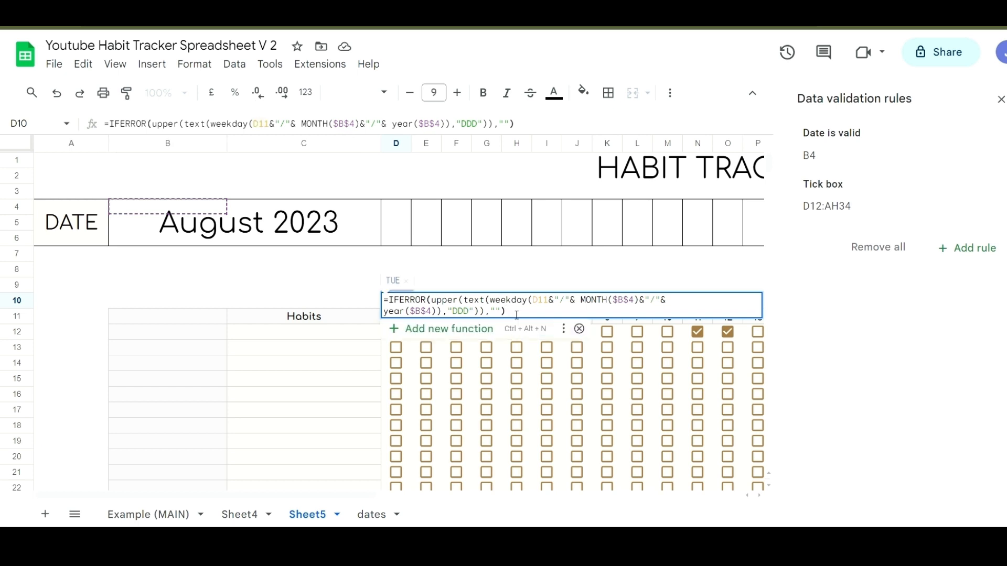
pyautogui.press('Return')
# Step: Fill the weekday formula from D10 across row 10 to AH10, above days 1 to 31
pyautogui.click(404, 305)
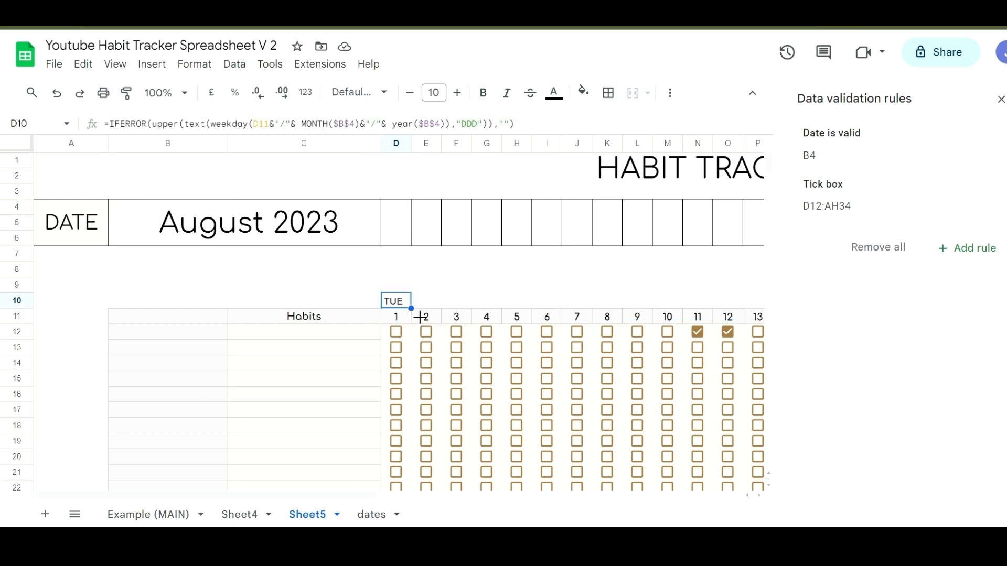
pyautogui.moveTo(420, 317); pyautogui.dragTo(512, 316)
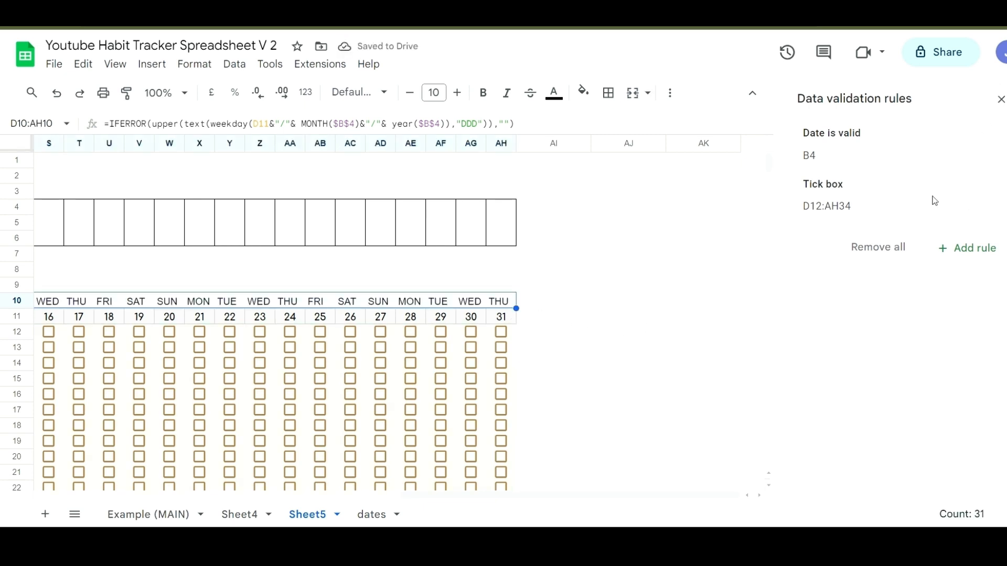
pyautogui.click(812, 415)
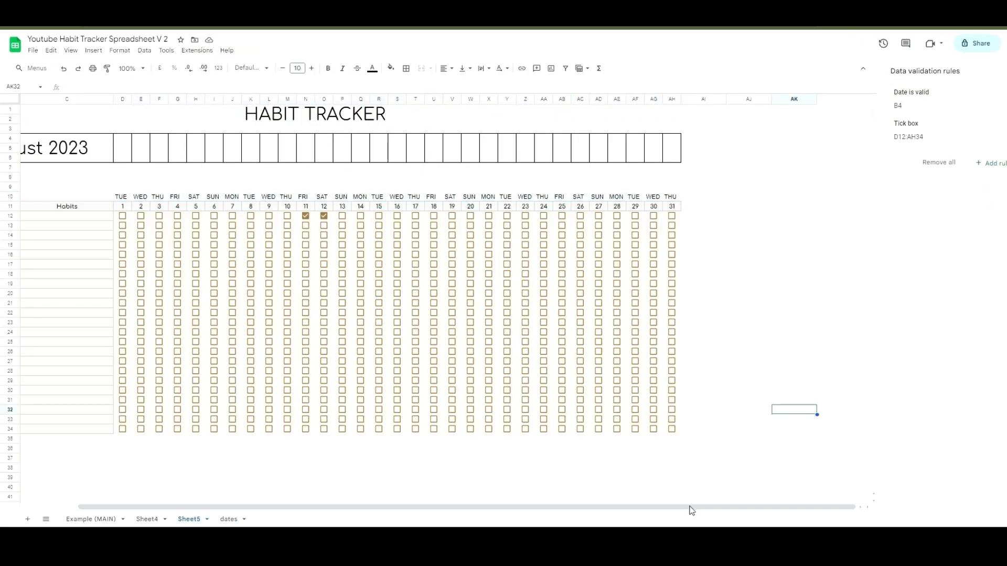
# Step: Change the date in Sheet5's date cell to 08/02/2023 using the calendar picker
pyautogui.hscroll(-3, 687, 509)
pyautogui.click(177, 159)
pyautogui.doubleClick(175, 155)
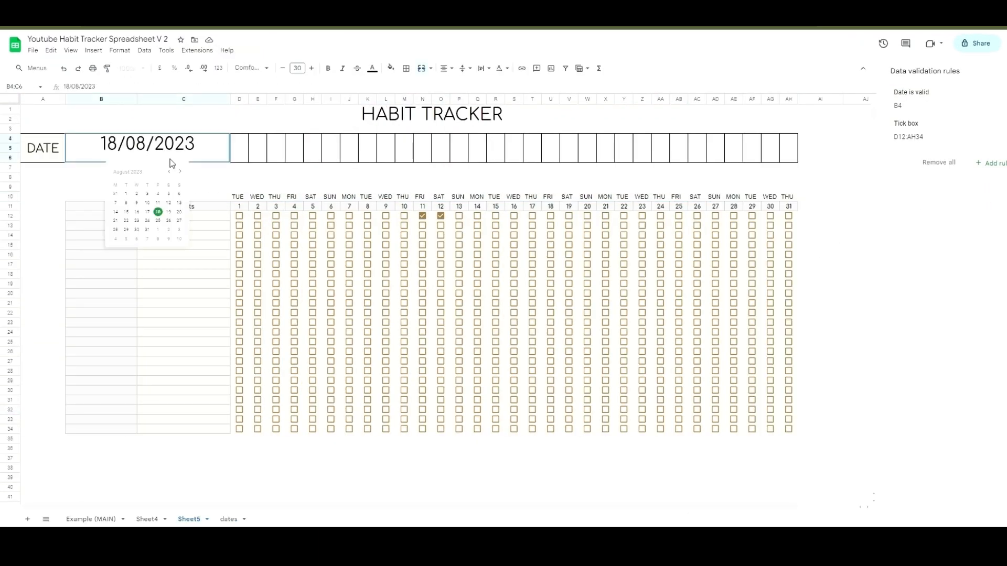
pyautogui.click(171, 172)
pyautogui.click(171, 172)
pyautogui.click(171, 172)
pyautogui.click(171, 172)
pyautogui.click(171, 172)
pyautogui.click(171, 172)
pyautogui.click(133, 202)
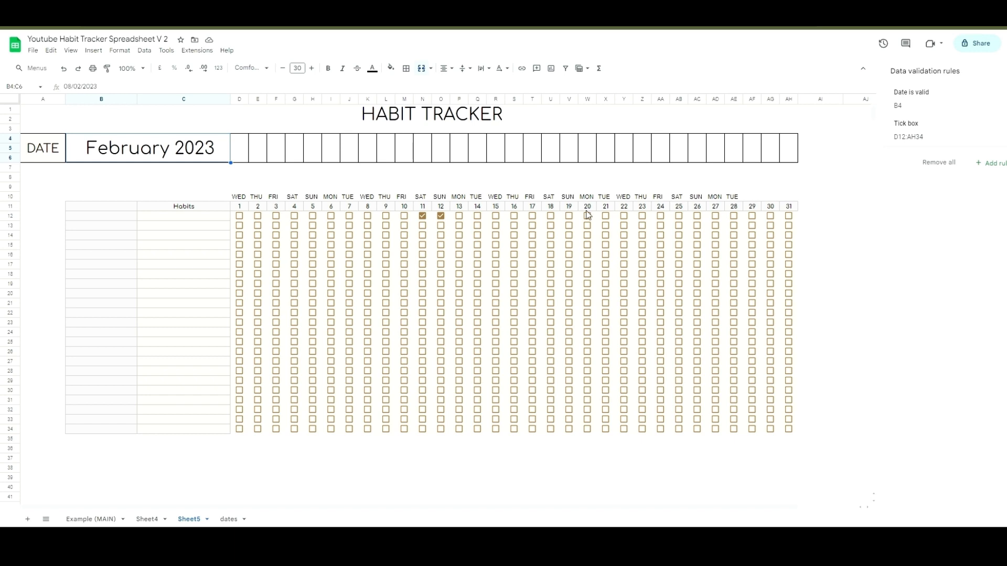
# Step: Check the weekday cells AF10 to AH10 above days 29 to 31 for the February date
pyautogui.click(746, 199)
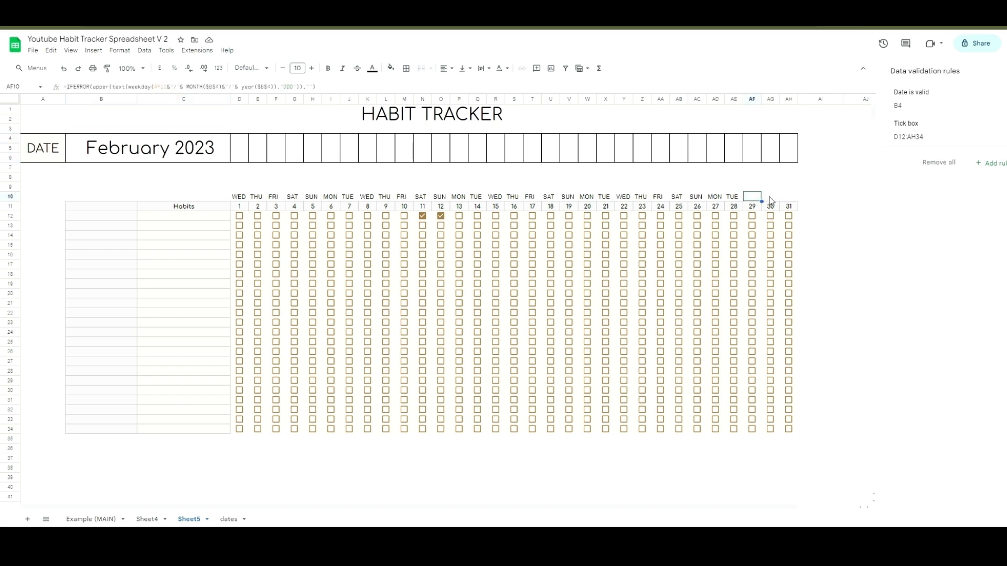
pyautogui.click(770, 197)
pyautogui.click(788, 196)
pyautogui.click(771, 196)
pyautogui.click(755, 198)
pyautogui.click(770, 197)
pyautogui.click(787, 198)
# Step: Review the COMPLETED, NOT COMPLETED and PERCENTAGE COMPLETE % summary rows below the habit grid on Sheet4
pyautogui.click(148, 519)
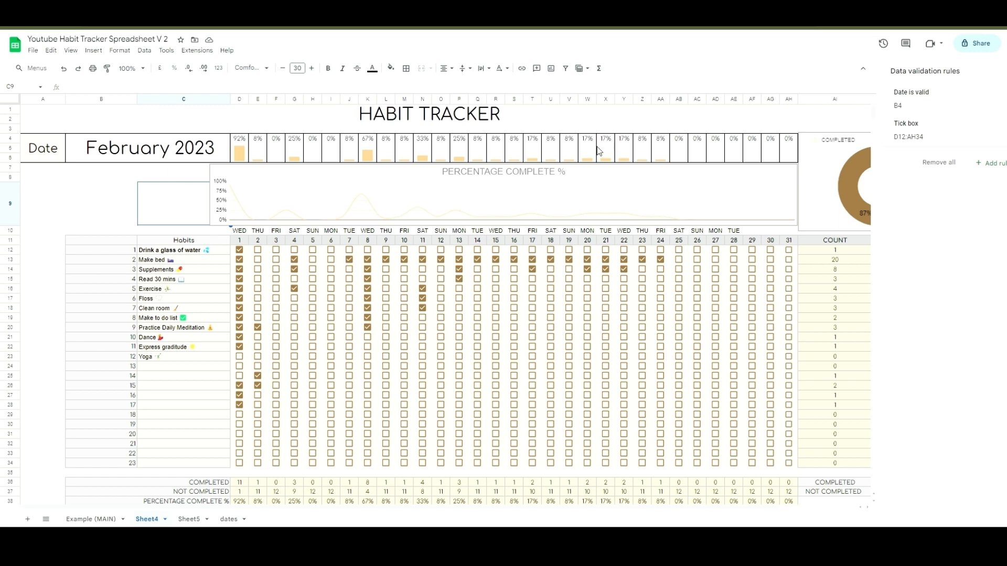
pyautogui.click(241, 485)
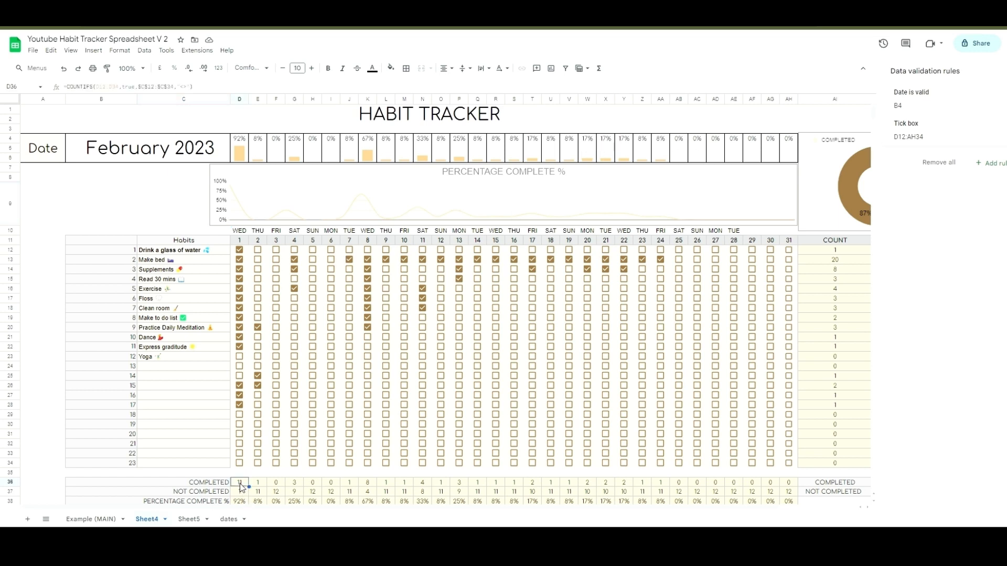
pyautogui.click(227, 488)
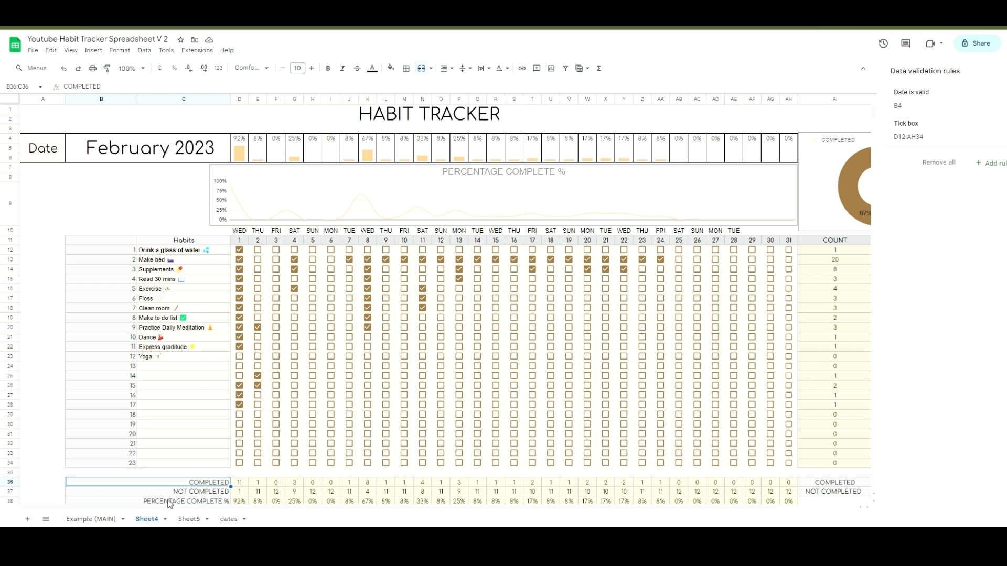
# Step: Merge cells B36 and C36 below the habit grid on Sheet5, matching the summary label cells on Sheet4
pyautogui.click(190, 519)
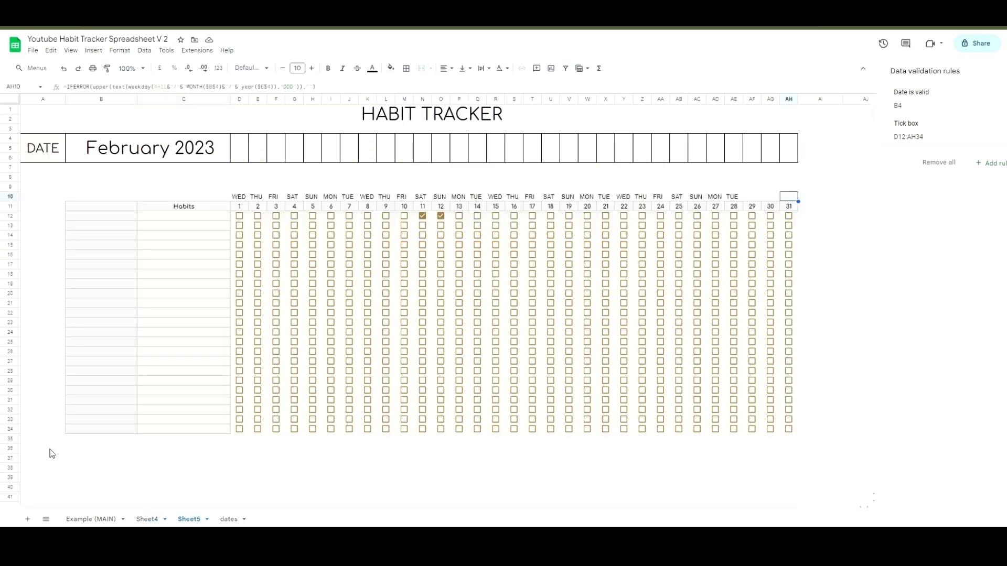
pyautogui.click(74, 451)
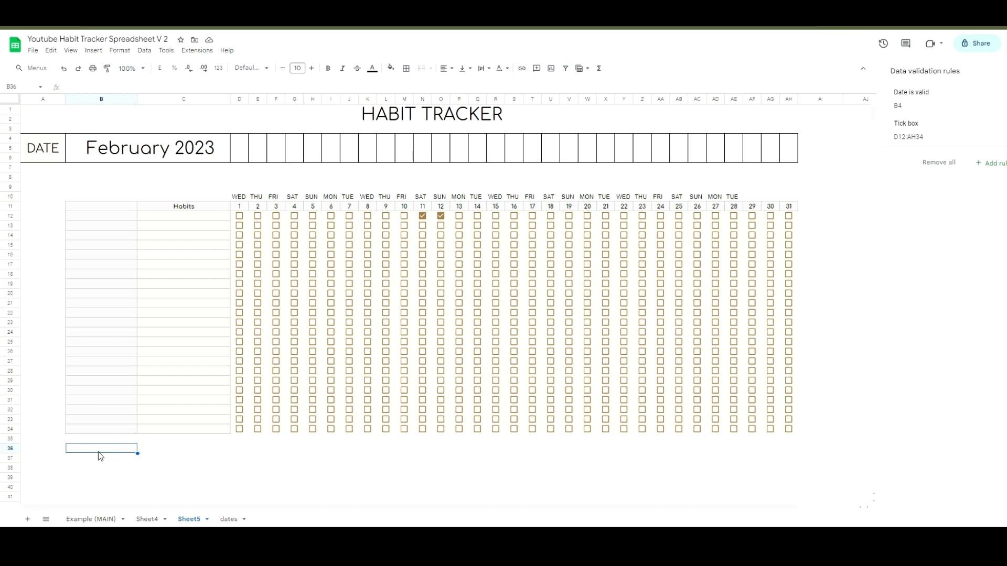
pyautogui.click(153, 519)
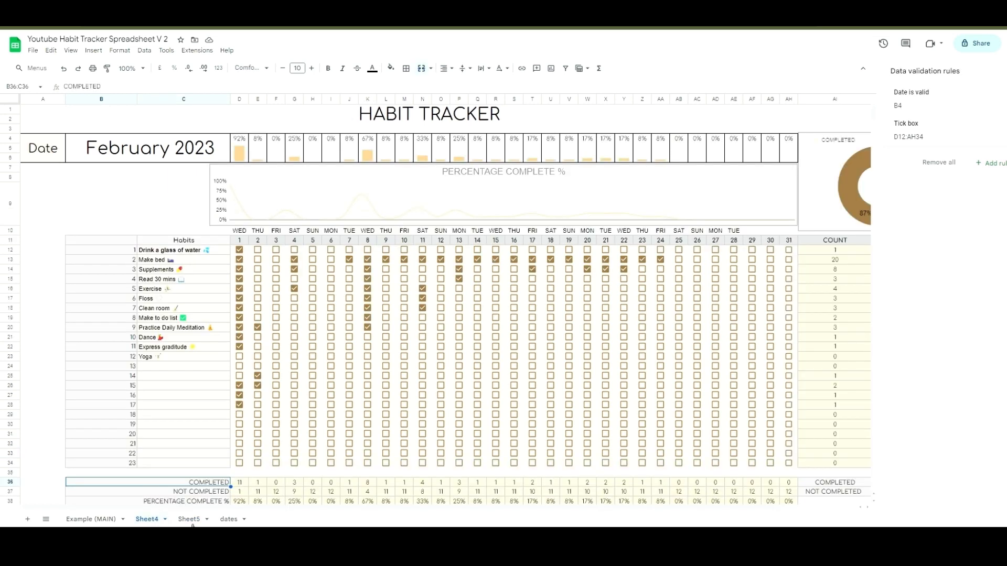
pyautogui.click(192, 521)
pyautogui.moveTo(120, 454); pyautogui.dragTo(163, 454)
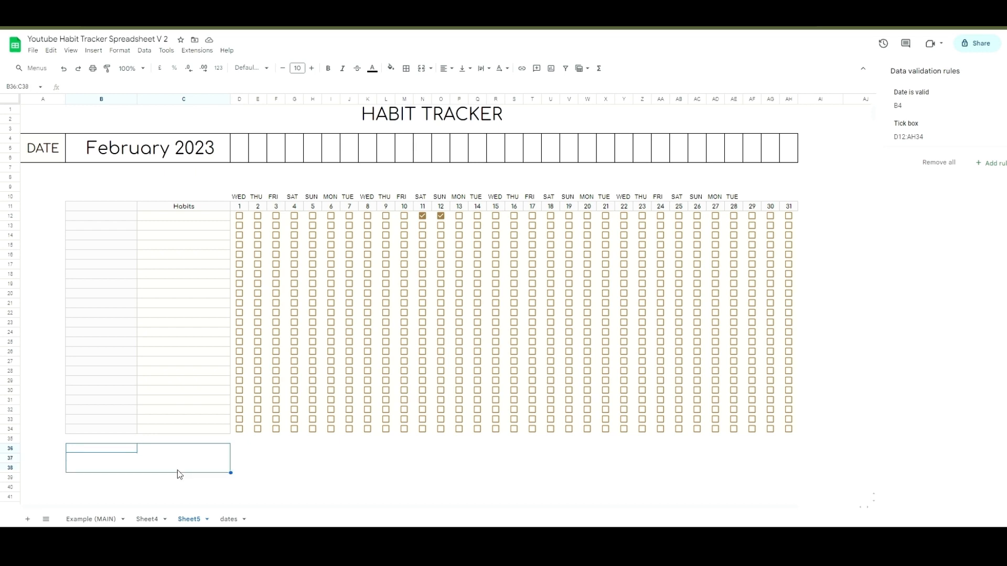
pyautogui.moveTo(194, 450); pyautogui.dragTo(108, 454)
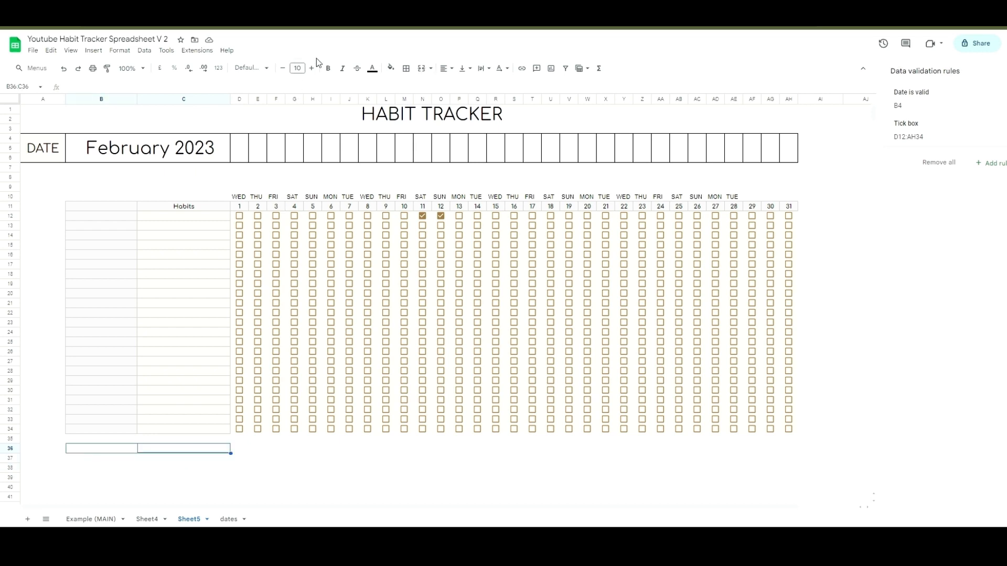
pyautogui.click(419, 69)
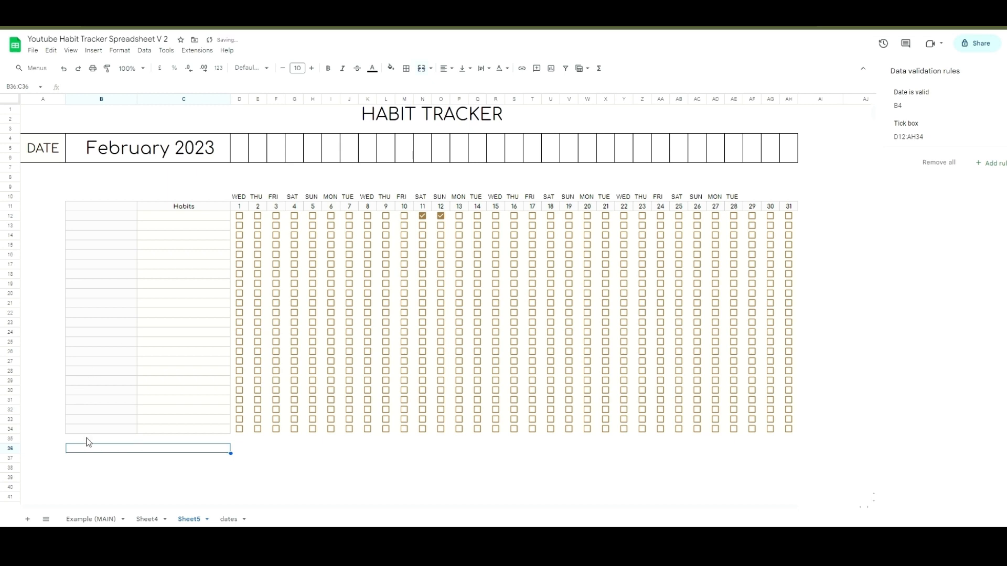
# Step: Merge B37 with C37 and B38 with C38 for the two remaining summary labels
pyautogui.click(118, 459)
pyautogui.keyDown('shift'); pyautogui.click(169, 460); pyautogui.keyUp('shift')
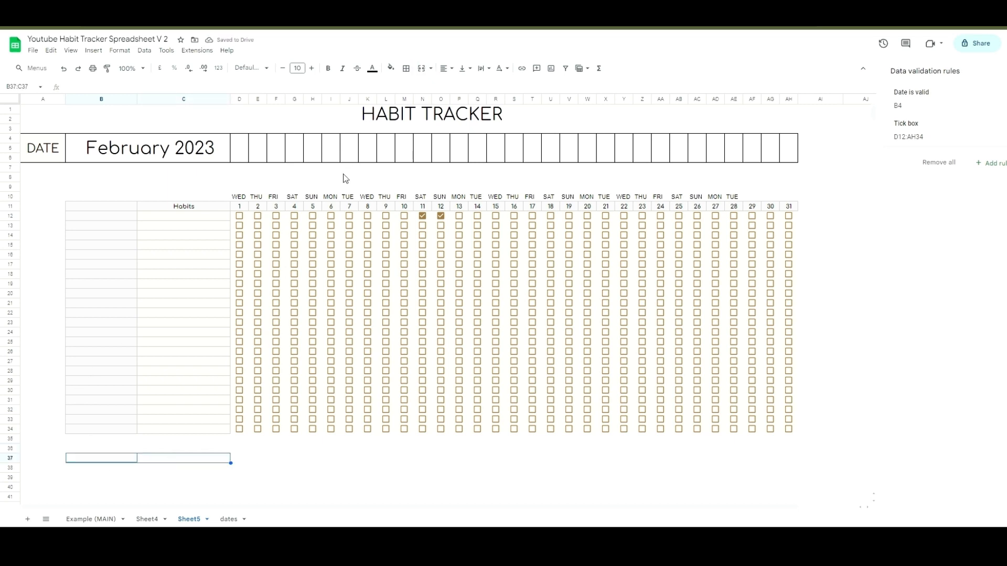
pyautogui.click(422, 70)
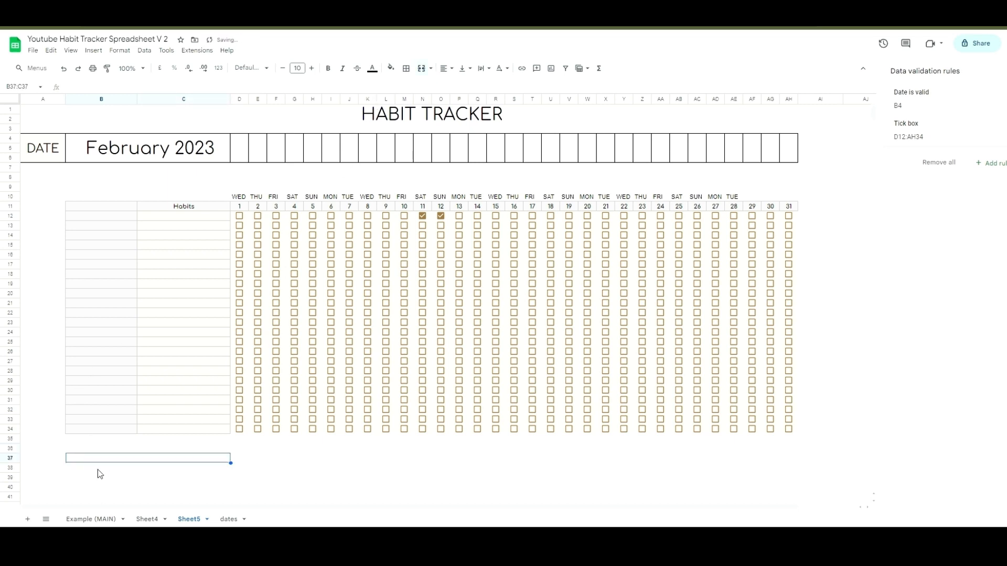
pyautogui.click(98, 468)
pyautogui.keyDown('shift'); pyautogui.click(167, 468); pyautogui.keyUp('shift')
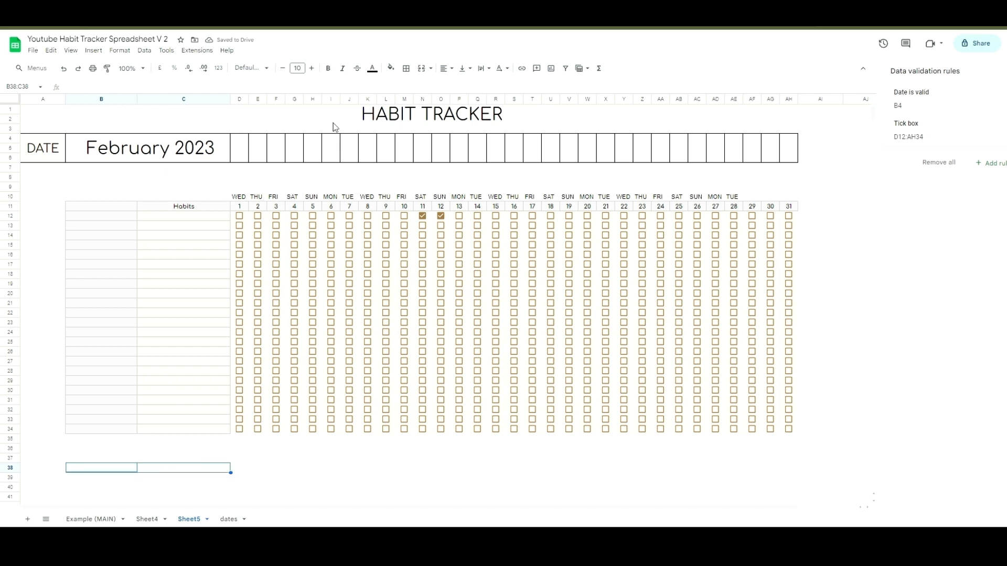
pyautogui.click(425, 75)
# Step: Apply all borders to the merged label cells B36:C38
pyautogui.click(104, 440)
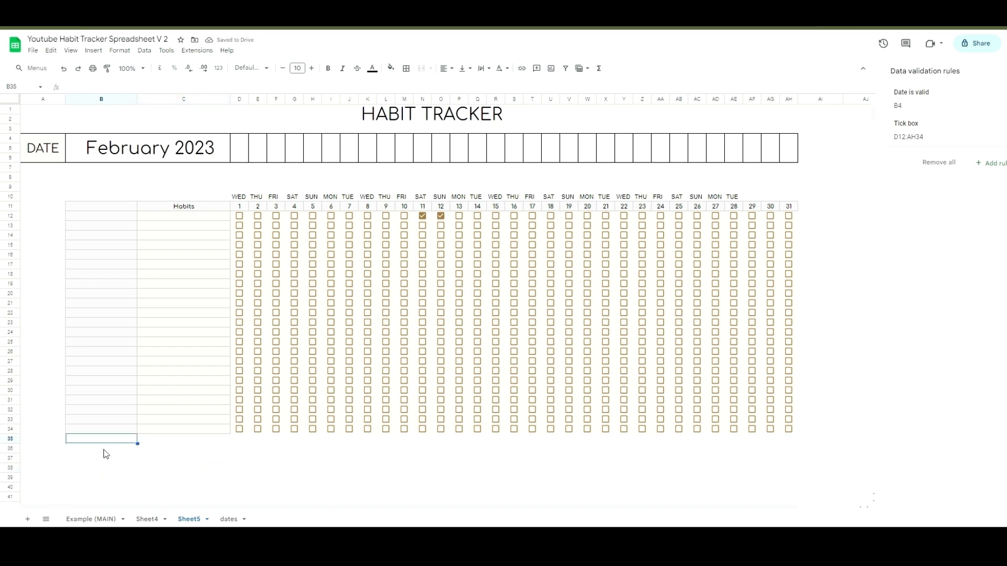
pyautogui.click(104, 450)
pyautogui.keyDown('shift'); pyautogui.click(110, 472); pyautogui.keyUp('shift')
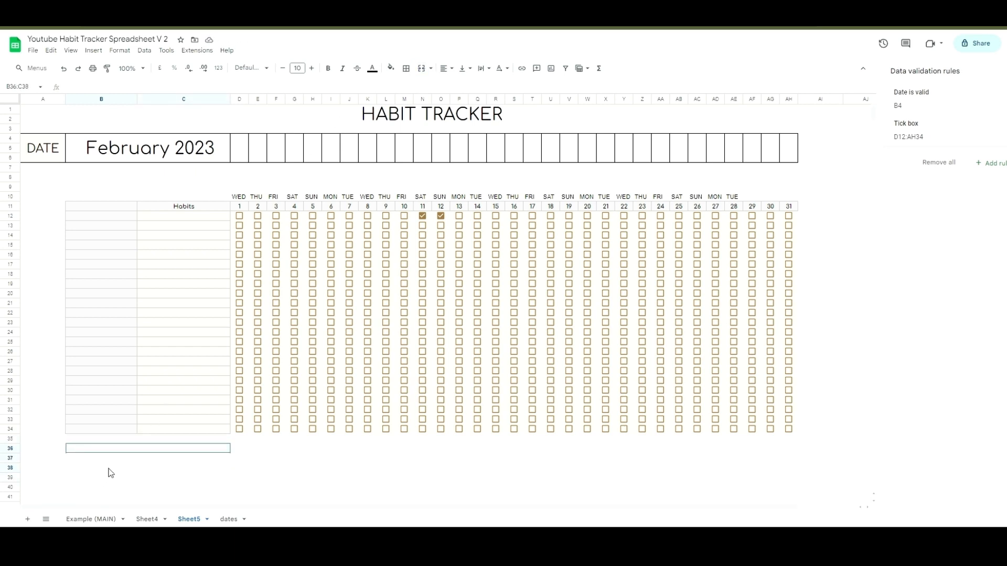
pyautogui.click(411, 69)
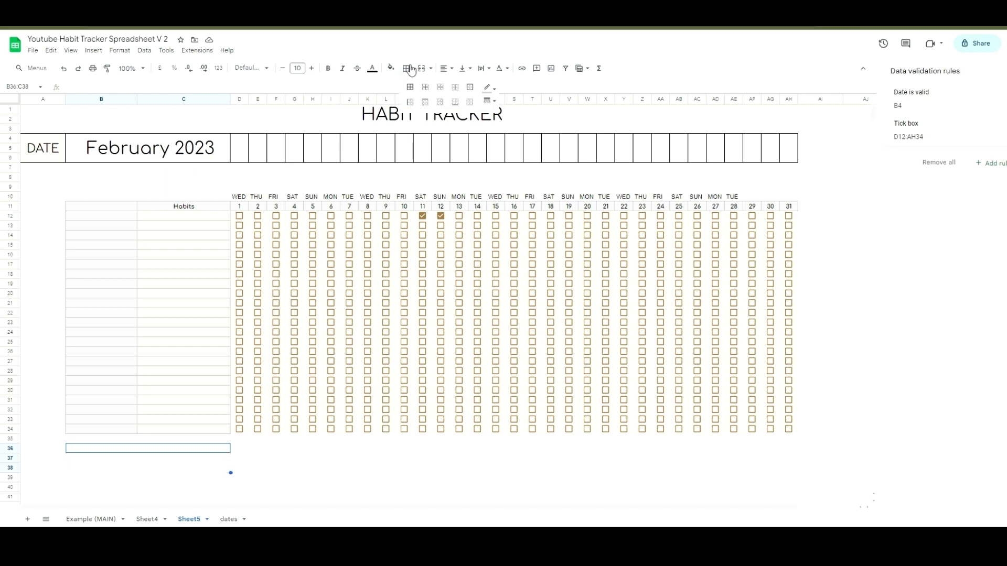
pyautogui.click(410, 87)
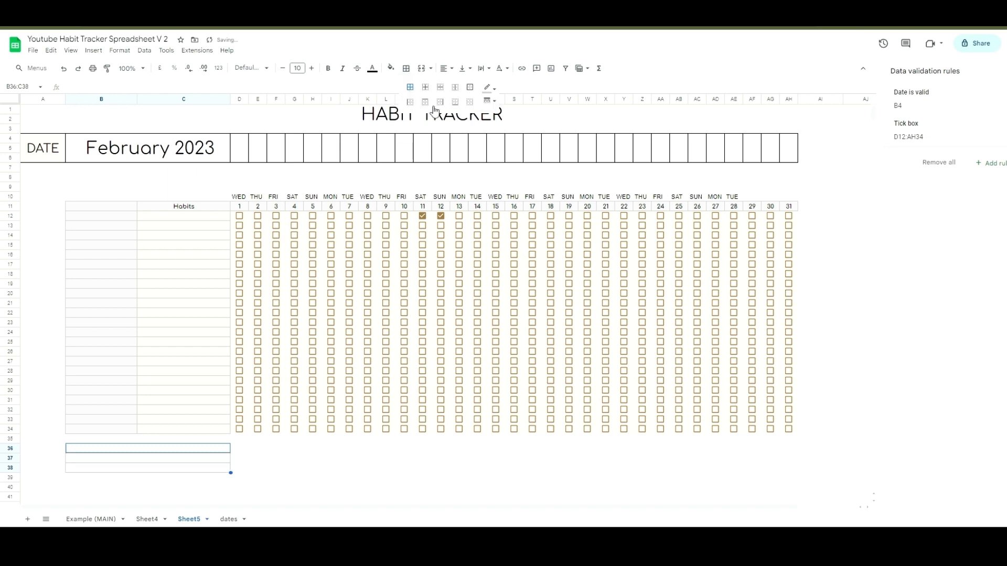
# Step: Fill the label cells B36:C38 with a custom light grey matching column B of the habit rows
pyautogui.click(391, 68)
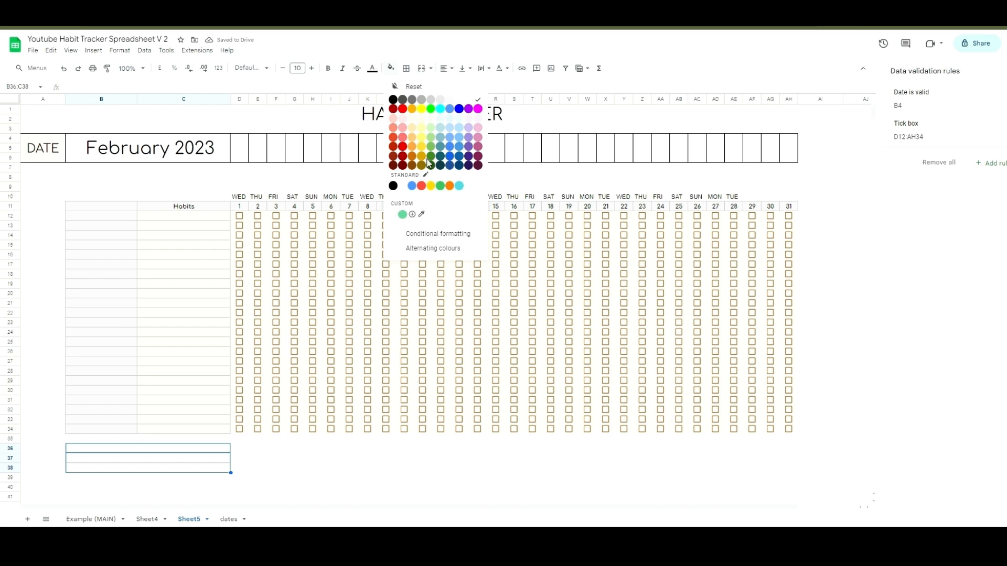
pyautogui.click(413, 215)
pyautogui.press('BackSpace')
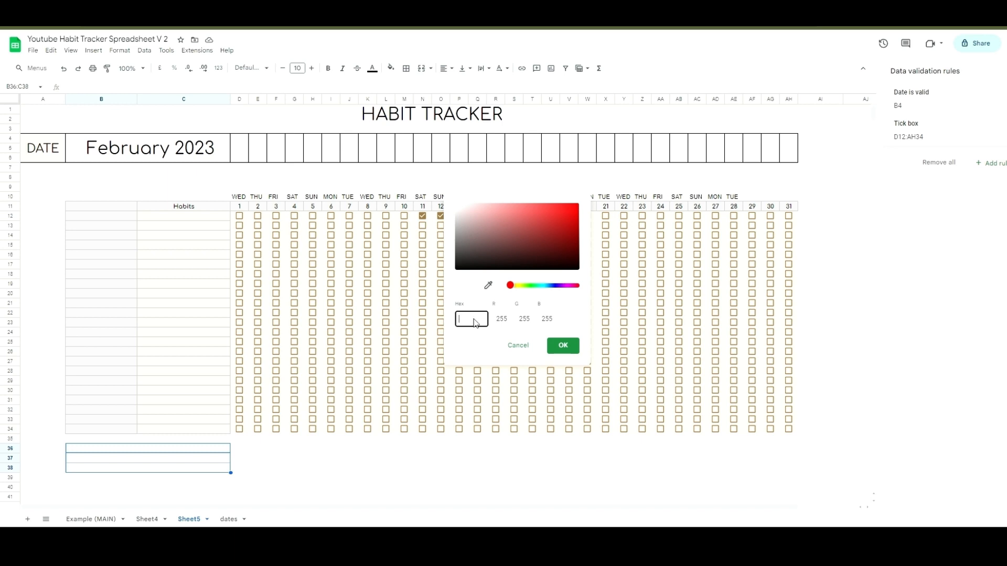
pyautogui.write('=IFERRO')
pyautogui.hotkey('ctrl', 'a')
pyautogui.press('BackSpace')
pyautogui.write('#d9d9d9')
pyautogui.click(566, 347)
pyautogui.click(259, 477)
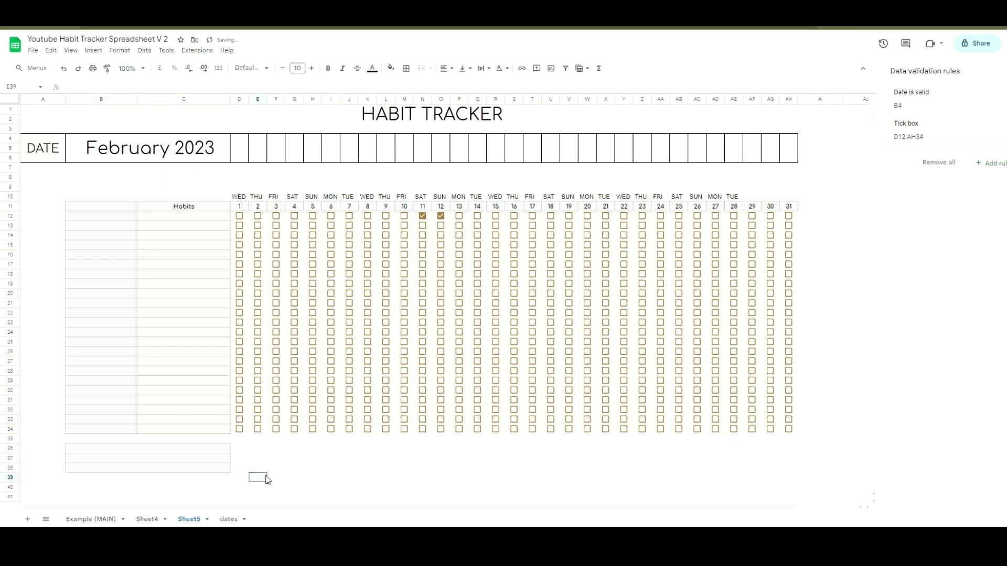
# Step: Apply all borders to the summary range D36:AH38 under days 1 to 31
pyautogui.moveTo(245, 449); pyautogui.dragTo(791, 472)
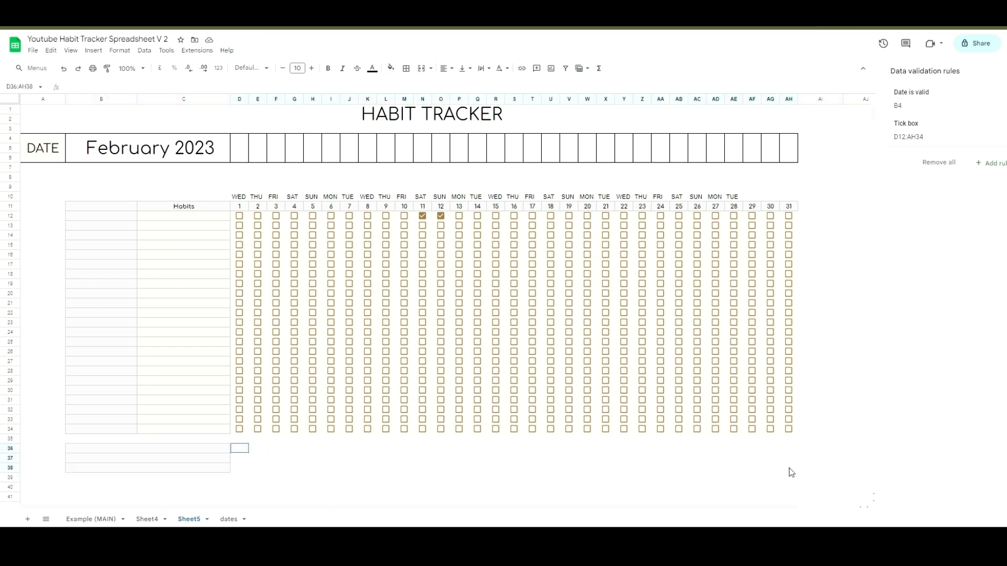
pyautogui.click(406, 69)
pyautogui.click(410, 87)
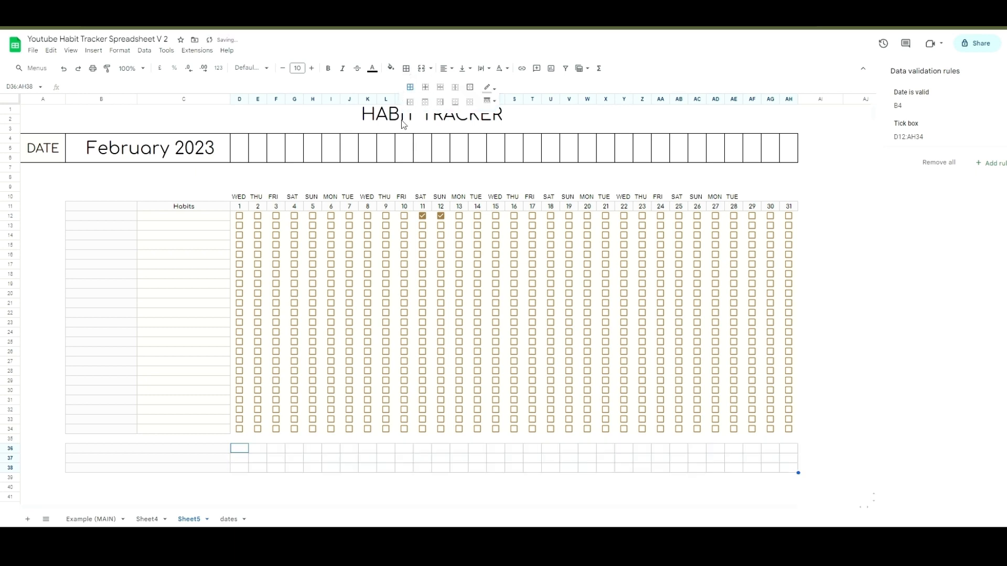
# Step: Check the fill colour of Sheet4's summary cell D36 and fill Sheet5's range D36:AH38 with the same light yellow
pyautogui.click(243, 450)
pyautogui.click(148, 519)
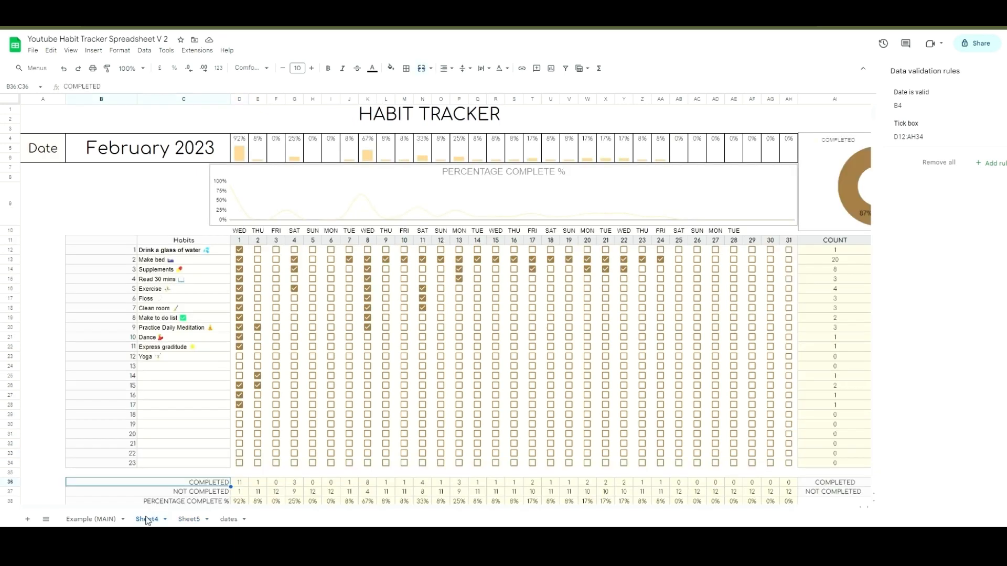
pyautogui.click(239, 482)
pyautogui.click(397, 69)
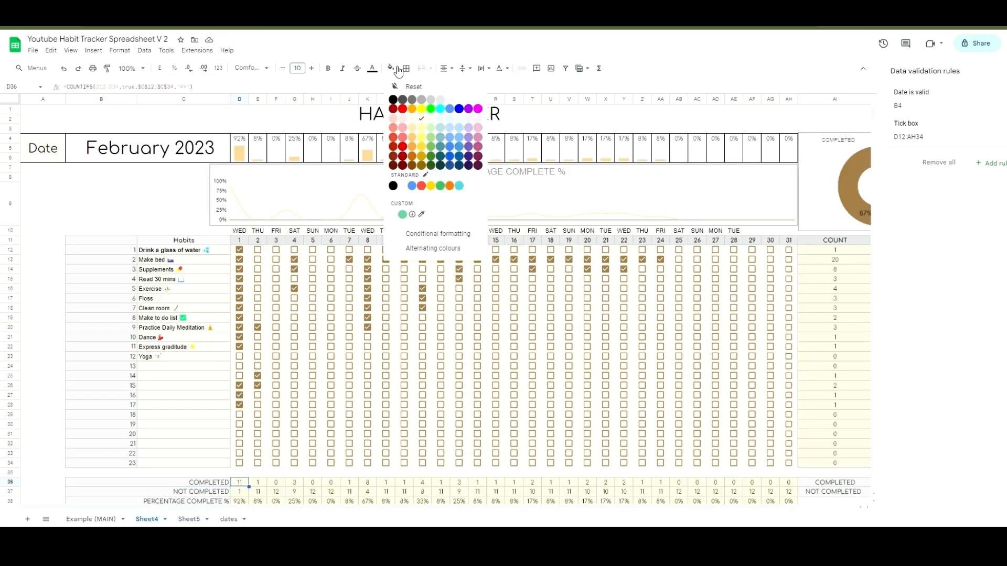
pyautogui.click(197, 519)
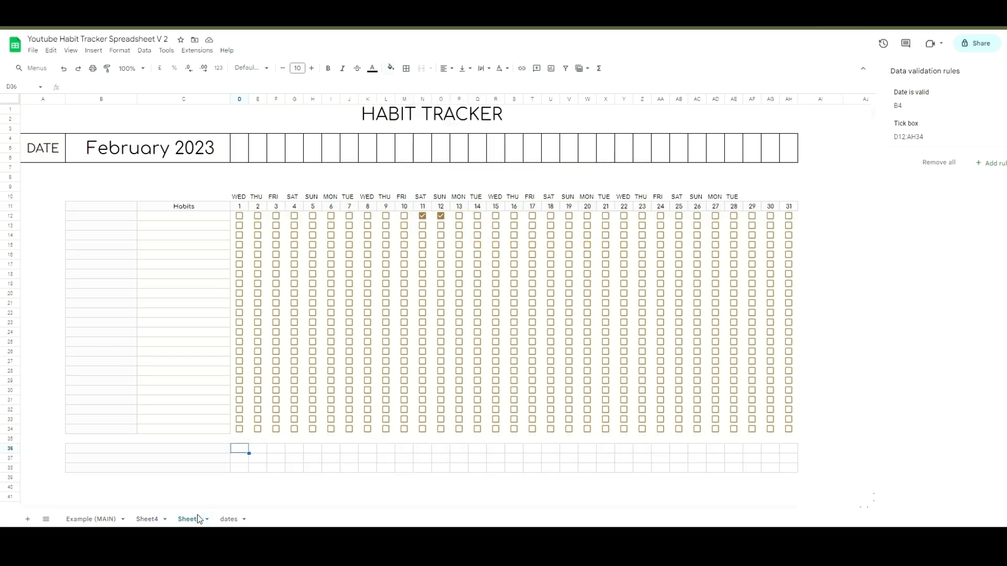
pyautogui.moveTo(245, 450); pyautogui.dragTo(793, 468)
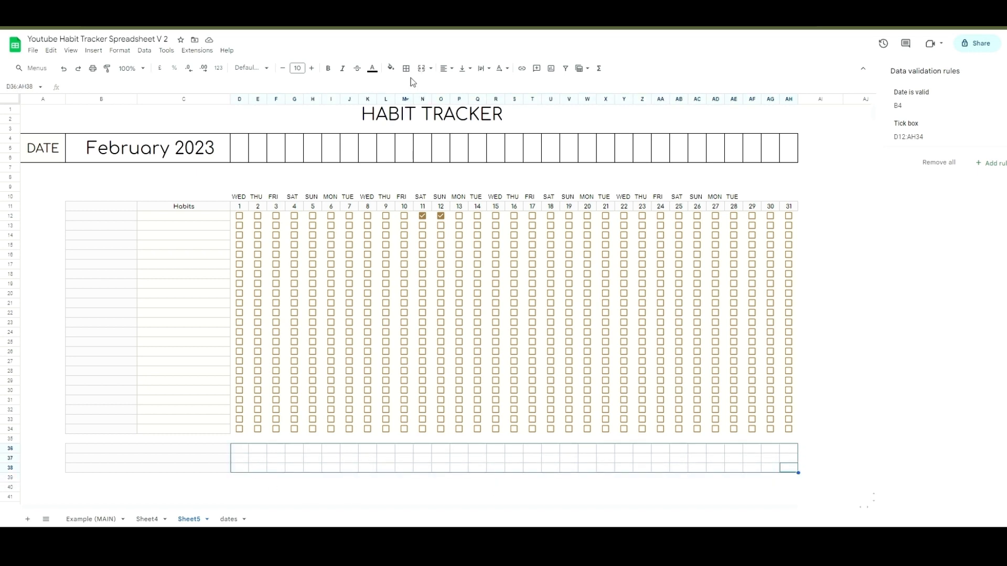
pyautogui.click(391, 68)
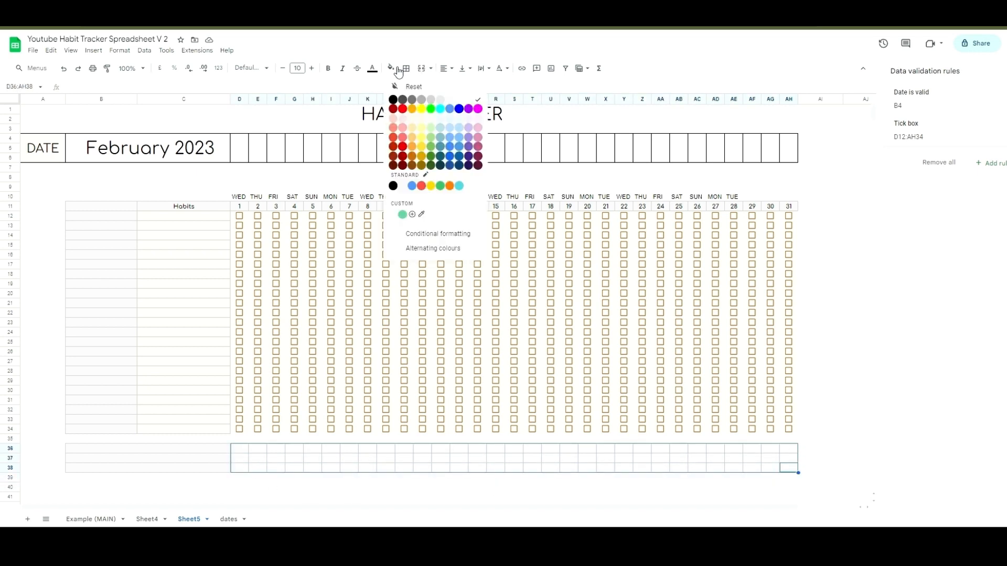
pyautogui.click(427, 121)
pyautogui.click(817, 441)
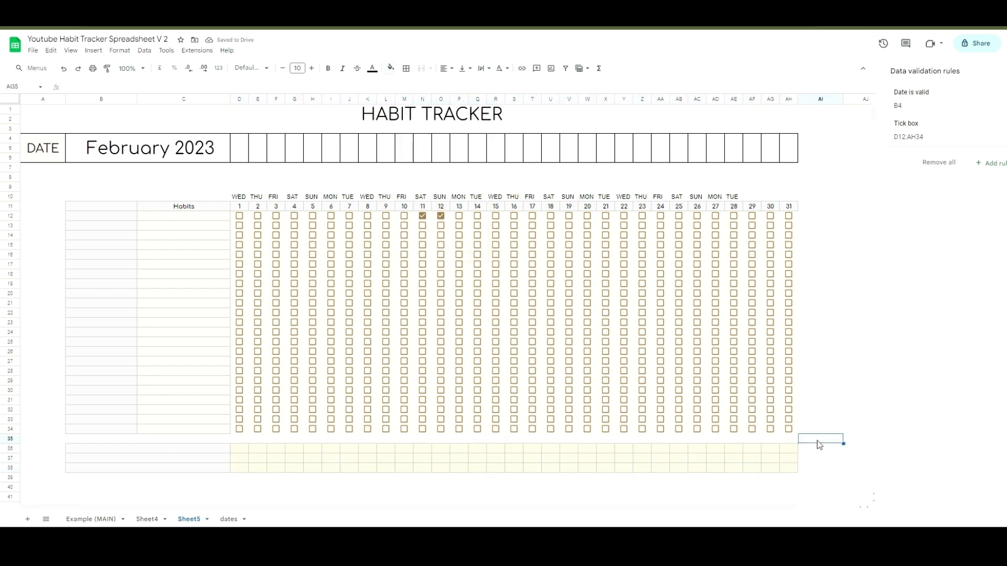
# Step: Set the font of the merged summary label cells in rows 36 to 38 to Comfortaa
pyautogui.doubleClick(215, 451)
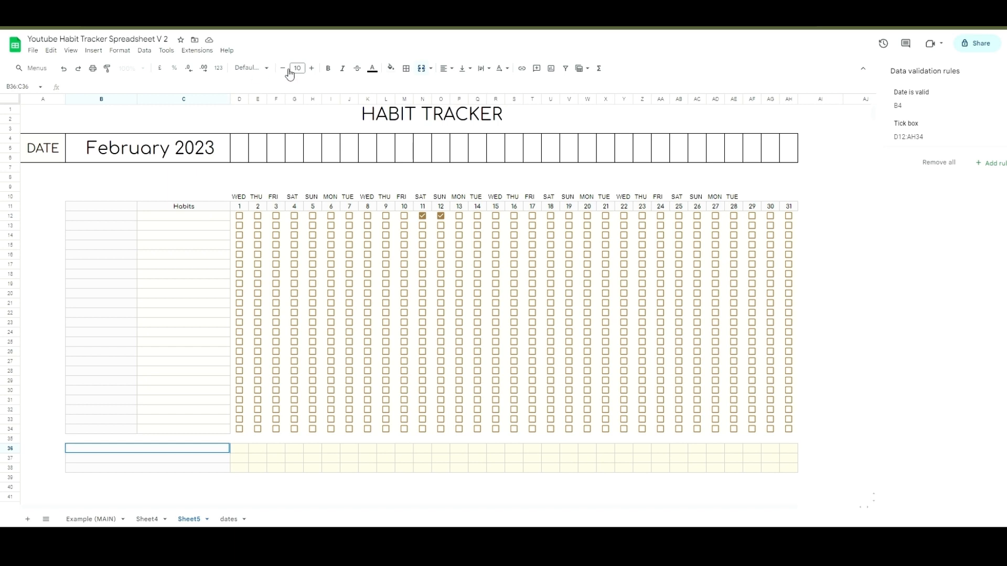
pyautogui.click(266, 68)
pyautogui.click(280, 159)
pyautogui.moveTo(196, 457); pyautogui.dragTo(199, 468)
pyautogui.click(254, 68)
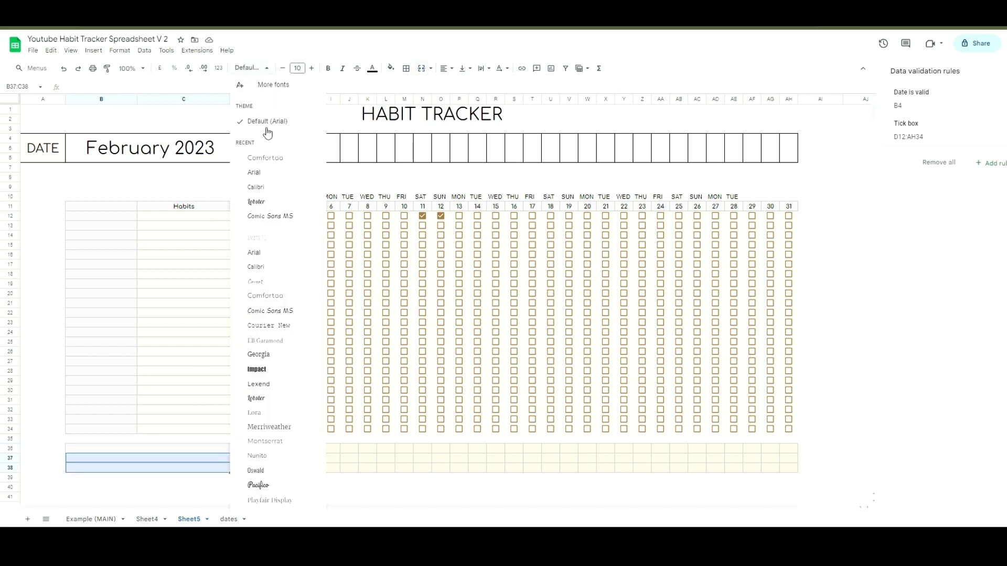
pyautogui.click(271, 158)
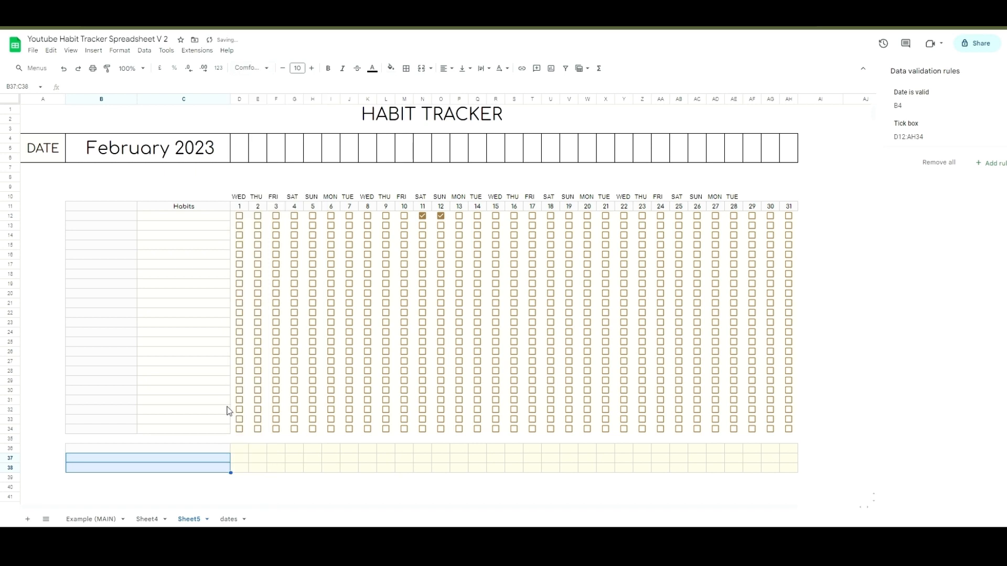
# Step: Check the summary labels on Sheet4 and enter COMPLETED in Sheet5's merged cell B36:C36
pyautogui.click(141, 521)
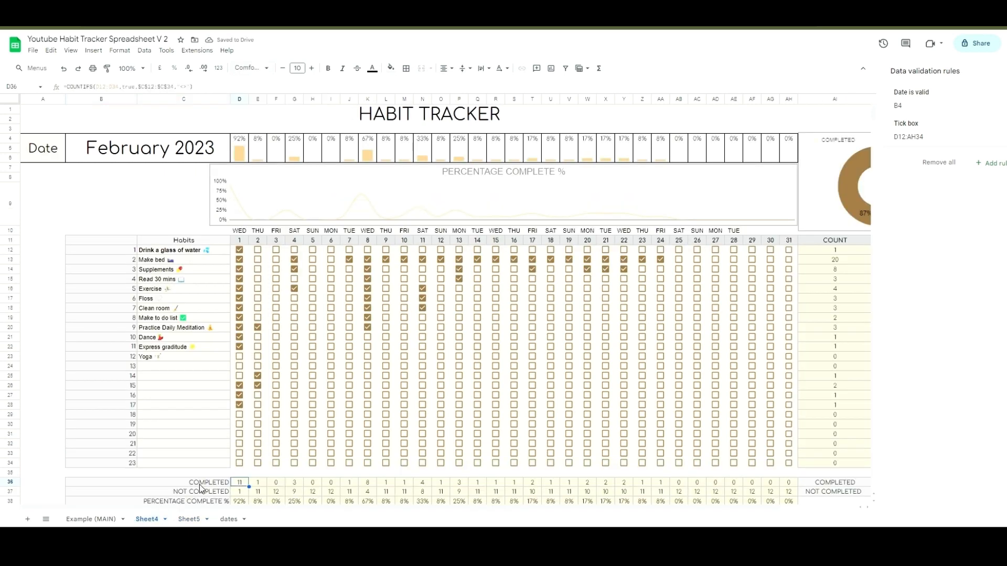
pyautogui.click(189, 519)
pyautogui.doubleClick(199, 449)
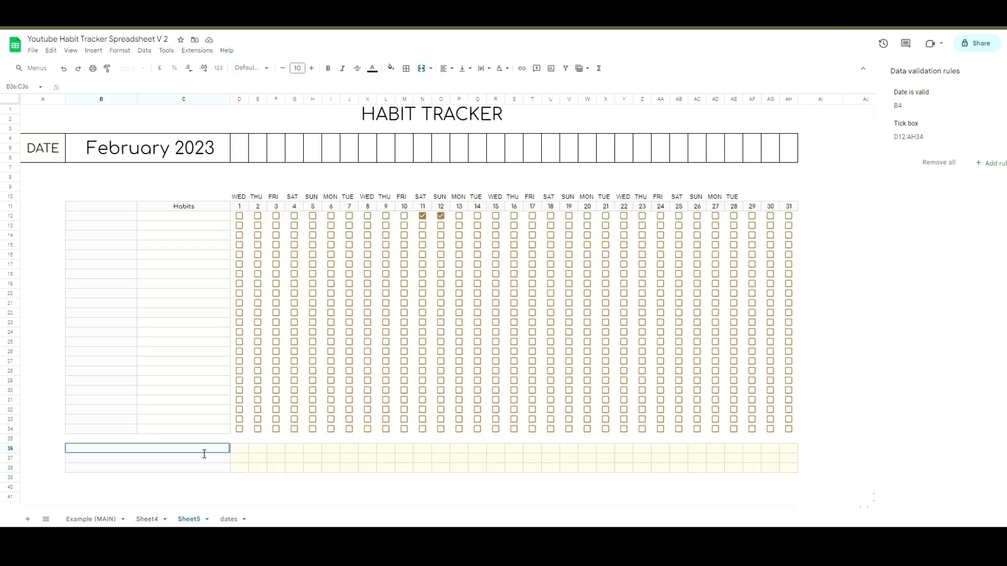
pyautogui.write('COMP')
pyautogui.press('BackSpace')
pyautogui.press('BackSpace')
pyautogui.press('Return')
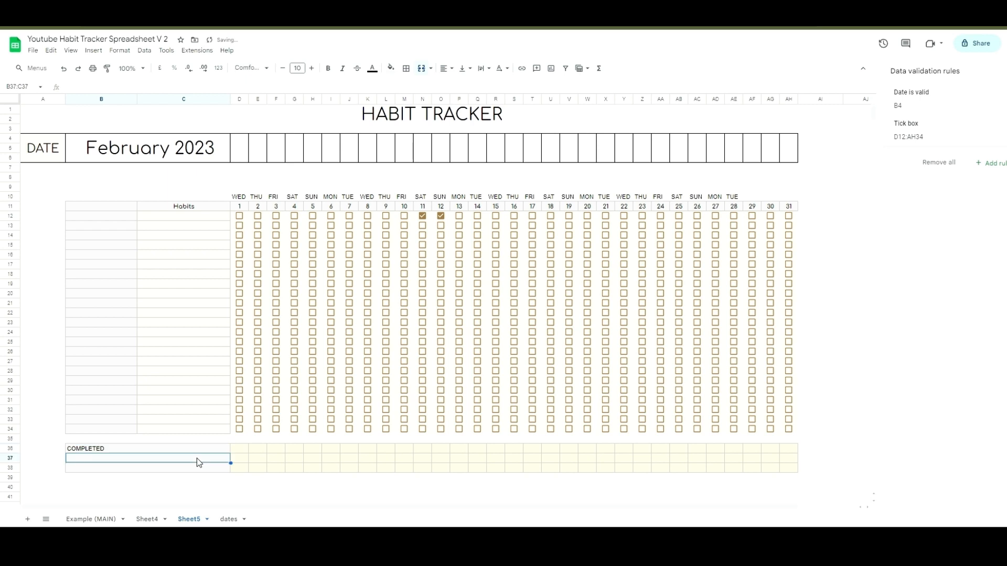
# Step: Enter NOT COMPLETED in row 37 and PERCENTAGE COMPLETED in row 38, and compare the labels with Sheet4's
pyautogui.write('NOT COMPLETED')
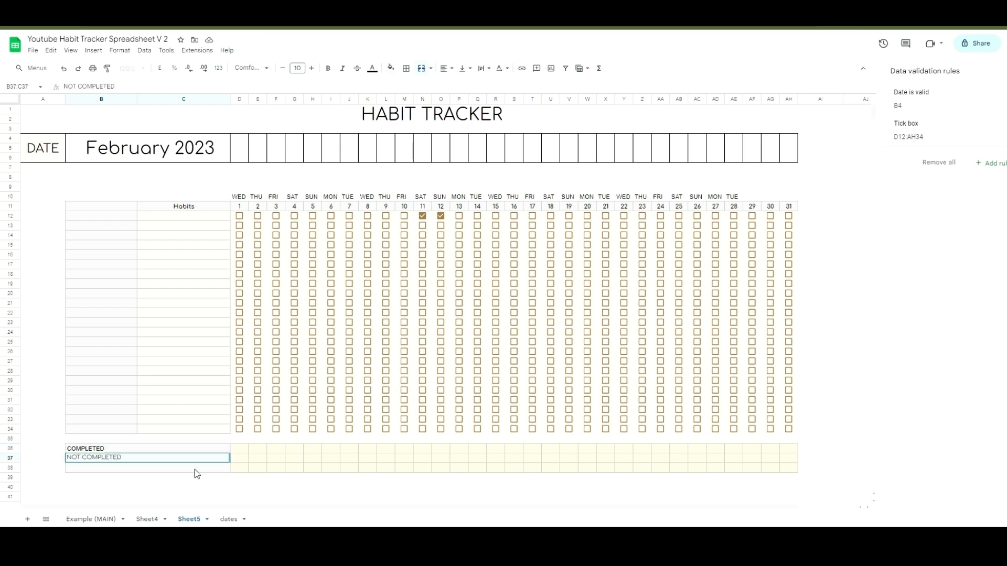
pyautogui.press('Return')
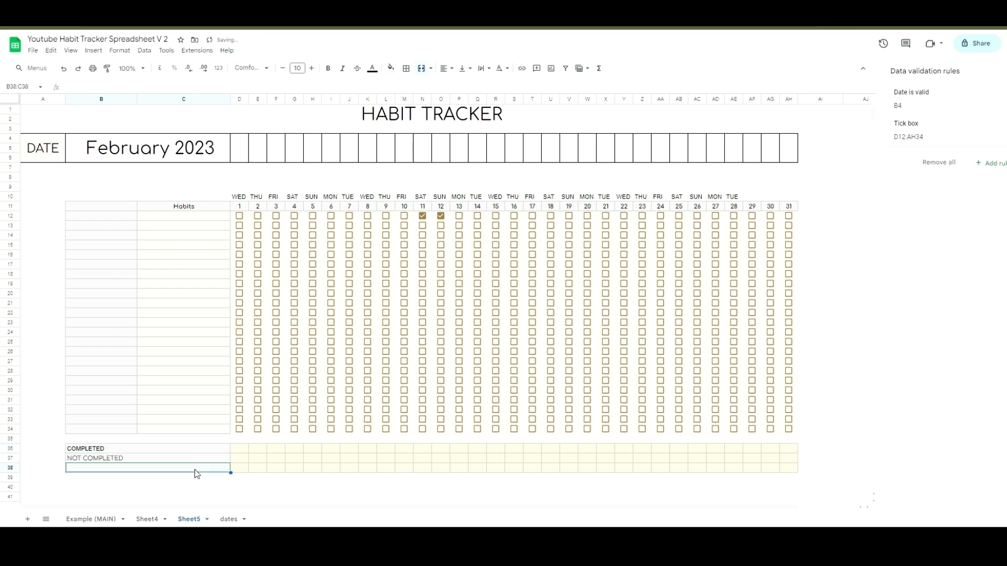
pyautogui.write('PERCENTAGE CO')
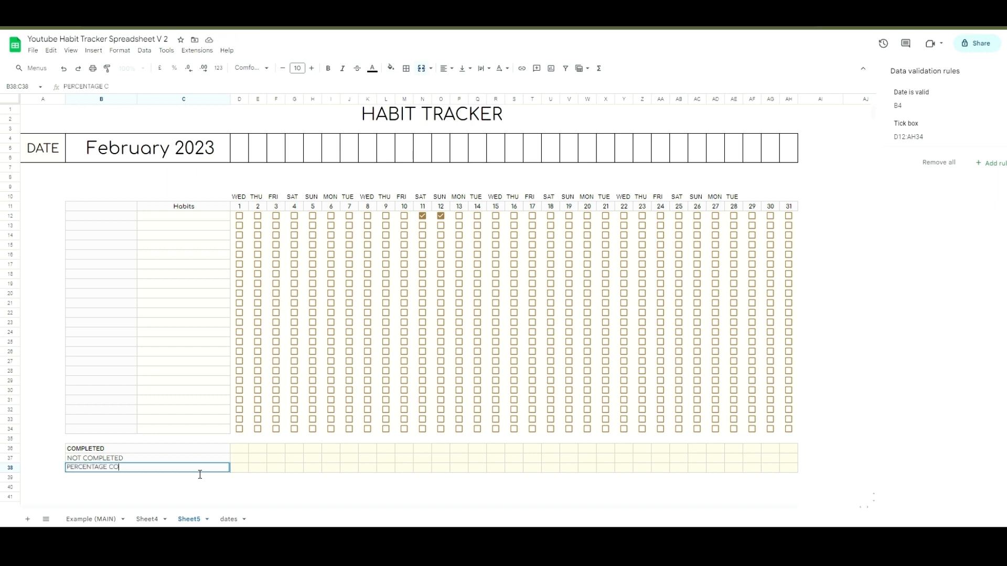
pyautogui.write('MPLETED')
pyautogui.click(147, 520)
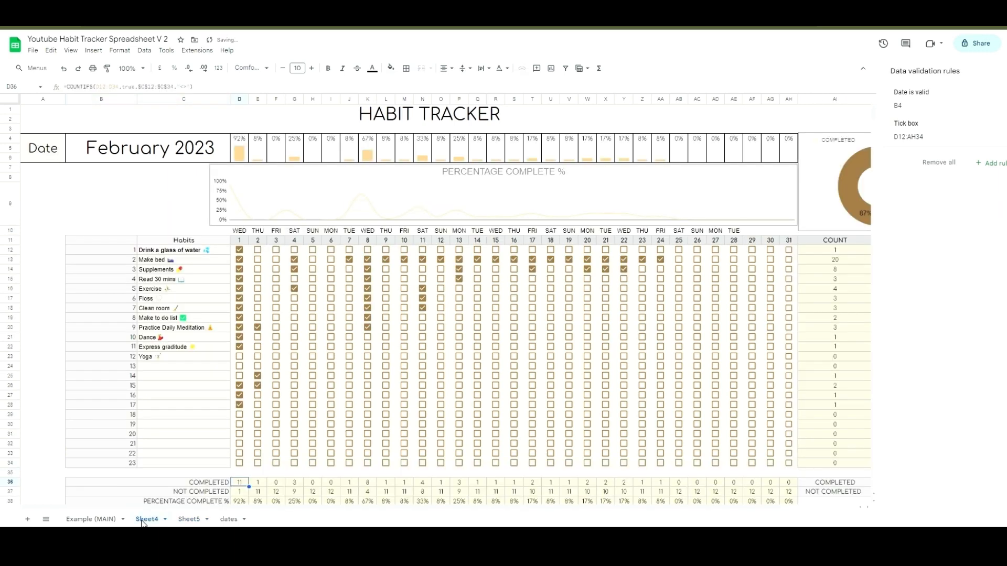
pyautogui.click(190, 520)
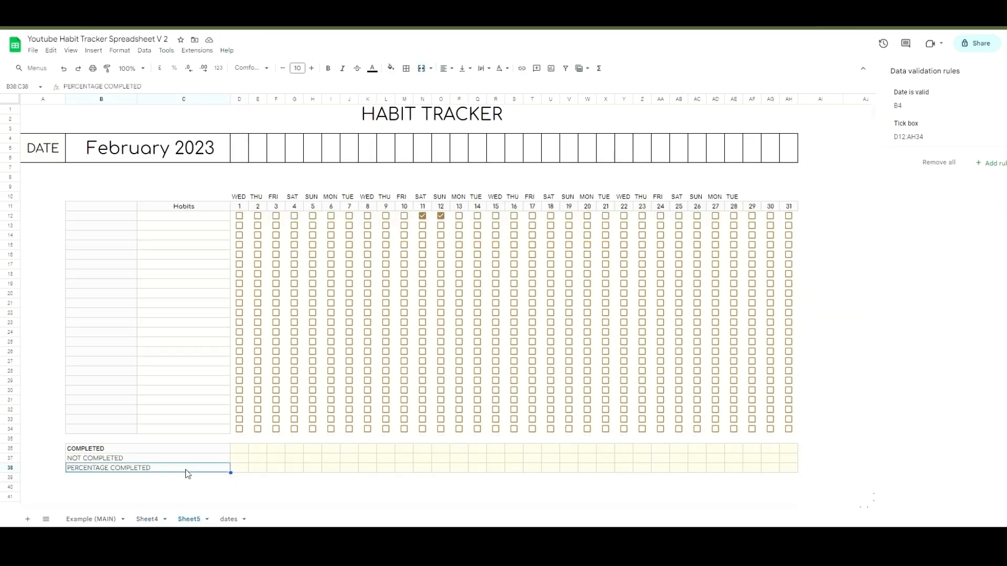
# Step: Change the row 38 label to PERCENTAGE COMPLETED % and set the COMPLETED label's font to Comfortaa
pyautogui.doubleClick(190, 471)
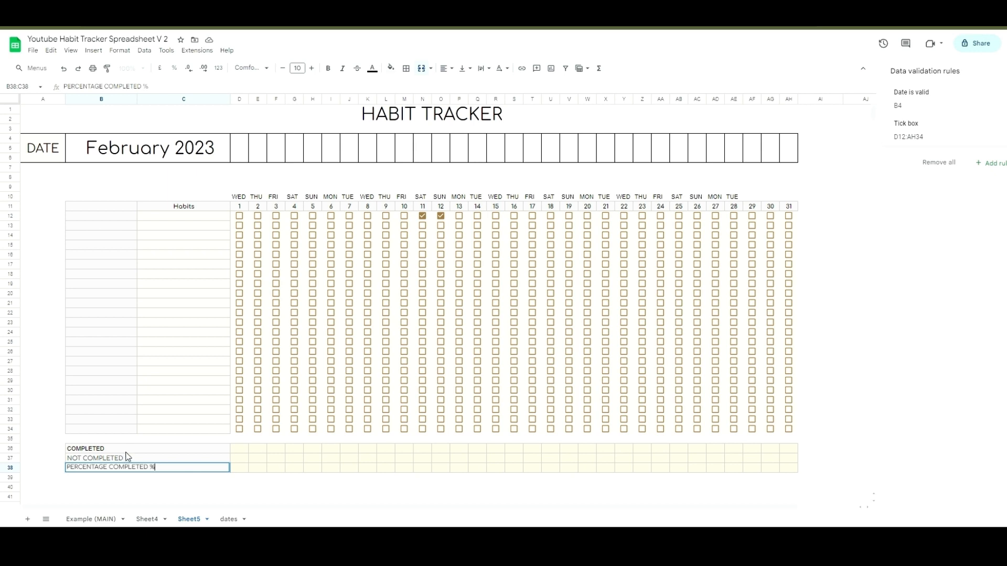
pyautogui.click(130, 452)
pyautogui.click(250, 68)
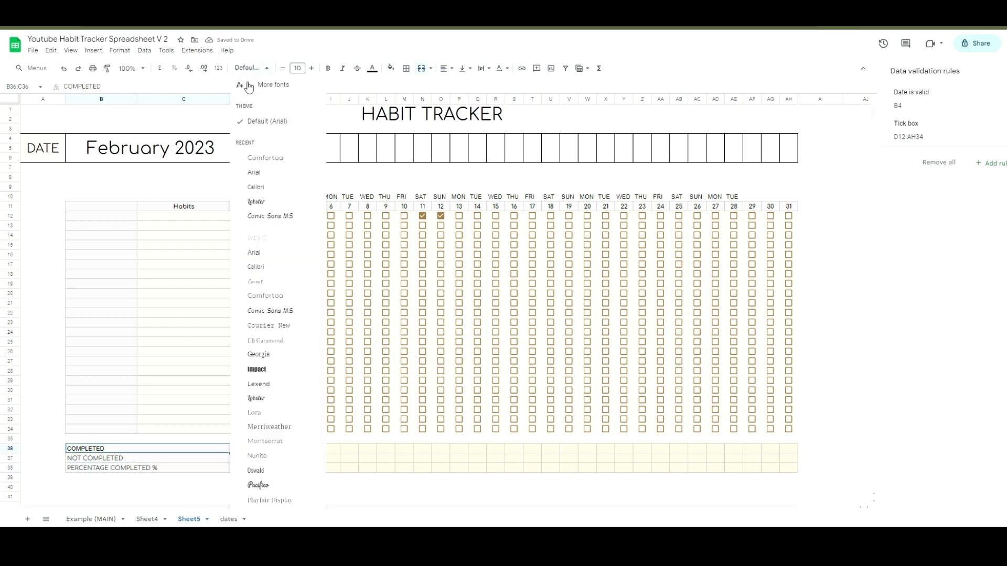
pyautogui.click(267, 159)
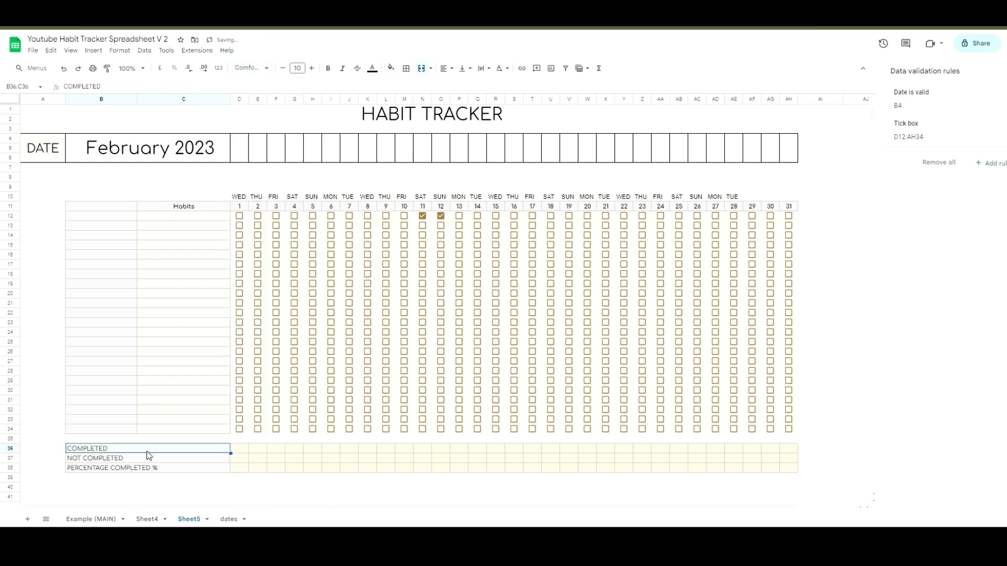
# Step: Right-align the three summary labels in B36:C38
pyautogui.moveTo(146, 451); pyautogui.dragTo(146, 472)
pyautogui.click(450, 69)
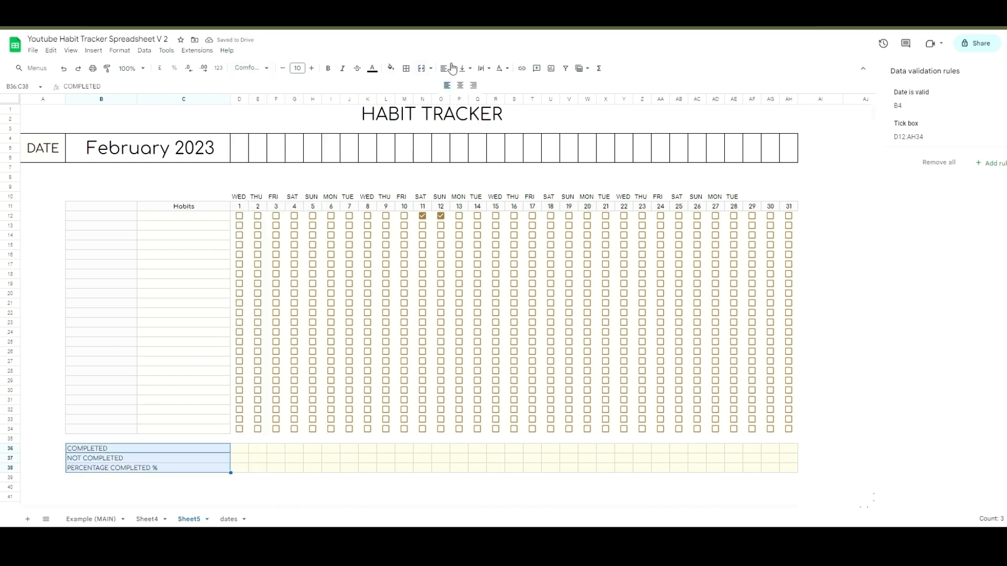
pyautogui.click(474, 85)
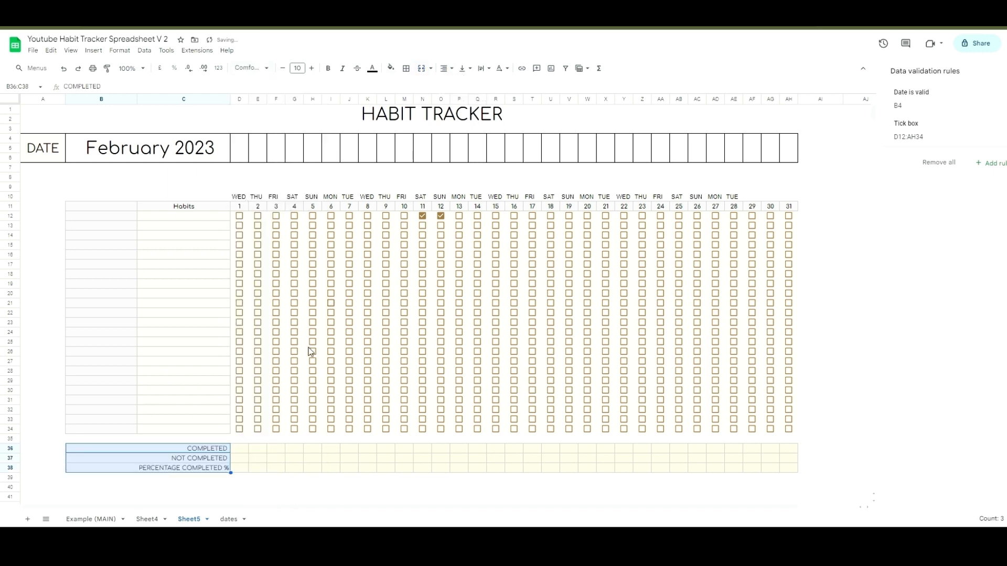
# Step: Clear the ticks for days 11 and 12 in the first habit row
pyautogui.click(265, 466)
pyautogui.click(247, 450)
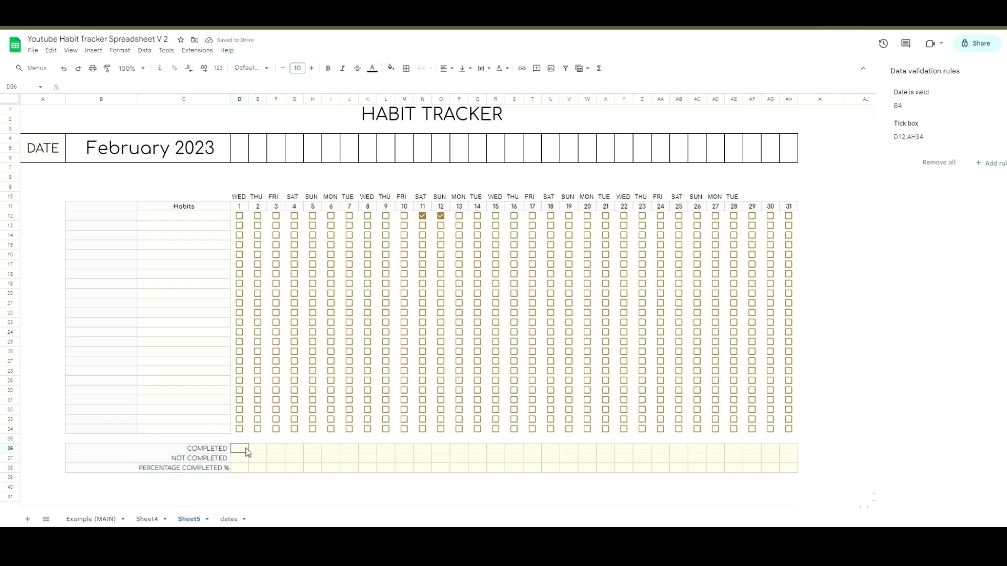
pyautogui.click(423, 216)
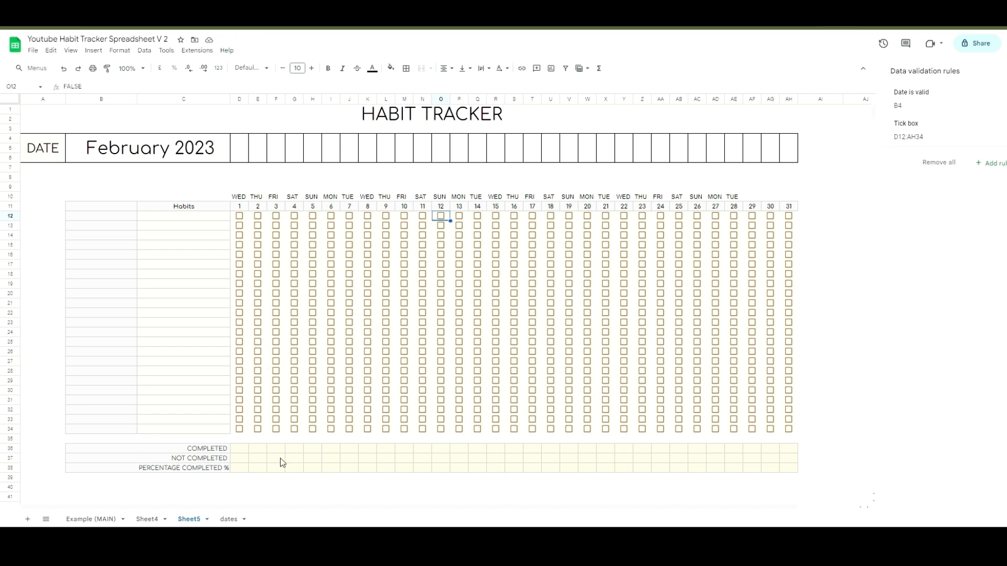
# Step: Copy the formula =COUNTIFS(D12:D34,true,$C$12:$C$34,"<>") from Sheet4's D36 into Sheet5's COMPLETED cell D36
pyautogui.click(147, 519)
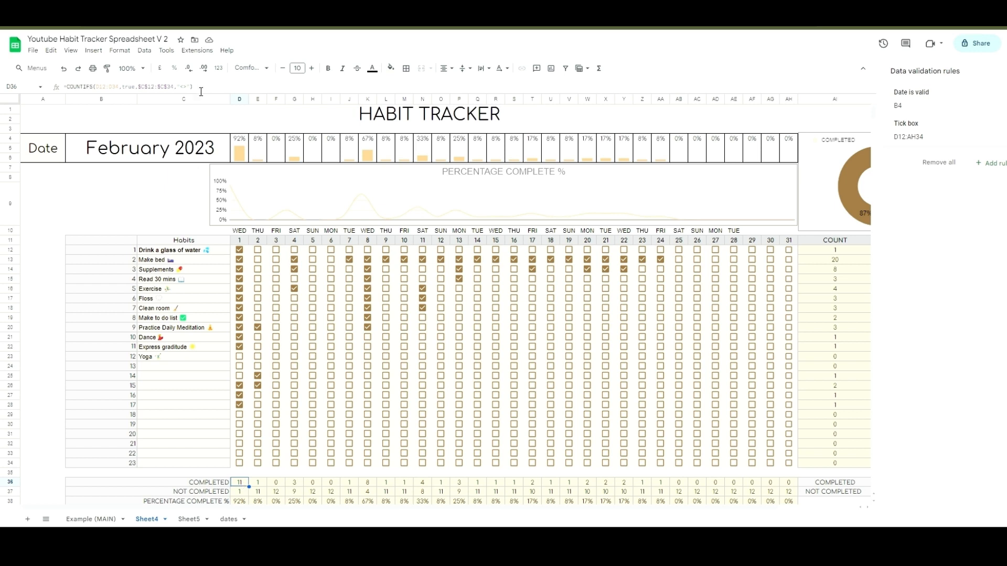
pyautogui.moveTo(194, 87); pyautogui.dragTo(61, 93)
pyautogui.hotkey('ctrl', 'c')
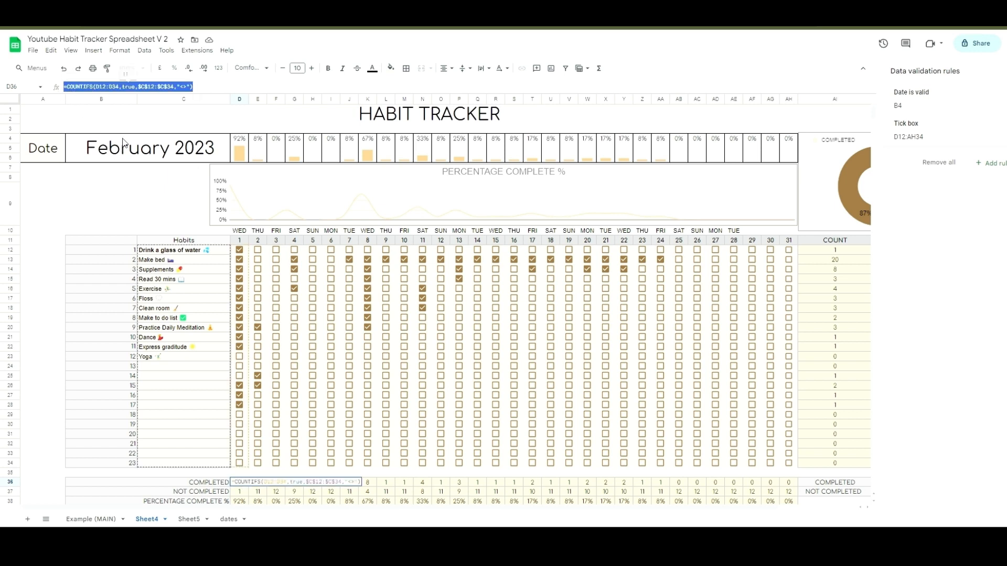
pyautogui.click(217, 92)
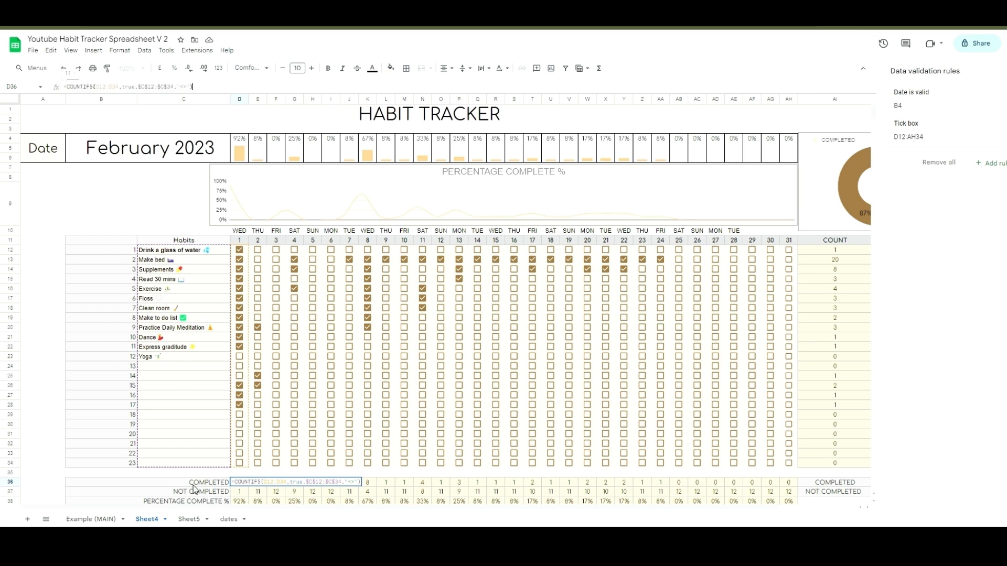
pyautogui.click(190, 519)
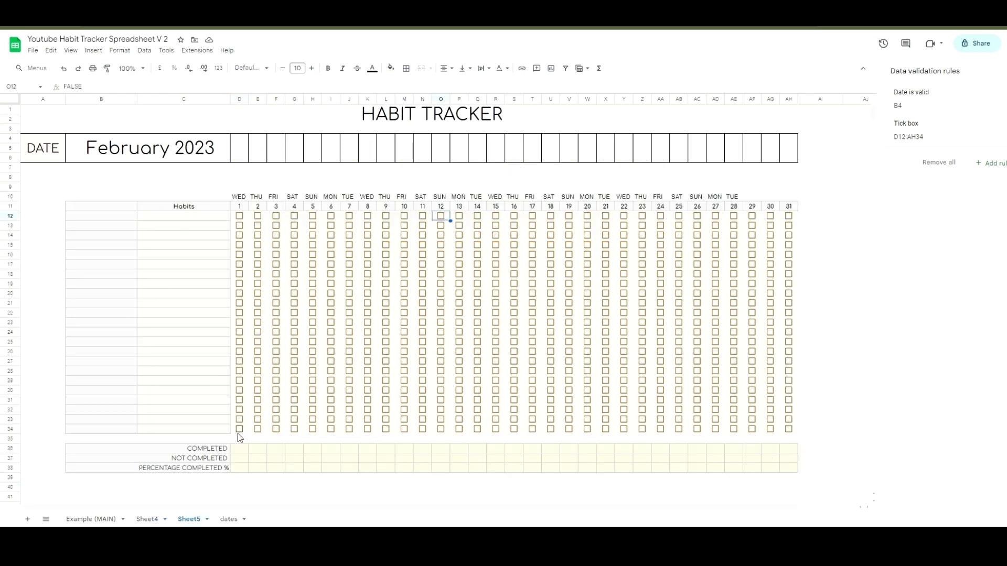
pyautogui.click(246, 451)
pyautogui.click(110, 90)
pyautogui.hotkey('ctrl', 'v')
pyautogui.press('Return')
# Step: Test the COMPLETED count by ticking and clearing the first habit's day 1 box, and check the Habits column cells it depends on
pyautogui.click(239, 216)
pyautogui.click(239, 216)
pyautogui.moveTo(209, 219); pyautogui.dragTo(202, 286)
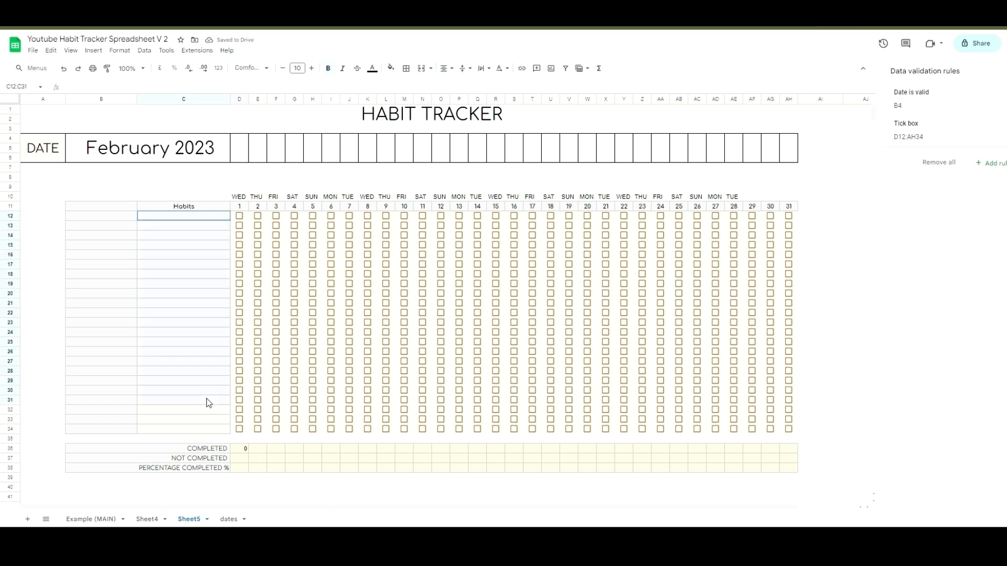
pyautogui.keyDown('shift'); pyautogui.click(205, 343); pyautogui.keyUp('shift')
# Step: Enter 1 in B12 and set the font of B12:C34 to Comfortaa
pyautogui.click(127, 220)
pyautogui.doubleClick(130, 220)
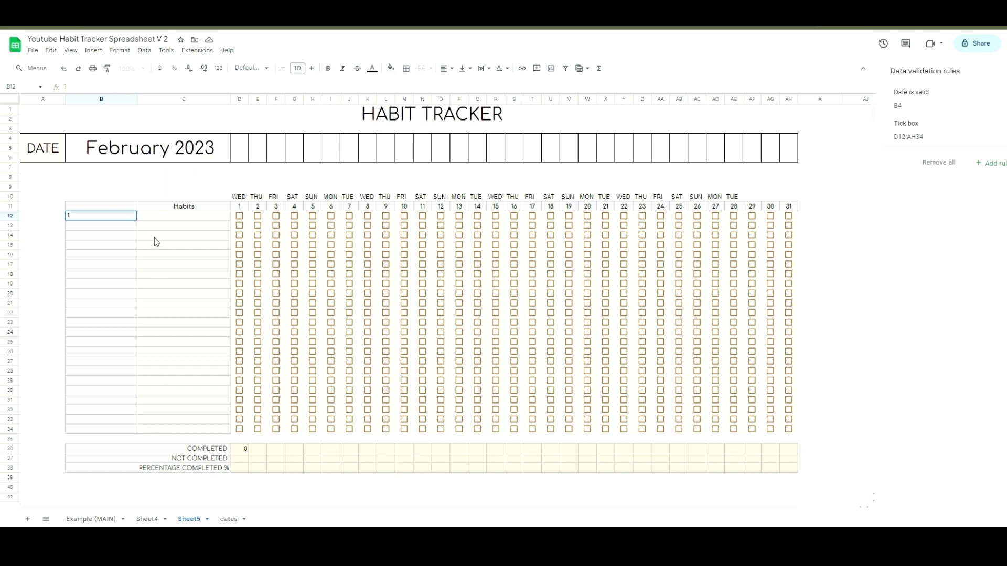
pyautogui.moveTo(131, 218); pyautogui.dragTo(190, 431)
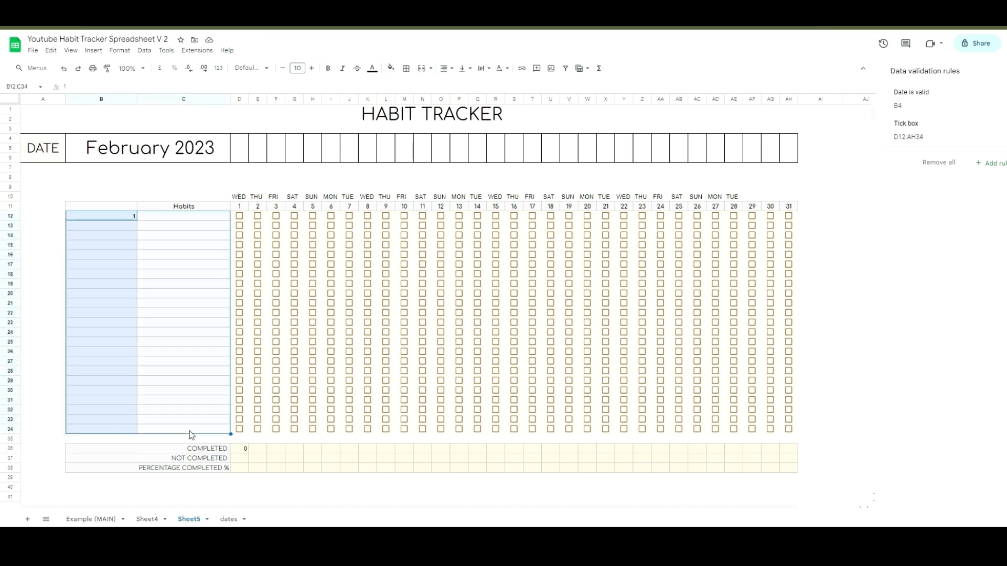
pyautogui.click(248, 69)
pyautogui.click(270, 157)
# Step: Try to fill the habit number from B12 down to B34 and undo the fill
pyautogui.click(131, 219)
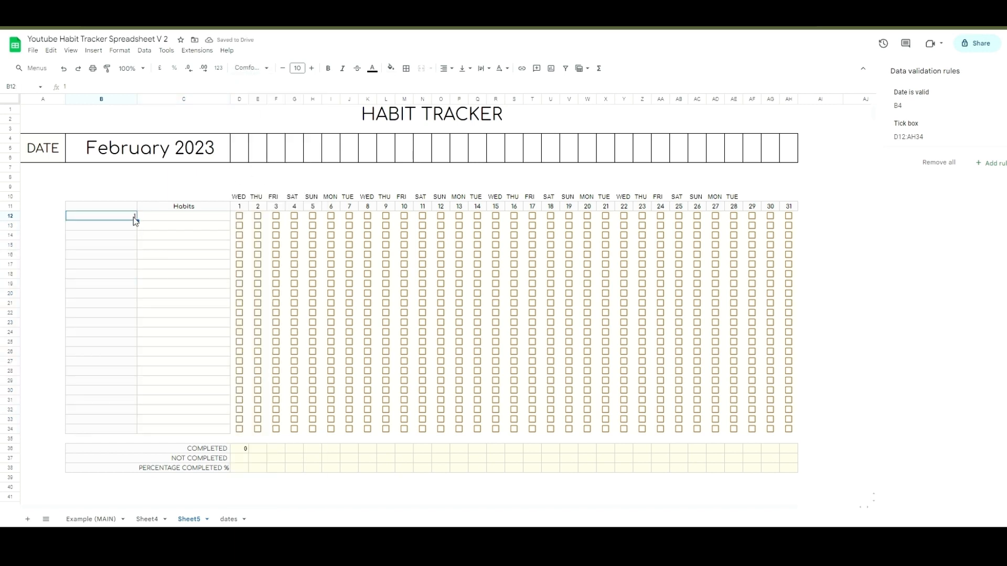
pyautogui.moveTo(138, 221); pyautogui.dragTo(138, 434)
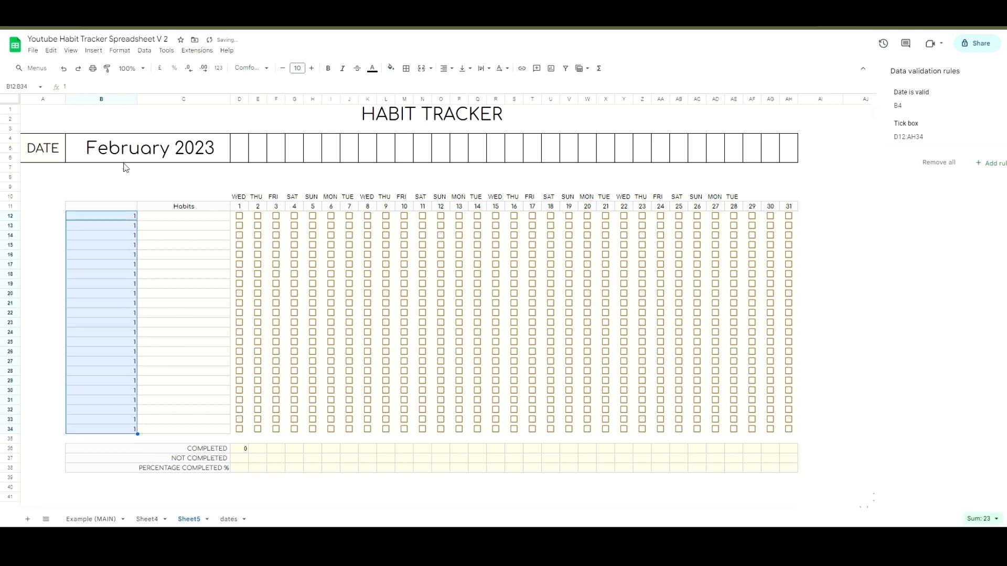
pyautogui.click(63, 69)
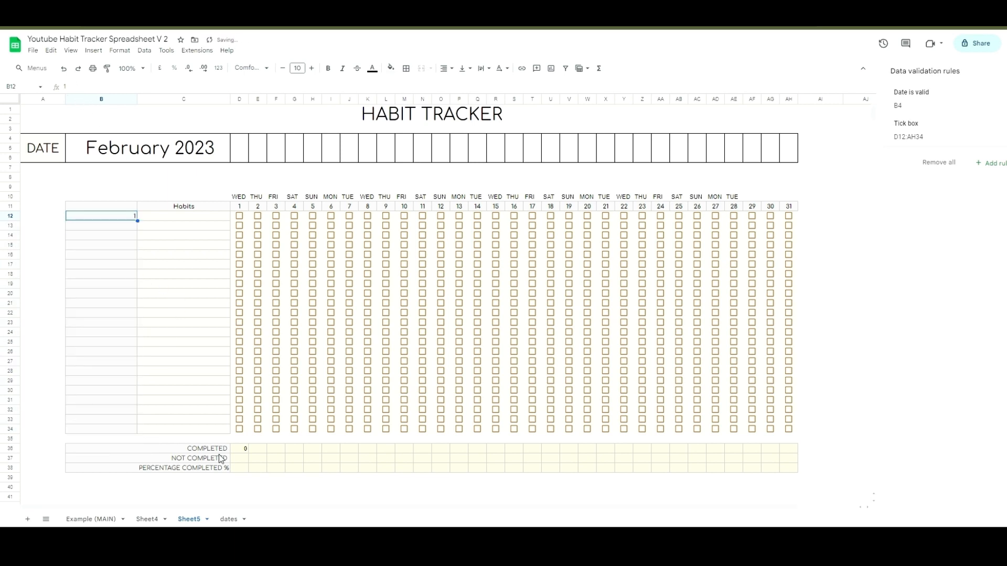
# Step: Check the numbering formula in Sheet4's B13 and enter =B12+1 in Sheet5's B13
pyautogui.click(147, 519)
pyautogui.click(127, 262)
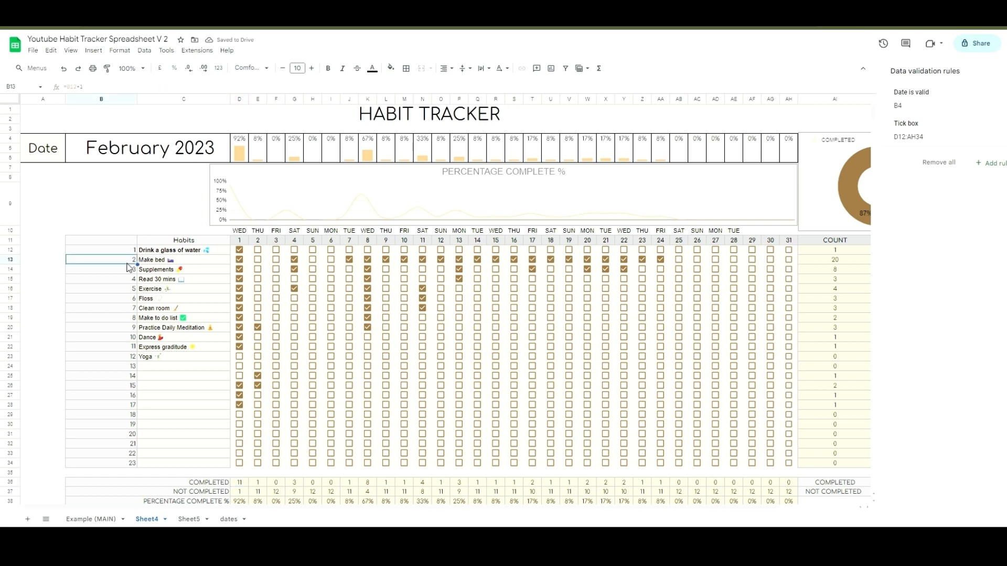
pyautogui.click(190, 519)
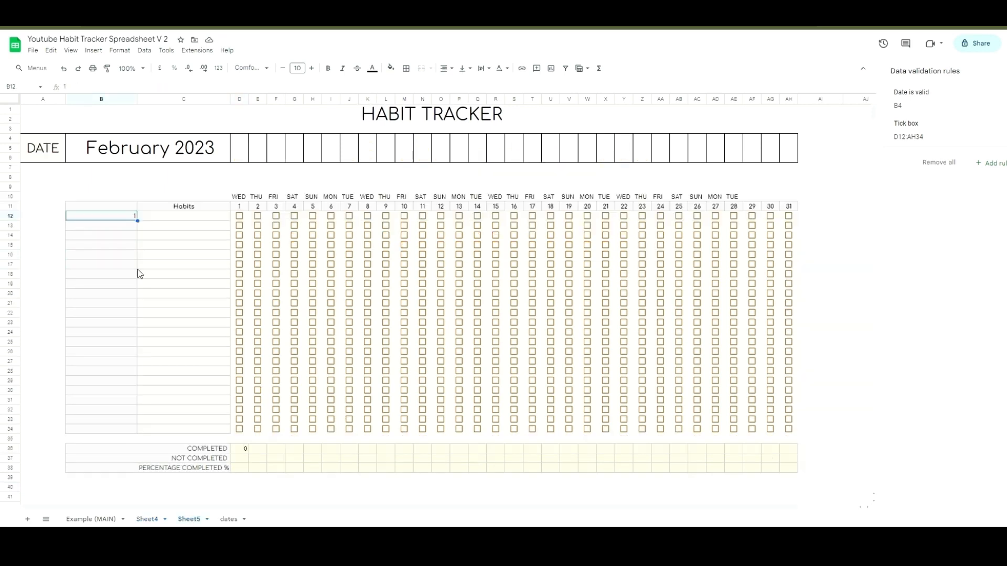
pyautogui.doubleClick(134, 227)
pyautogui.write('=')
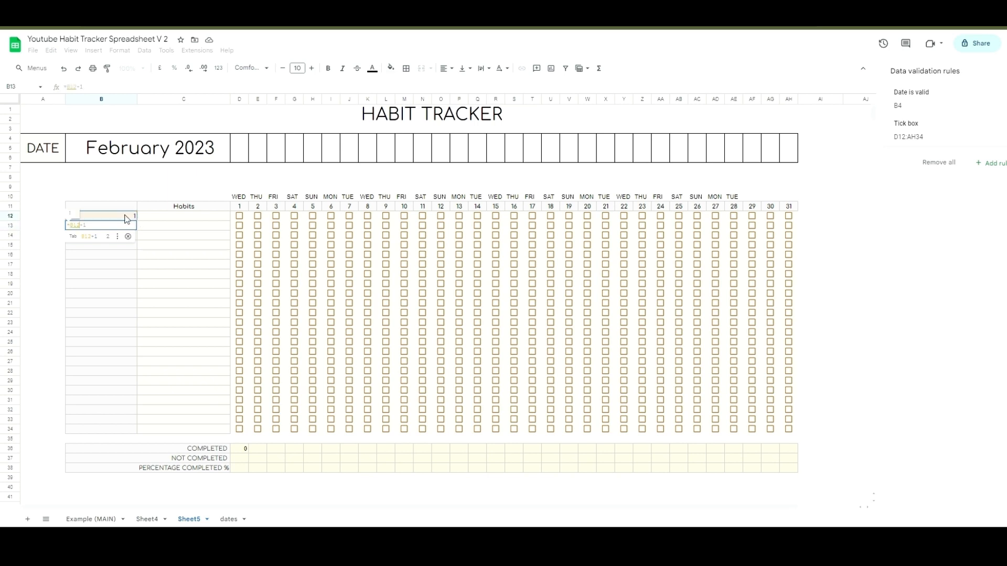
pyautogui.press('Tab')
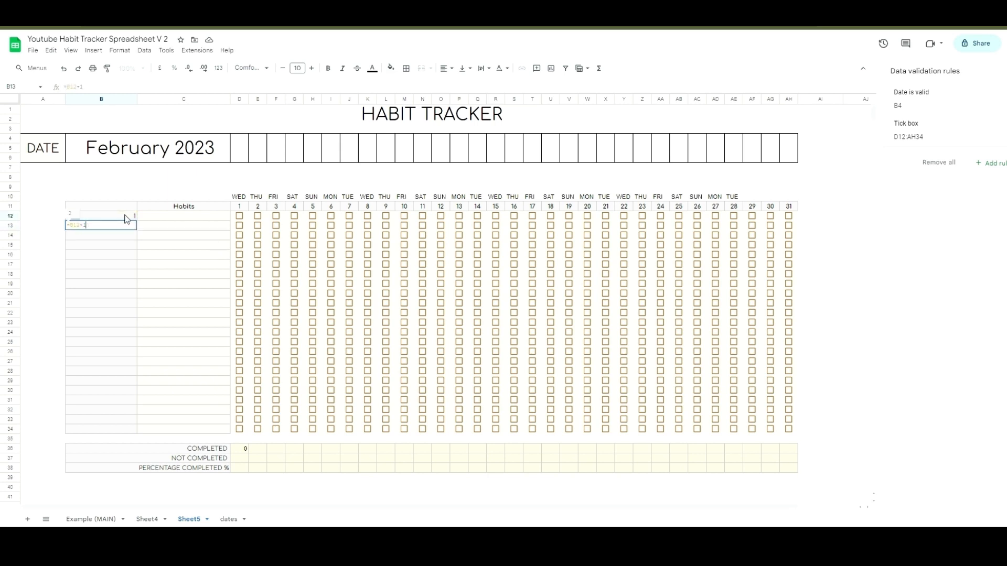
pyautogui.press('Return')
# Step: Fill the numbering formula from B13 down to B34
pyautogui.click(134, 223)
pyautogui.moveTo(144, 236); pyautogui.dragTo(133, 433)
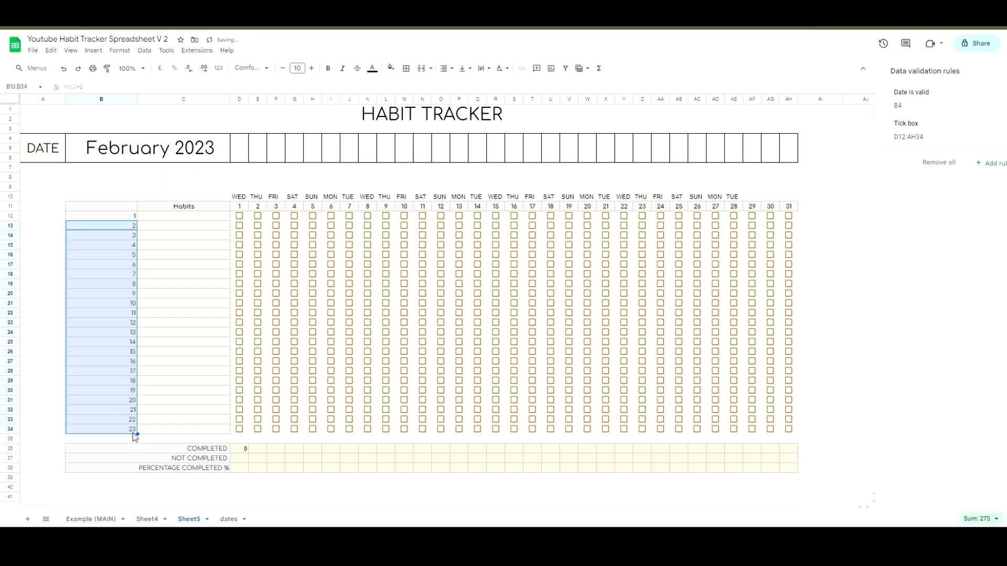
pyautogui.click(106, 401)
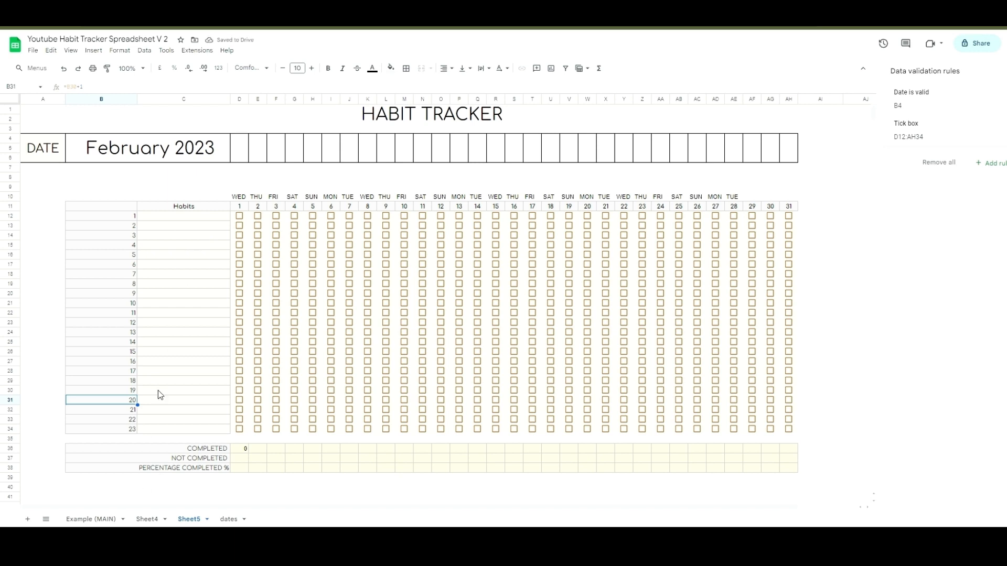
# Step: Check the habit list on Sheet4 and enter "Drink a glass of water 💦" in Sheet5's C12
pyautogui.click(153, 519)
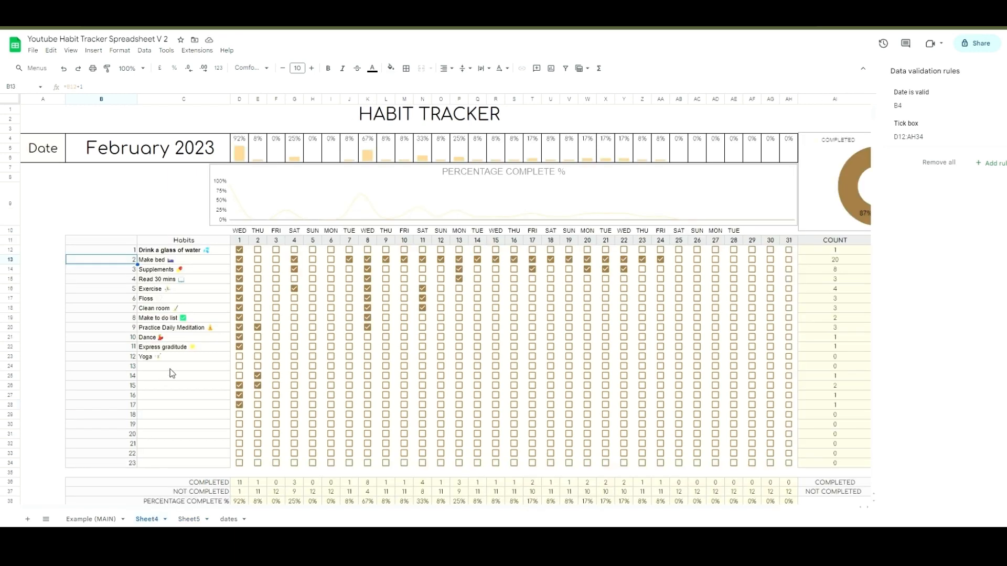
pyautogui.click(189, 519)
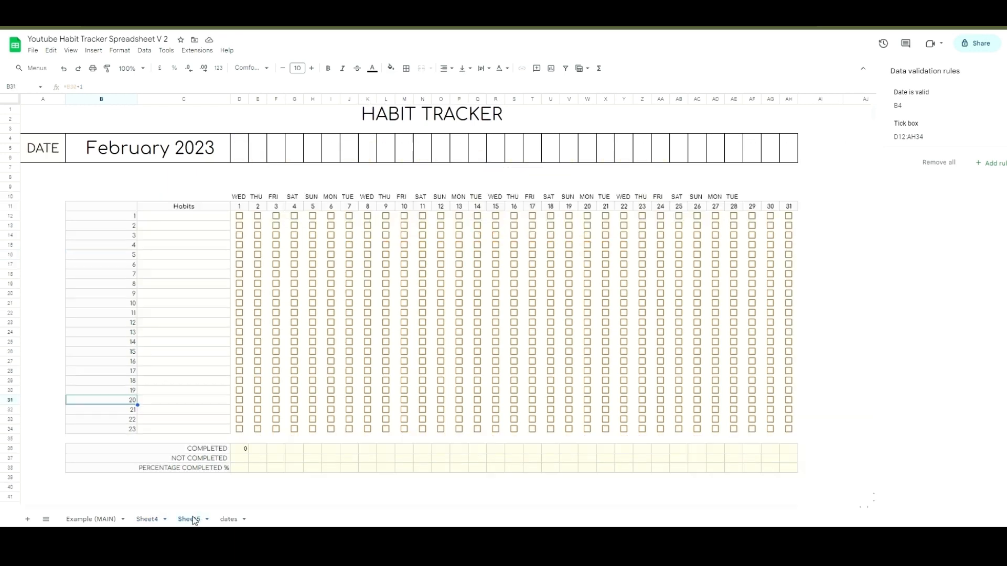
pyautogui.click(175, 215)
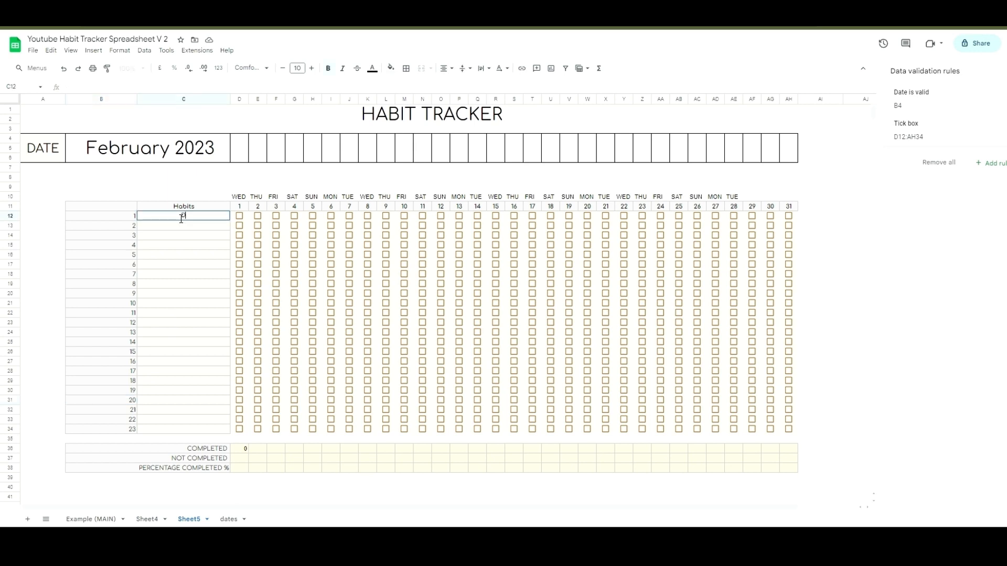
pyautogui.write('Drink a glass of water')
pyautogui.write('💦')
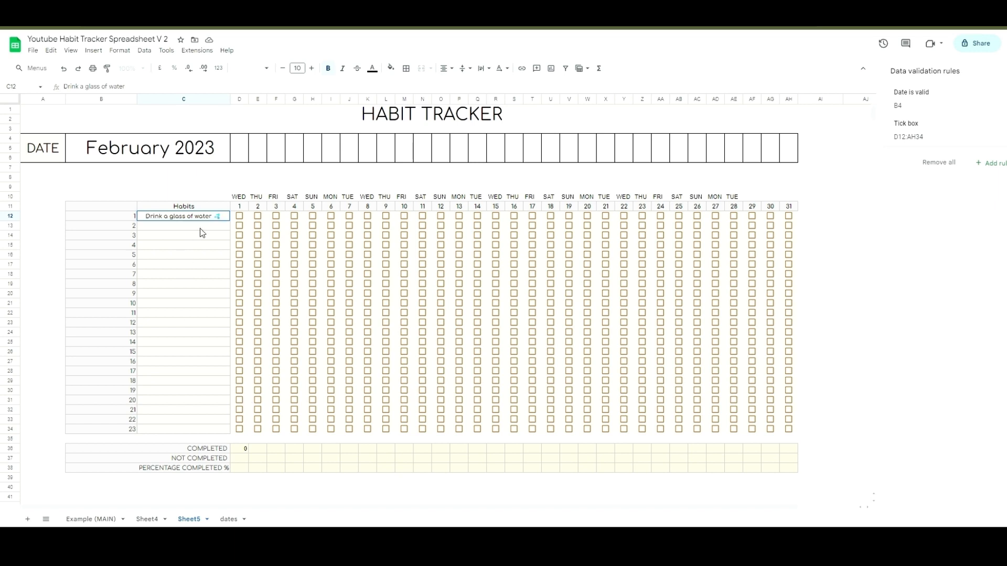
# Step: Copy the habit names in Sheet4's range C12:C23
pyautogui.moveTo(200, 228); pyautogui.dragTo(209, 315)
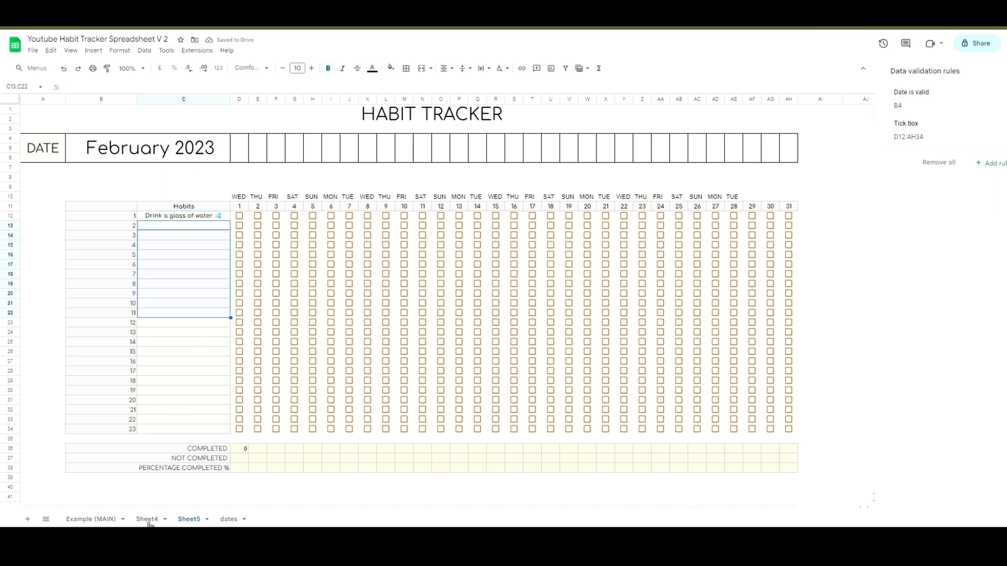
pyautogui.click(147, 520)
pyautogui.moveTo(197, 250); pyautogui.dragTo(197, 353)
pyautogui.rightClick(220, 356)
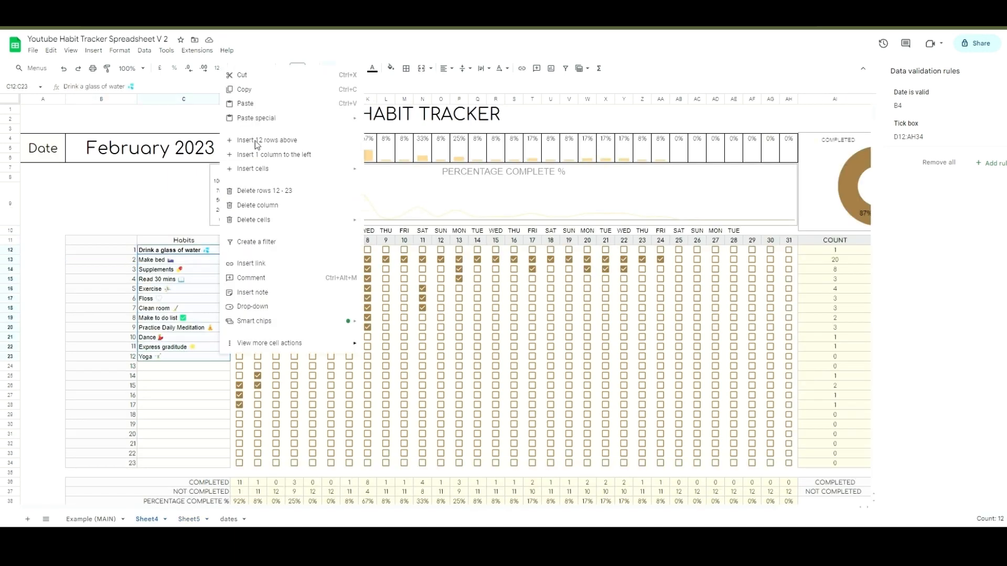
pyautogui.click(246, 85)
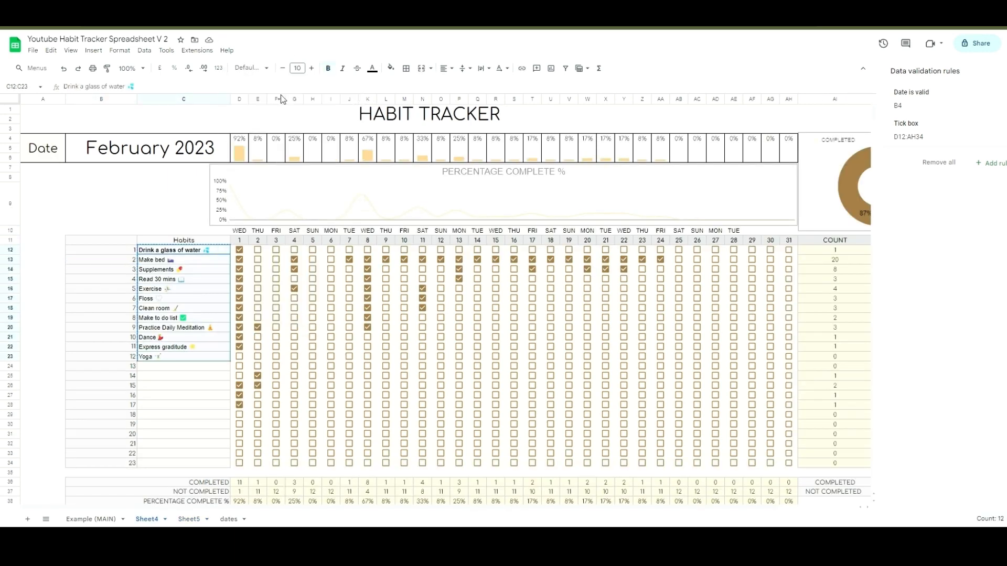
# Step: Paste the copied habit list into the Habits column of Sheet5, starting at C13
pyautogui.click(194, 519)
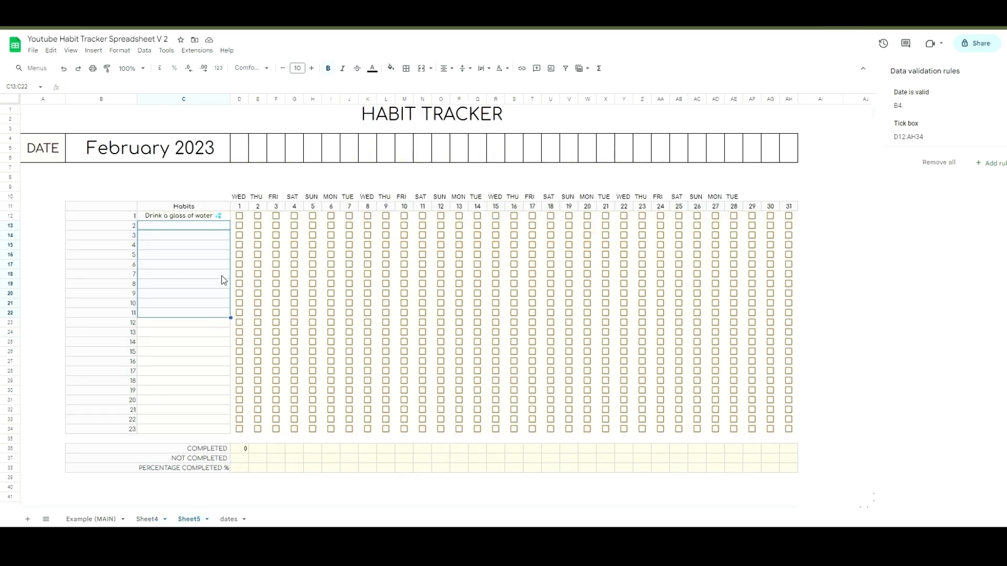
pyautogui.rightClick(222, 227)
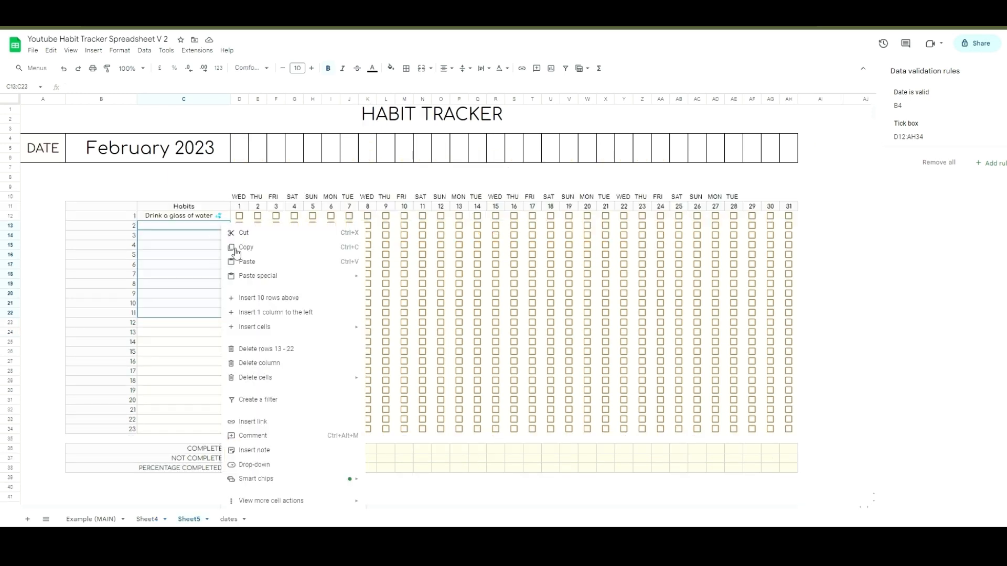
pyautogui.click(270, 262)
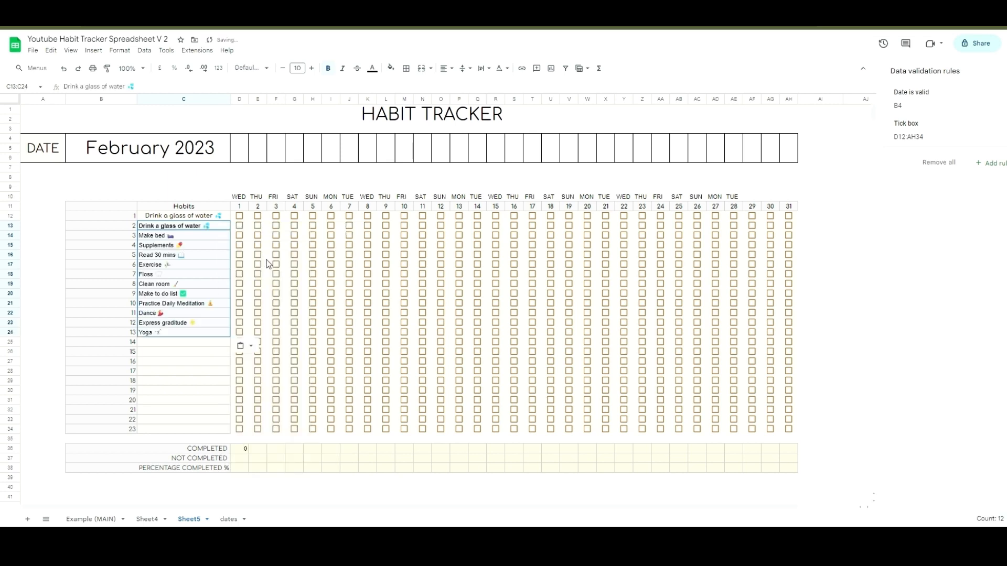
pyautogui.click(194, 396)
# Step: Left-align the "Drink a glass of water" habit in C12
pyautogui.click(209, 217)
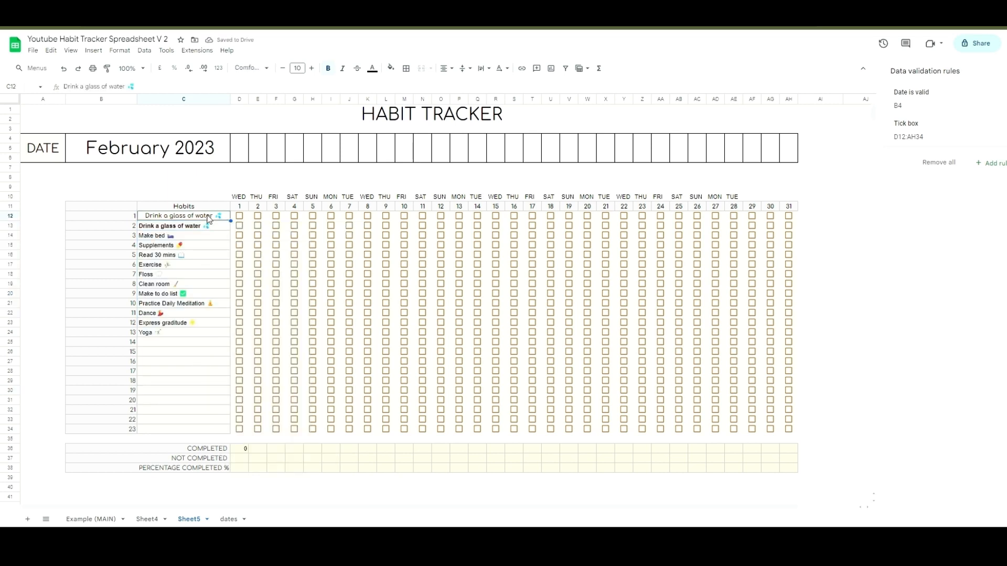
pyautogui.click(445, 69)
pyautogui.click(445, 95)
pyautogui.click(206, 362)
# Step: Paste the copied habit list again starting at C12 and delete the duplicate Yoga entry in C24
pyautogui.click(215, 230)
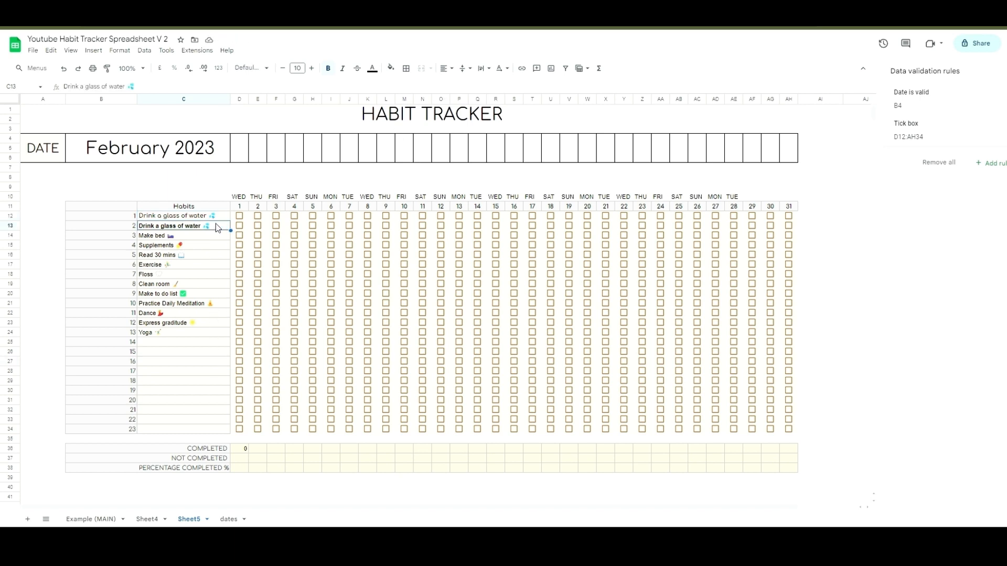
pyautogui.click(219, 218)
pyautogui.rightClick(226, 217)
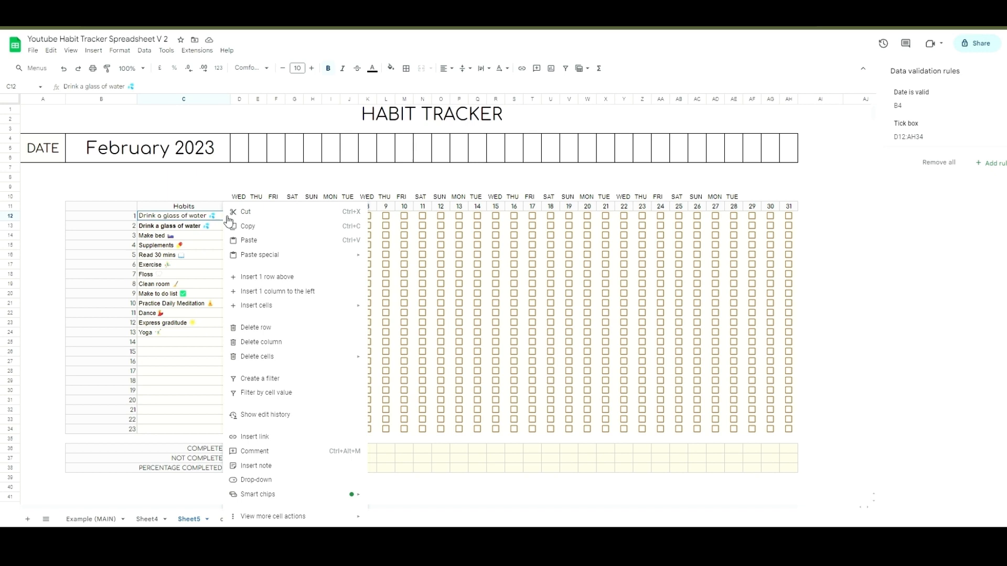
pyautogui.click(274, 241)
pyautogui.click(193, 334)
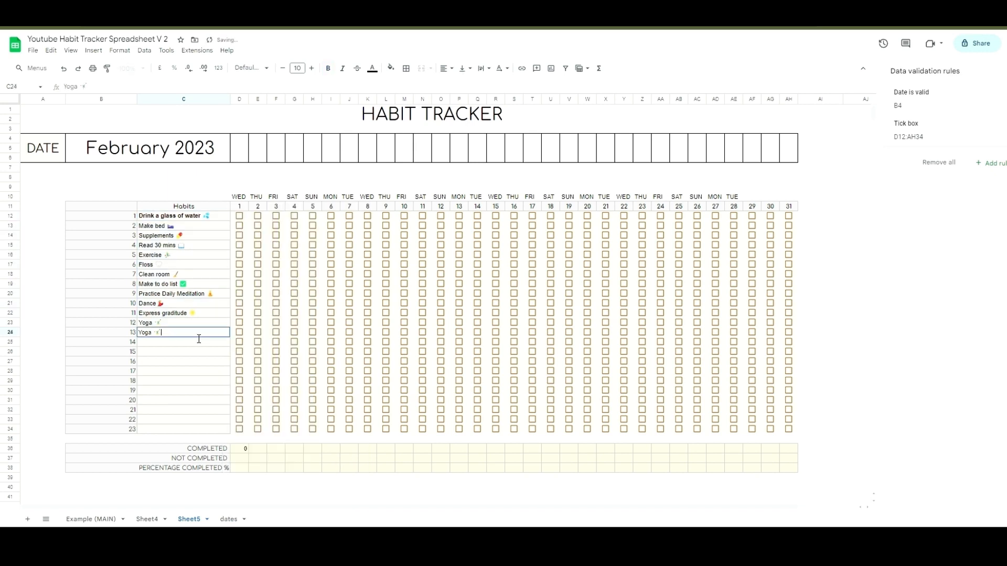
pyautogui.press('Delete')
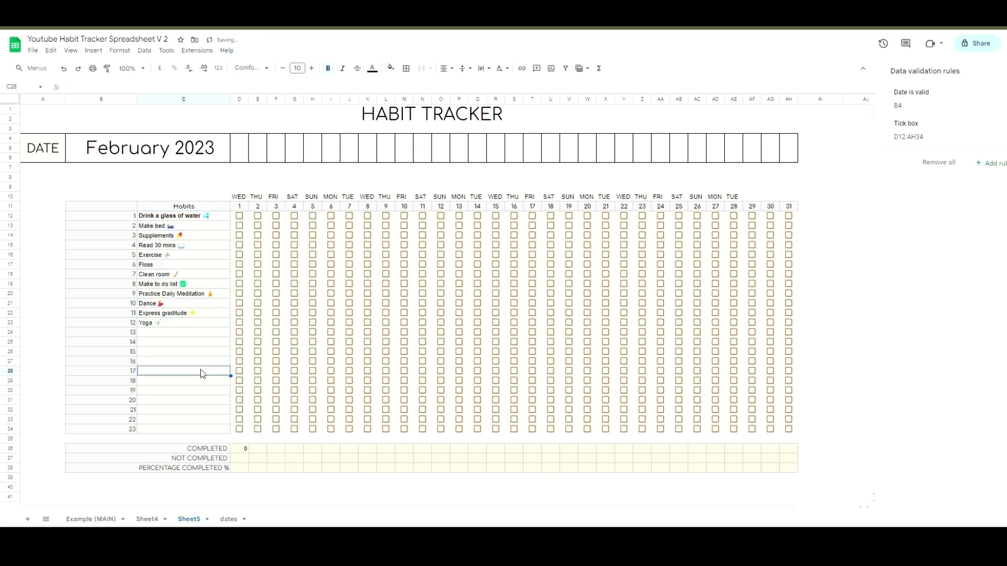
# Step: Tick sample checkboxes for water on days 1–3, Make bed on day 1, Supplements and Read 30 mins on days 6 and 8, and Exercise on day 8
pyautogui.moveTo(226, 217); pyautogui.dragTo(218, 313)
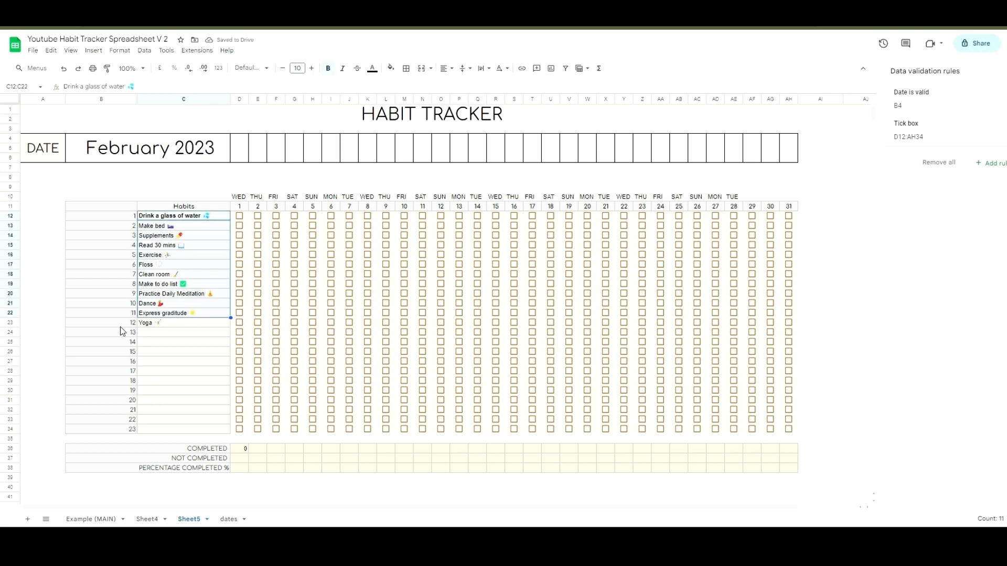
pyautogui.click(239, 216)
pyautogui.click(240, 225)
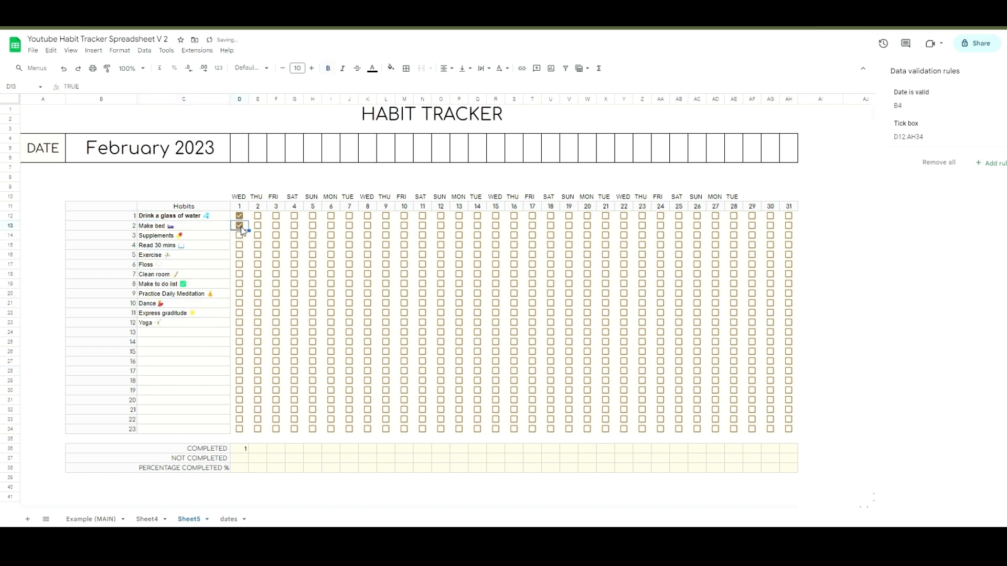
pyautogui.click(276, 219)
pyautogui.click(275, 216)
pyautogui.click(368, 235)
pyautogui.click(367, 245)
pyautogui.click(367, 255)
pyautogui.click(331, 234)
# Step: Copy the Sheet4 checkbox grid D12:AH34 over the same range in Sheet5 and tick day 16 for habit 14
pyautogui.click(149, 519)
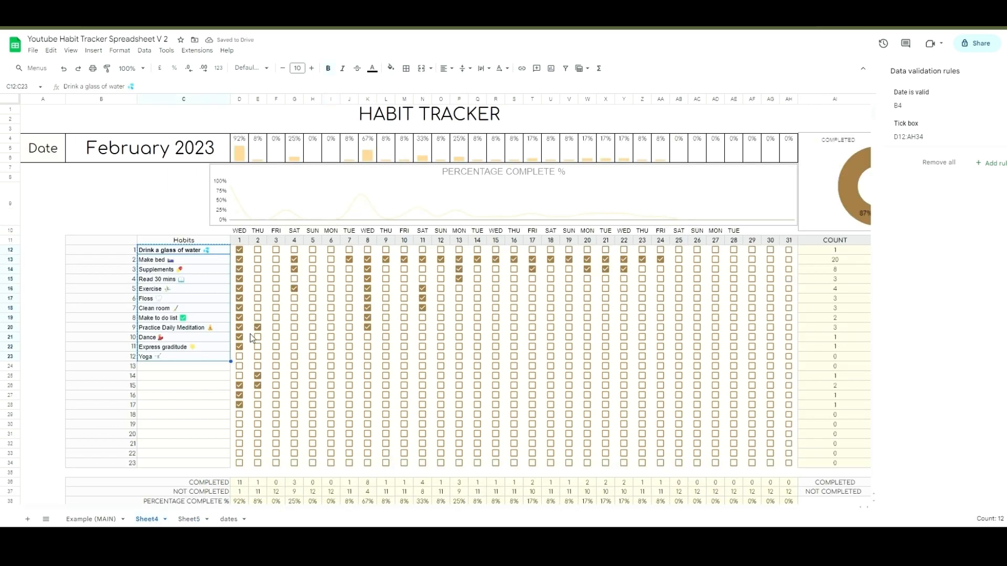
pyautogui.moveTo(239, 250); pyautogui.dragTo(798, 465)
pyautogui.rightClick(751, 445)
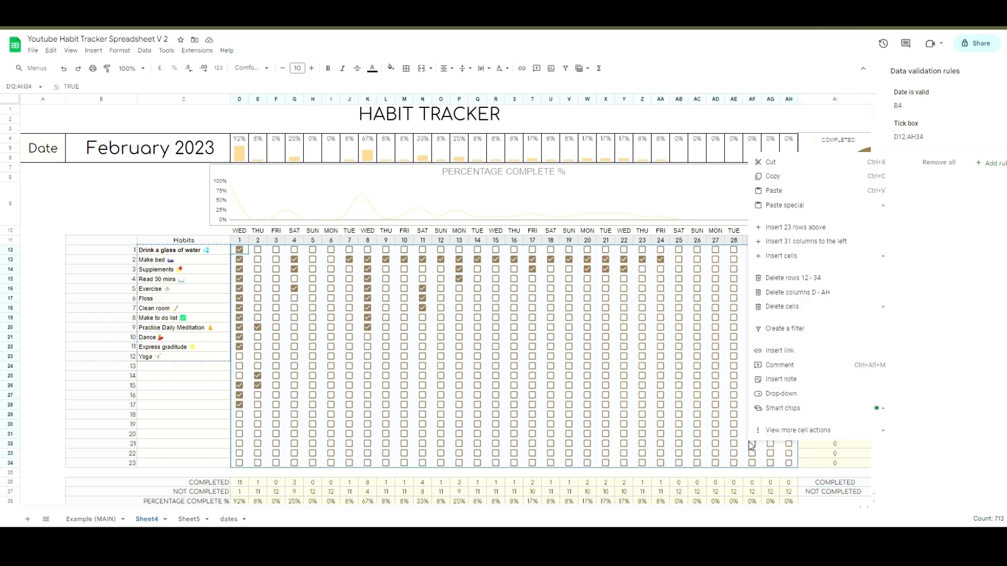
pyautogui.click(794, 192)
pyautogui.click(190, 519)
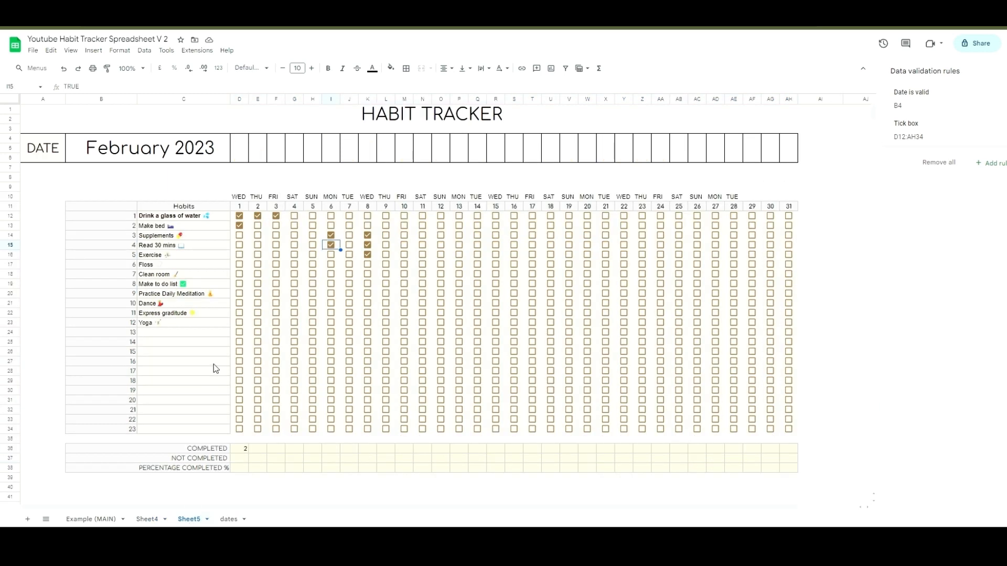
pyautogui.moveTo(239, 216); pyautogui.dragTo(791, 433)
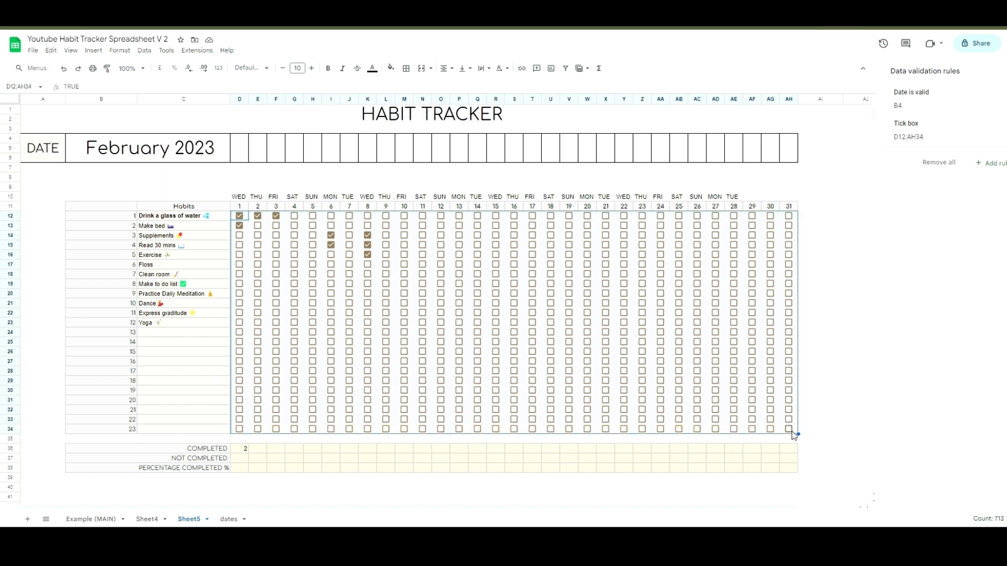
pyautogui.rightClick(453, 280)
pyautogui.click(511, 286)
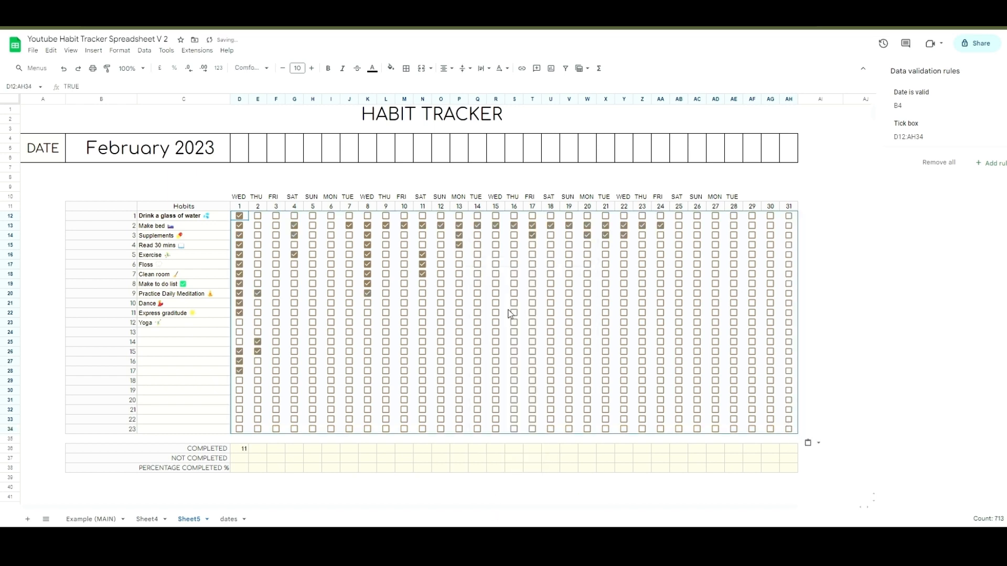
pyautogui.click(513, 343)
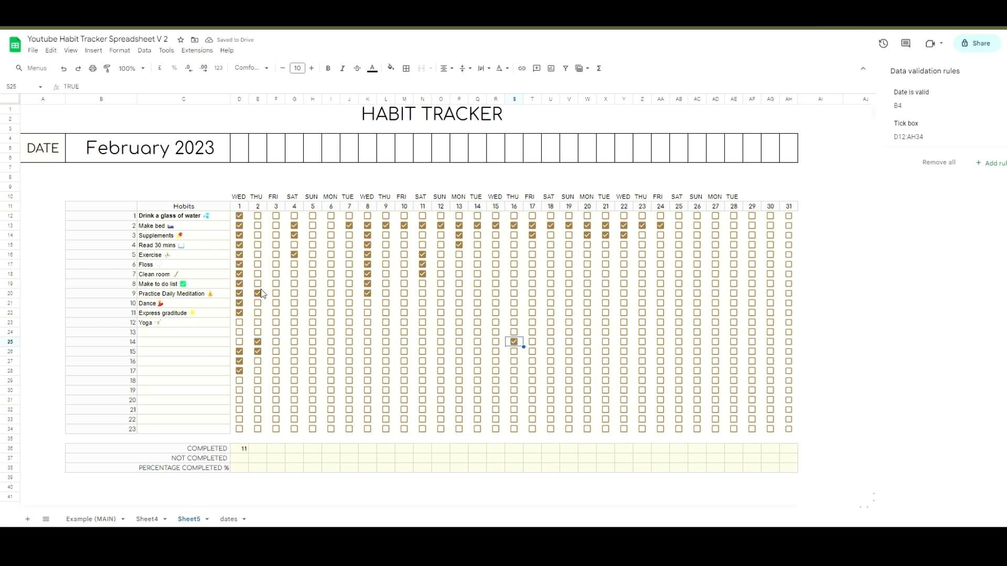
# Step: Examine the COUNTIFS formula and its ranges in the day 1 COMPLETED cell, D36
pyautogui.click(244, 450)
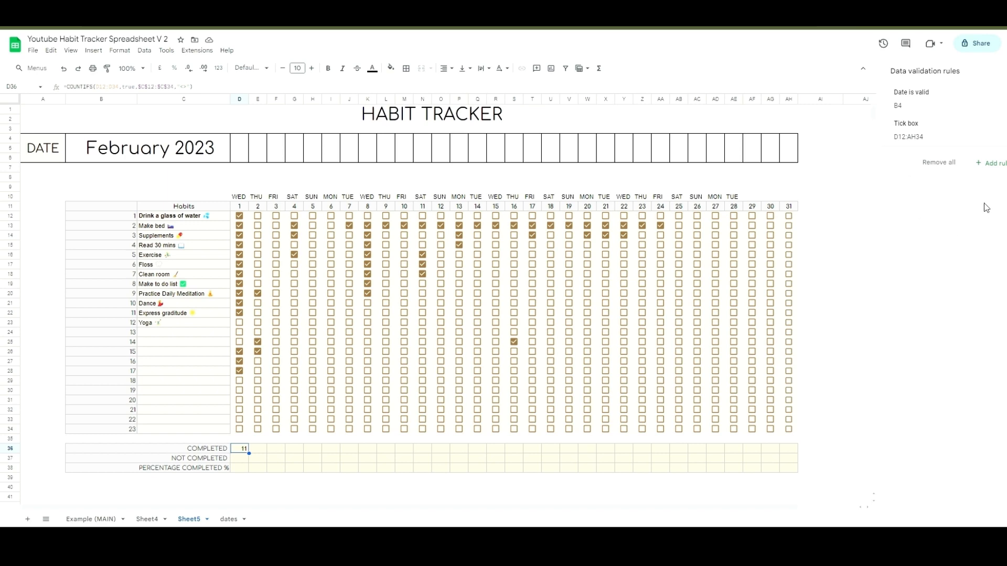
pyautogui.hotkey('ctrl', '+')
pyautogui.hotkey('ctrl', '+')
pyautogui.hotkey('ctrl', '+')
pyautogui.hotkey('ctrl', '+')
pyautogui.hotkey('ctrl', '+')
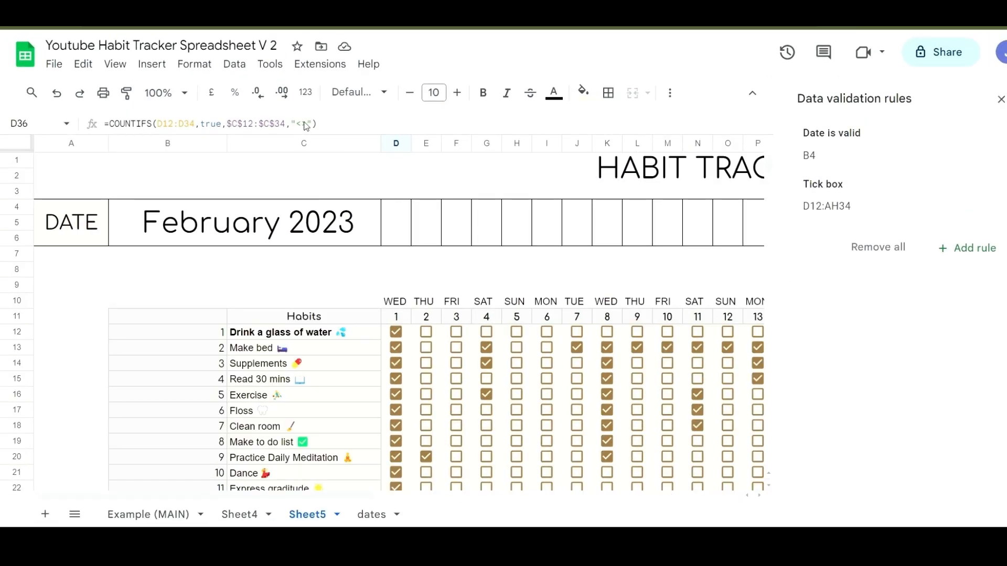
pyautogui.moveTo(307, 126); pyautogui.dragTo(315, 126)
pyautogui.click(110, 129)
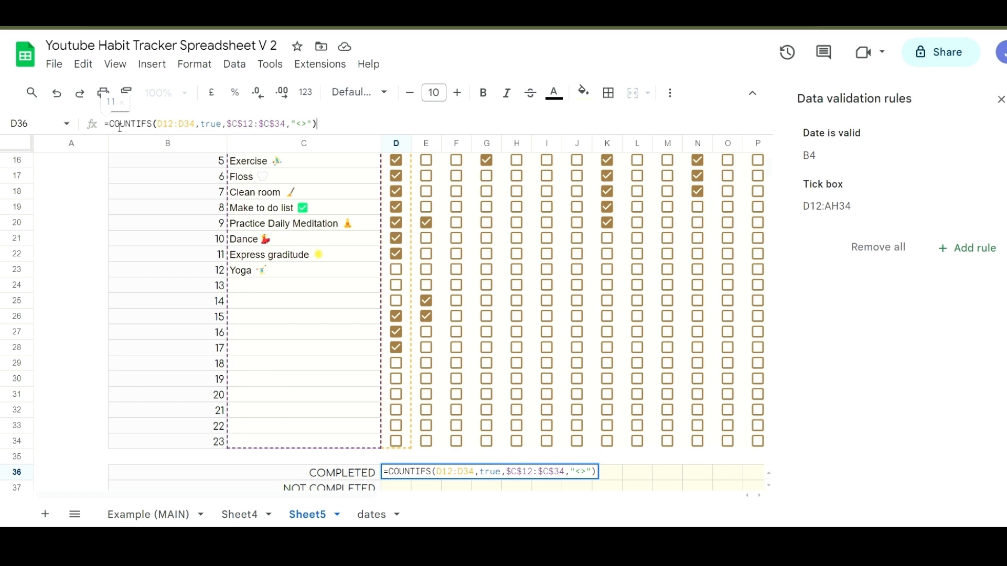
pyautogui.moveTo(117, 127); pyautogui.dragTo(153, 130)
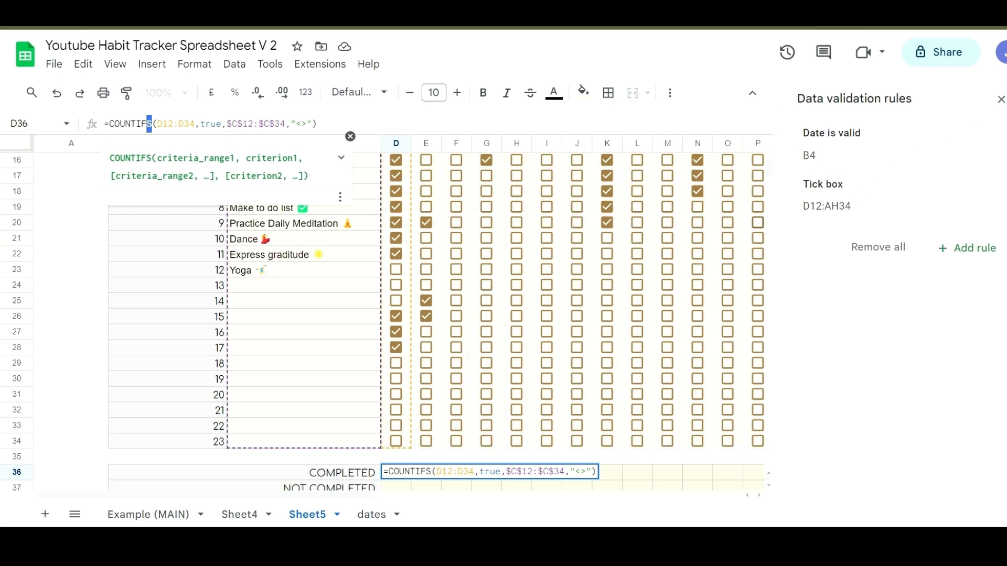
pyautogui.click(772, 124)
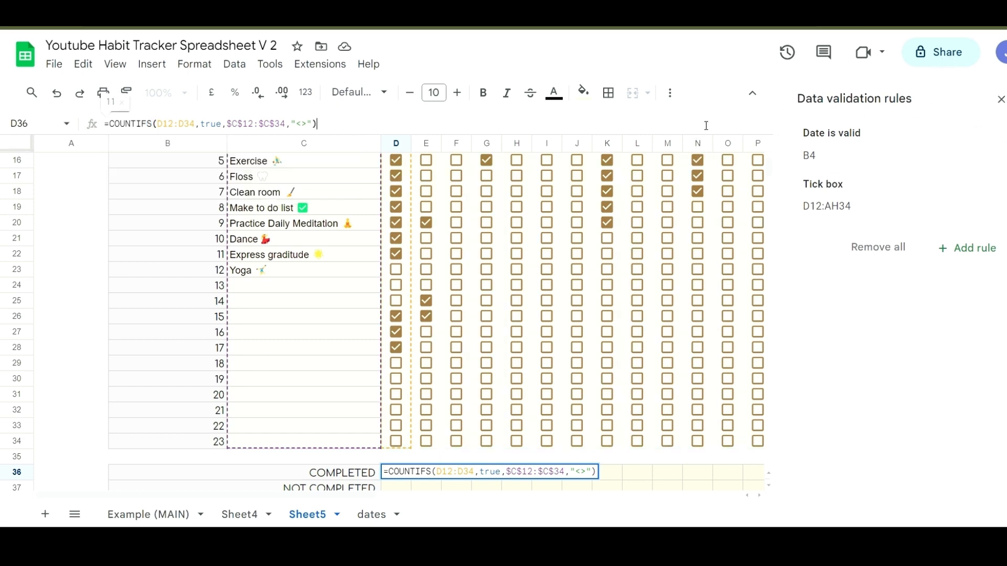
# Step: Close the data validation rules and exit editing of the D36 formula
pyautogui.click(1001, 101)
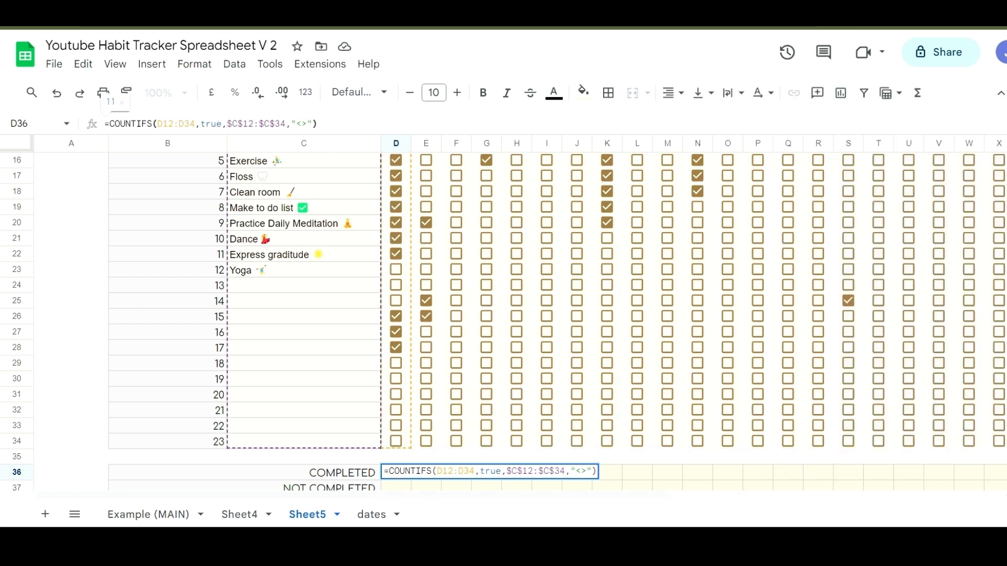
pyautogui.scroll(5, 520, 315)
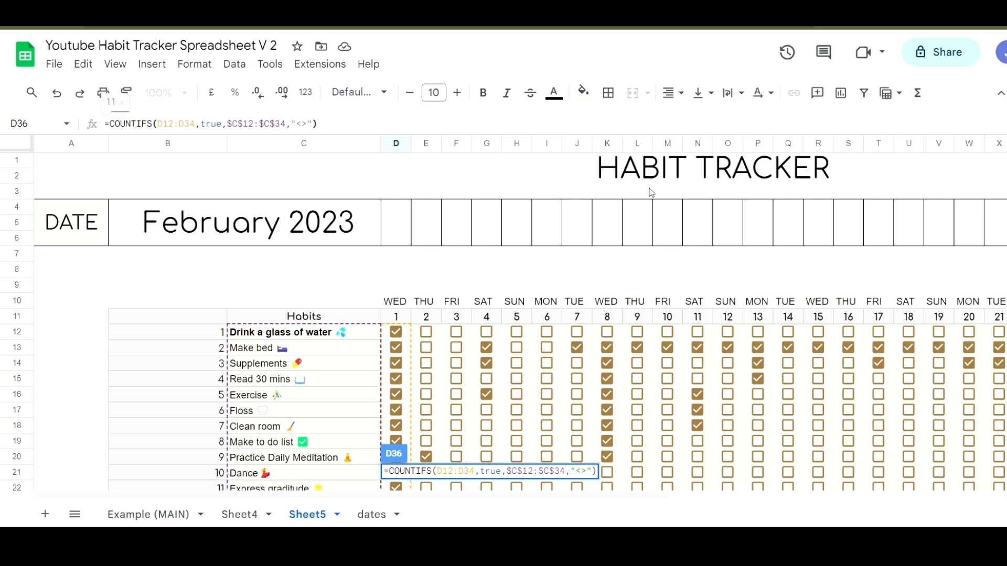
pyautogui.doubleClick(310, 227)
pyautogui.click(329, 286)
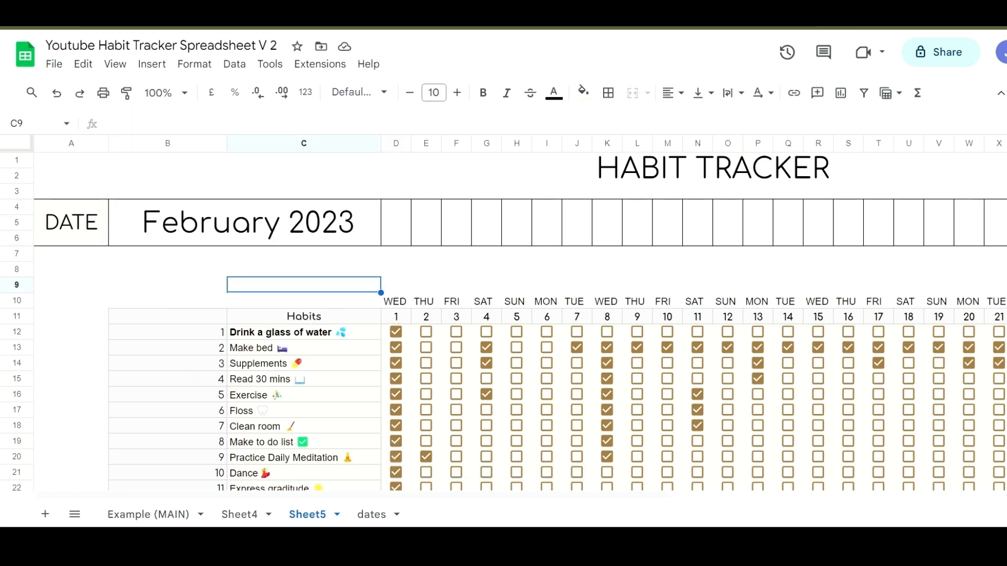
# Step: Test the COMPLETED count in D36 by toggling the day 1 checkbox of empty habit row 15, leaving it unticked
pyautogui.scroll(-15, 665, 324)
pyautogui.scroll(10, 666, 324)
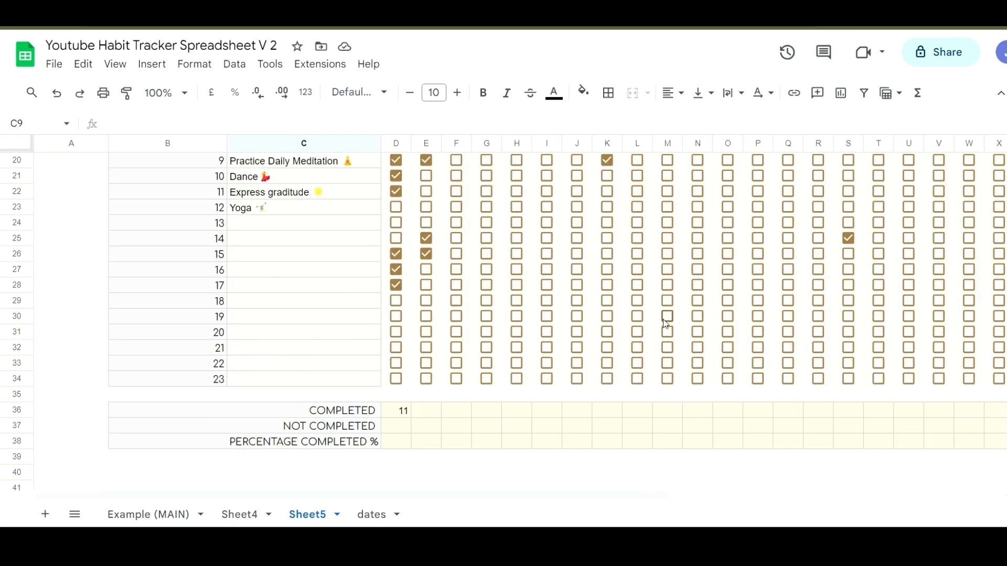
pyautogui.click(398, 417)
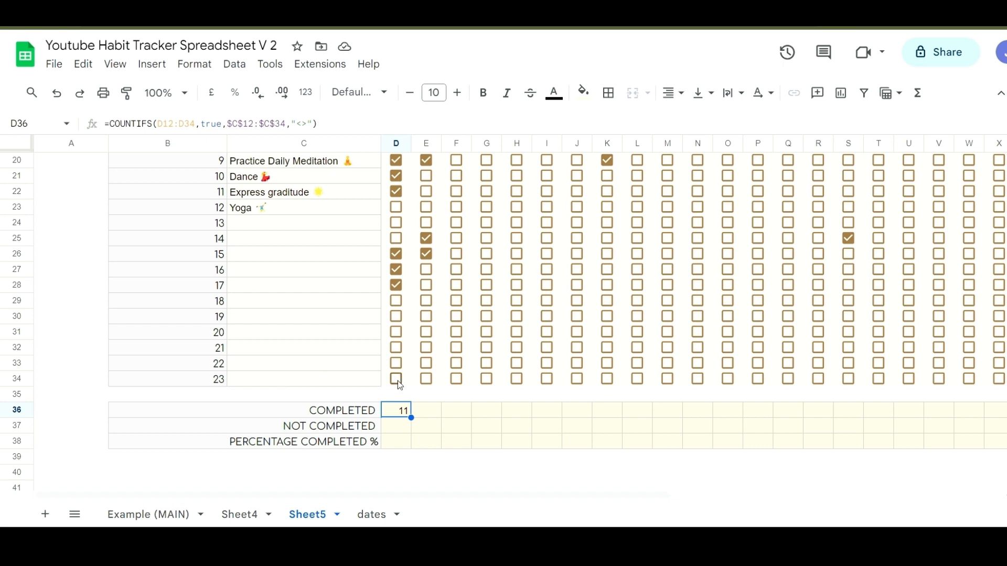
pyautogui.moveTo(410, 386); pyautogui.dragTo(400, 490)
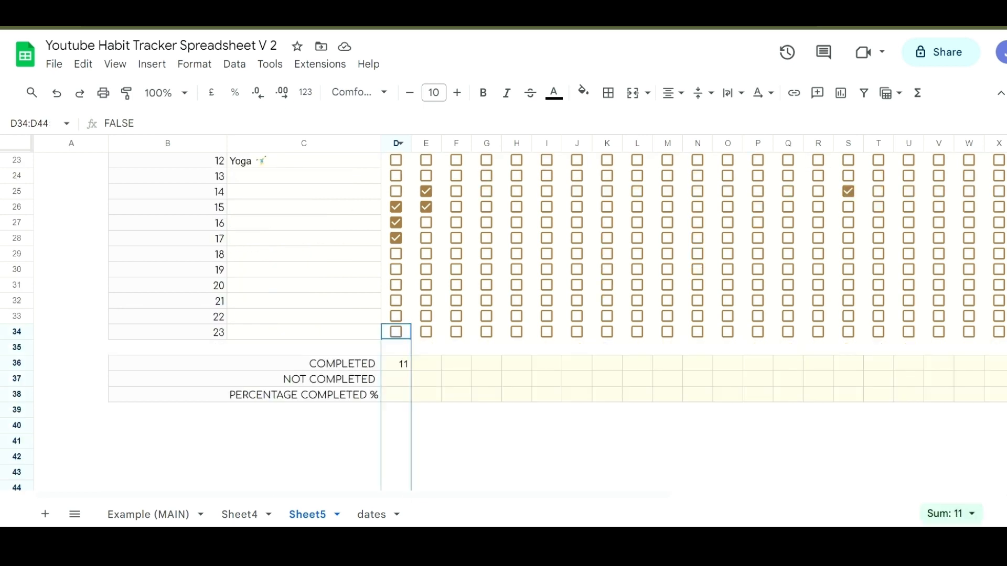
pyautogui.click(402, 367)
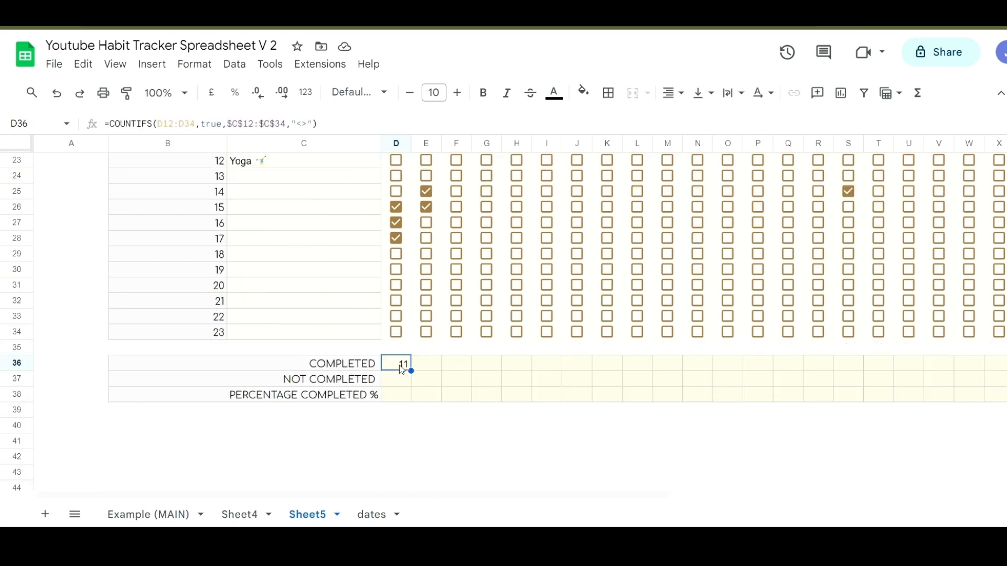
pyautogui.click(396, 211)
pyautogui.click(397, 211)
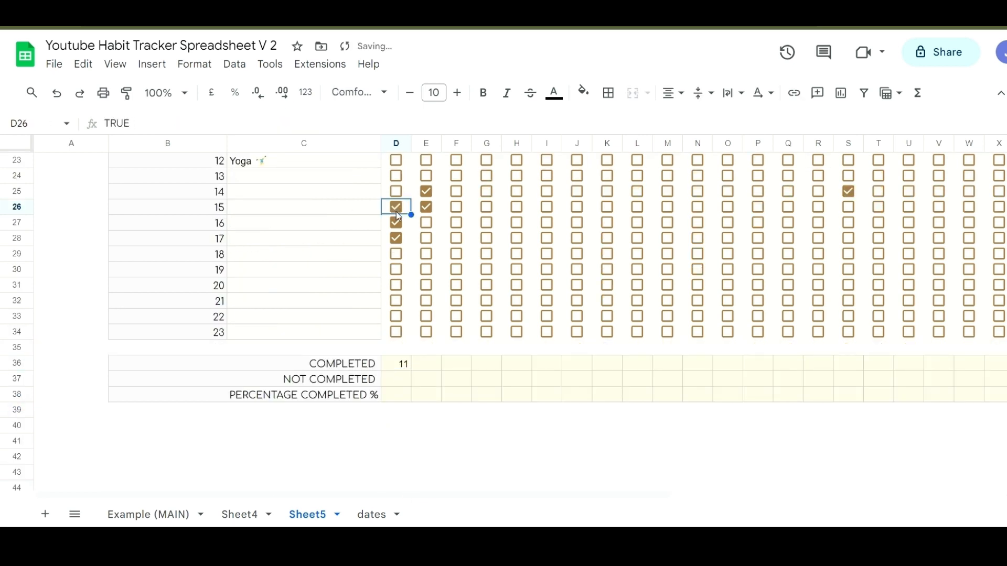
pyautogui.click(396, 212)
pyautogui.click(402, 365)
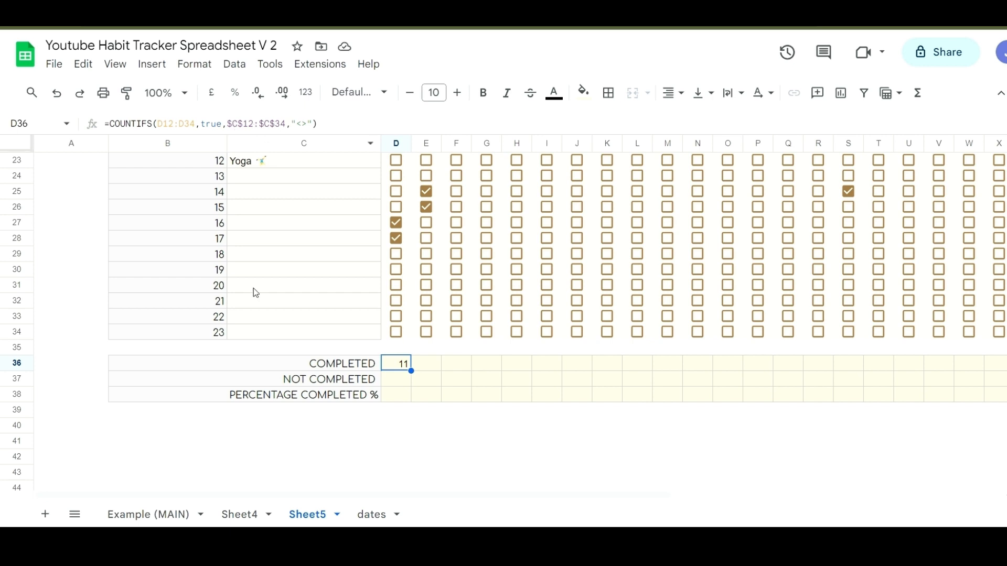
# Step: Review the habit range C12:C34 against the day 1 checkboxes, comparing empty habit row 16 with the Yoga row
pyautogui.moveTo(313, 231); pyautogui.dragTo(317, 331)
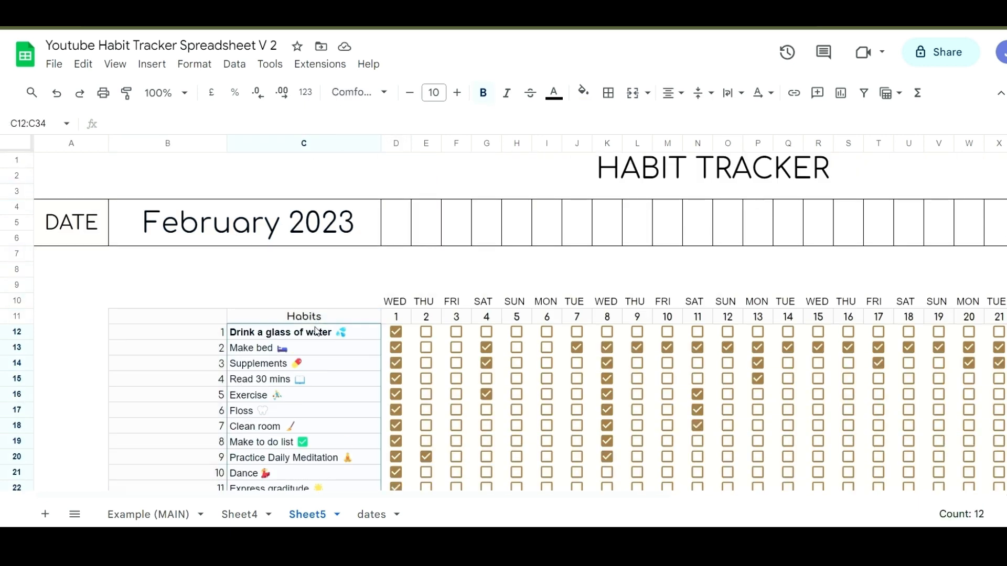
pyautogui.click(408, 338)
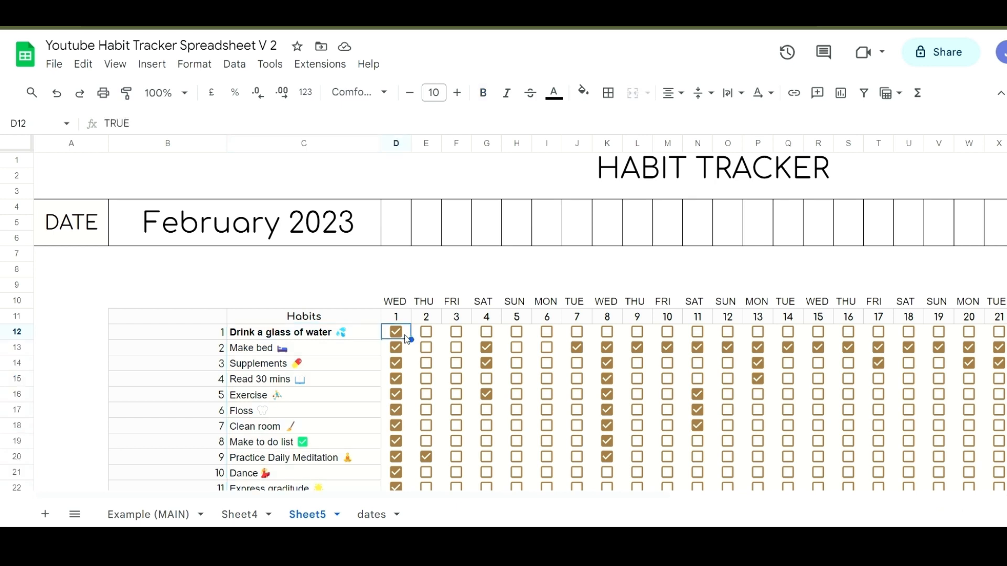
pyautogui.moveTo(326, 332); pyautogui.dragTo(316, 445)
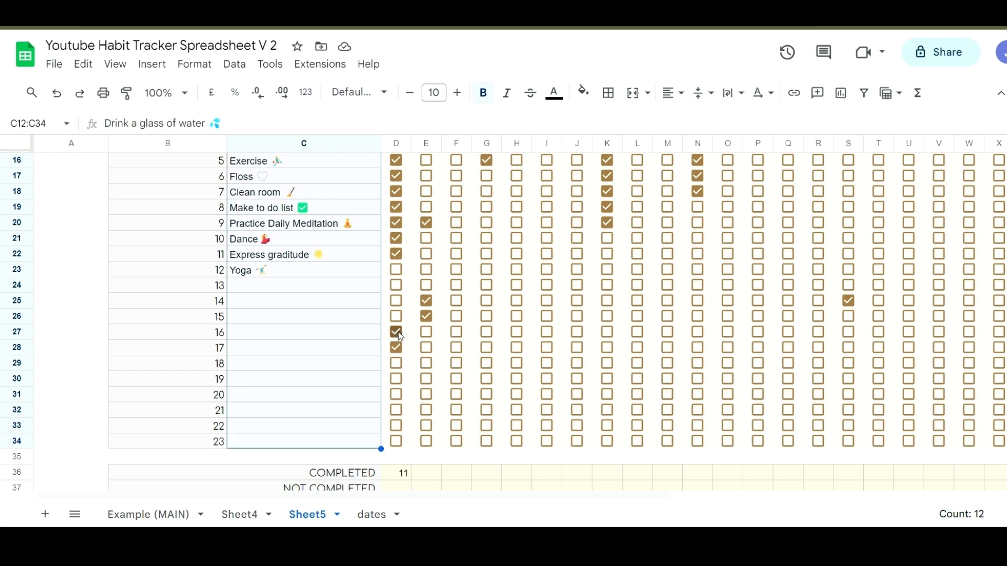
pyautogui.click(321, 339)
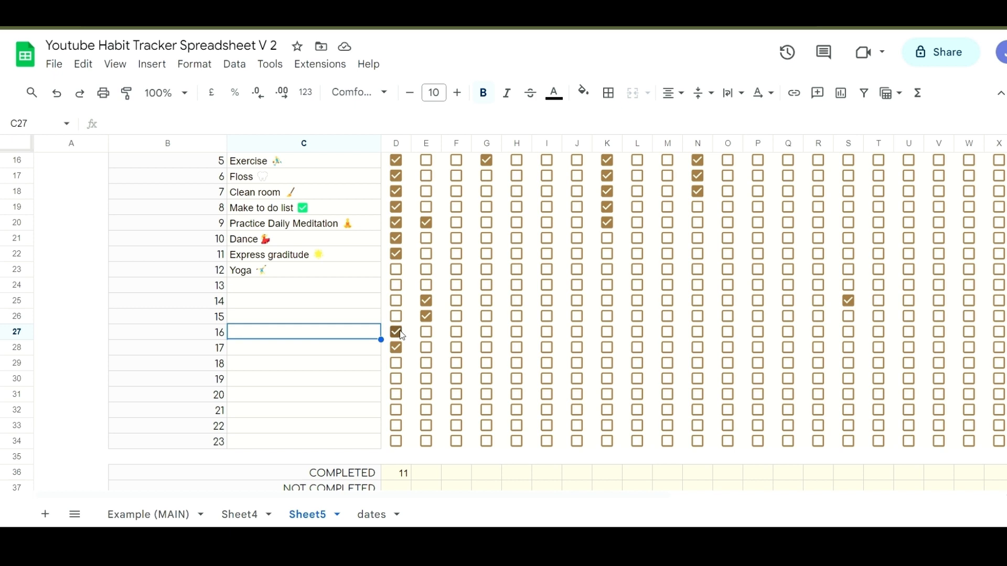
pyautogui.click(336, 271)
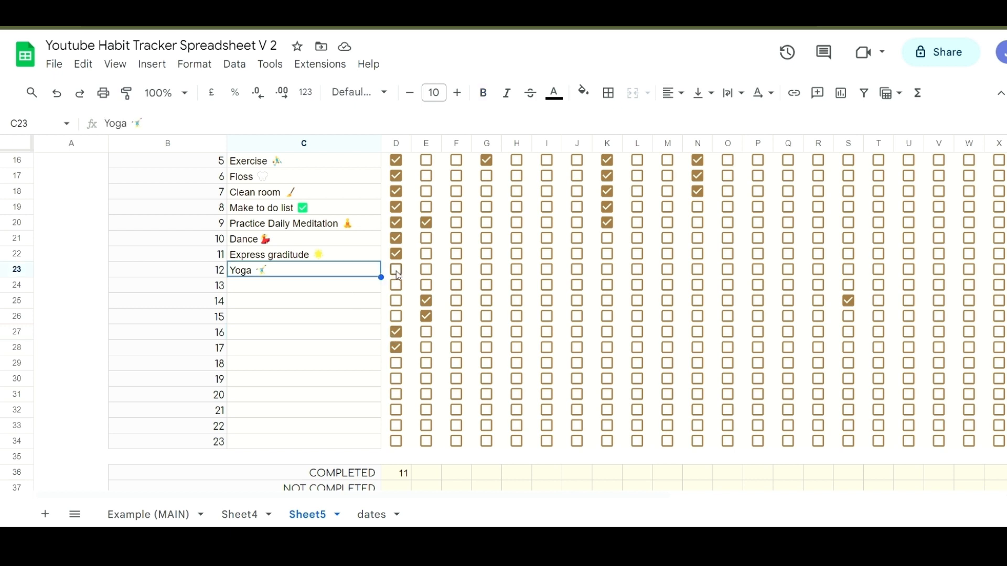
# Step: Test the day 1 COMPLETED count by ticking Yoga and empty habit rows 19 and 20, and unticking Express gratitude
pyautogui.click(366, 257)
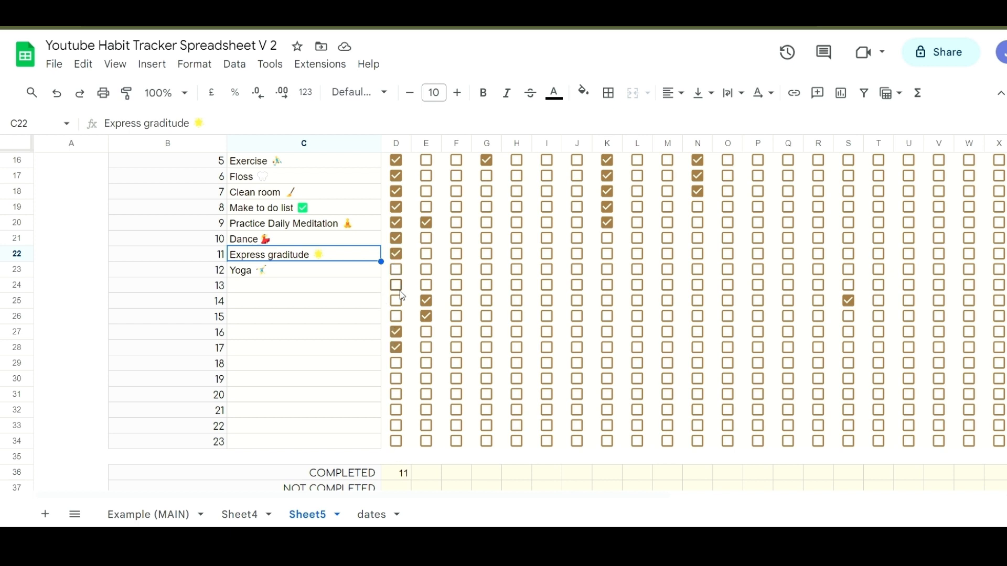
pyautogui.click(396, 269)
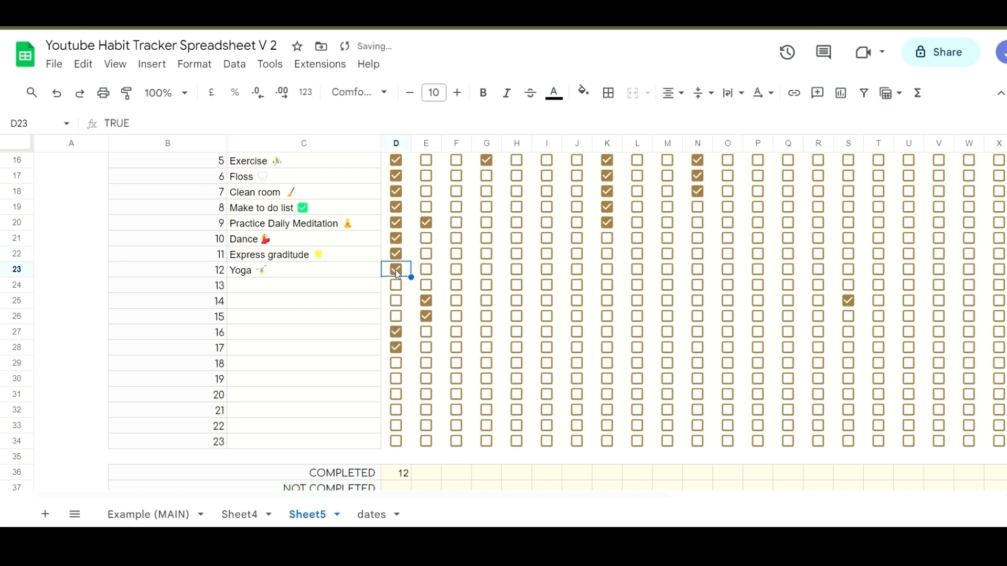
pyautogui.click(396, 379)
pyautogui.click(397, 395)
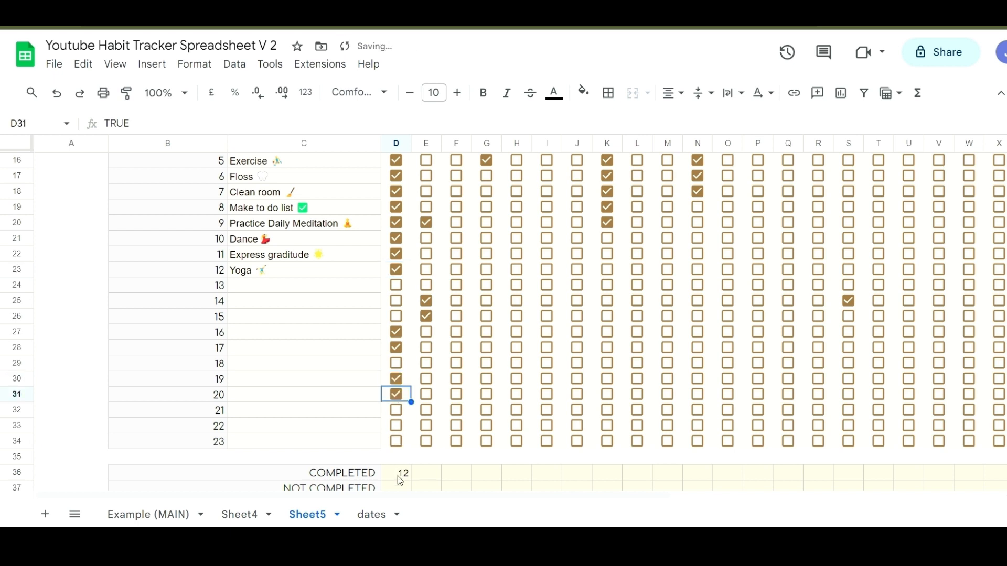
pyautogui.click(346, 396)
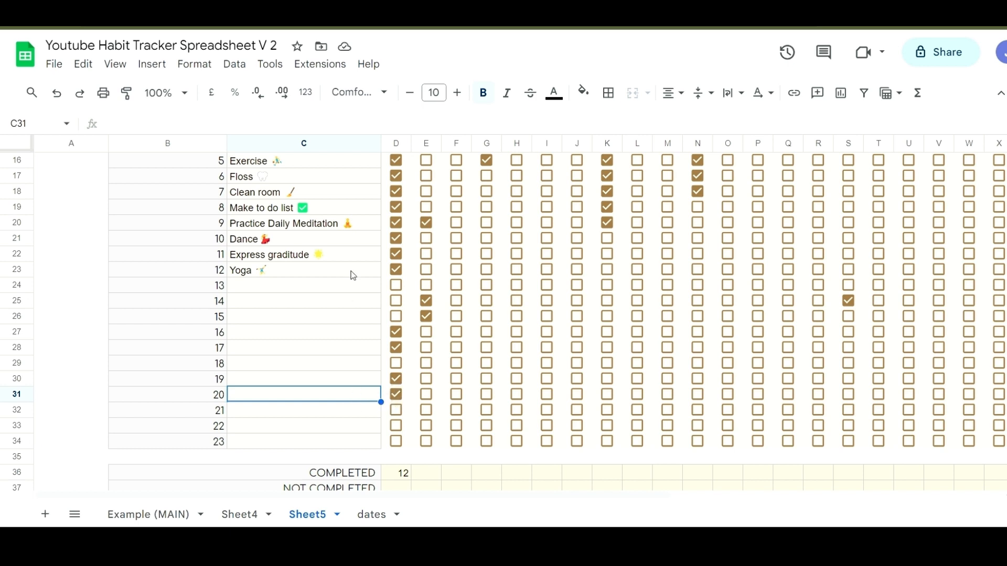
pyautogui.click(343, 255)
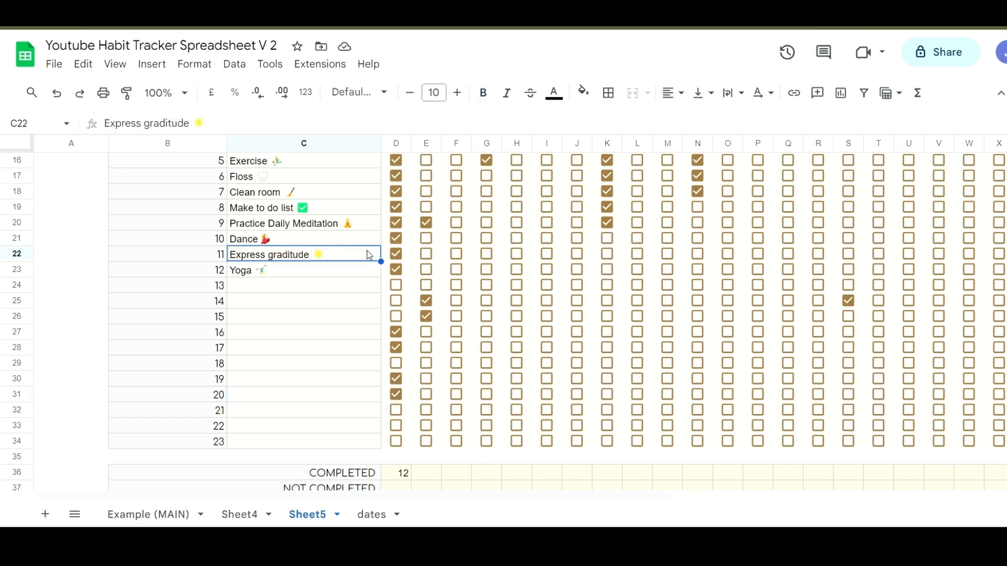
pyautogui.click(394, 254)
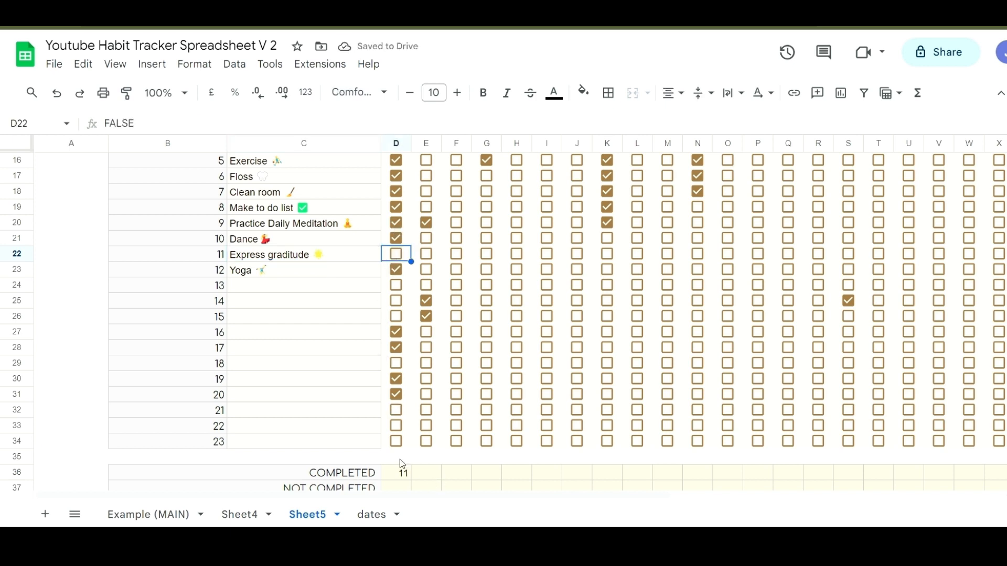
# Step: Fill the COMPLETED formula from D36 across to AH36, and test it by ticking Exercise and Floss for day 24
pyautogui.click(400, 473)
pyautogui.moveTo(412, 485); pyautogui.dragTo(970, 488)
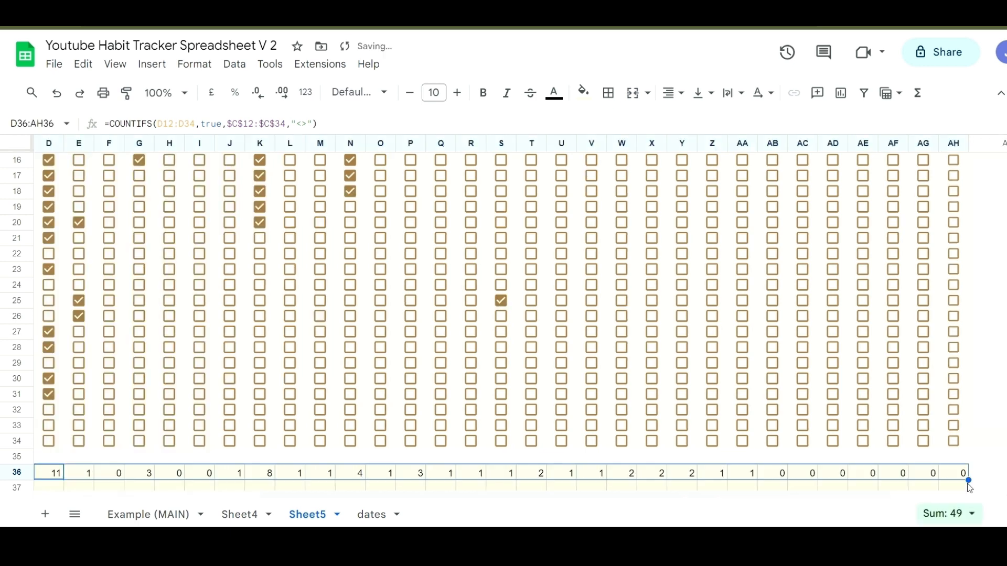
pyautogui.click(743, 160)
pyautogui.click(742, 176)
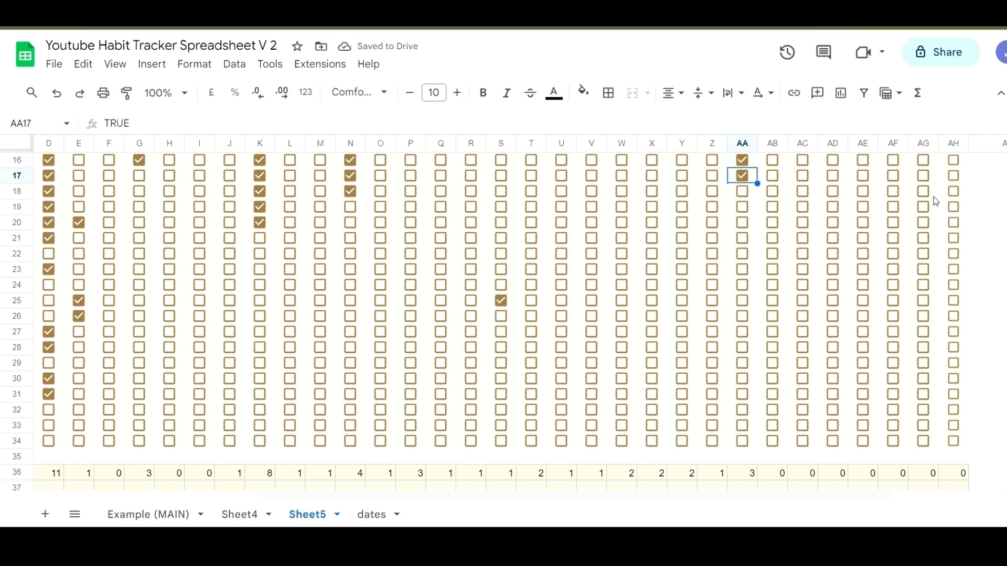
# Step: Examine the NOT COMPLETED formula in D37 of Sheet4 as the reference for the empty NOT COMPLETED row in Sheet5
pyautogui.hotkey('ctrl', '-')
pyautogui.hotkey('ctrl', '-')
pyautogui.hotkey('ctrl', '-')
pyautogui.hotkey('ctrl', '-')
pyautogui.hotkey('ctrl', '-')
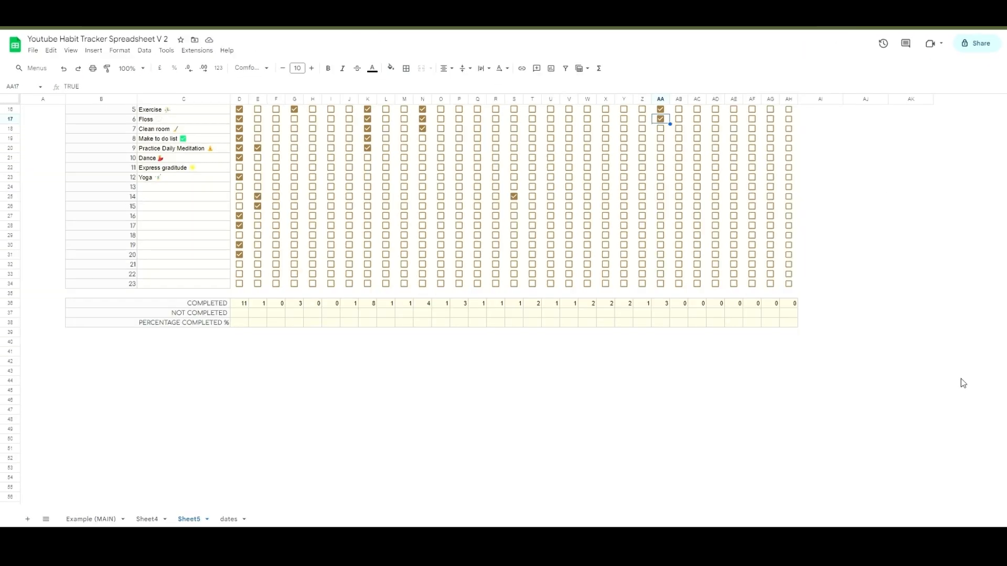
pyautogui.click(923, 381)
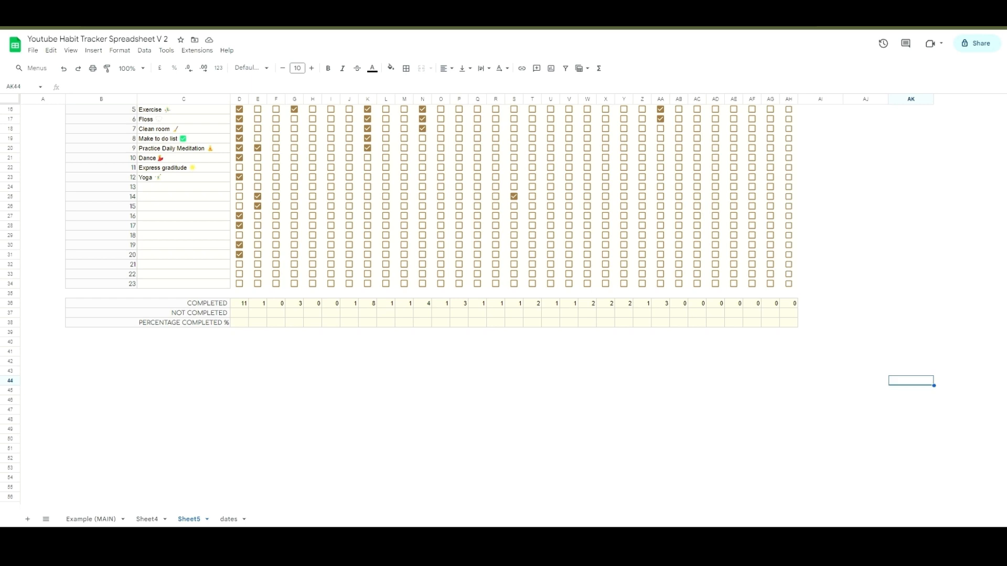
pyautogui.scroll(3, 1000, 142)
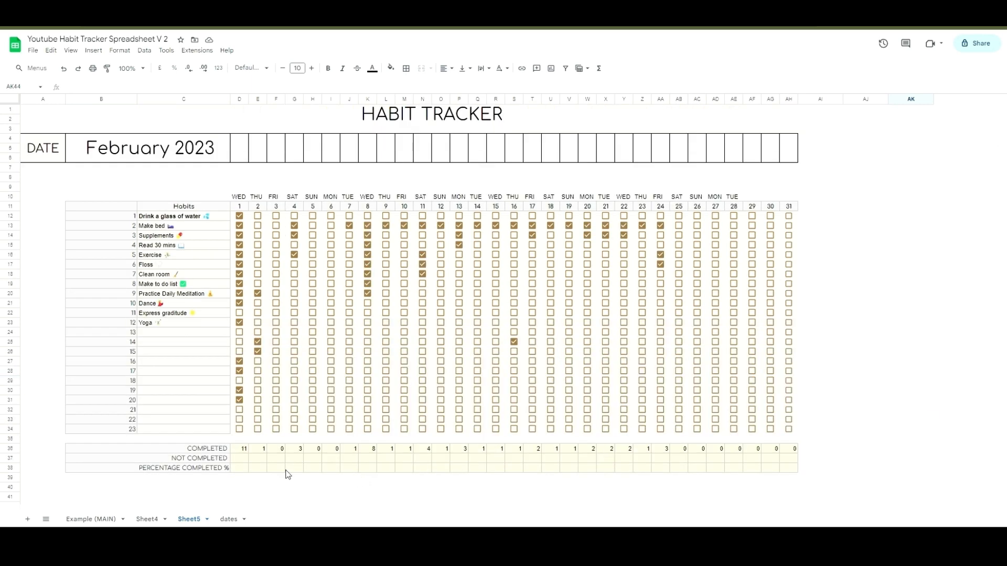
pyautogui.click(244, 458)
pyautogui.click(147, 519)
pyautogui.click(241, 492)
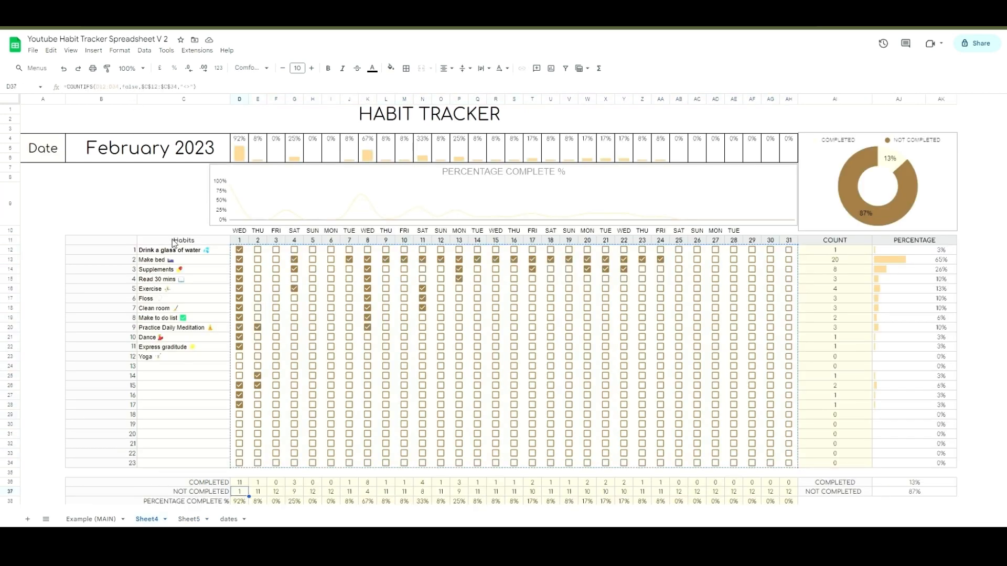
pyautogui.click(189, 519)
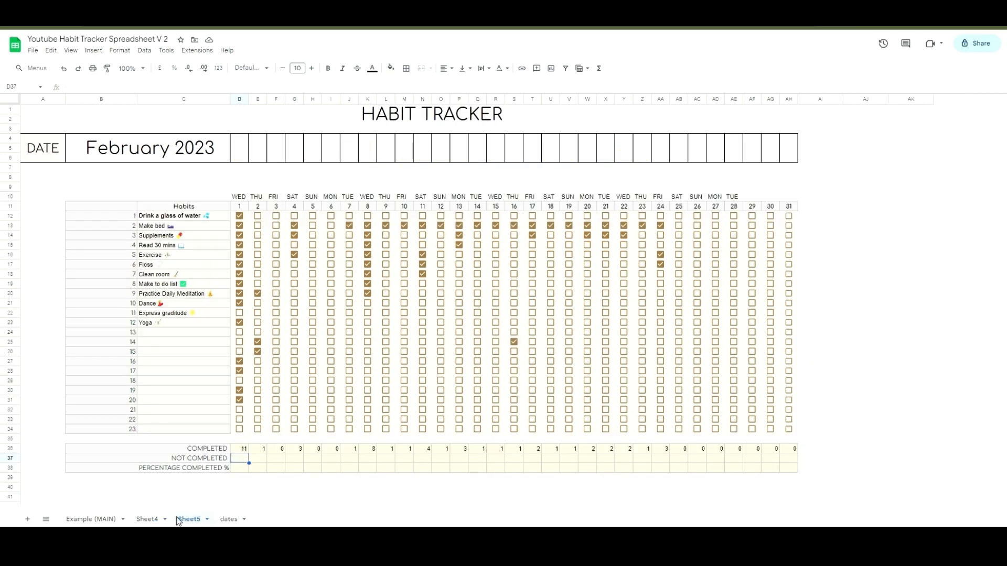
pyautogui.click(154, 520)
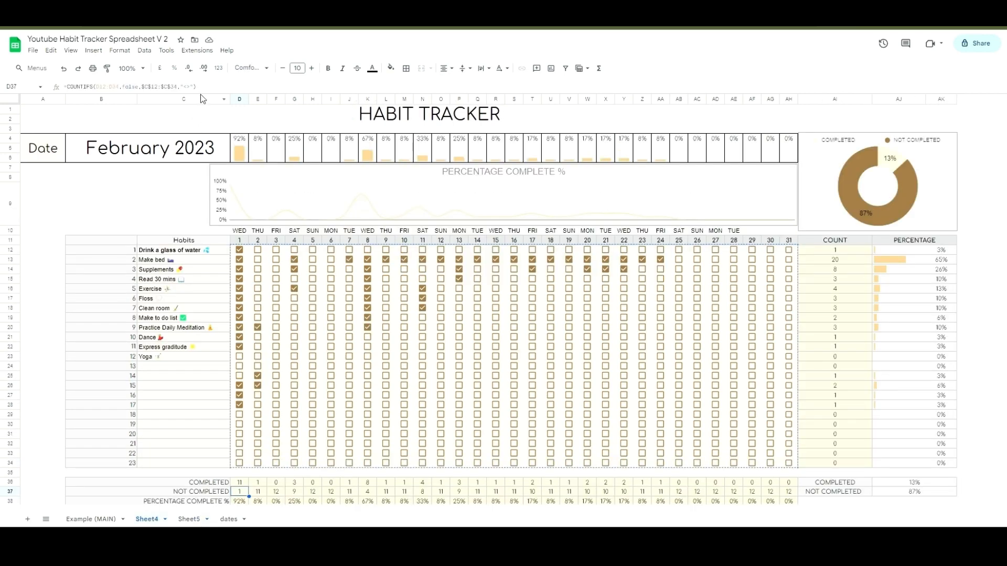
pyautogui.click(190, 520)
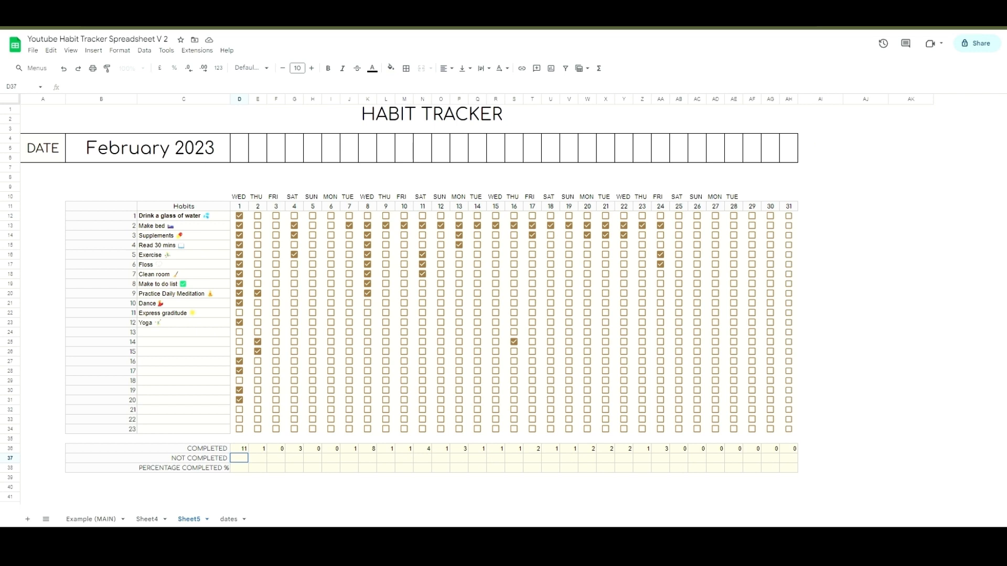
pyautogui.click(136, 92)
pyautogui.hotkey('ctrl', 'v')
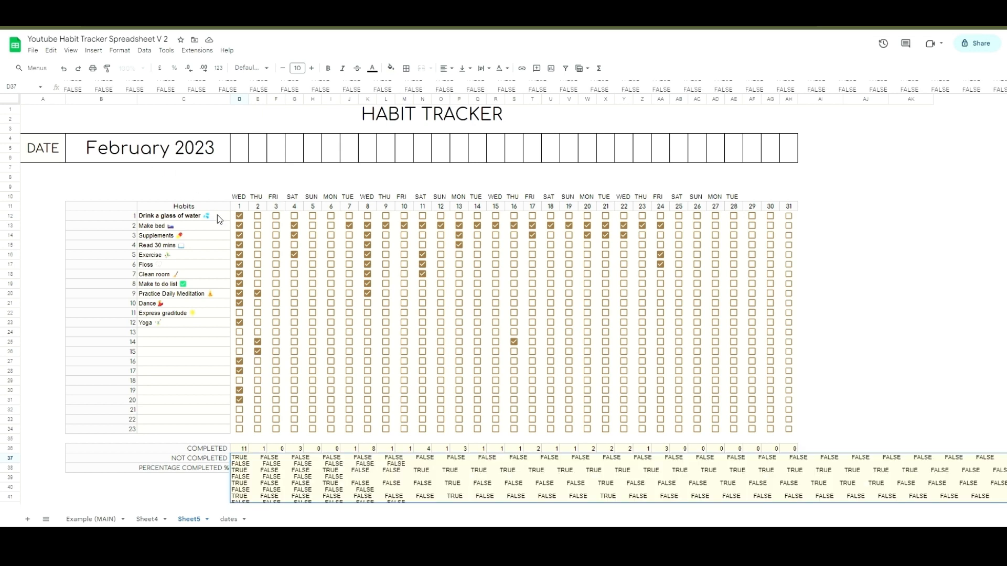
pyautogui.click(822, 365)
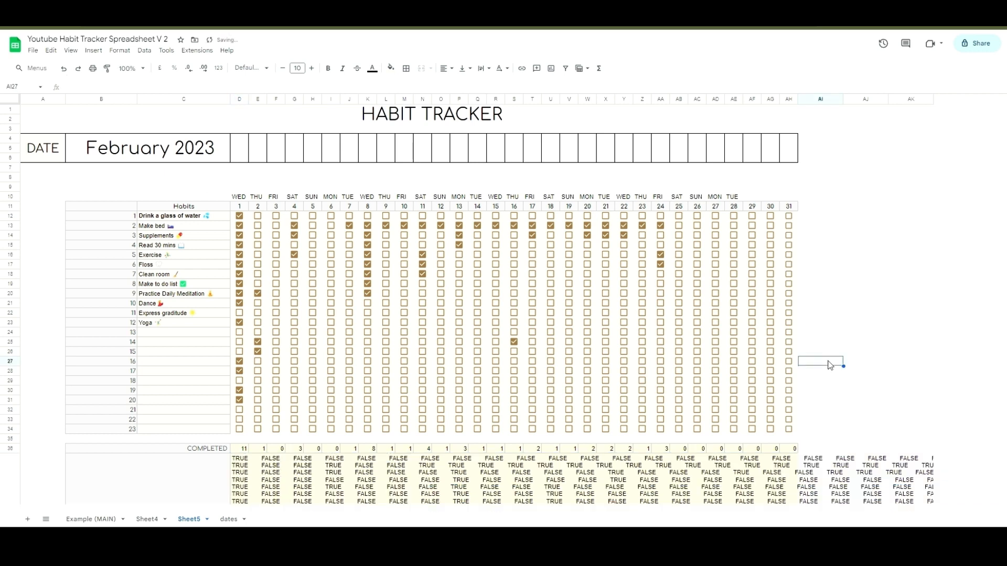
pyautogui.click(63, 69)
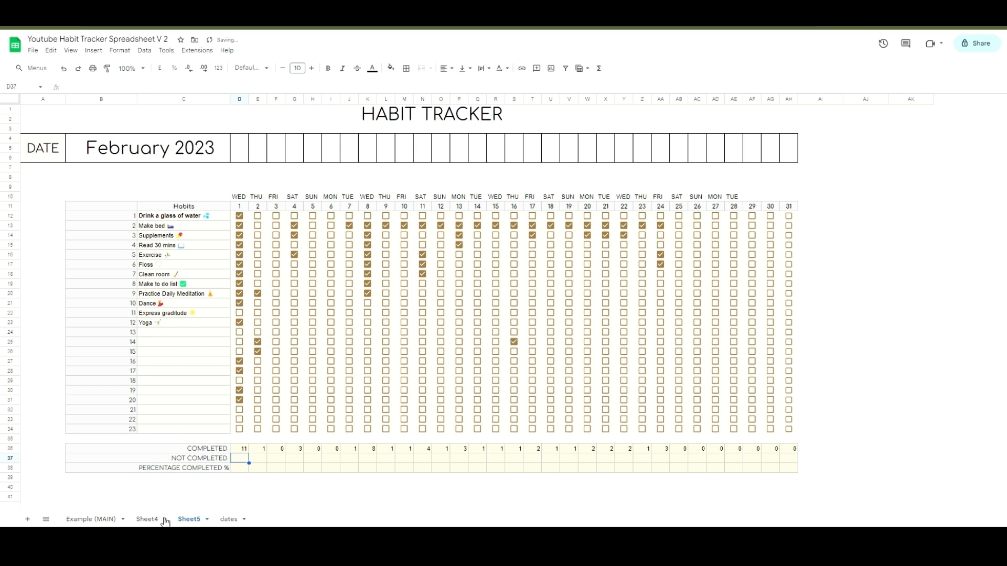
# Step: Copy Sheet4's NOT COMPLETED formula =COUNTIFS(D12:D34,false,$C$12:$C$34,"<>") into D37 of Sheet5 and fill it across to AH37
pyautogui.click(147, 519)
pyautogui.moveTo(198, 87); pyautogui.dragTo(63, 87)
pyautogui.hotkey('ctrl', 'c')
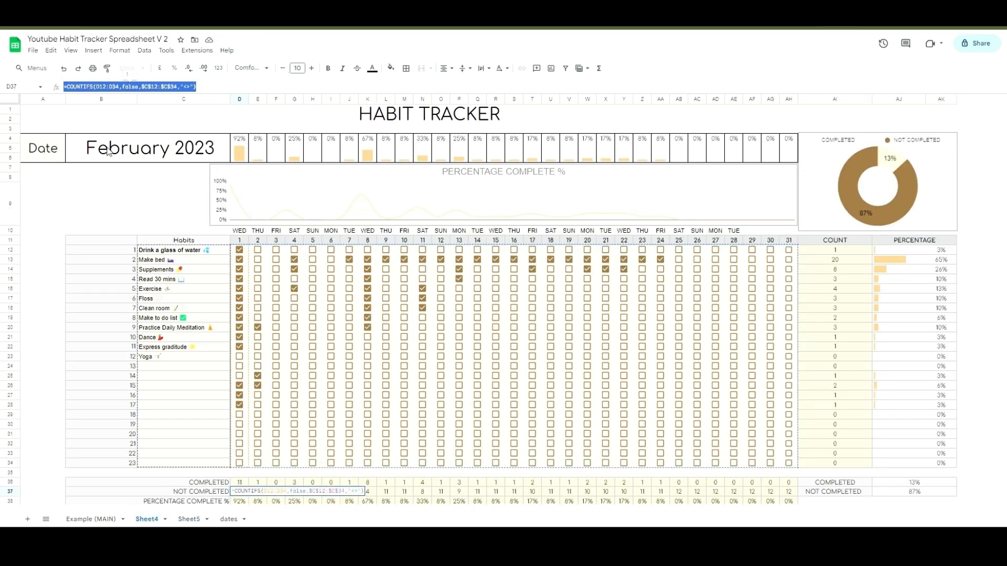
pyautogui.click(191, 519)
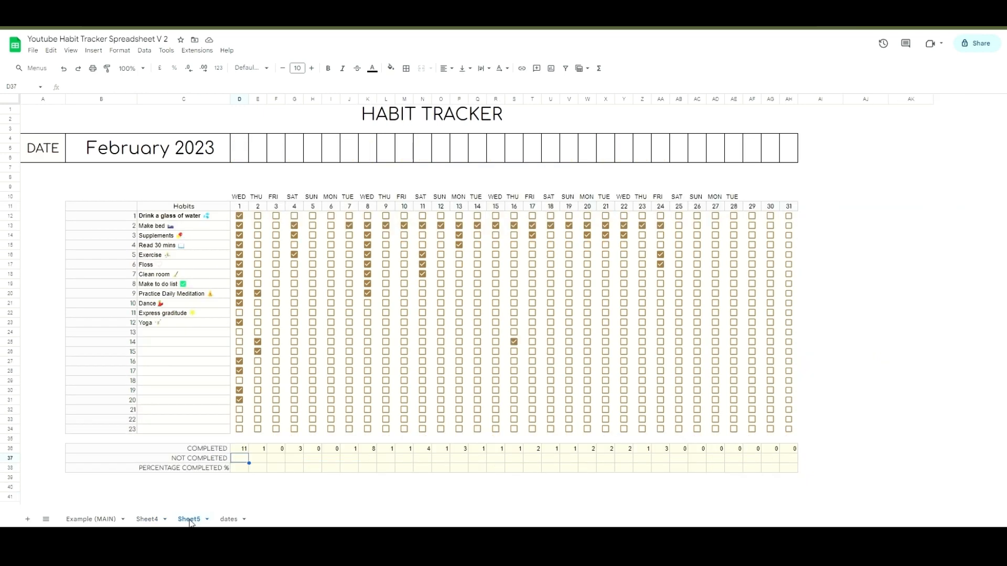
pyautogui.doubleClick(243, 459)
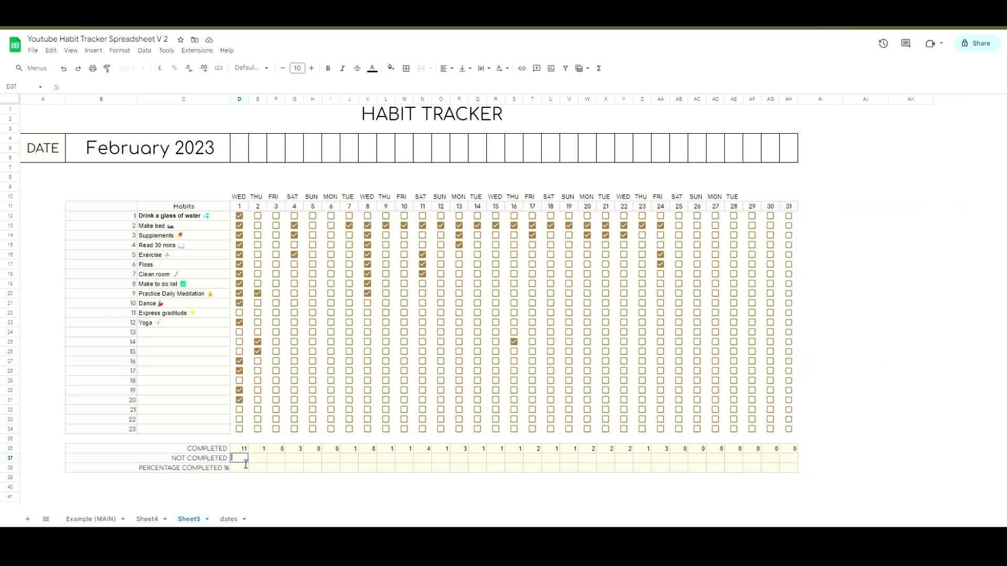
pyautogui.click(81, 90)
pyautogui.hotkey('ctrl', 'v')
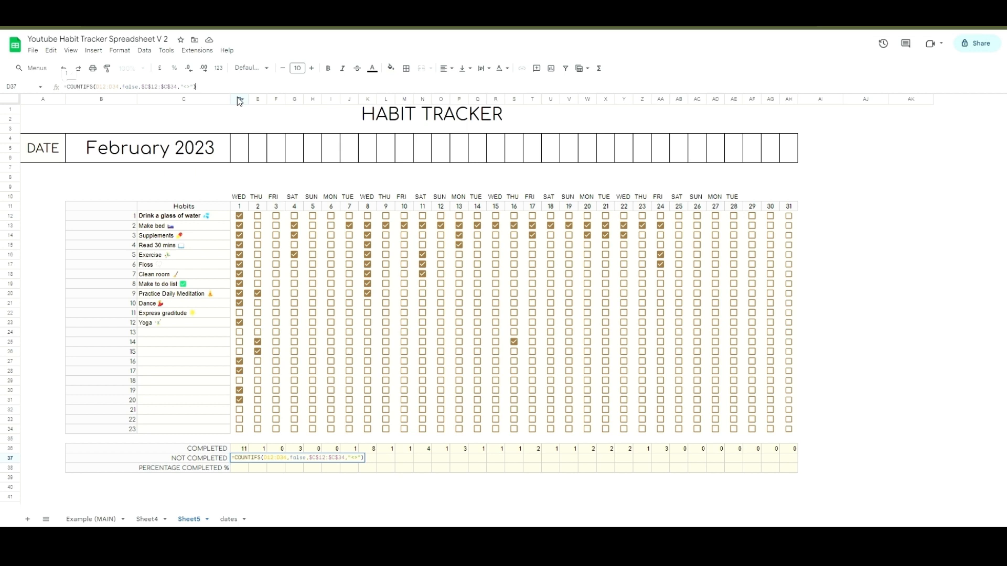
pyautogui.press('Return')
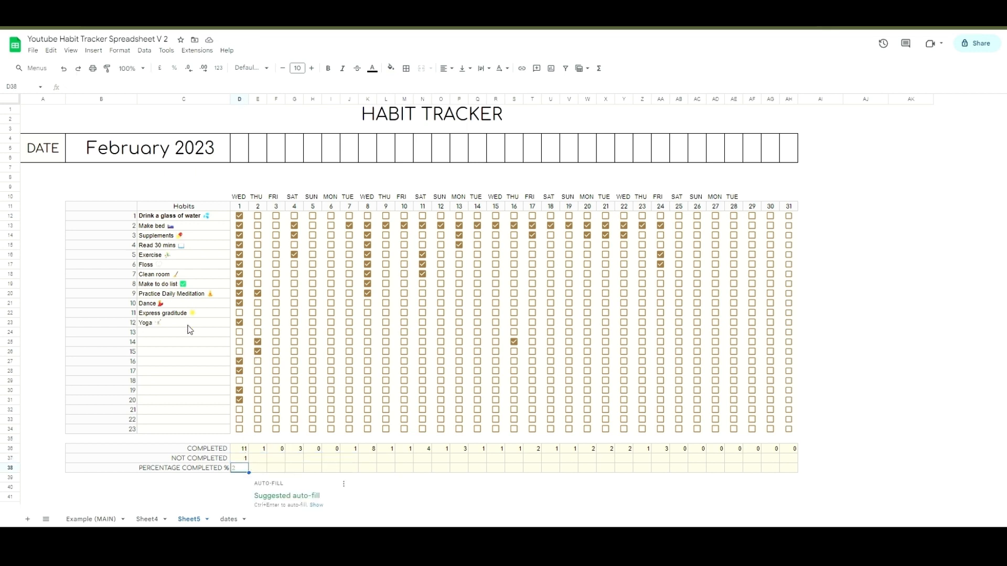
pyautogui.click(245, 459)
pyautogui.moveTo(249, 463); pyautogui.dragTo(794, 466)
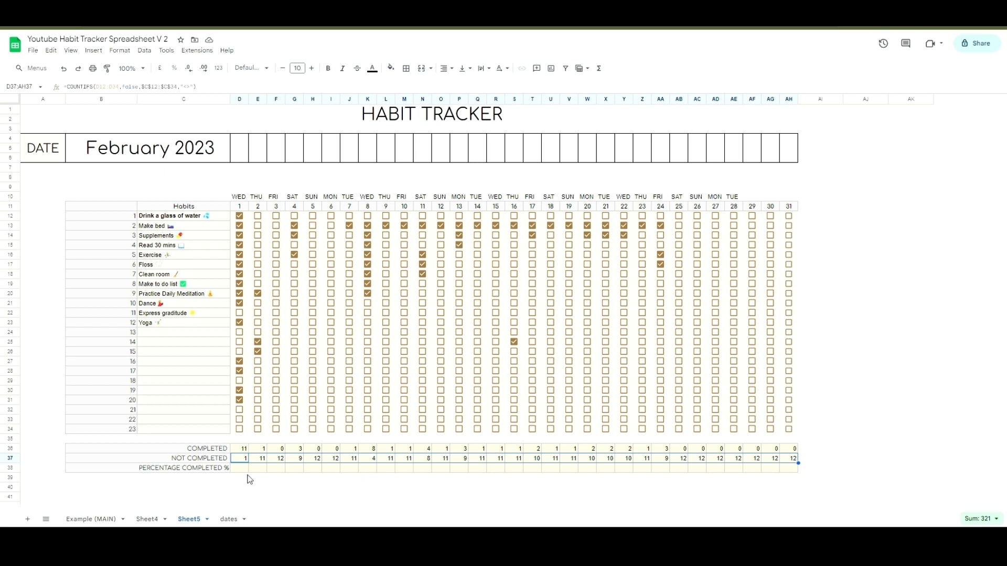
# Step: Examine the PERCENTAGE COMPLETE formula for day 1 in D38 of Sheet4, and return to Sheet5
pyautogui.click(147, 519)
pyautogui.click(241, 502)
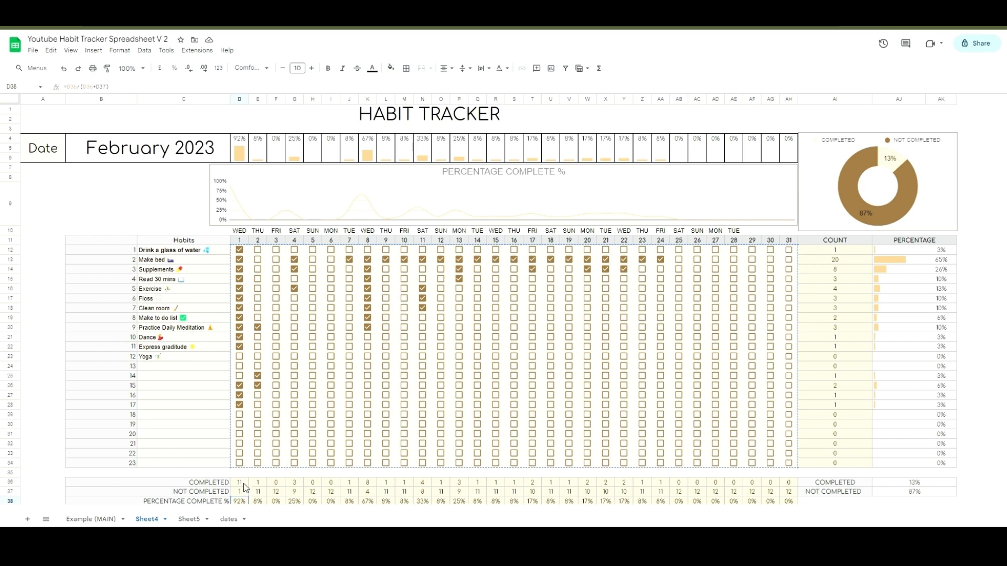
pyautogui.click(194, 520)
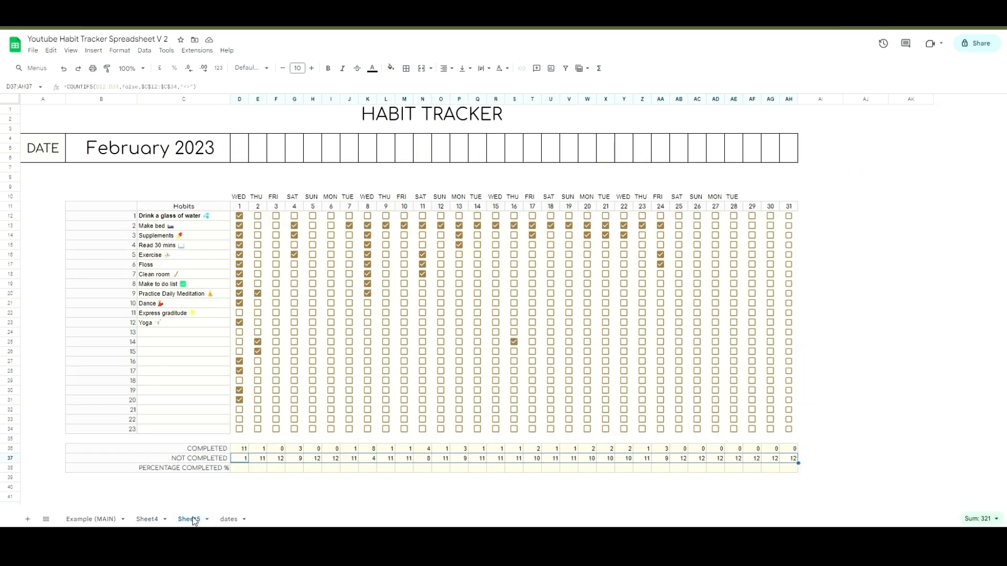
pyautogui.doubleClick(239, 472)
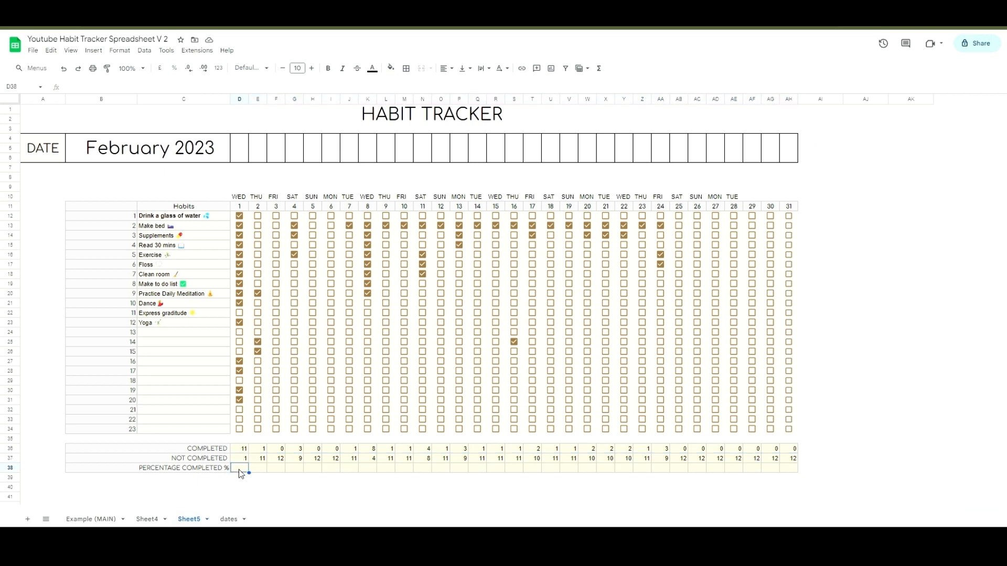
pyautogui.write('=')
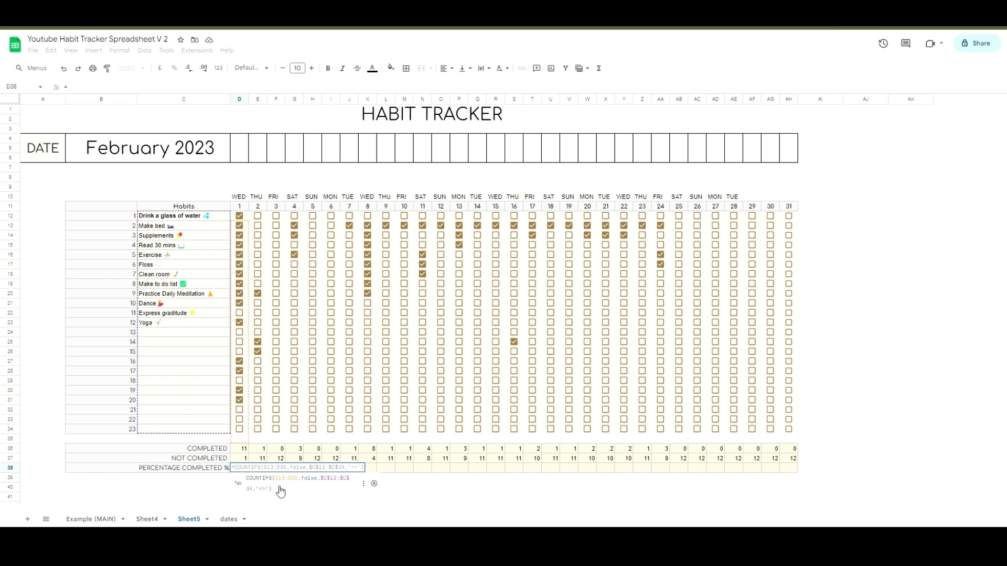
pyautogui.press('BackSpace')
pyautogui.doubleClick(239, 457)
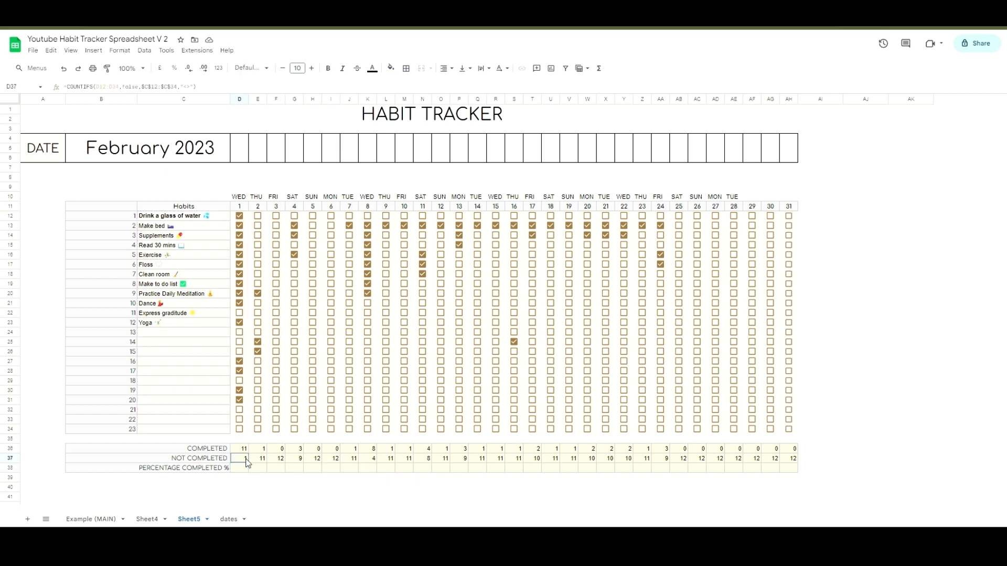
# Step: Enter the formula =D36/(D36+D37) in the day 1 PERCENTAGE COMPLETED cell, D38
pyautogui.click(246, 470)
pyautogui.write('=')
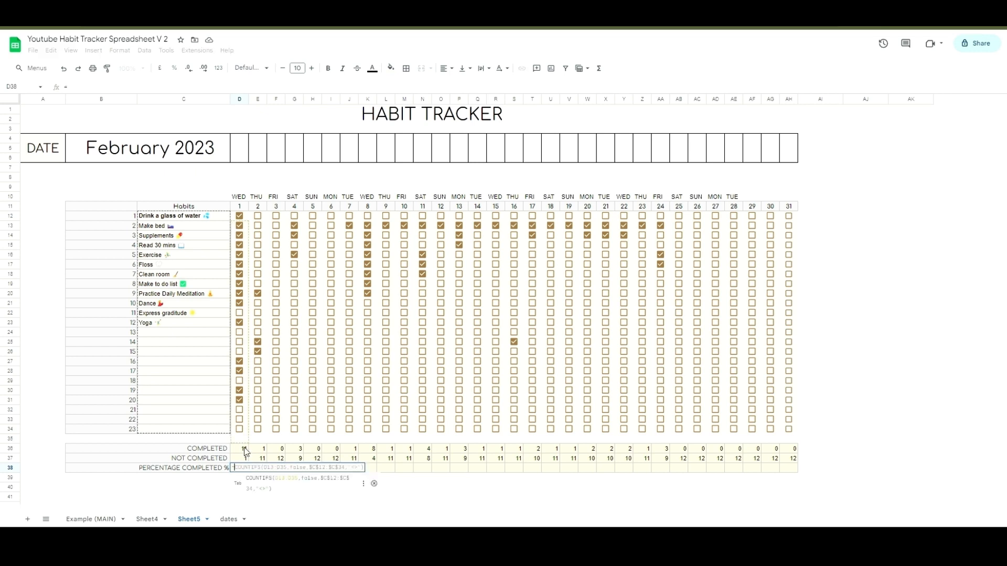
pyautogui.click(243, 449)
pyautogui.write('/')
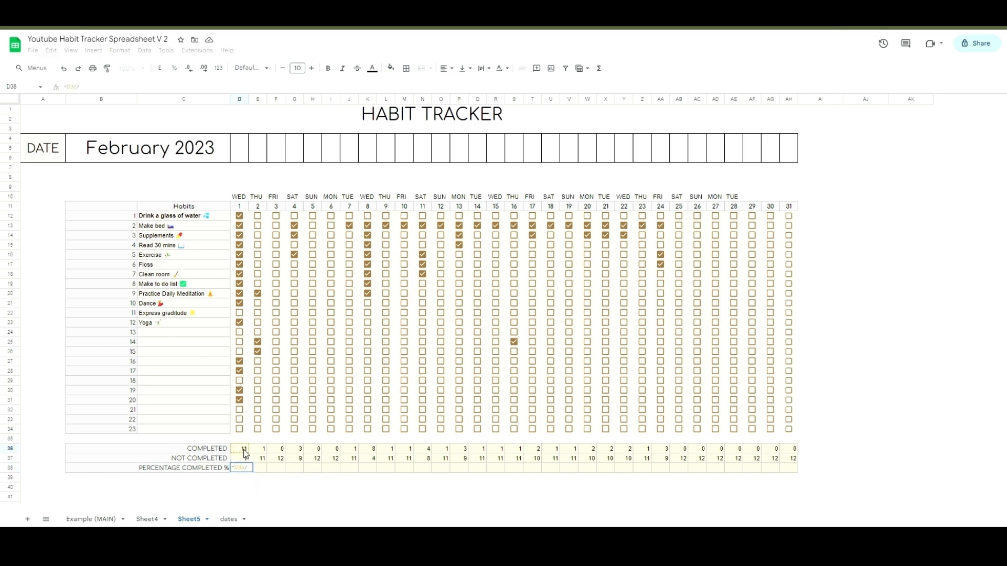
pyautogui.click(245, 450)
pyautogui.write('+')
pyautogui.click(244, 459)
pyautogui.click(249, 469)
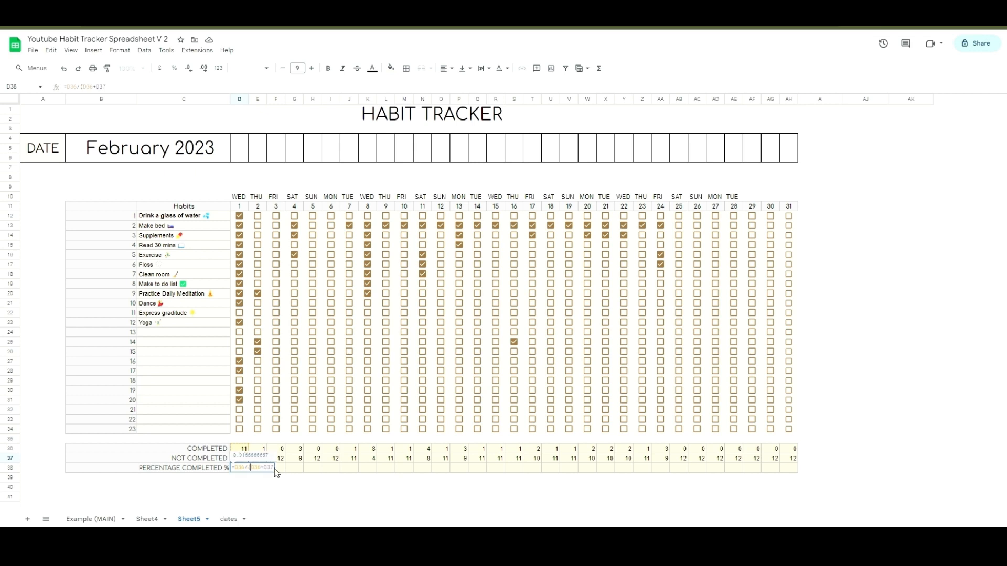
pyautogui.write('(')
pyautogui.click(273, 468)
pyautogui.write(')')
pyautogui.press('Return')
# Step: Fill the percentage formula from D38 across to AH38 and format the row as percentages
pyautogui.click(246, 469)
pyautogui.moveTo(248, 475); pyautogui.dragTo(711, 476)
pyautogui.moveTo(777, 471)
pyautogui.mouseDown()
pyautogui.moveTo(826, 479)
pyautogui.moveTo(794, 476)
pyautogui.mouseUp()
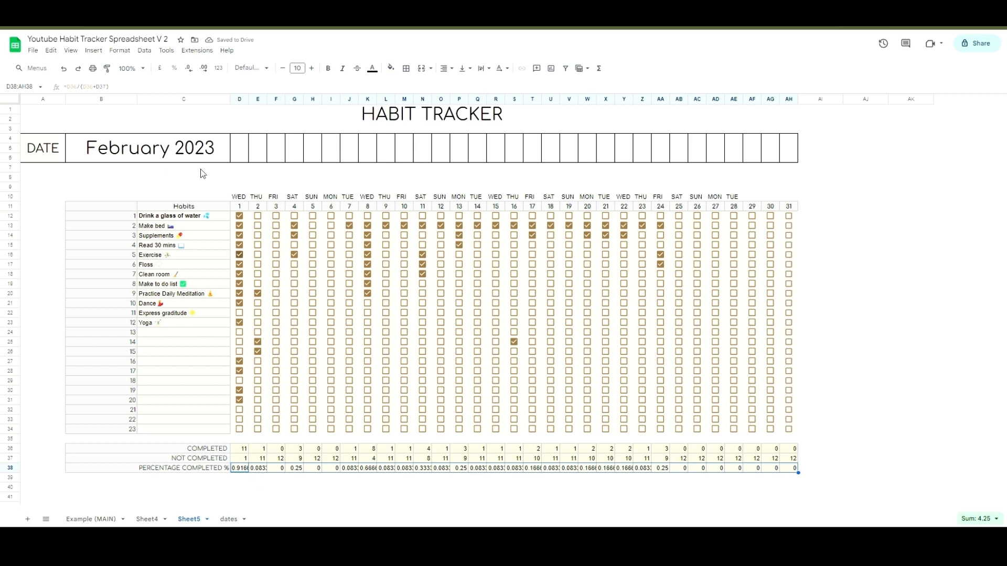
pyautogui.click(189, 68)
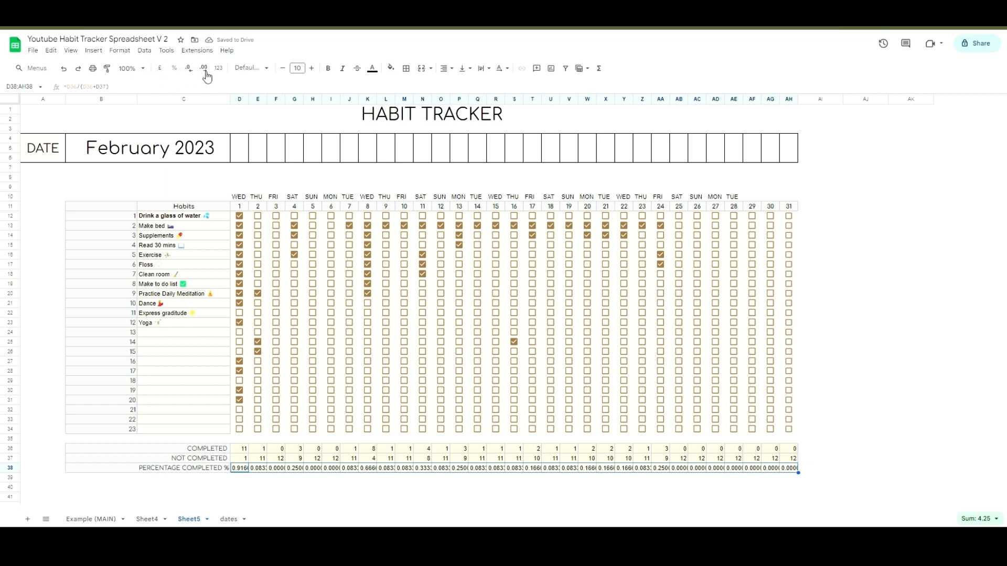
pyautogui.click(174, 69)
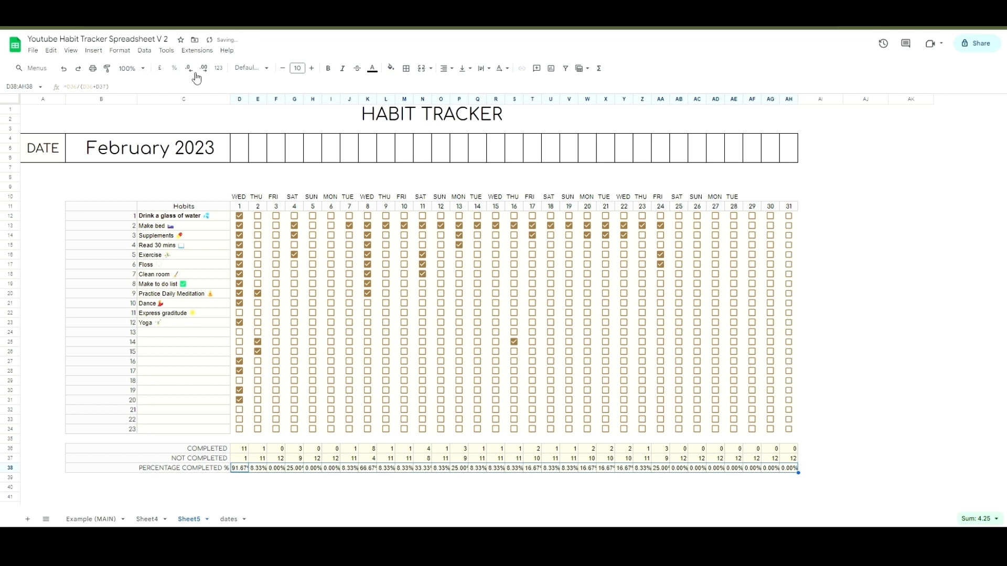
# Step: Show the PERCENTAGE COMPLETED values in D38:AH38 without decimal places
pyautogui.click(192, 73)
pyautogui.click(191, 74)
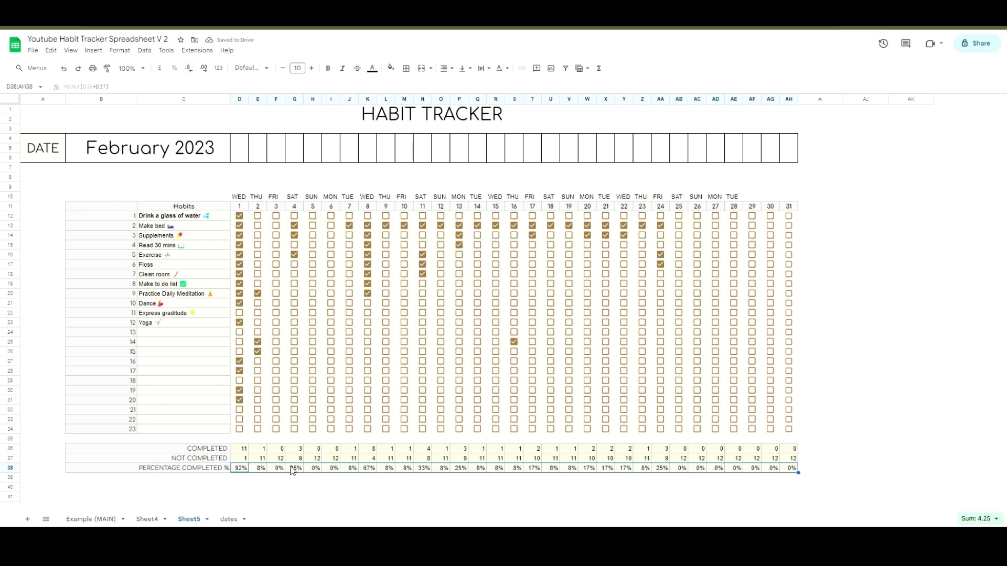
pyautogui.click(313, 477)
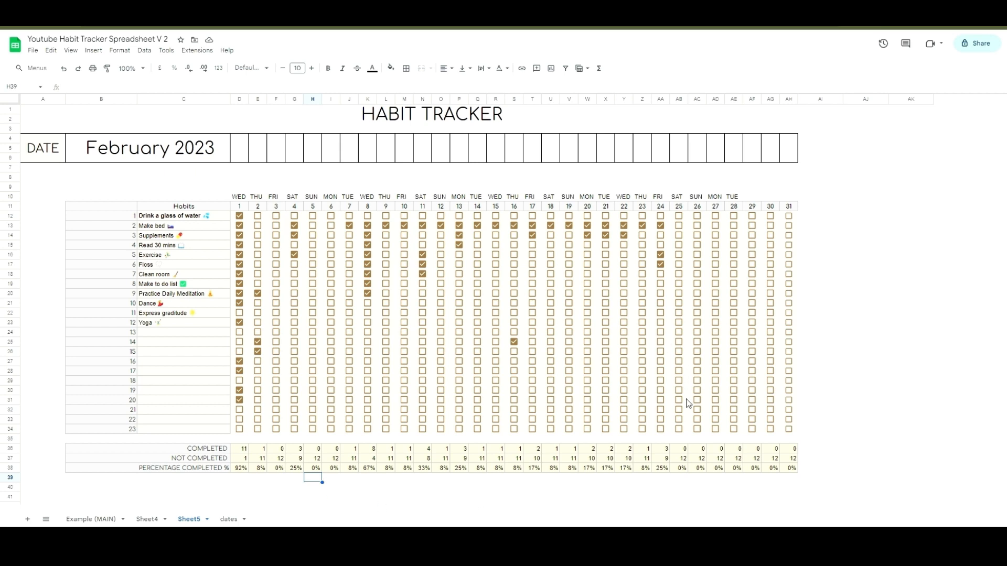
# Step: Link D4 to the day 1 percentage with =D38 and fill the formula across to AH4
pyautogui.click(242, 142)
pyautogui.doubleClick(245, 142)
pyautogui.write('=')
pyautogui.click(242, 469)
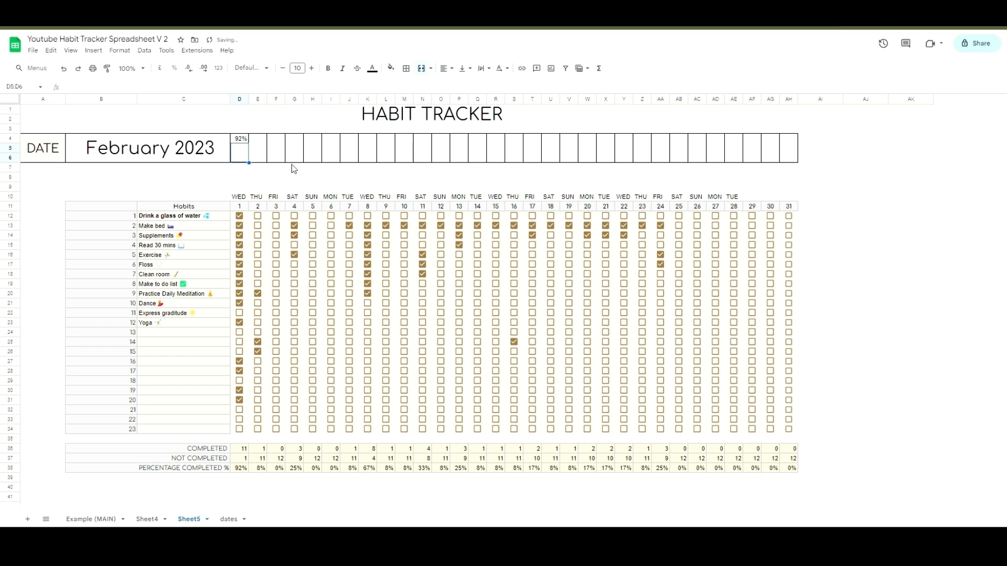
pyautogui.press('Return')
pyautogui.moveTo(247, 141); pyautogui.dragTo(790, 151)
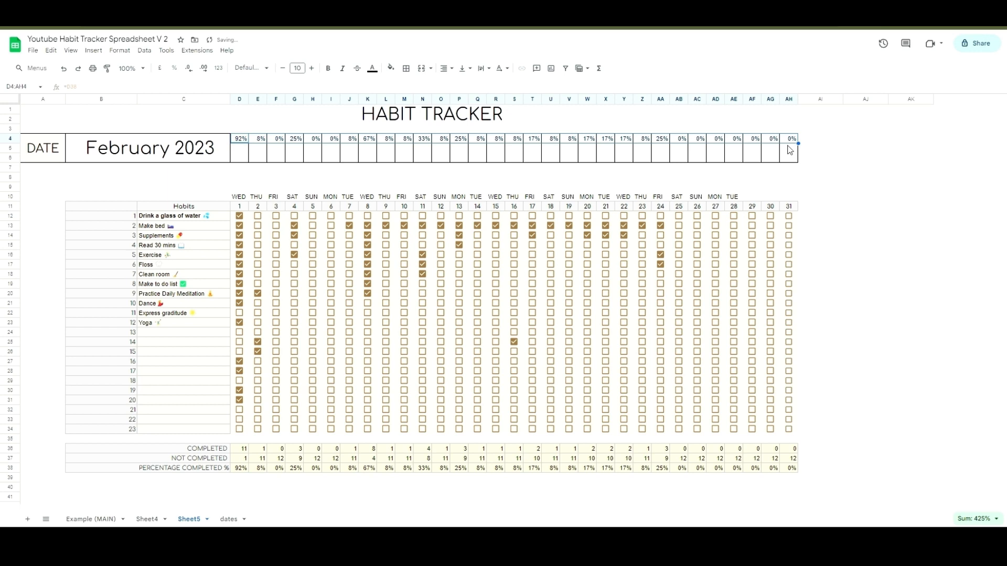
# Step: Tick the Make bed habit for days 29, 30 and 31, and increase the height of row 9
pyautogui.click(789, 225)
pyautogui.click(770, 225)
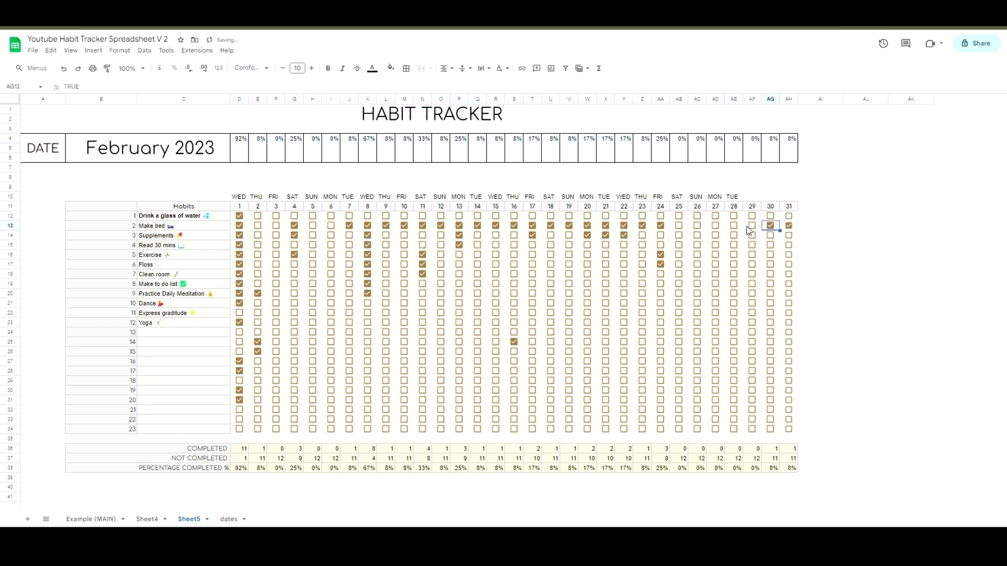
pyautogui.click(752, 226)
pyautogui.moveTo(16, 202); pyautogui.dragTo(16, 214)
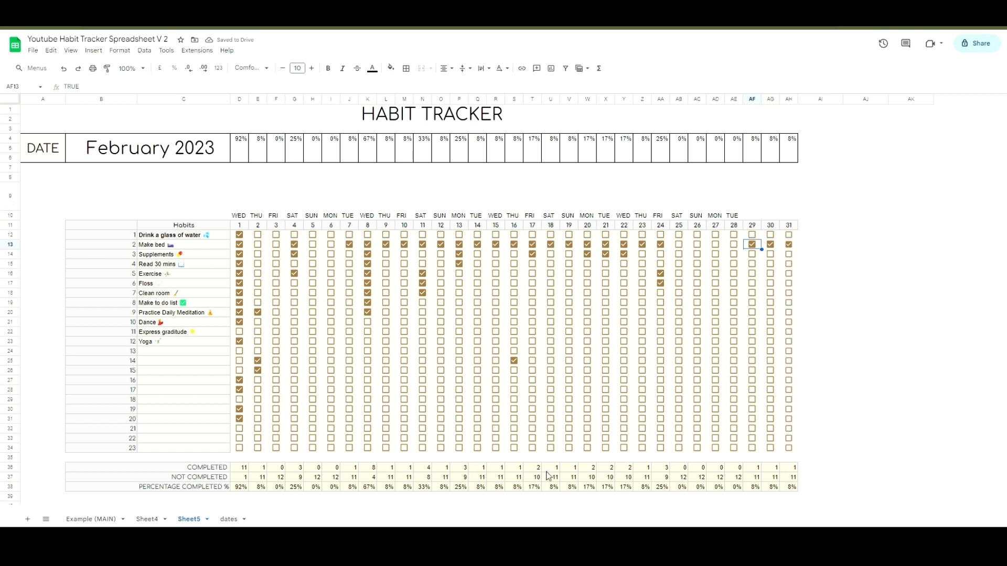
# Step: Examine Sheet4's COUNT and PERCENTAGE columns, its COMPLETED and NOT COMPLETED summary and the formula in AI12, and return to Sheet5
pyautogui.click(148, 524)
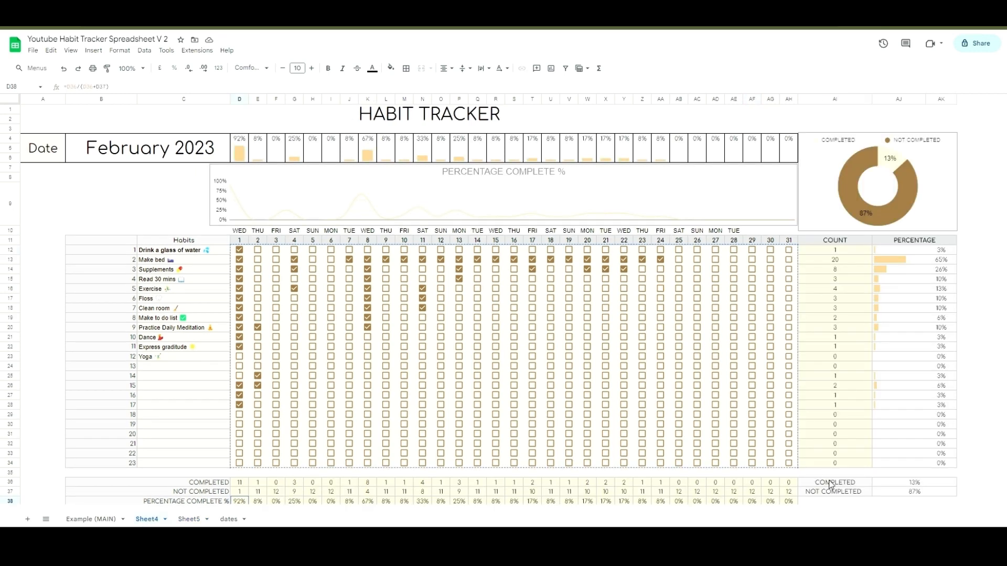
pyautogui.moveTo(832, 483); pyautogui.dragTo(897, 491)
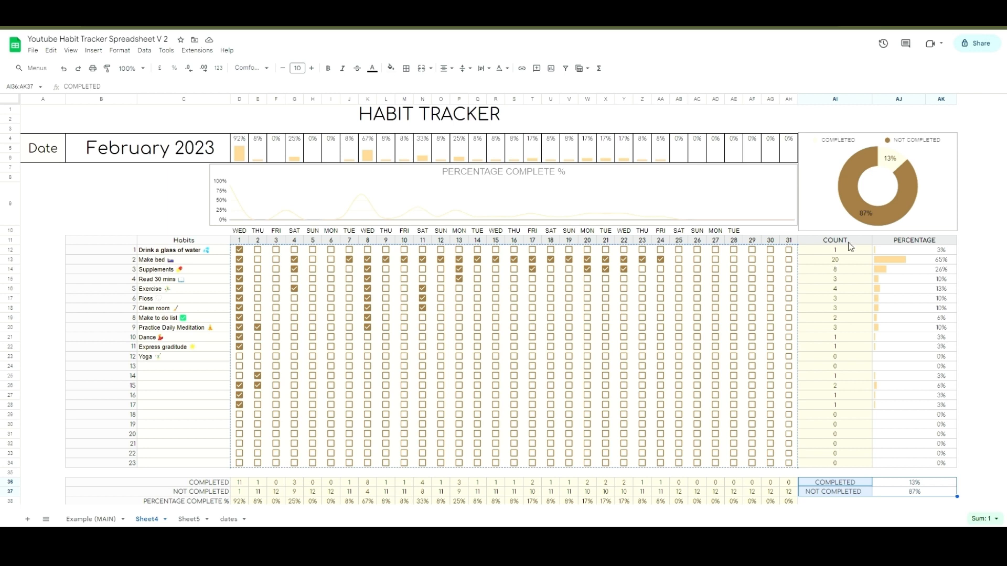
pyautogui.moveTo(850, 246); pyautogui.dragTo(901, 467)
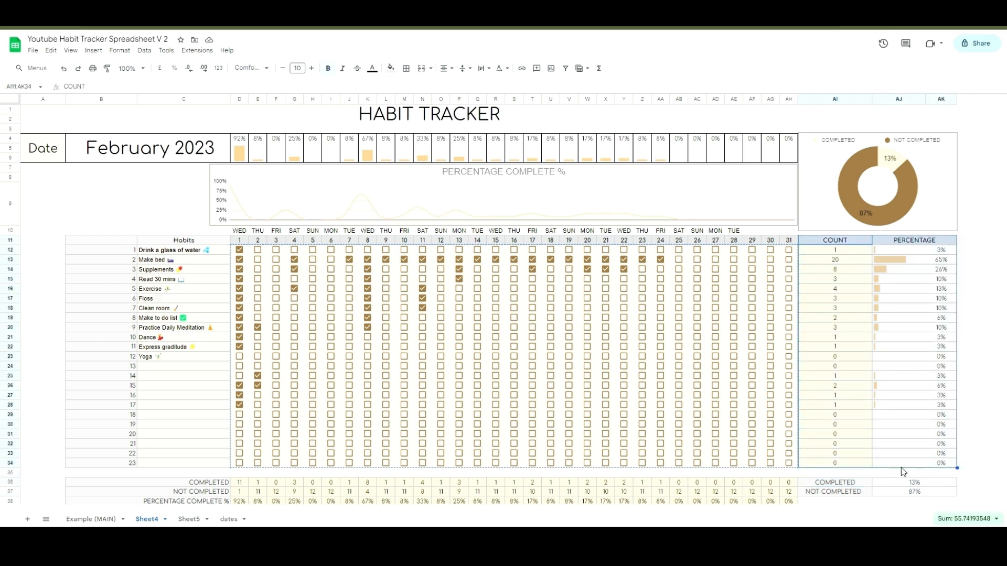
pyautogui.click(848, 251)
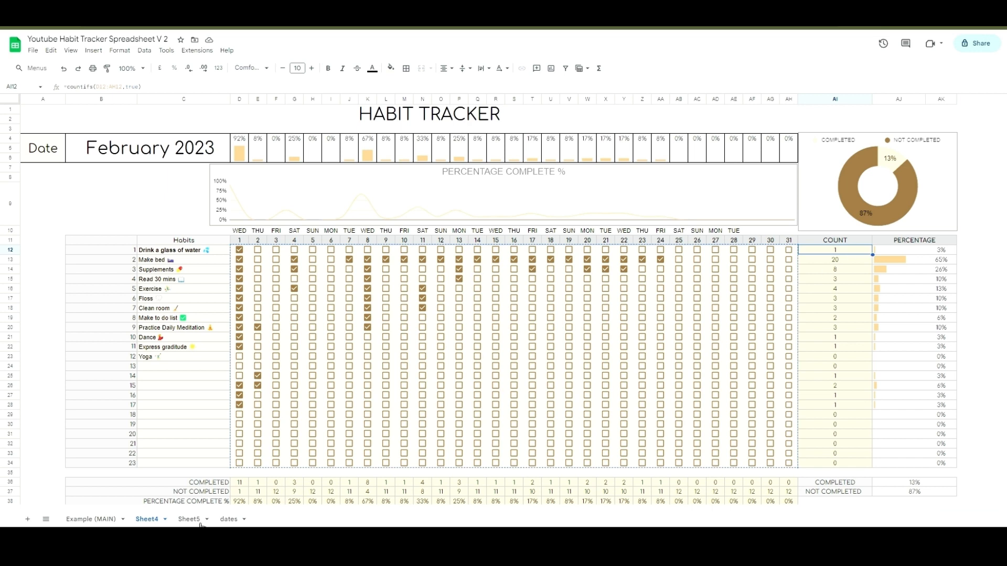
pyautogui.click(200, 524)
# Step: Extend the day header from AH11 across to AJ11 and replace the content of AI11 with the heading COUNT
pyautogui.click(795, 228)
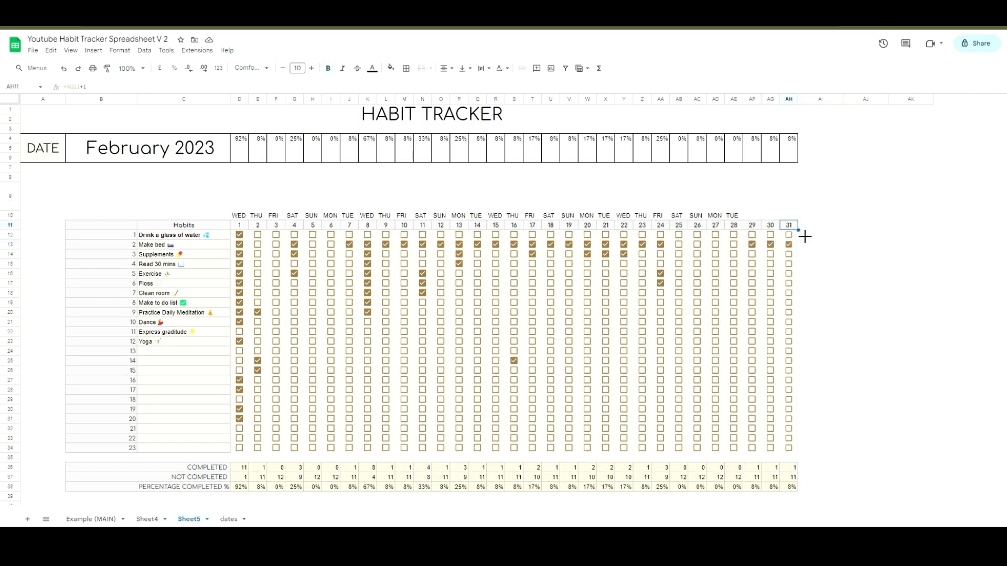
pyautogui.moveTo(798, 230); pyautogui.dragTo(872, 231)
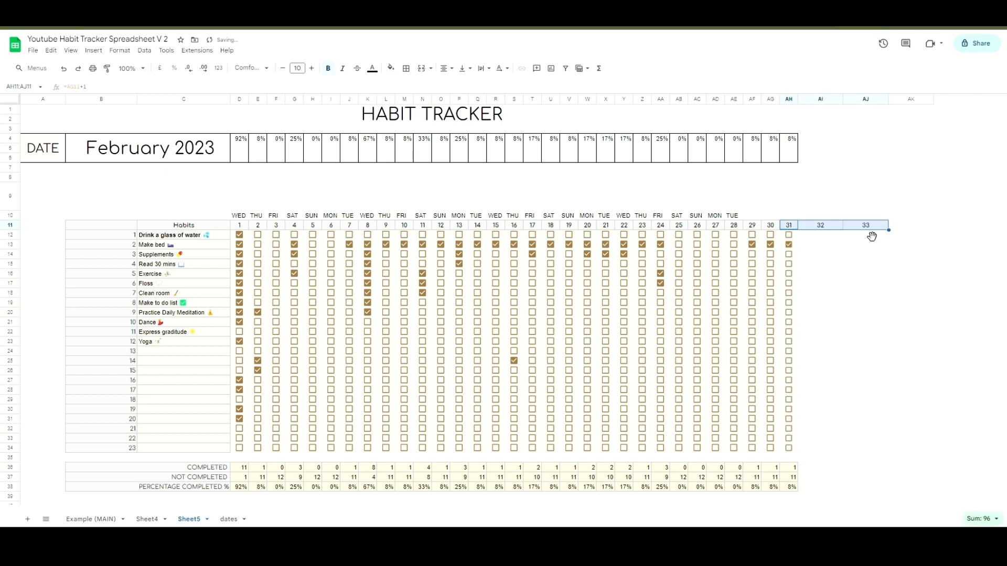
pyautogui.doubleClick(833, 230)
pyautogui.press('BackSpace')
pyautogui.press('BackSpace')
pyautogui.press('BackSpace')
pyautogui.press('BackSpace')
pyautogui.press('BackSpace')
pyautogui.press('BackSpace')
pyautogui.press('BackSpace')
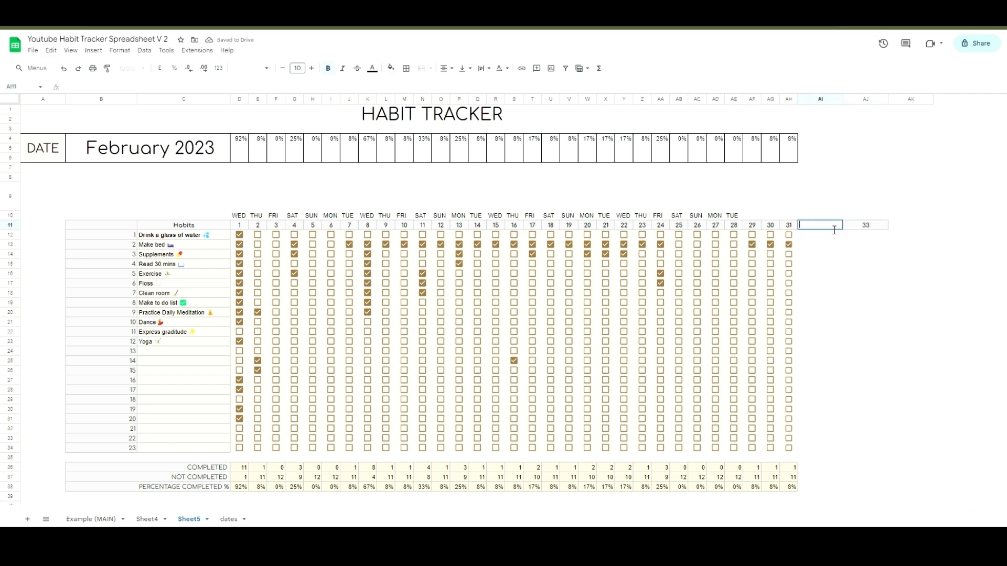
pyautogui.write('COUNT')
pyautogui.click(850, 256)
# Step: Replace the content of AJ11 with the heading PERCENTAGE and widen columns AI and AJ
pyautogui.doubleClick(866, 225)
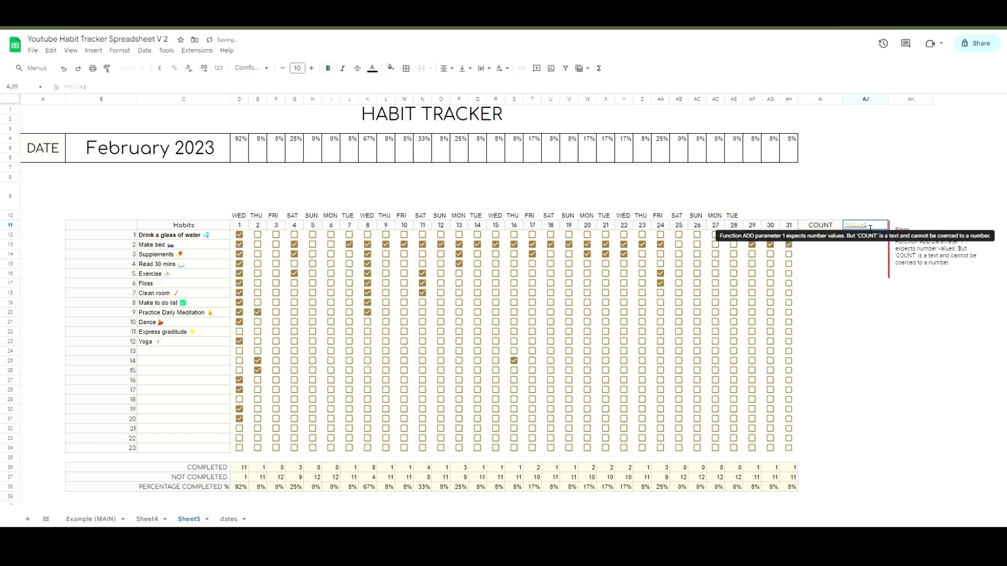
pyautogui.moveTo(869, 226); pyautogui.dragTo(811, 226)
pyautogui.press('BackSpace')
pyautogui.write('PERCENTAGE')
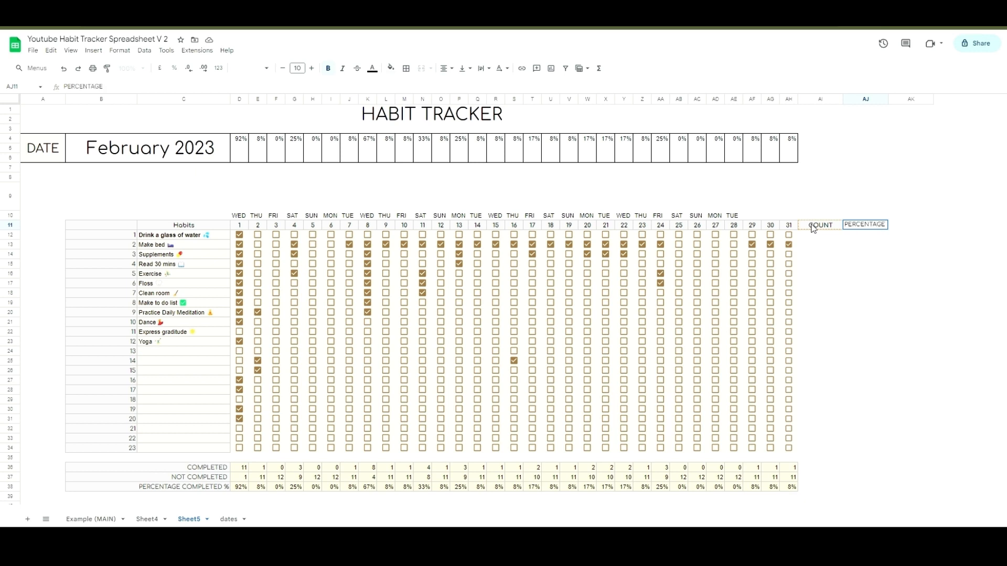
pyautogui.press('Return')
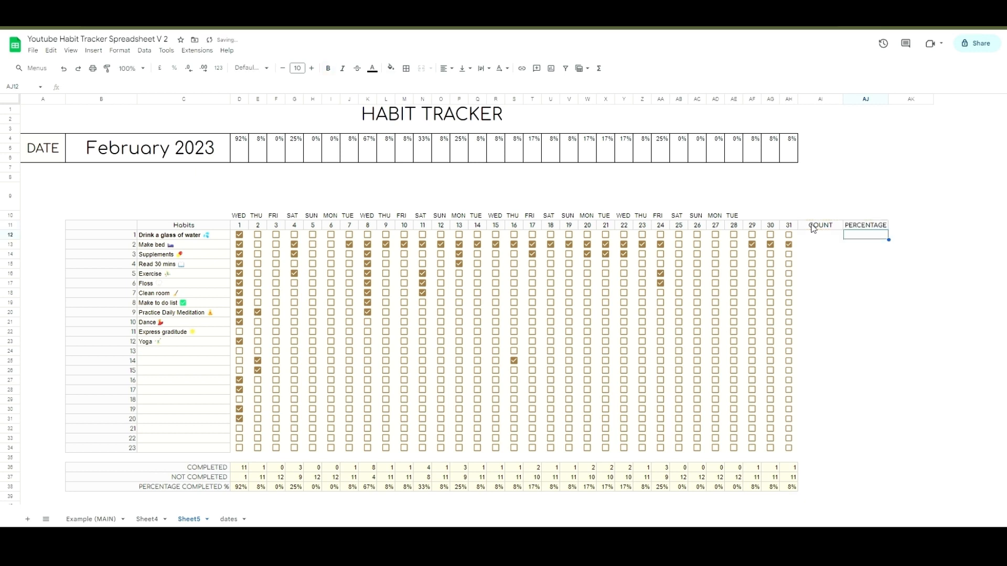
pyautogui.moveTo(848, 101); pyautogui.dragTo(933, 102)
pyautogui.click(835, 258)
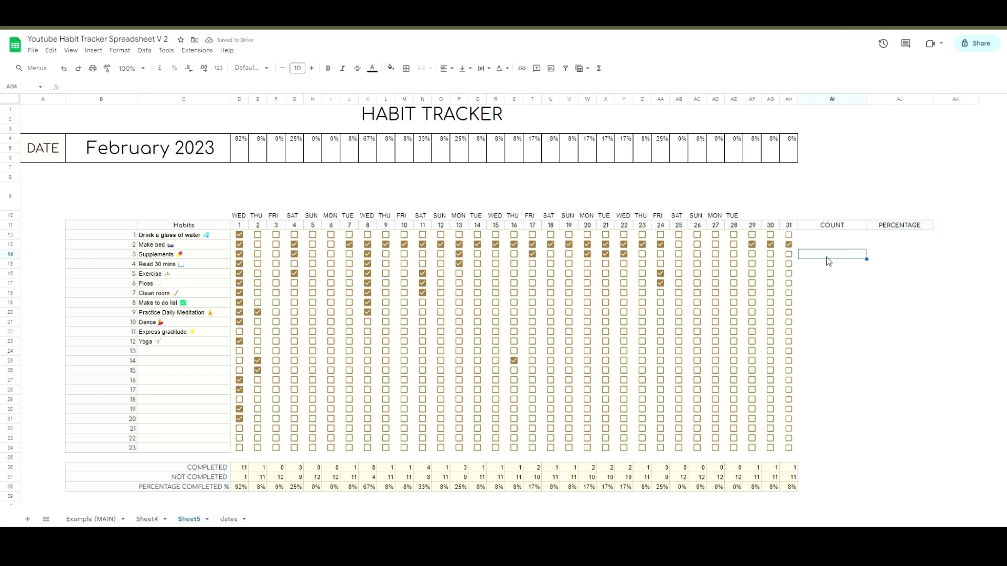
# Step: Fill the cells under COUNT and PERCENTAGE, AI12:AJ34, with light yellow
pyautogui.moveTo(853, 235); pyautogui.dragTo(893, 450)
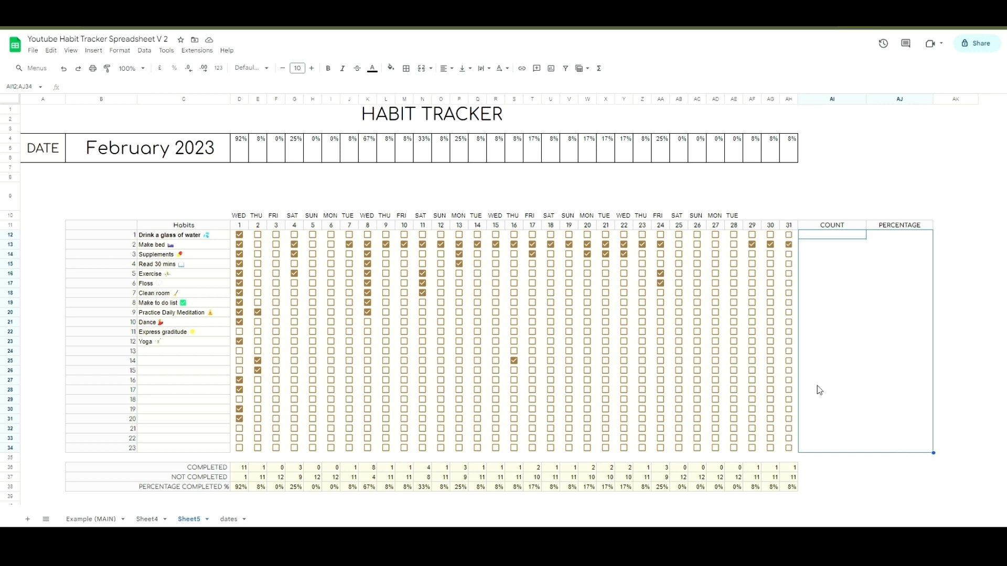
pyautogui.click(391, 69)
pyautogui.click(429, 120)
pyautogui.click(860, 321)
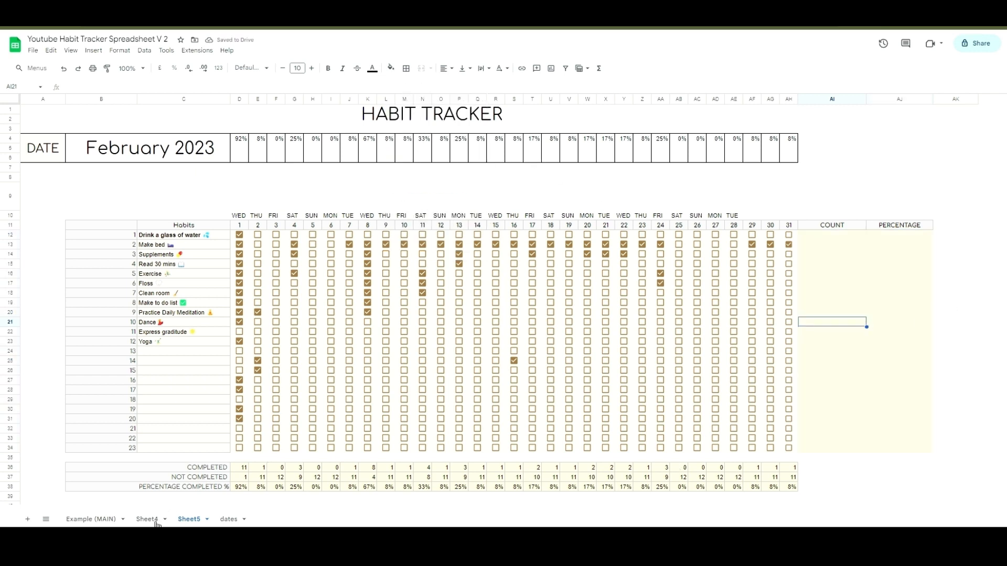
# Step: Check Sheet4's column colours and, back in Sheet5, set the PERCENTAGE cells AJ12:AJ34 to a white fill
pyautogui.click(153, 520)
pyautogui.click(189, 519)
pyautogui.click(901, 238)
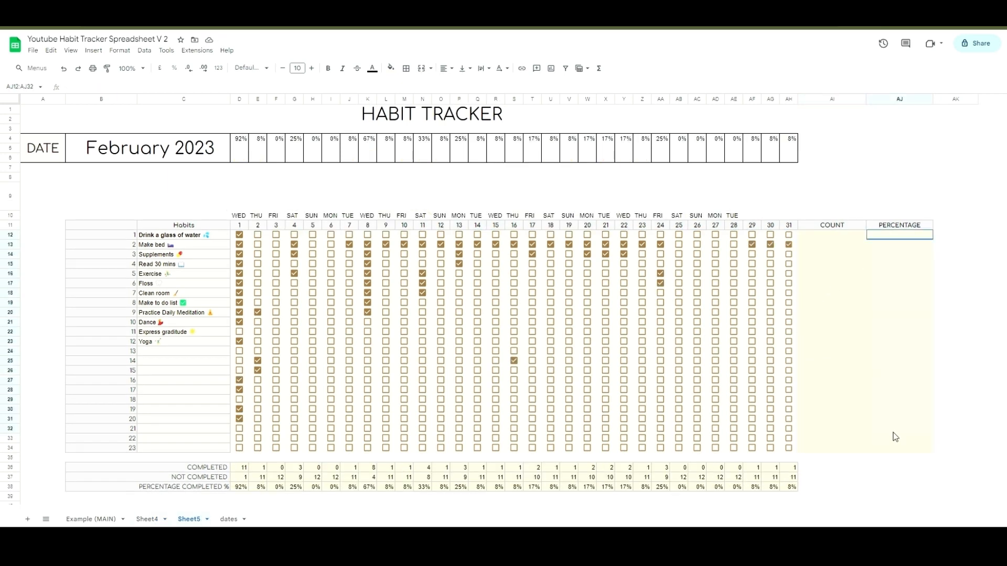
pyautogui.keyDown('shift'); pyautogui.click(899, 452); pyautogui.keyUp('shift')
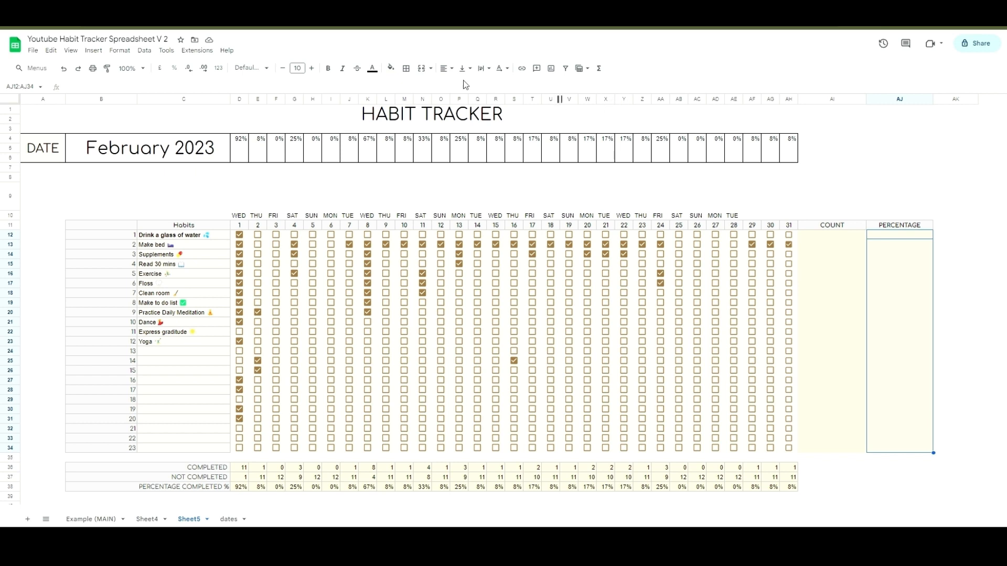
pyautogui.click(392, 73)
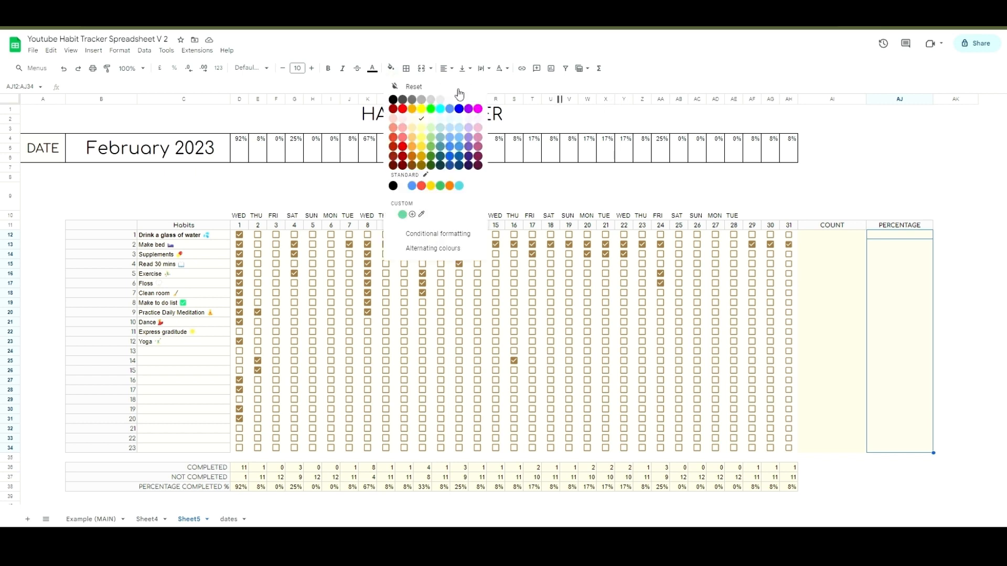
pyautogui.click(482, 104)
pyautogui.click(841, 237)
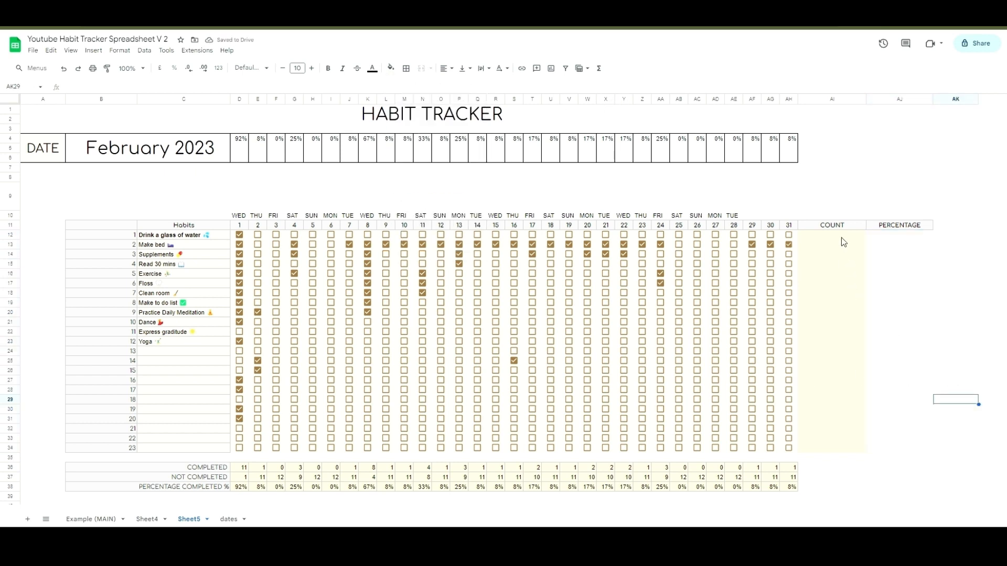
# Step: Apply borders to all cells in the COUNT and PERCENTAGE range AI12:AJ34
pyautogui.moveTo(841, 237); pyautogui.dragTo(897, 451)
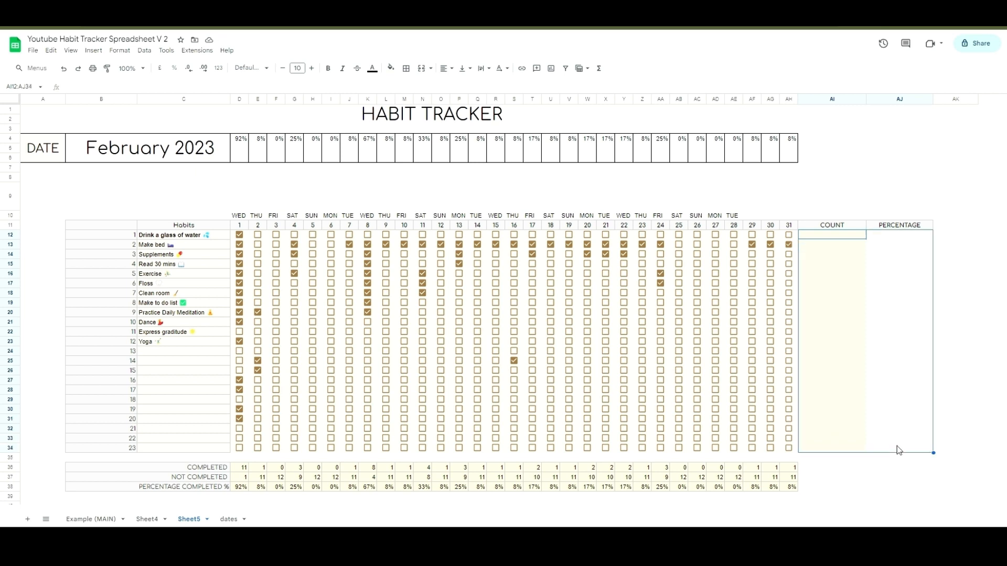
pyautogui.click(406, 68)
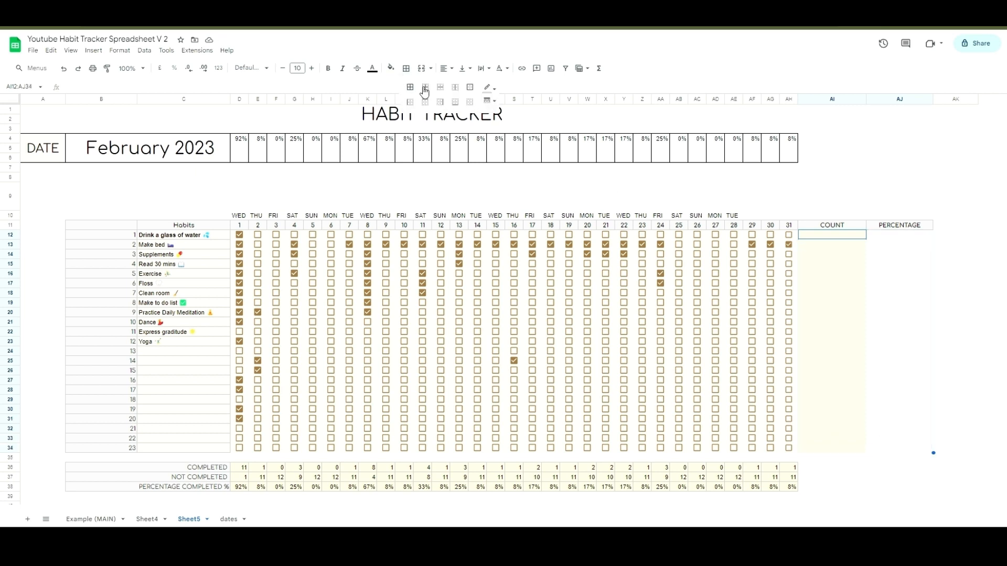
pyautogui.click(410, 87)
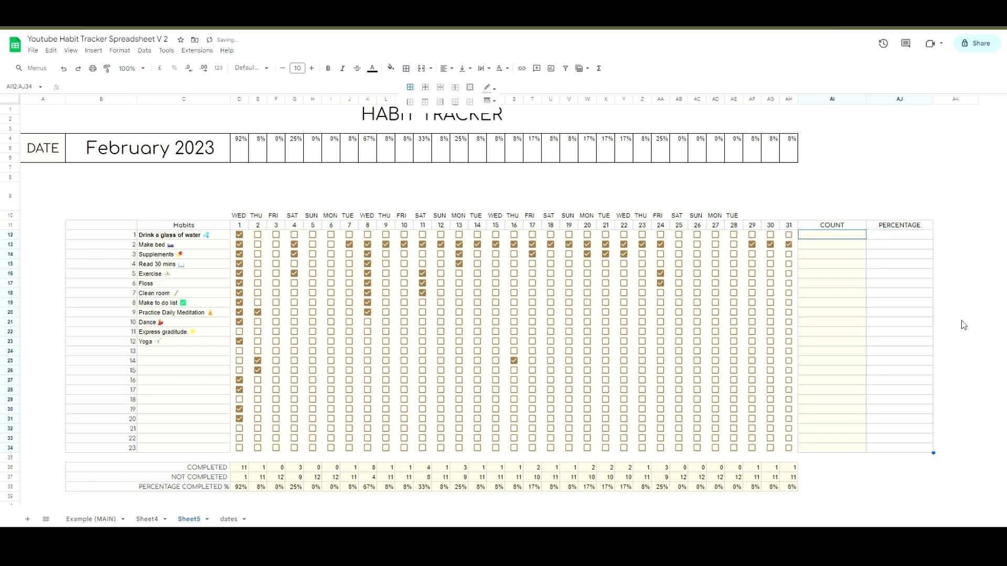
pyautogui.click(961, 321)
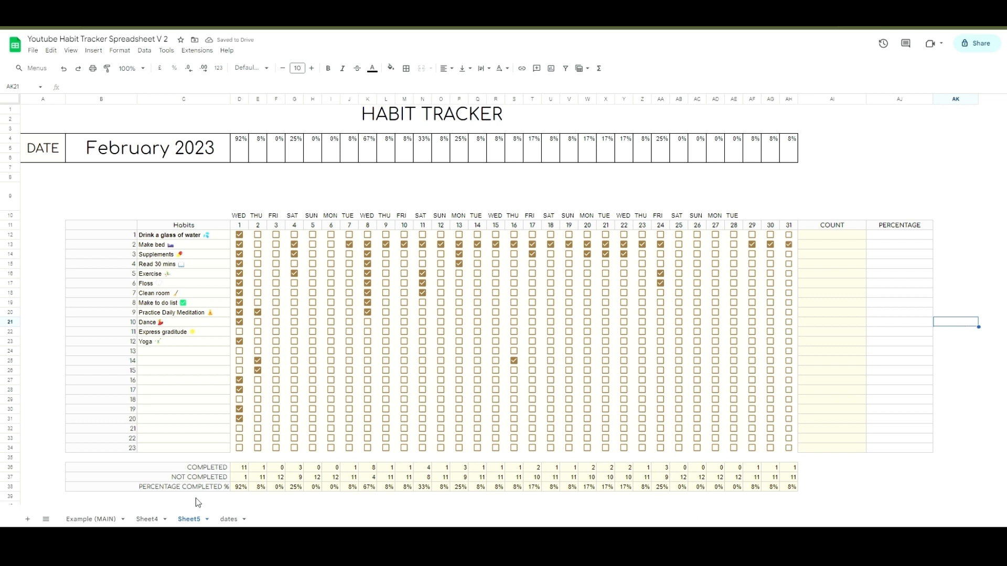
# Step: Open Sheet4 and try pasting into the blank cell C35 below the habit list
pyautogui.click(146, 519)
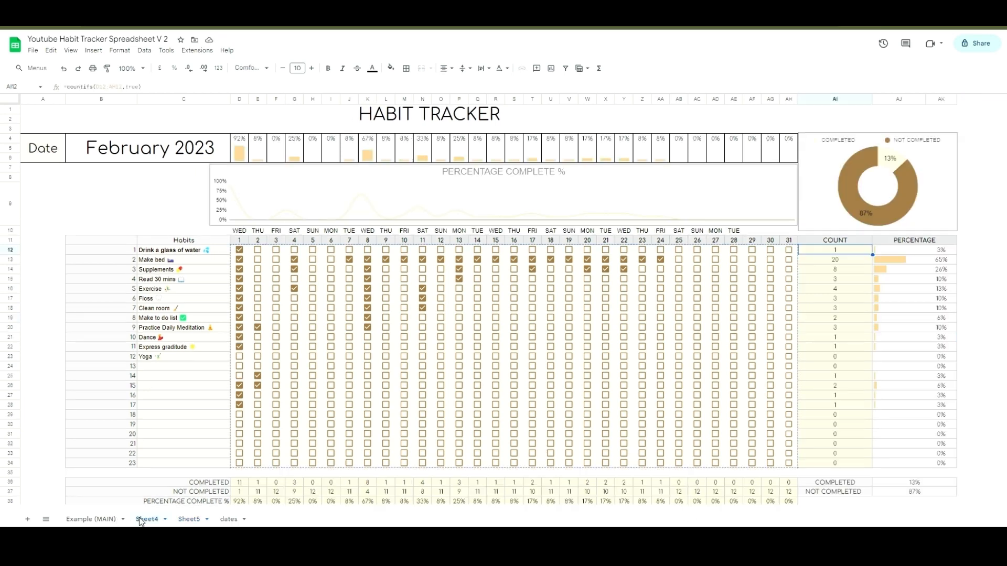
pyautogui.doubleClick(190, 472)
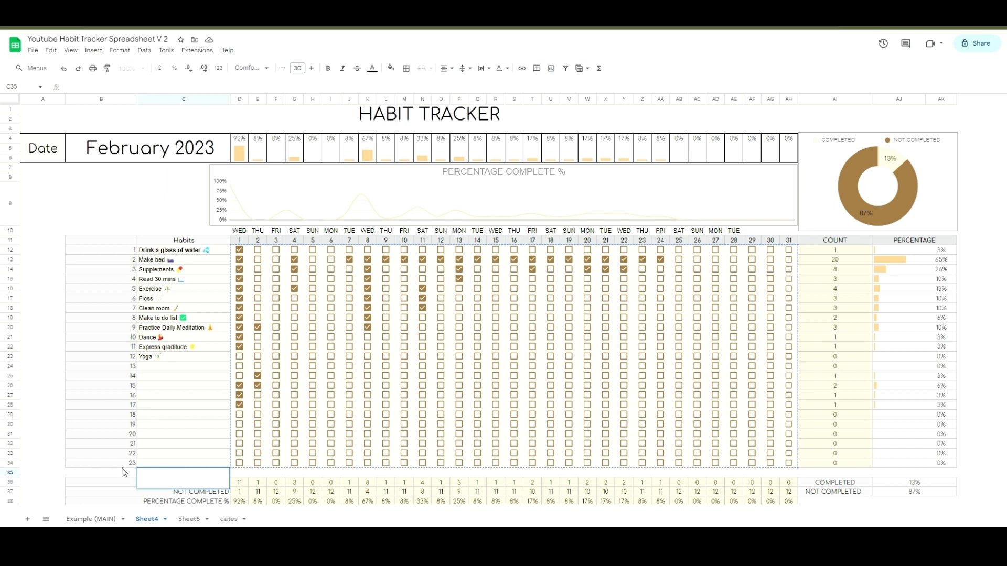
pyautogui.click(274, 473)
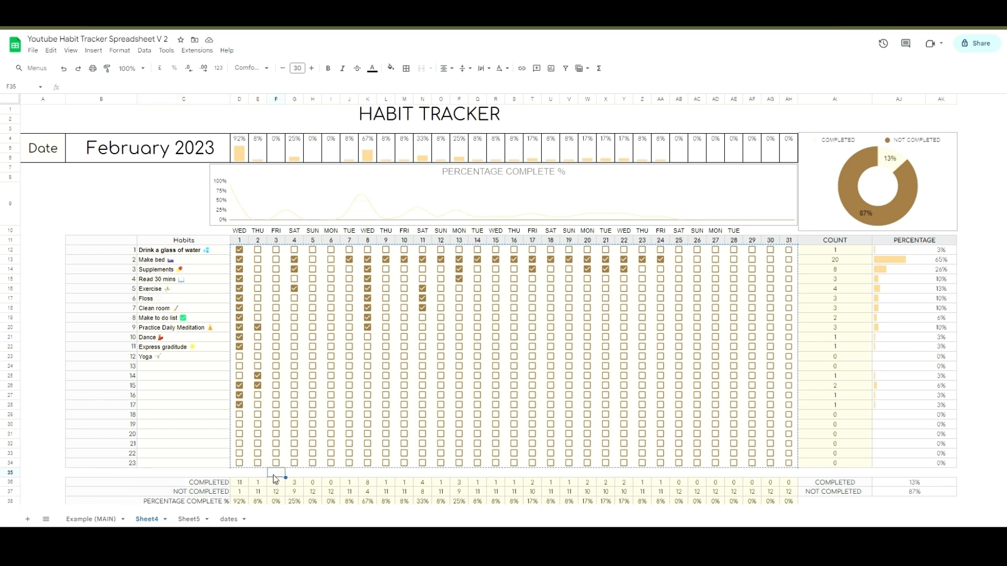
pyautogui.click(210, 473)
pyautogui.rightClick(210, 474)
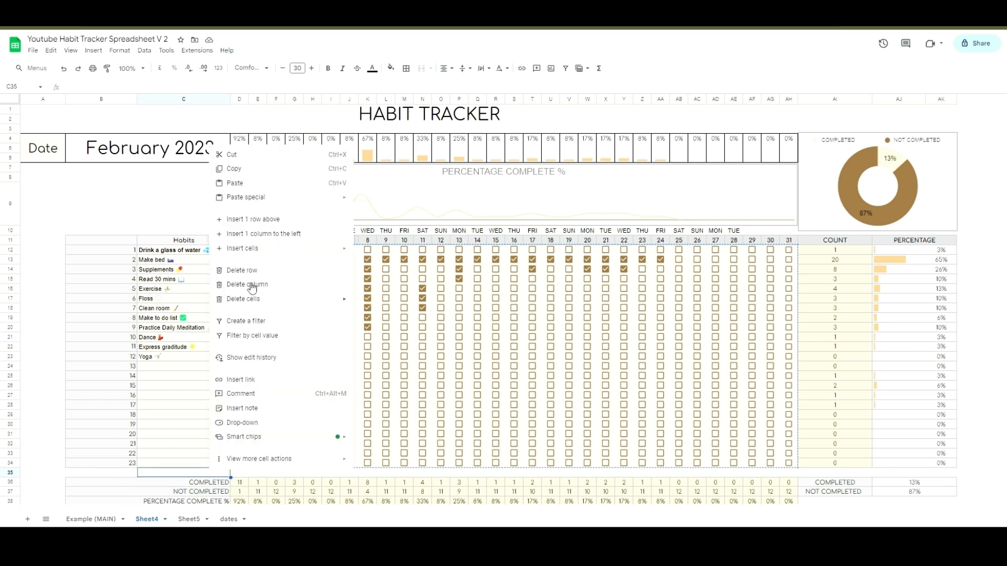
pyautogui.click(286, 176)
pyautogui.rightClick(184, 474)
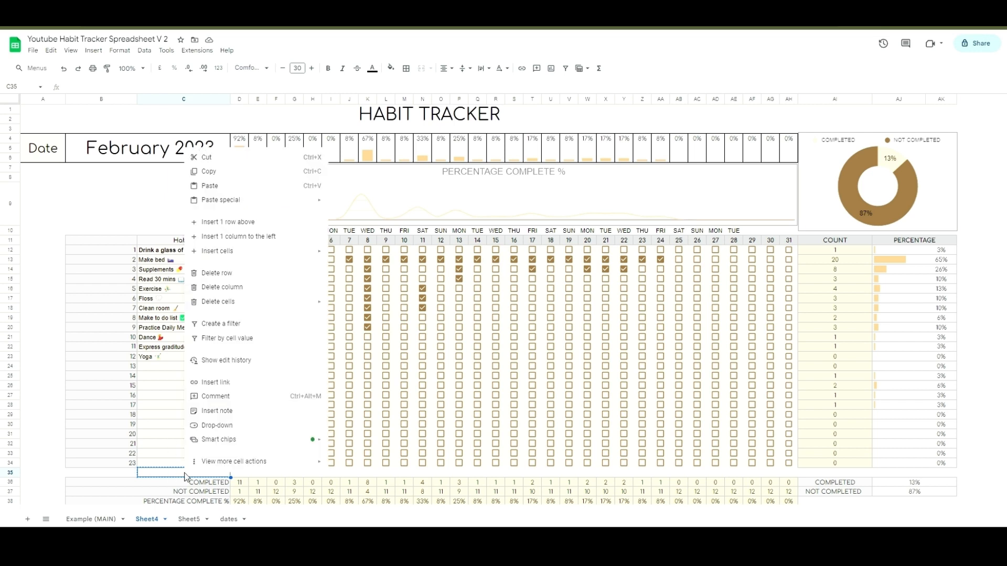
pyautogui.click(255, 187)
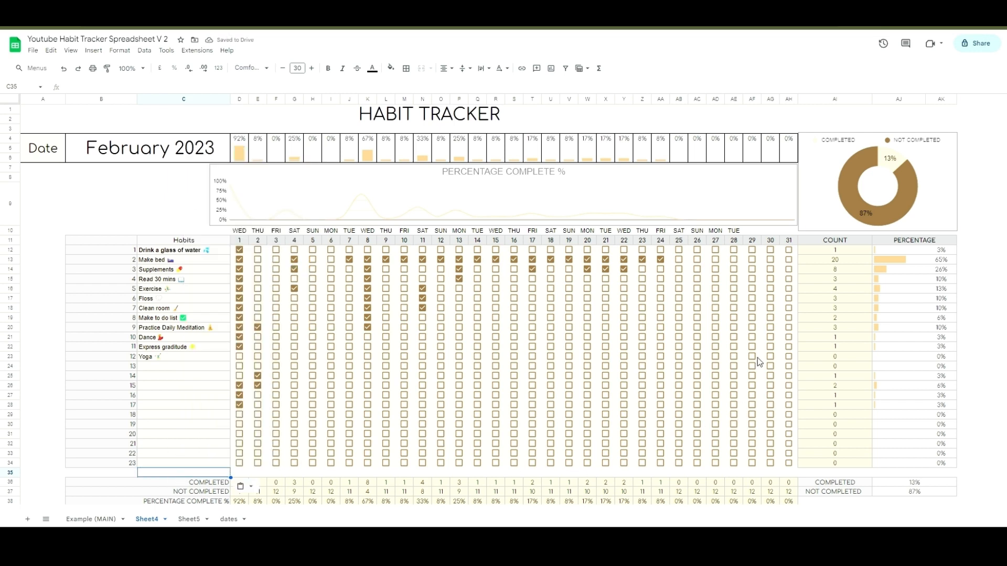
# Step: Examine the COUNT formula for the first habit in AI12 of Sheet4, and return to Sheet5
pyautogui.click(836, 251)
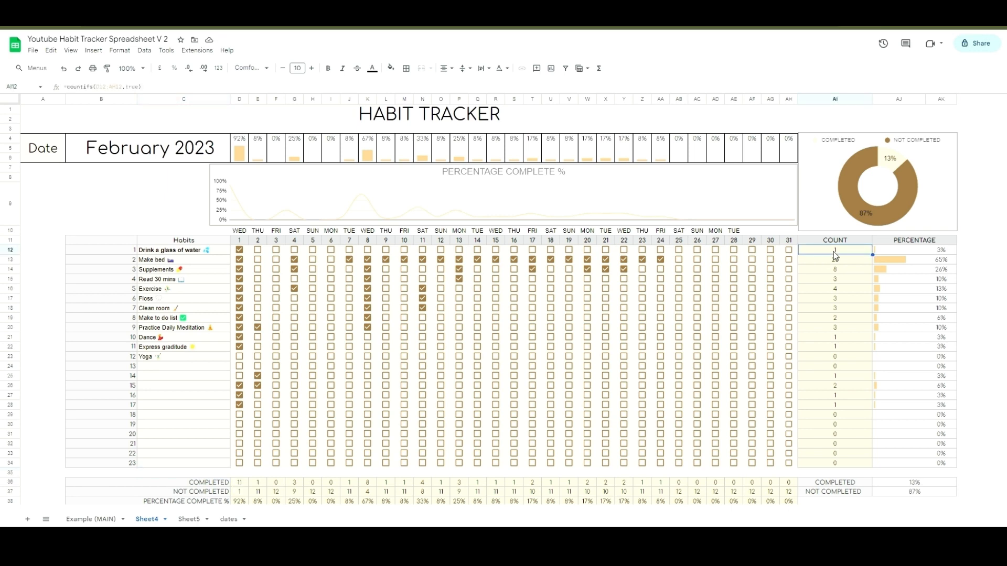
pyautogui.click(189, 520)
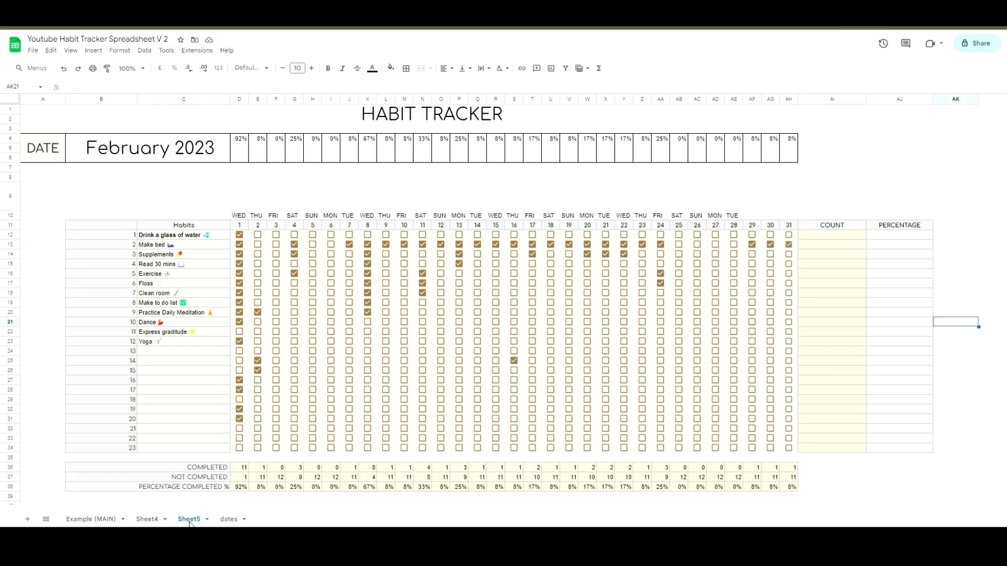
# Step: Enter the formula =COUNTIF(D12:AH12,TRUE) in AI12 to count the first habit's ticked checkboxes
pyautogui.click(833, 236)
pyautogui.write('=')
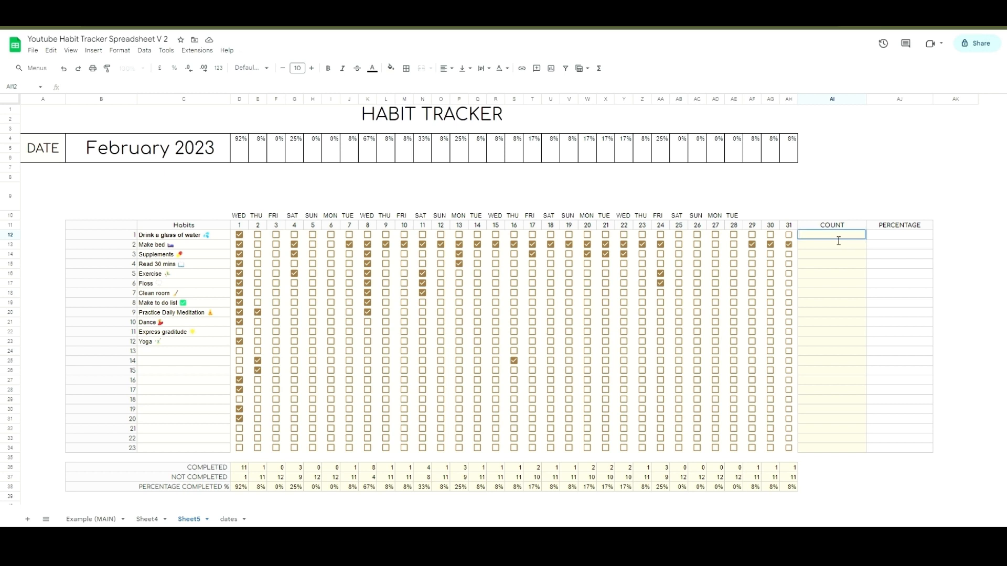
pyautogui.write('COUNTIF')
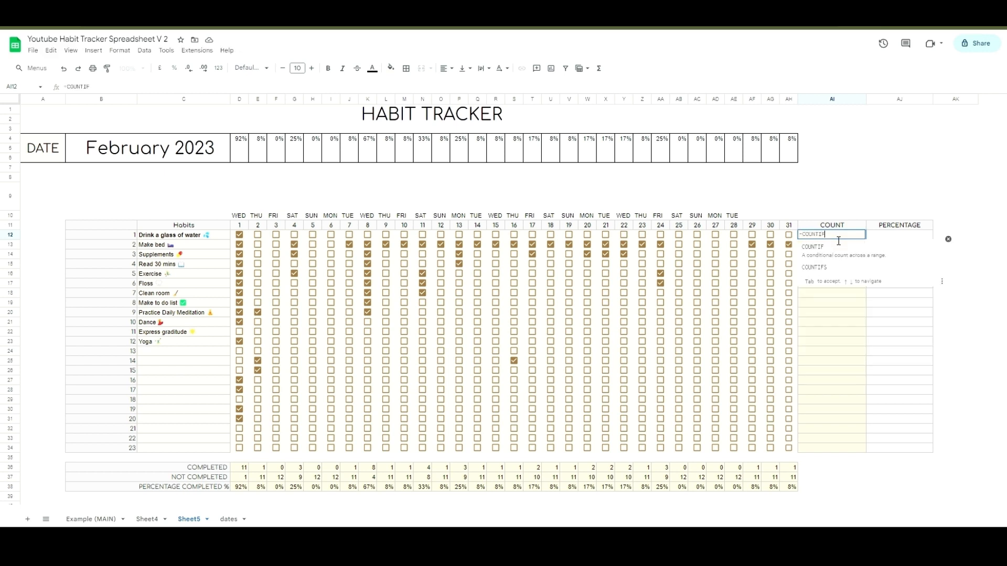
pyautogui.write('(')
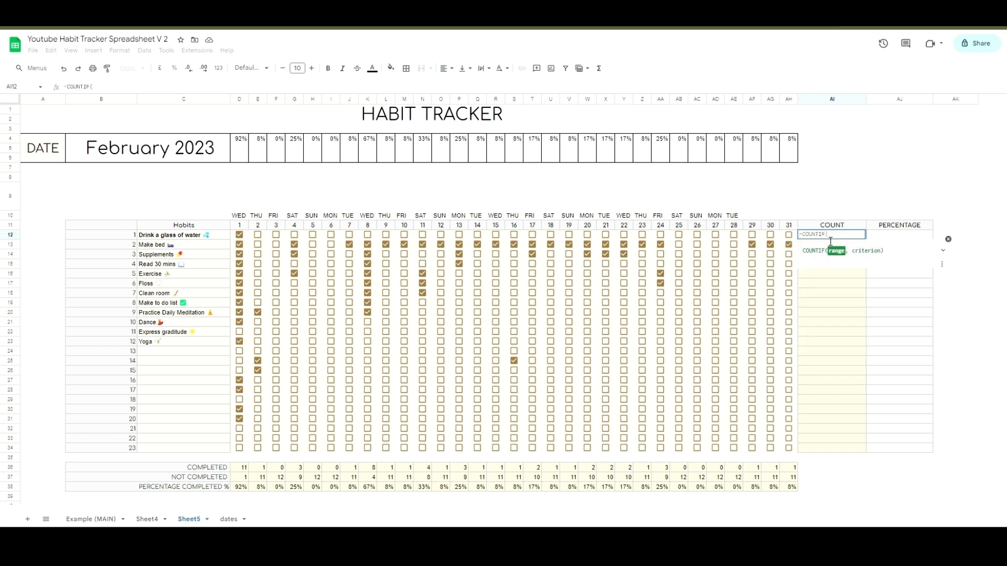
pyautogui.moveTo(239, 235); pyautogui.dragTo(294, 236)
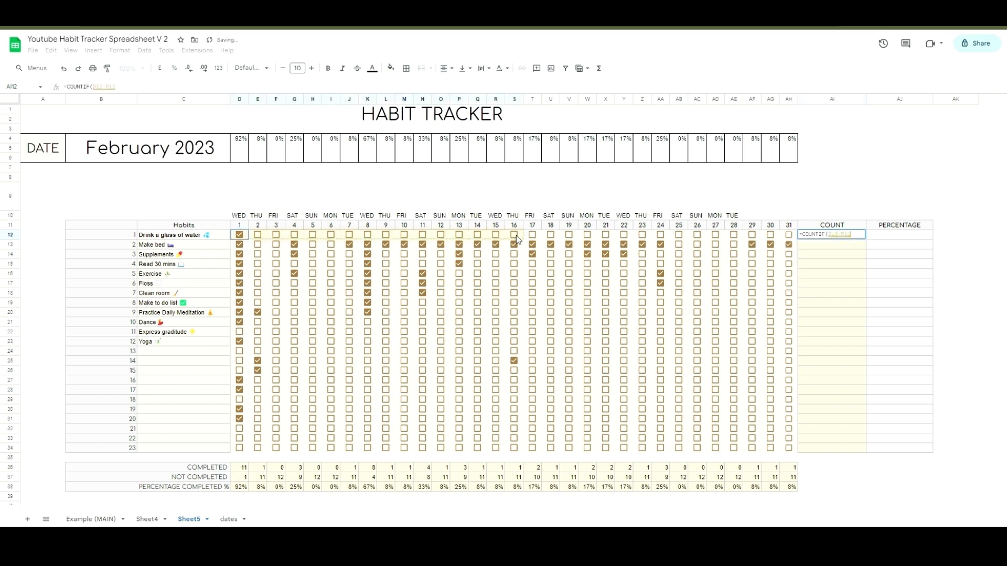
pyautogui.moveTo(633, 237); pyautogui.dragTo(794, 241)
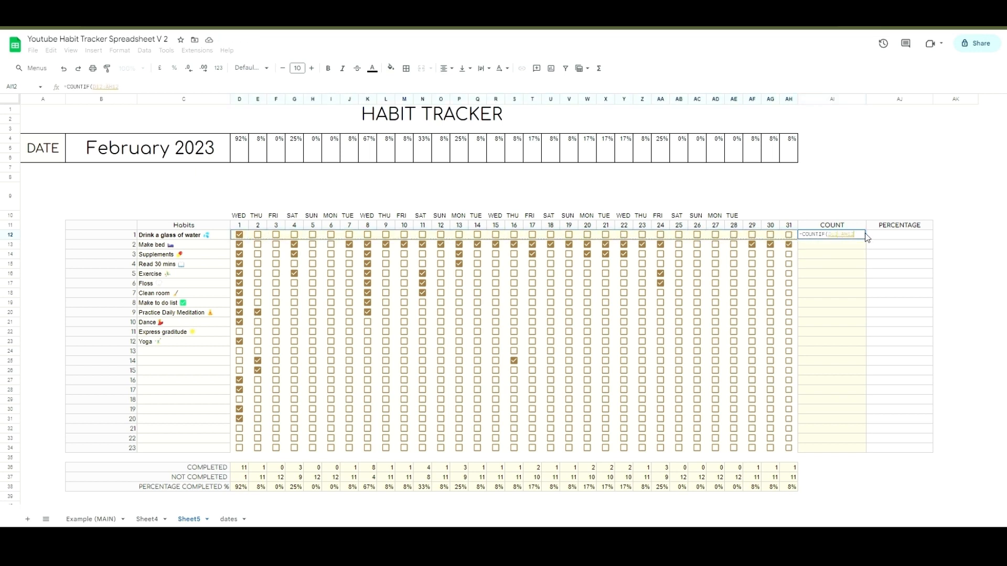
pyautogui.write(',TRUE)')
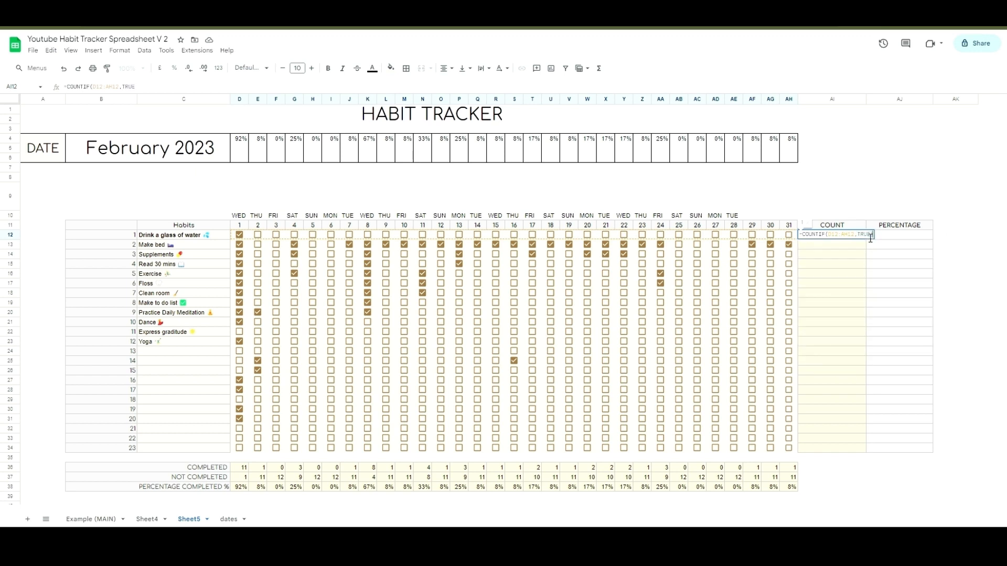
pyautogui.press('Return')
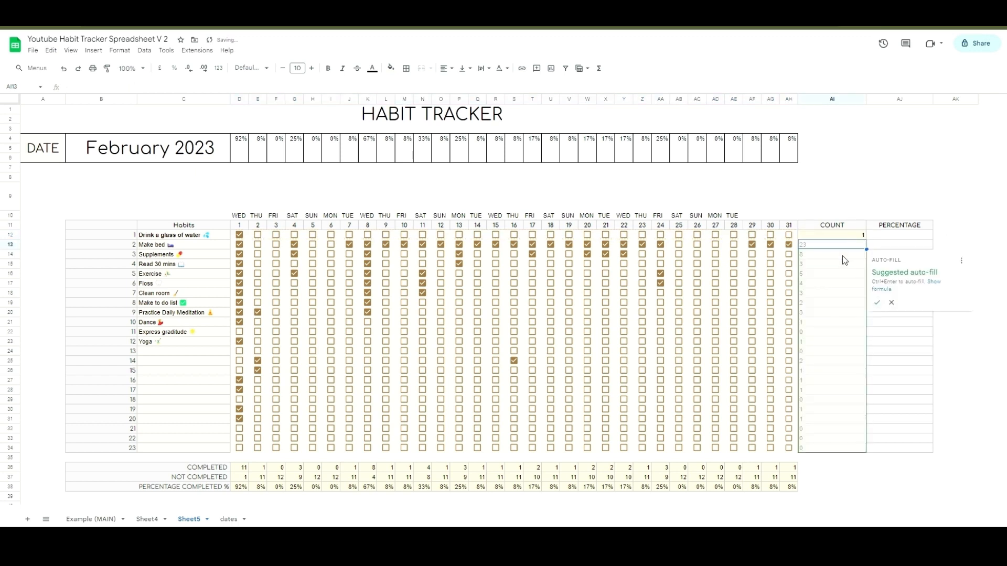
# Step: Dismiss the suggested autofill and fill the COUNT formula from AI12 down to AI34
pyautogui.press('Escape')
pyautogui.click(861, 236)
pyautogui.moveTo(867, 239); pyautogui.dragTo(864, 452)
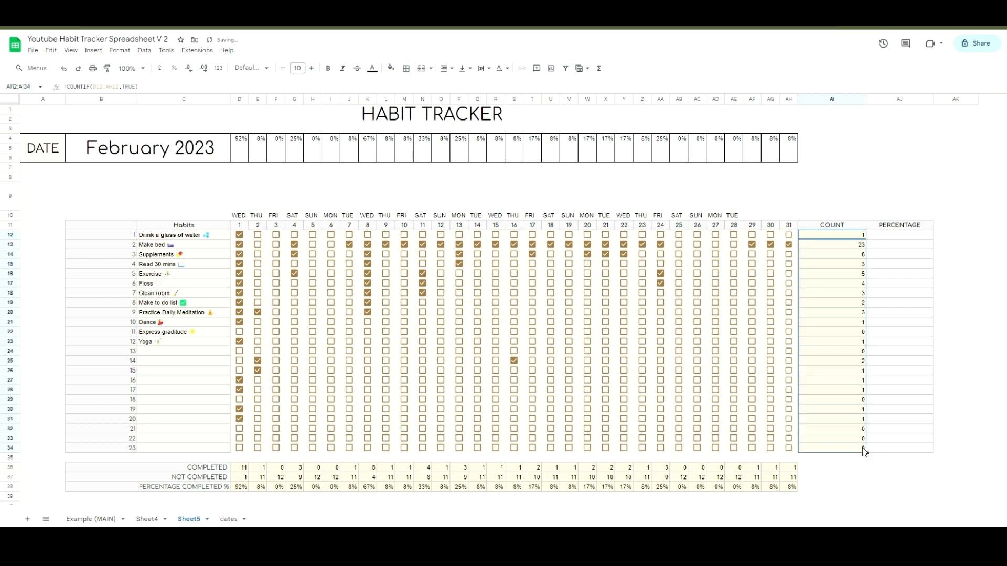
pyautogui.click(841, 311)
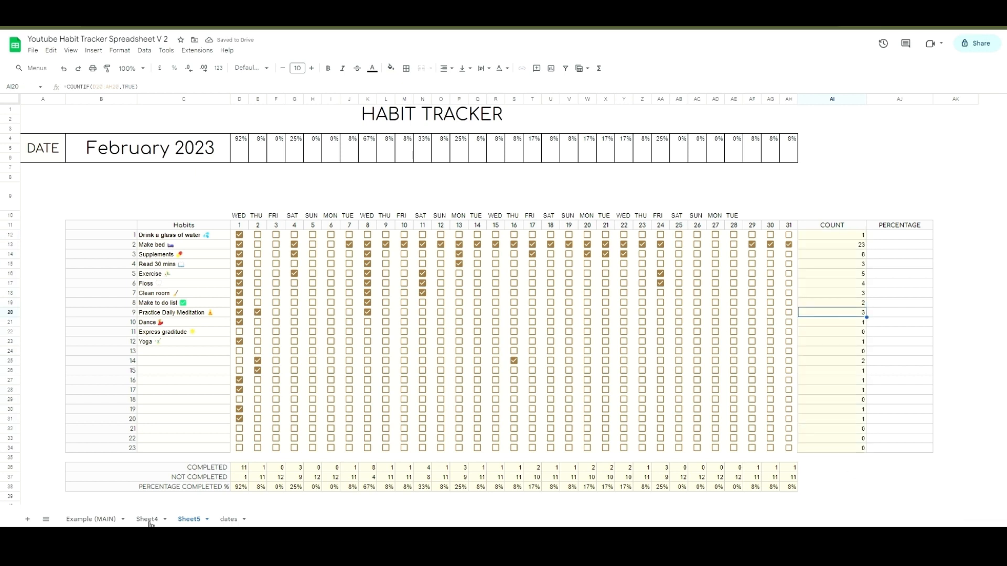
# Step: Compare with Sheet4 and, back in Sheet5, format the COUNT values AI12:AI34 in the Comfortaa font with centred alignment
pyautogui.click(147, 519)
pyautogui.click(197, 521)
pyautogui.keyDown('shift'); pyautogui.click(847, 439); pyautogui.keyUp('shift')
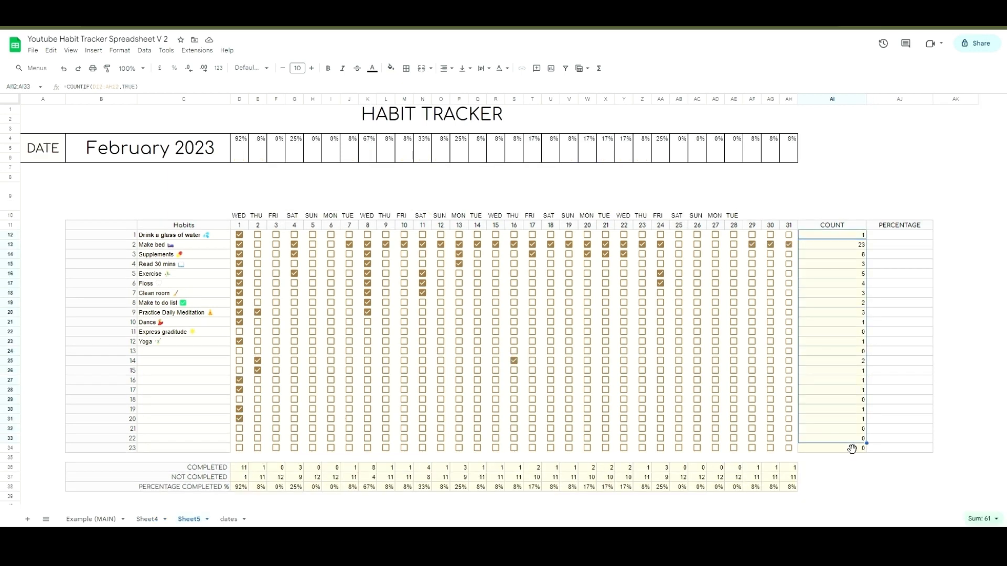
pyautogui.click(844, 450)
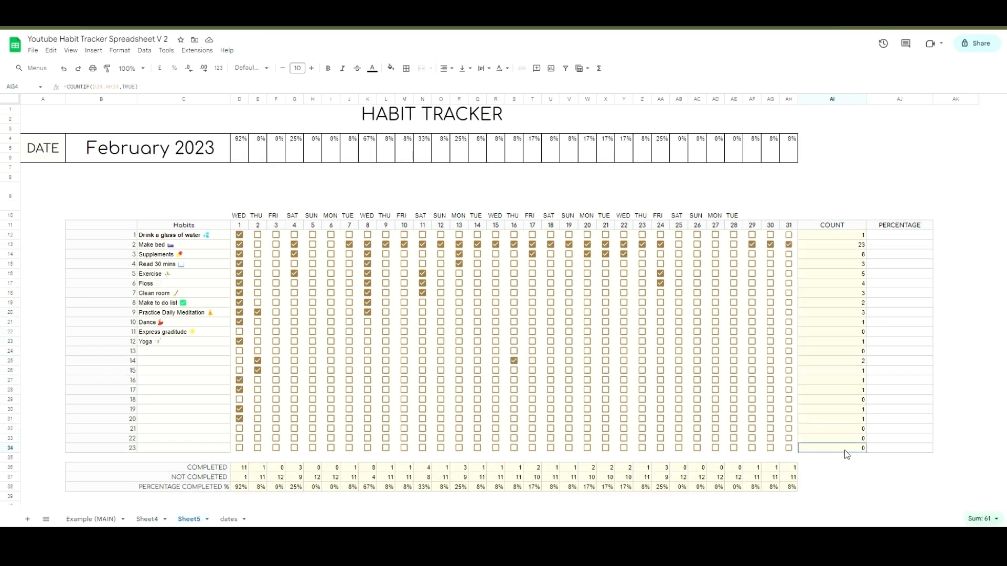
pyautogui.keyDown('shift'); pyautogui.click(851, 239); pyautogui.keyUp('shift')
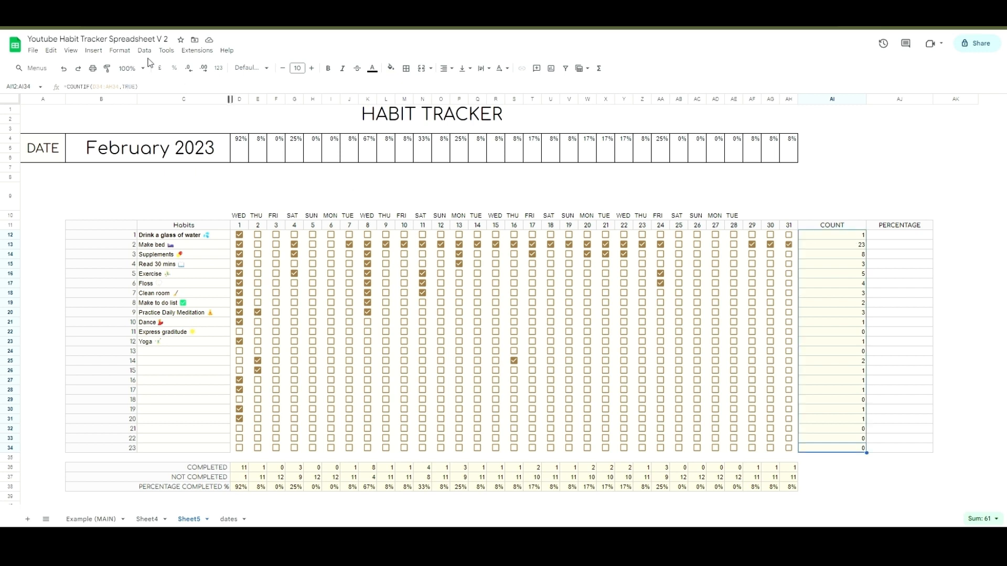
pyautogui.click(274, 77)
pyautogui.click(279, 166)
pyautogui.click(446, 68)
pyautogui.click(461, 88)
pyautogui.click(896, 295)
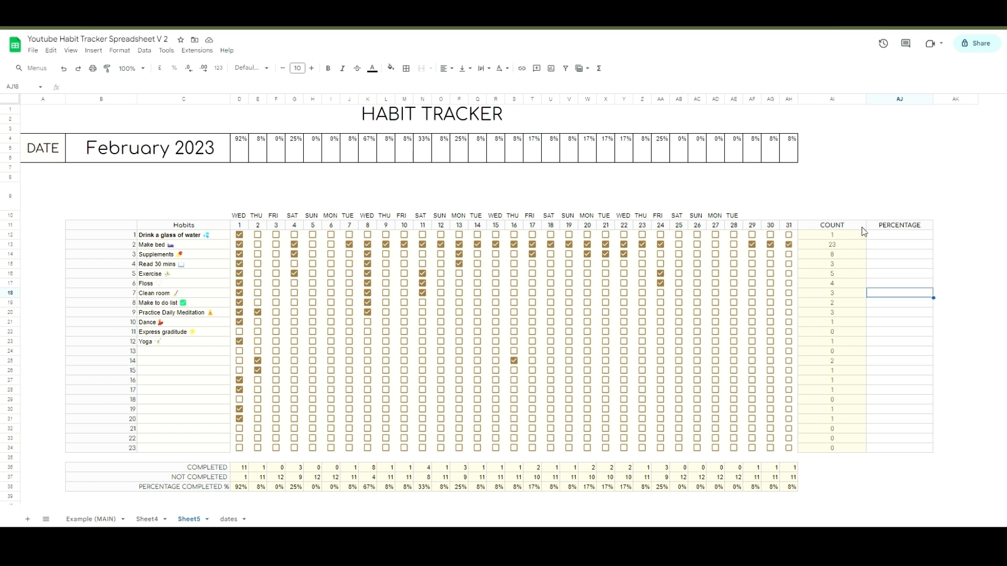
# Step: Examine the percentage formula in AK12 and the SPARKLINE formula in AJ12 of Sheet4, and return to Sheet5
pyautogui.click(152, 520)
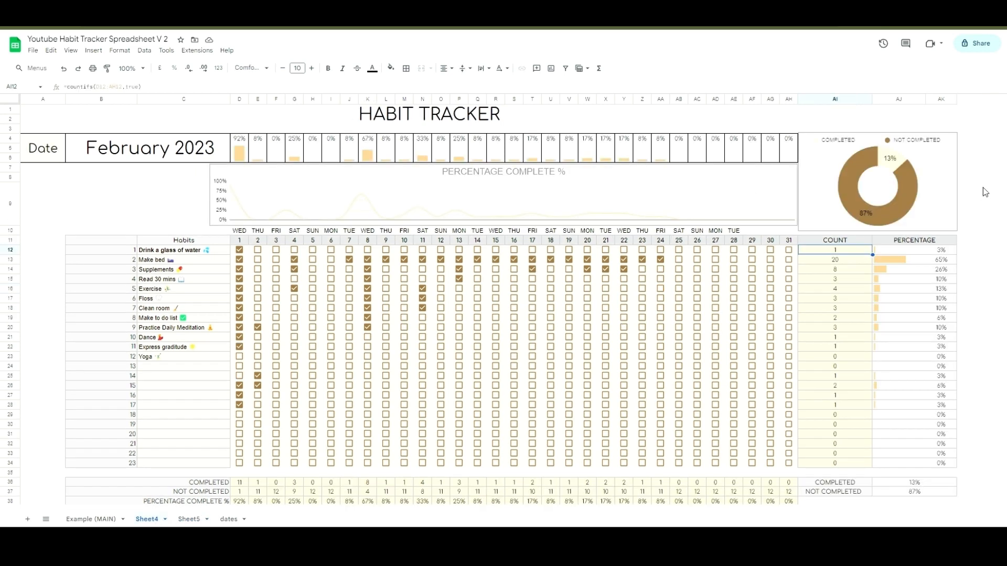
pyautogui.click(941, 251)
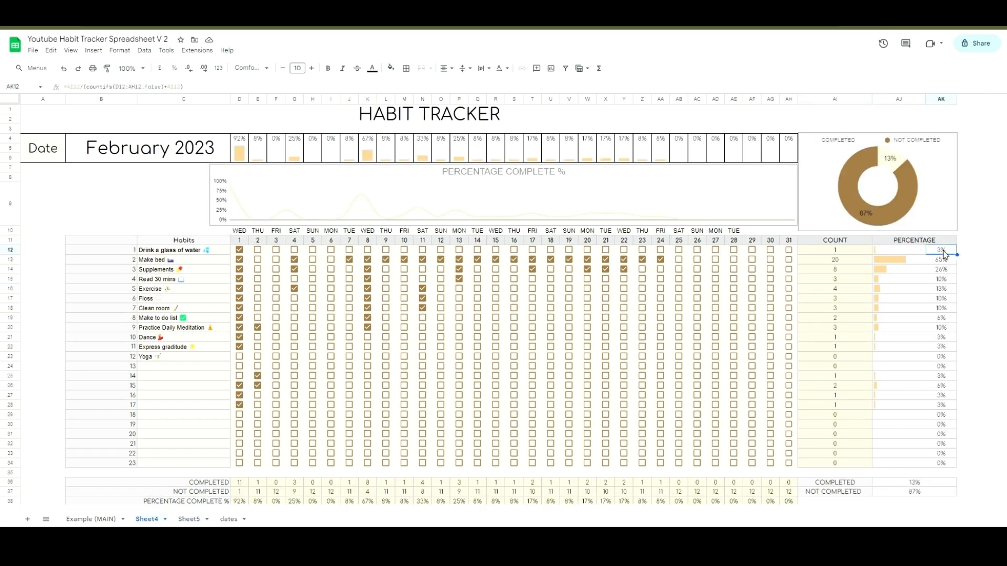
pyautogui.click(900, 249)
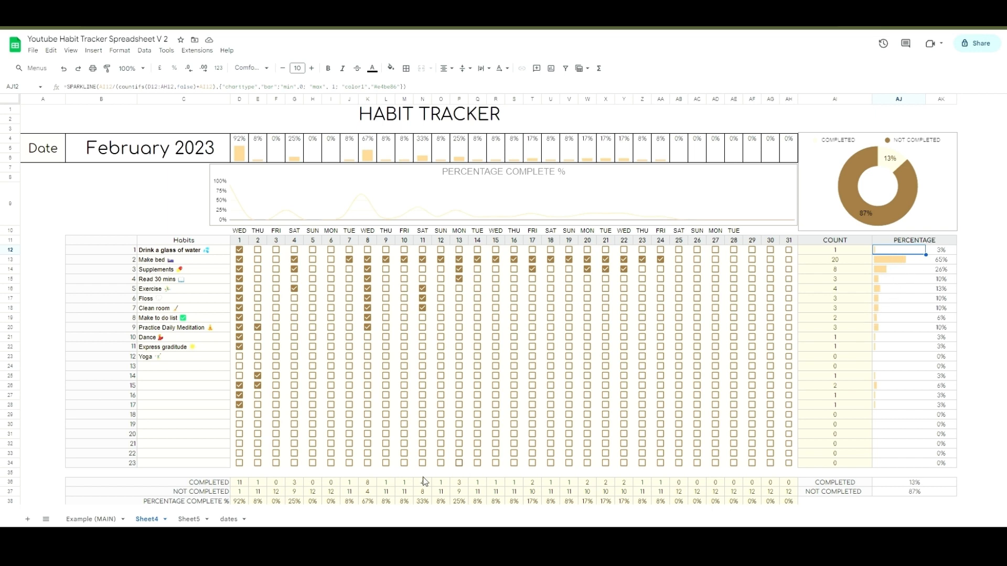
pyautogui.click(190, 520)
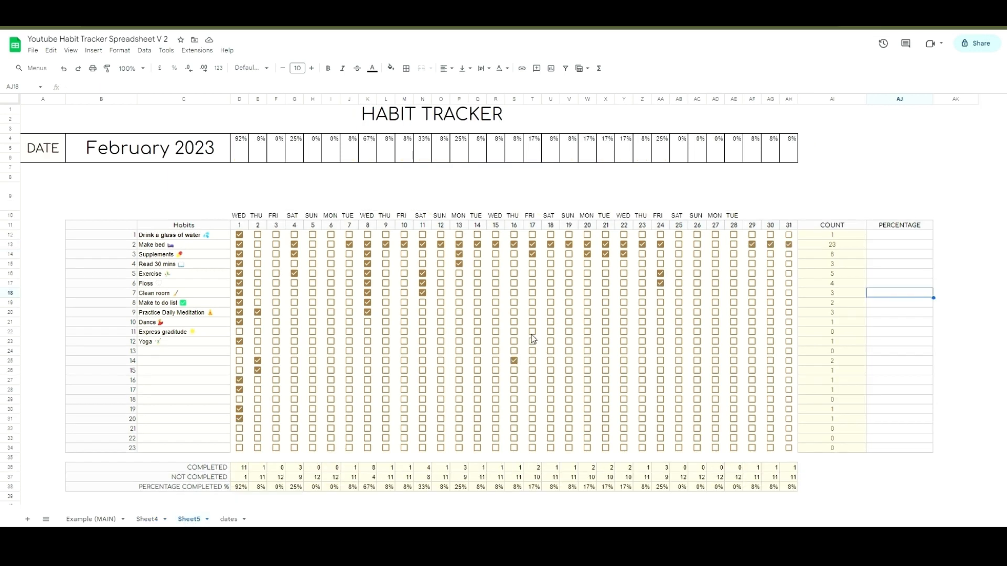
# Step: Narrow column AK and merge columns AJ and AK across the PERCENTAGE header and each habit row down to row 34
pyautogui.doubleClick(881, 236)
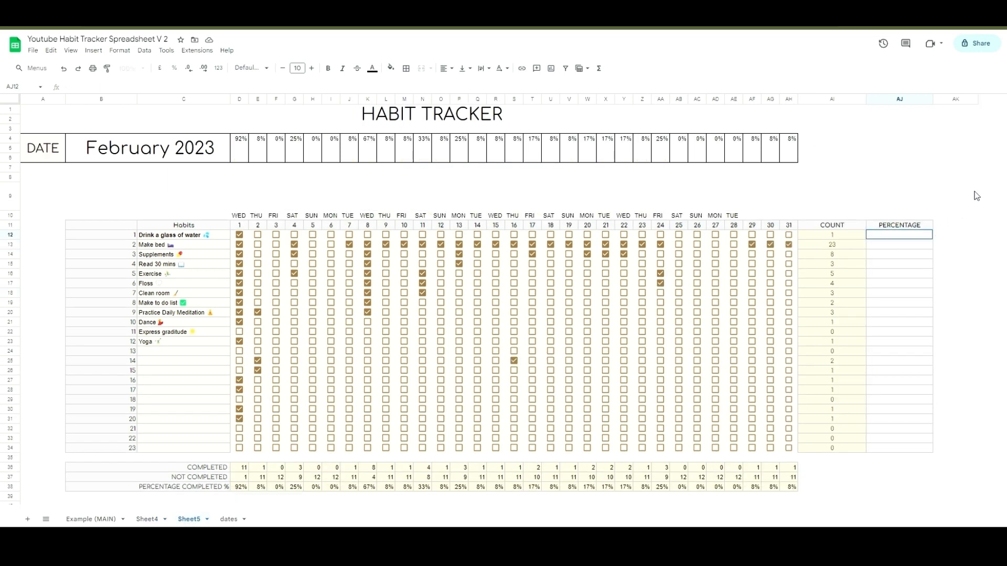
pyautogui.moveTo(978, 101); pyautogui.dragTo(958, 108)
pyautogui.click(932, 226)
pyautogui.moveTo(935, 229); pyautogui.dragTo(943, 226)
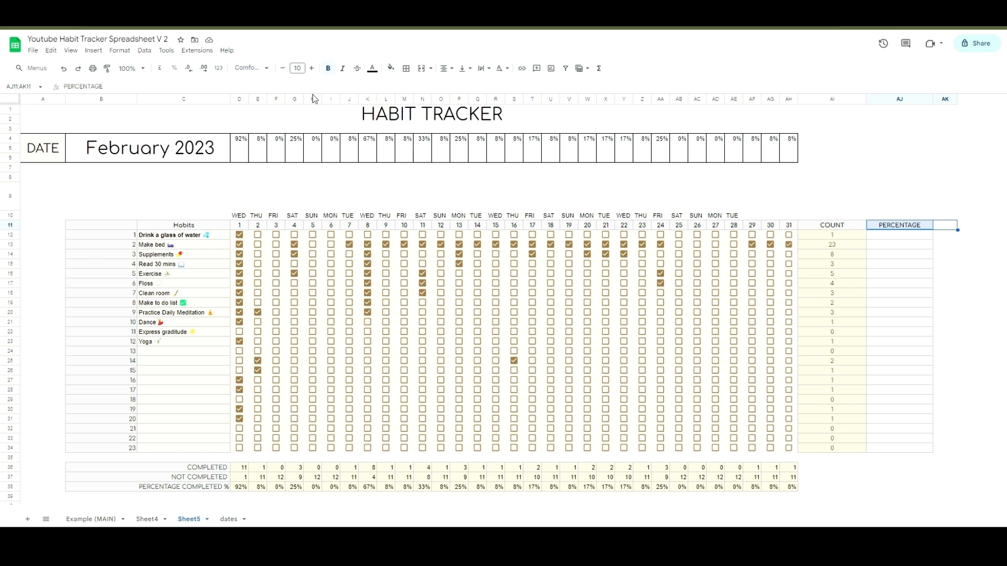
pyautogui.click(422, 68)
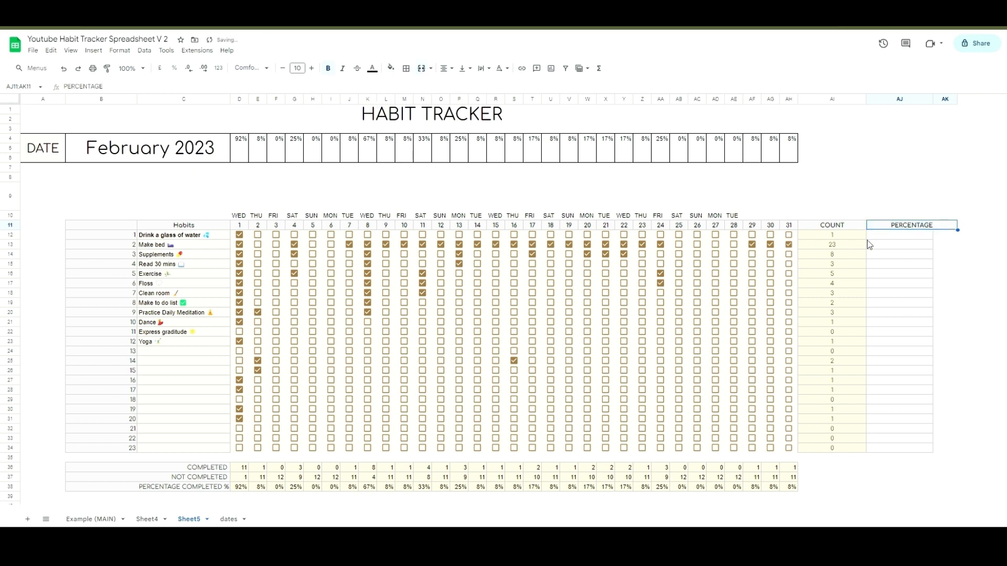
# Step: Start a SPARKLINE formula in the first PERCENTAGE cell AJ12, with the count in AI12 as the number to divide
pyautogui.click(904, 236)
pyautogui.write('=')
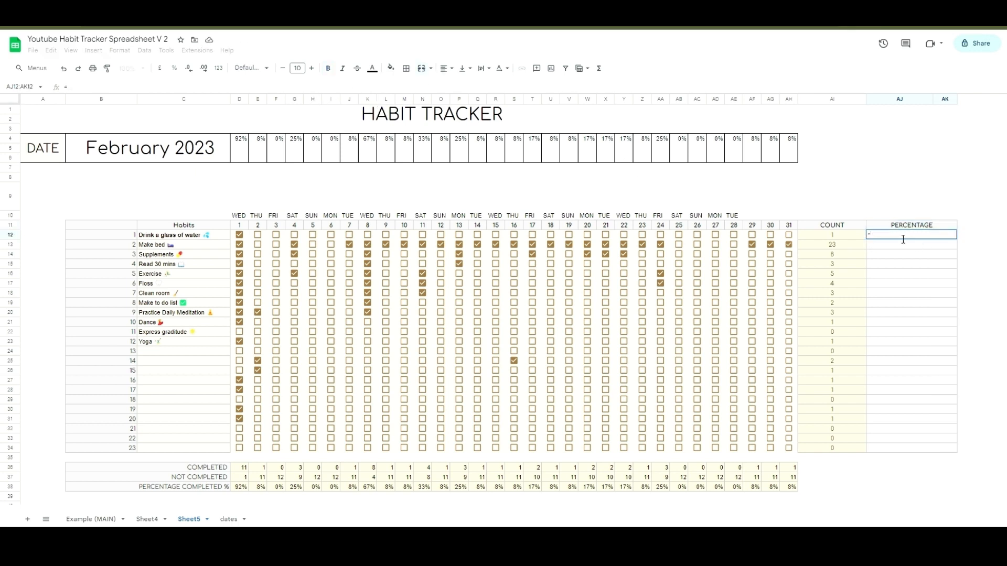
pyautogui.write('spa')
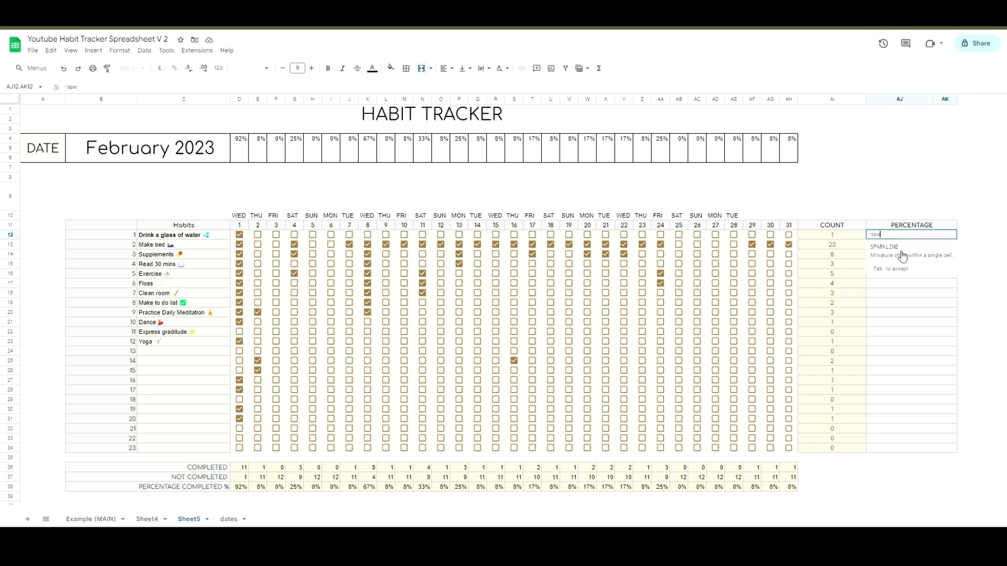
pyautogui.click(903, 256)
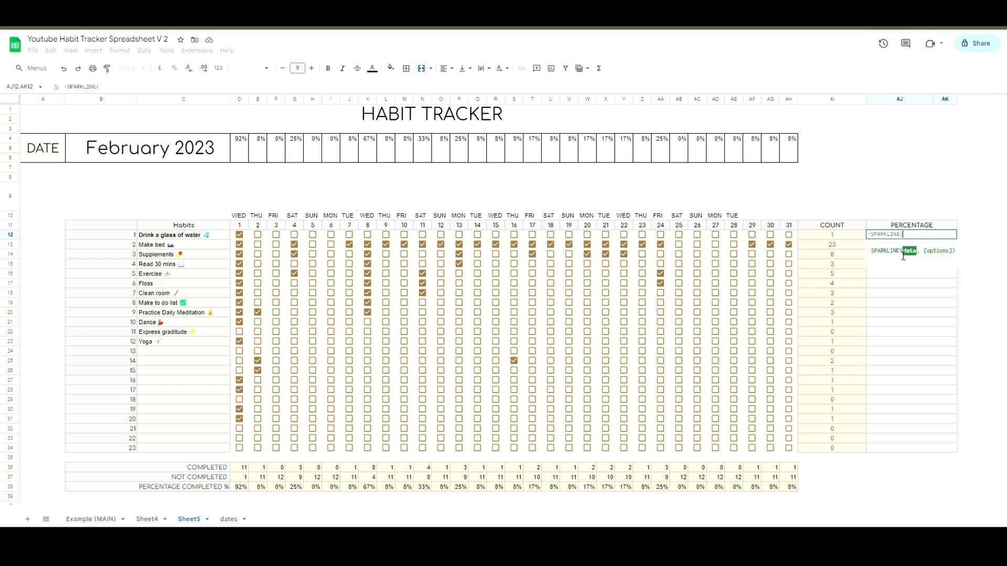
pyautogui.click(838, 234)
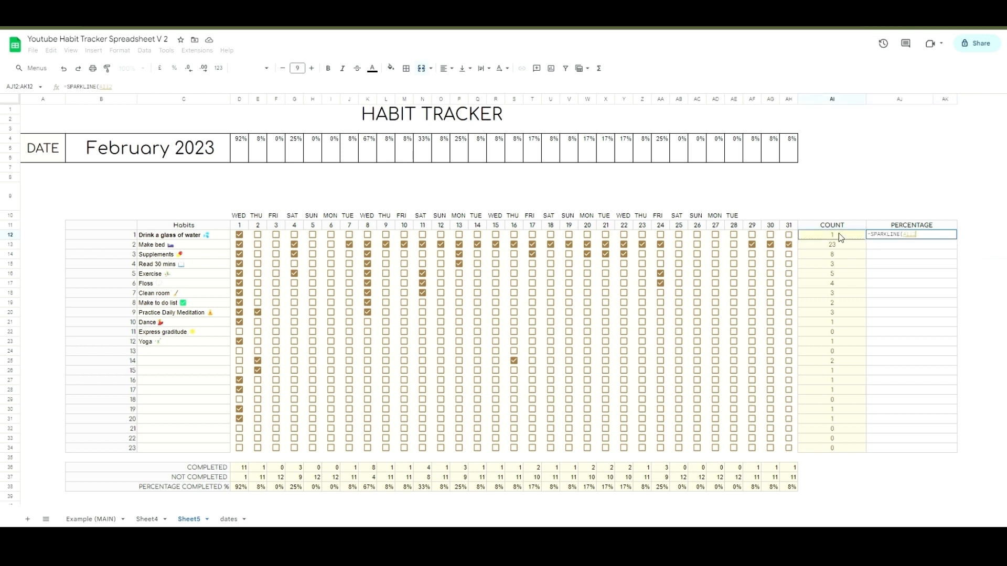
pyautogui.write('/')
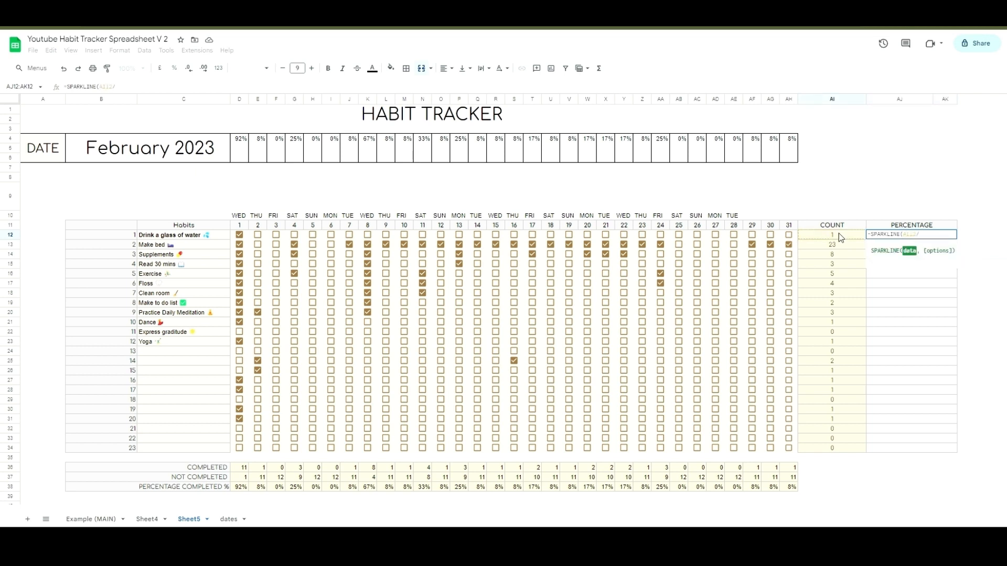
# Step: Complete the SPARKLINE data argument with the divisor (countif(D12:AH12,false)+AI12) and begin the options argument
pyautogui.write('(countif')
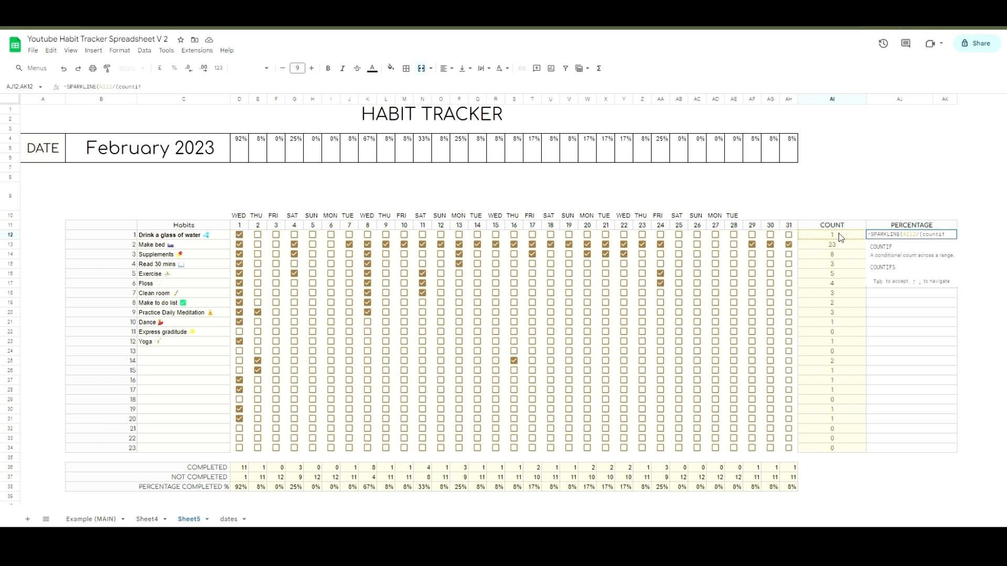
pyautogui.write('(')
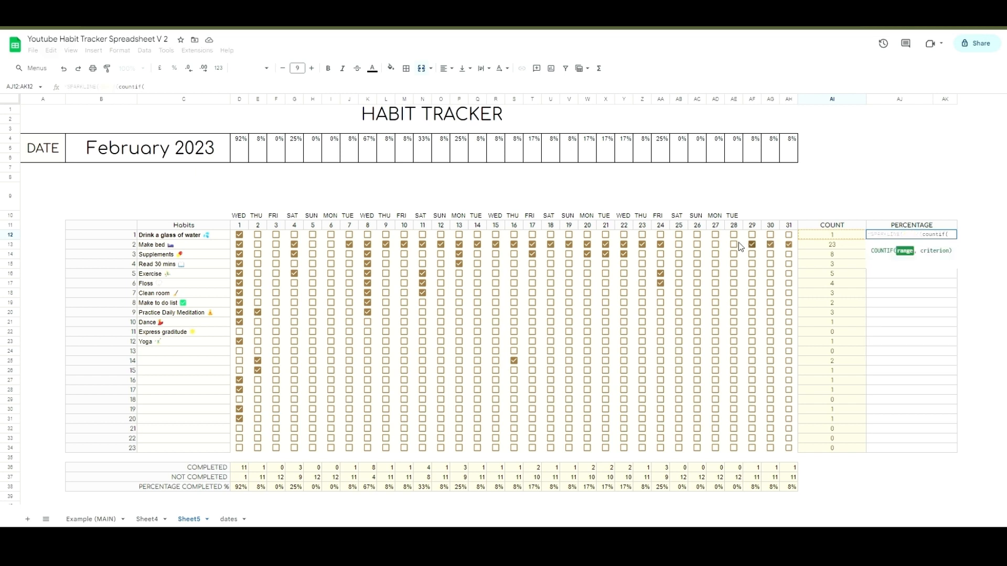
pyautogui.moveTo(232, 237); pyautogui.dragTo(790, 239)
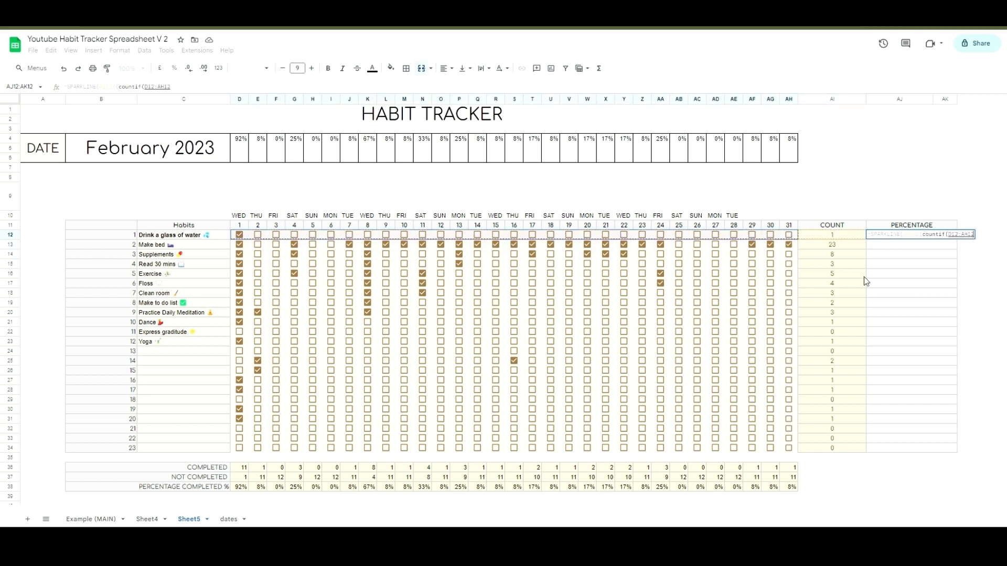
pyautogui.write(',fals')
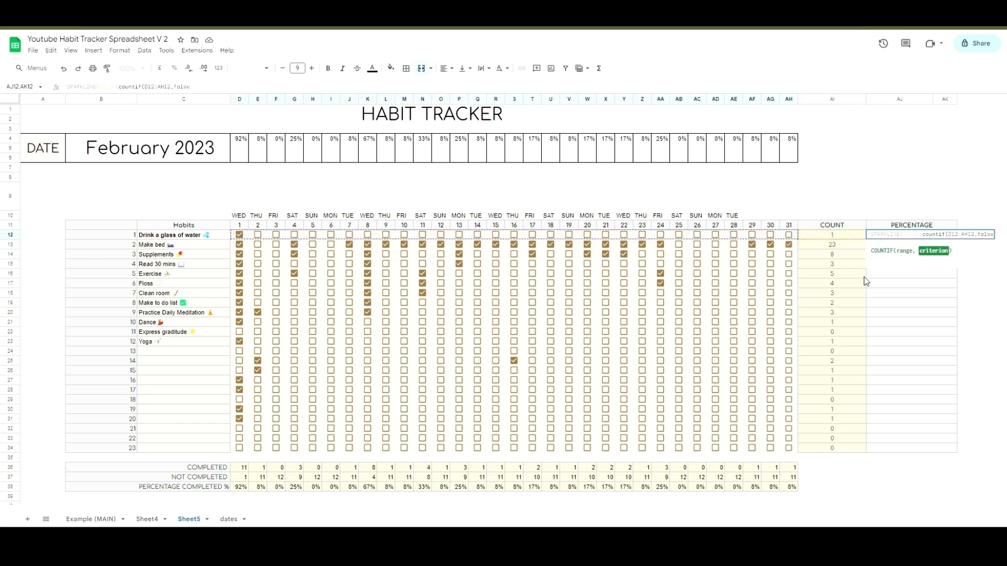
pyautogui.write('e)')
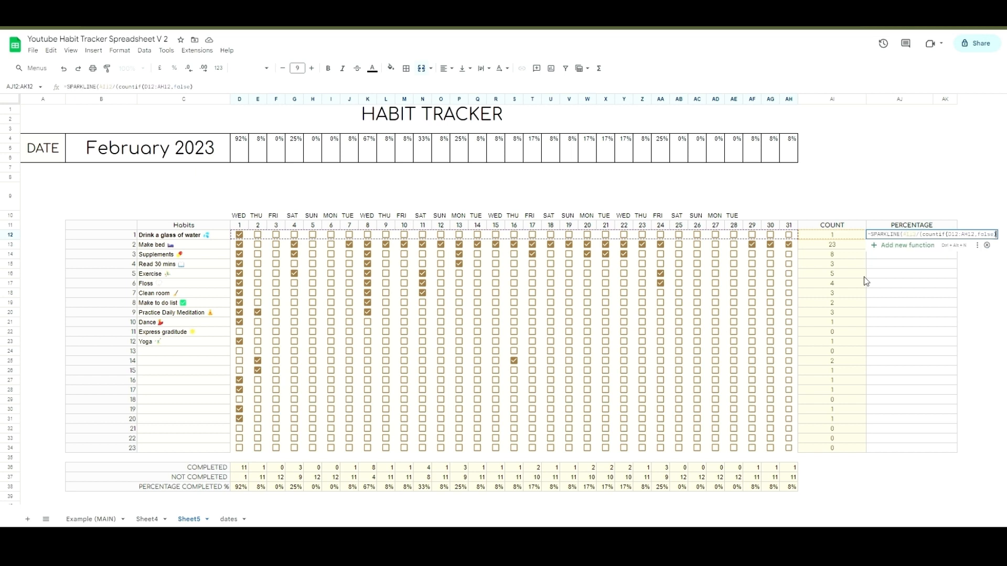
pyautogui.write('+')
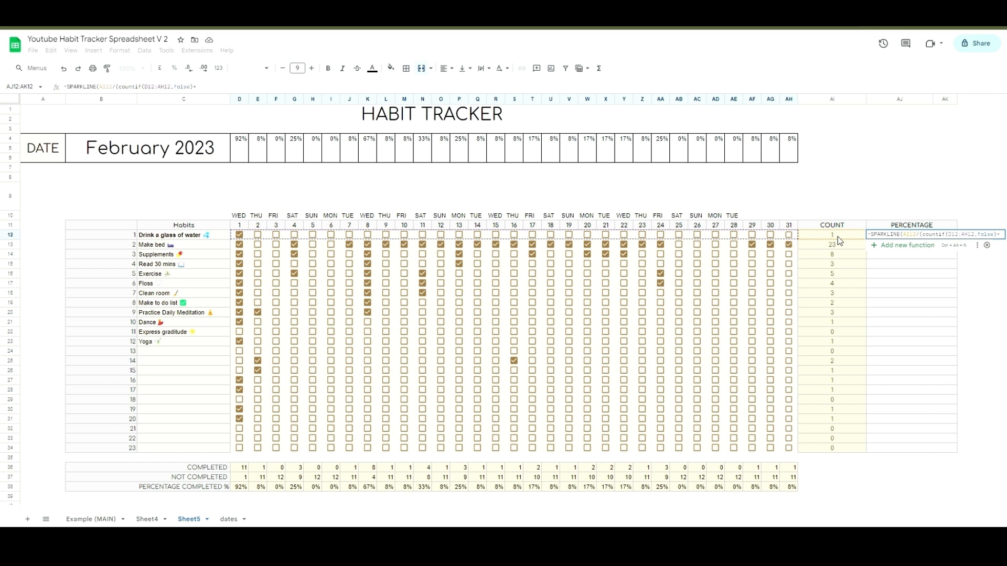
pyautogui.click(851, 236)
pyautogui.write(')')
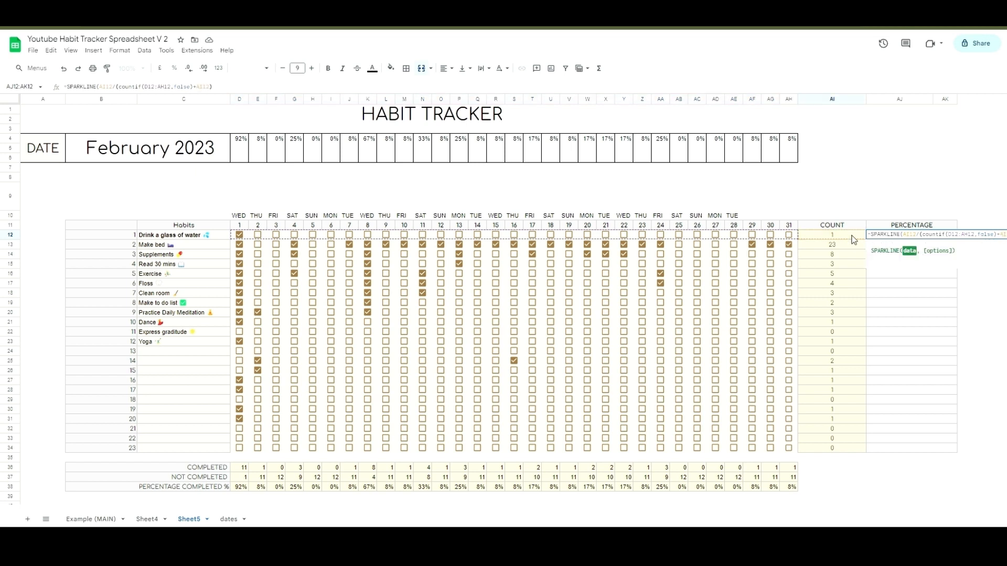
pyautogui.write(',')
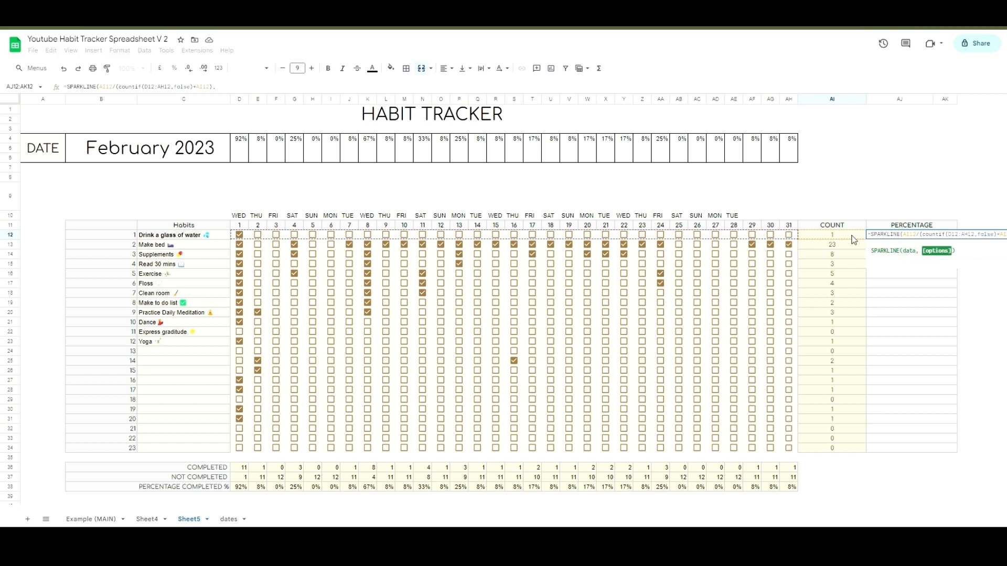
pyautogui.click(152, 519)
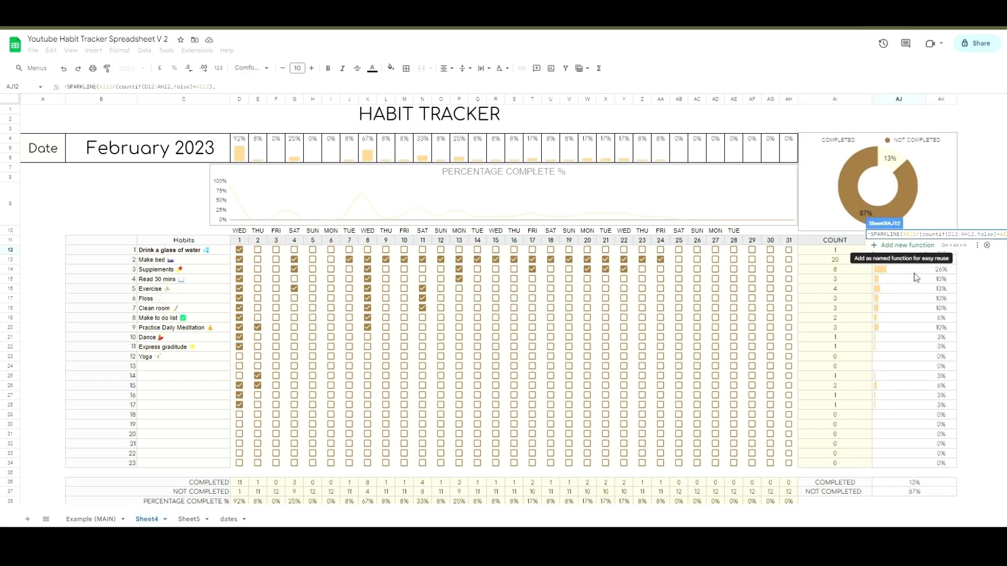
pyautogui.click(918, 259)
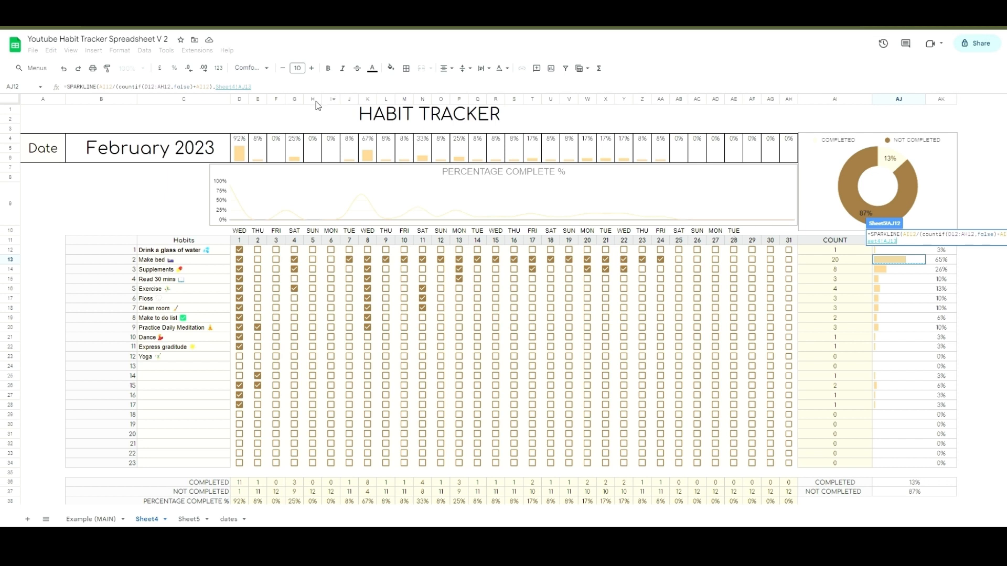
pyautogui.click(64, 69)
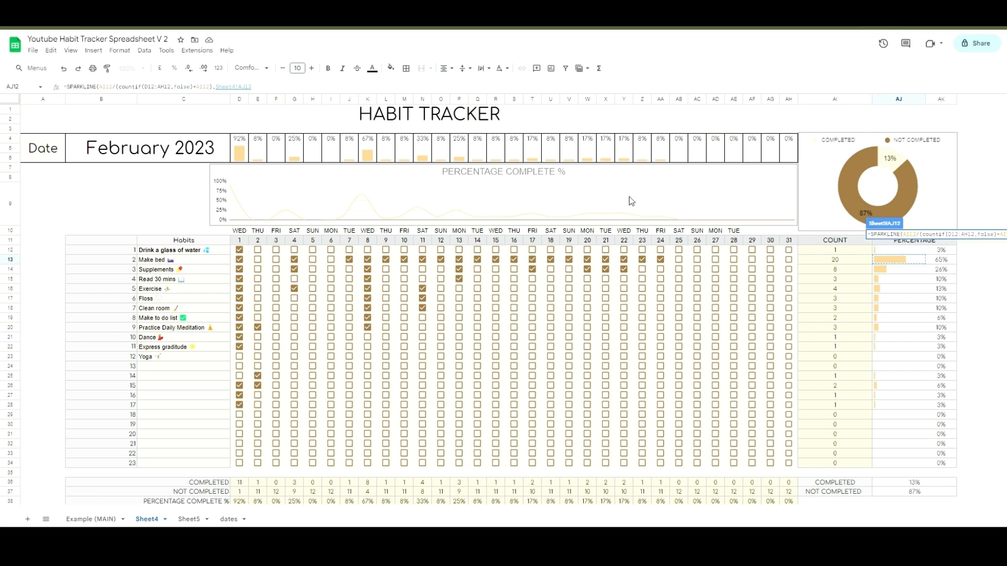
pyautogui.click(67, 72)
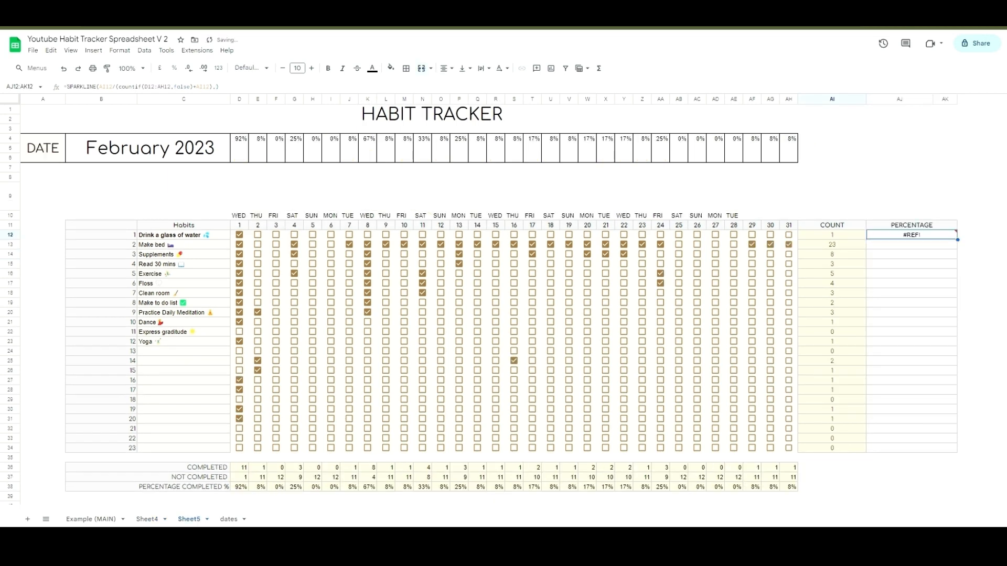
pyautogui.click(67, 73)
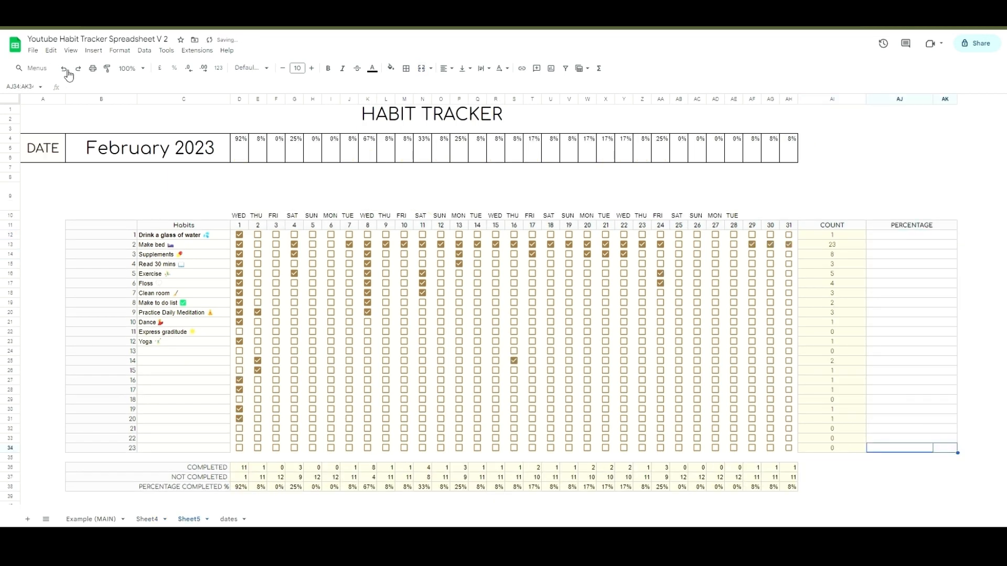
pyautogui.click(67, 73)
pyautogui.click(67, 74)
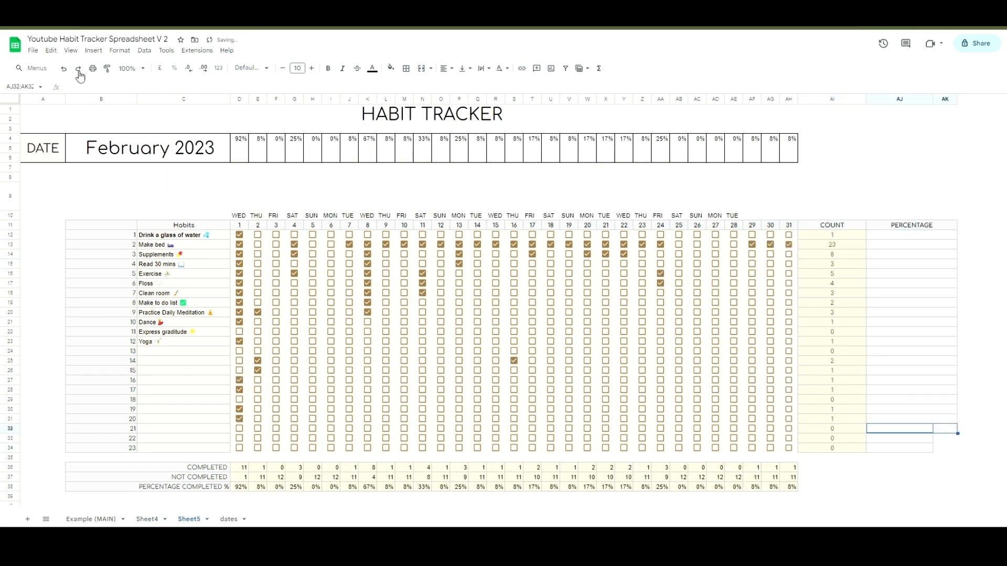
pyautogui.click(78, 69)
pyautogui.click(78, 69)
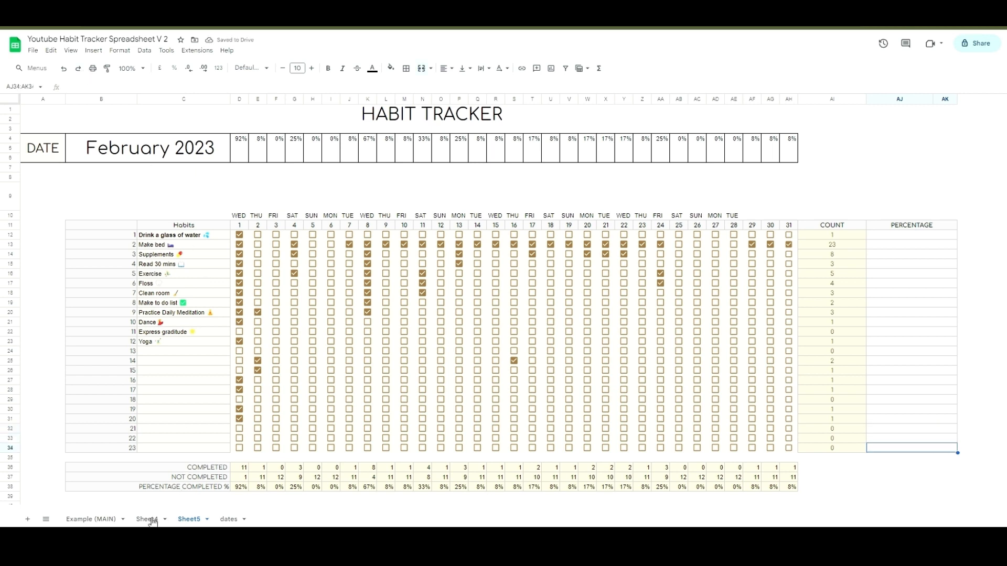
pyautogui.click(64, 69)
pyautogui.click(81, 72)
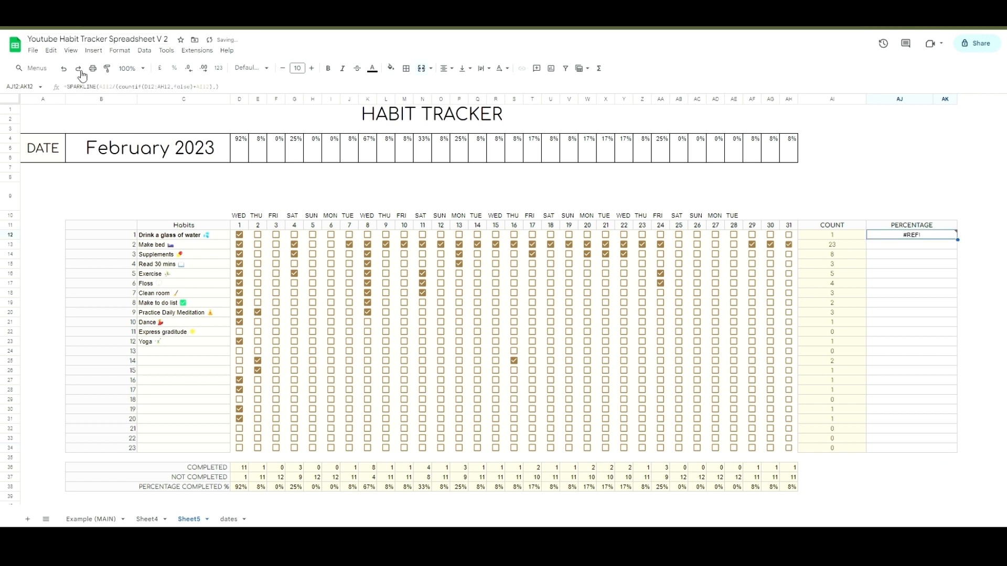
# Step: Copy the options {"charttype","bar";"min",0;"max",1;"color1","#e4be86"} from the SPARKLINE formula in Sheet4's AJ12 into the formula in Sheet5's AJ12
pyautogui.click(148, 519)
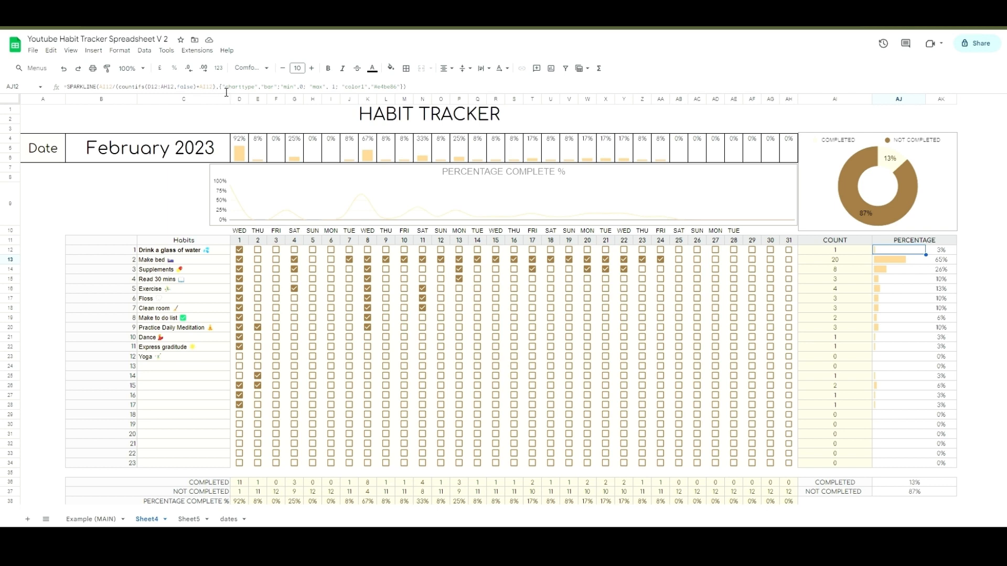
pyautogui.moveTo(220, 87); pyautogui.dragTo(400, 90)
pyautogui.hotkey('ctrl', 'c')
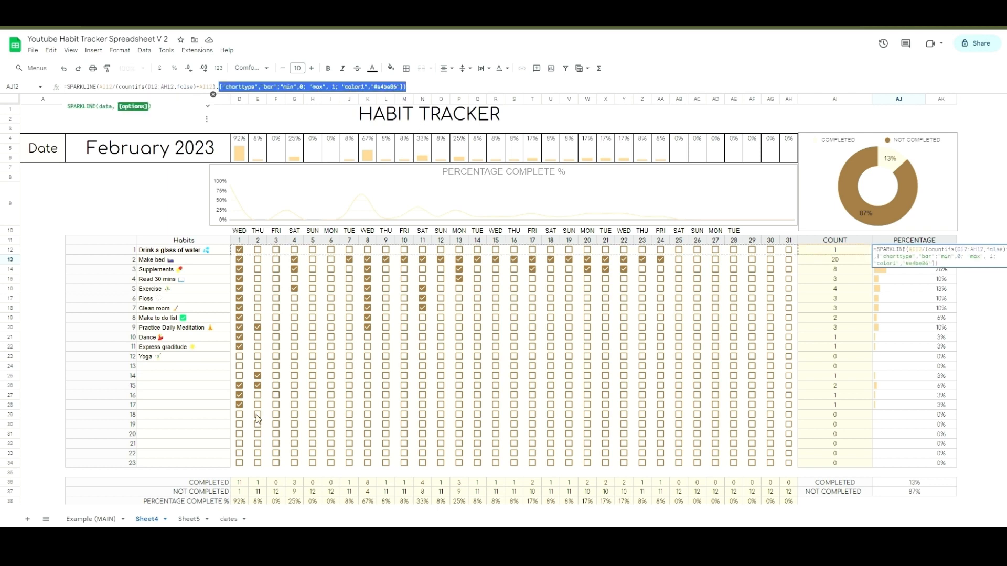
pyautogui.click(198, 519)
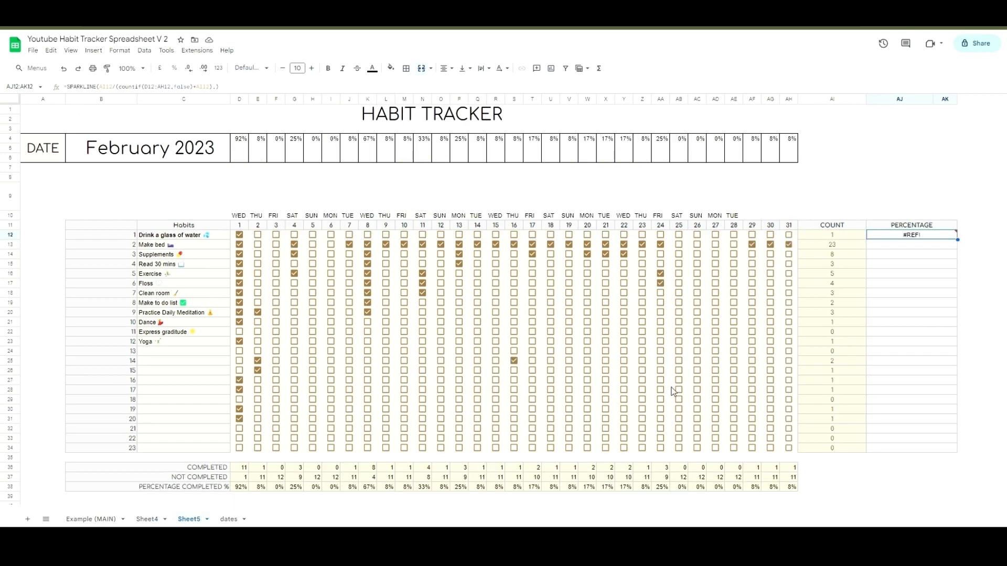
pyautogui.doubleClick(920, 234)
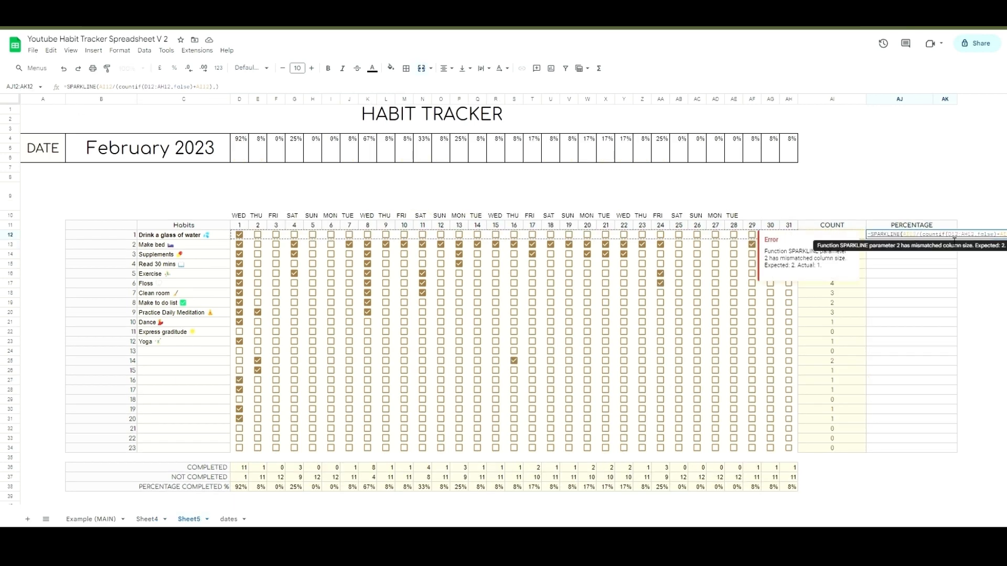
pyautogui.click(1005, 234)
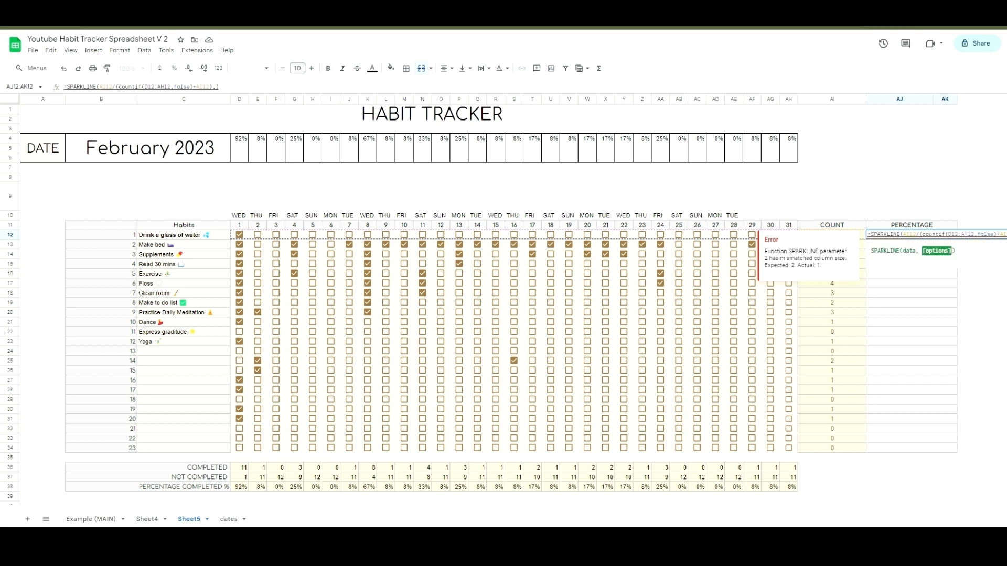
pyautogui.hotkey('ctrl', 'v')
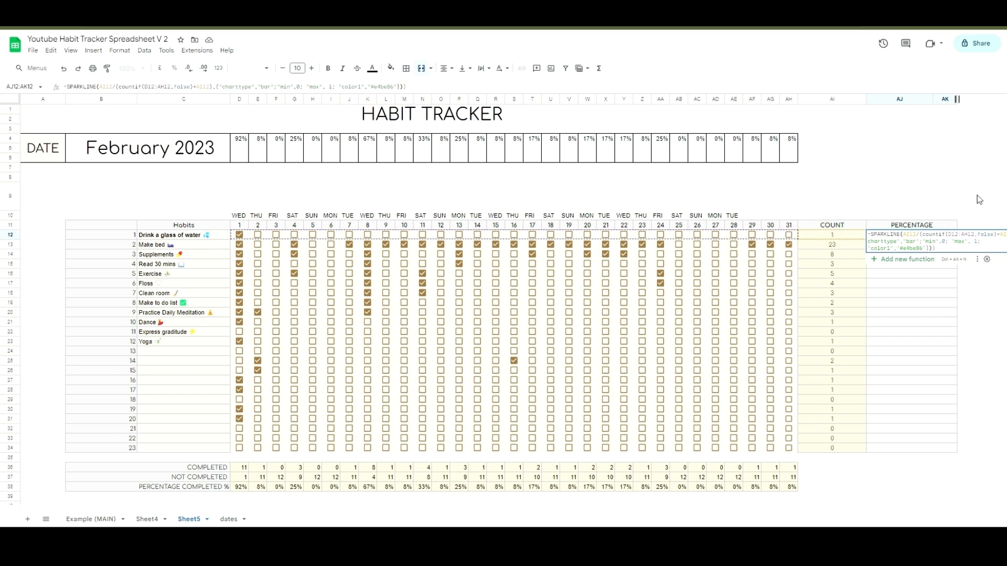
# Step: Remove the extra closing bracket from the end of the SPARKLINE formula in AJ12 and enter the formula
pyautogui.click(621, 198)
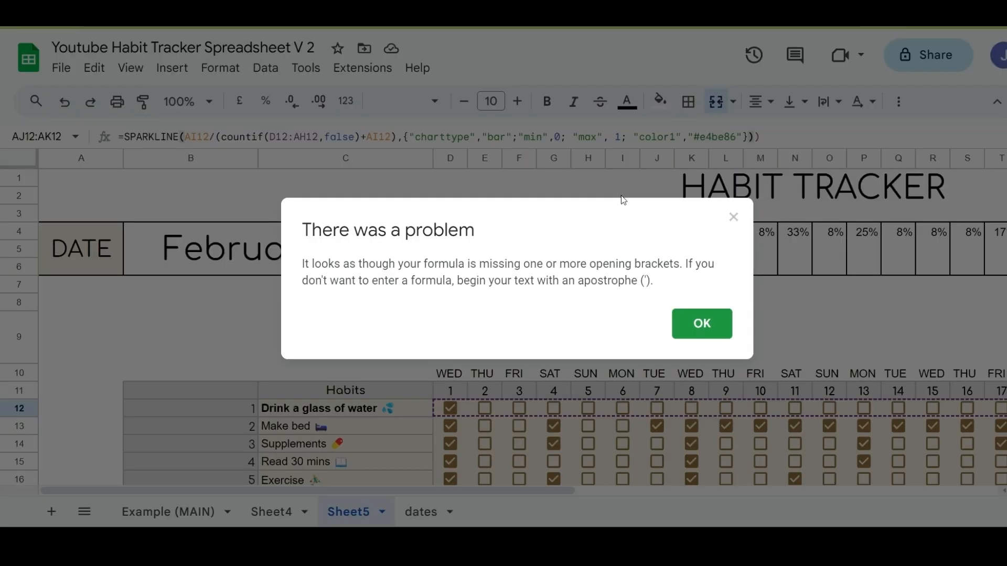
pyautogui.click(733, 218)
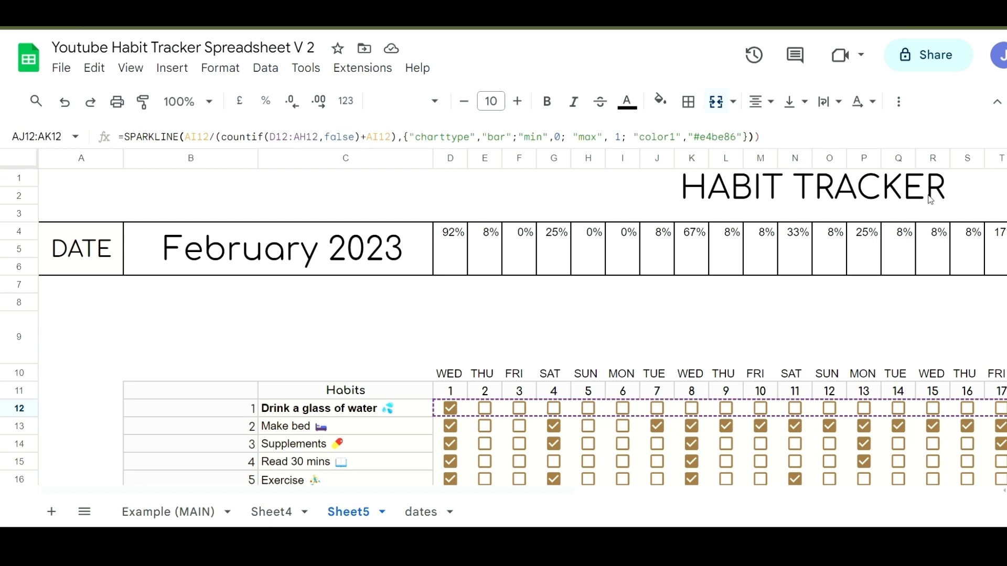
pyautogui.hotkey('ctrl', '-')
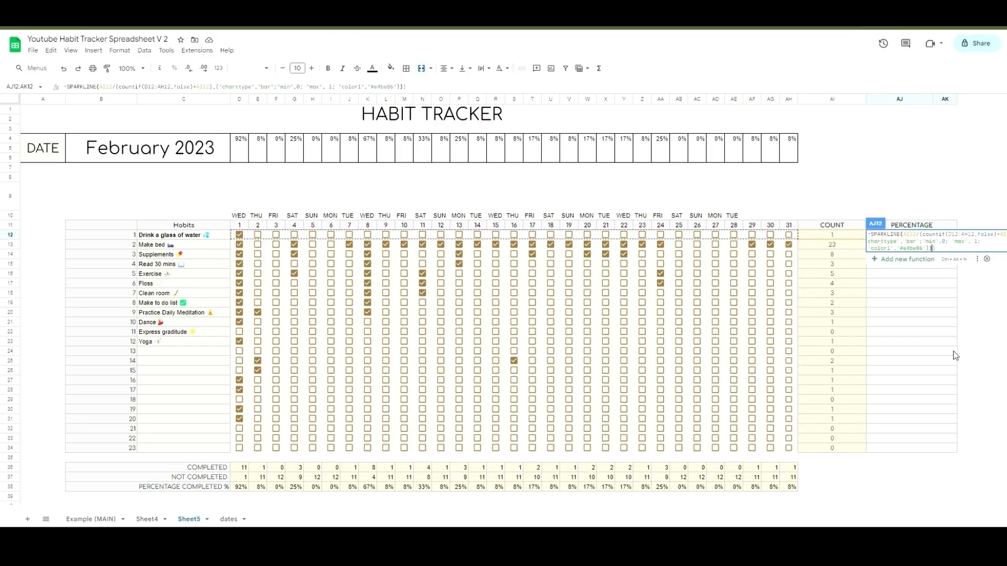
pyautogui.click(948, 366)
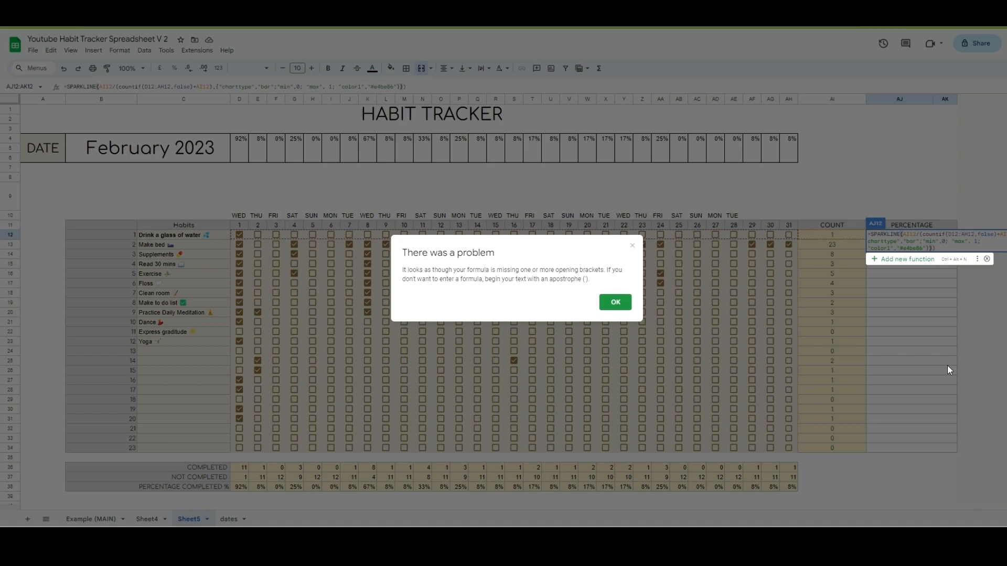
pyautogui.click(642, 245)
pyautogui.press('BackSpace')
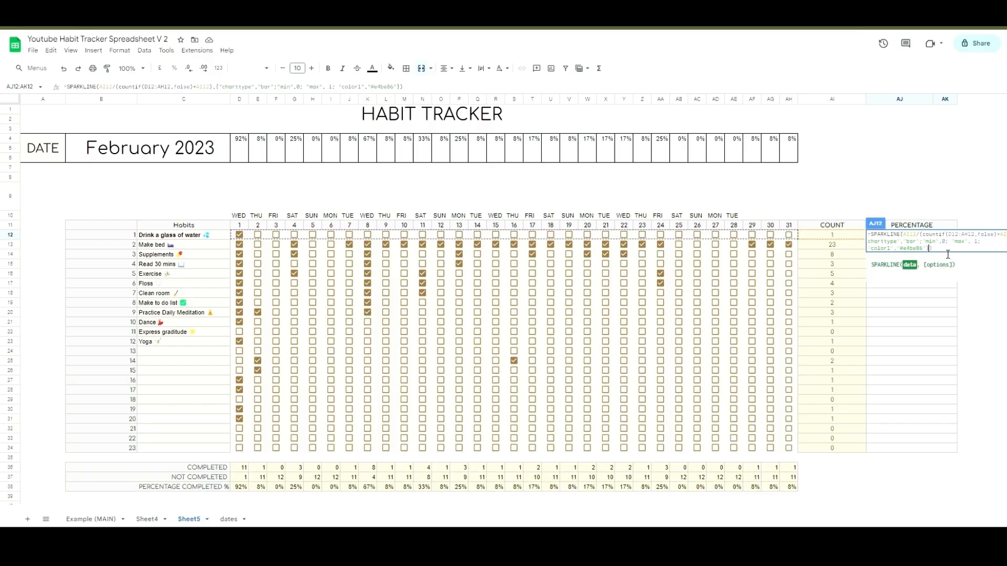
pyautogui.press('Return')
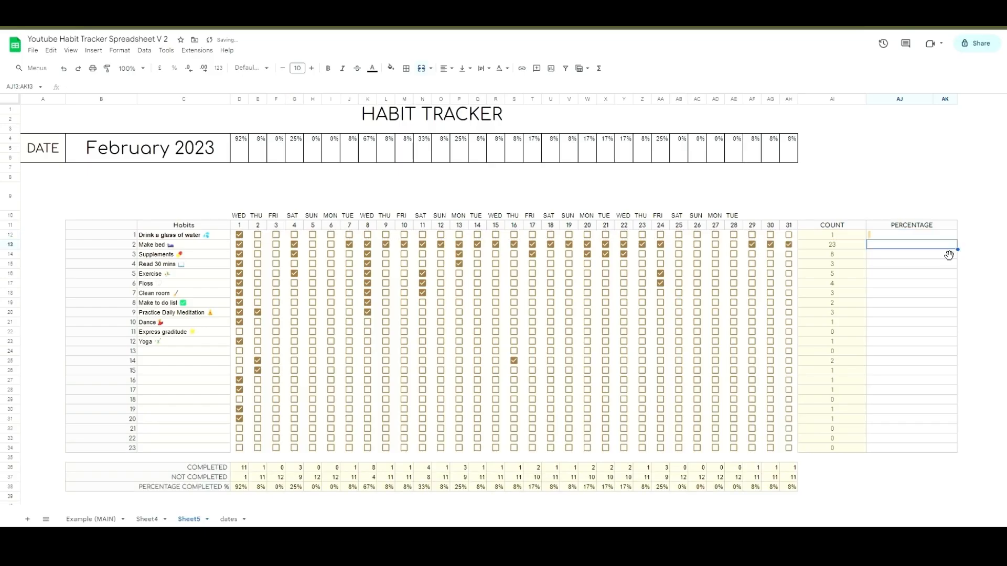
# Step: Unmerge the PERCENTAGE cells AJ12:AK34 and clear all borders from the range
pyautogui.click(907, 237)
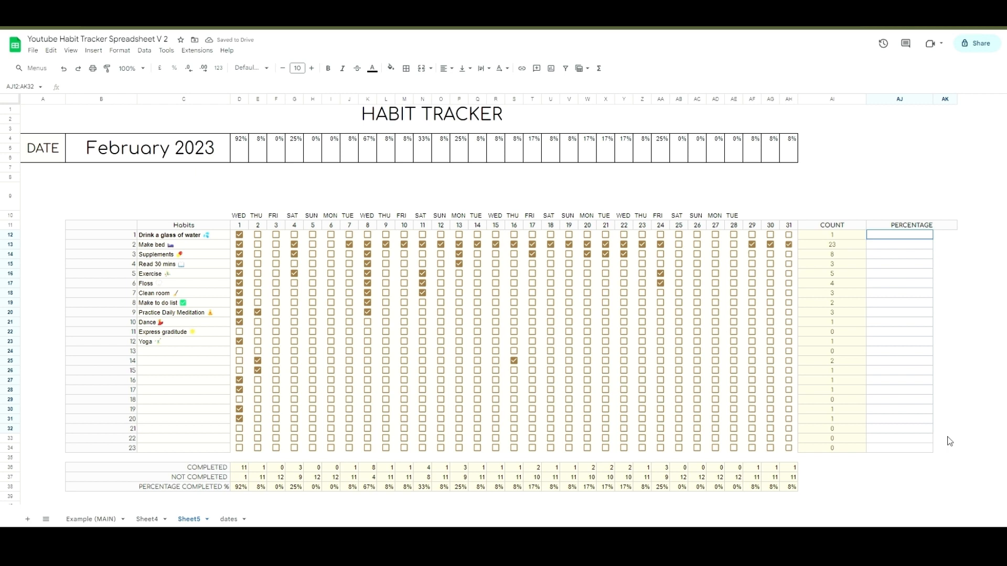
pyautogui.moveTo(947, 437)
pyautogui.mouseDown()
pyautogui.moveTo(953, 462)
pyautogui.moveTo(955, 451)
pyautogui.mouseUp()
pyautogui.click(406, 69)
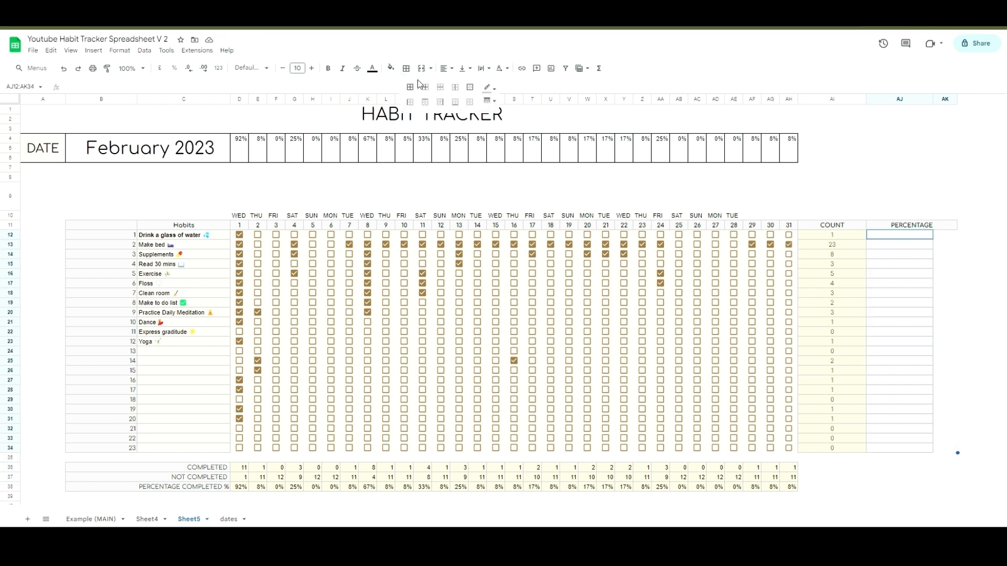
pyautogui.click(414, 90)
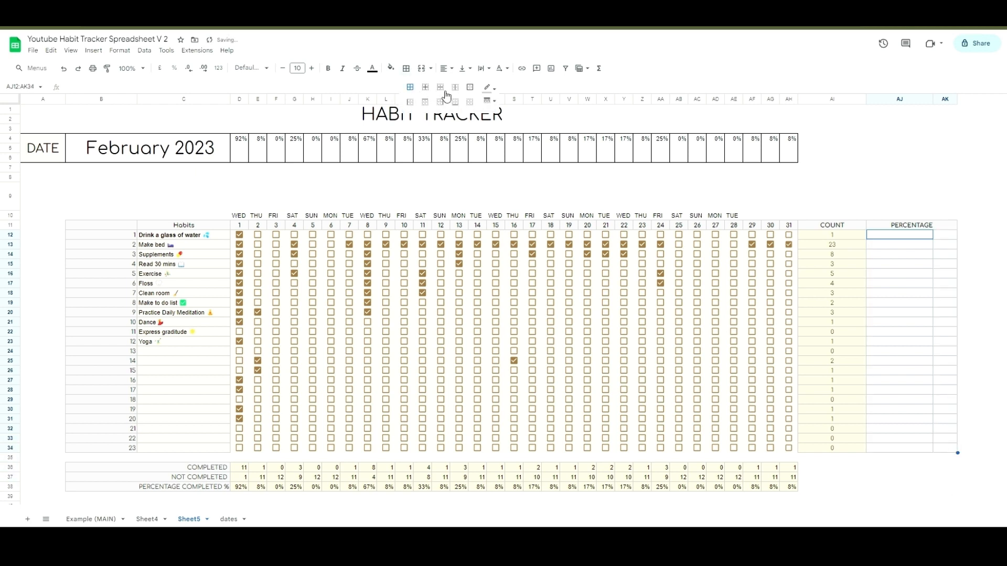
pyautogui.click(470, 102)
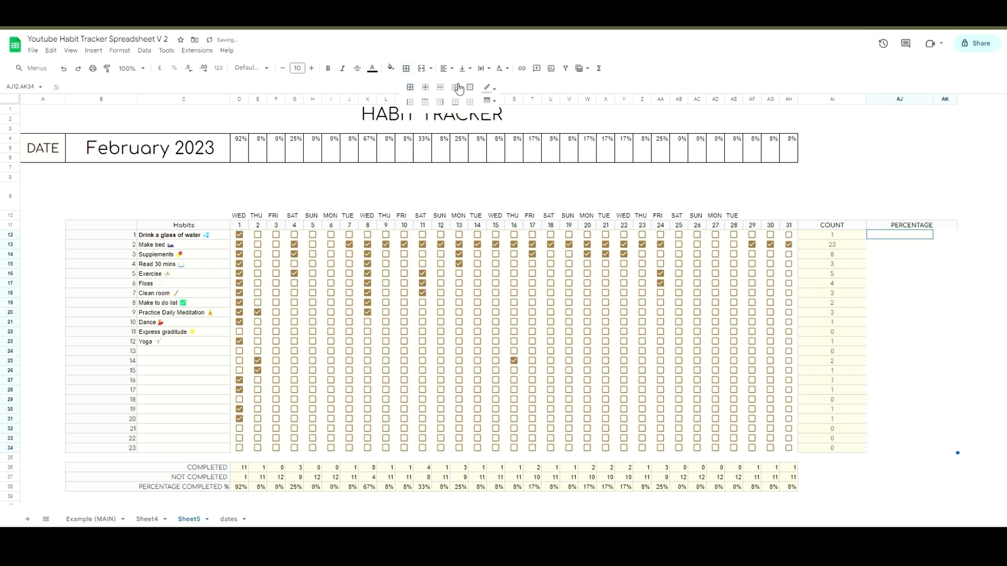
pyautogui.click(455, 87)
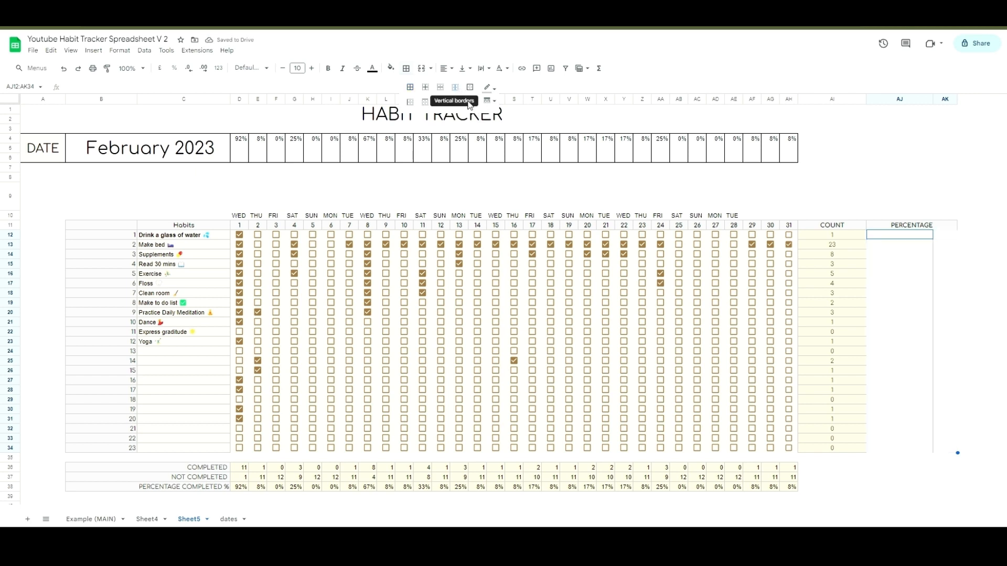
pyautogui.click(474, 107)
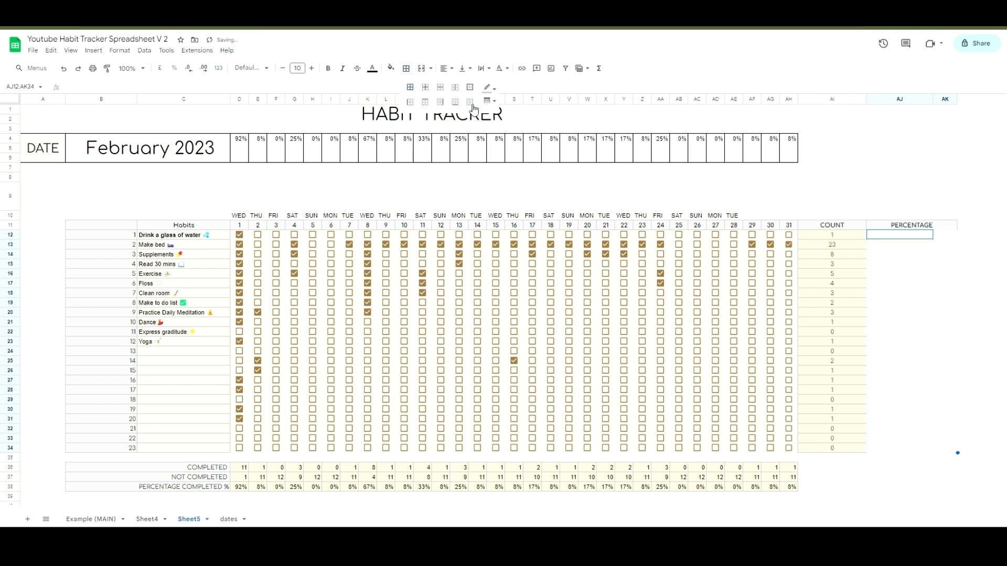
# Step: Add left, bottom, inner horizontal and right borders to AJ12:AK34, leaving out the vertical border between the two columns
pyautogui.click(413, 106)
pyautogui.click(455, 102)
pyautogui.click(444, 89)
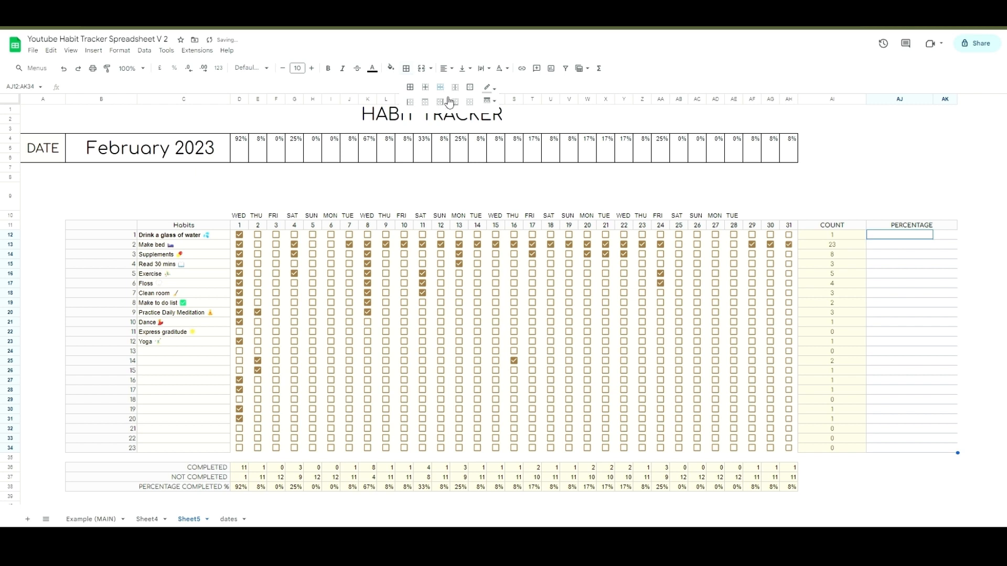
pyautogui.click(440, 102)
pyautogui.click(915, 253)
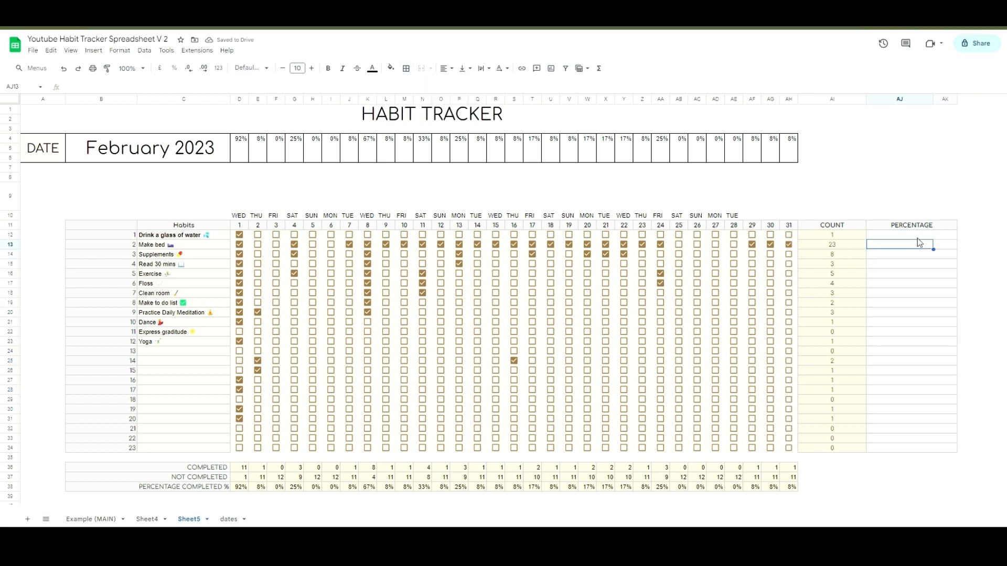
pyautogui.click(917, 236)
pyautogui.click(433, 87)
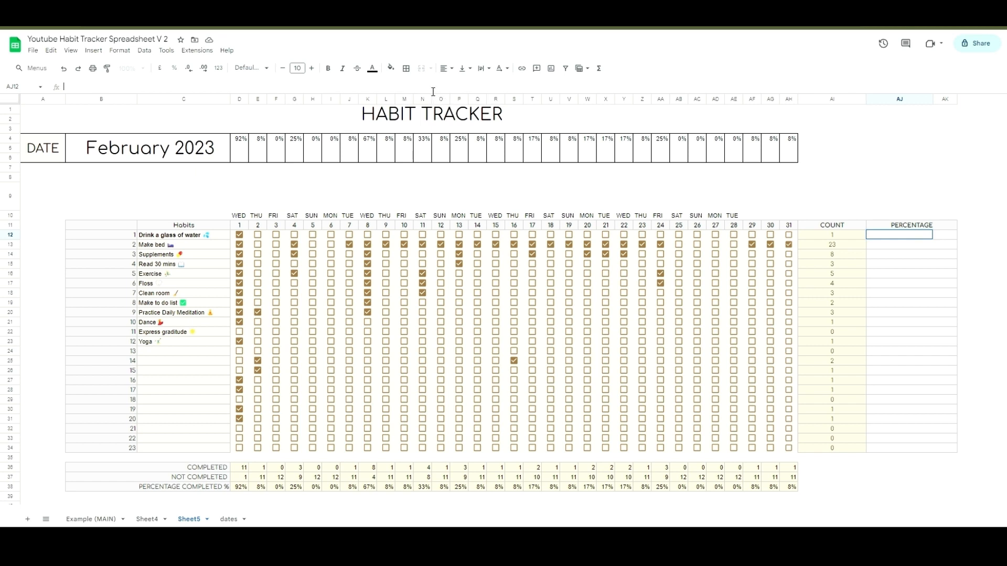
pyautogui.write('{"charttype","bar";"min",0; "max", 1; "color1","#e4be86"})')
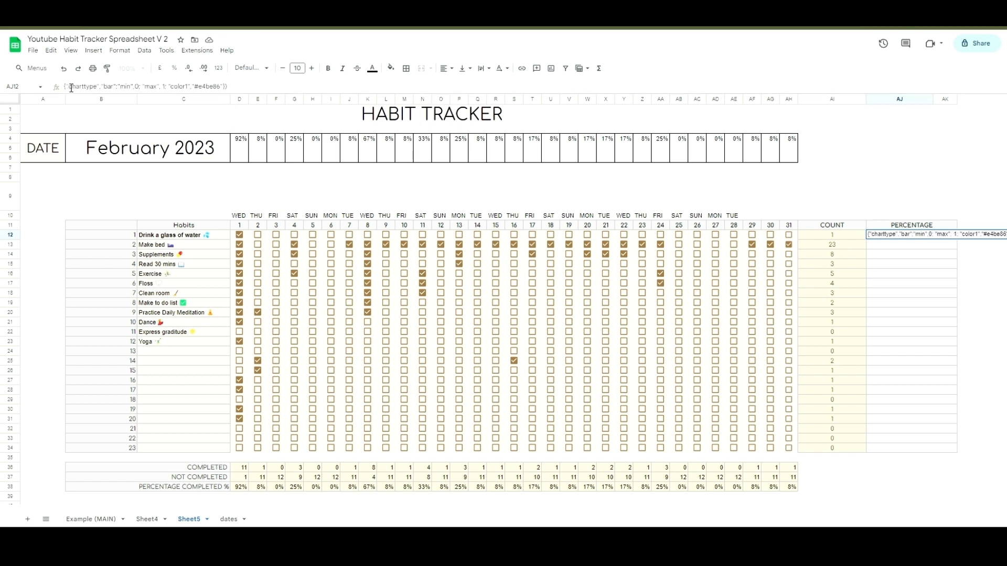
pyautogui.hotkey('ctrl', 'a')
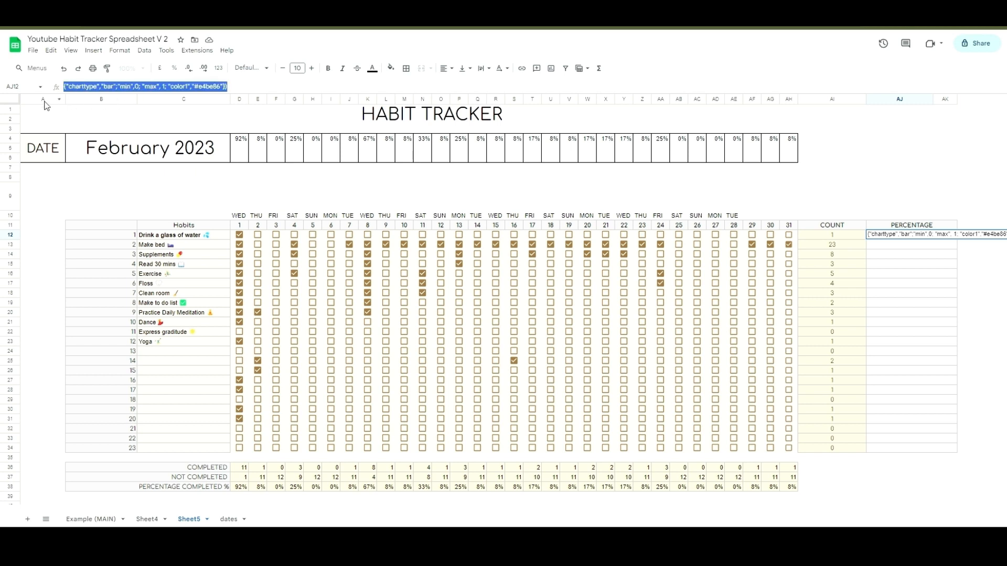
pyautogui.press('BackSpace')
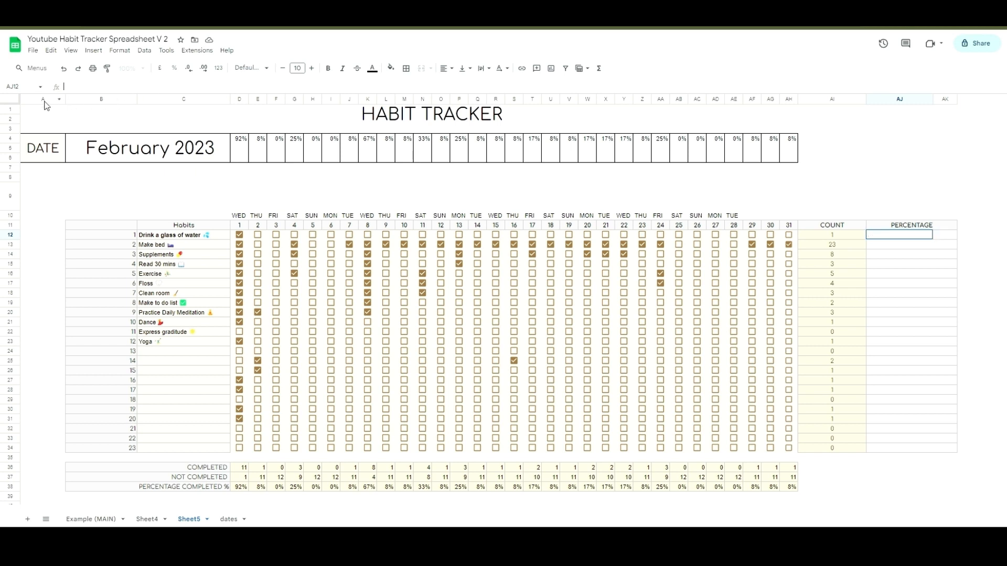
# Step: Copy the full SPARKLINE formula from Sheet4's AJ12 into Sheet5's AJ12 and fill it down to AJ34
pyautogui.click(152, 520)
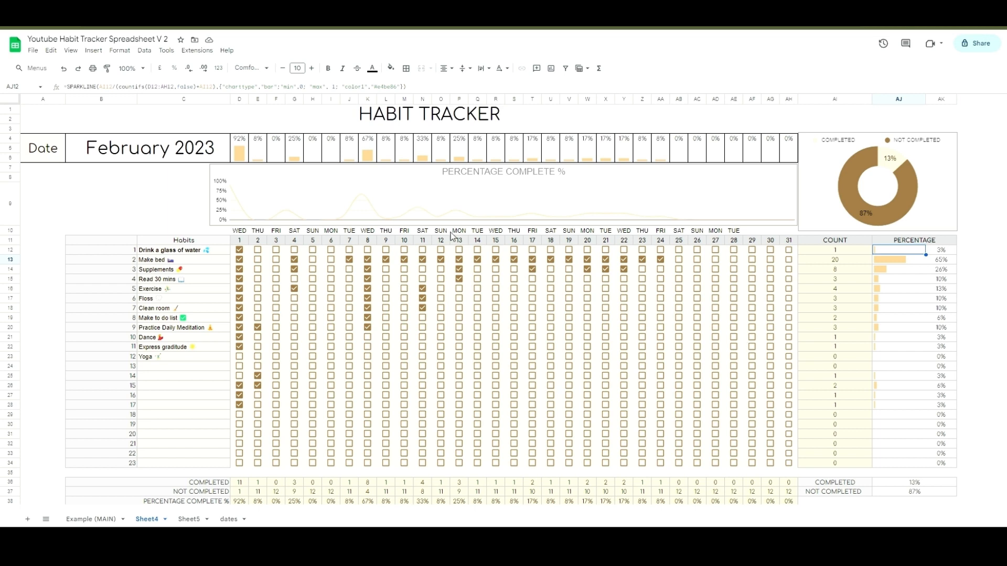
pyautogui.moveTo(407, 86); pyautogui.dragTo(52, 110)
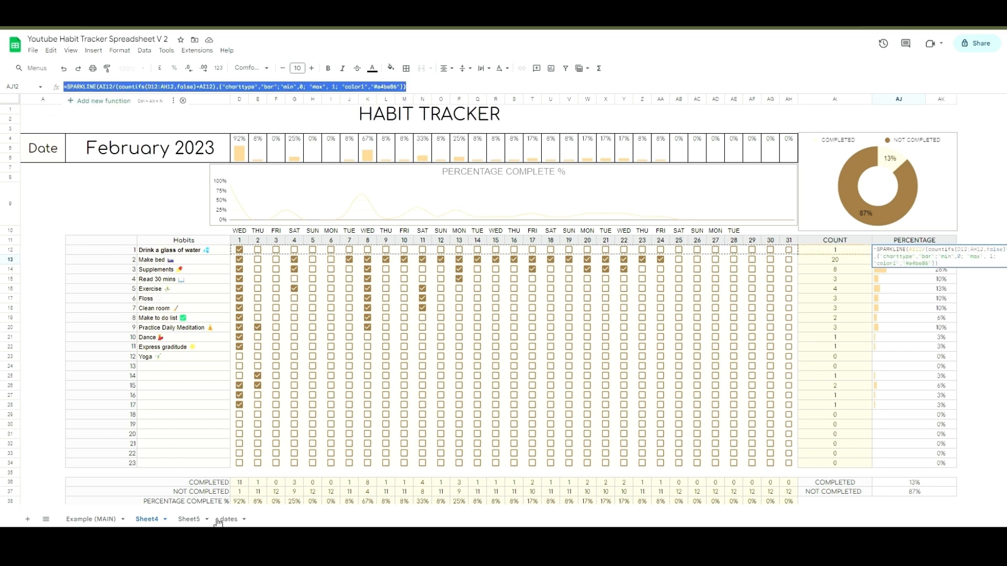
pyautogui.click(192, 519)
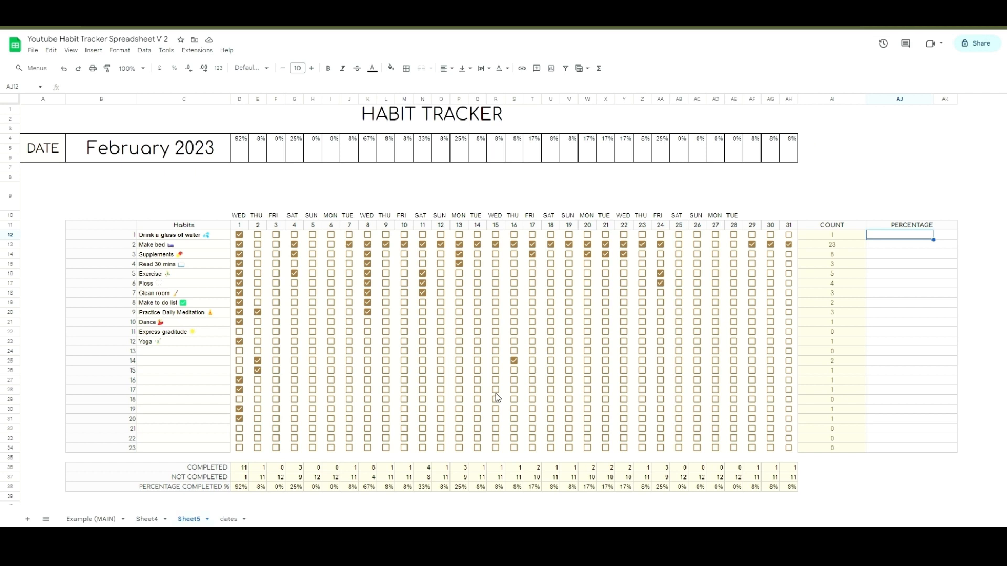
pyautogui.doubleClick(895, 235)
pyautogui.hotkey('ctrl', 'v')
pyautogui.press('Return')
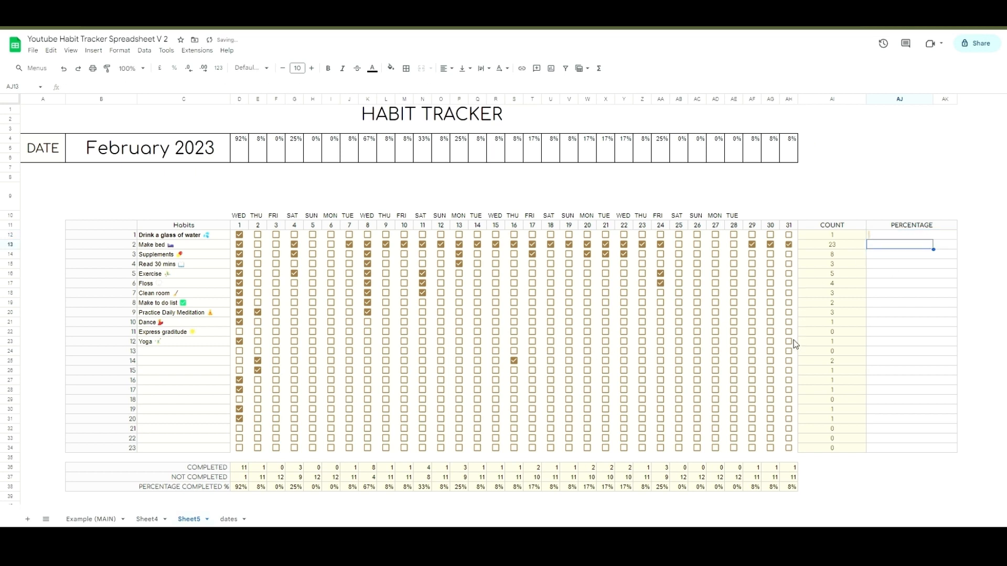
pyautogui.click(918, 238)
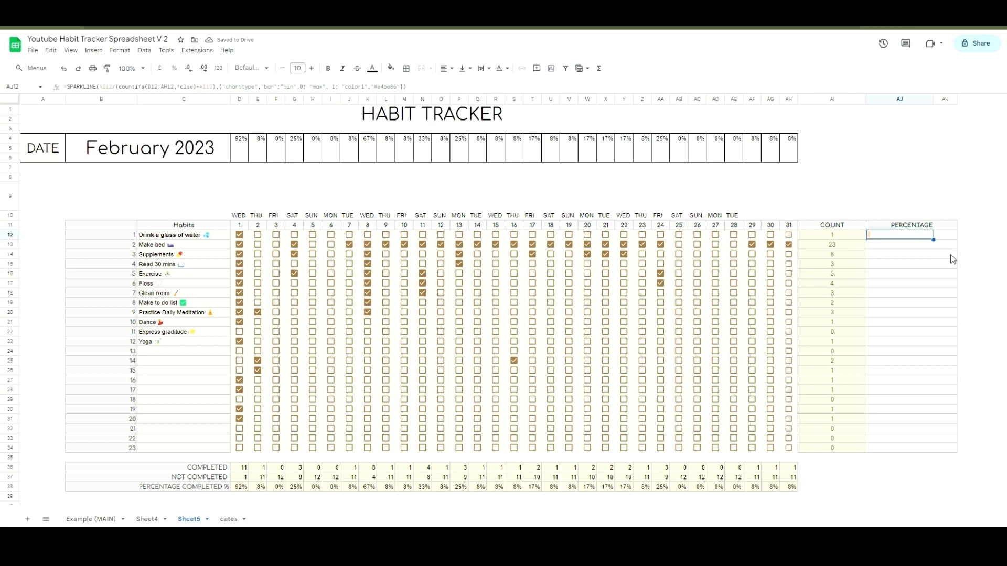
pyautogui.moveTo(933, 240); pyautogui.dragTo(923, 451)
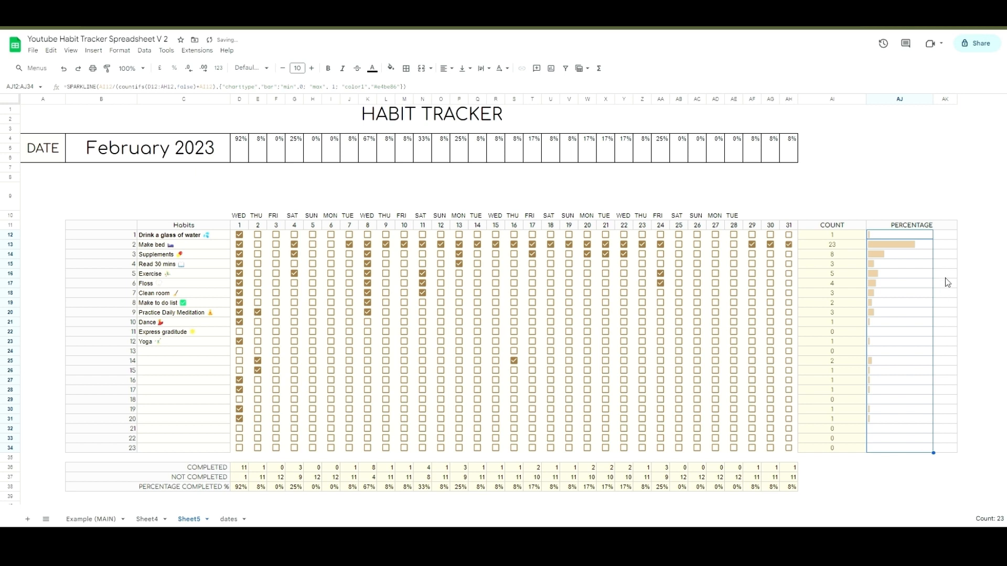
pyautogui.doubleClick(952, 236)
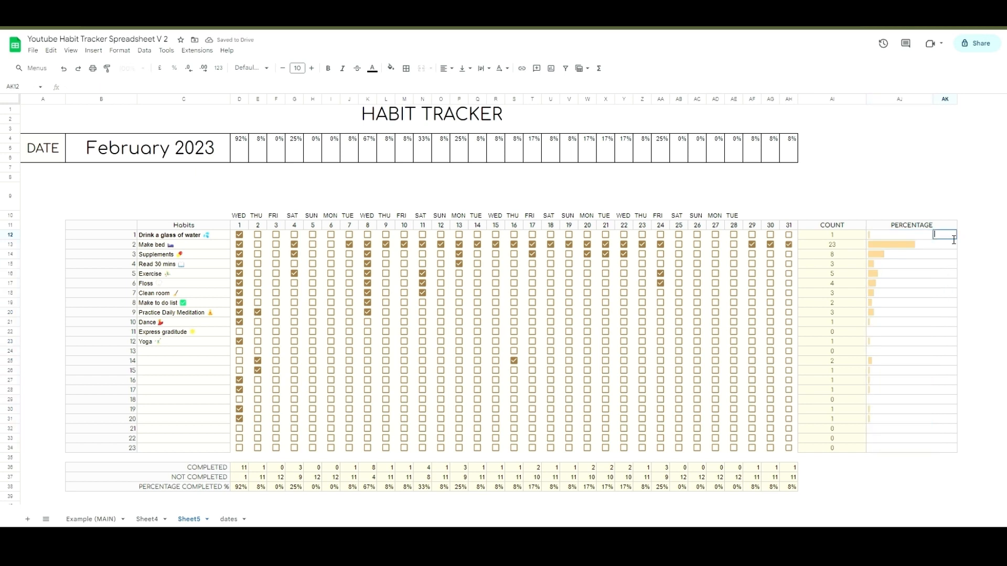
pyautogui.write('=')
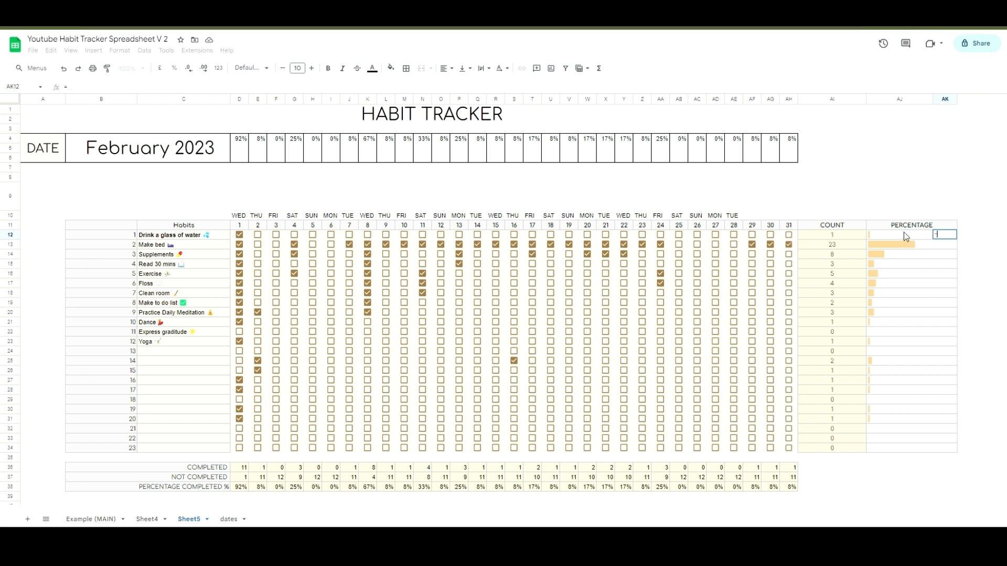
pyautogui.press('Escape')
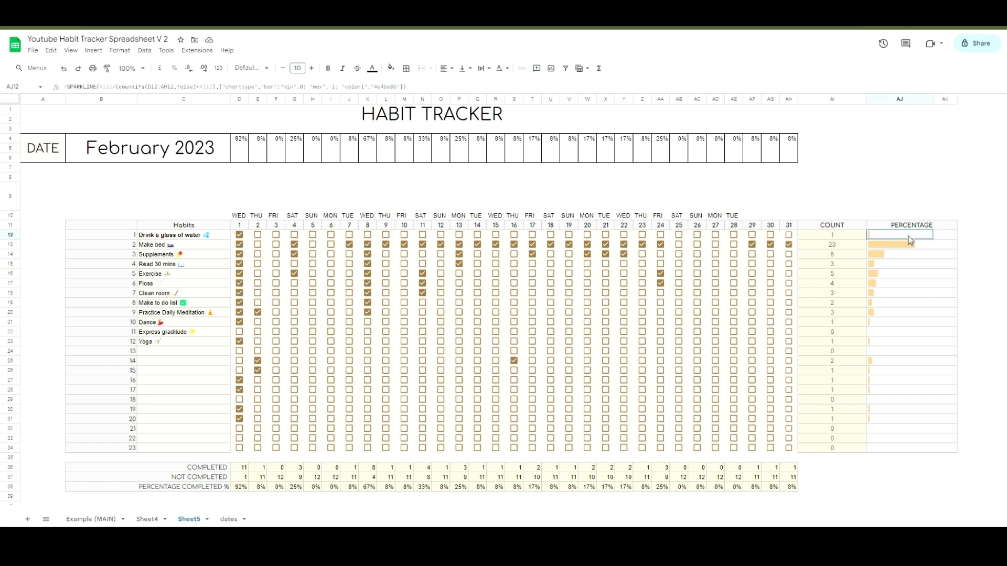
# Step: Reuse the data argument of AJ12's SPARKLINE as the formula =AI12/(countifs(D12:AH12,false)+AI12) in AK12
pyautogui.doubleClick(913, 237)
pyautogui.moveTo(903, 234); pyautogui.dragTo(1002, 235)
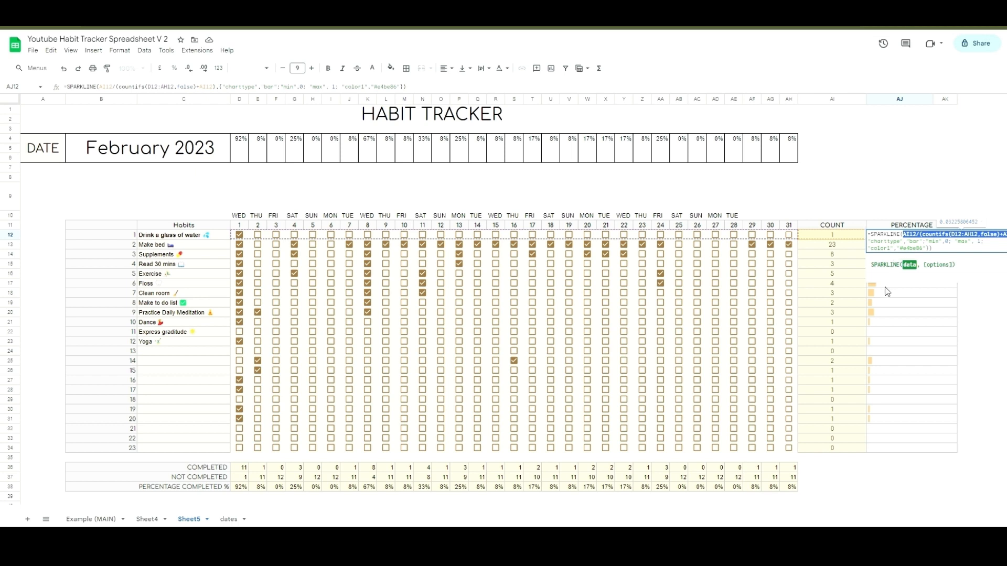
pyautogui.click(945, 251)
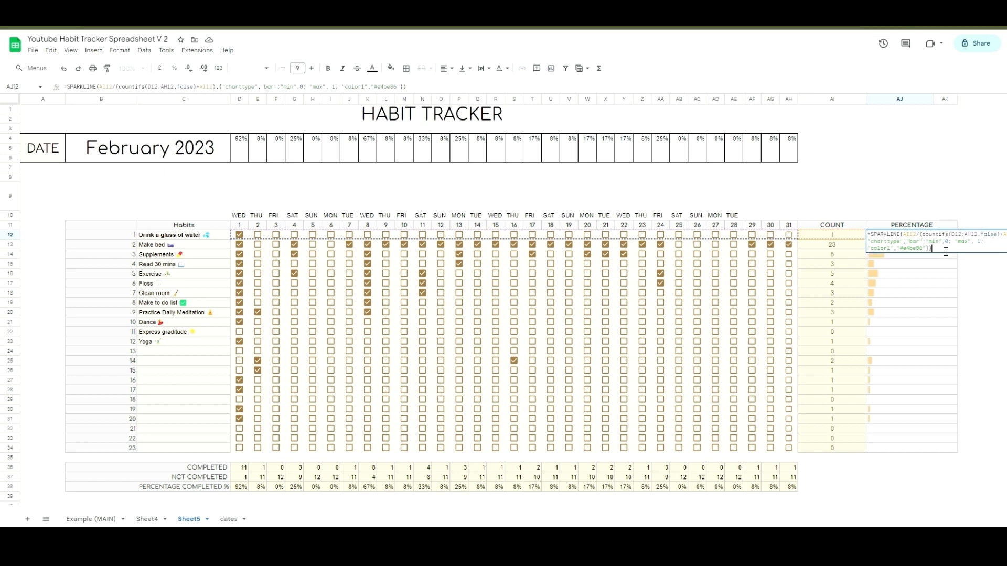
pyautogui.click(938, 269)
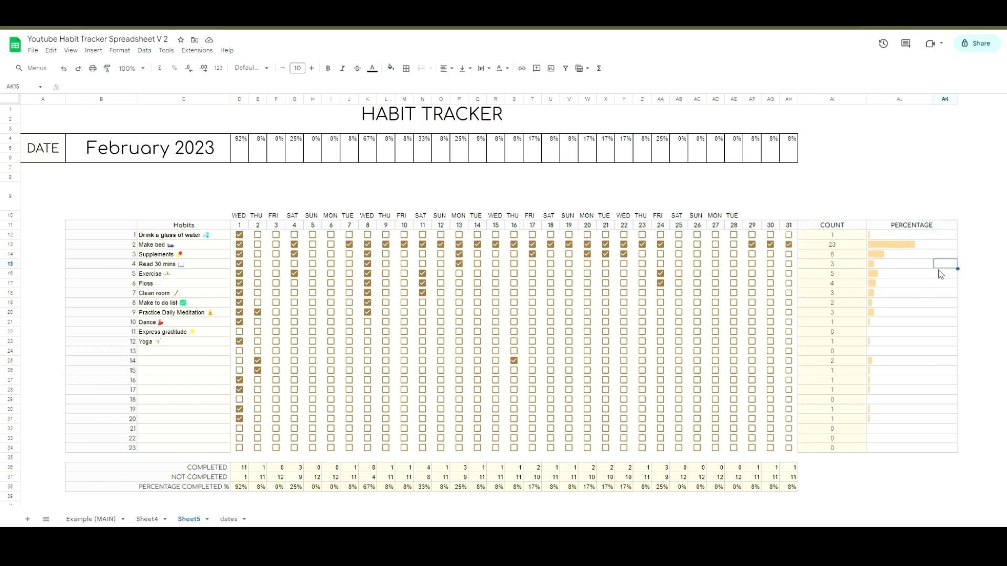
pyautogui.doubleClick(952, 237)
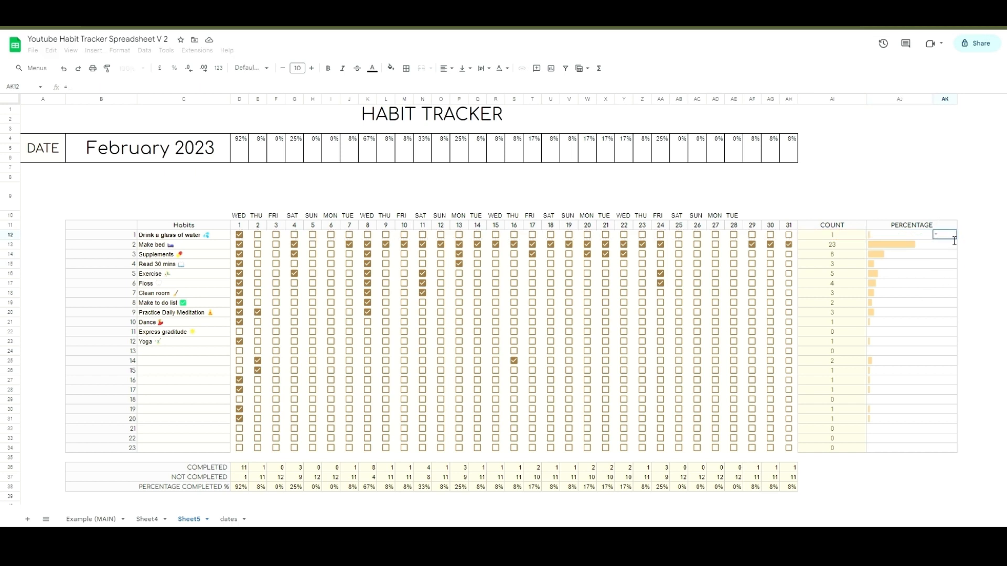
pyautogui.write('=')
pyautogui.hotkey('ctrl', 'v')
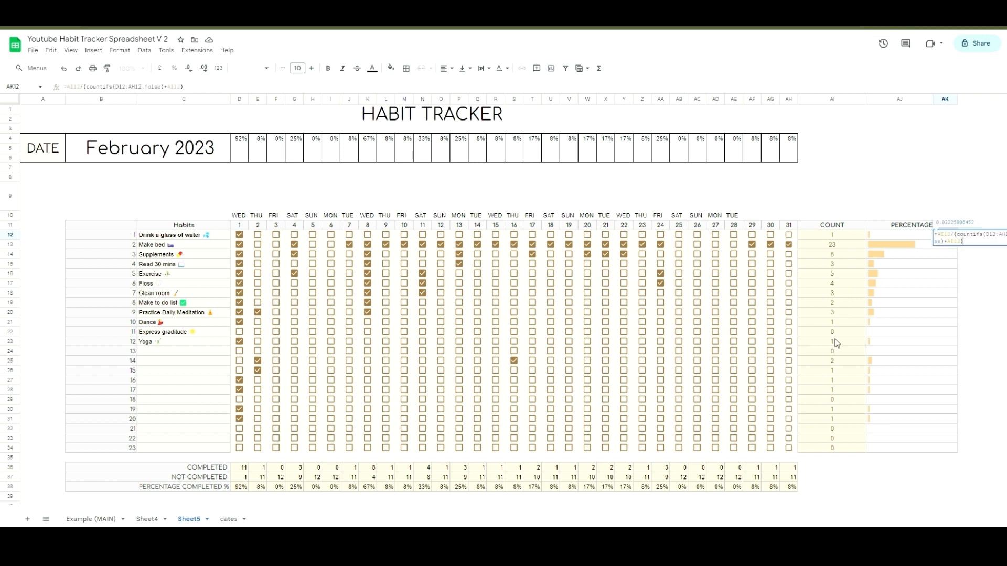
pyautogui.press('Return')
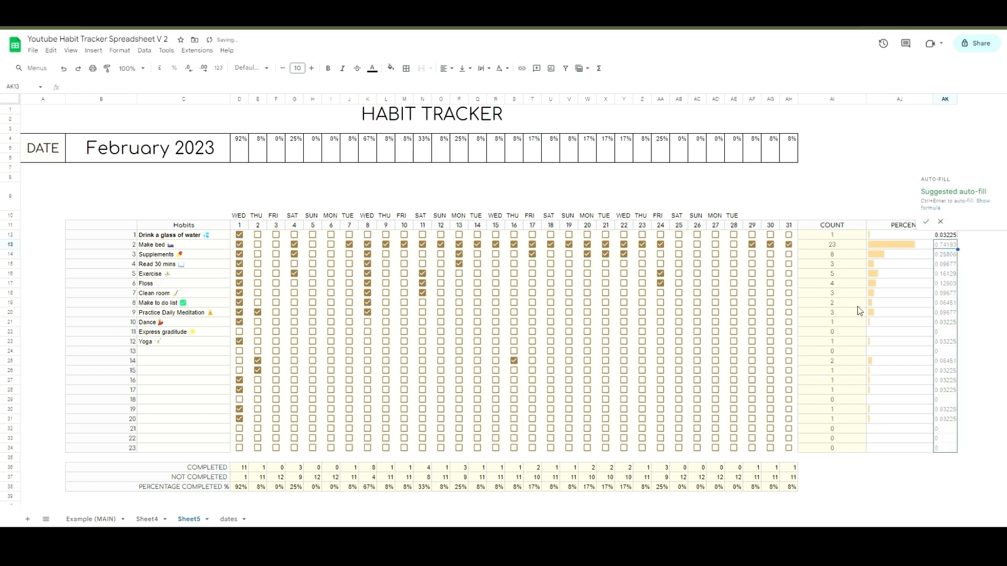
# Step: Fill the AK12 formula down to AK34 and format the range as percentages without decimals
pyautogui.click(952, 236)
pyautogui.moveTo(957, 240); pyautogui.dragTo(948, 448)
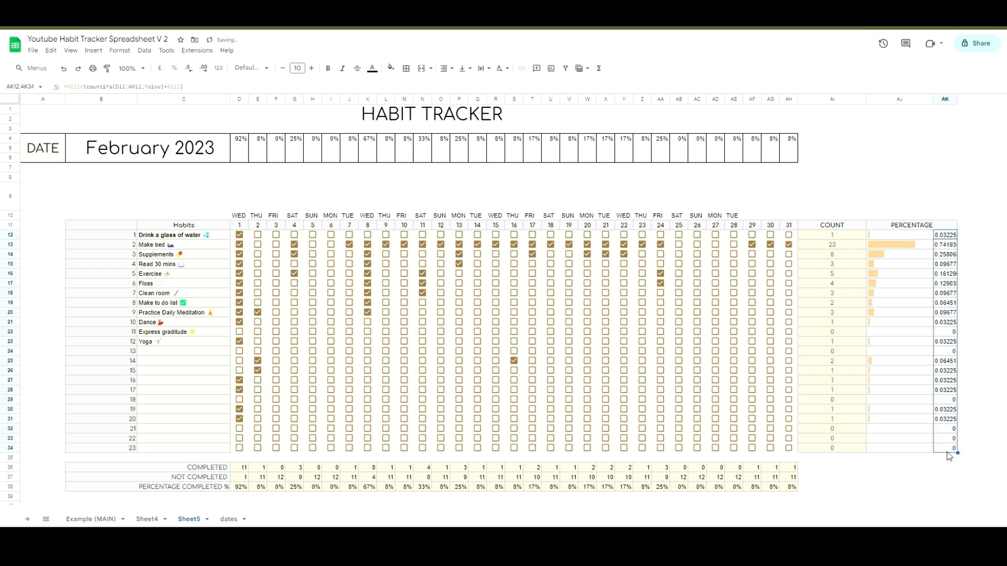
pyautogui.click(174, 68)
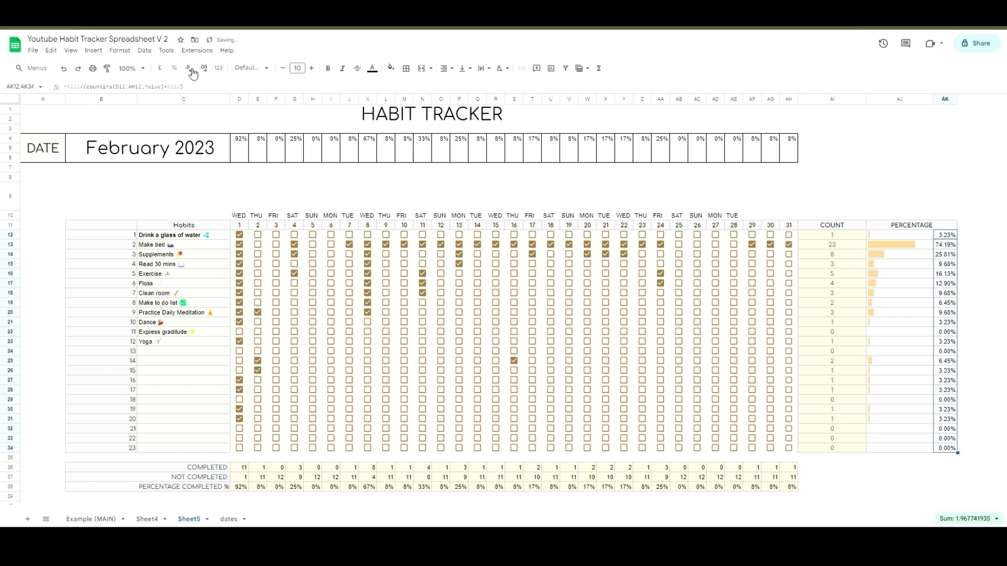
pyautogui.click(191, 70)
pyautogui.click(190, 70)
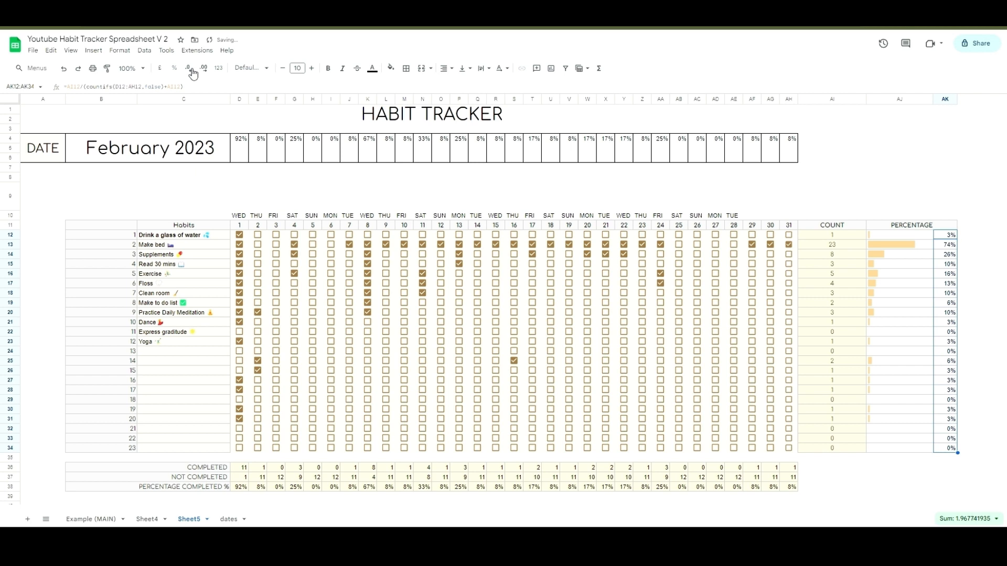
pyautogui.click(948, 370)
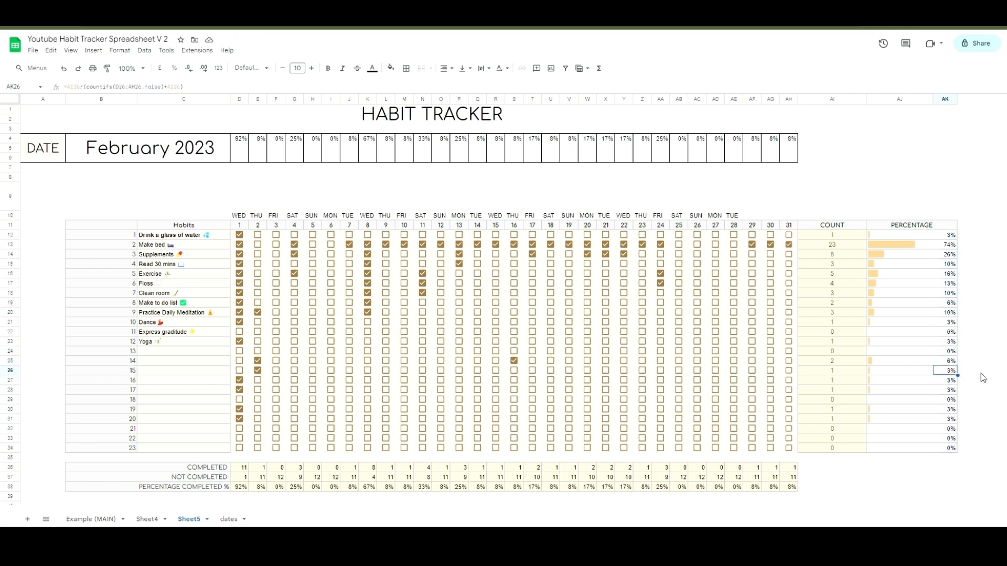
# Step: Examine the formulas behind the overall COMPLETED and NOT COMPLETED percentages in Sheet4's AJ36 and AJ37
pyautogui.moveTo(818, 467); pyautogui.dragTo(823, 488)
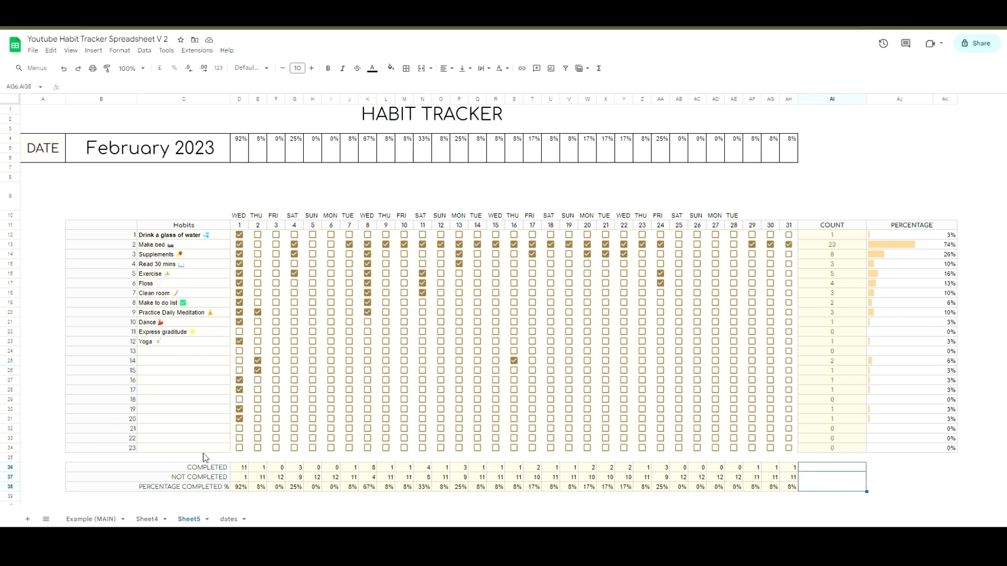
pyautogui.click(150, 520)
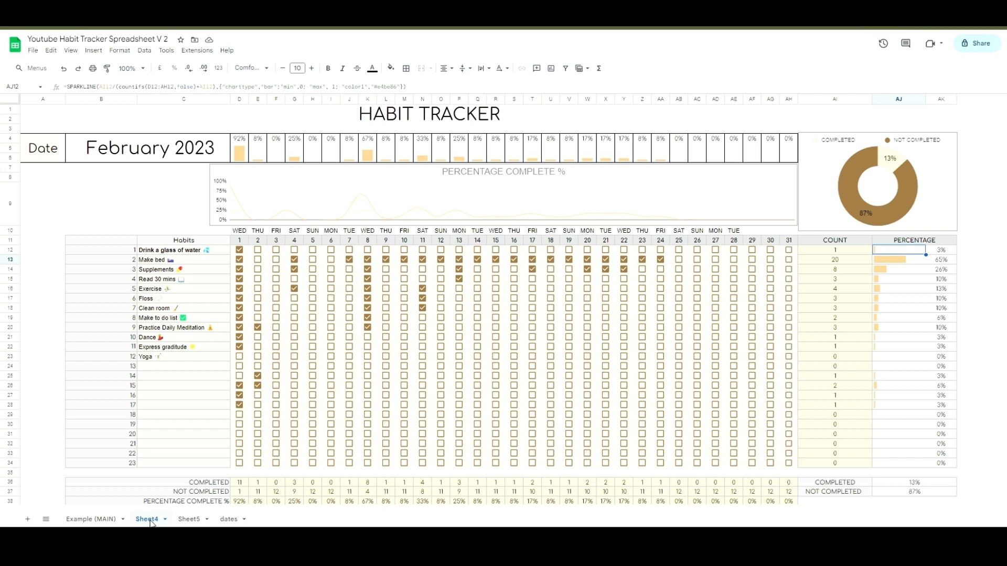
pyautogui.click(895, 482)
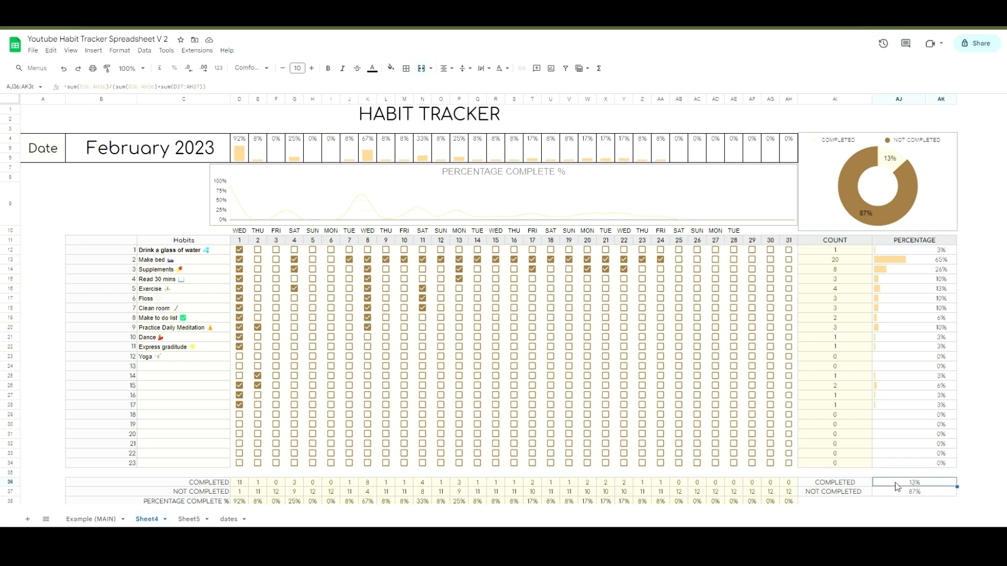
pyautogui.click(898, 493)
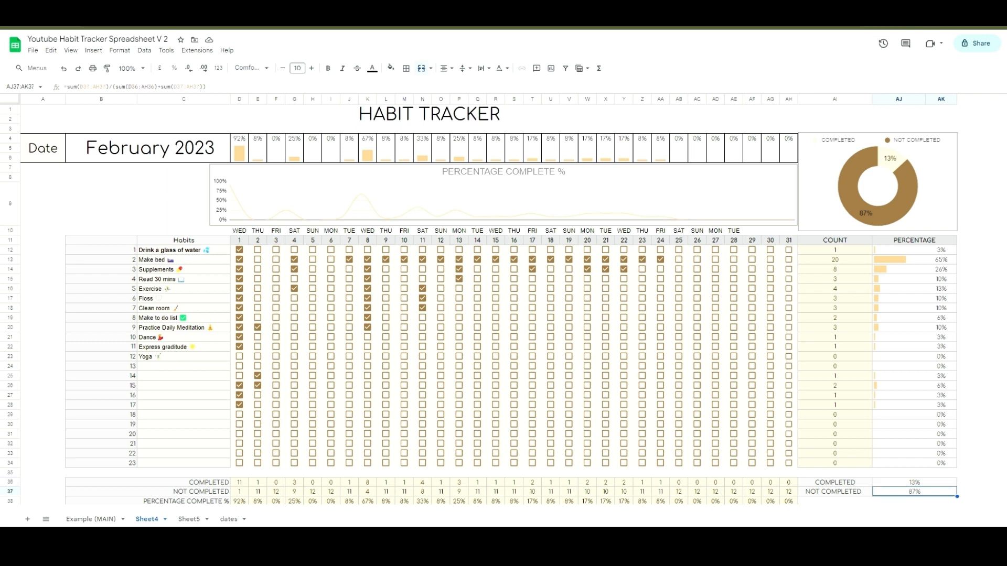
pyautogui.click(194, 519)
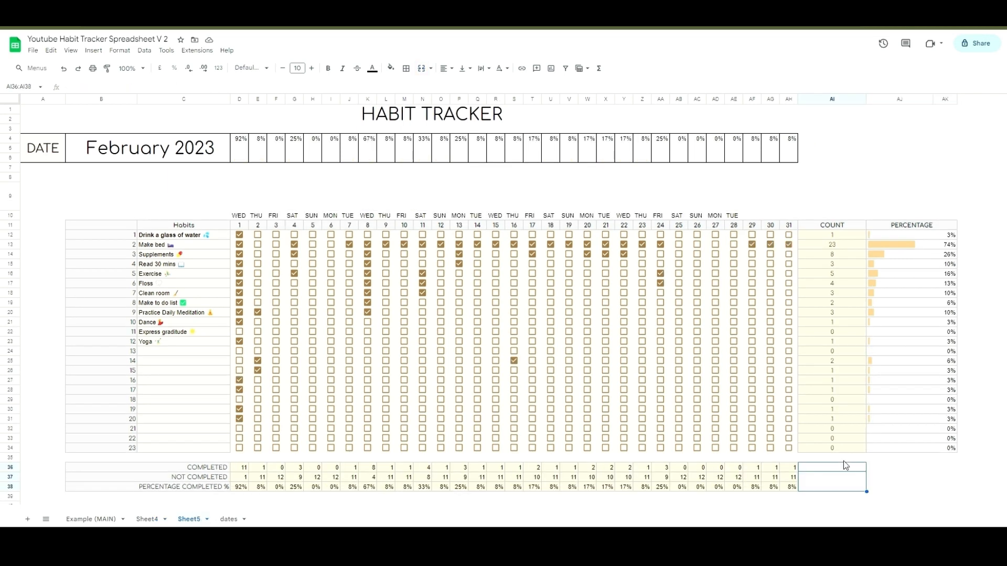
# Step: Compare with Sheet4's summary block and apply all borders to AI36:AI37 in Sheet5
pyautogui.moveTo(841, 468); pyautogui.dragTo(841, 475)
pyautogui.click(147, 519)
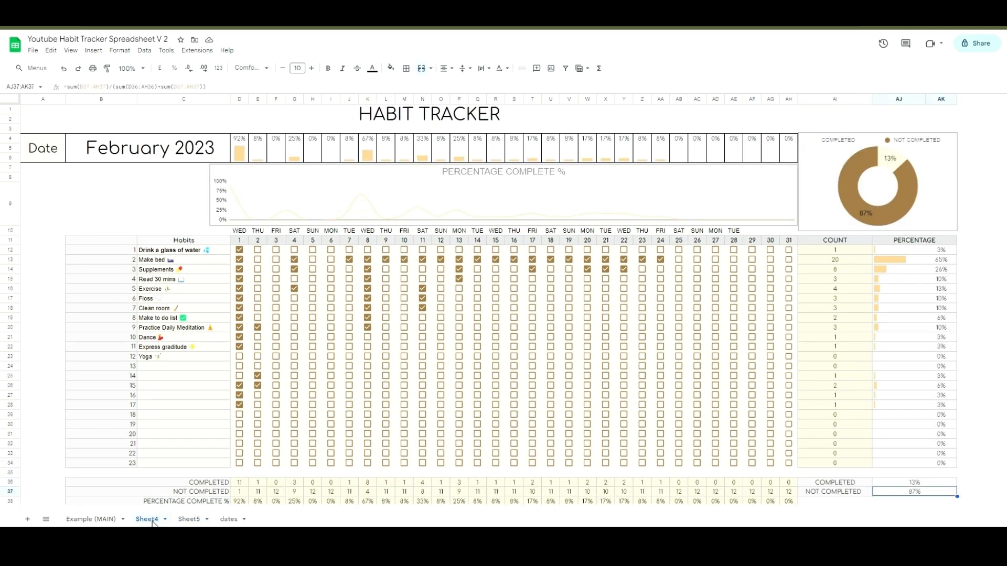
pyautogui.click(189, 520)
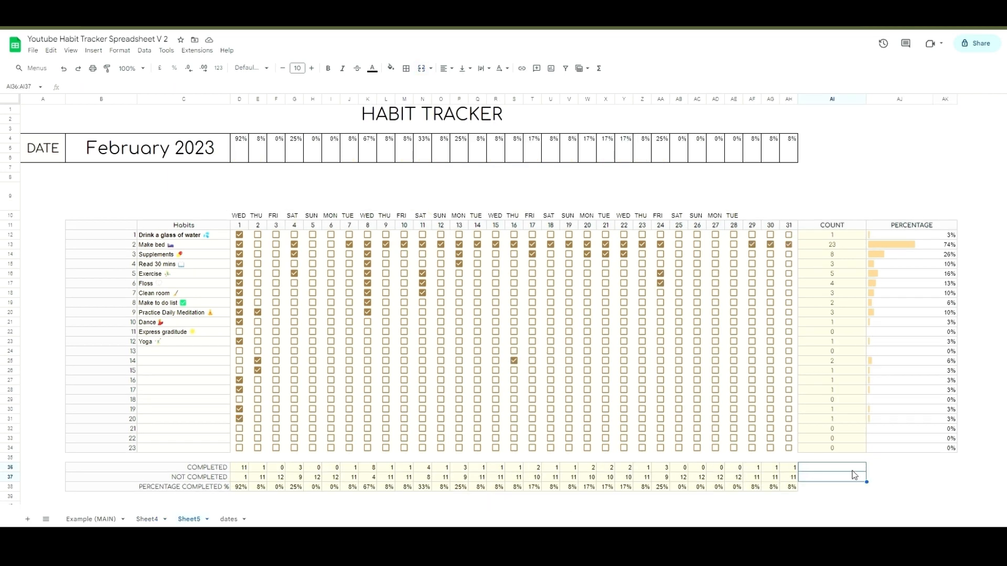
pyautogui.click(406, 68)
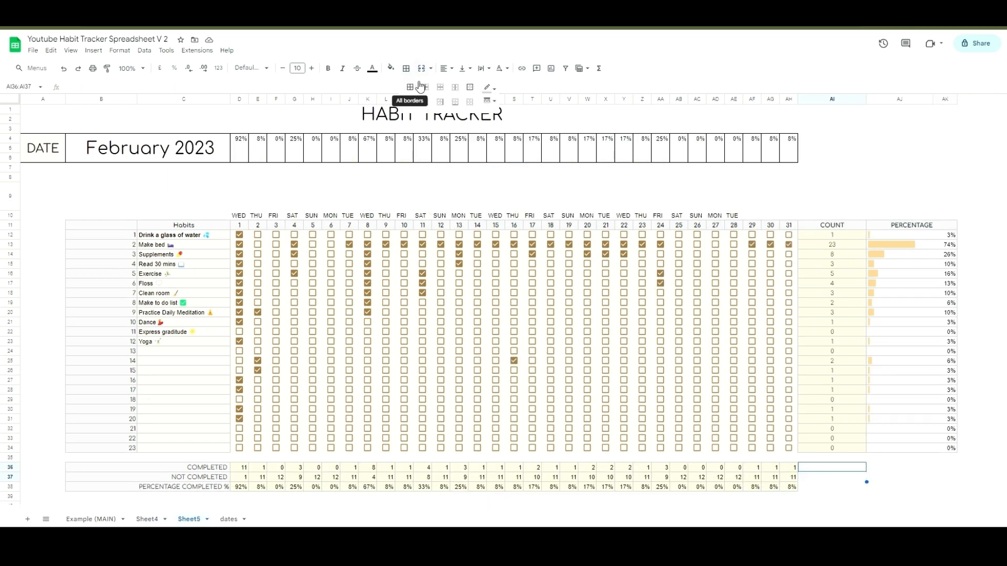
pyautogui.click(420, 87)
# Step: Merge AJ36:AK36 and AJ37:AK37 separately, and apply all borders to both merged cells
pyautogui.moveTo(877, 465); pyautogui.dragTo(944, 467)
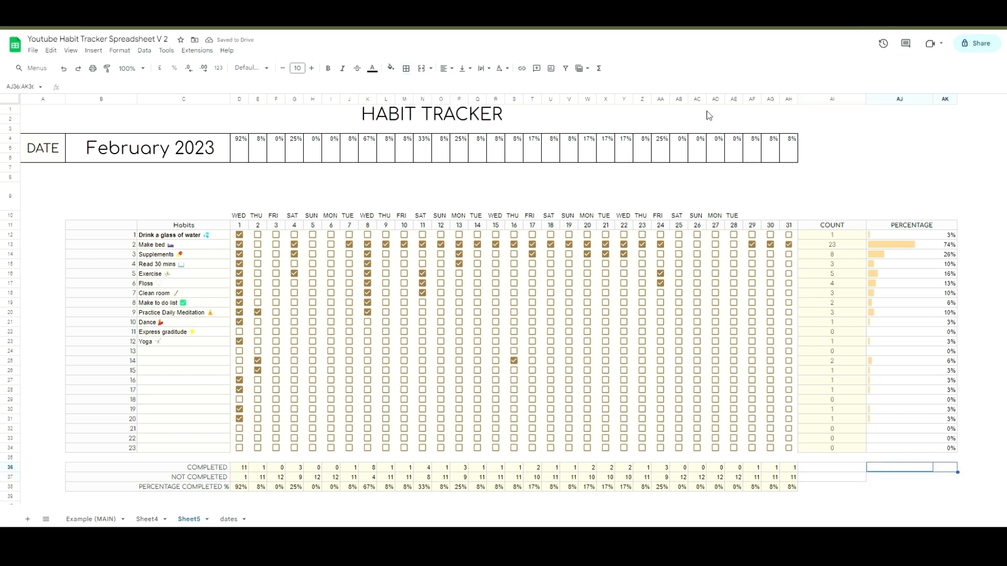
pyautogui.click(421, 68)
pyautogui.moveTo(877, 481); pyautogui.dragTo(944, 477)
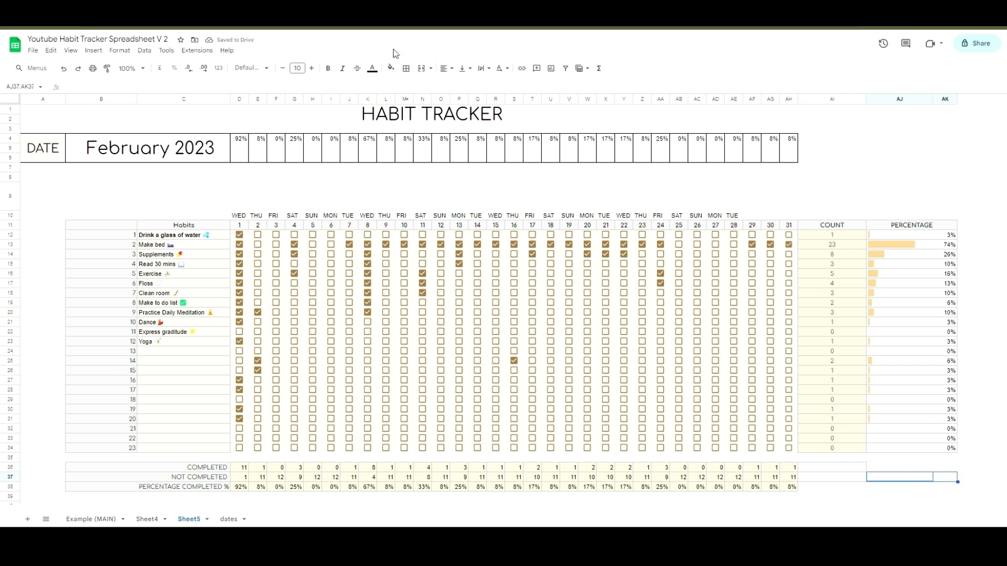
pyautogui.click(422, 71)
pyautogui.moveTo(884, 469); pyautogui.dragTo(894, 478)
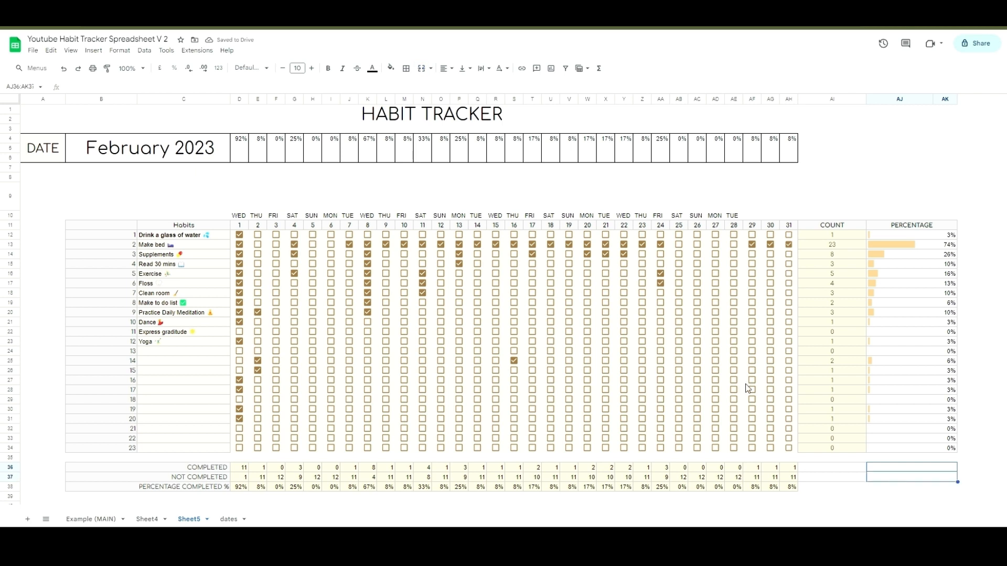
pyautogui.click(406, 69)
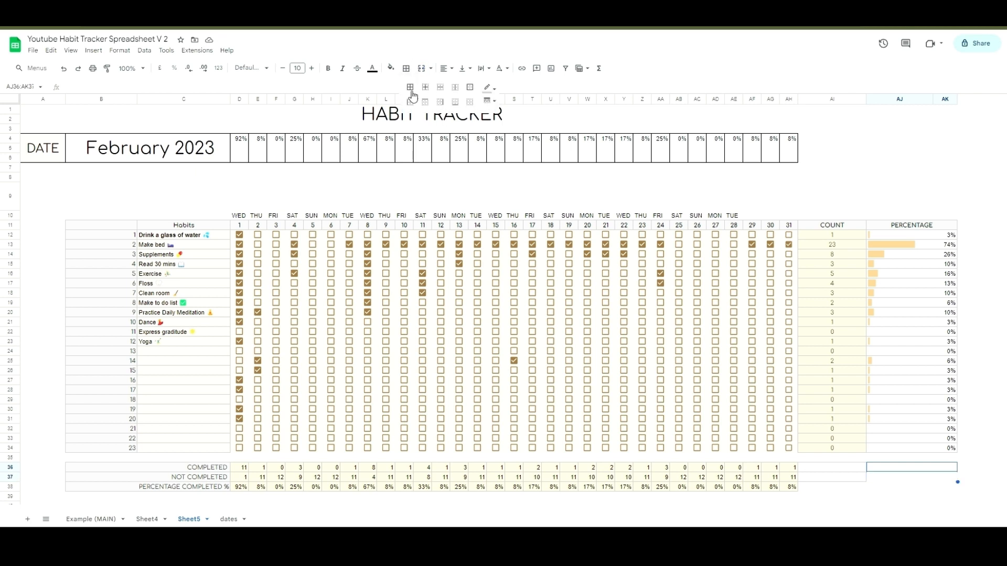
pyautogui.click(411, 88)
# Step: Fill the summary label cells AI36:AI37 with a light grey shade
pyautogui.moveTo(816, 469); pyautogui.dragTo(814, 479)
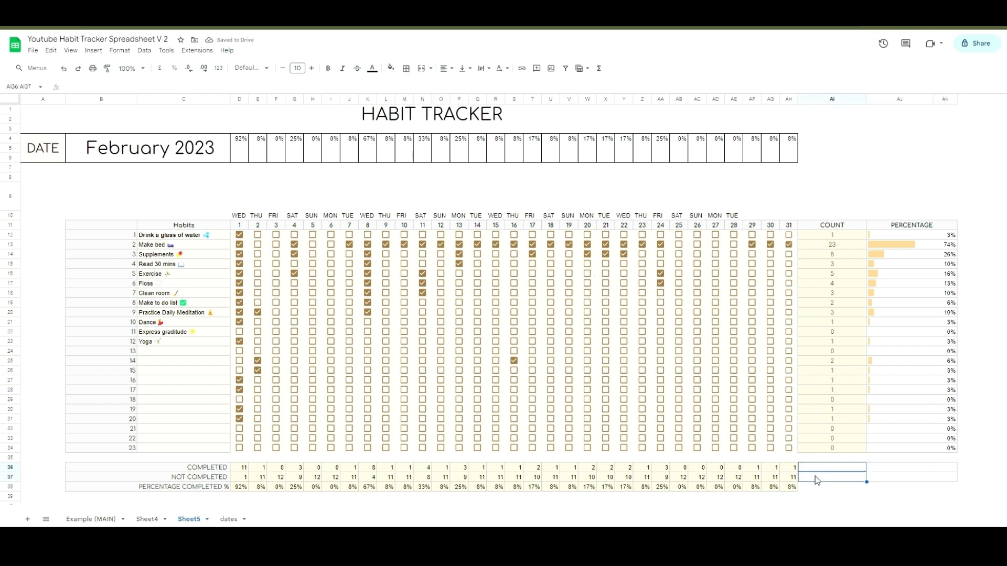
pyautogui.click(390, 68)
pyautogui.click(442, 99)
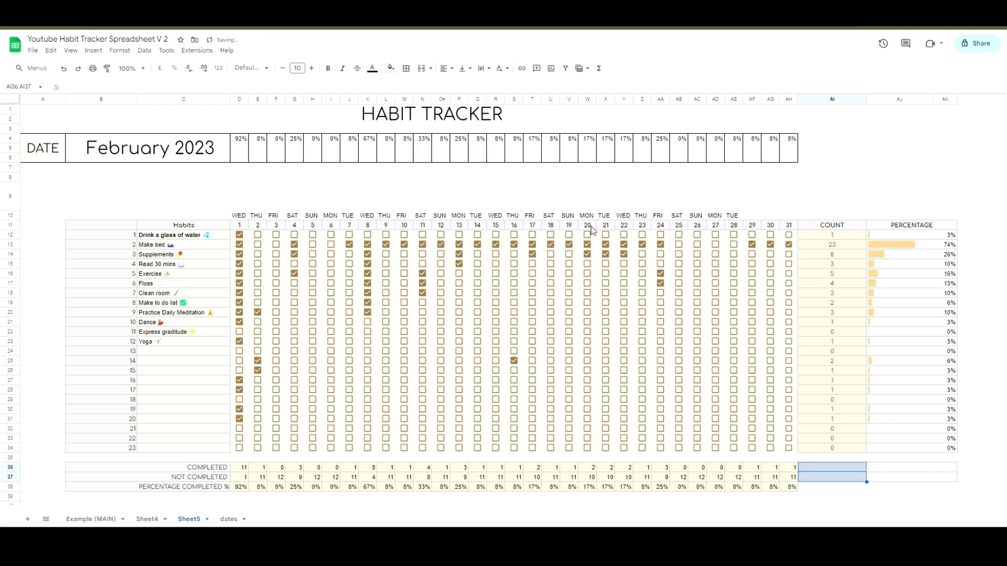
pyautogui.click(391, 68)
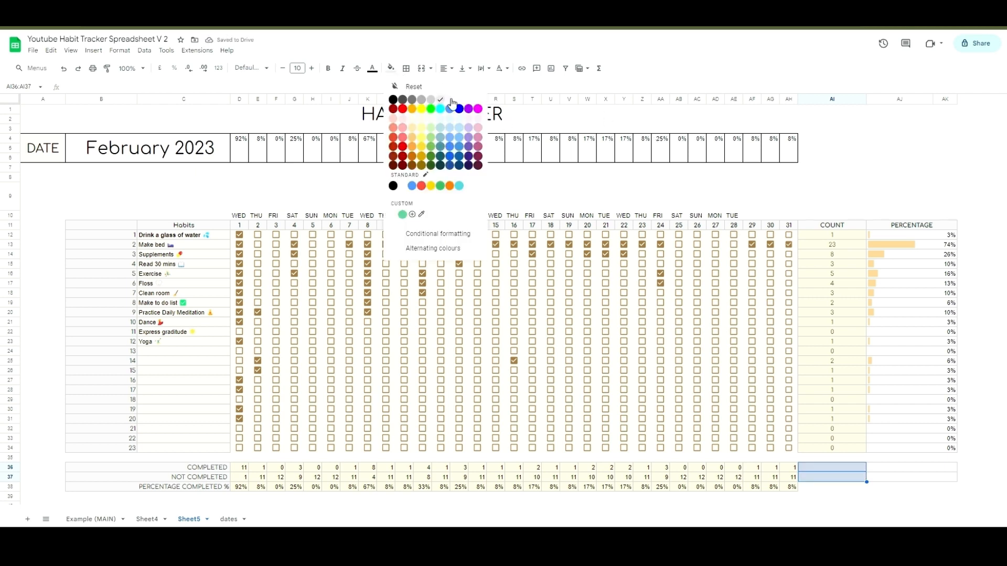
pyautogui.click(450, 101)
pyautogui.click(850, 499)
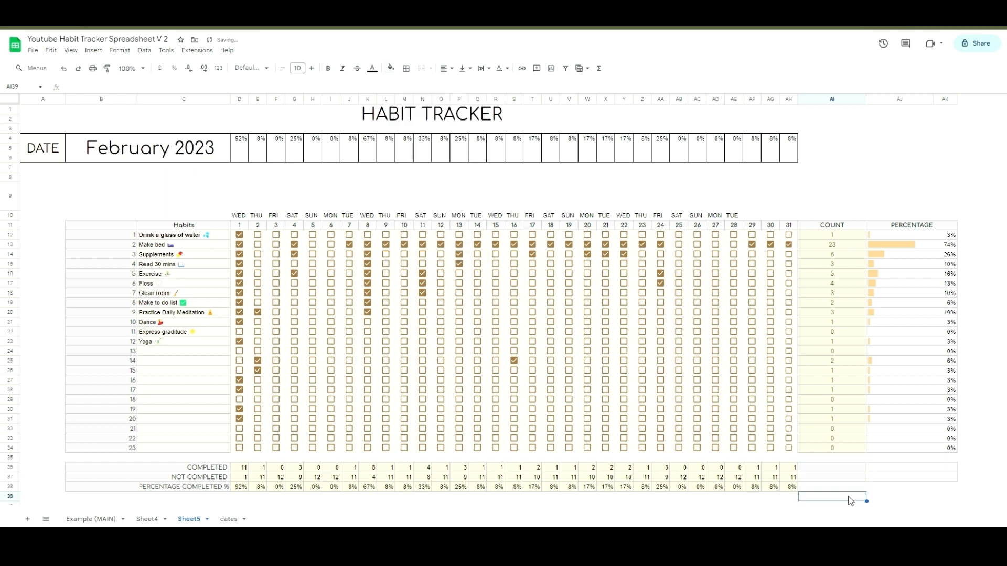
pyautogui.doubleClick(838, 467)
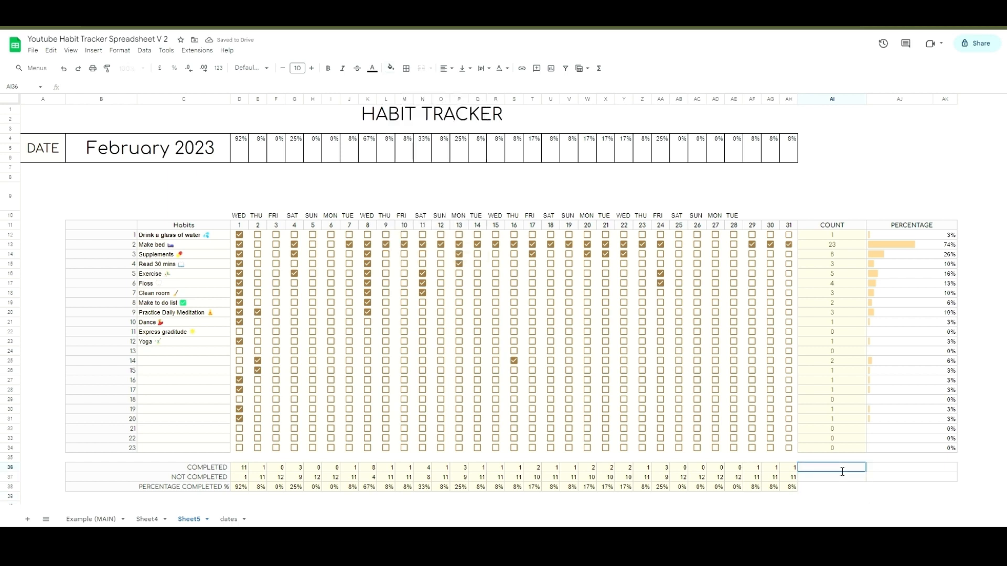
pyautogui.click(151, 521)
pyautogui.click(190, 520)
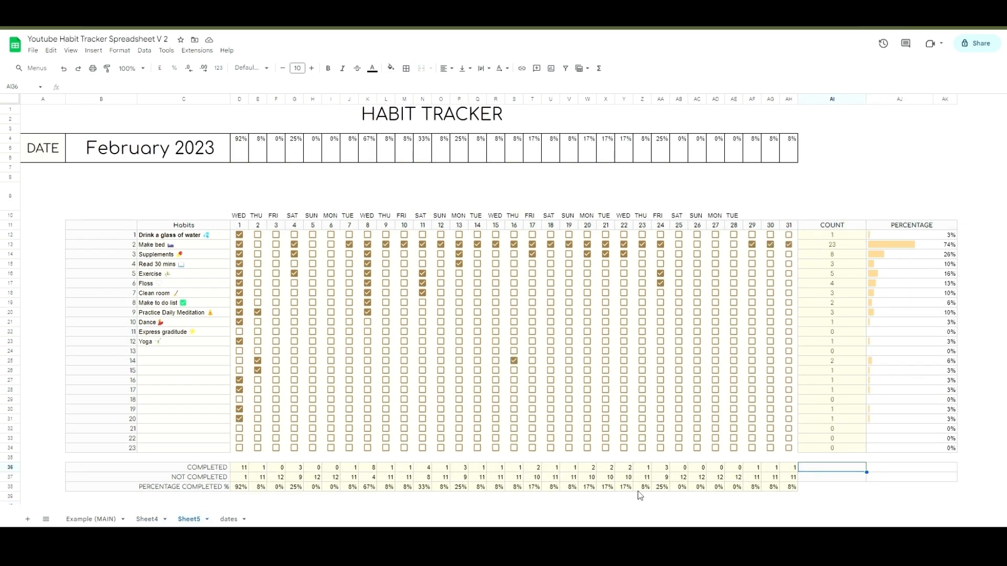
pyautogui.doubleClick(820, 470)
pyautogui.write('Completed')
pyautogui.press('BackSpace')
pyautogui.press('BackSpace')
pyautogui.press('BackSpace')
pyautogui.press('BackSpace')
pyautogui.press('BackSpace')
pyautogui.press('BackSpace')
pyautogui.press('BackSpace')
pyautogui.press('BackSpace')
pyautogui.click(839, 481)
# Step: Set the font of summary label cells AI36:AI37 to Comfortaa and center them horizontally
pyautogui.moveTo(851, 467); pyautogui.dragTo(851, 479)
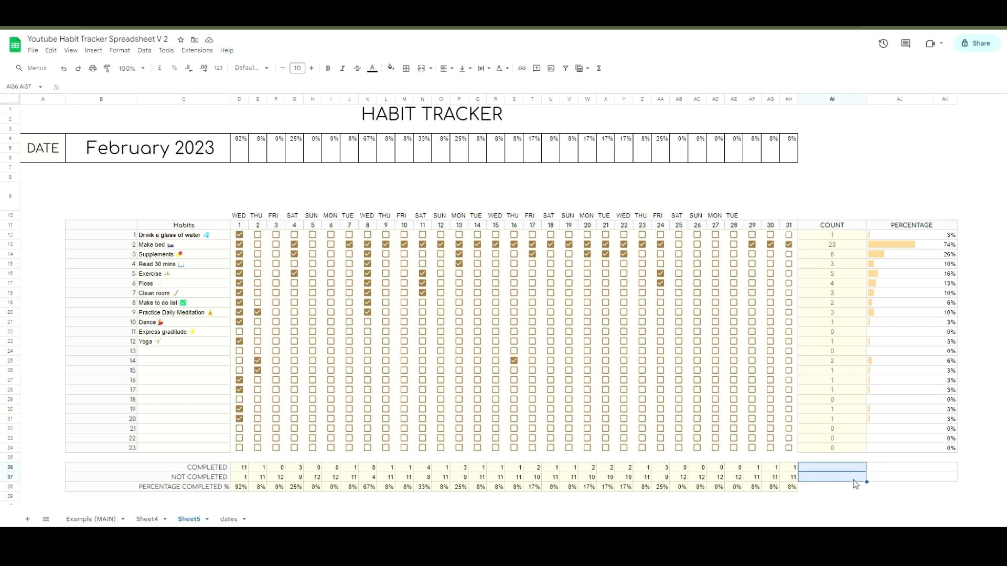
pyautogui.click(264, 68)
pyautogui.click(274, 159)
pyautogui.click(449, 73)
pyautogui.click(460, 85)
# Step: Enter the labels COMPLETED in AI36 and NOT COMPLETED in AI37
pyautogui.doubleClick(822, 467)
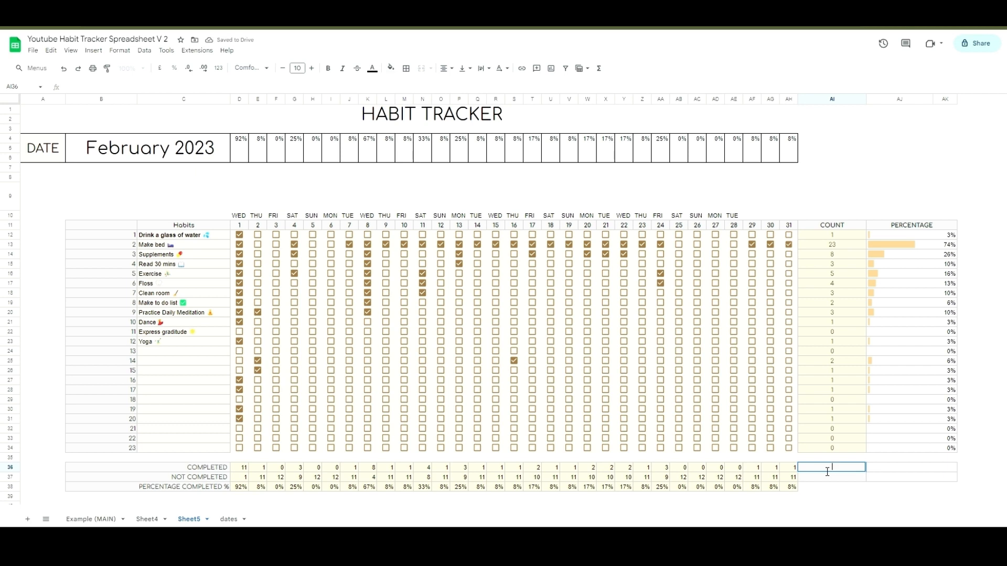
pyautogui.write('COMPLETED')
pyautogui.press('Return')
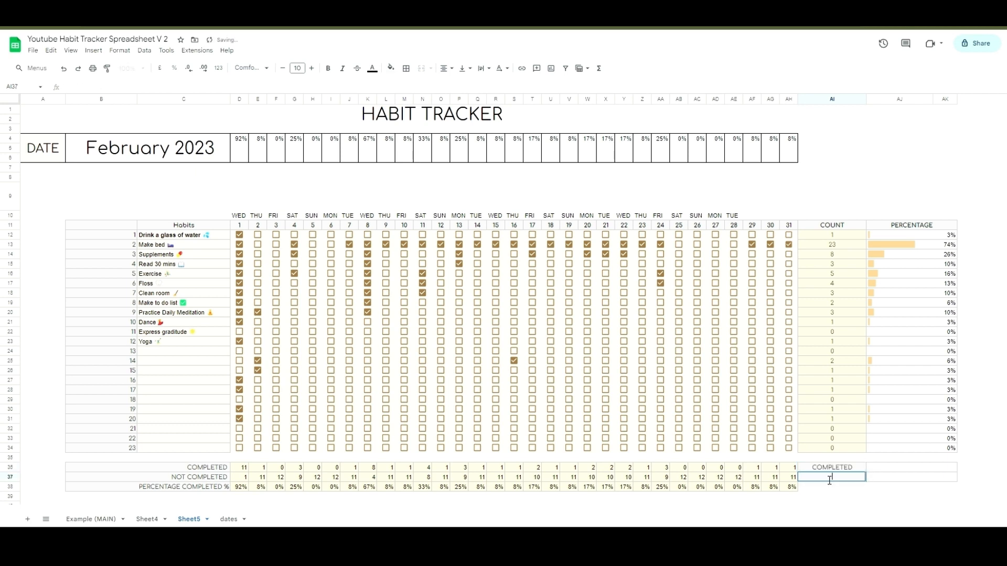
pyautogui.write('NOT COMPLETED')
# Step: Begin the overall completed formula in AJ36 by dividing the sum of D36:AH36 by the sum of D37:AH37
pyautogui.doubleClick(907, 472)
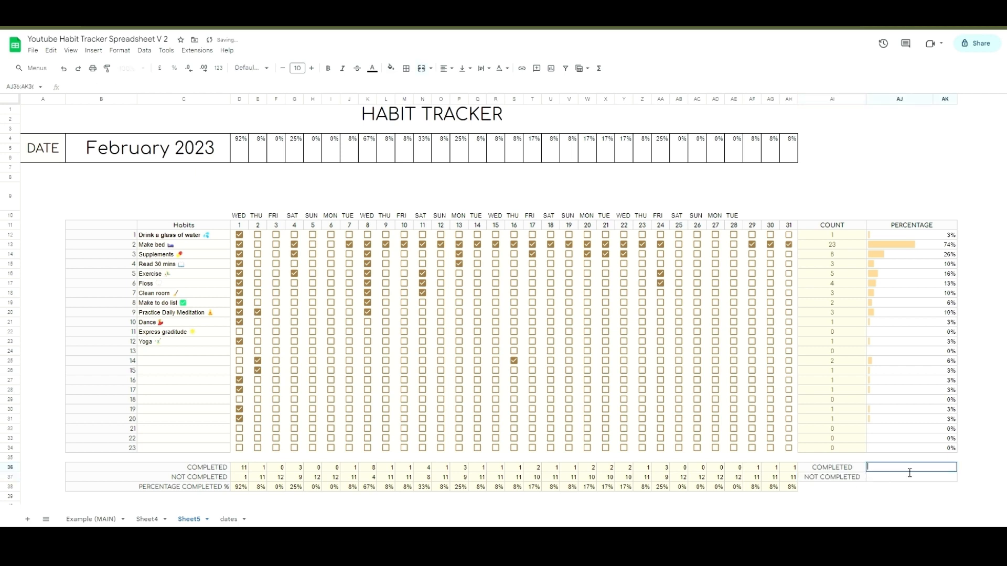
pyautogui.write('=')
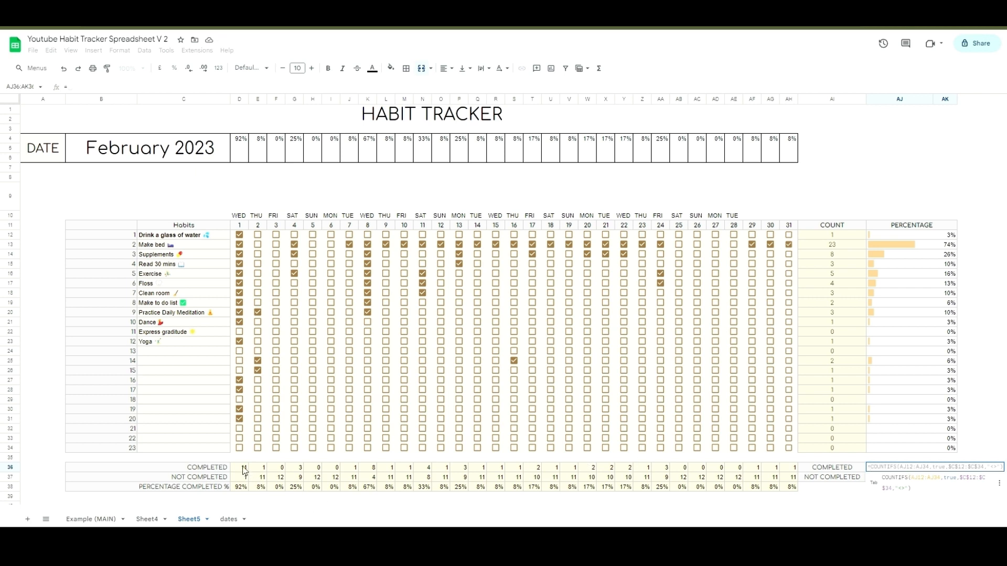
pyautogui.write('si')
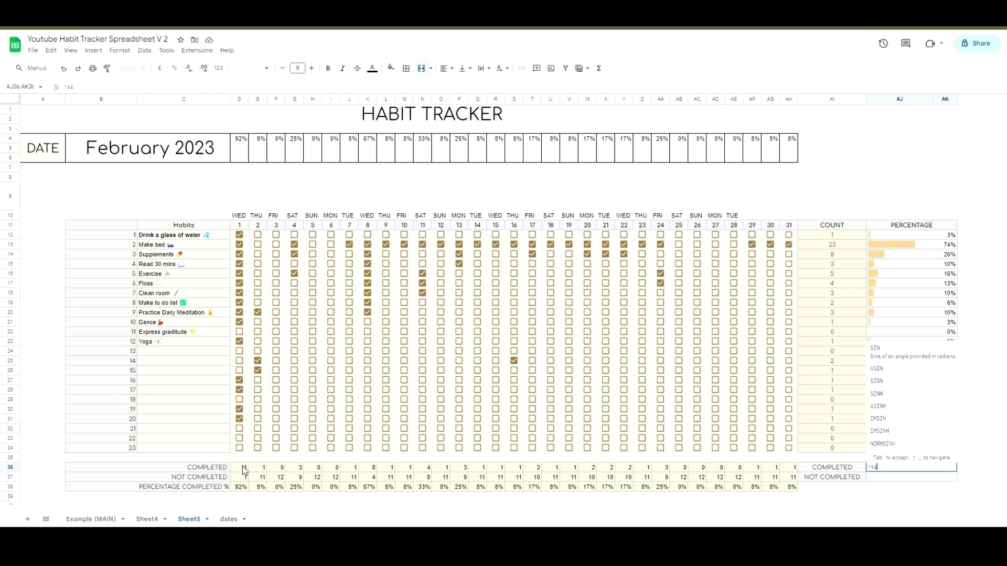
pyautogui.press('BackSpace')
pyautogui.write('um(D36:AI36')
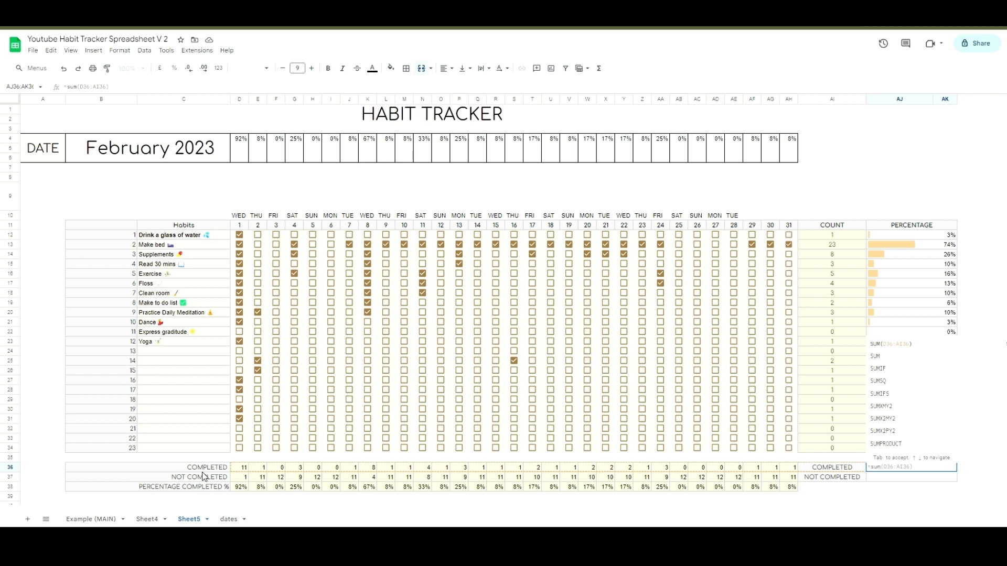
pyautogui.write('(')
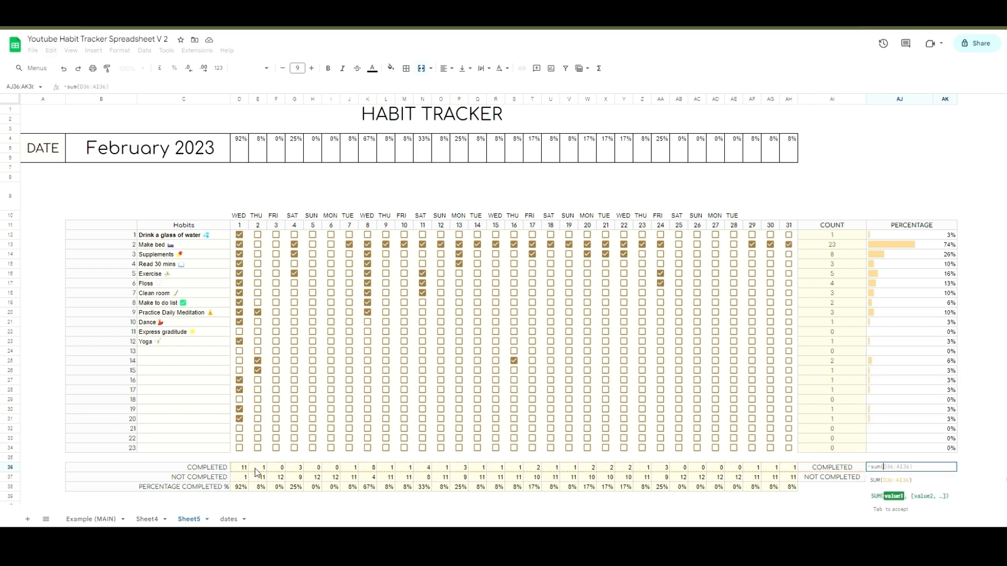
pyautogui.moveTo(244, 467); pyautogui.dragTo(792, 476)
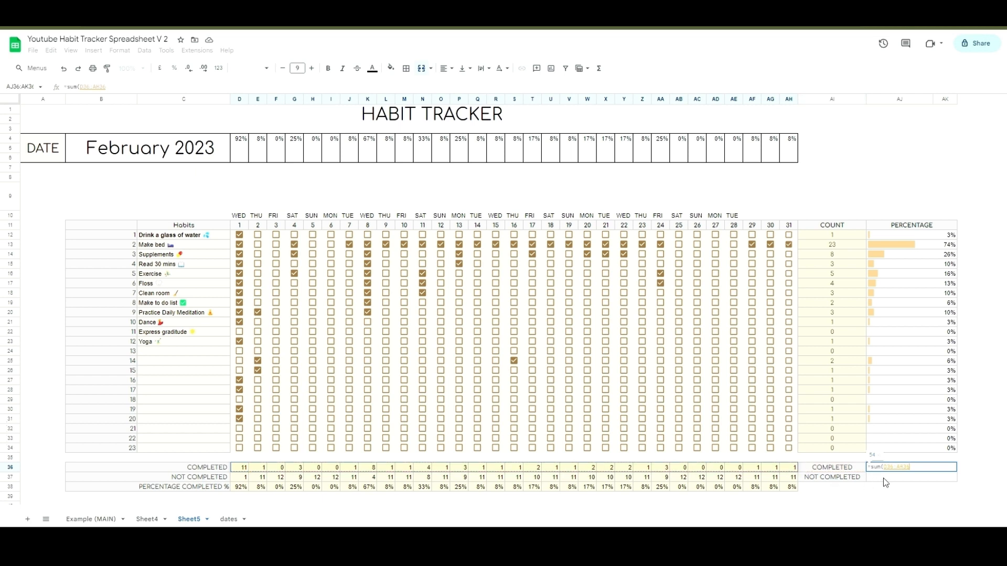
pyautogui.write(')')
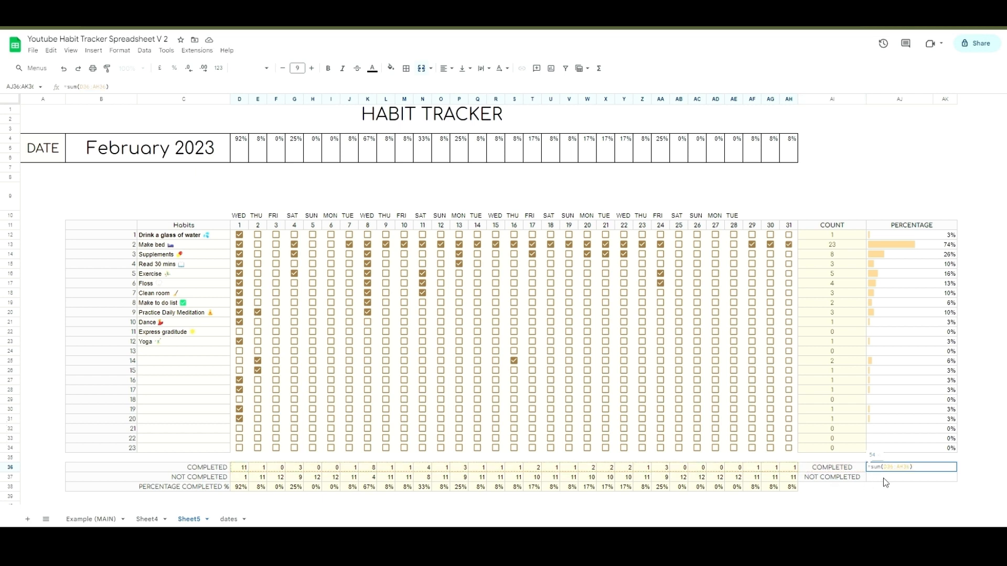
pyautogui.write('/')
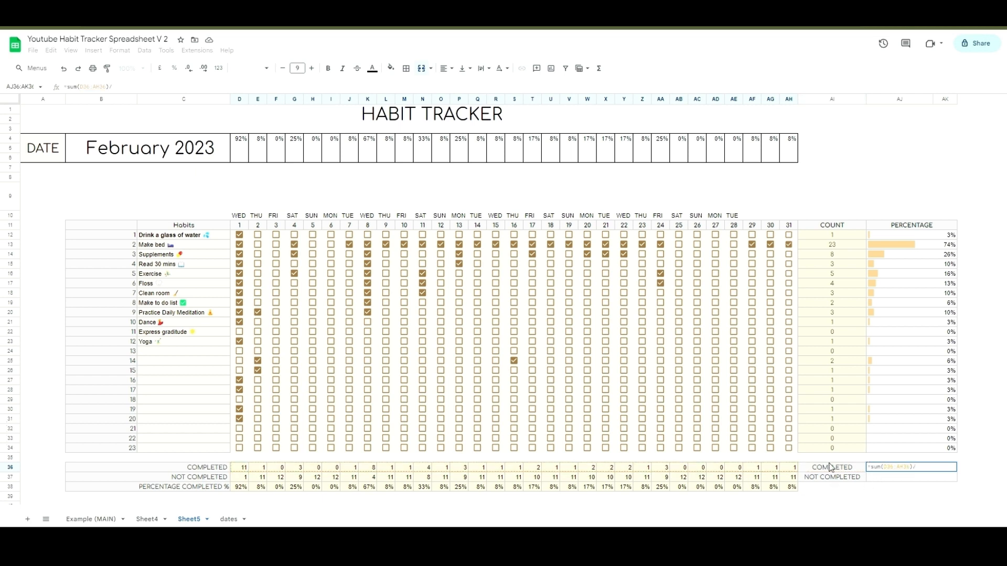
pyautogui.write('Su')
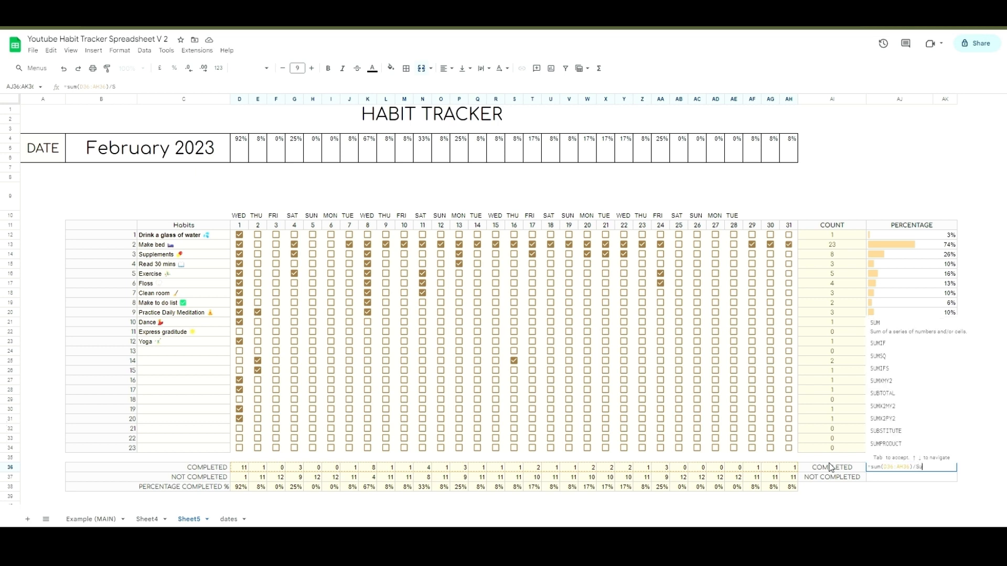
pyautogui.write('m(')
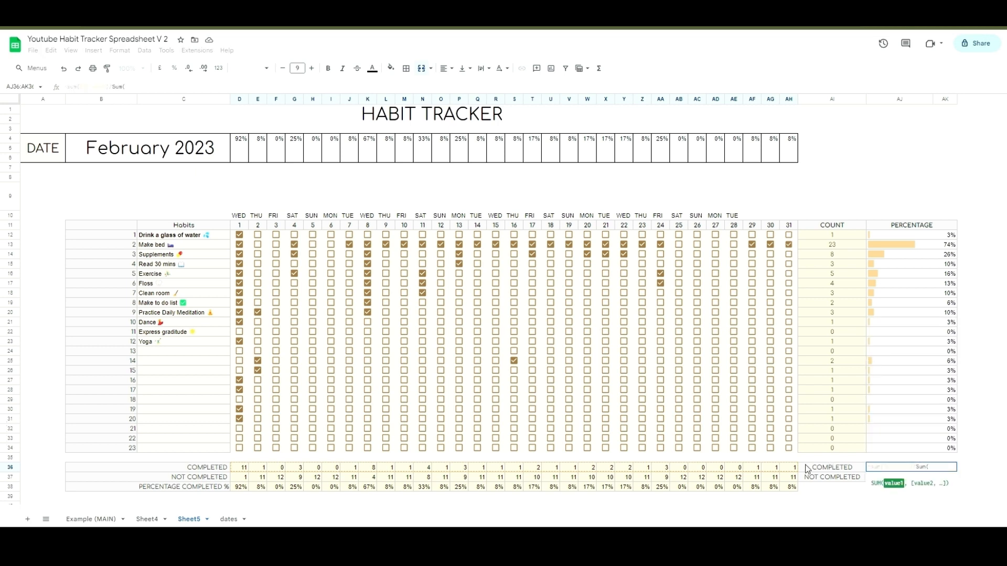
pyautogui.moveTo(242, 478); pyautogui.dragTo(806, 483)
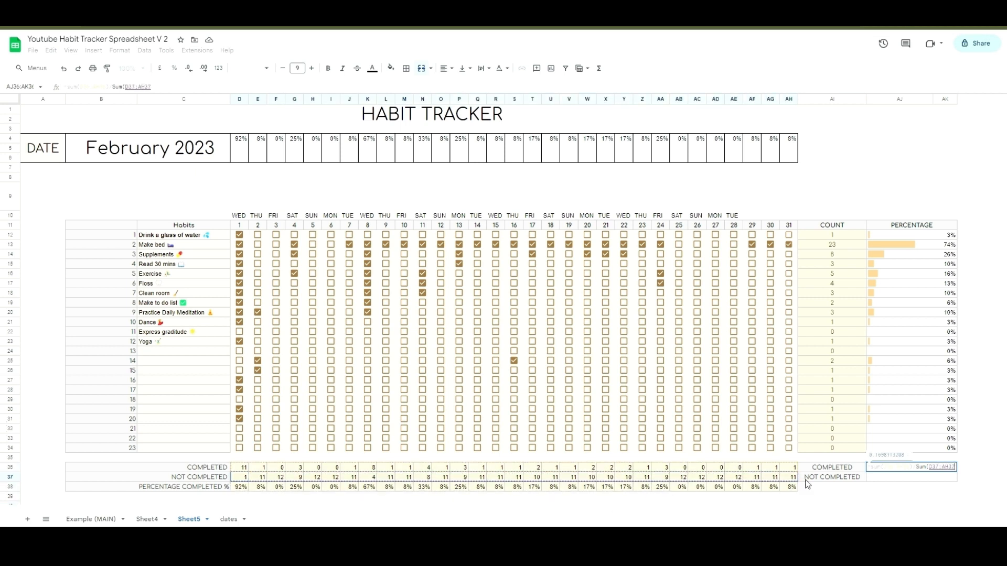
pyautogui.write(')')
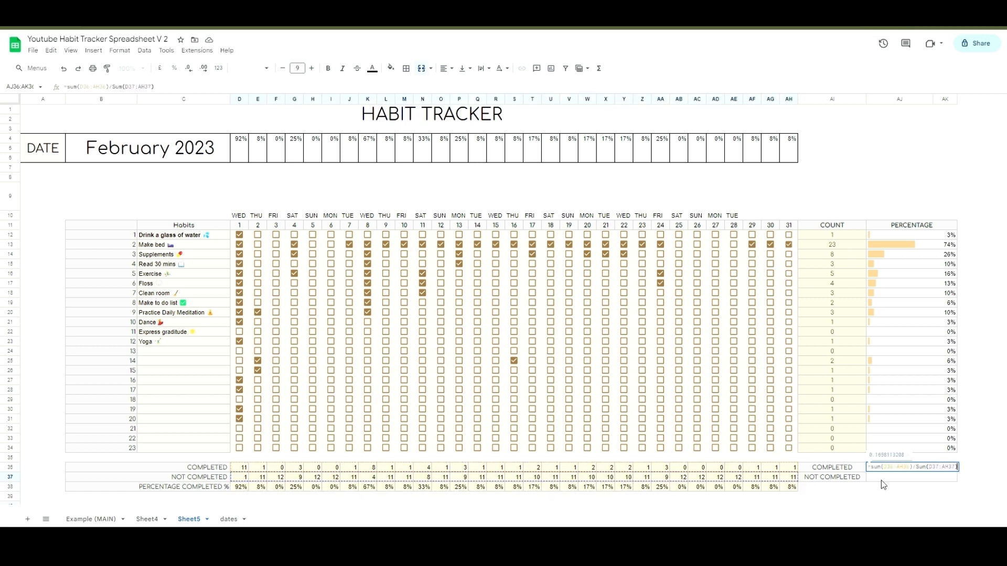
# Step: Complete AJ36's formula with a parenthesised denominator that adds the completed row: =sum(D36:AH36)/(Sum(D37:AH37)+sum(D36:AH36))
pyautogui.write('+')
pyautogui.click(916, 470)
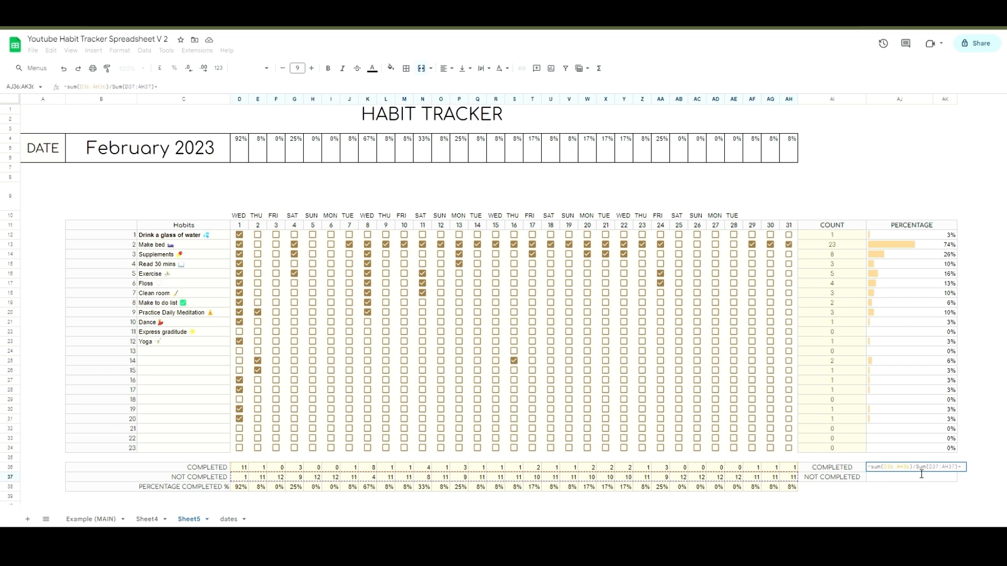
pyautogui.write('(')
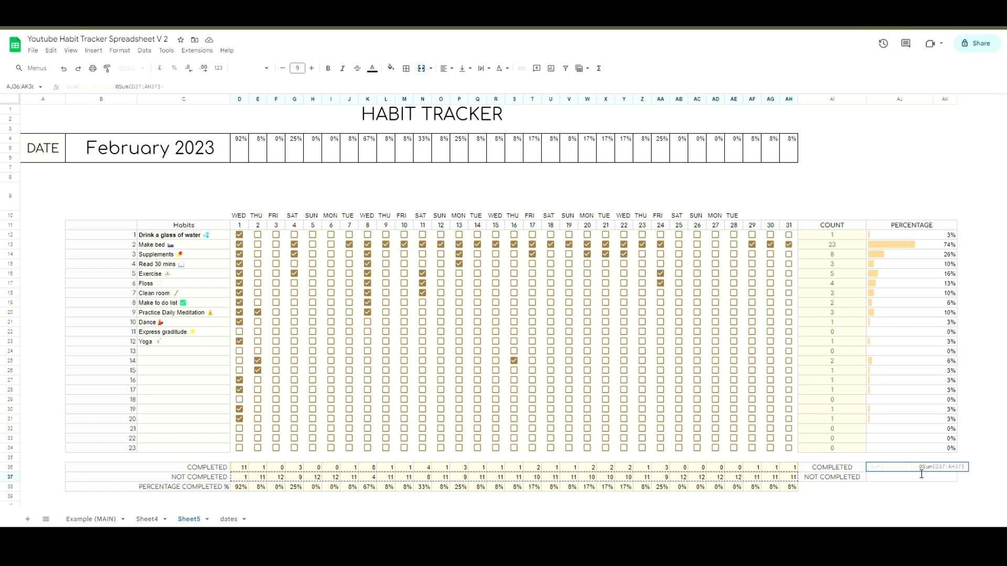
pyautogui.write('0')
pyautogui.press('BackSpace')
pyautogui.press('Right')
pyautogui.press('Right')
pyautogui.press('Right')
pyautogui.press('Right')
pyautogui.press('Right')
pyautogui.press('Right')
pyautogui.press('Right')
pyautogui.press('Right')
pyautogui.press('Right')
pyautogui.press('Right')
pyautogui.press('Right')
pyautogui.press('Right')
pyautogui.press('Right')
pyautogui.write('sum(')
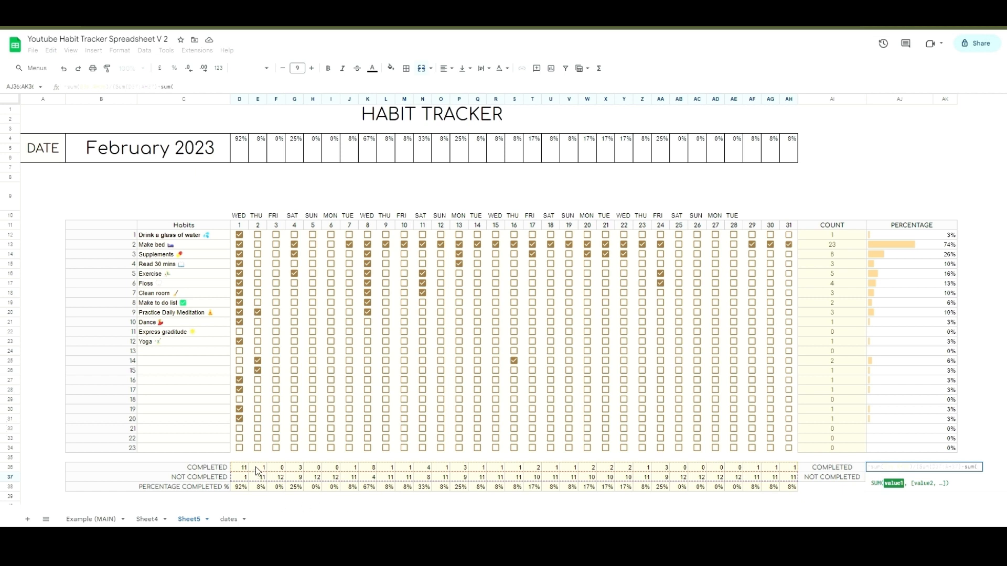
pyautogui.moveTo(245, 468); pyautogui.dragTo(795, 470)
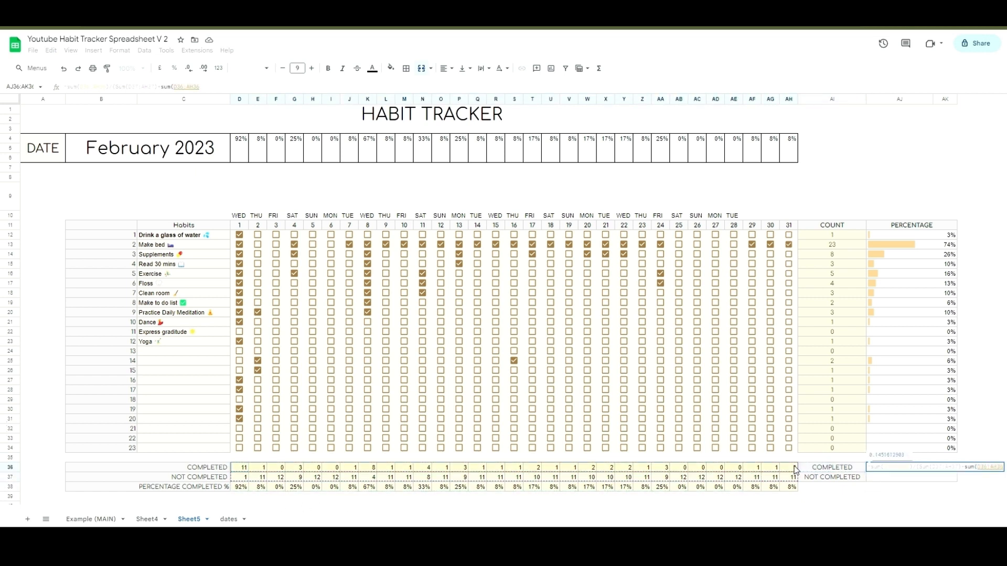
pyautogui.write(')')
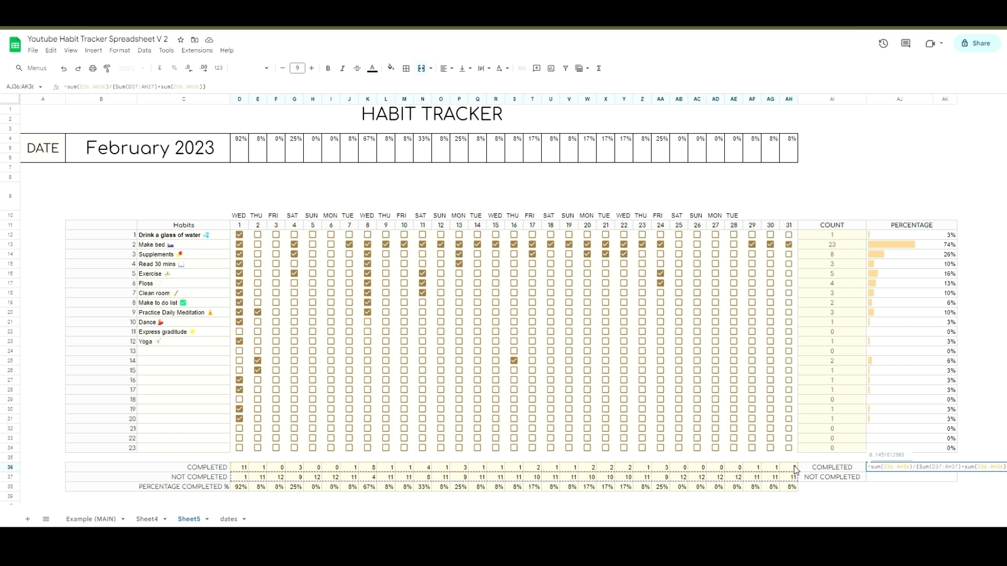
pyautogui.press('Return')
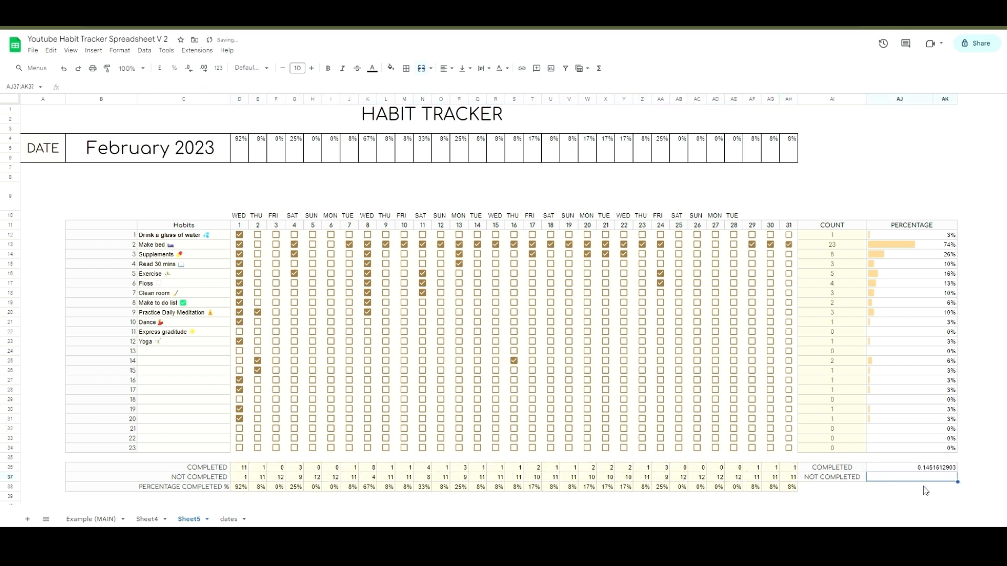
# Step: Format the overall completed value in AJ36 as a percentage with no decimal places
pyautogui.click(939, 470)
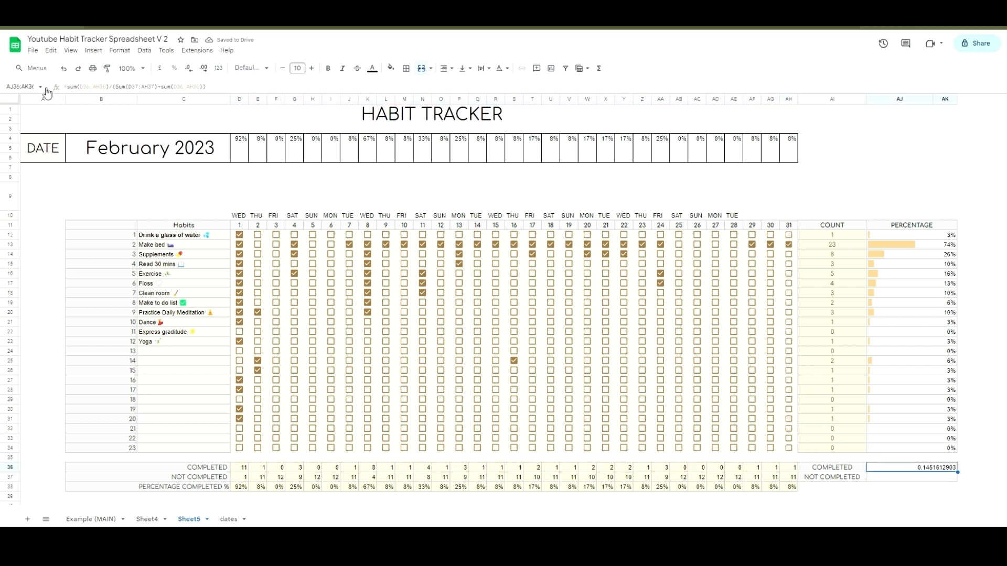
pyautogui.click(174, 69)
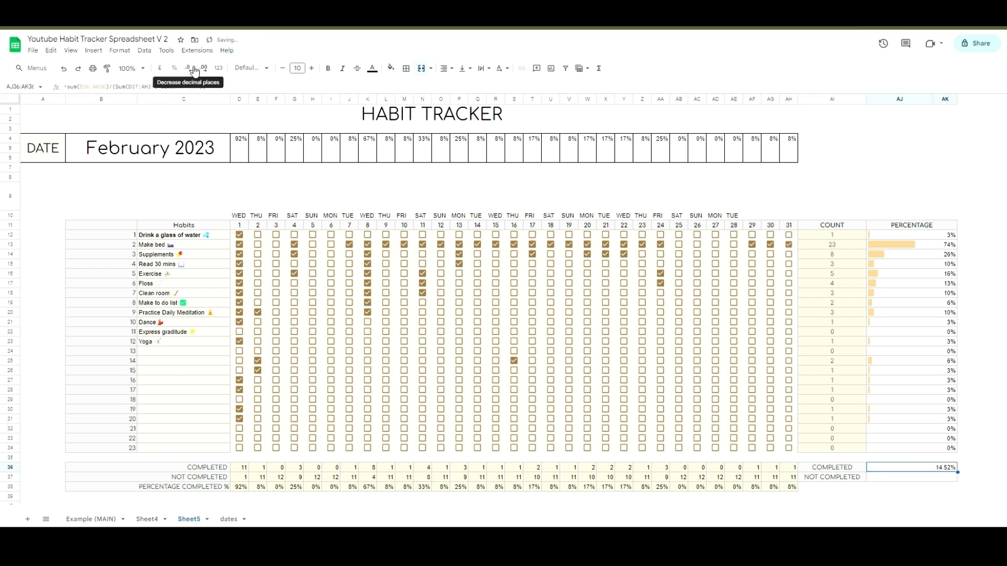
pyautogui.click(195, 70)
pyautogui.click(195, 70)
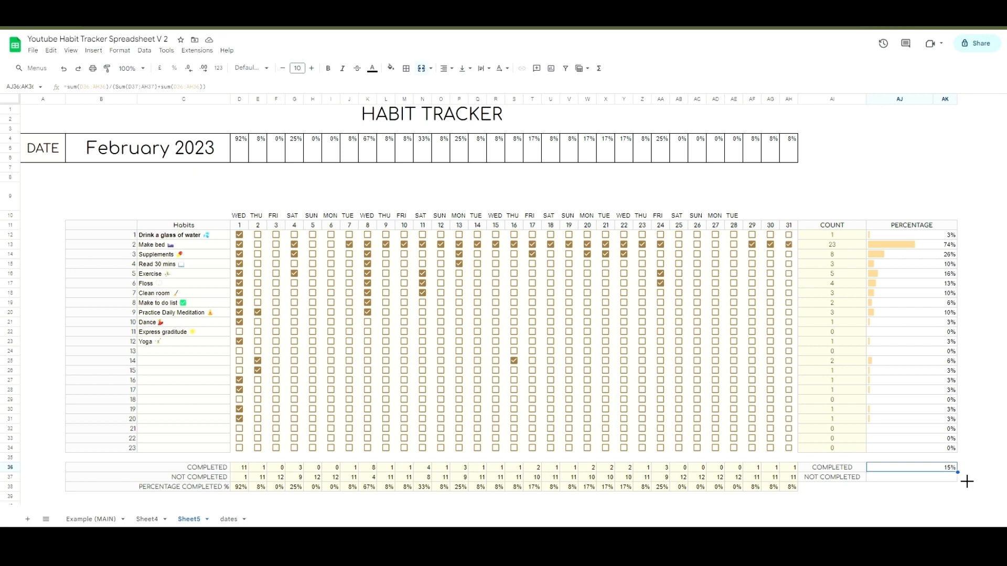
# Step: Fill AJ36's formula down to AJ37 and correct the first denominator range to D36:AH36
pyautogui.moveTo(966, 481); pyautogui.dragTo(963, 490)
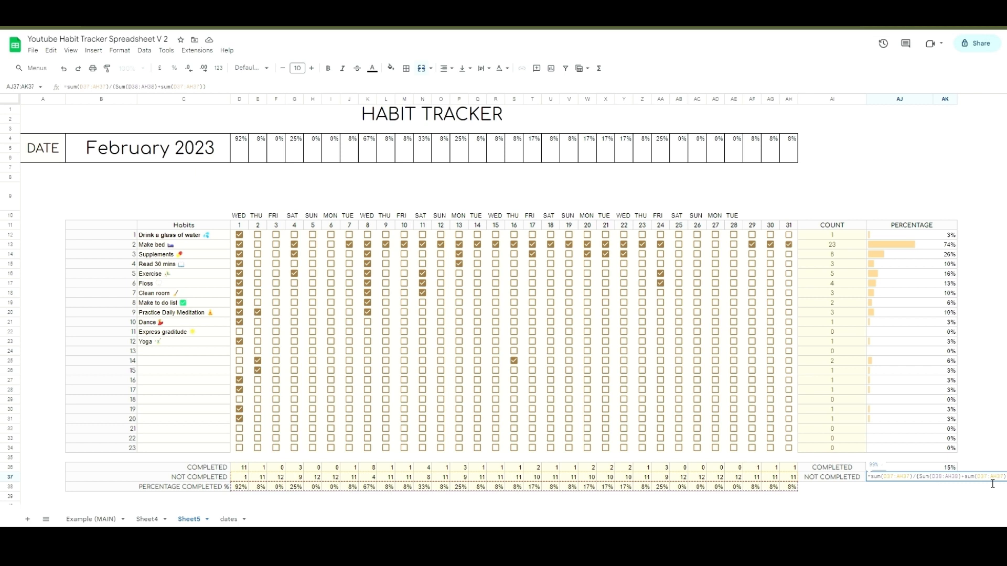
pyautogui.click(946, 480)
pyautogui.press('BackSpace')
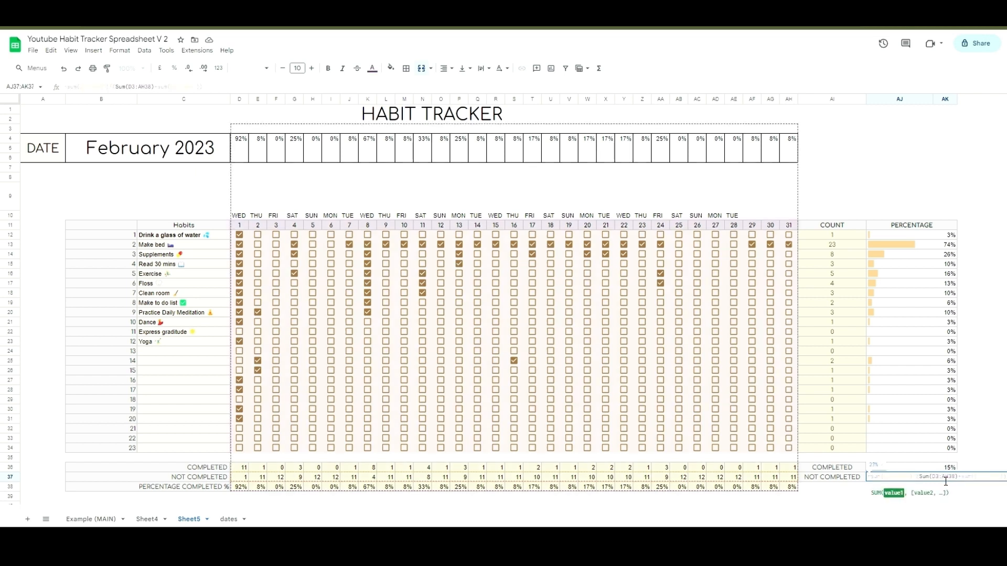
pyautogui.write('6')
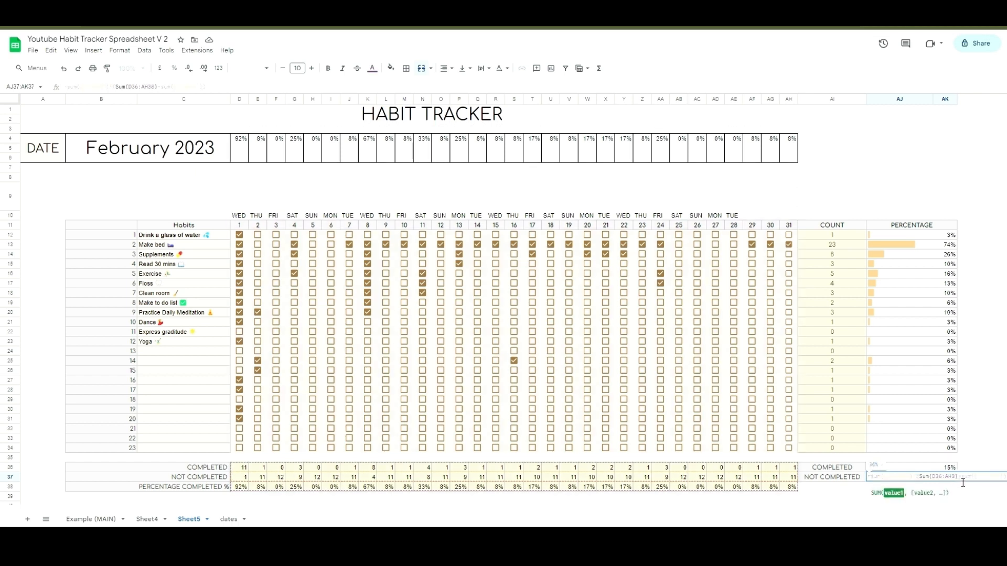
pyautogui.press('BackSpace')
pyautogui.write('6')
pyautogui.press('Return')
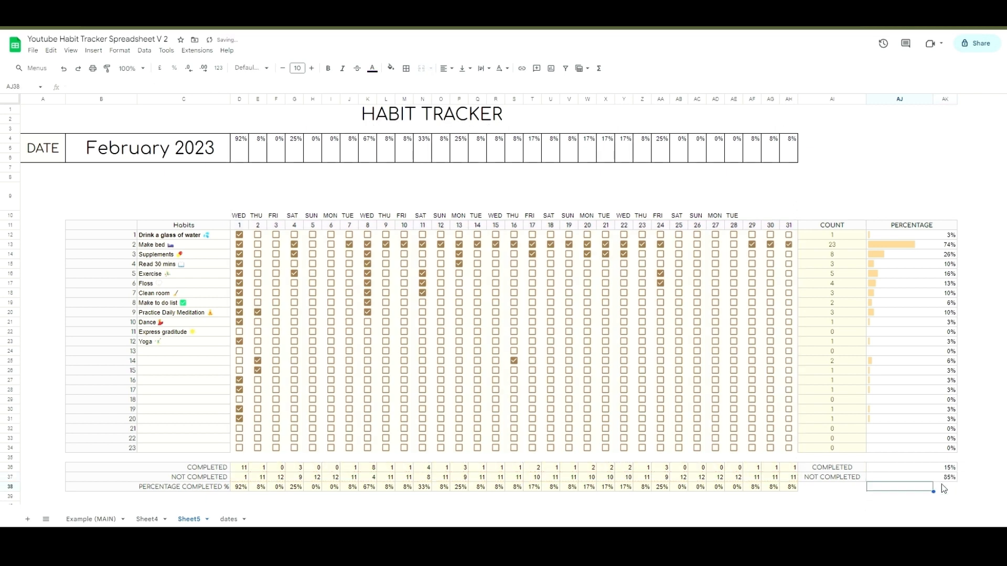
# Step: Check the two overall percentages in AJ36:AJ37 together and examine the NOT COMPLETED formula in AJ37 up close
pyautogui.click(940, 468)
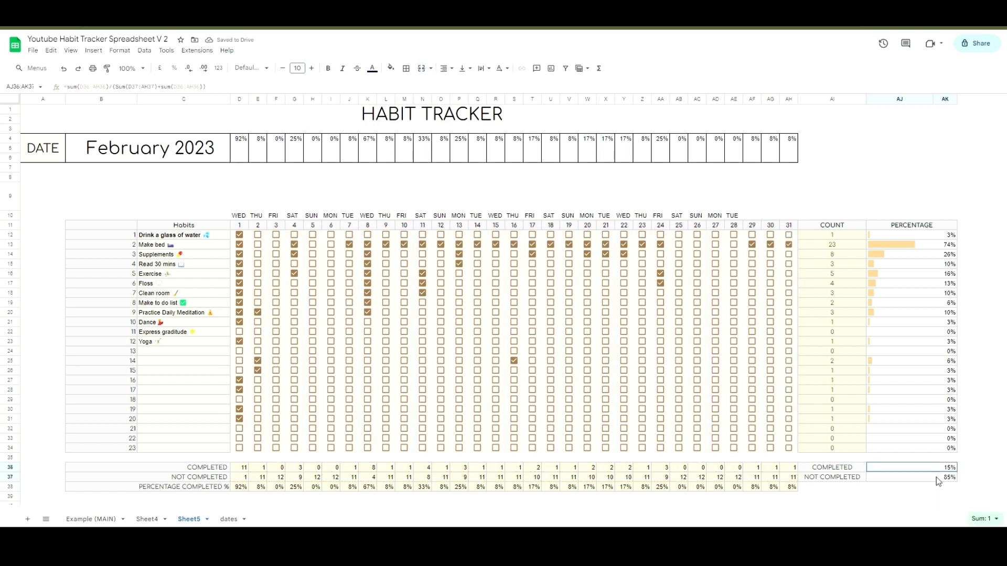
pyautogui.click(936, 478)
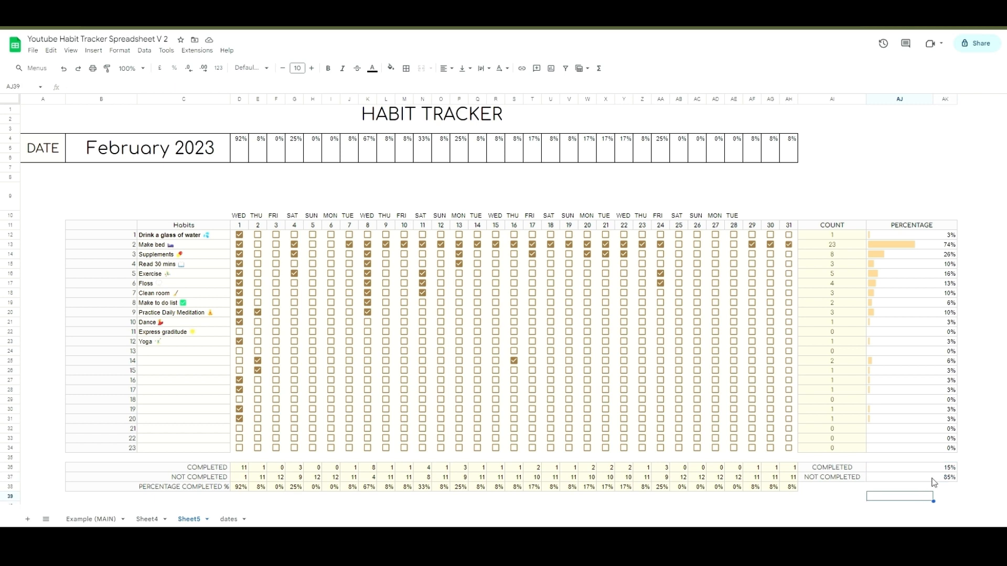
pyautogui.doubleClick(936, 481)
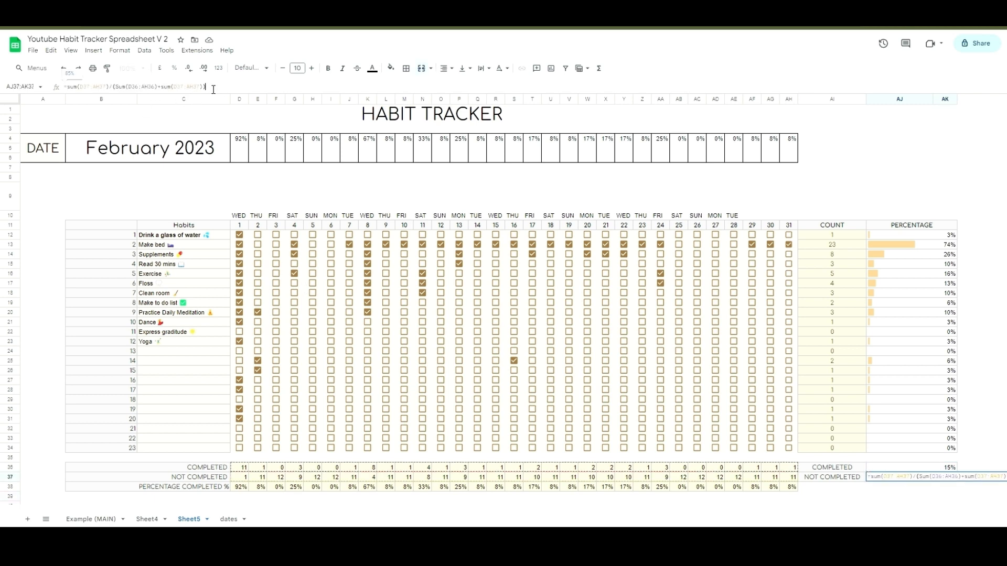
pyautogui.moveTo(205, 87); pyautogui.dragTo(59, 93)
pyautogui.click(294, 88)
pyautogui.hotkey('ctrl', '+')
pyautogui.hotkey('ctrl', '+')
pyautogui.hotkey('ctrl', '+')
pyautogui.hotkey('ctrl', '+')
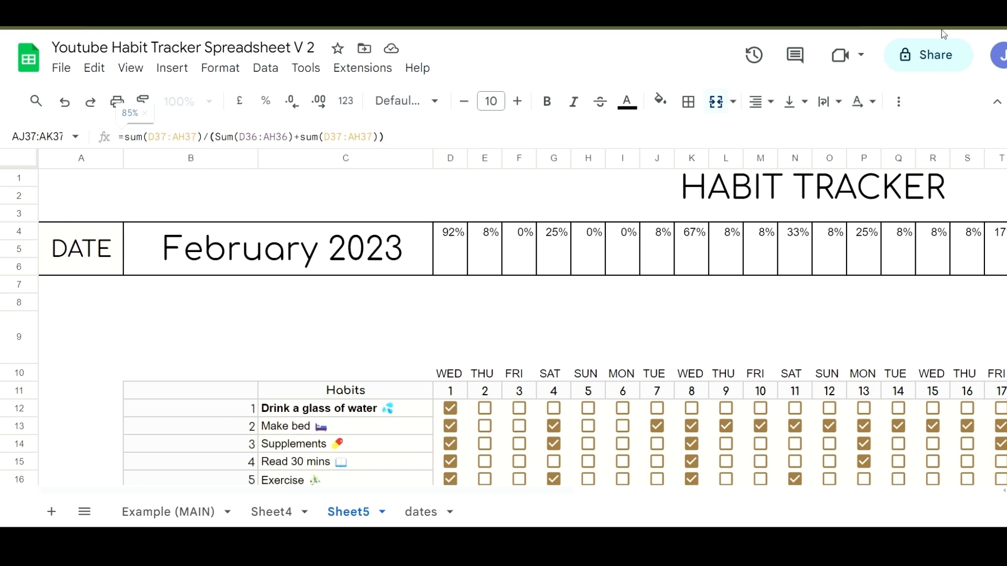
pyautogui.hotkey('ctrl', '-')
pyautogui.hotkey('ctrl', '-')
pyautogui.hotkey('ctrl', '-')
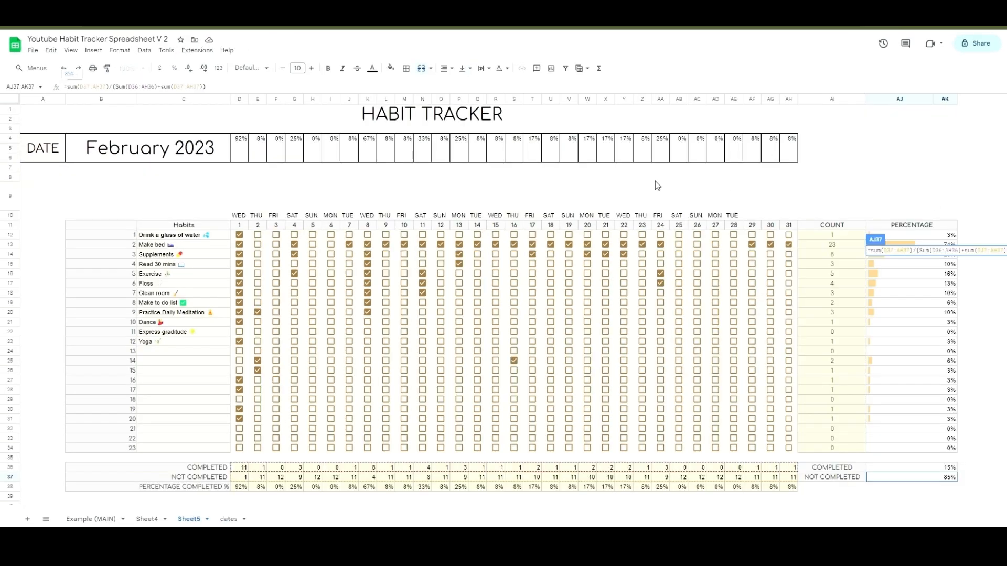
# Step: Copy the column SPARKLINE formula from cell D5 of Sheet4
pyautogui.click(948, 342)
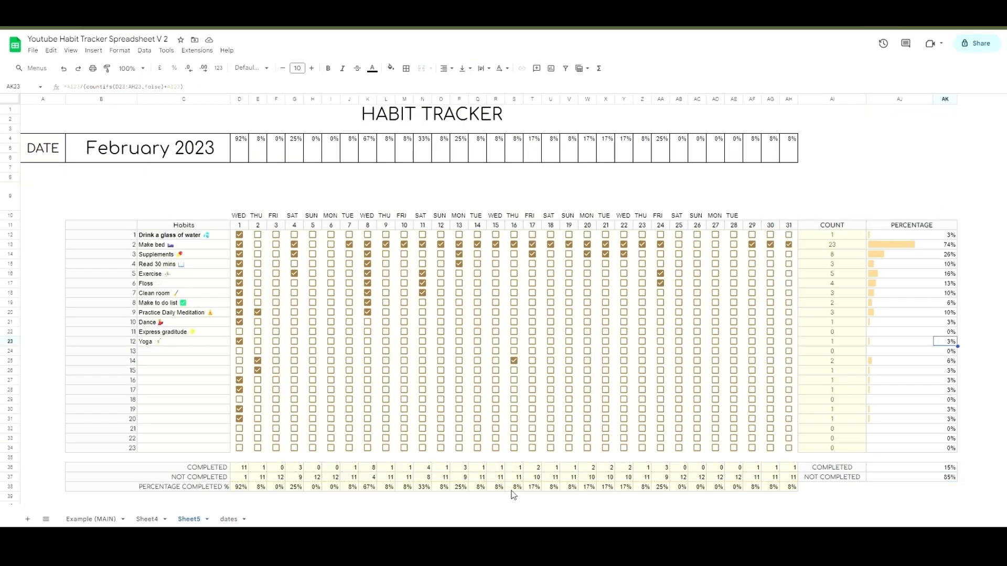
pyautogui.click(152, 519)
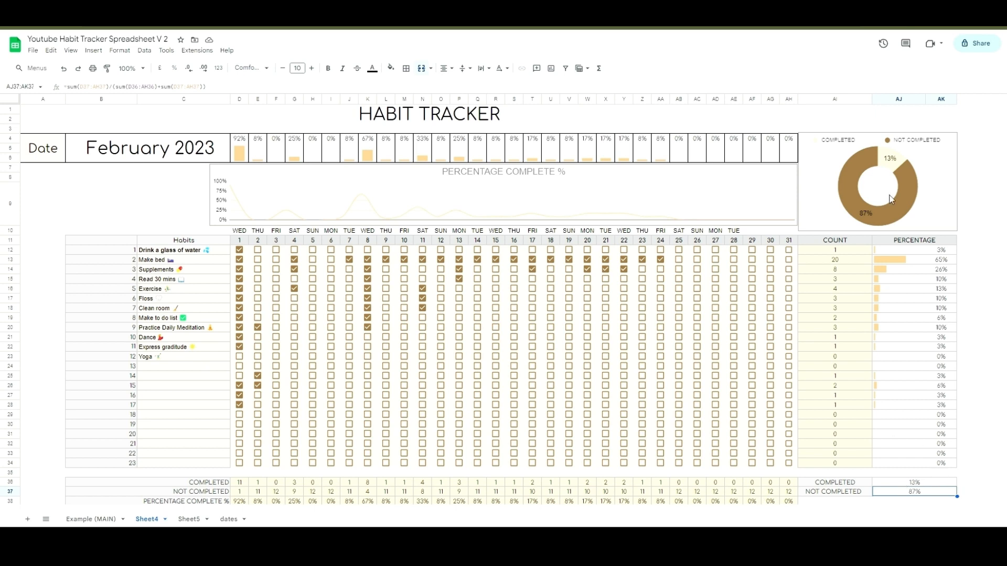
pyautogui.click(535, 187)
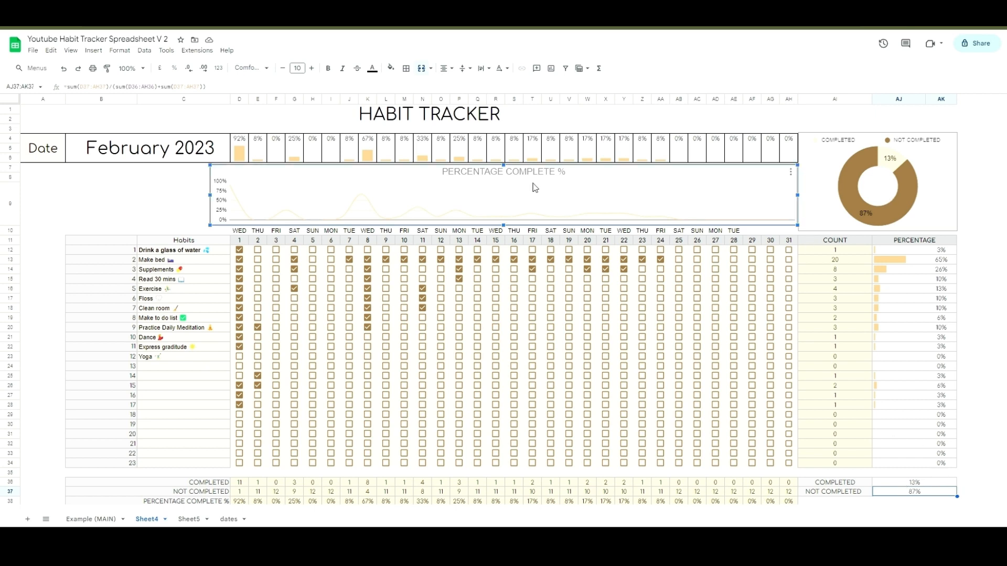
pyautogui.click(241, 160)
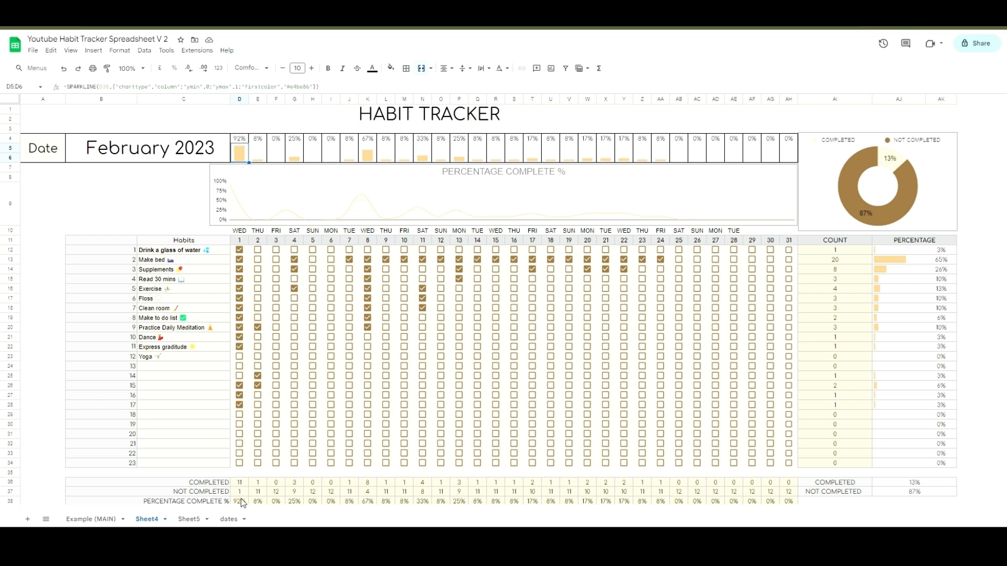
pyautogui.moveTo(327, 93); pyautogui.dragTo(70, 96)
pyautogui.hotkey('ctrl', 'c')
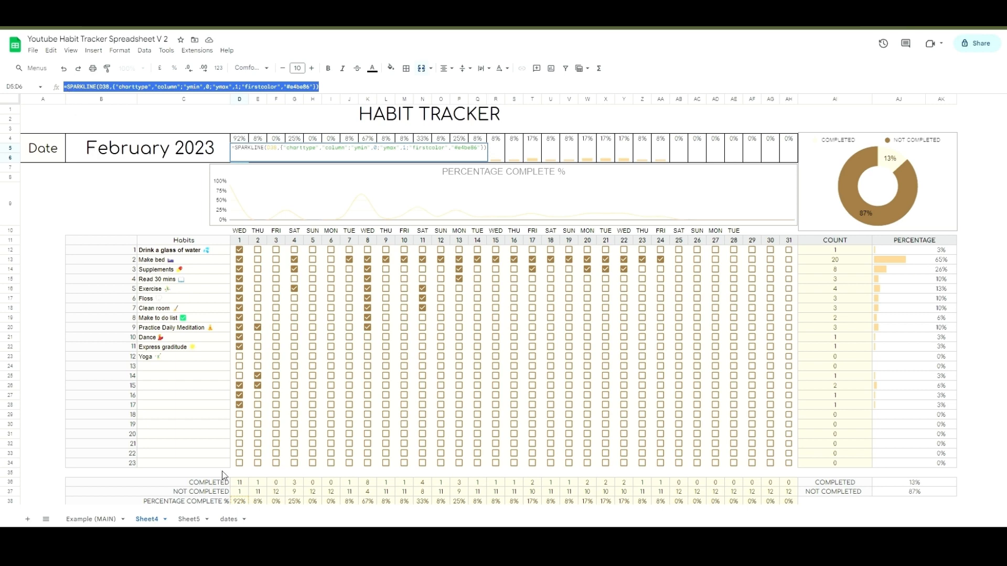
# Step: Paste the column sparkline formula for D38 into D5 of Sheet5 and fill it across to column AH
pyautogui.click(189, 519)
pyautogui.click(236, 150)
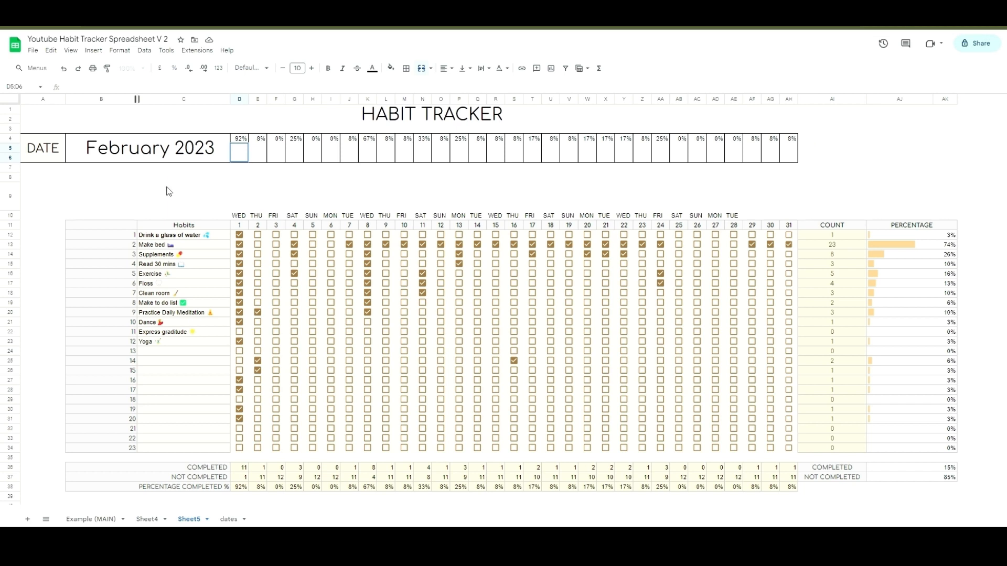
pyautogui.hotkey('ctrl', 'v')
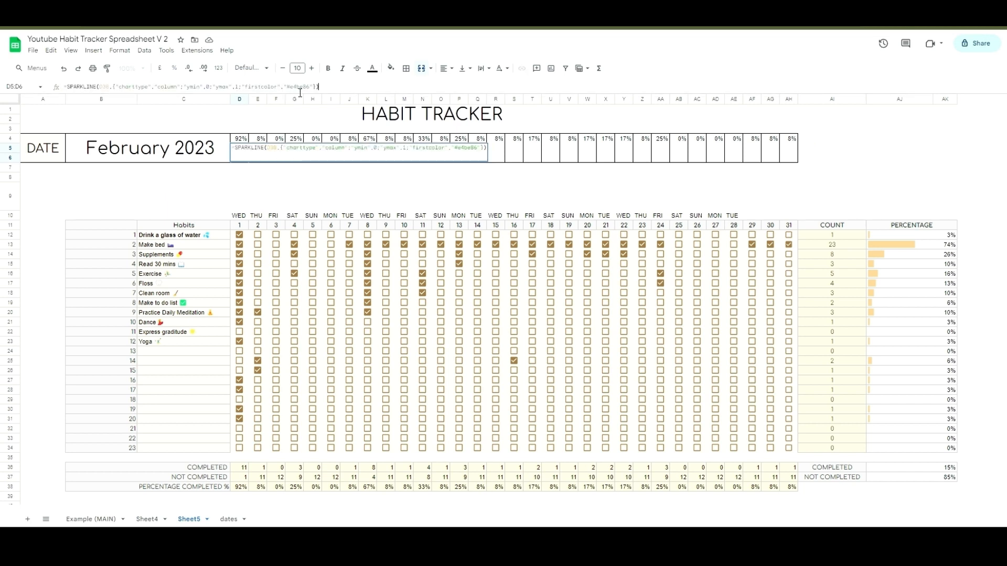
pyautogui.press('Return')
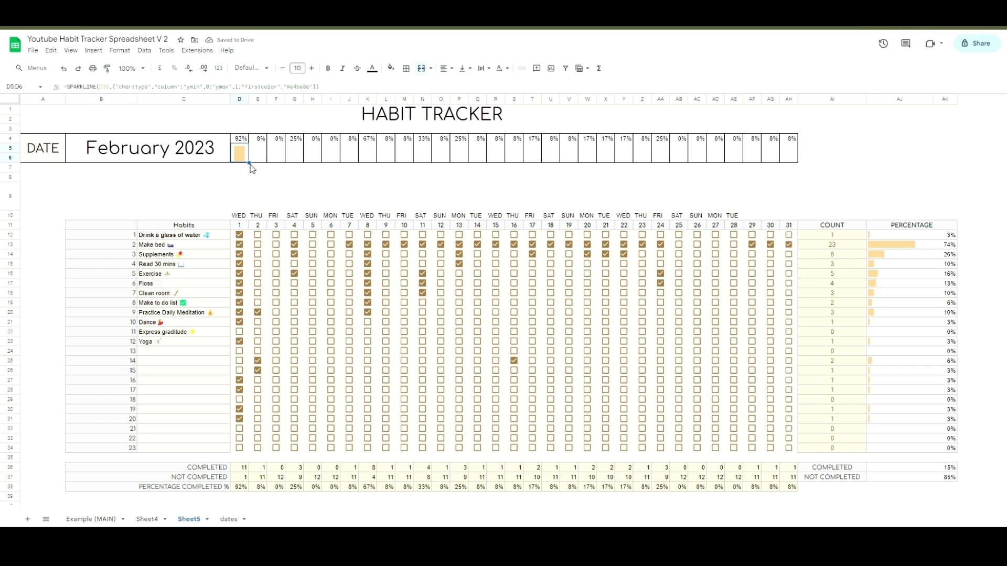
pyautogui.moveTo(249, 164); pyautogui.dragTo(799, 169)
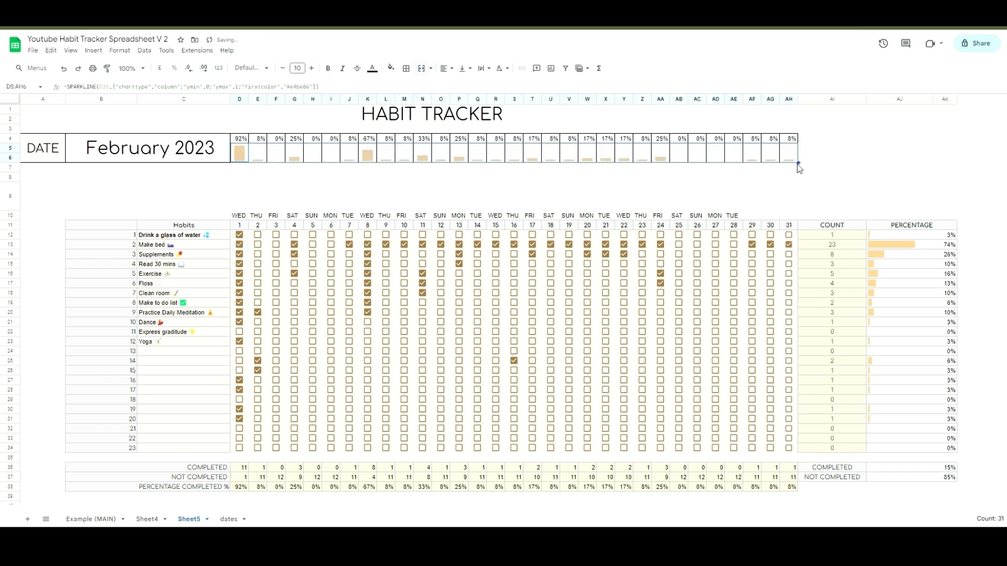
pyautogui.click(614, 183)
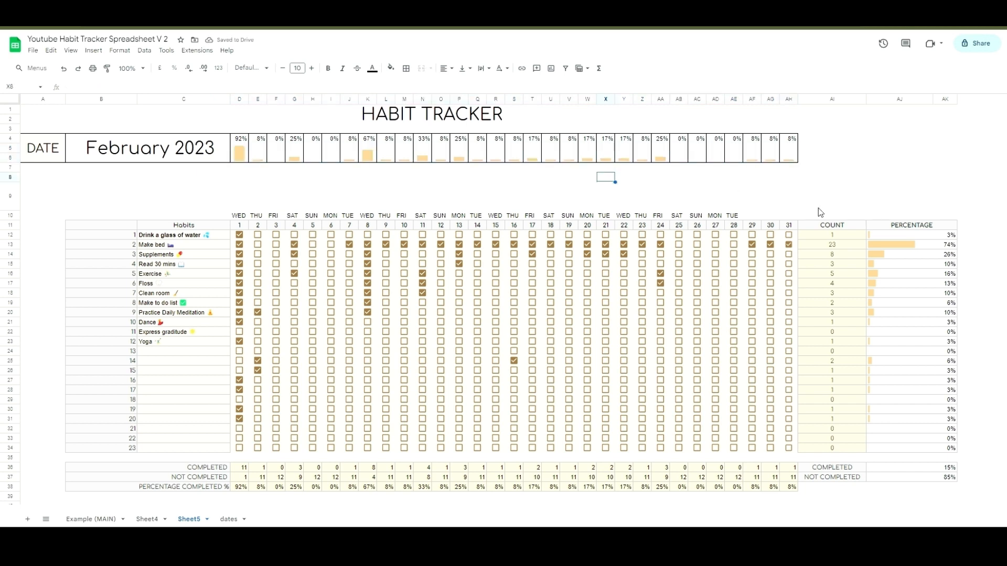
# Step: Insert a chart from the PERCENTAGE COMPLETED % row, D38:AH38, and make it a smooth line chart
pyautogui.click(331, 197)
pyautogui.moveTo(245, 490); pyautogui.dragTo(792, 492)
pyautogui.click(97, 53)
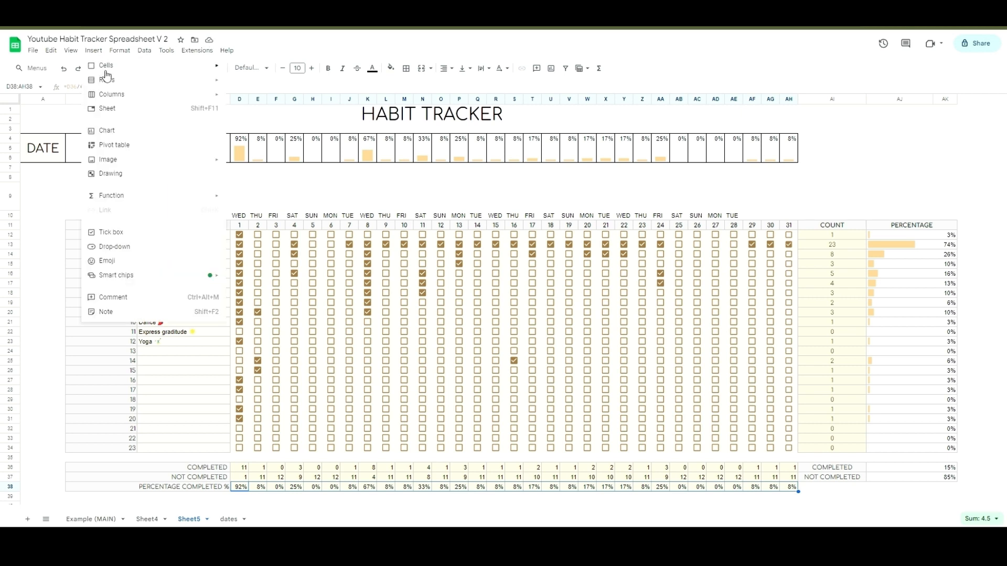
pyautogui.click(107, 130)
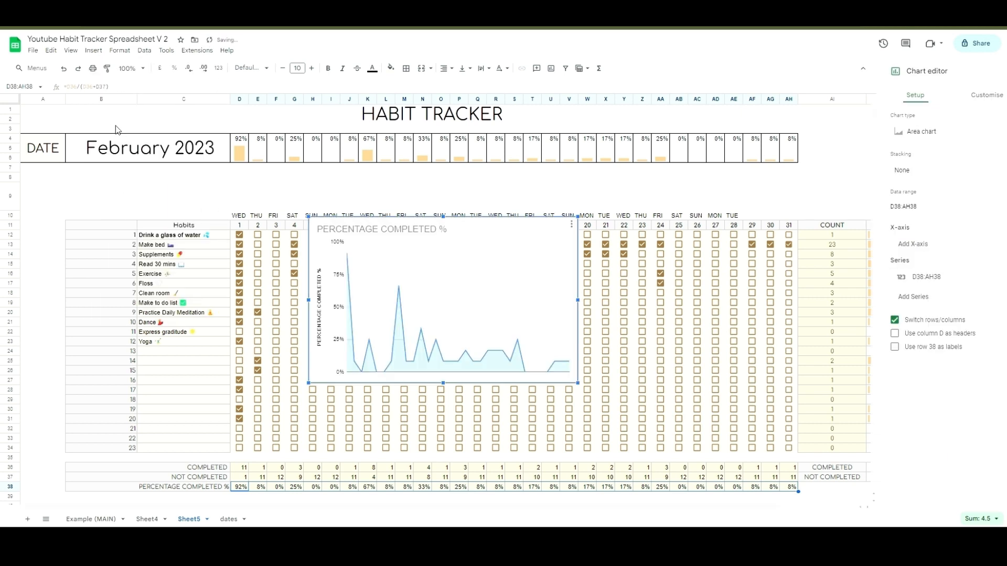
pyautogui.click(912, 134)
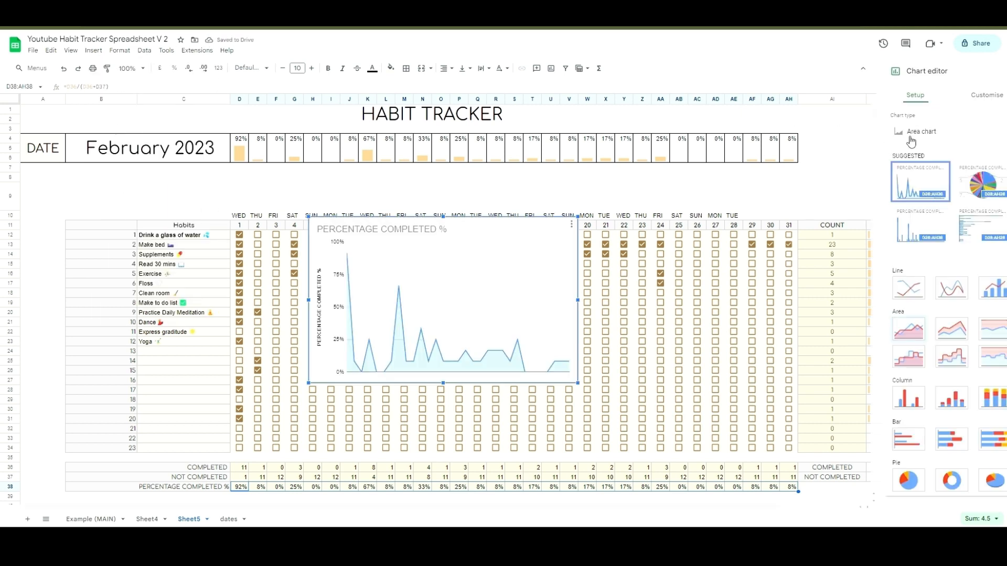
pyautogui.click(952, 297)
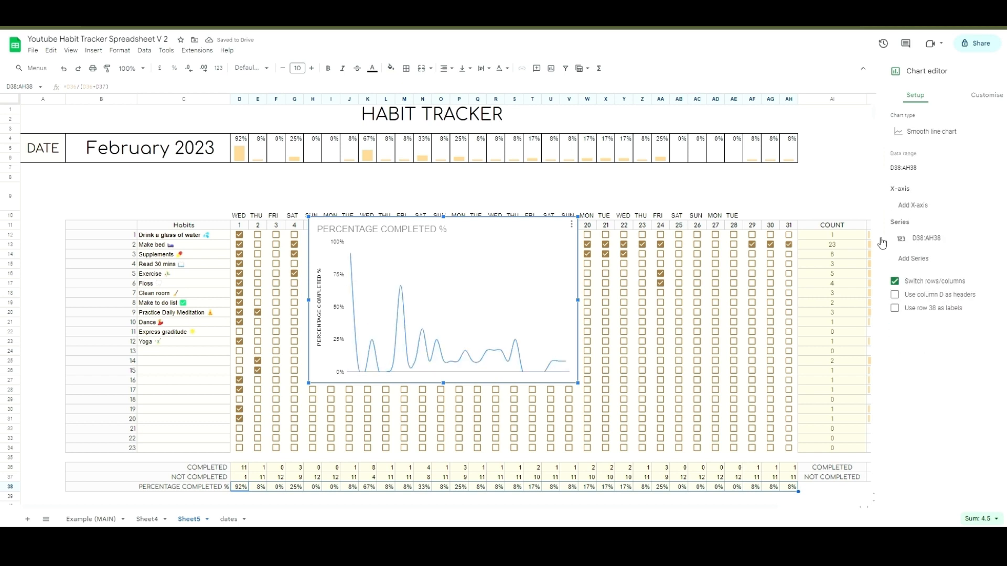
# Step: Centre the title of the PERCENTAGE COMPLETED % chart
pyautogui.click(985, 96)
pyautogui.click(942, 124)
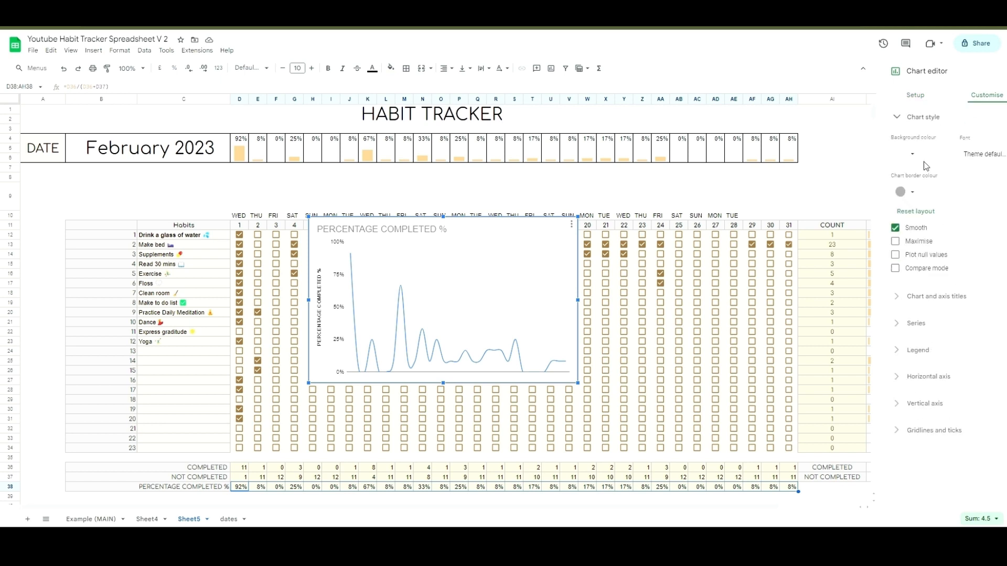
pyautogui.click(895, 120)
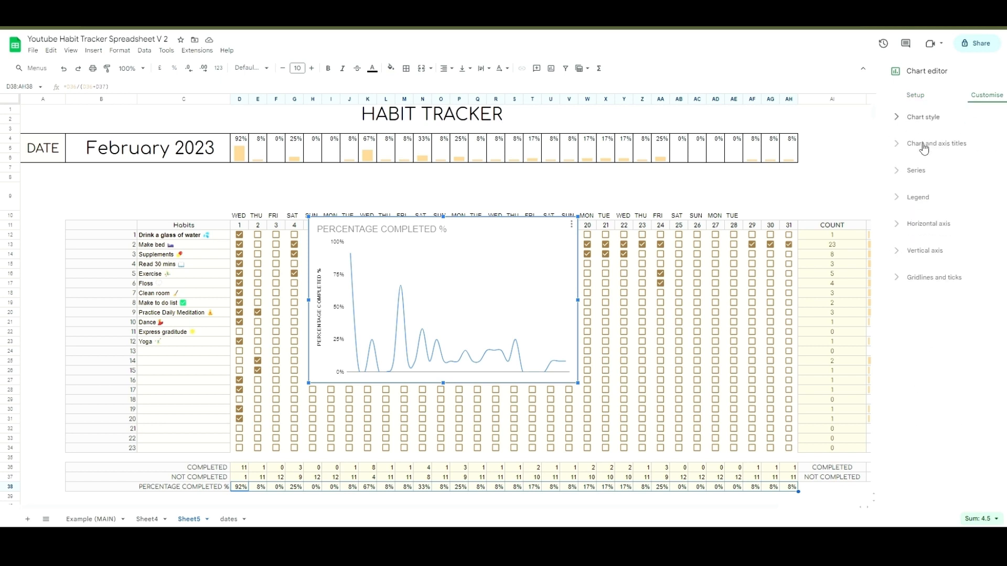
pyautogui.click(924, 145)
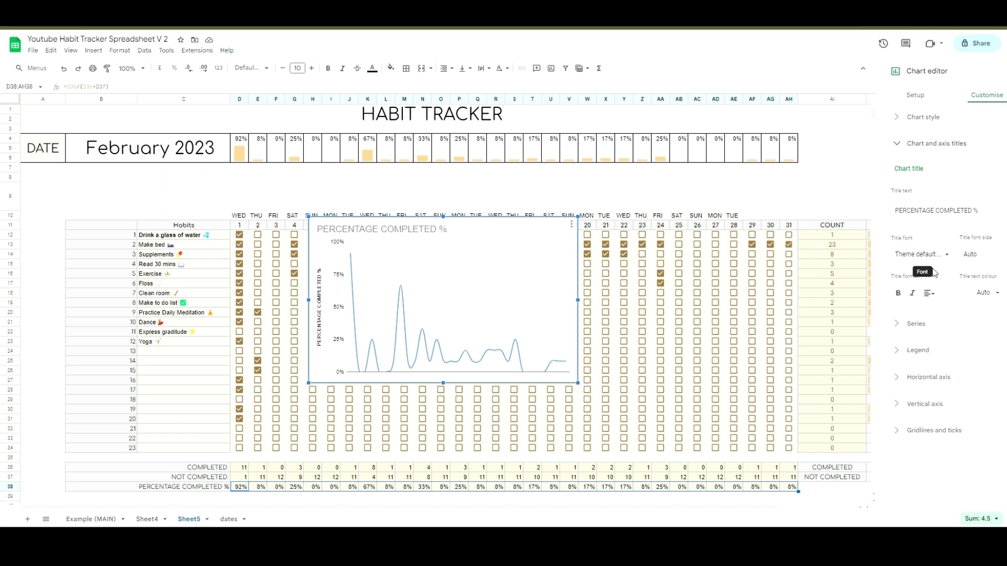
pyautogui.click(929, 293)
pyautogui.click(942, 310)
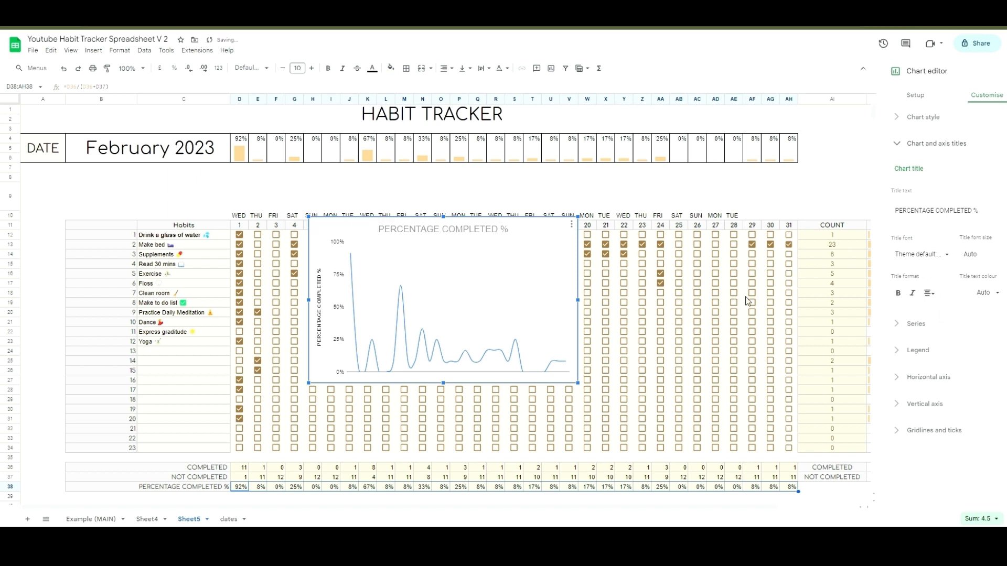
# Step: Try several line colours for the chart's series and settle on a light orange
pyautogui.click(897, 145)
pyautogui.click(911, 205)
pyautogui.click(912, 204)
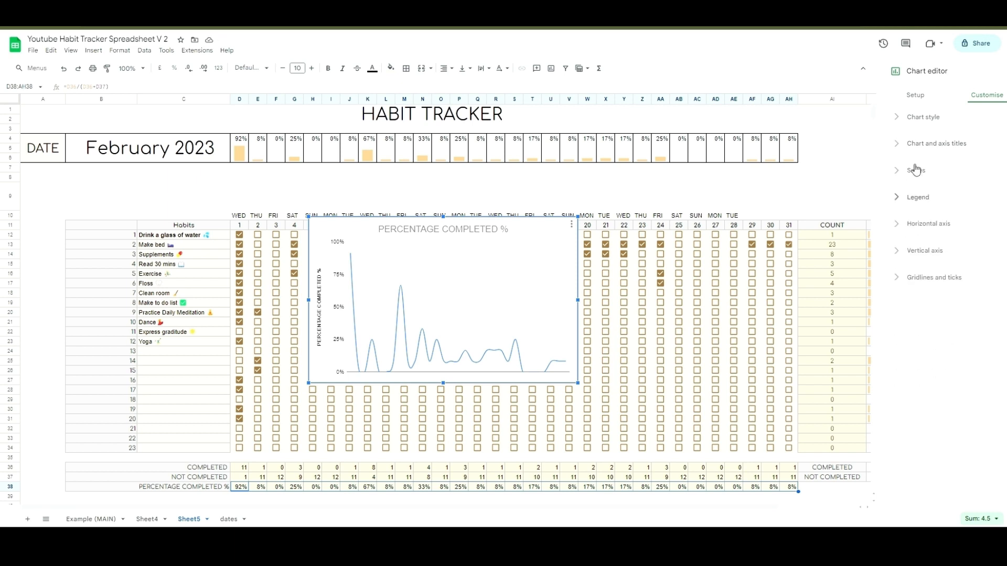
pyautogui.click(915, 171)
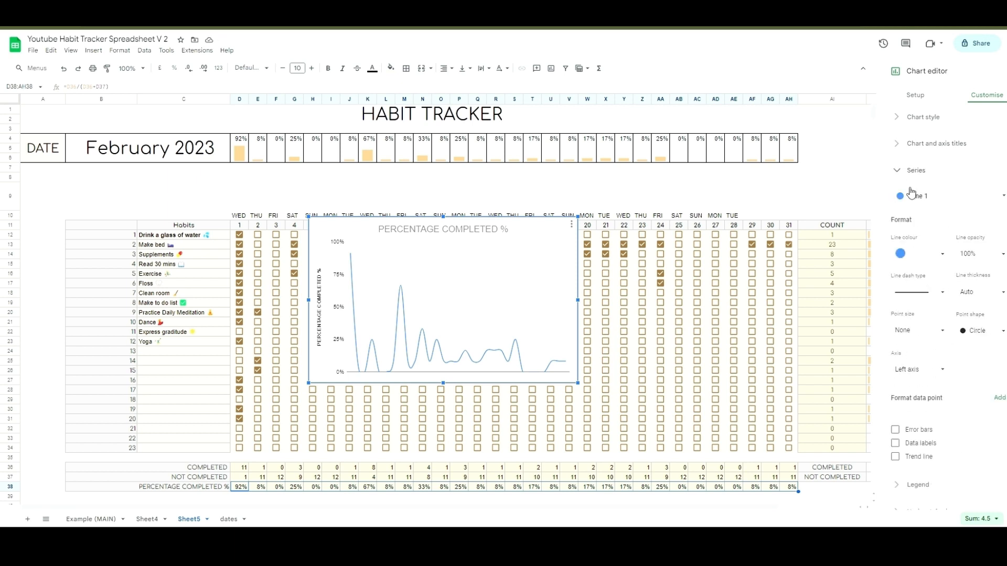
pyautogui.click(926, 260)
pyautogui.click(920, 299)
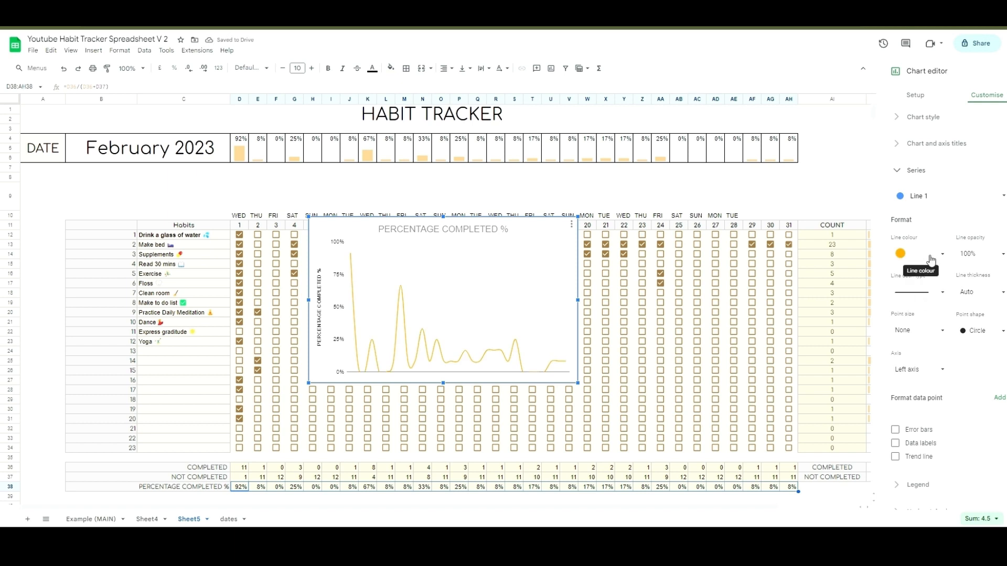
pyautogui.click(936, 259)
pyautogui.click(920, 307)
pyautogui.click(934, 262)
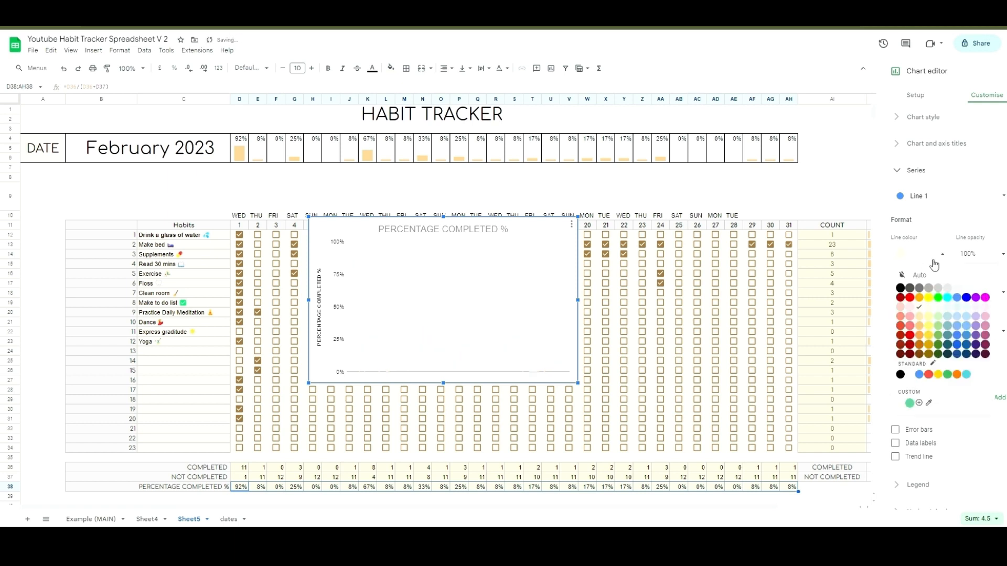
pyautogui.click(929, 317)
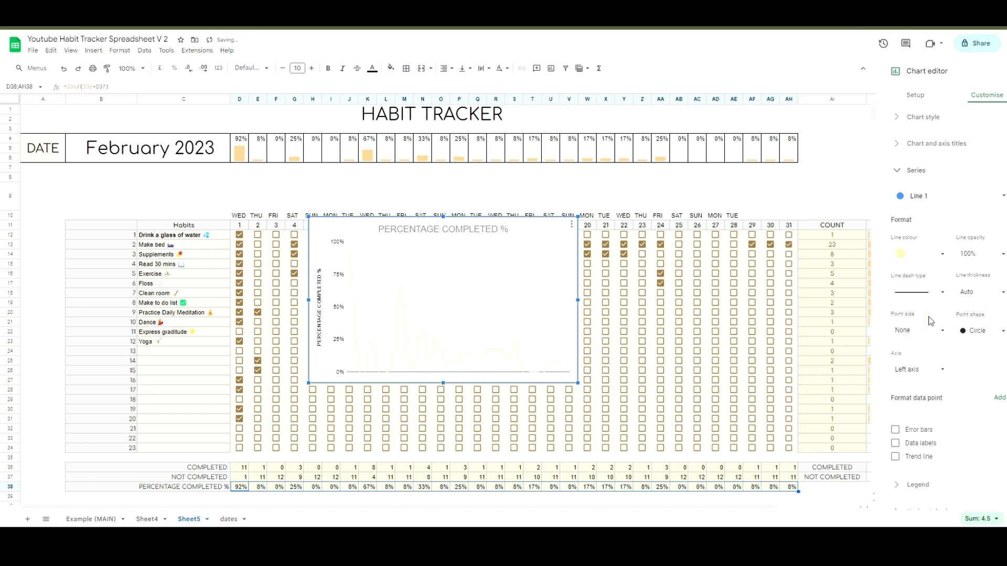
pyautogui.click(934, 263)
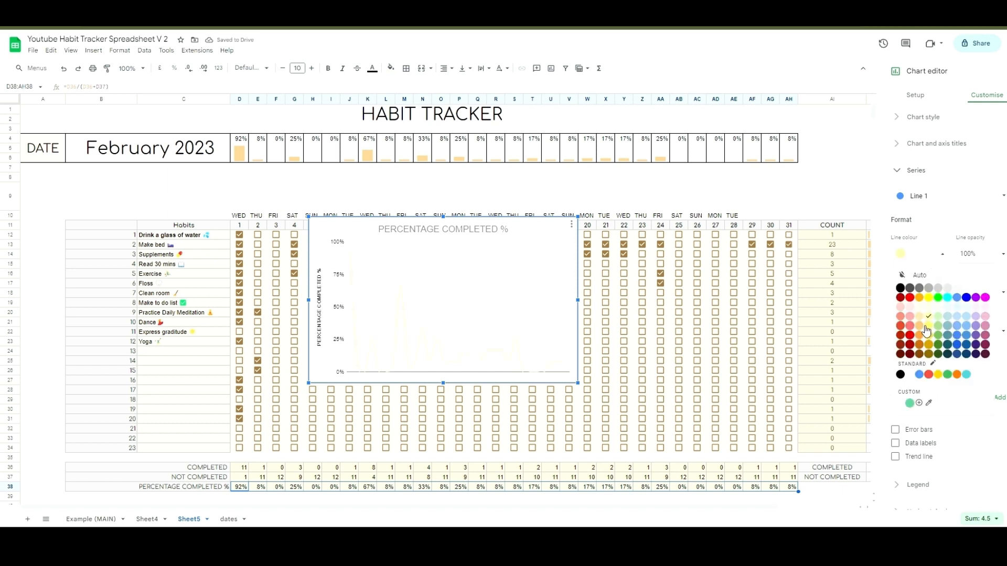
pyautogui.click(925, 326)
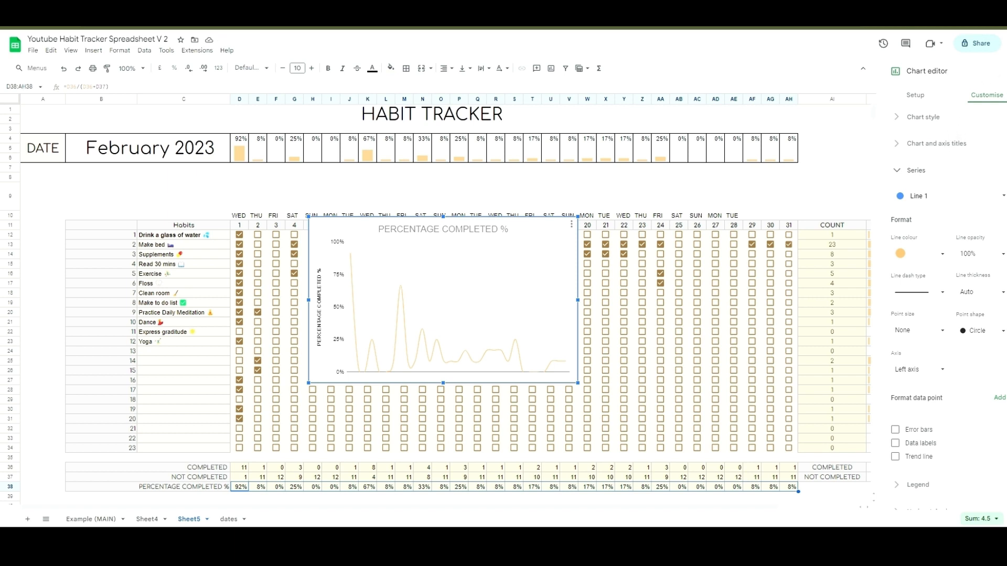
# Step: Change the PERCENTAGE COMPLETED % chart's type from smooth line to stacked area
pyautogui.click(1004, 71)
pyautogui.doubleClick(536, 284)
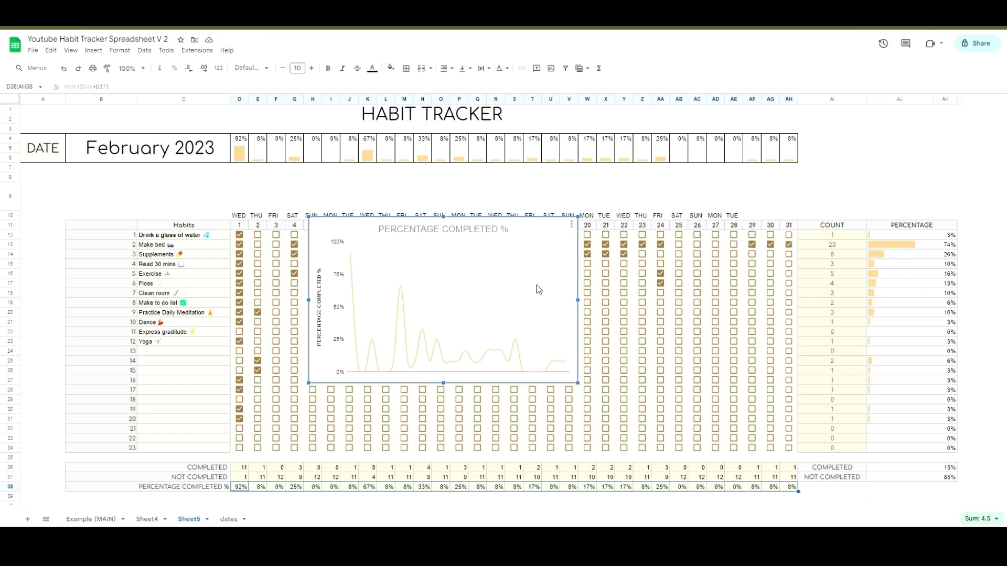
pyautogui.click(914, 95)
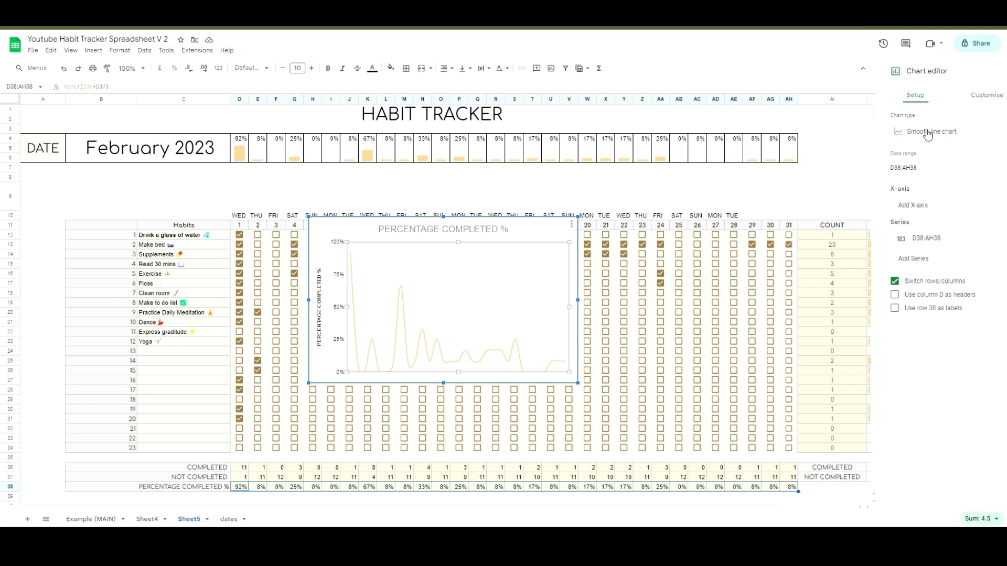
pyautogui.click(928, 131)
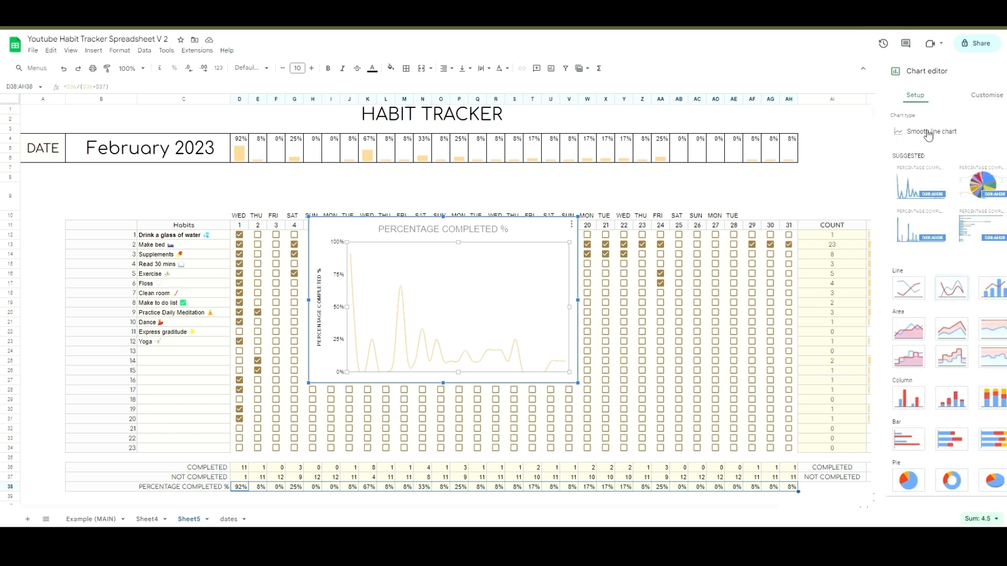
pyautogui.click(952, 330)
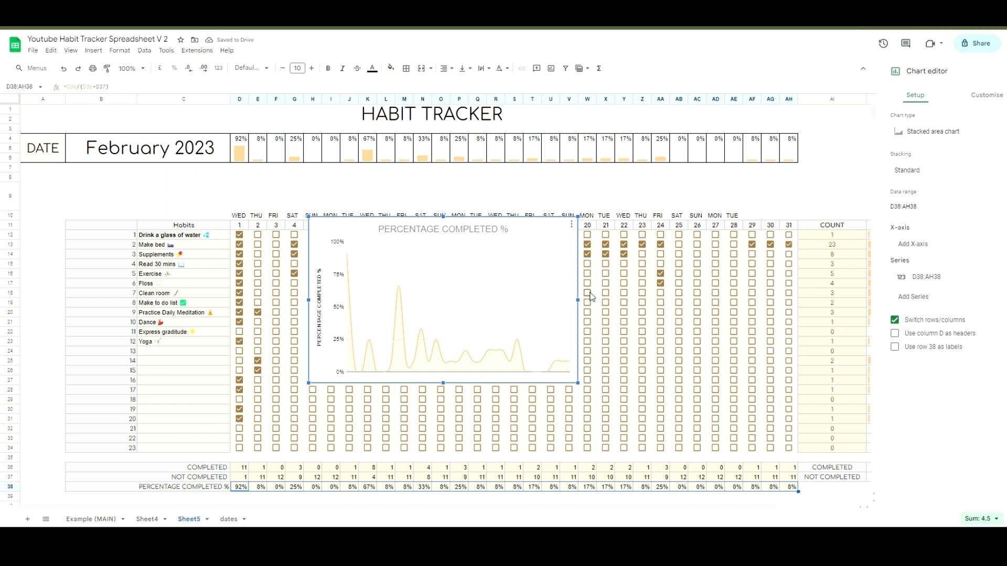
# Step: Stretch the chart to span from column C to about column AD and reduce it to a shallow strip
pyautogui.moveTo(584, 302); pyautogui.dragTo(736, 302)
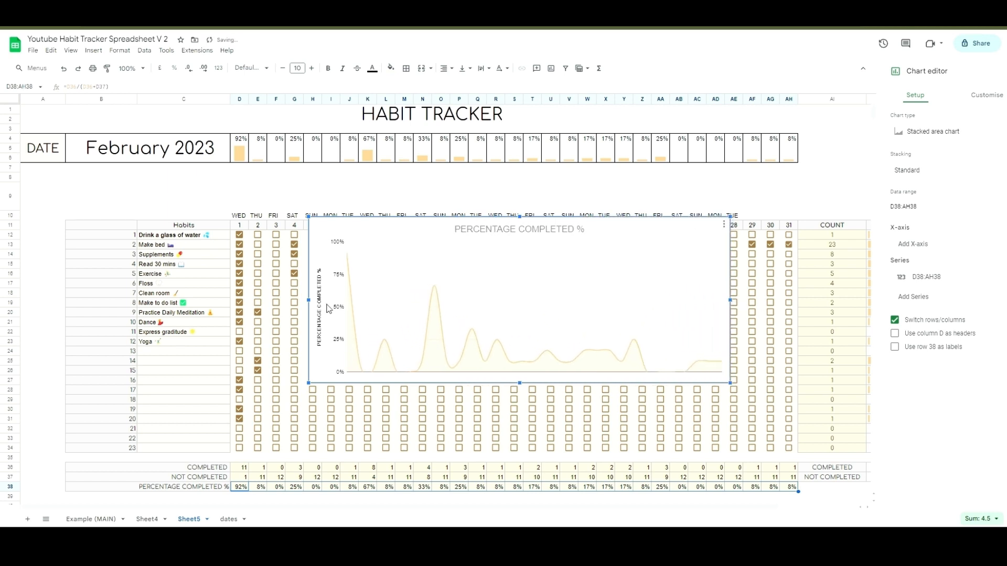
pyautogui.moveTo(310, 302); pyautogui.dragTo(163, 307)
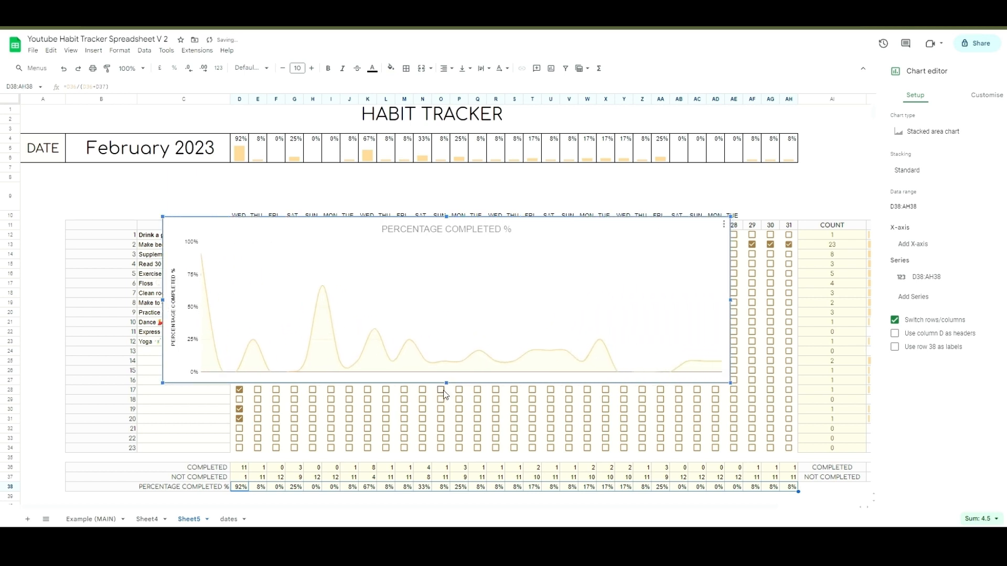
pyautogui.moveTo(447, 385); pyautogui.dragTo(481, 297)
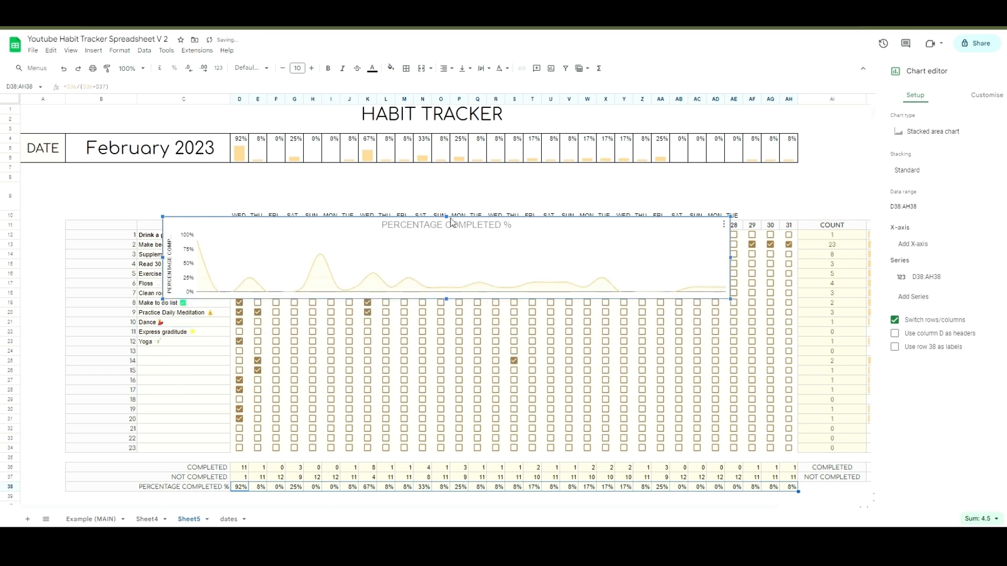
pyautogui.moveTo(448, 224); pyautogui.dragTo(447, 216)
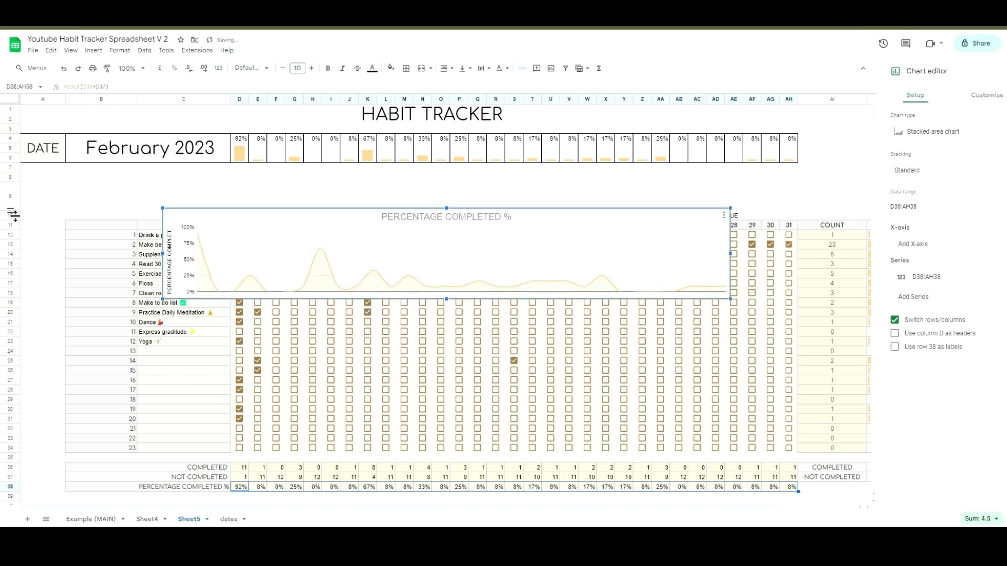
# Step: Make row 9 taller and move the chart directly beneath the daily sparkline row
pyautogui.moveTo(13, 215); pyautogui.dragTo(11, 229)
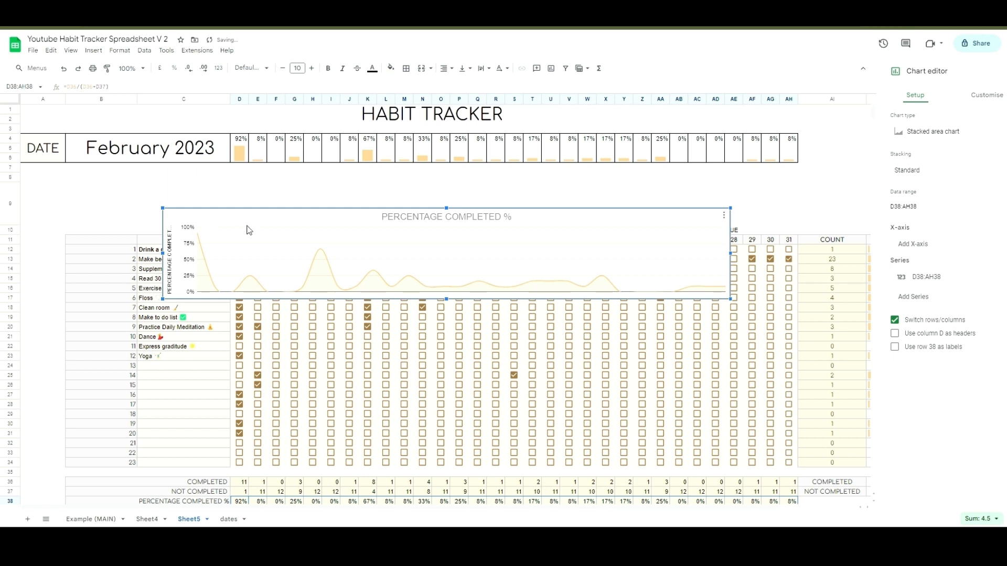
pyautogui.moveTo(359, 244); pyautogui.dragTo(402, 199)
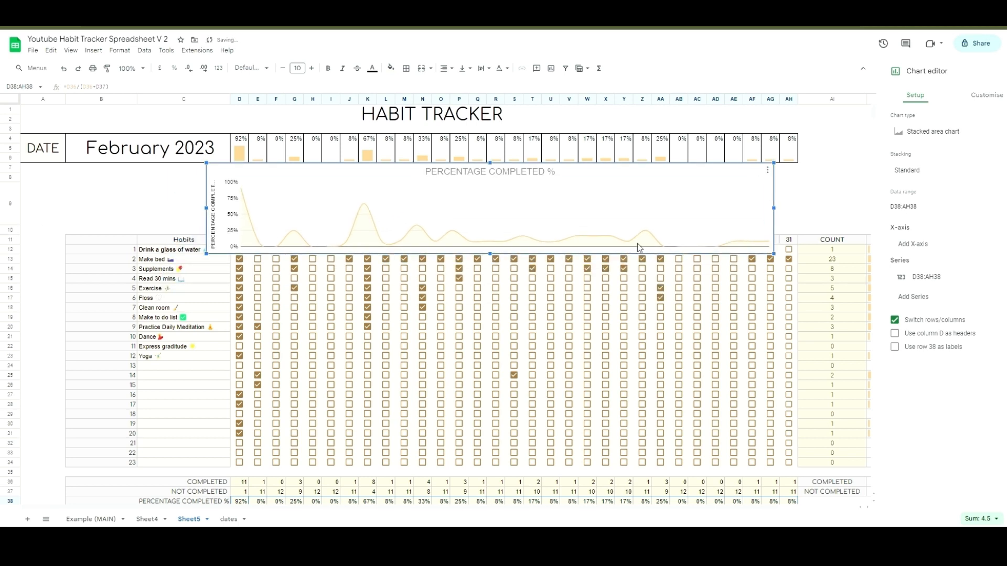
# Step: Fit the PERCENTAGE COMPLETED % chart between the sparkline and weekday rows, ending at column AH, and make row 9 slightly taller
pyautogui.moveTo(774, 207); pyautogui.dragTo(806, 208)
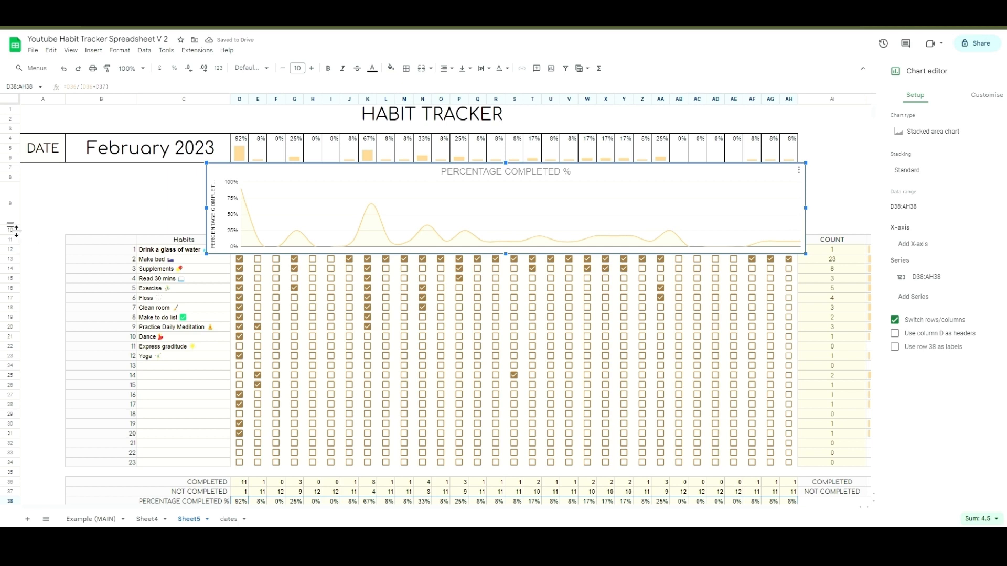
pyautogui.moveTo(12, 230); pyautogui.dragTo(15, 237)
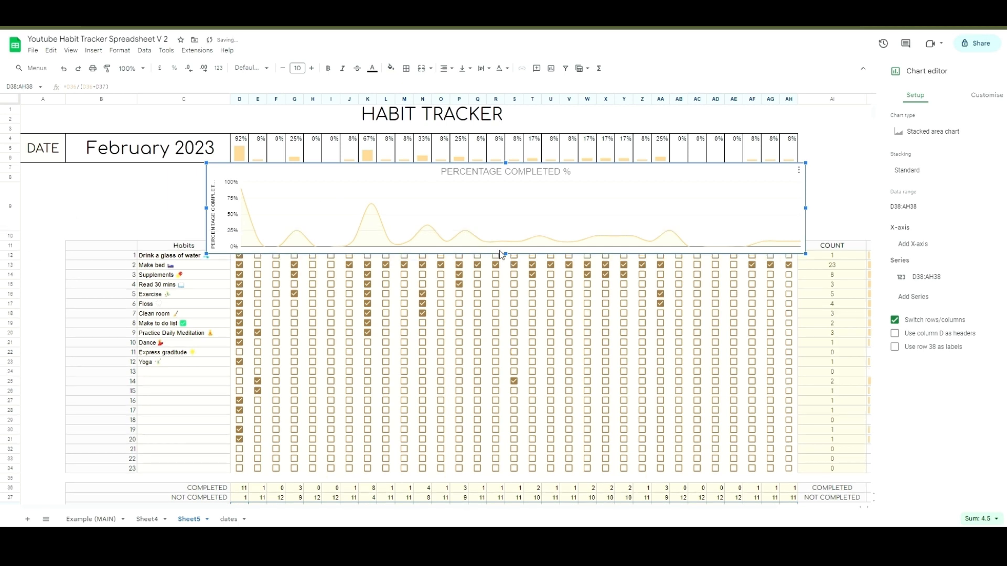
pyautogui.moveTo(505, 254); pyautogui.dragTo(521, 231)
pyautogui.moveTo(507, 167); pyautogui.dragTo(508, 168)
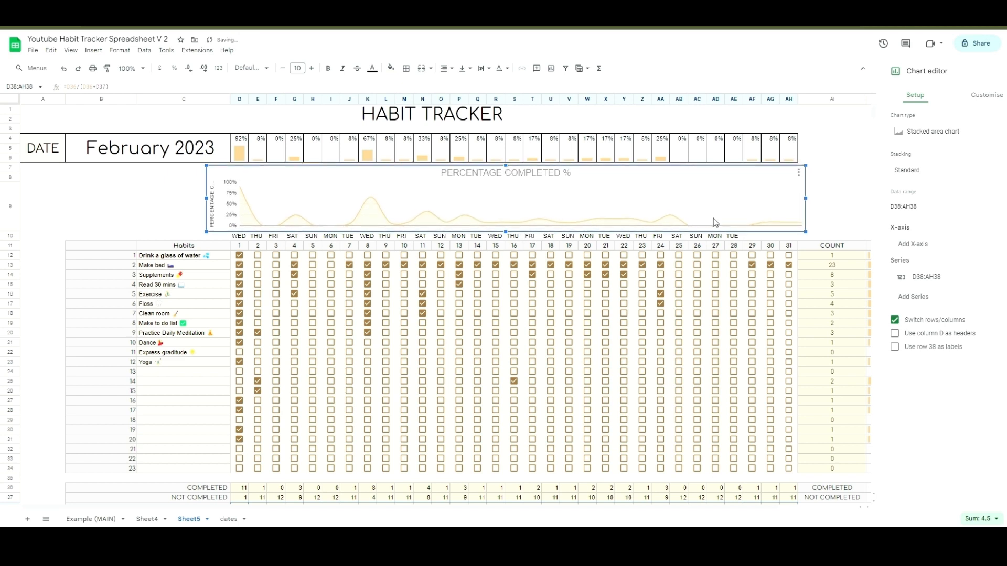
pyautogui.moveTo(813, 203); pyautogui.dragTo(801, 201)
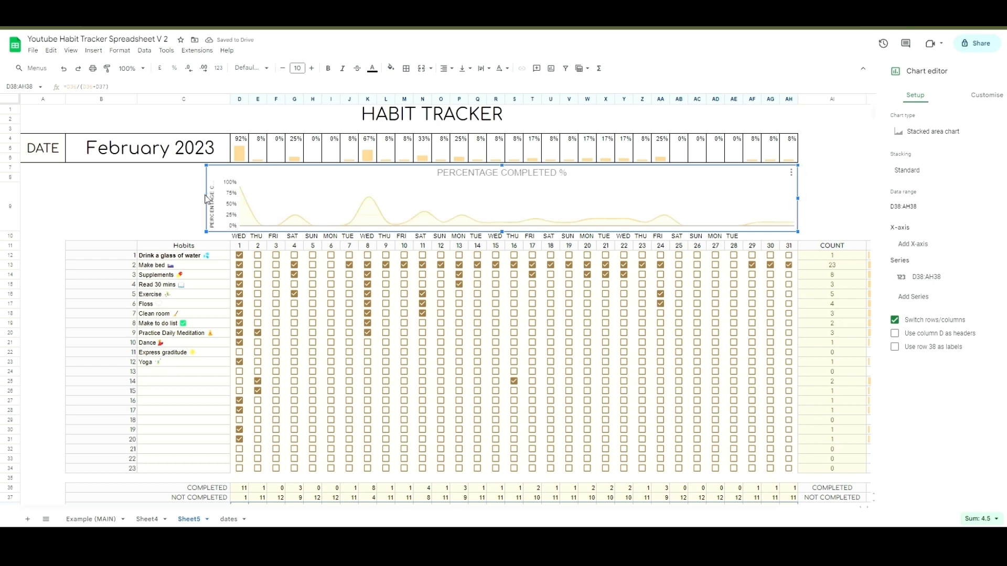
# Step: Compare the percentage chart with the one in Sheet4 and remove the Sheet5 chart's vertical axis title
pyautogui.click(146, 519)
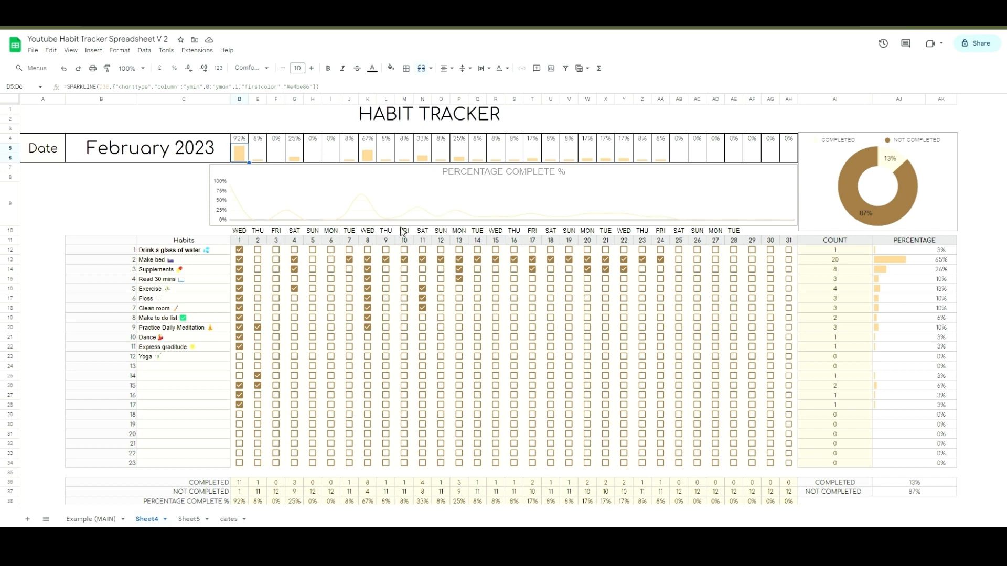
pyautogui.click(191, 519)
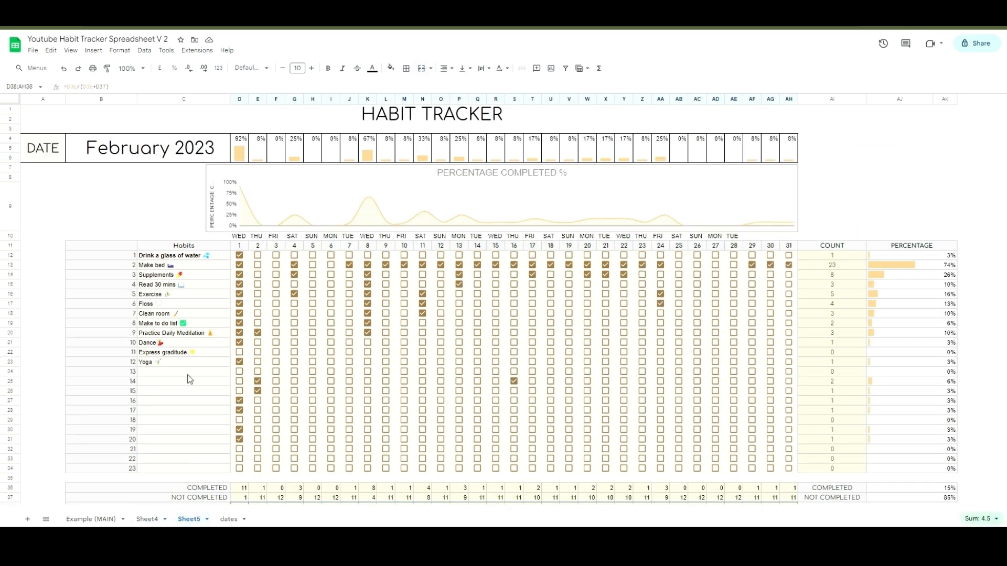
pyautogui.click(213, 220)
pyautogui.click(213, 220)
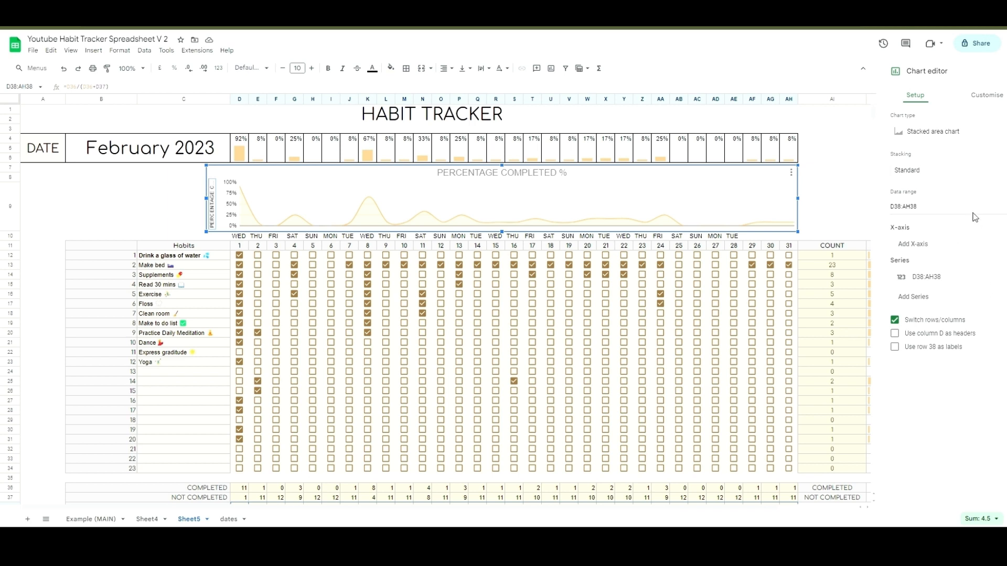
pyautogui.click(990, 99)
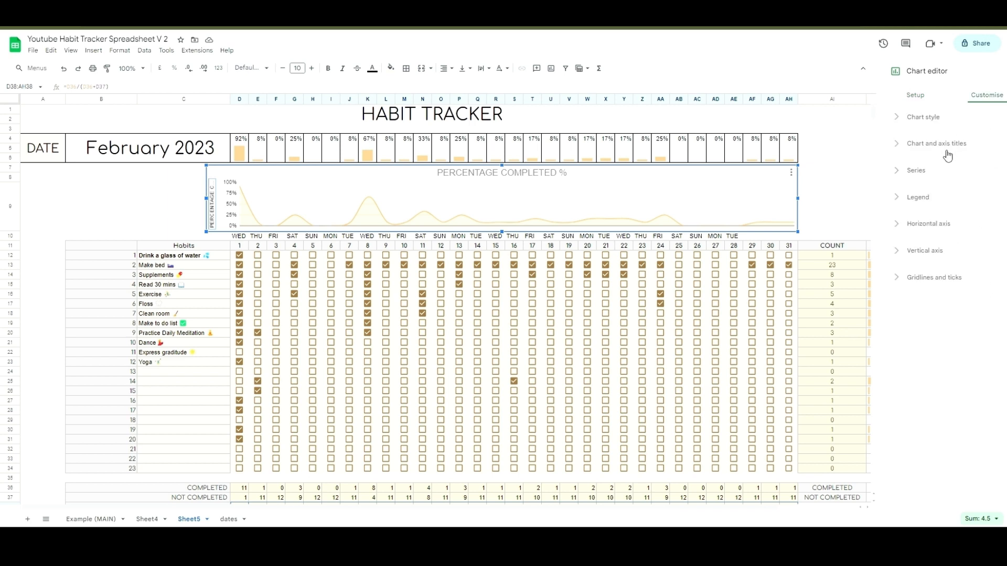
pyautogui.click(963, 143)
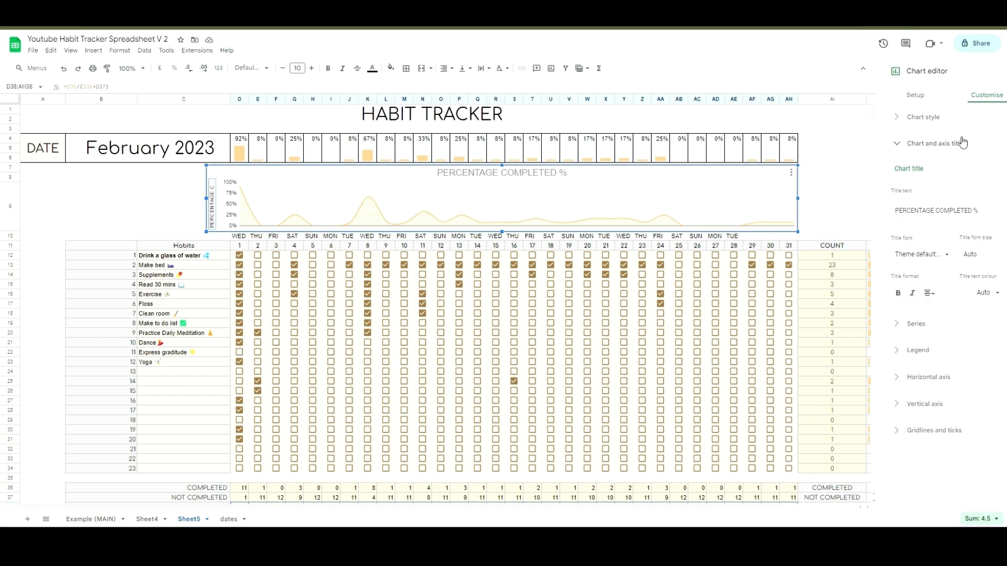
pyautogui.click(215, 214)
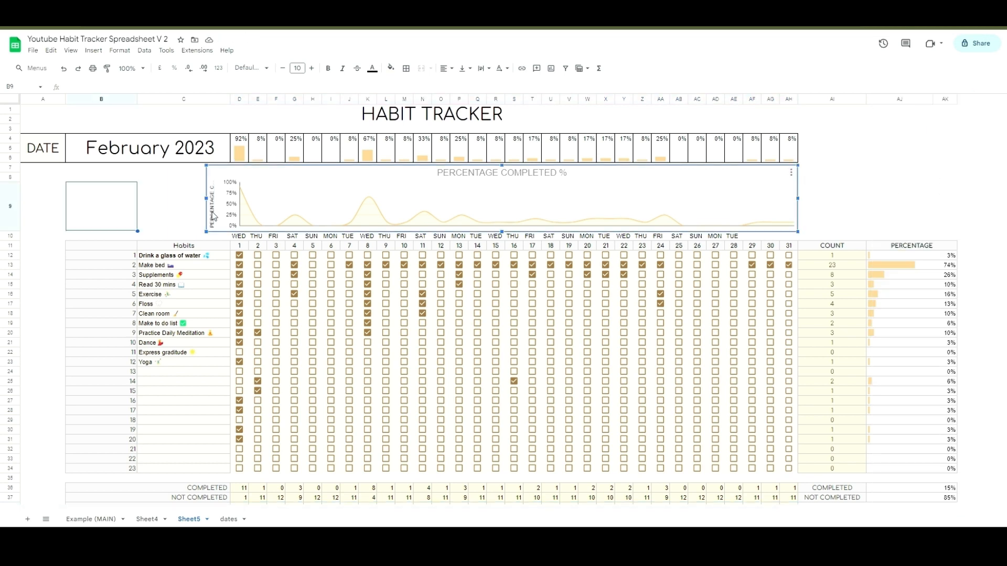
pyautogui.doubleClick(214, 217)
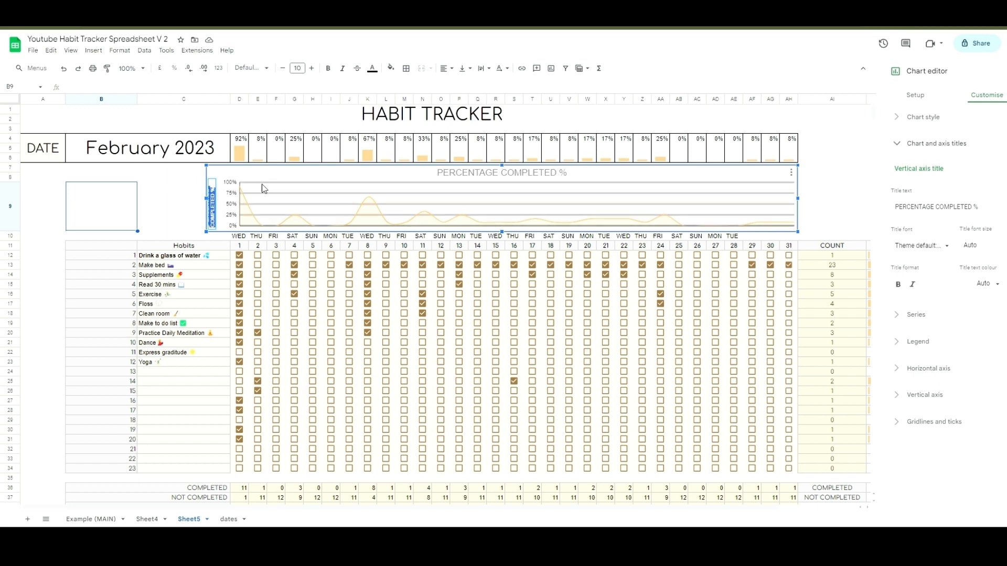
pyautogui.moveTo(984, 212); pyautogui.dragTo(860, 210)
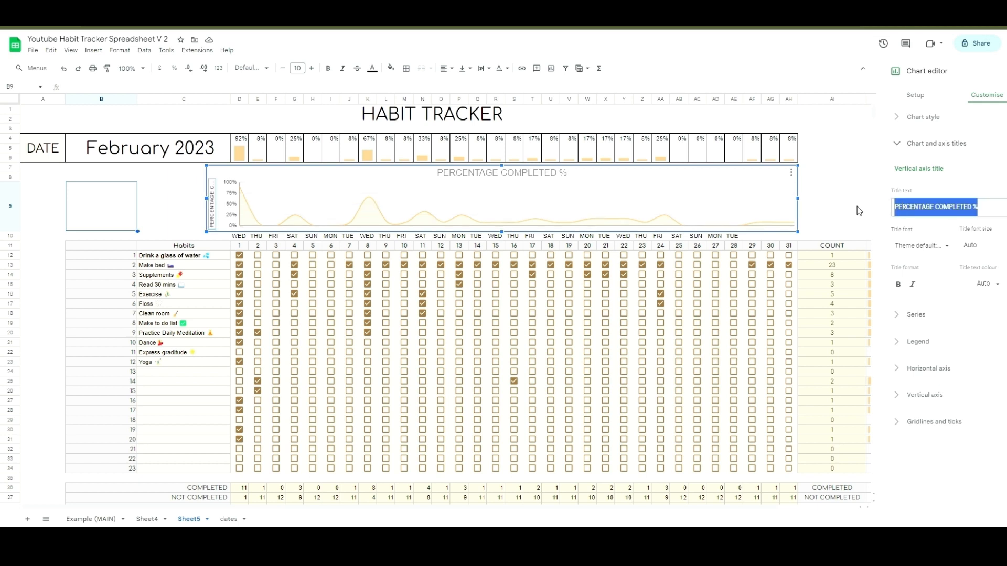
pyautogui.press('BackSpace')
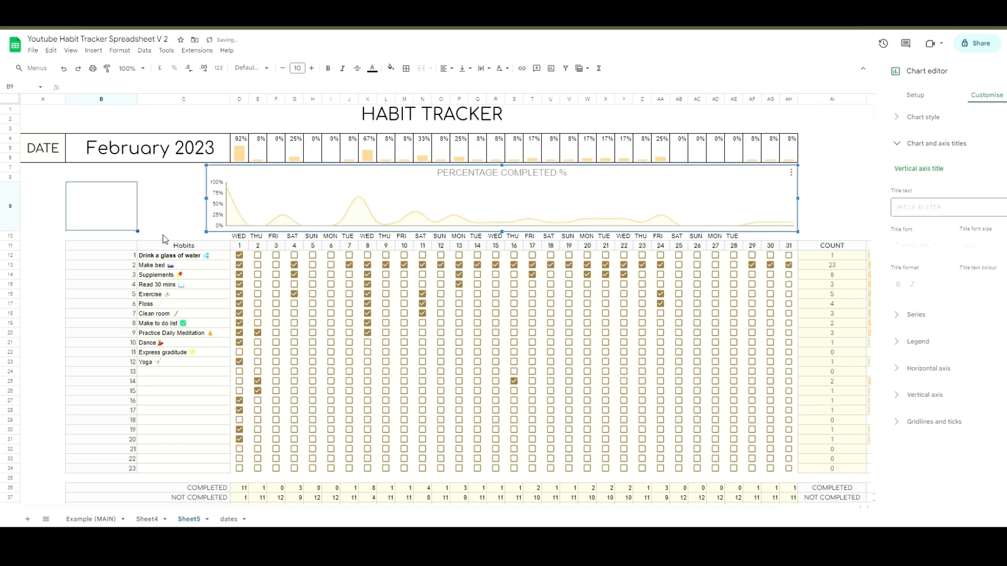
pyautogui.click(153, 224)
pyautogui.click(826, 204)
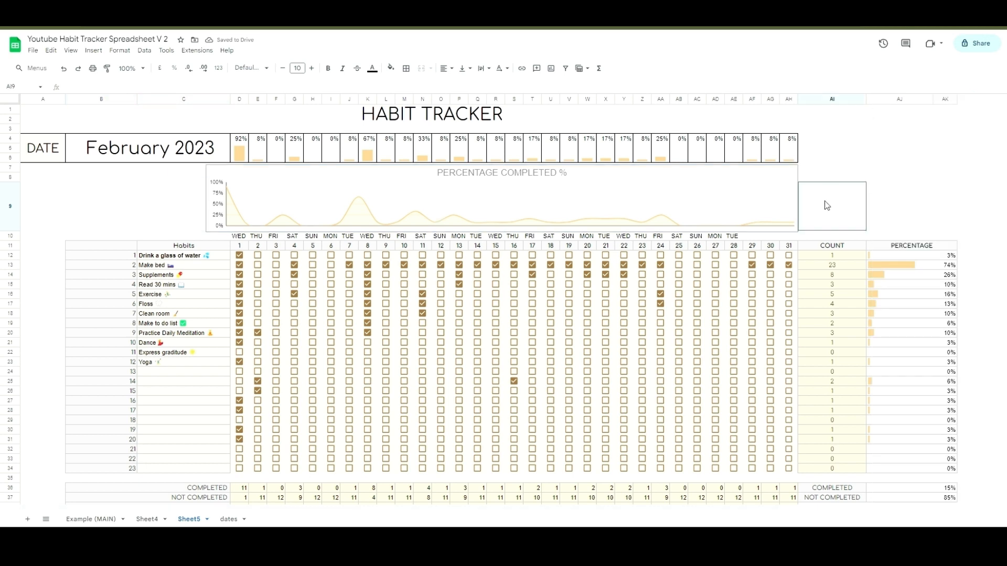
pyautogui.moveTo(838, 136); pyautogui.dragTo(941, 214)
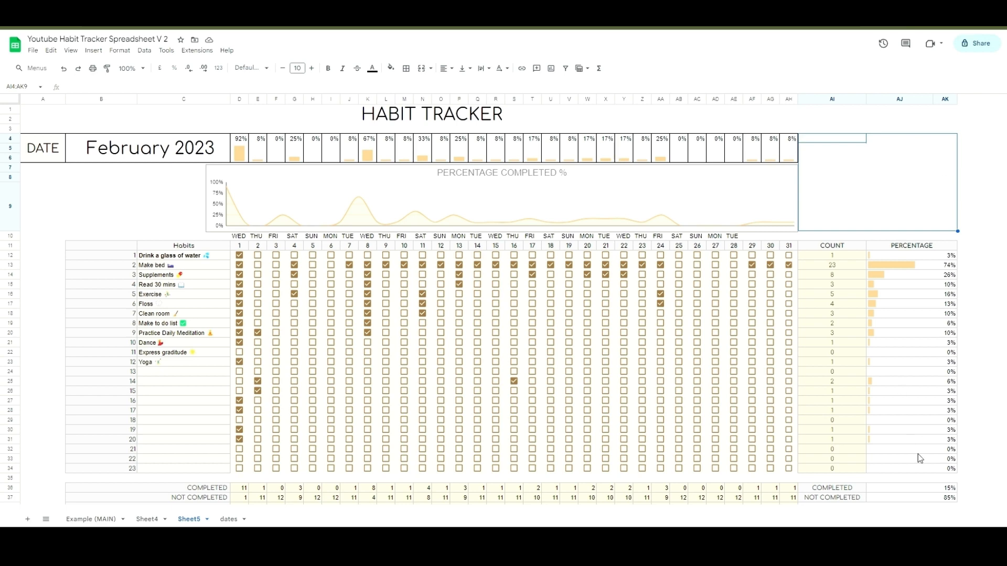
pyautogui.moveTo(944, 491); pyautogui.dragTo(944, 498)
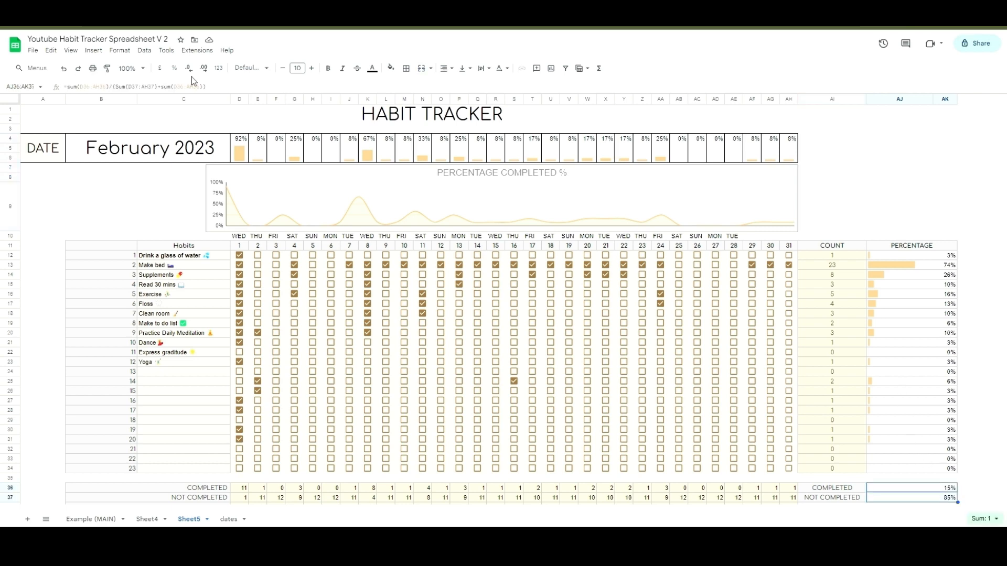
pyautogui.scroll(-2, 878, 312)
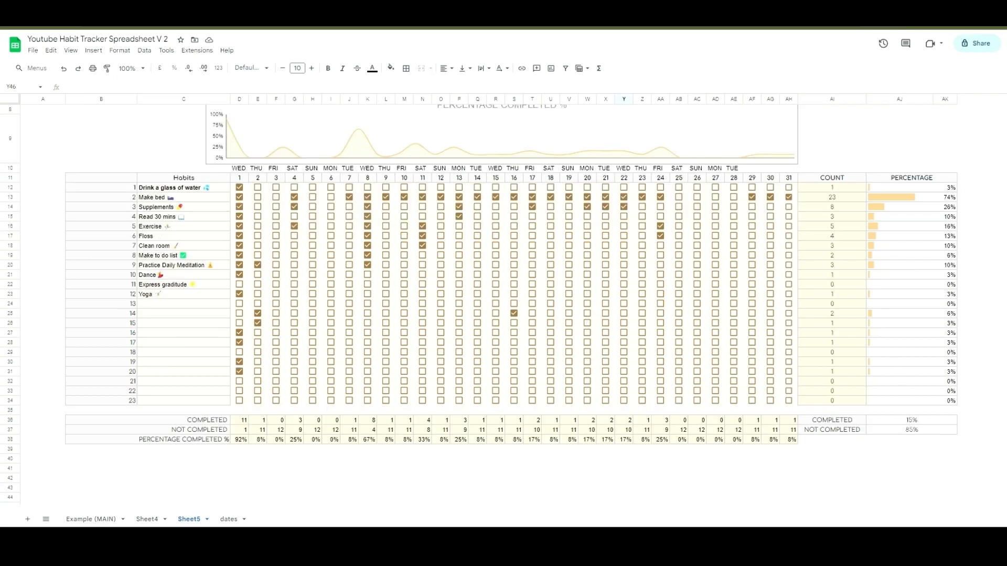
pyautogui.scroll(2, 503, 304)
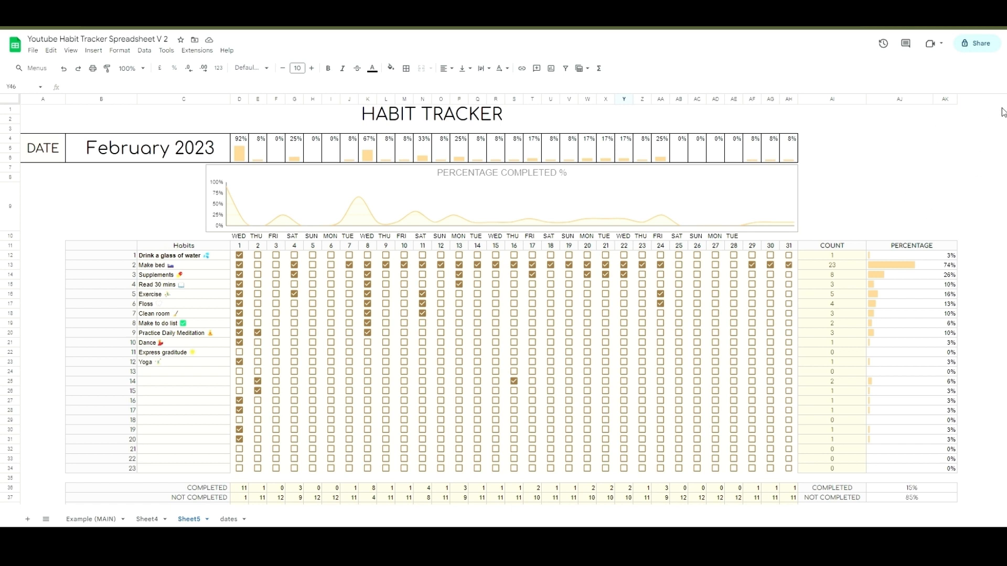
pyautogui.scroll(-1, 503, 305)
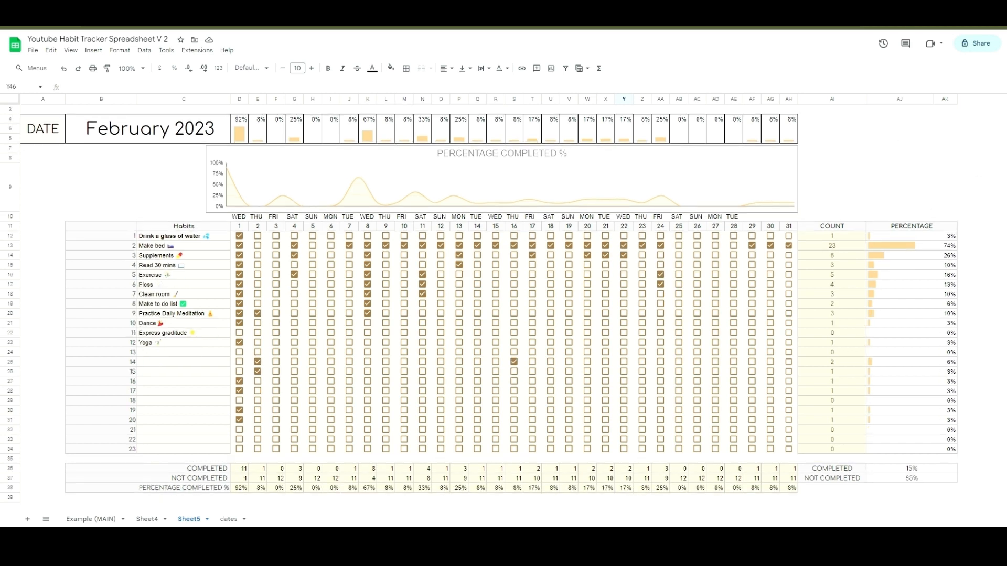
pyautogui.scroll(-2, 902, 417)
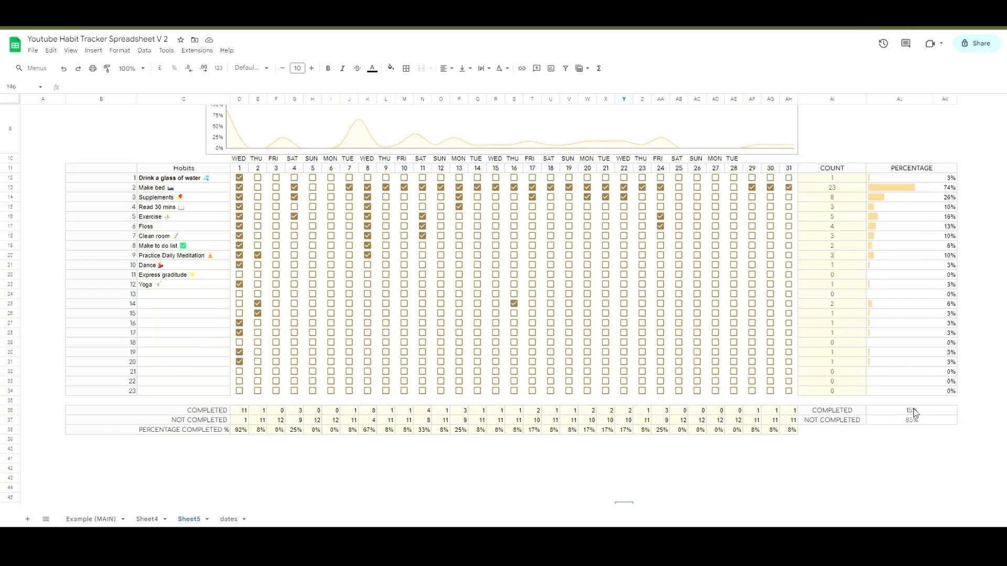
# Step: Insert a doughnut chart from the overall COMPLETED and NOT COMPLETED labels and percentages in AI36:AK37
pyautogui.moveTo(913, 412); pyautogui.dragTo(910, 422)
pyautogui.moveTo(839, 412); pyautogui.dragTo(899, 420)
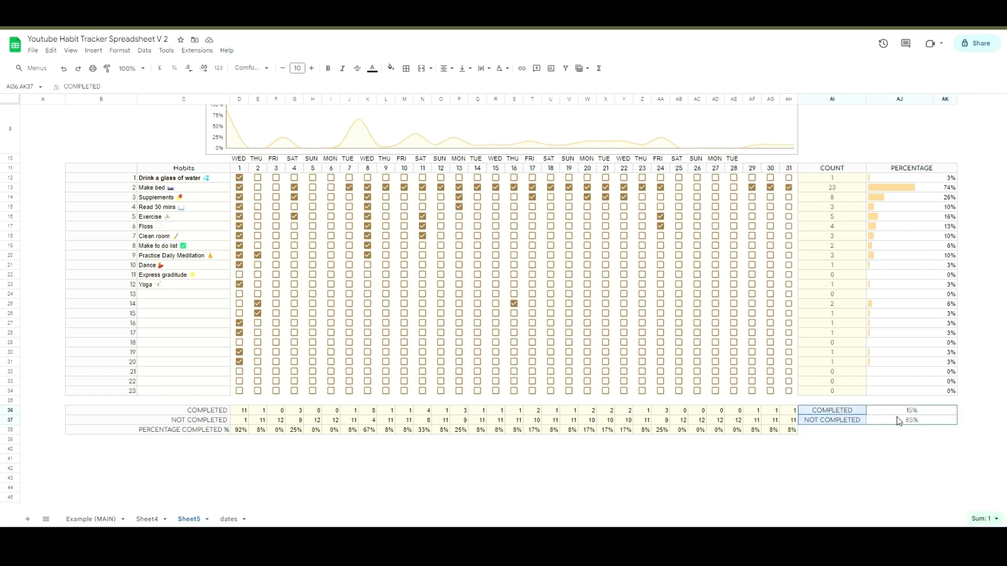
pyautogui.click(95, 52)
pyautogui.click(129, 131)
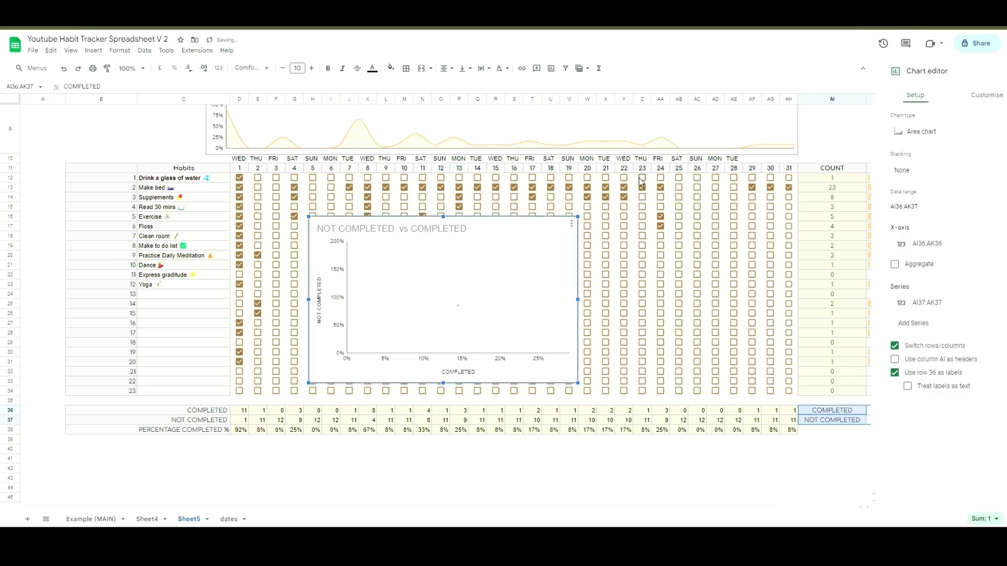
pyautogui.click(921, 133)
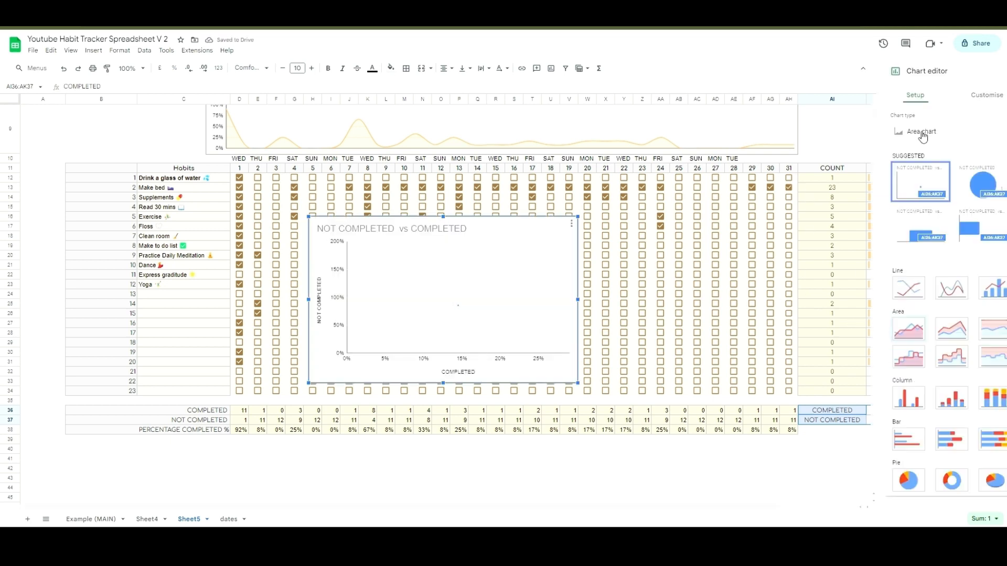
pyautogui.click(952, 482)
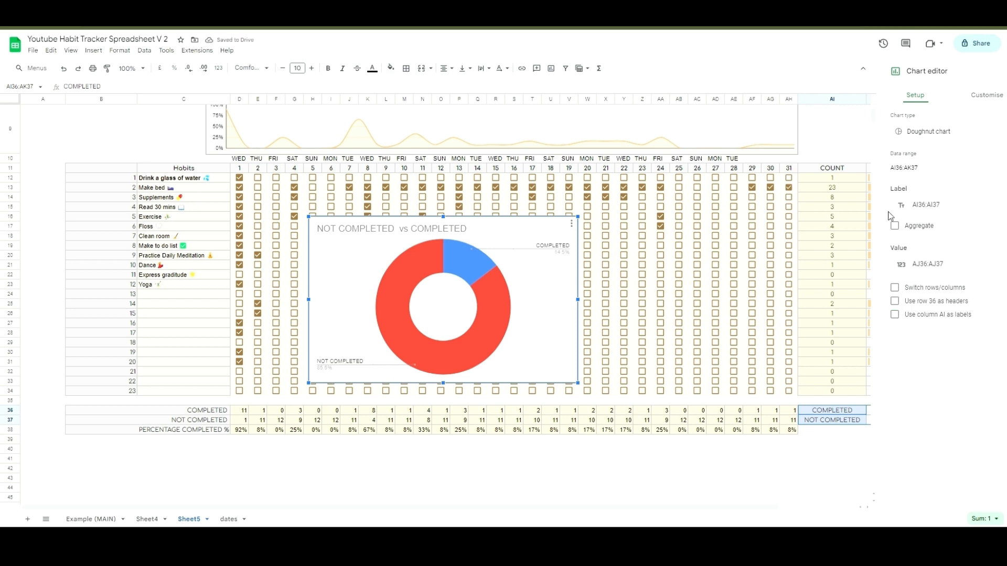
# Step: Try a dark red colour on the doughnut chart's NOT COMPLETED slice
pyautogui.click(490, 314)
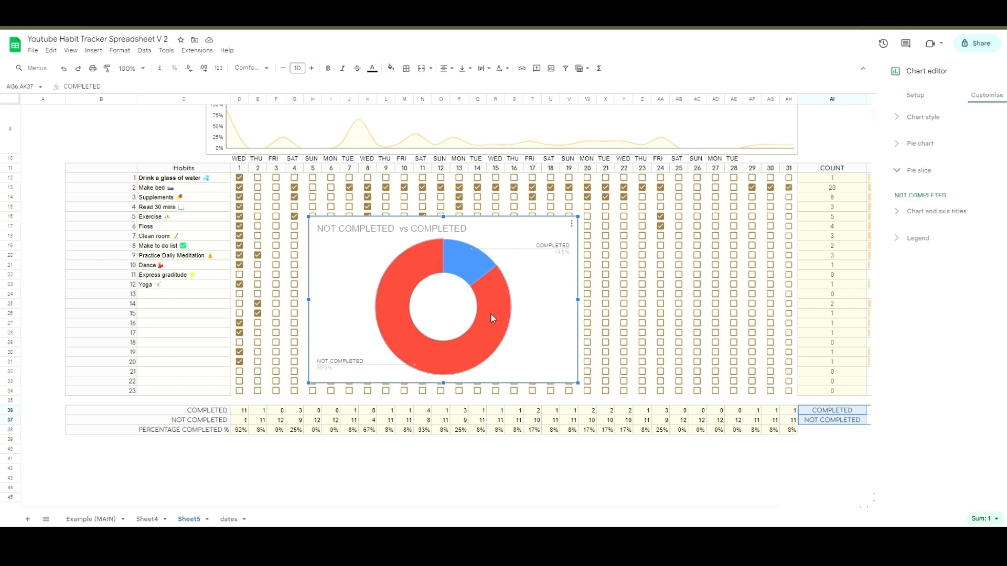
pyautogui.click(899, 236)
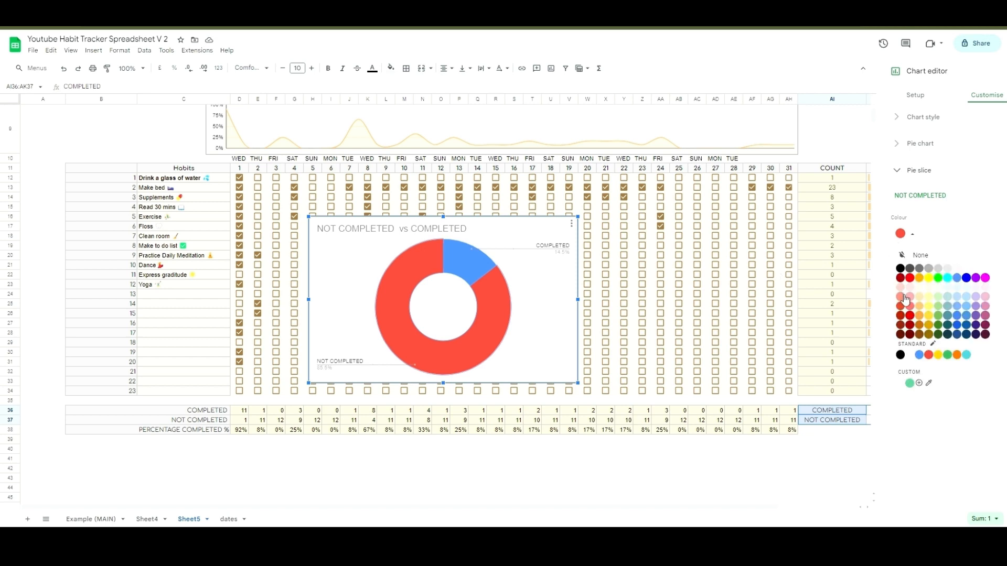
pyautogui.click(902, 315)
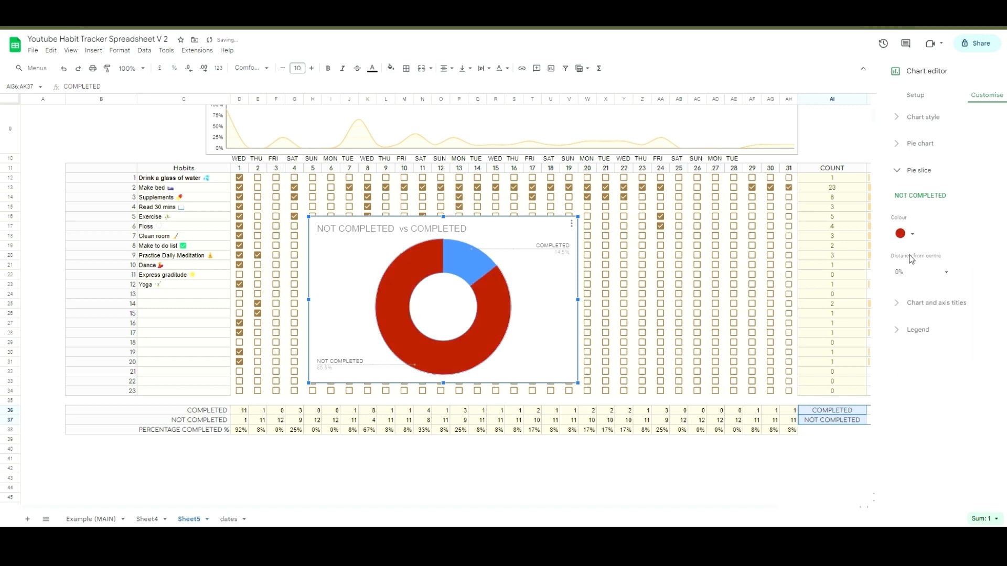
# Step: Colour the doughnut chart's COMPLETED slice light yellow
pyautogui.click(913, 234)
pyautogui.click(947, 208)
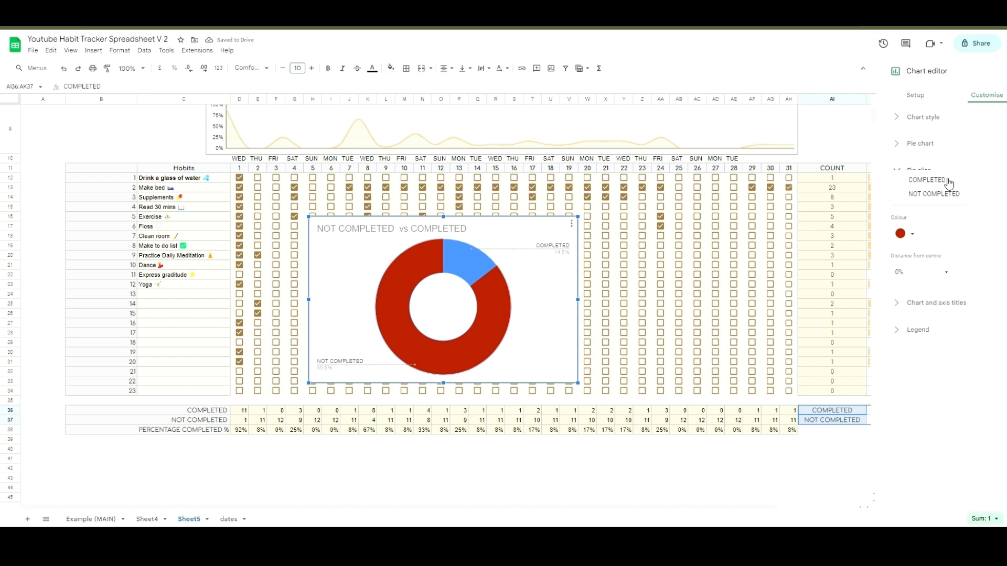
pyautogui.click(942, 180)
pyautogui.click(908, 243)
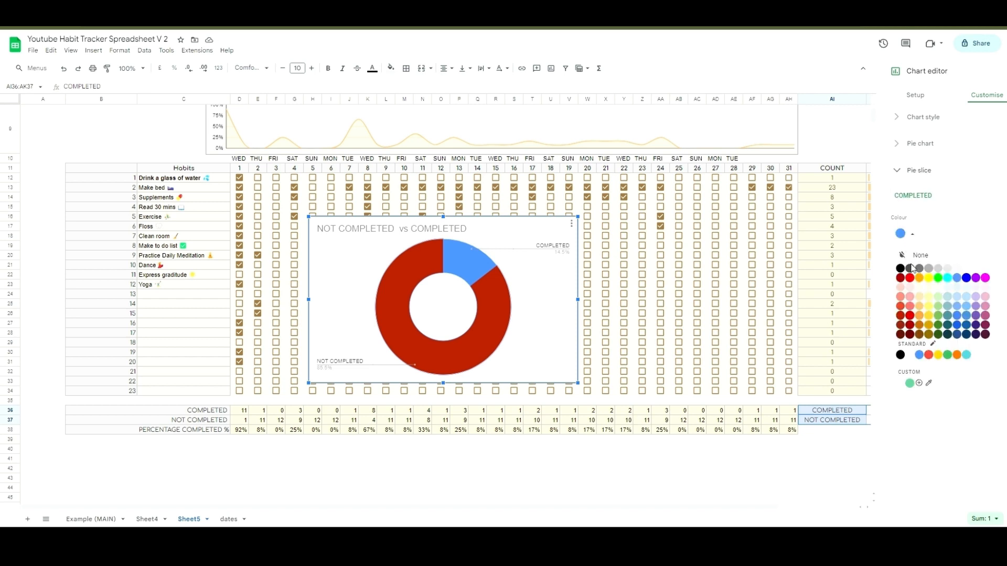
pyautogui.click(925, 297)
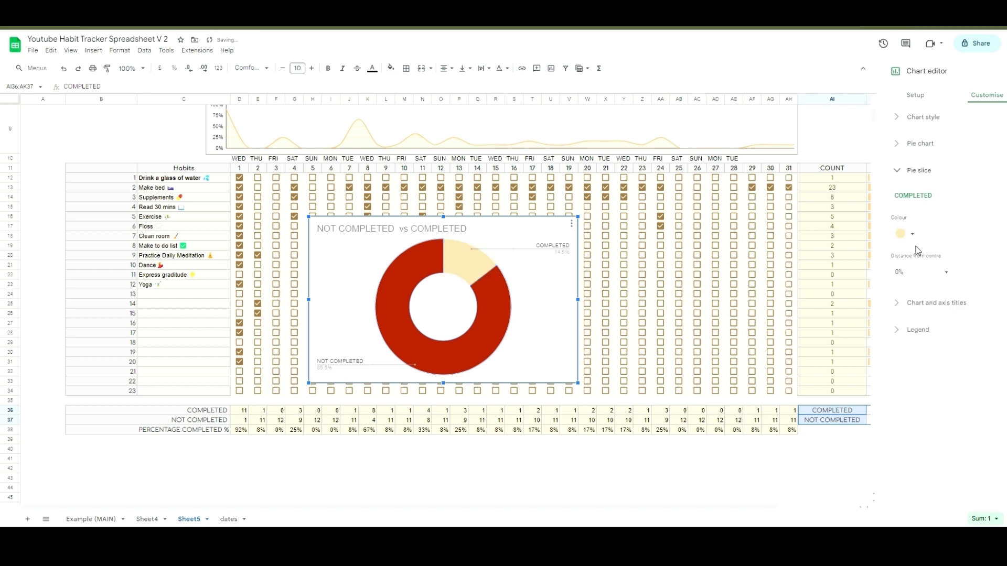
# Step: Check the doughnut colours in Sheet4 and recolour the Sheet5 chart's NOT COMPLETED slice dark orange
pyautogui.click(152, 520)
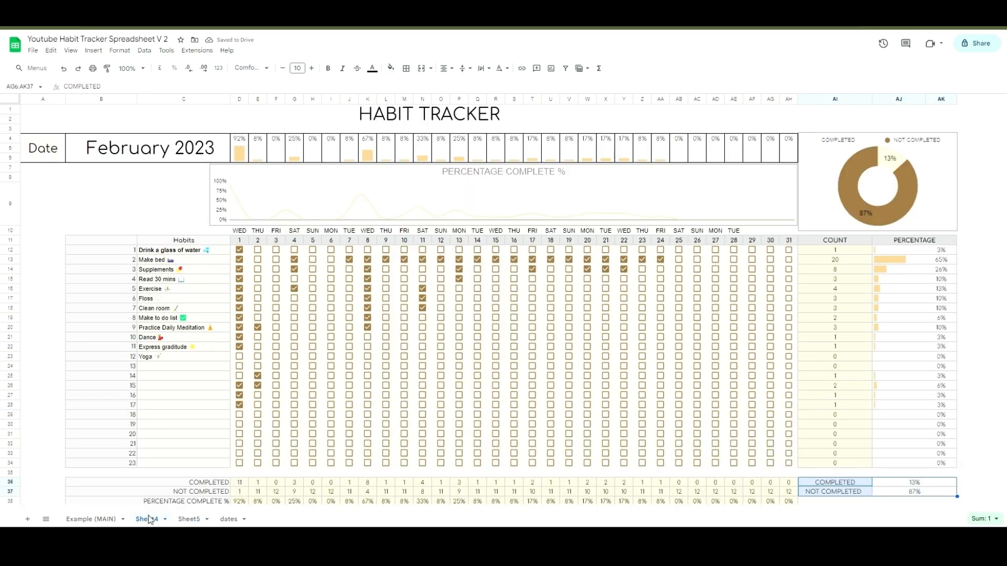
pyautogui.click(188, 519)
pyautogui.doubleClick(487, 319)
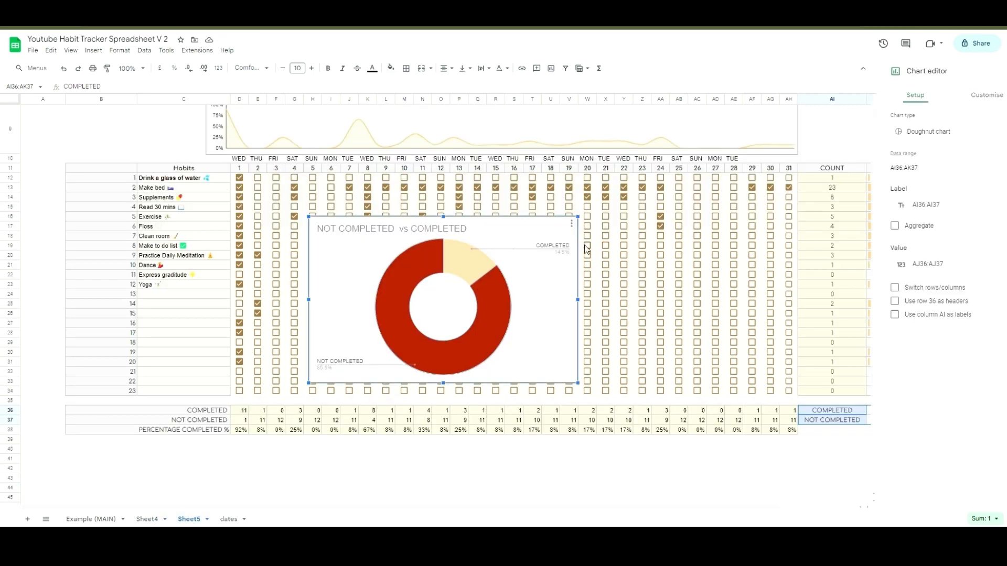
pyautogui.doubleClick(502, 316)
pyautogui.click(913, 237)
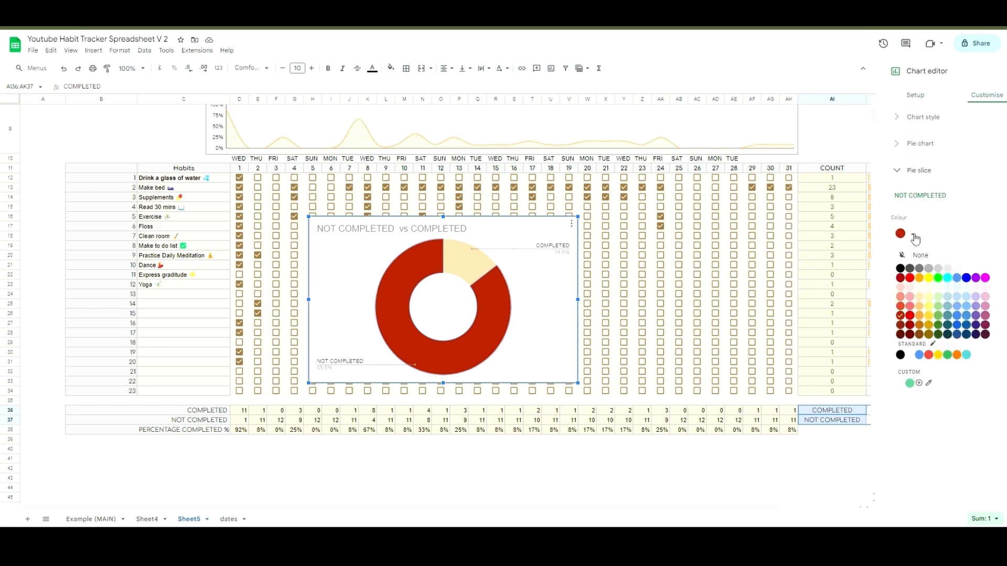
pyautogui.click(920, 325)
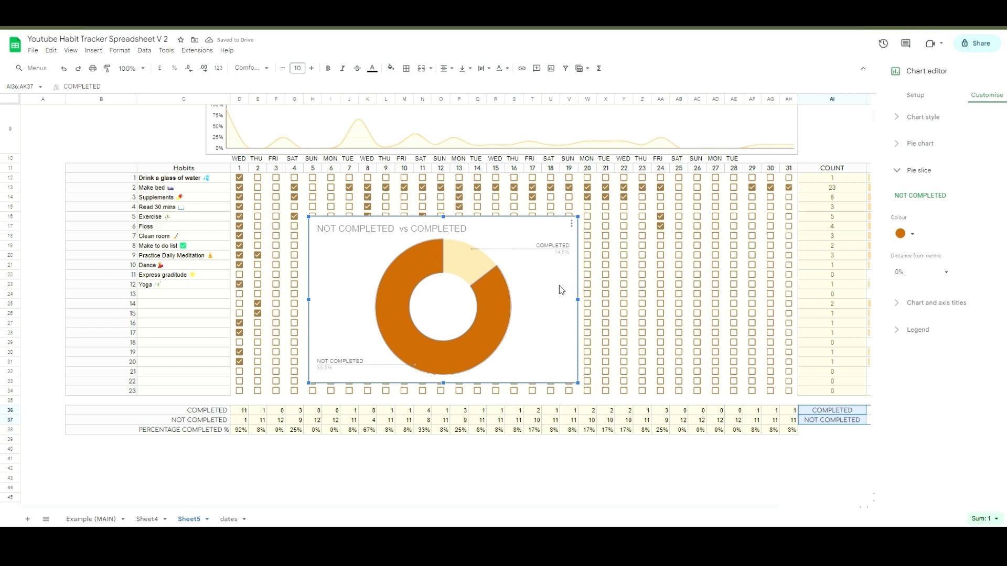
# Step: Place the doughnut chart's legend at the top of the chart
pyautogui.click(905, 177)
pyautogui.click(931, 117)
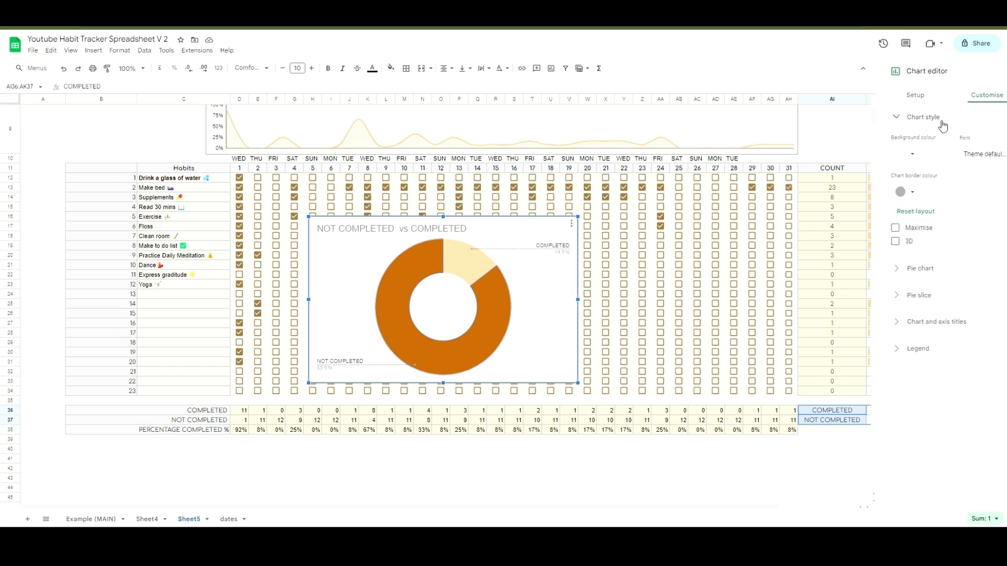
pyautogui.click(931, 117)
pyautogui.click(924, 97)
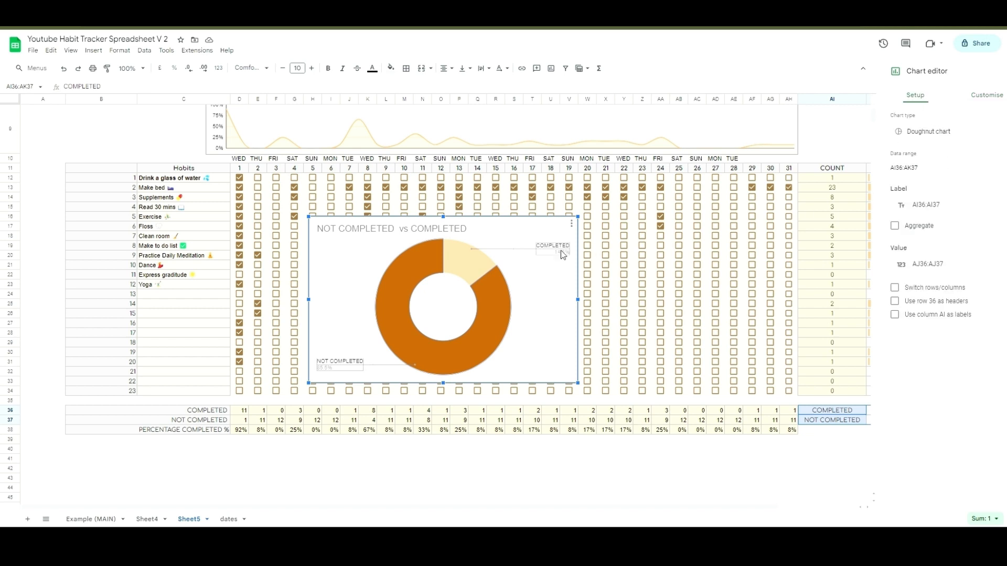
pyautogui.click(999, 105)
pyautogui.click(935, 225)
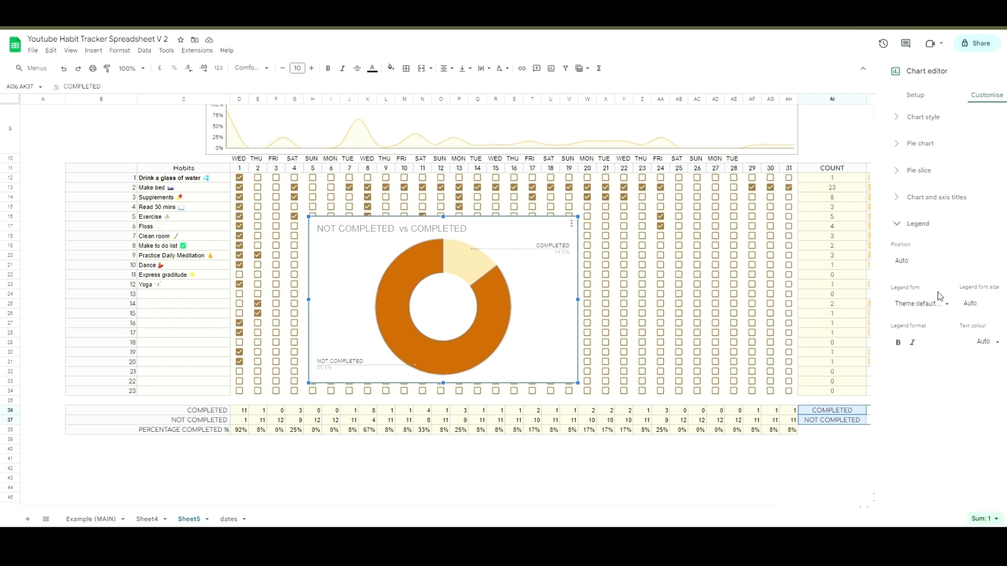
pyautogui.click(953, 258)
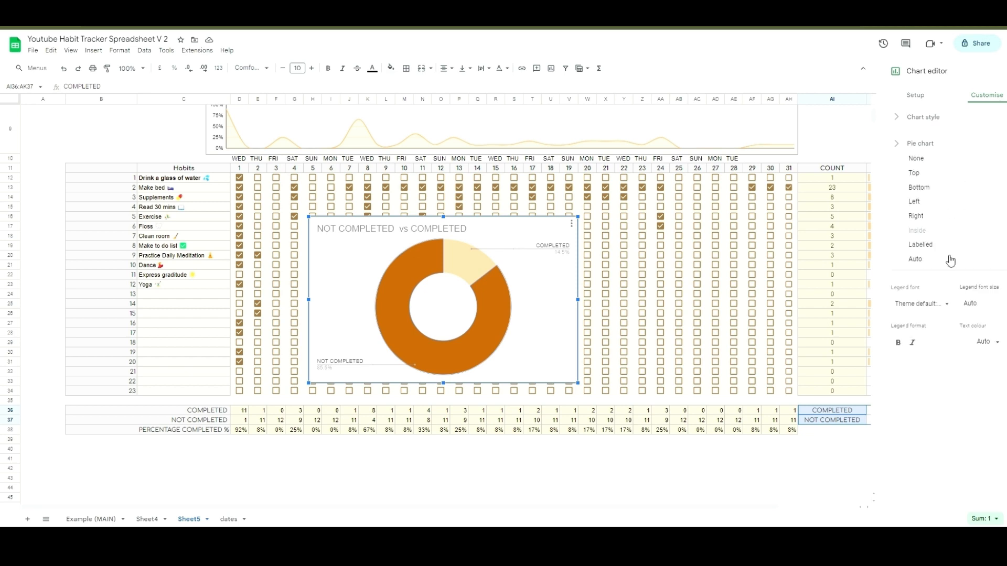
pyautogui.click(953, 175)
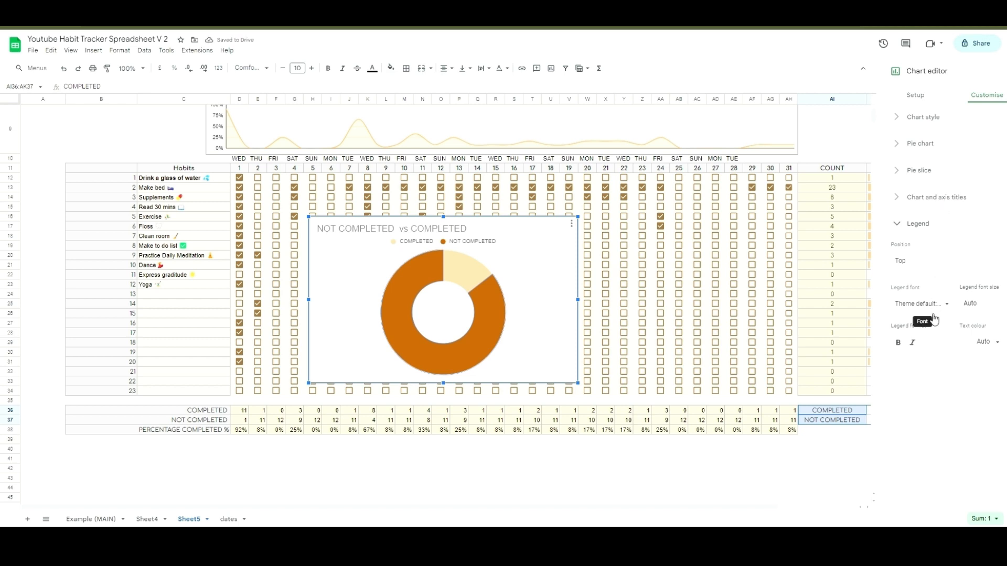
# Step: Remove the title text from the doughnut chart
pyautogui.click(956, 204)
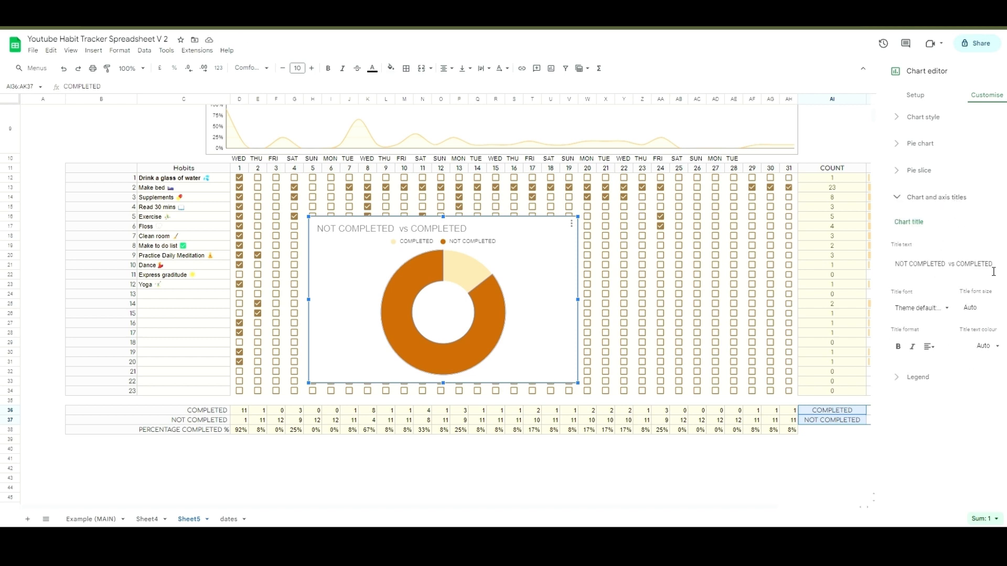
pyautogui.tripleClick(952, 265)
pyautogui.press('BackSpace')
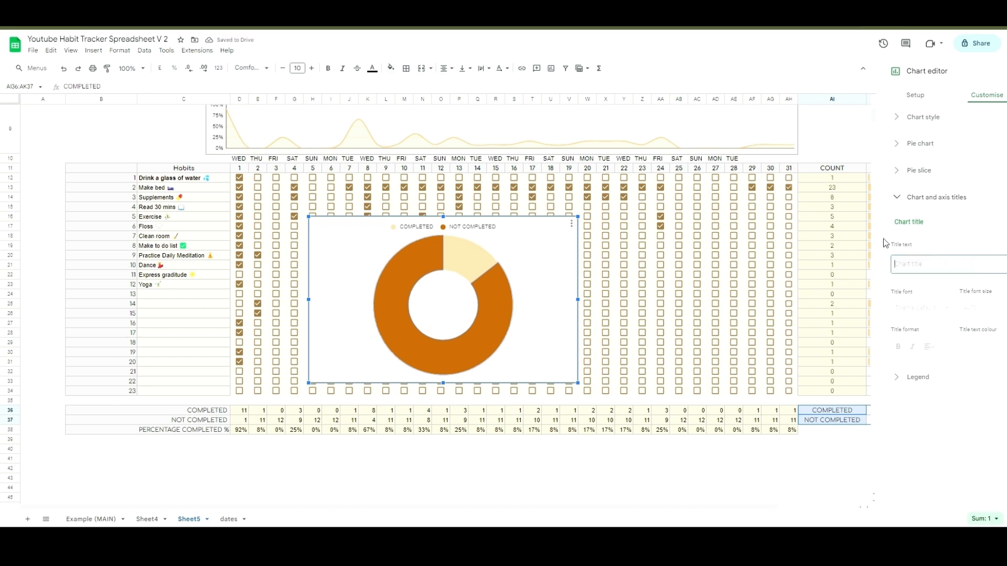
pyautogui.click(897, 199)
# Step: Set the doughnut chart's legend font size to 18
pyautogui.click(900, 226)
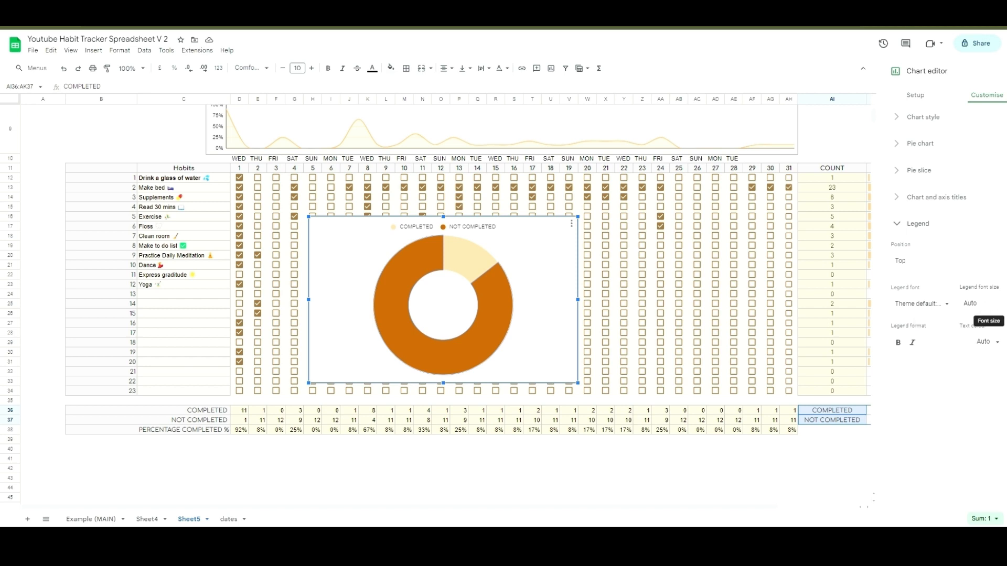
pyautogui.click(970, 304)
pyautogui.click(981, 382)
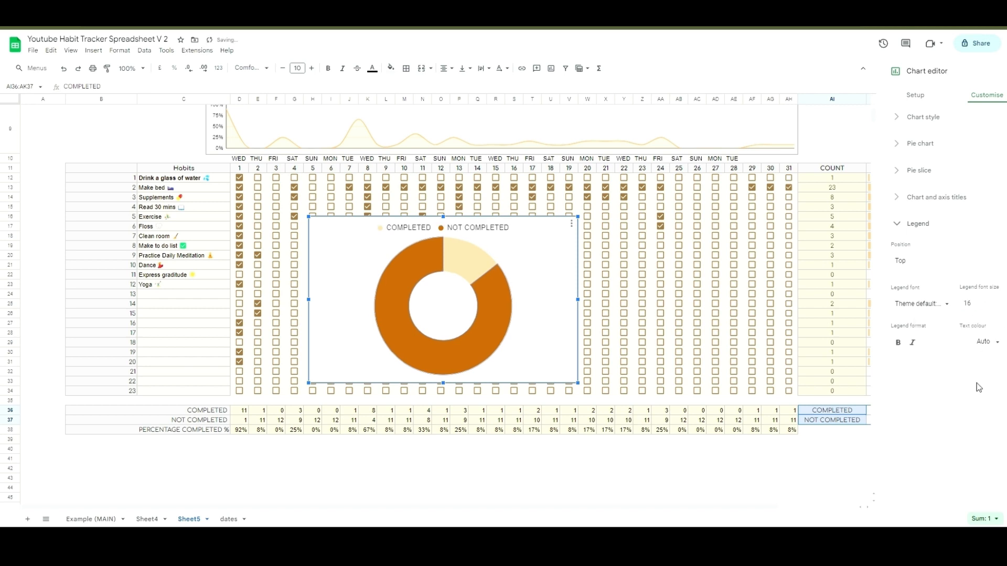
pyautogui.click(980, 305)
pyautogui.click(986, 397)
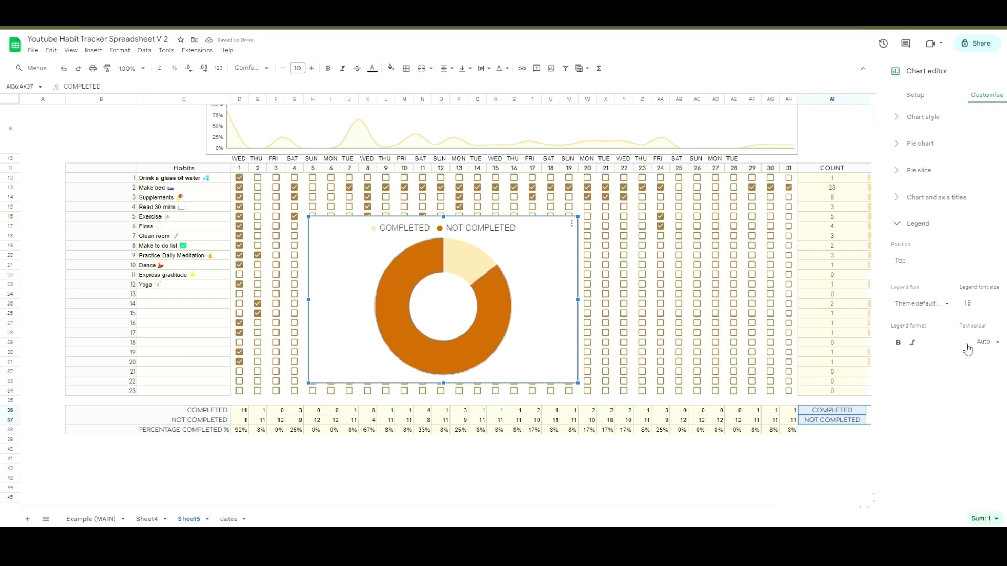
pyautogui.click(919, 224)
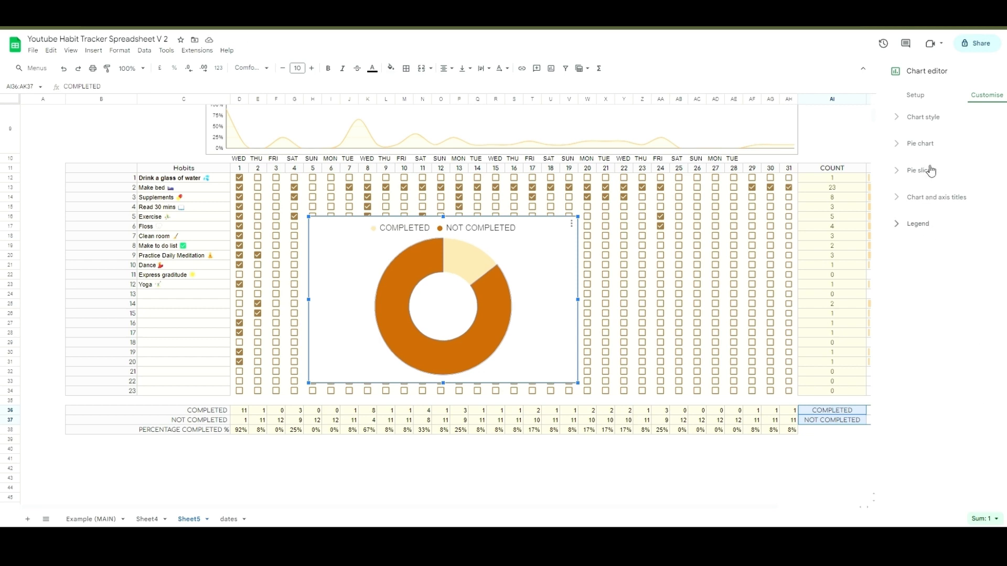
# Step: Label the doughnut chart's slices with their Value and close the chart editor
pyautogui.click(930, 170)
pyautogui.click(930, 171)
pyautogui.click(921, 144)
pyautogui.click(942, 219)
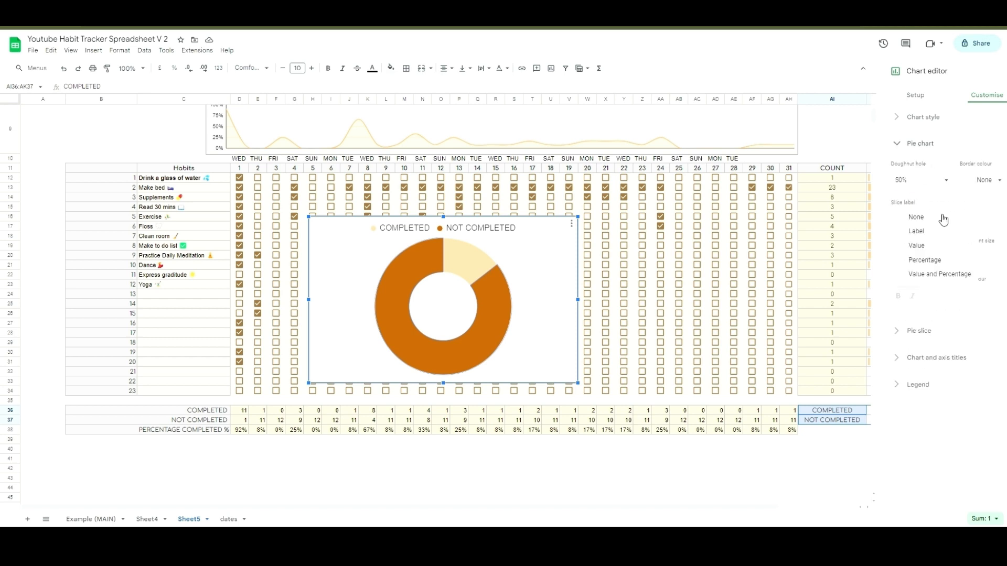
pyautogui.click(941, 243)
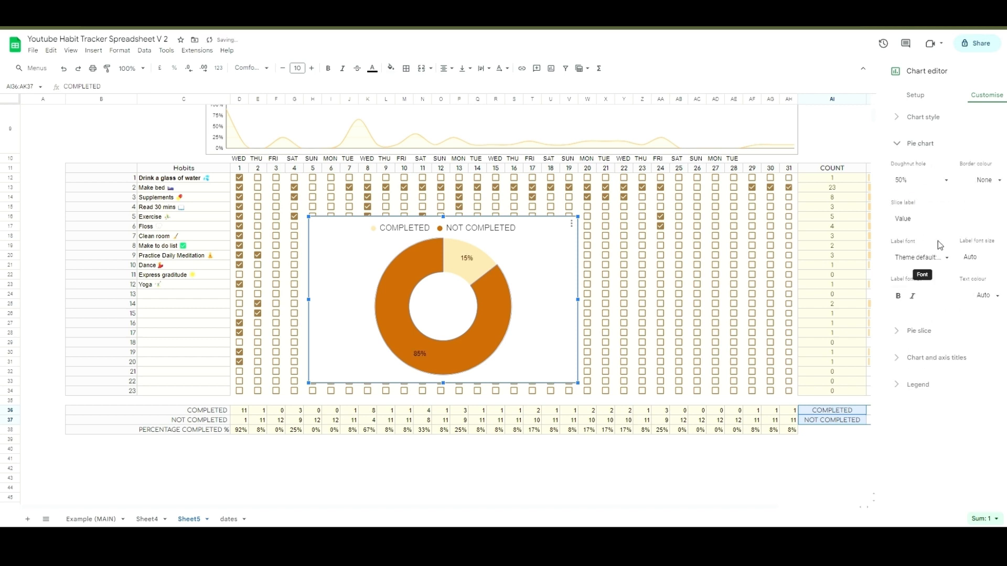
pyautogui.click(965, 221)
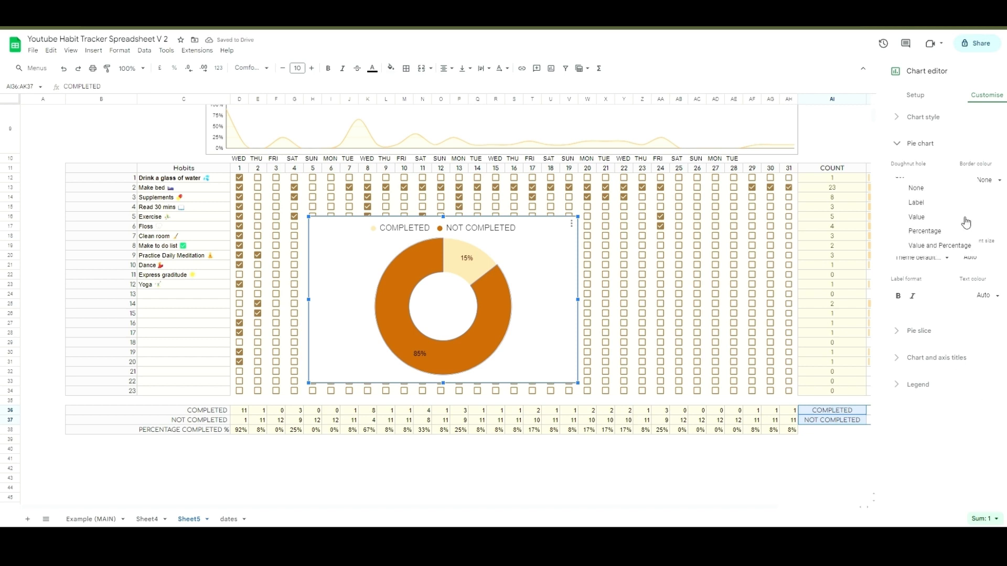
pyautogui.click(965, 222)
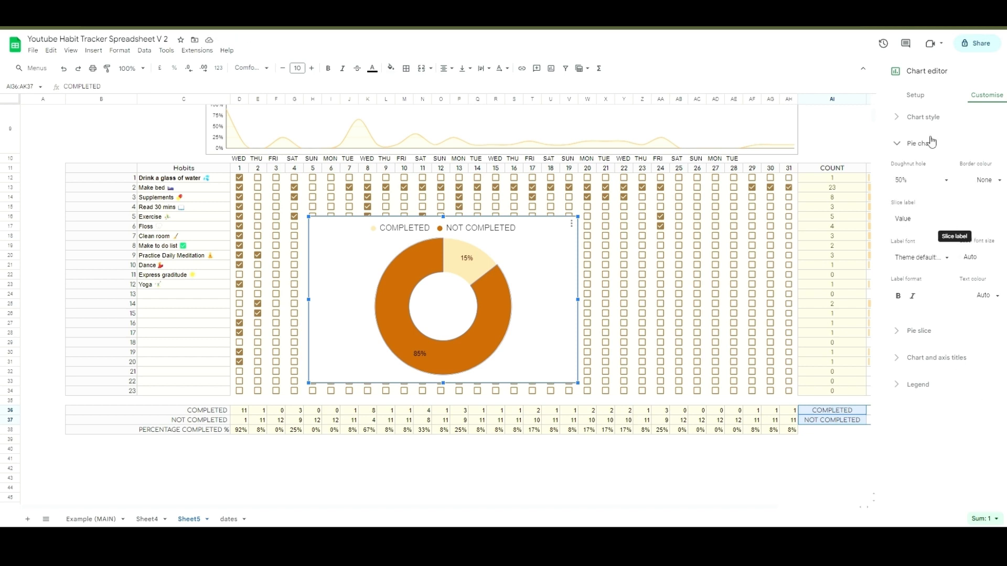
pyautogui.click(906, 143)
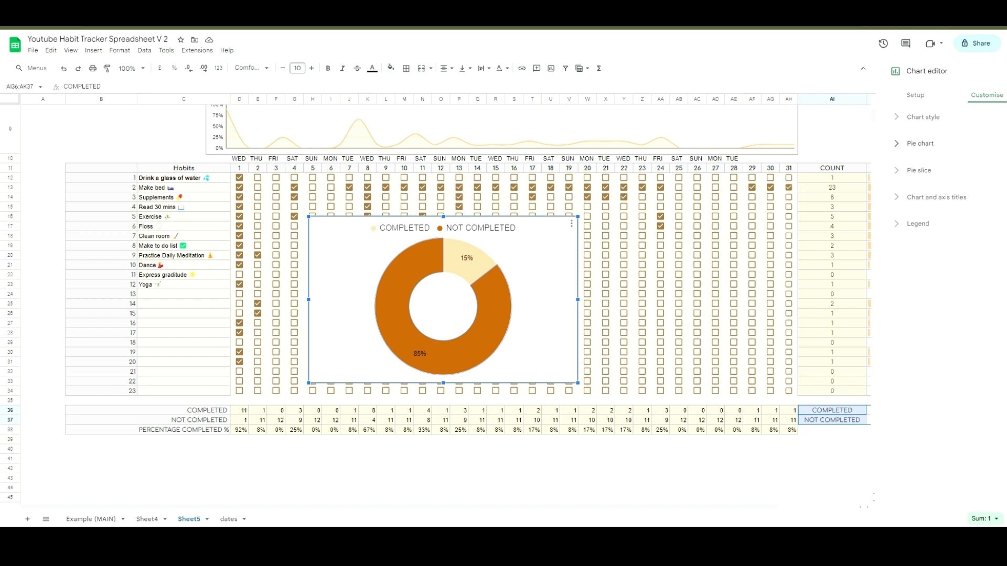
pyautogui.click(1005, 71)
# Step: Shrink the doughnut chart and move it from the checkbox grid up to the COUNT and PERCENTAGE columns
pyautogui.click(543, 251)
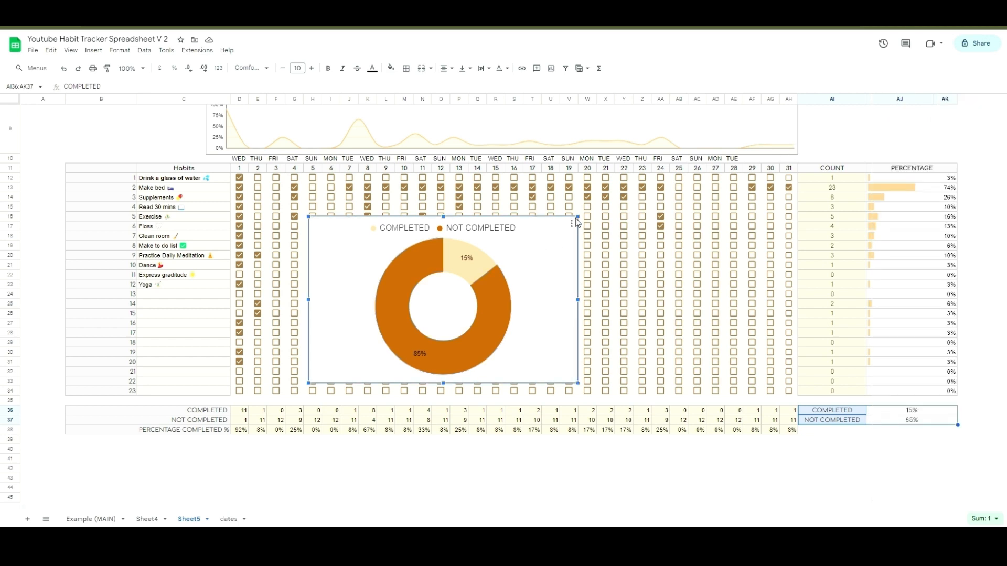
pyautogui.moveTo(578, 216); pyautogui.dragTo(466, 284)
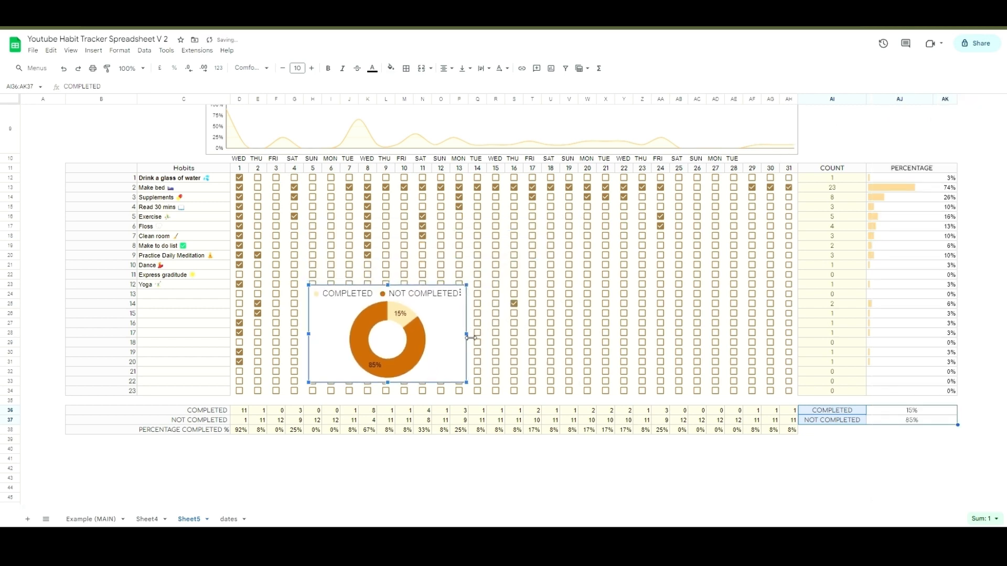
pyautogui.moveTo(414, 336); pyautogui.dragTo(904, 163)
pyautogui.scroll(3, 895, 221)
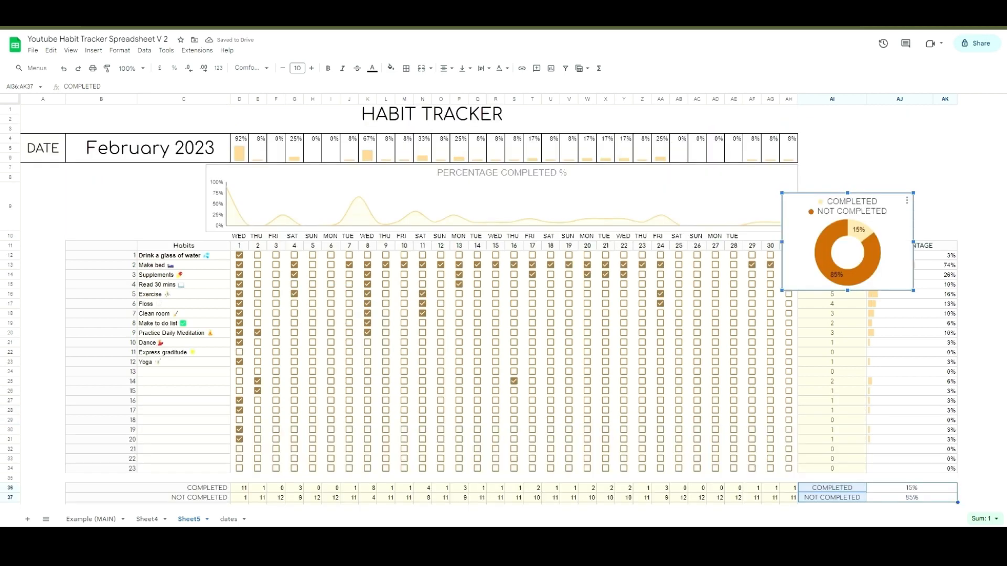
# Step: Fit the doughnut chart into the space above COUNT and PERCENTAGE, leaving a small gap beside the daily percentage chart
pyautogui.moveTo(899, 220); pyautogui.dragTo(957, 194)
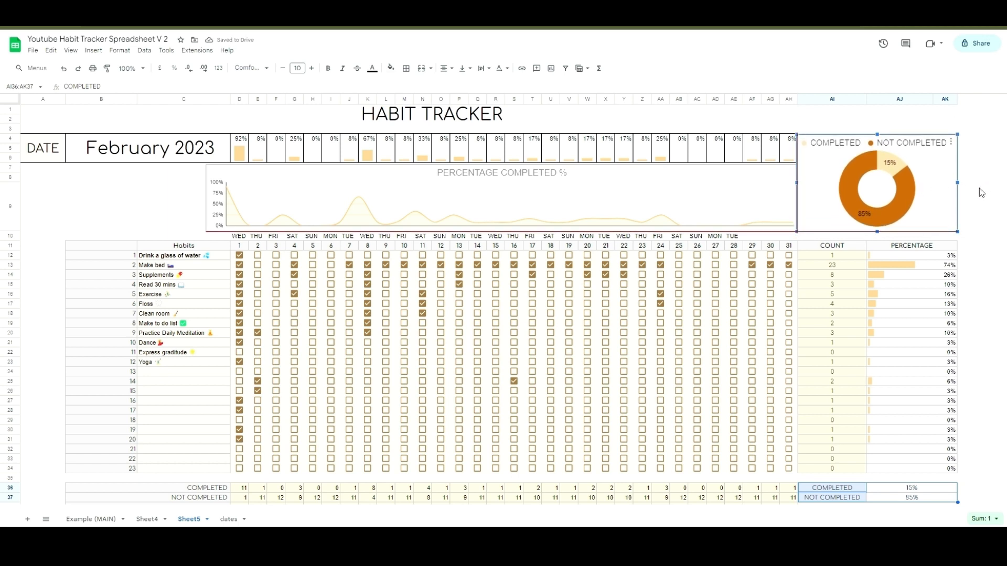
pyautogui.moveTo(797, 183); pyautogui.dragTo(798, 183)
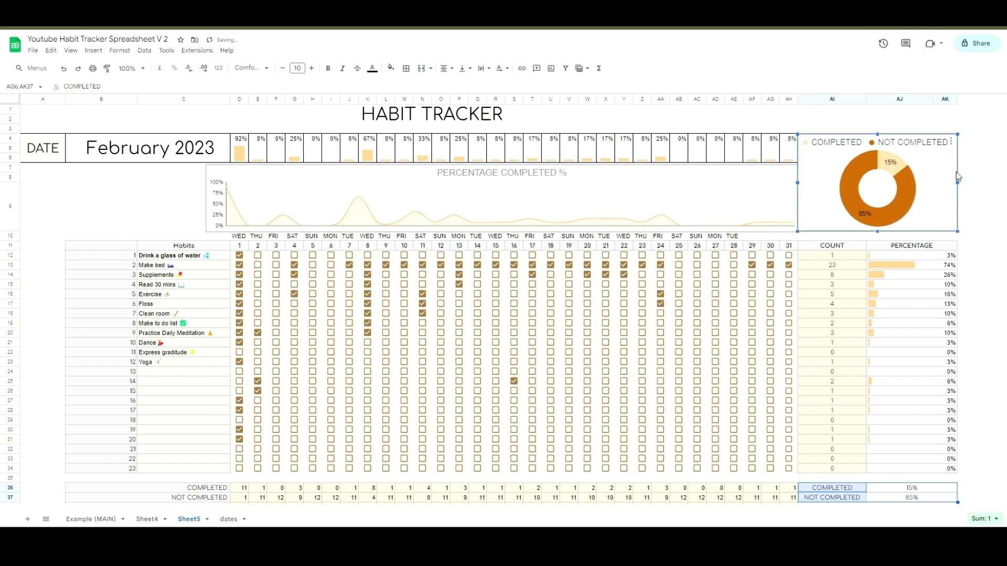
pyautogui.moveTo(957, 184)
pyautogui.mouseDown()
pyautogui.moveTo(966, 184)
pyautogui.moveTo(936, 185)
pyautogui.moveTo(952, 183)
pyautogui.mouseUp()
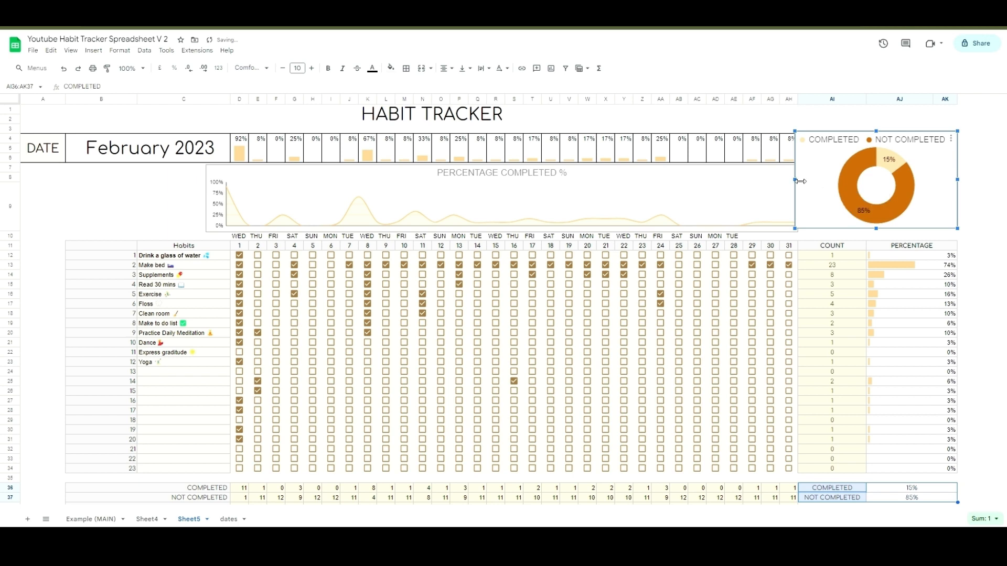
pyautogui.moveTo(800, 181); pyautogui.dragTo(802, 181)
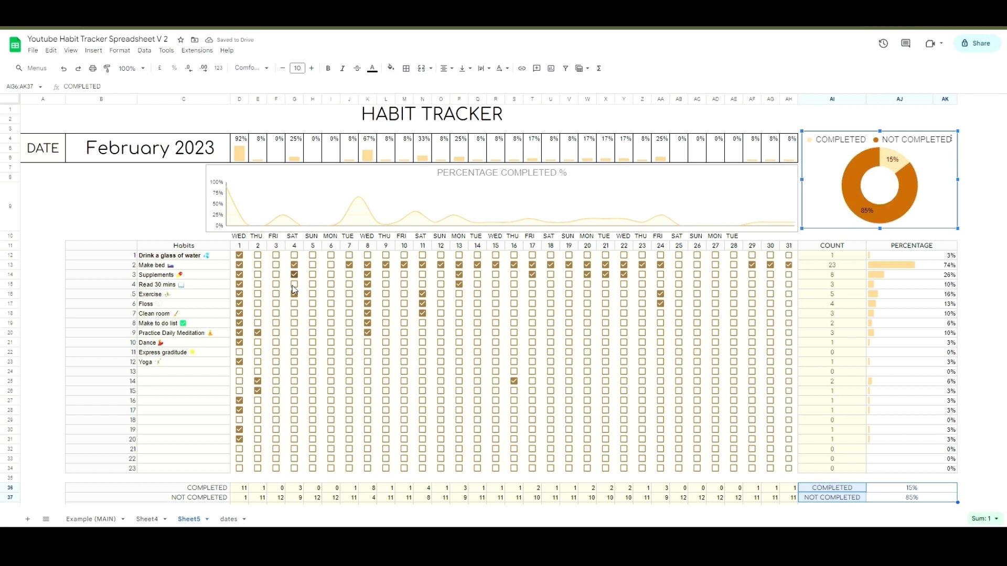
# Step: Open the date in merged cell B4:C6 beside DATE for editing with its calendar
pyautogui.doubleClick(179, 147)
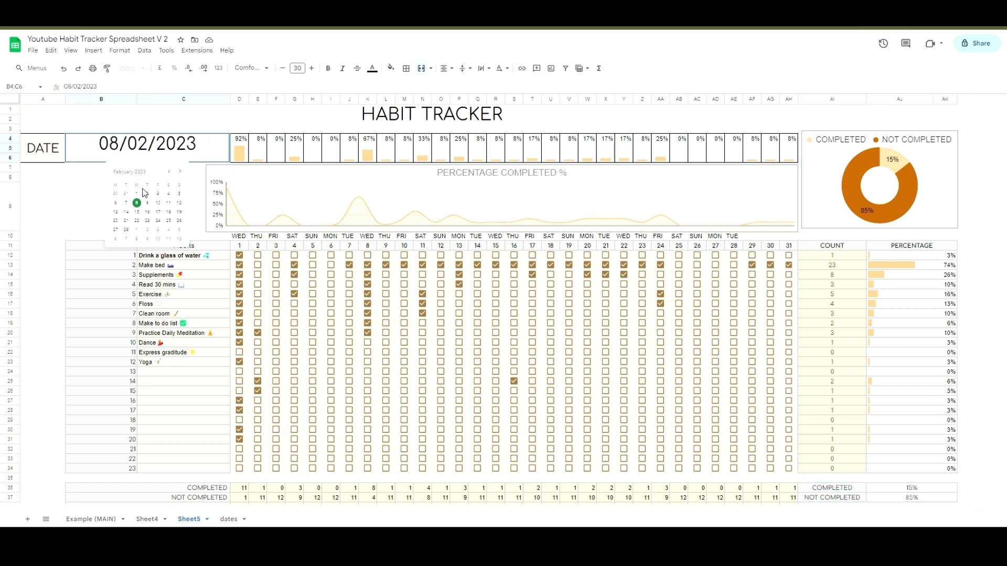